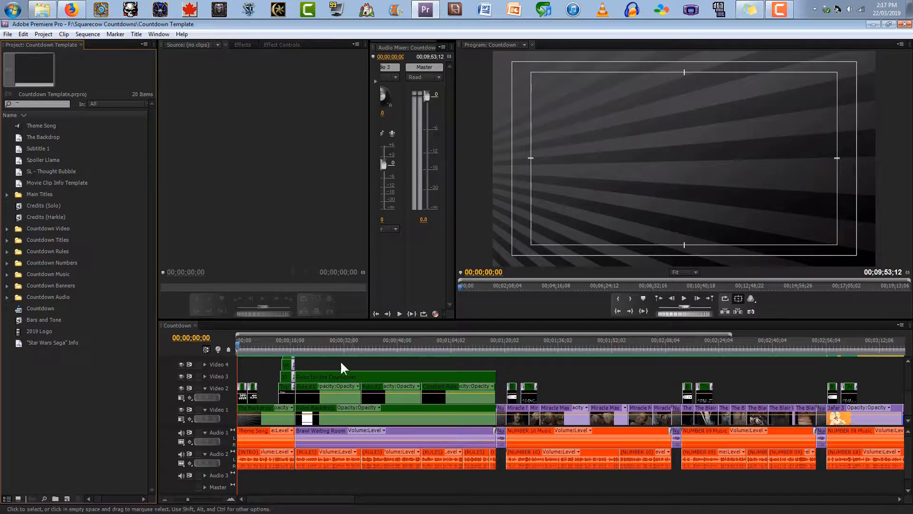
Preview the opening title at 00;00;15;02, scan the whole Countdown sequence zoomed out, and return to its start.
left_click(288, 347)
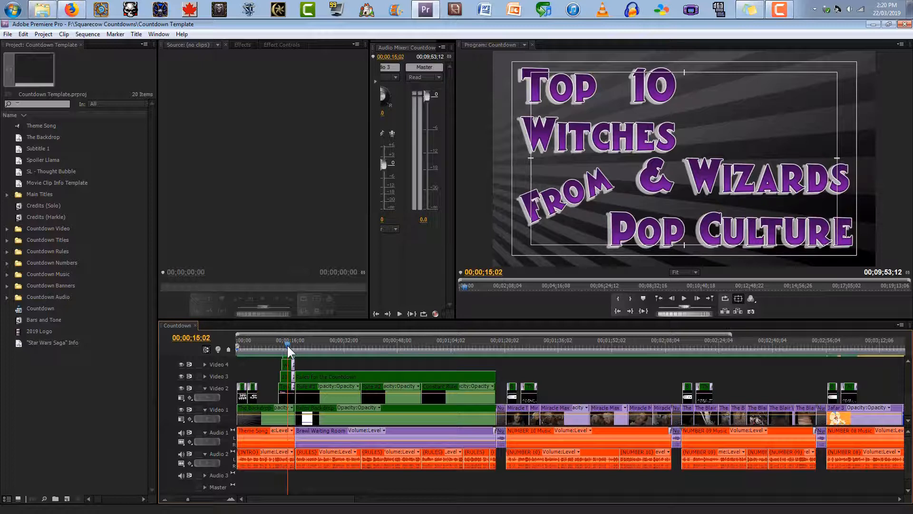
left_click(174, 498)
left_click_drag(289, 346, 595, 383)
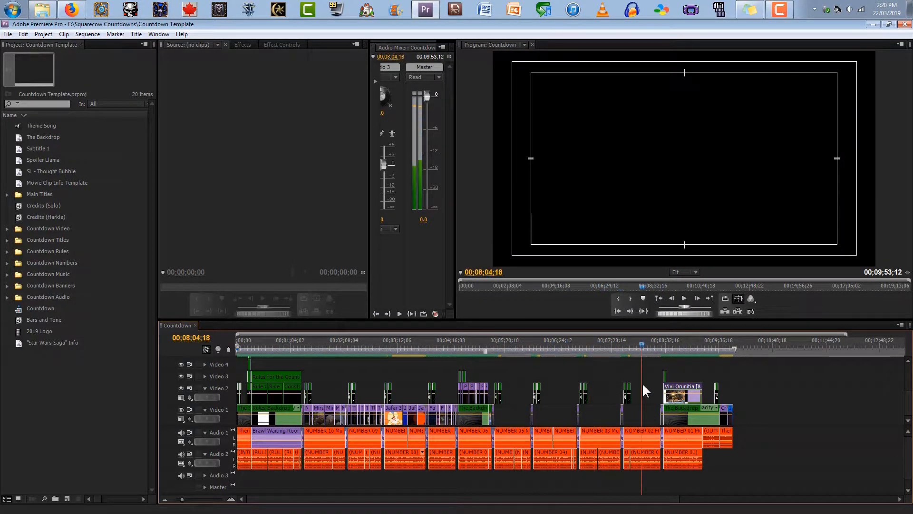
key("Home")
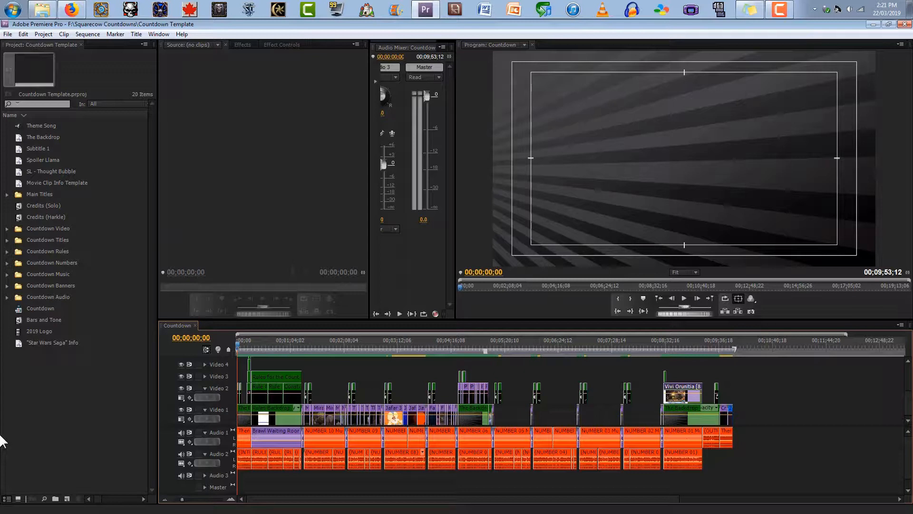
Preview the "The Princess Bride" movie info title in the Number 10 segment at 00;01;27;17.
left_click(231, 499)
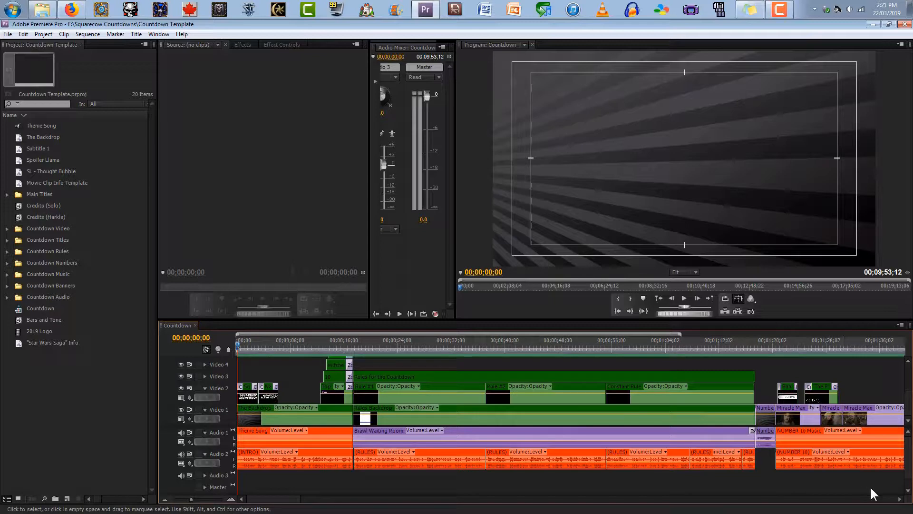
left_click(899, 498)
left_click(557, 345)
key("Left")
key("Left")
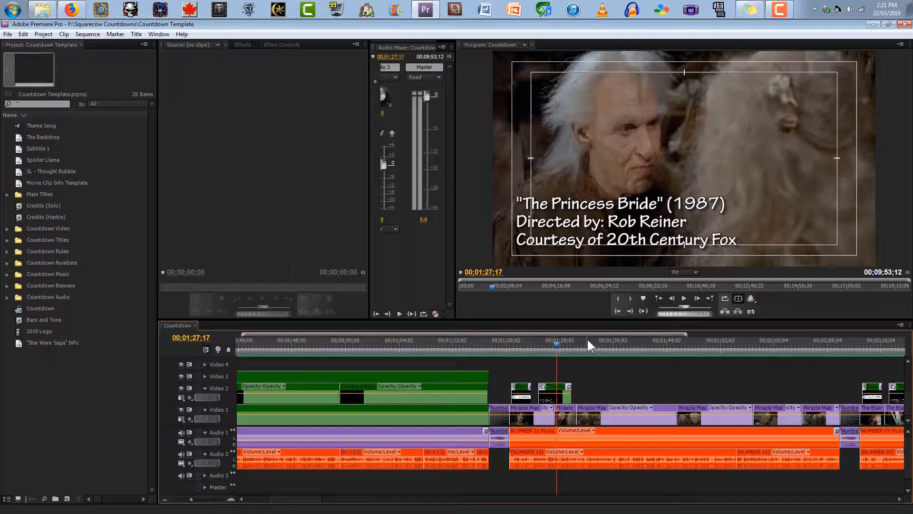
Compare the "Charmed" info title in the Number 6 segment with the Albus Dumbledore banner and Harry Potter info title in Number 5.
left_click(899, 499)
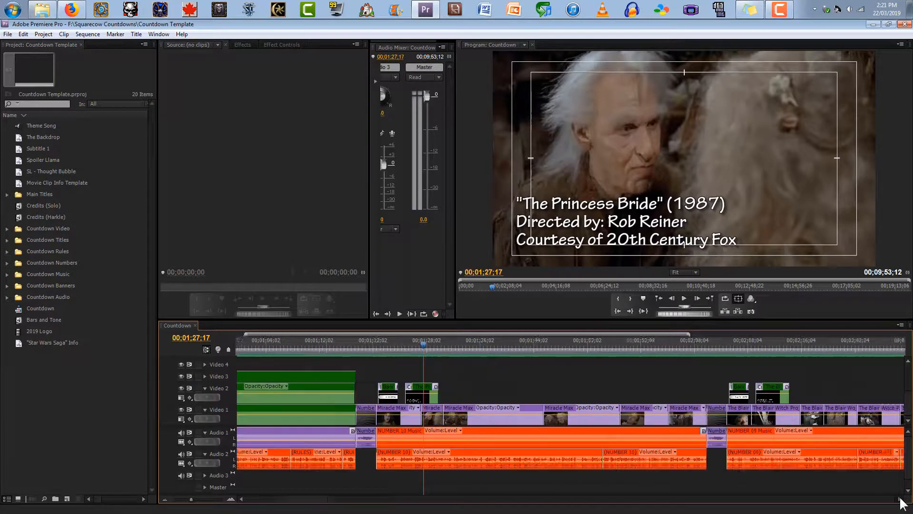
left_click(900, 499)
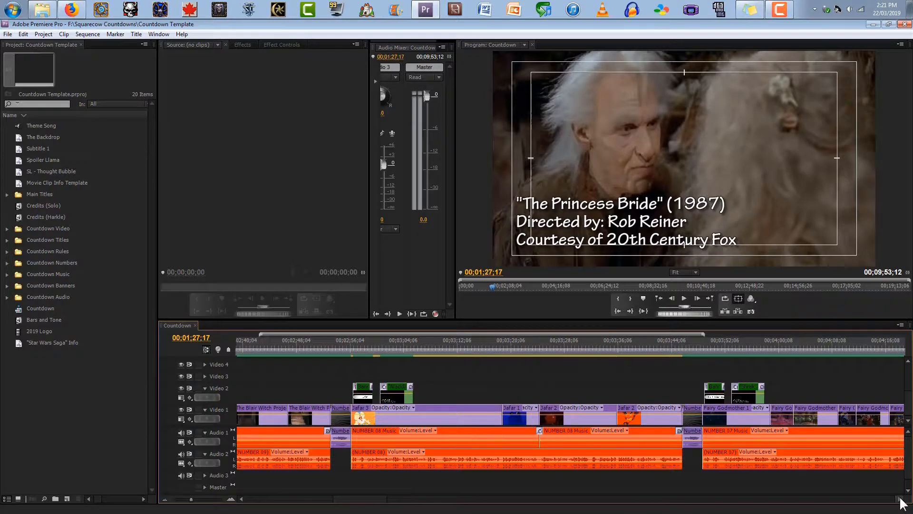
left_click(899, 499)
left_click(900, 498)
left_click(899, 498)
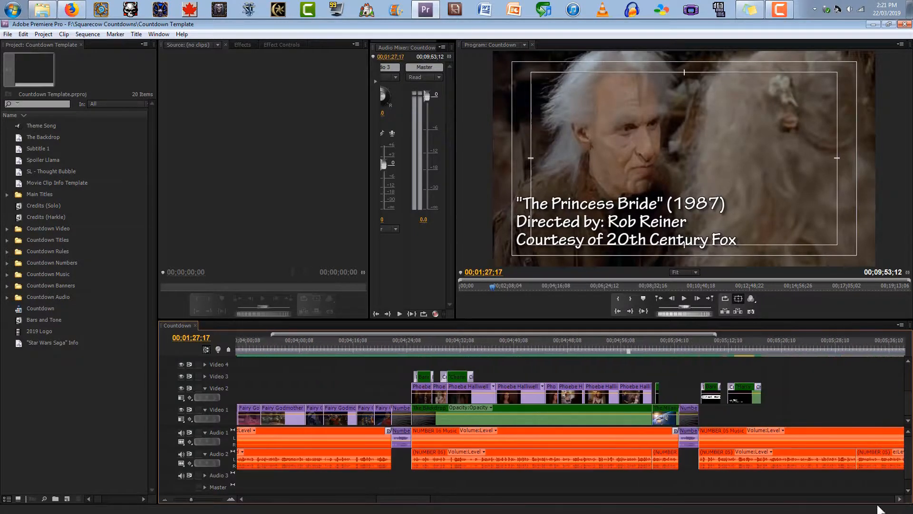
left_click(463, 344)
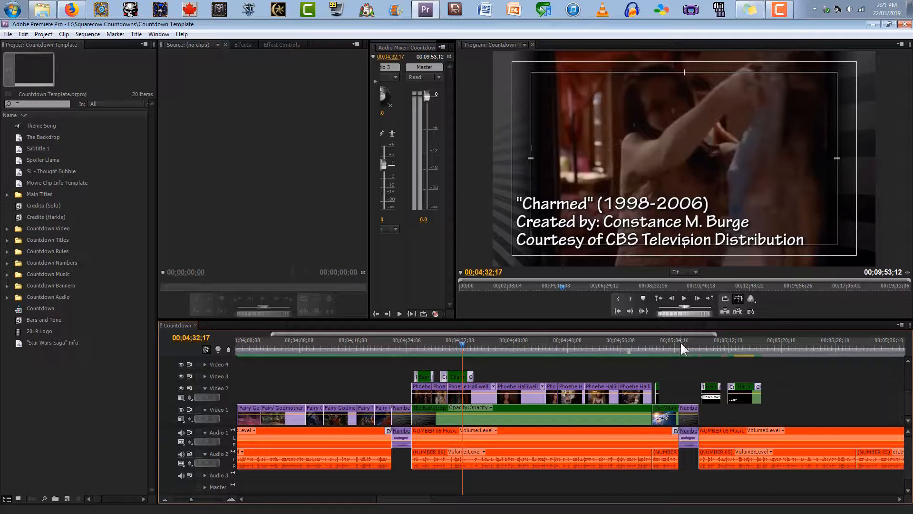
left_click_drag(689, 347, 714, 346)
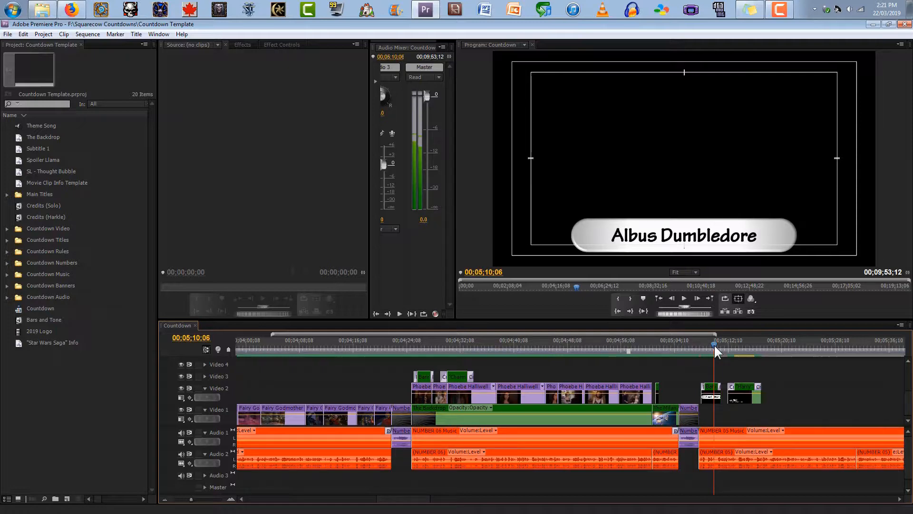
left_click_drag(714, 345, 455, 403)
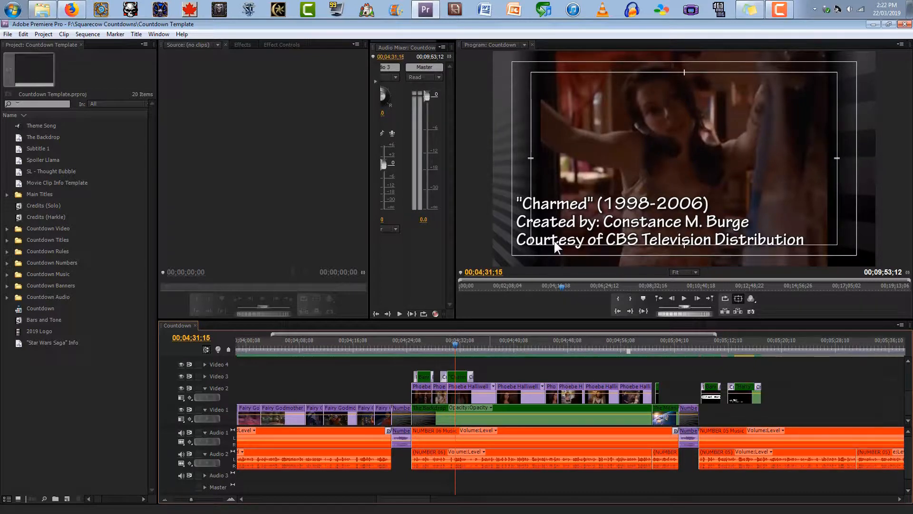
left_click(741, 343)
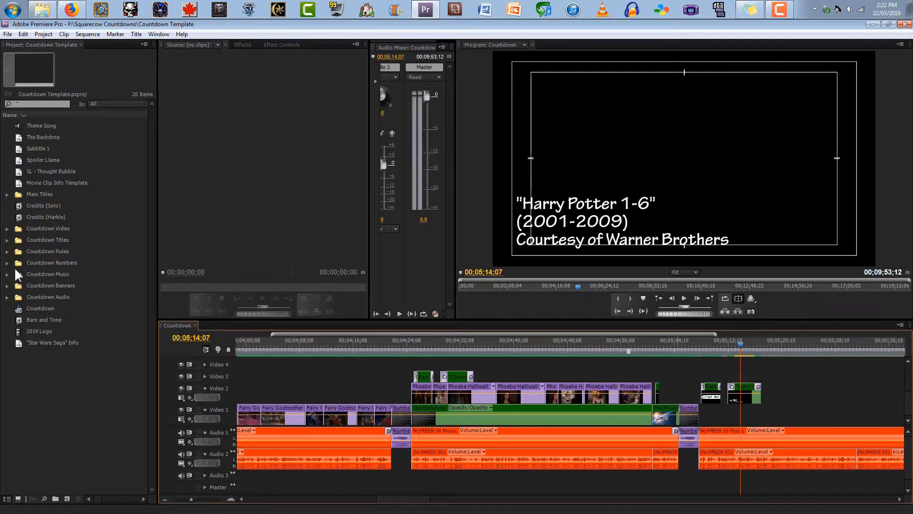
Expand the Countdown Video bin and examine the "Harry Potter 1" to "Harry Potter 6" and "Harry Potter Saga" info titles.
left_click(7, 228)
scroll(7, 313, "down", 3)
scroll(7, 312, "down", 9)
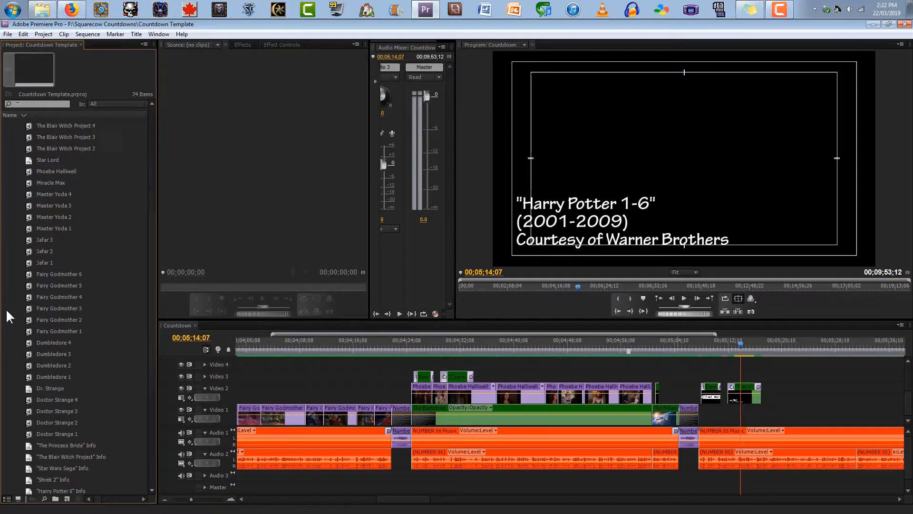
left_click(79, 330)
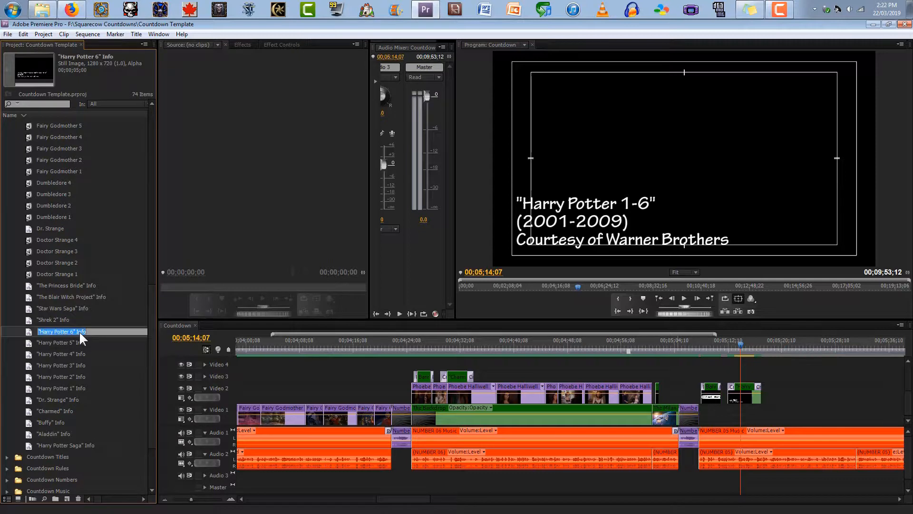
key("Down")
key("Down")
key("Down")
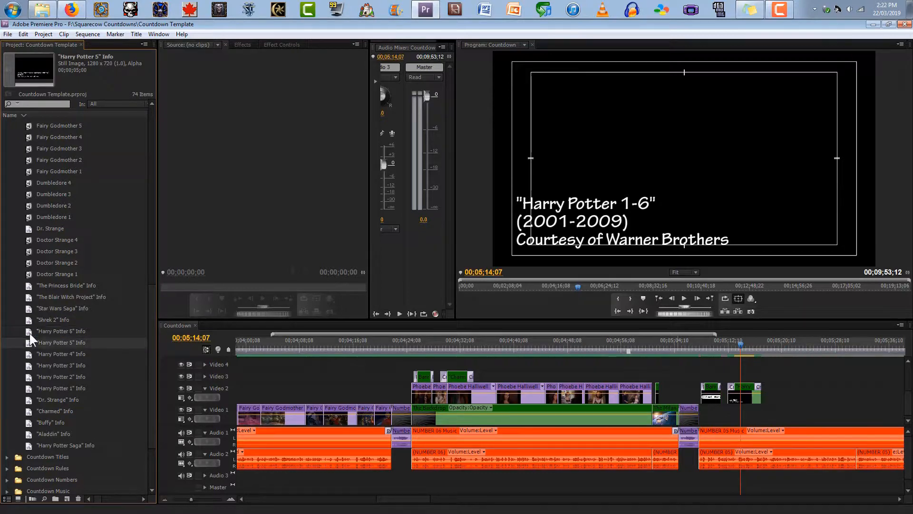
key("Down")
key("Down")
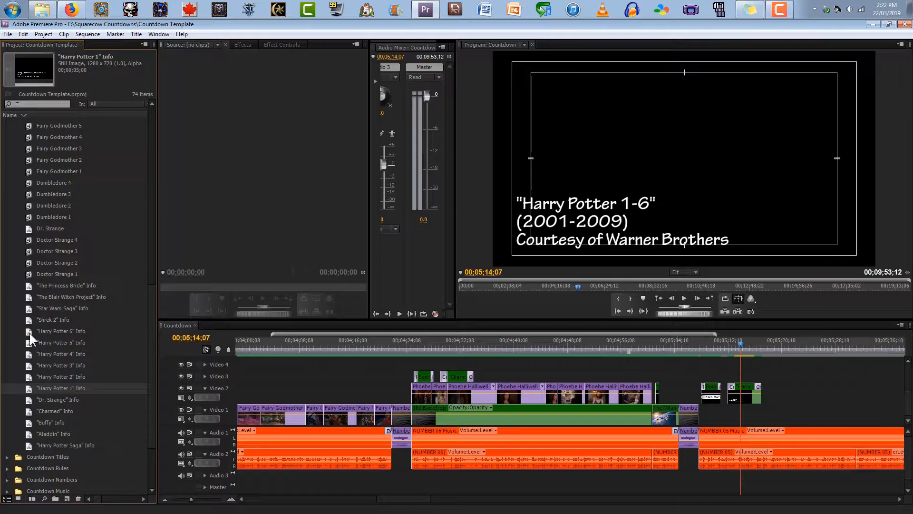
left_click(30, 442)
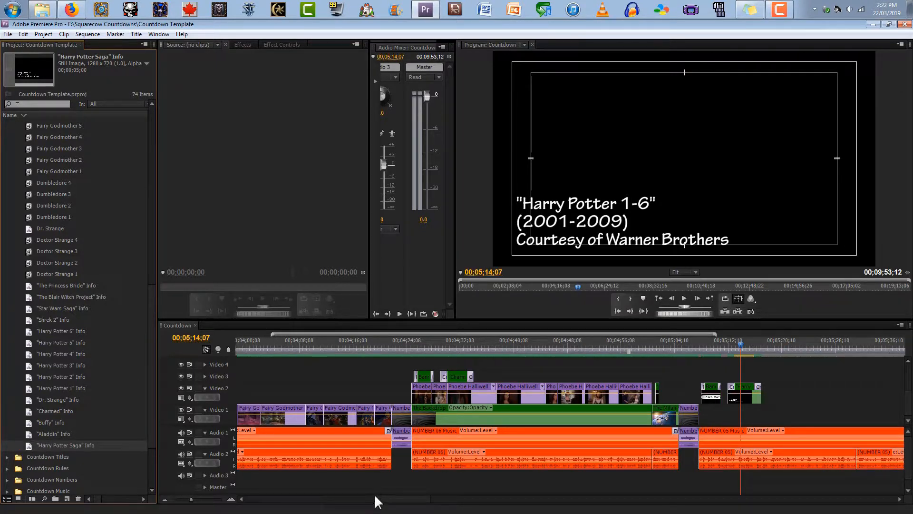
Check the "Star Wars Saga" info title in the Number 4 segment, and return to the Albus Dumbledore banner at 00;05;10;21 in close-up.
left_click_drag(381, 498, 432, 498)
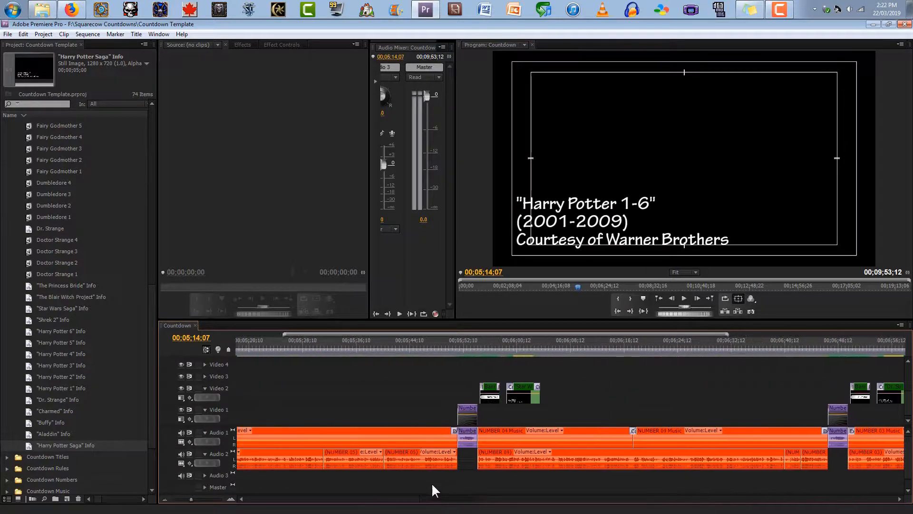
left_click(527, 343)
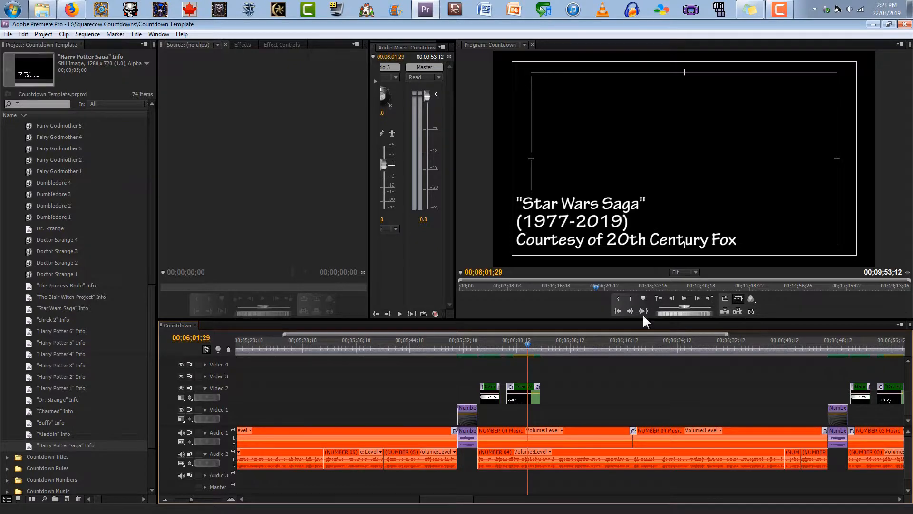
left_click_drag(460, 506, 434, 493)
left_click(519, 352)
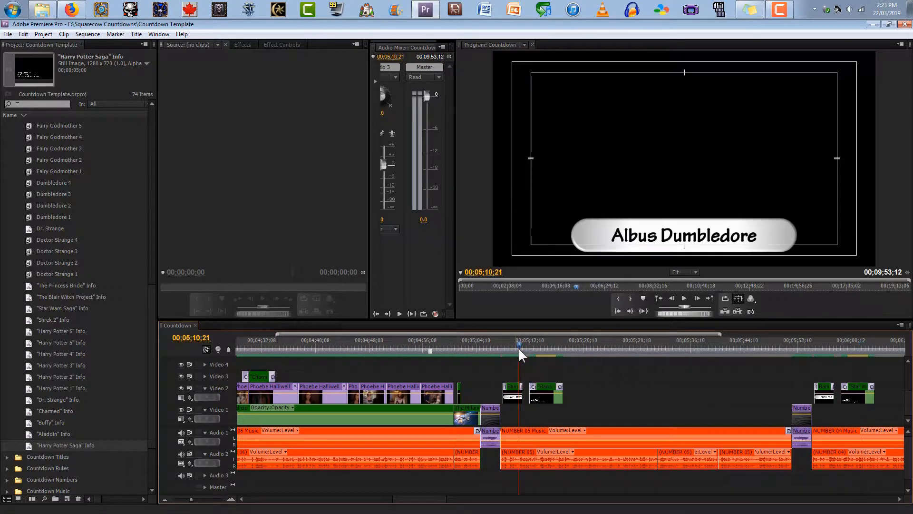
left_click(231, 499)
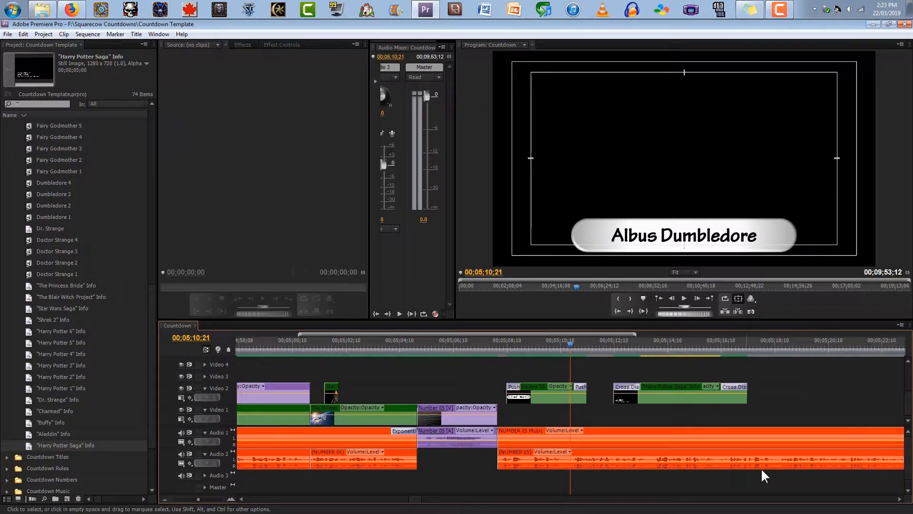
scroll(420, 444, "down", 5)
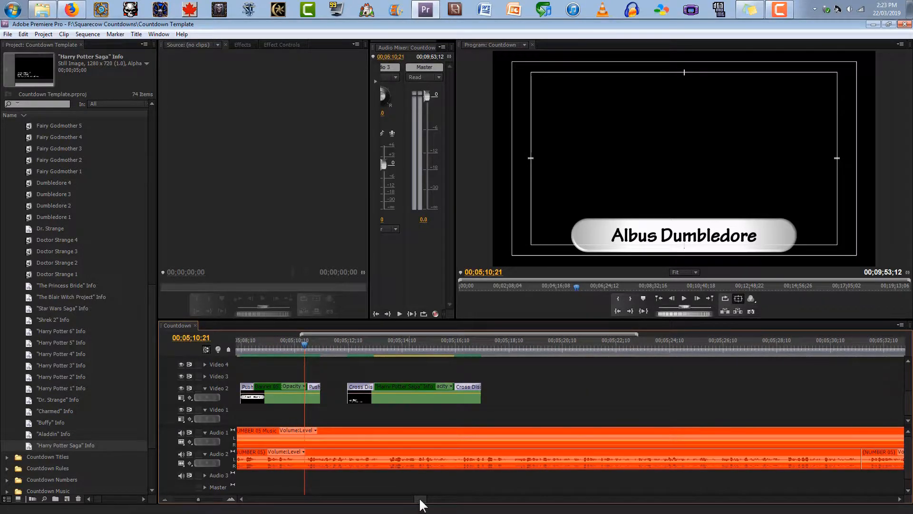
scroll(418, 499, "up", 2)
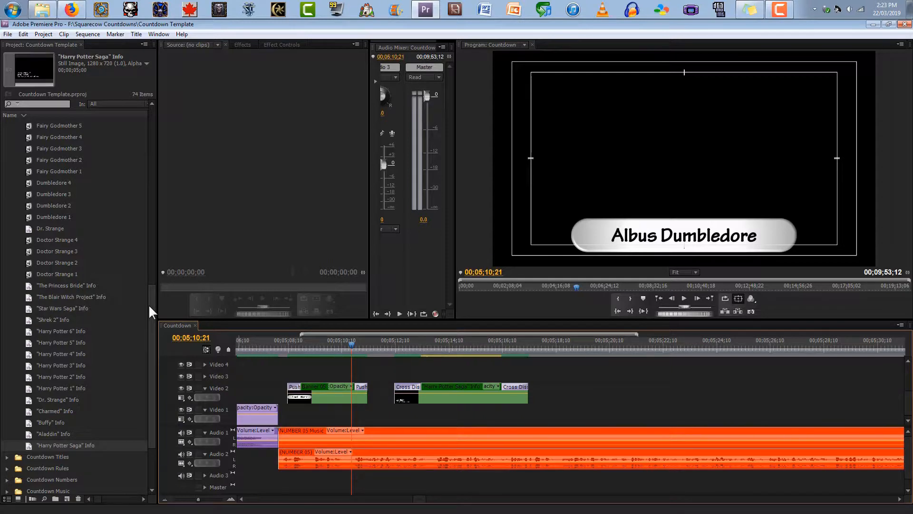
Open the Countdown Video bin in its own window and create a bin inside it named "Witches and Wizards Movie Clip Info".
scroll(52, 261, "up", 10)
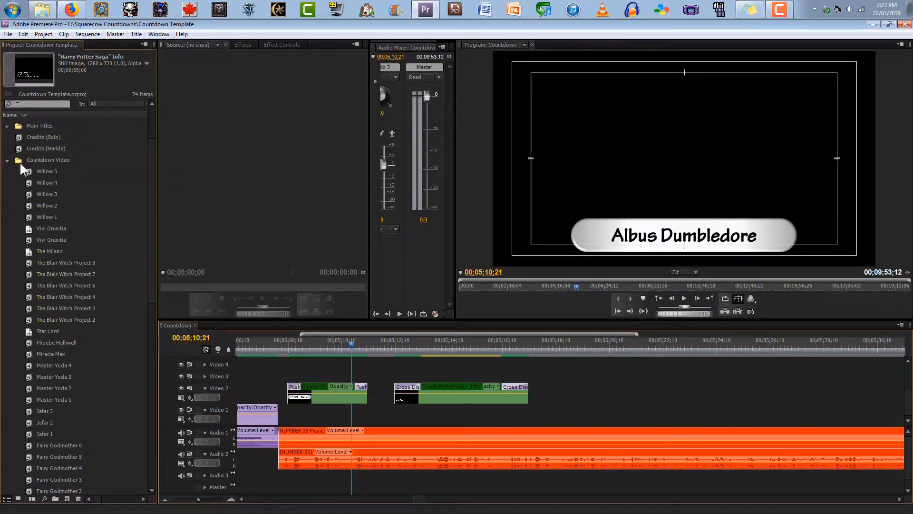
double_click(19, 161)
scroll(148, 195, "down", 5)
scroll(156, 213, "down", 10)
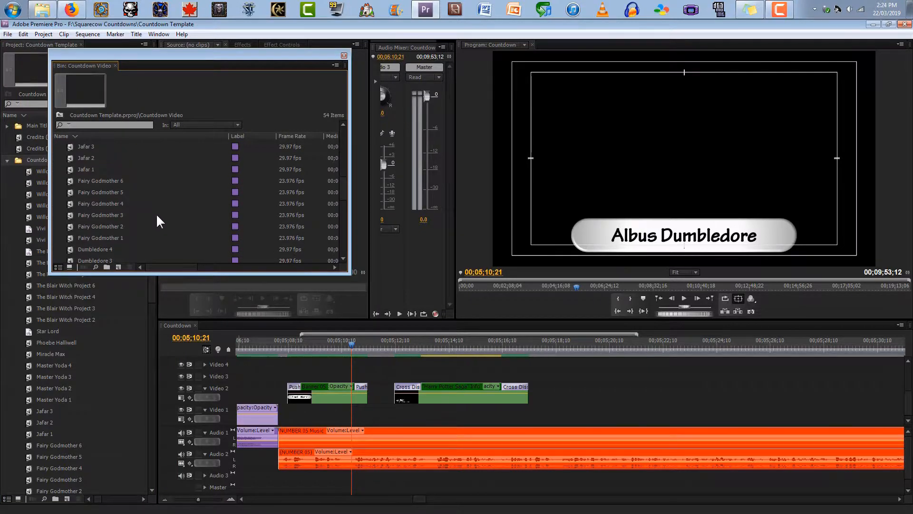
left_click(108, 267)
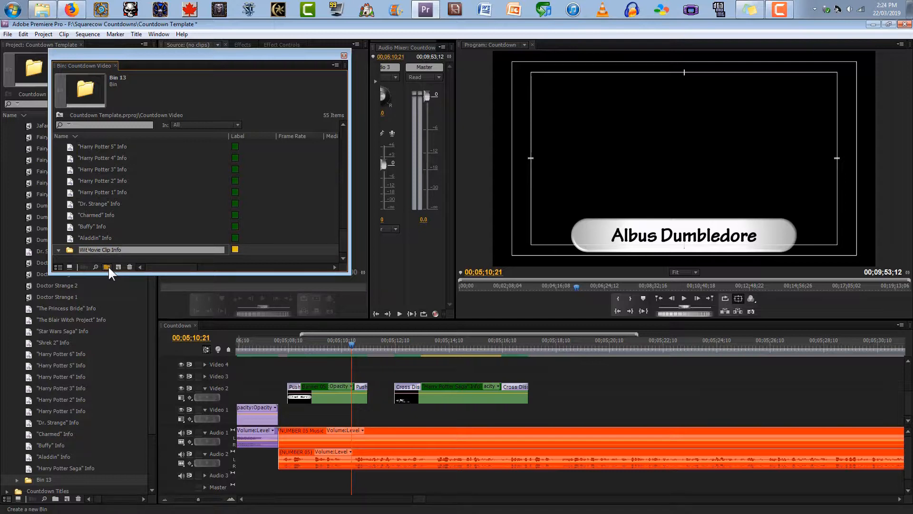
type("and Wizards")
key("Return")
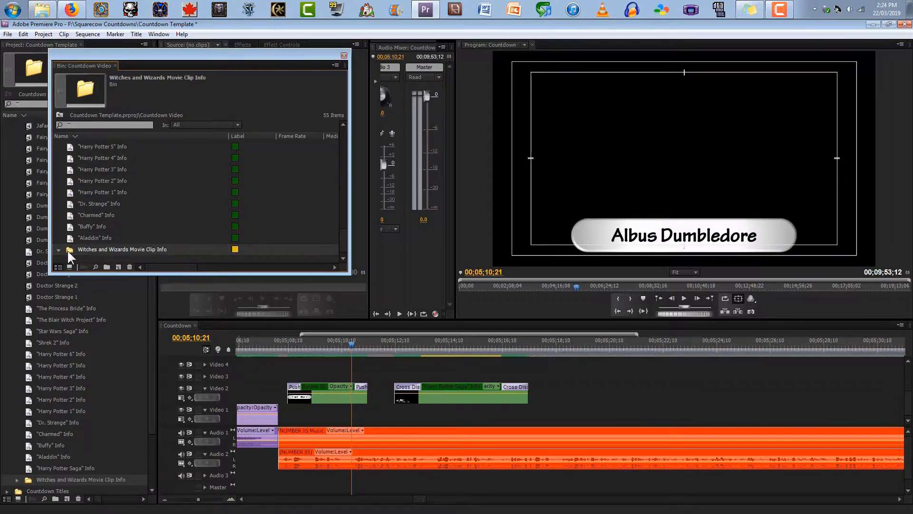
Move all the movie info titles from "Aladdin" Info to "The Princess Bride" Info into the Witches and Wizards Movie Clip Info bin.
left_click(81, 234)
left_click_drag(70, 228, 72, 168)
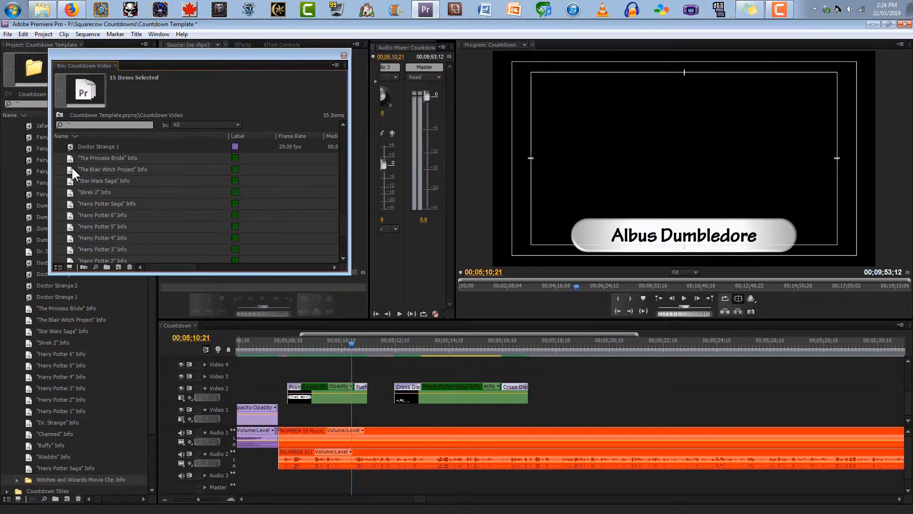
scroll(72, 168, "down", 3)
left_click_drag(73, 236, 71, 247)
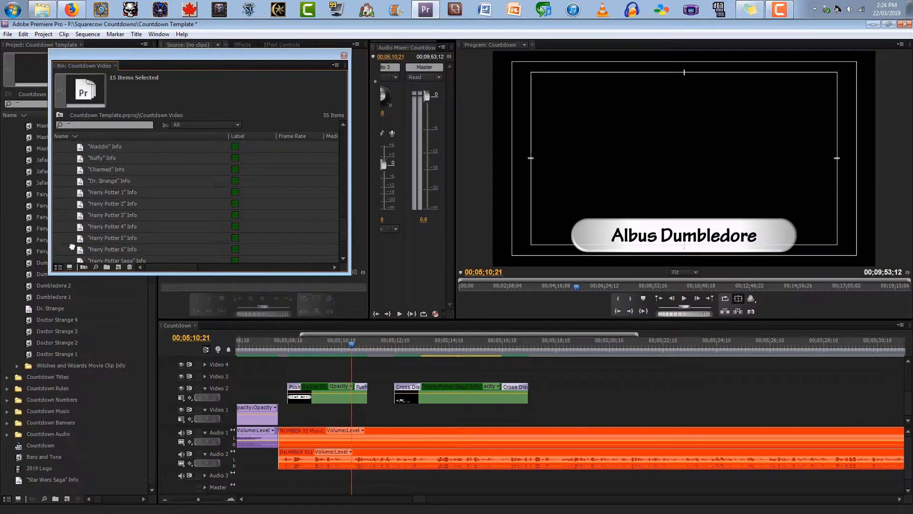
left_click(342, 53)
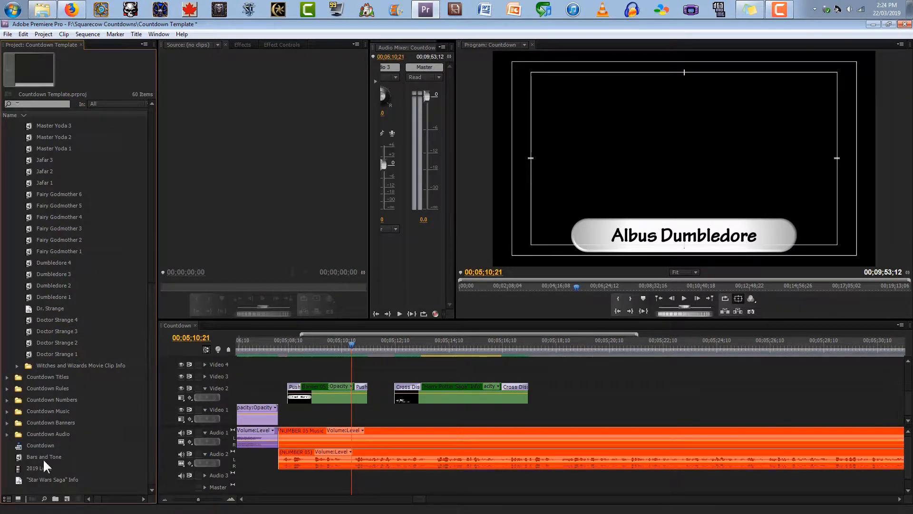
Rename the "Star Wars Saga" Info title at the project's root level to "Star Wars Episode 2" Info.
left_click(33, 481)
left_click(33, 482)
left_click(54, 480)
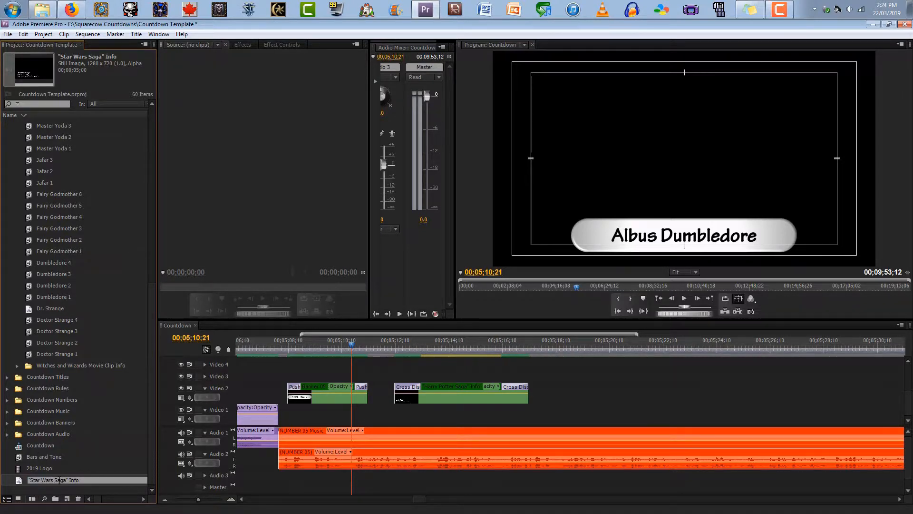
type("Episode 2")
key("Delete")
key("Delete")
key("Delete")
key("Delete")
left_click(52, 489)
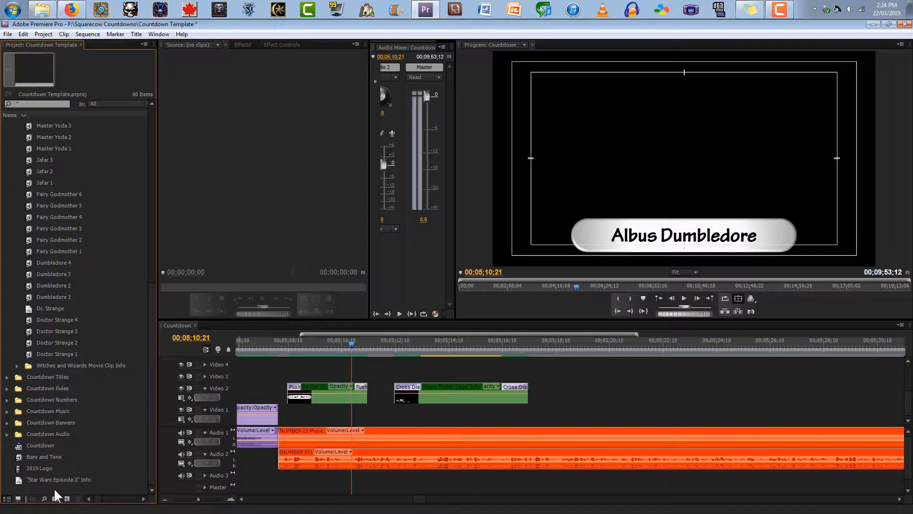
left_click(22, 482)
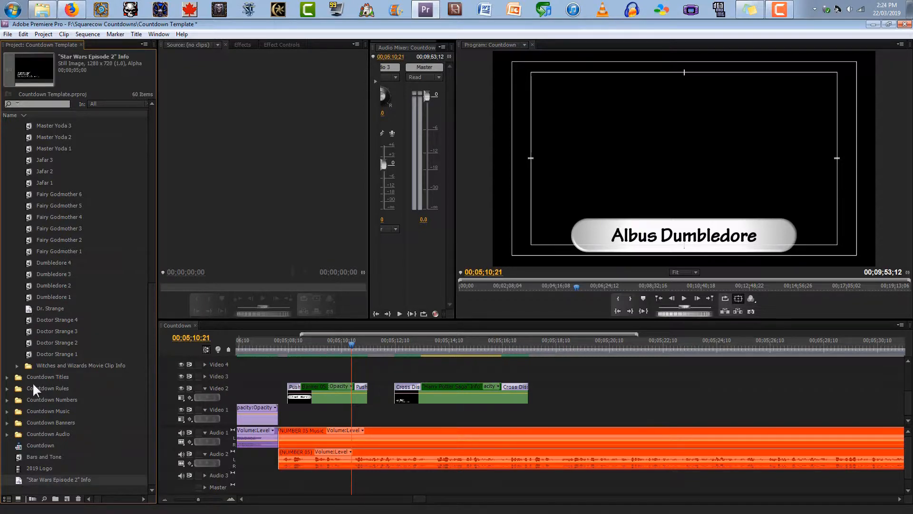
left_click(31, 365)
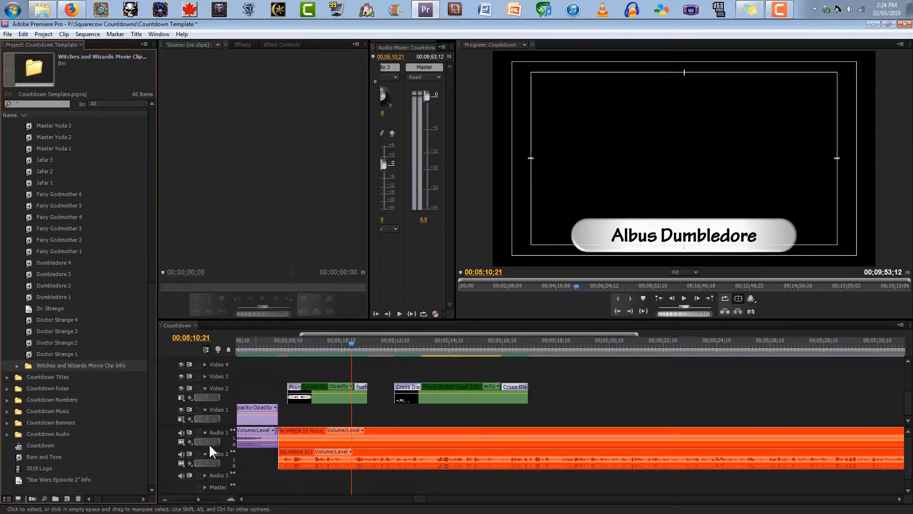
scroll(104, 426, "up", 3)
scroll(42, 255, "up", 3)
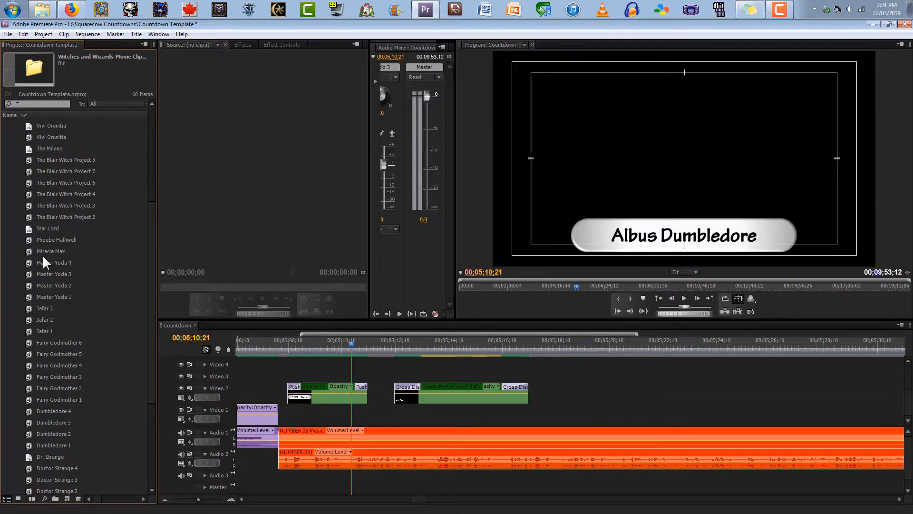
Preview the Dumbledore 3 clip and place its video on Video 1 at the start of the Number 5 segment, beneath the Albus Dumbledore banner.
scroll(42, 255, "down", 2)
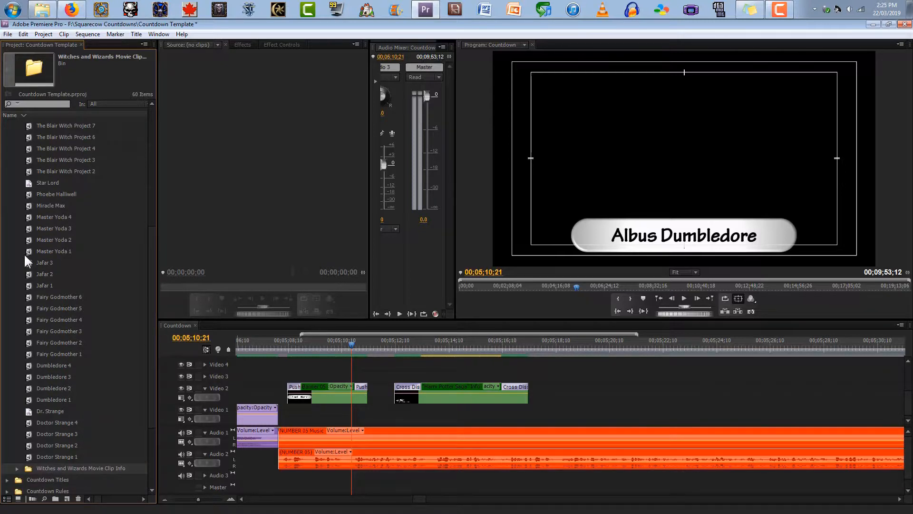
left_click(30, 396)
left_click(30, 389)
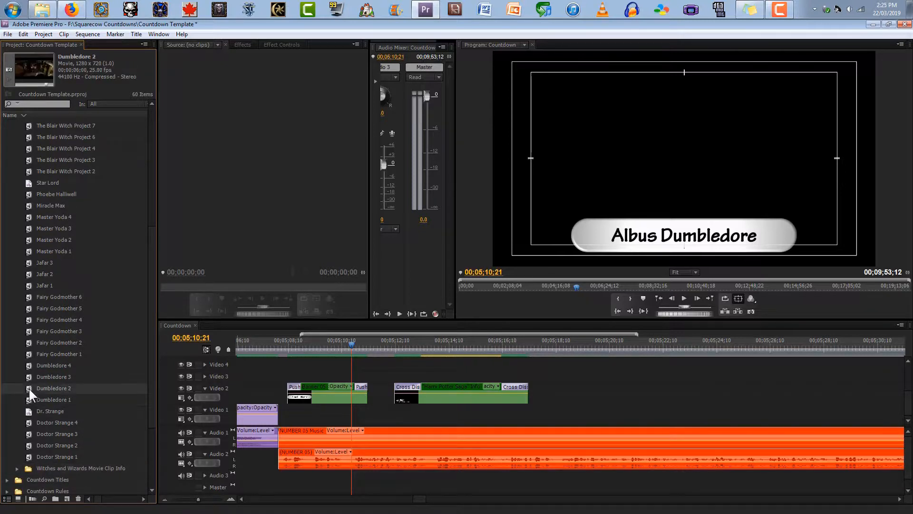
left_click(29, 377)
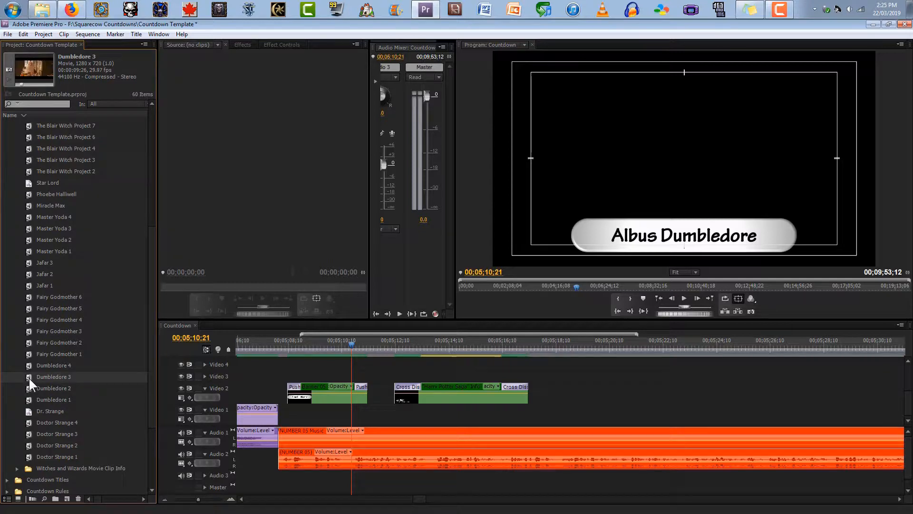
double_click(29, 377)
left_click_drag(292, 271, 284, 421)
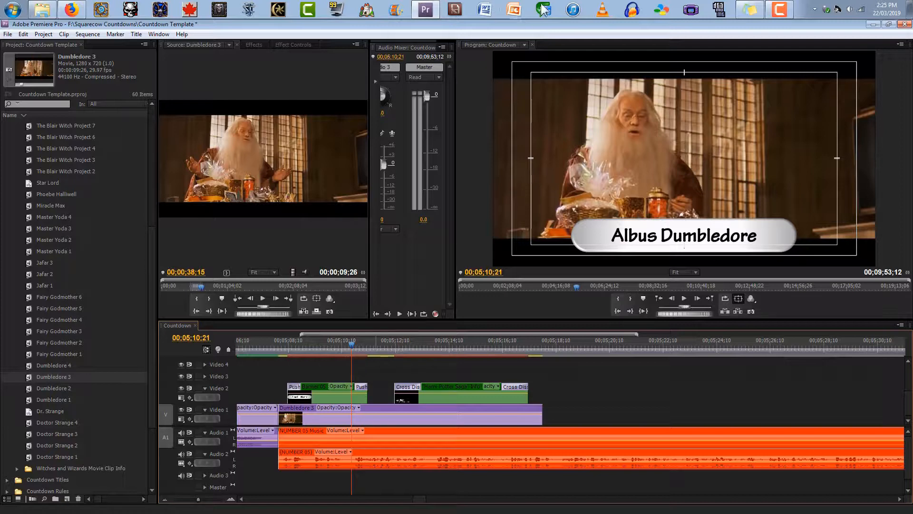
left_click(887, 8)
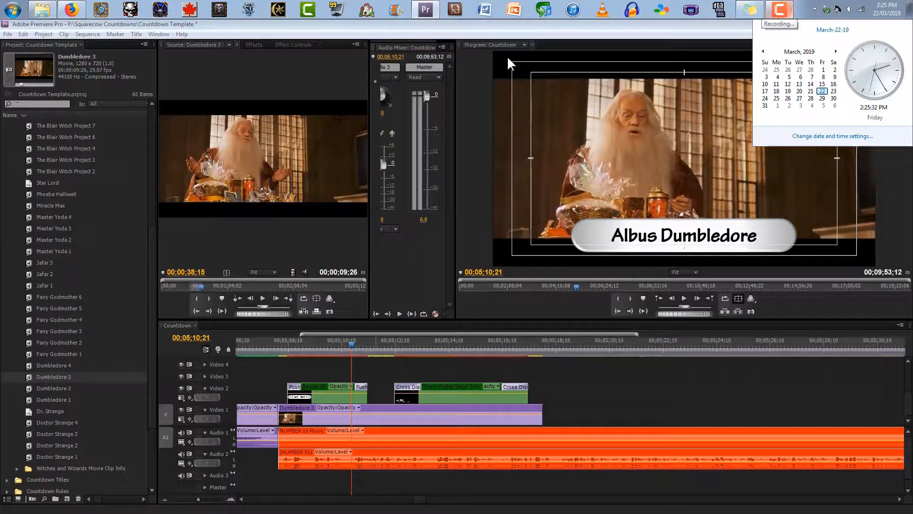
left_click(430, 24)
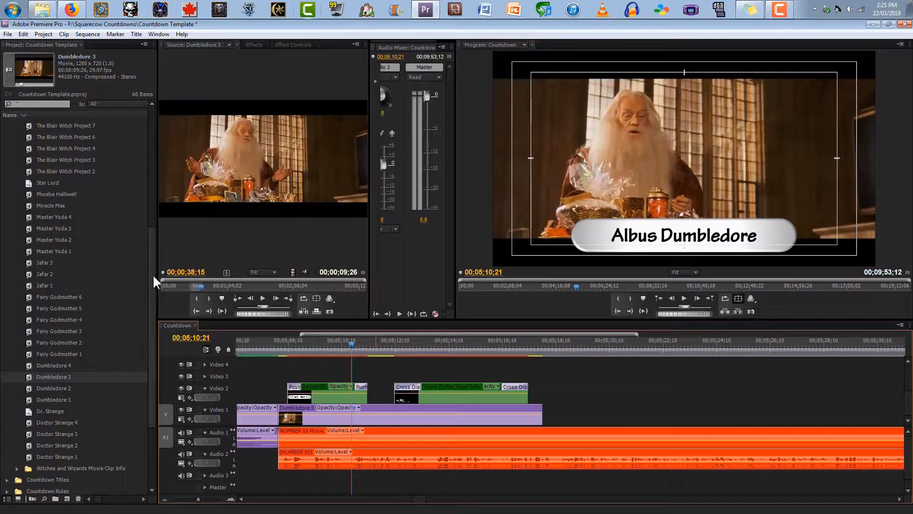
left_click_drag(153, 273, 153, 422)
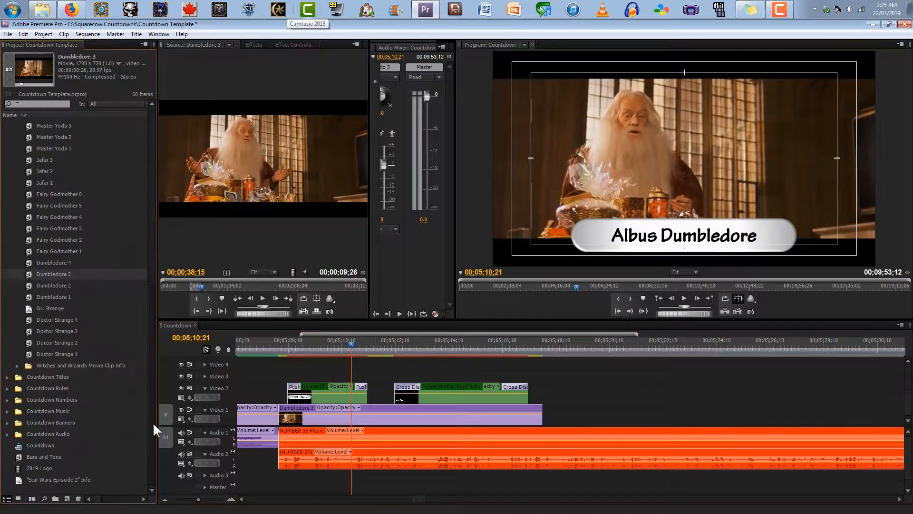
left_click(16, 446)
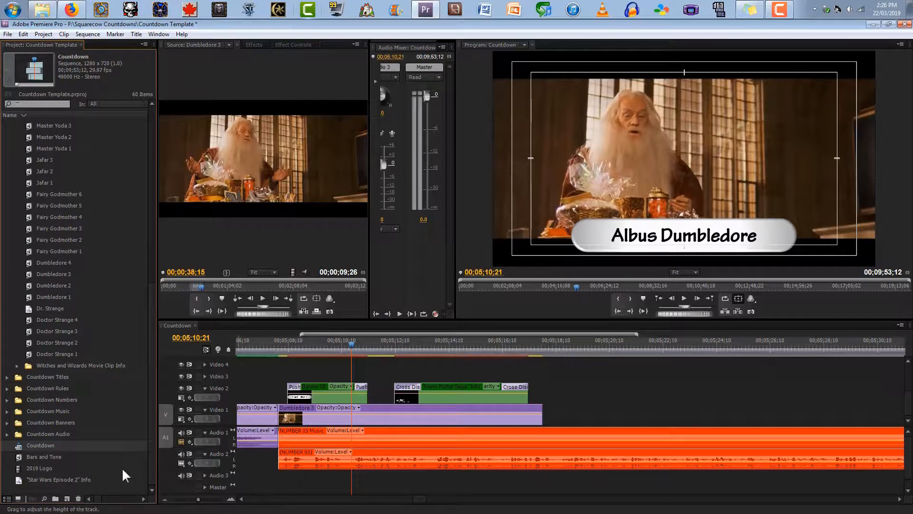
right_click(16, 444)
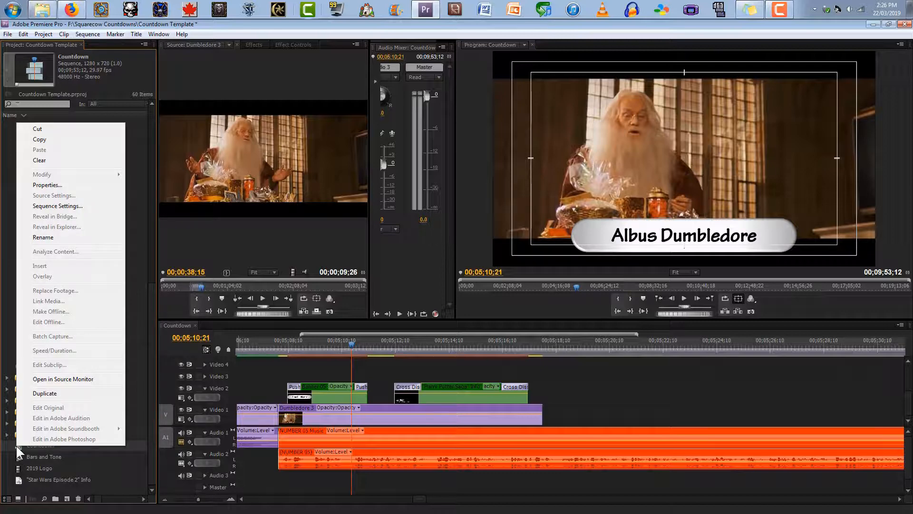
left_click(16, 444)
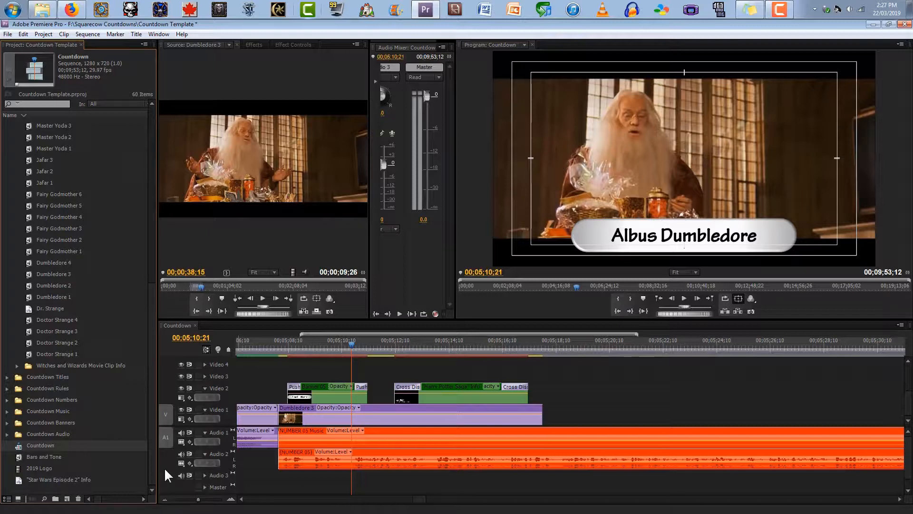
Switch to Windows Explorer and look through the videos in the Game On Onesies folder on the HALIFAX (I:) drive.
left_click(37, 12)
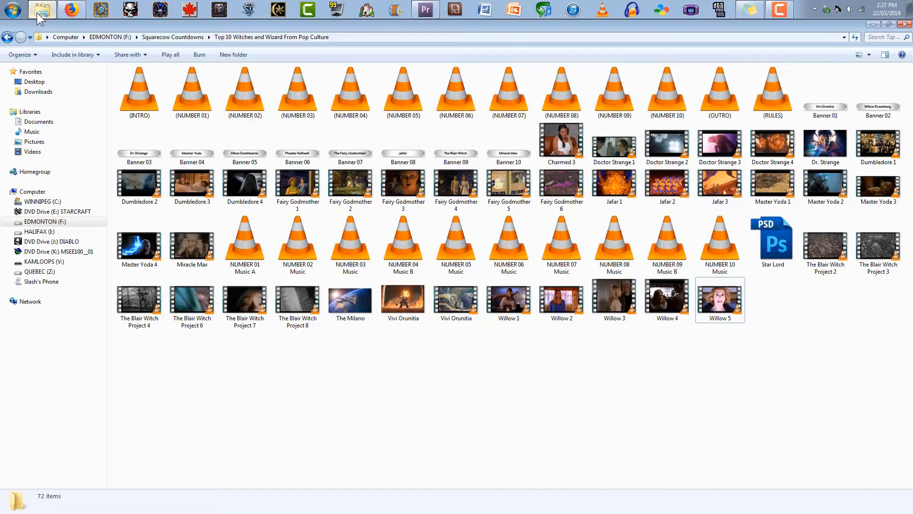
left_click(38, 232)
left_click(188, 101)
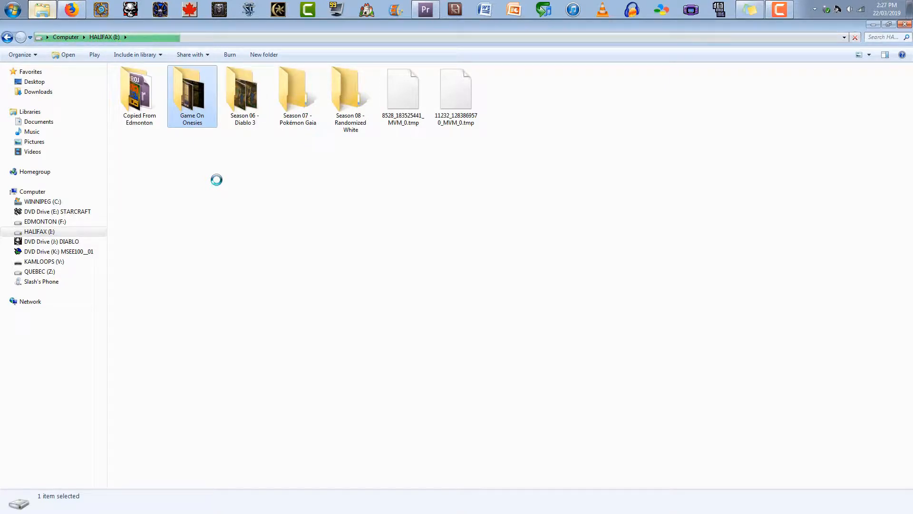
scroll(216, 179, "down", 3)
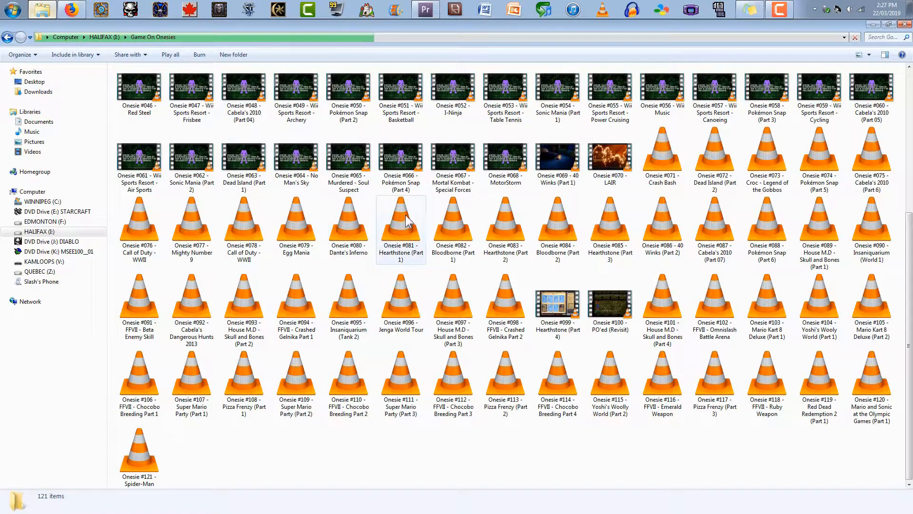
left_click(447, 158)
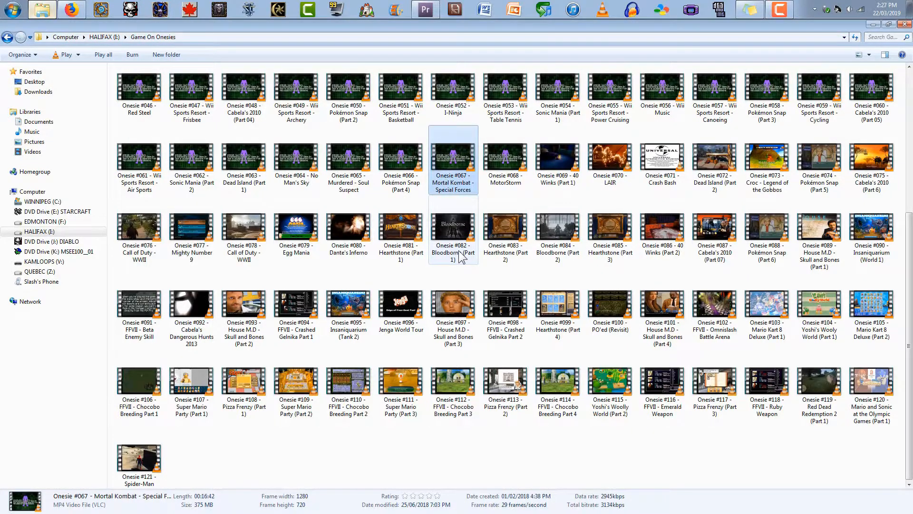
scroll(462, 257, "up", 5)
Compare the intro thumbnails of the earliest episodes, checking Onesie #001 to #003 as one group and #004 to #006 as another.
left_click(134, 101)
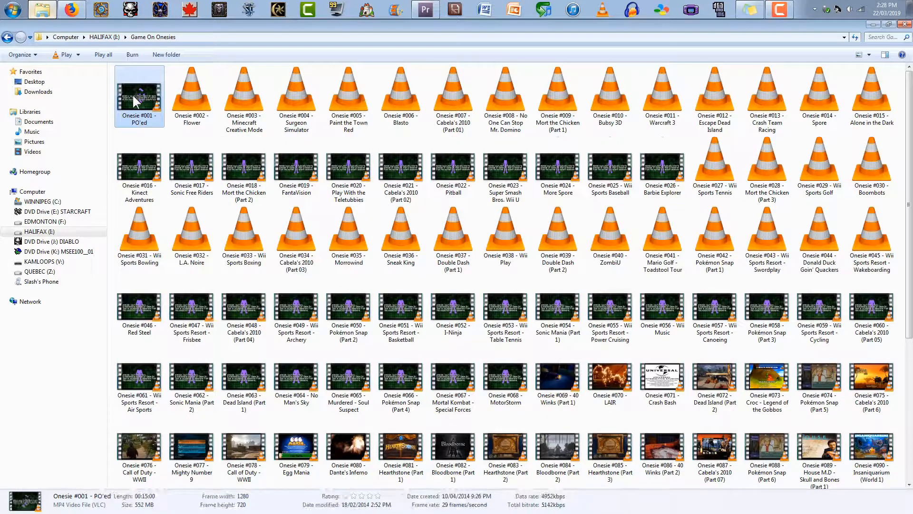
left_click(231, 102)
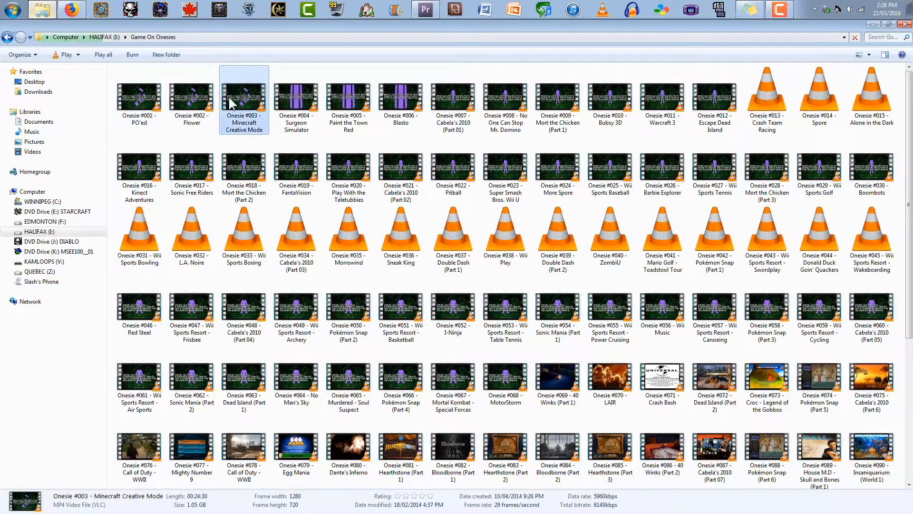
left_click(143, 98)
left_click(241, 112, "shift")
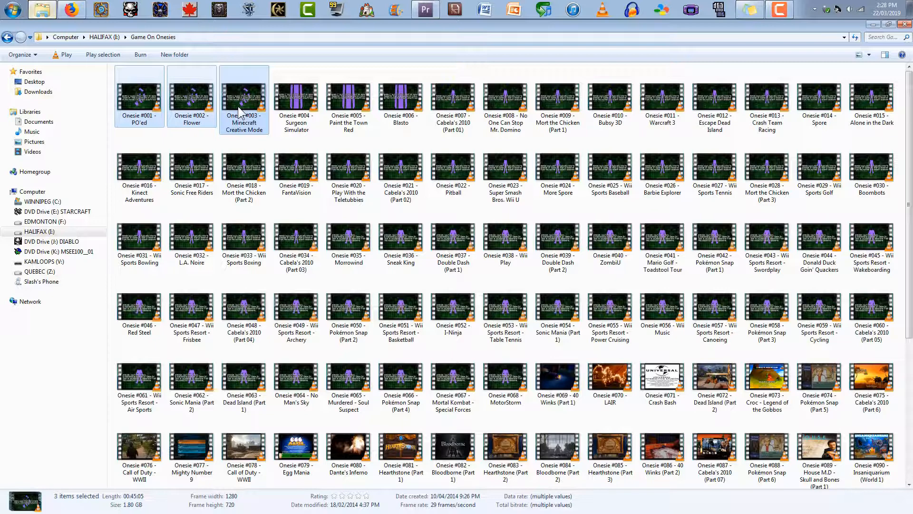
left_click(295, 103)
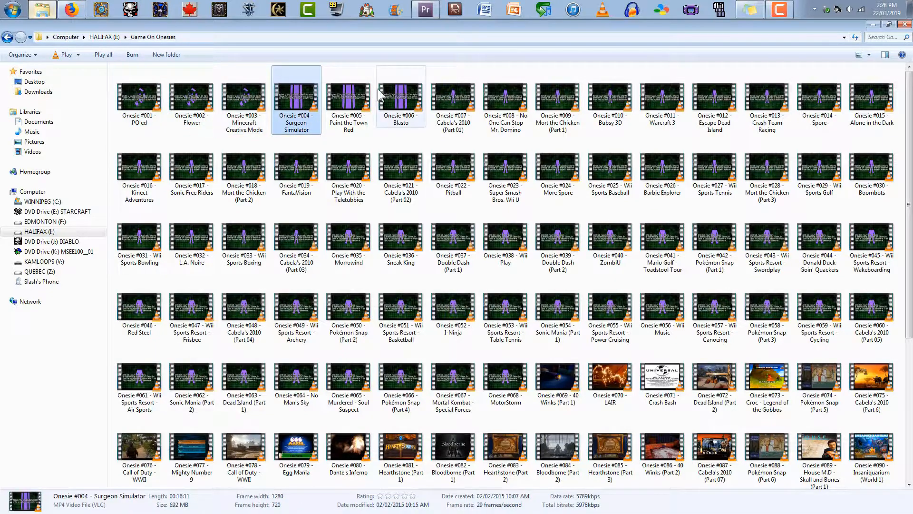
left_click(394, 105)
Review the episodes in two groups, selecting Onesie #007 to #066 and Onesie #067 to #121, and clear the selection.
left_click(461, 106)
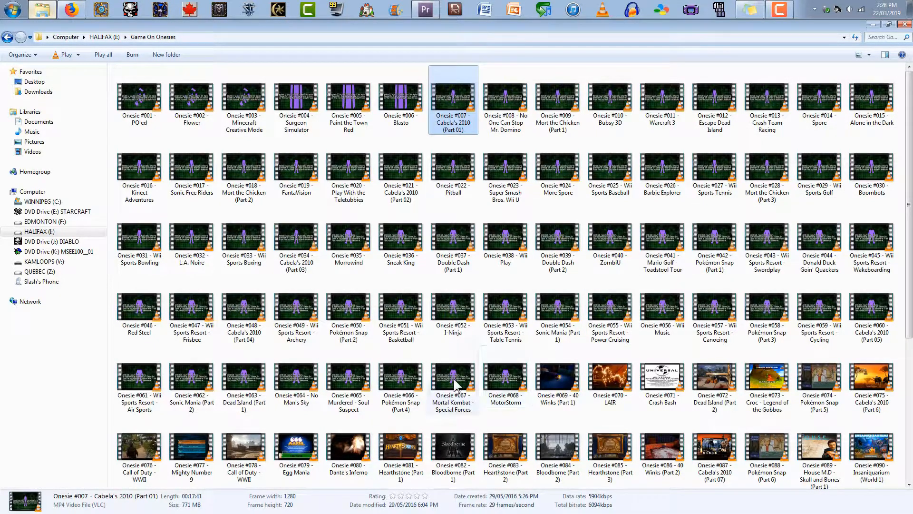
left_click(407, 385, "shift")
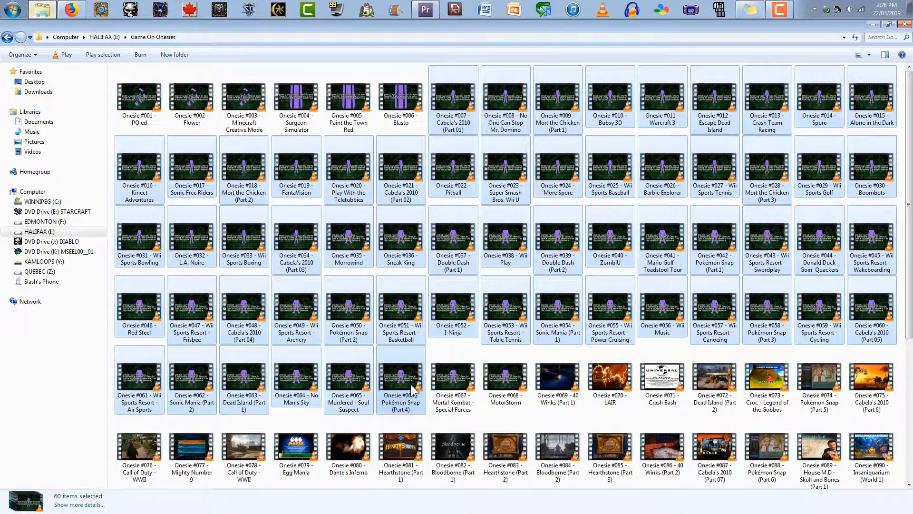
scroll(411, 389, "down", 3)
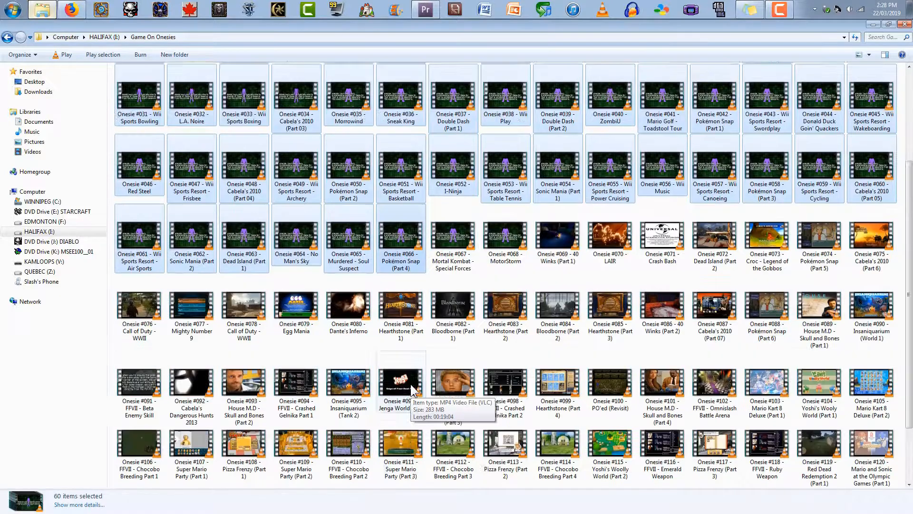
left_click(448, 204)
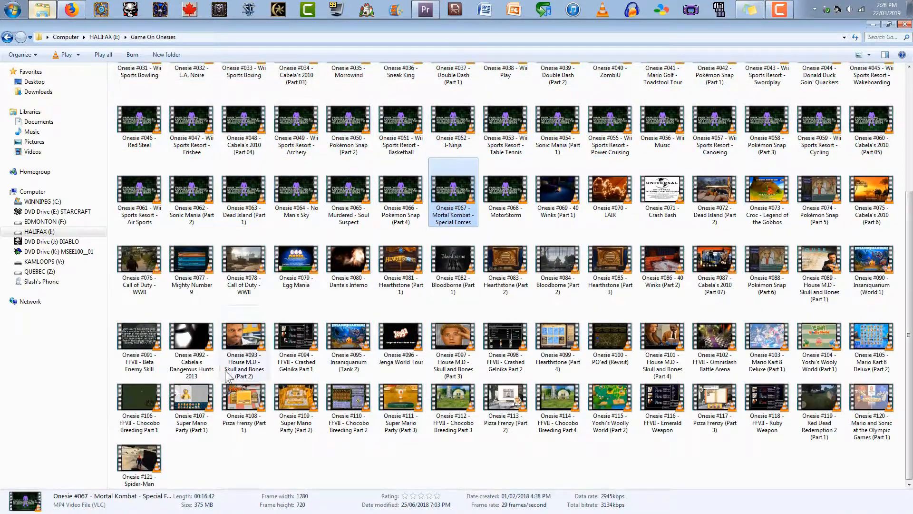
left_click(150, 458, "shift")
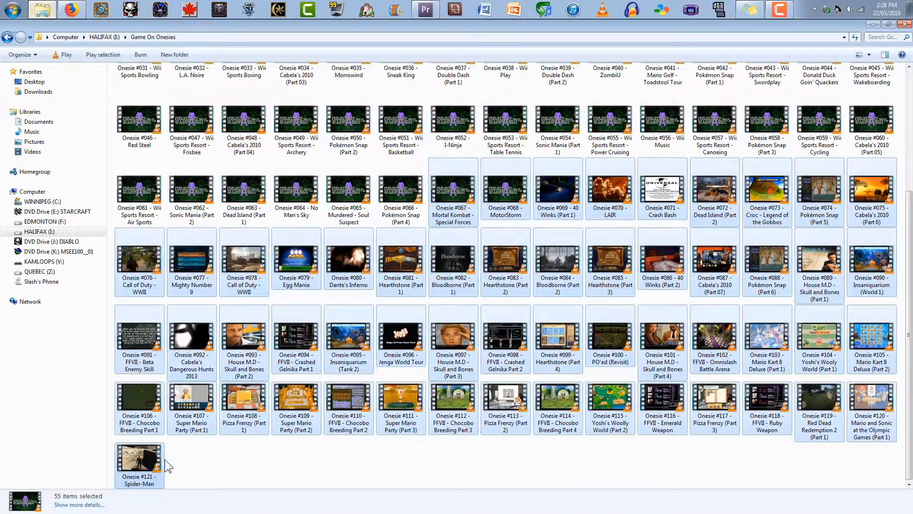
left_click(187, 464)
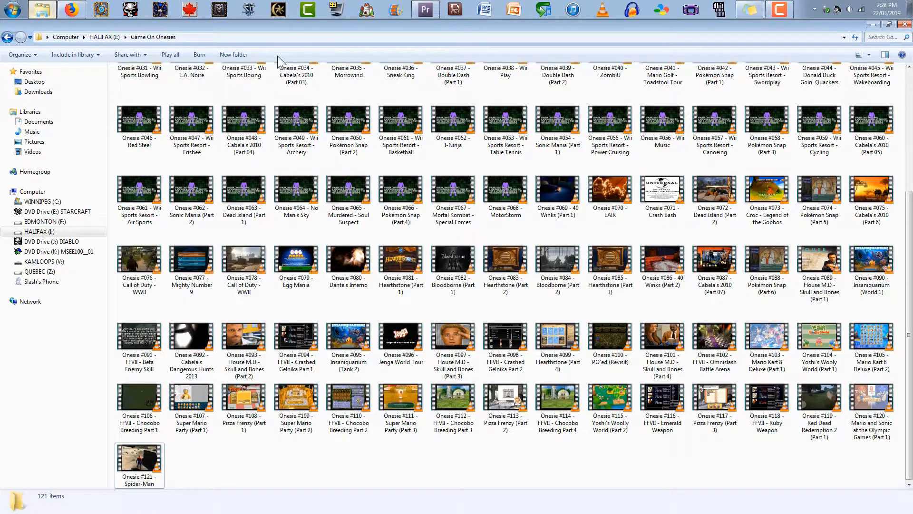
Check the Countdown Template project file in the Squarecow Countdowns folder on EDMONTON (F:), and switch back to Premiere Pro.
left_click(46, 222)
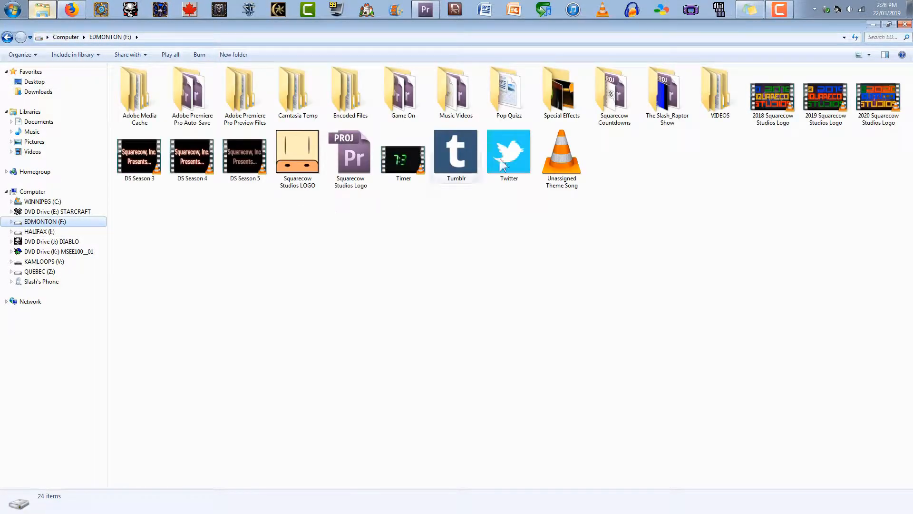
double_click(633, 98)
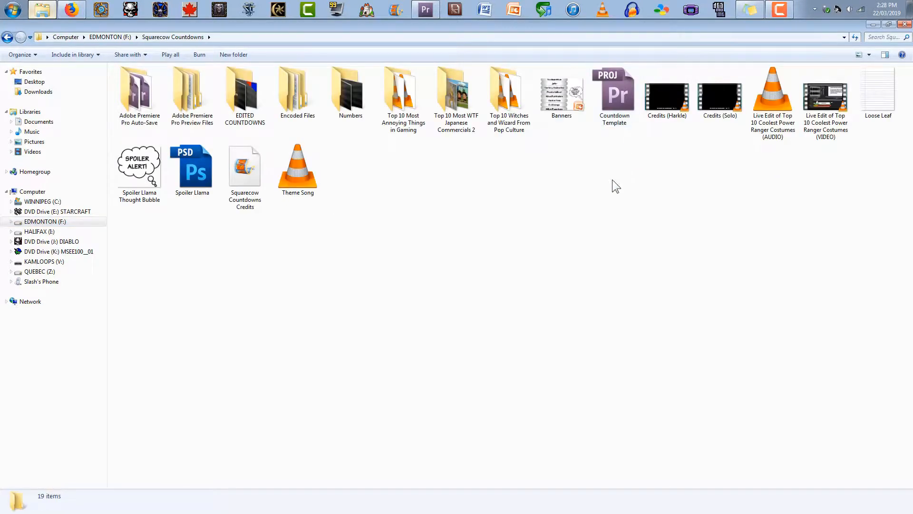
left_click(626, 94)
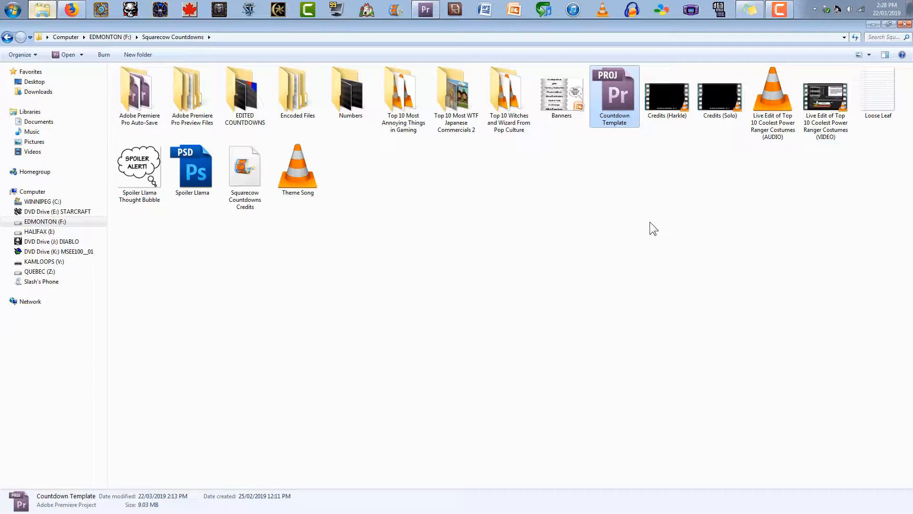
left_click(430, 17)
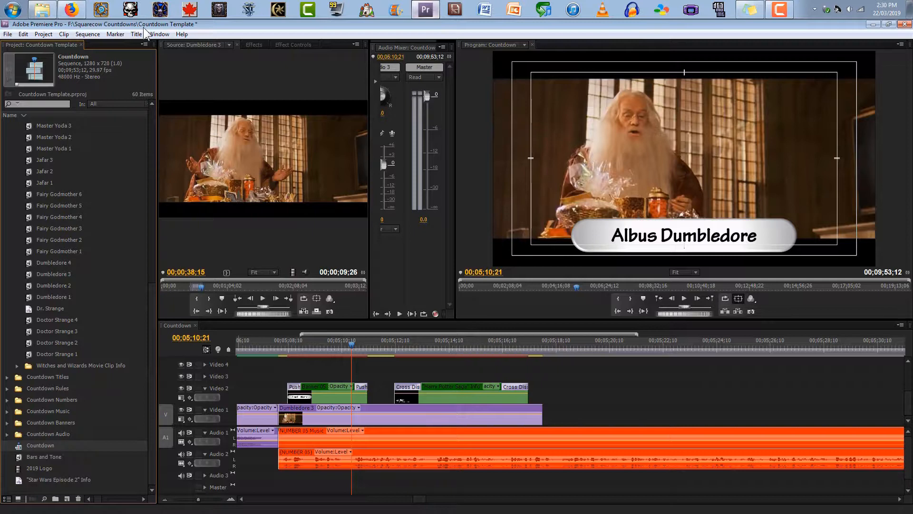
Play the opening of the Number 5 segment with the Dumbledore 3 clip and stop at 00;05;10;13.
left_click(316, 436)
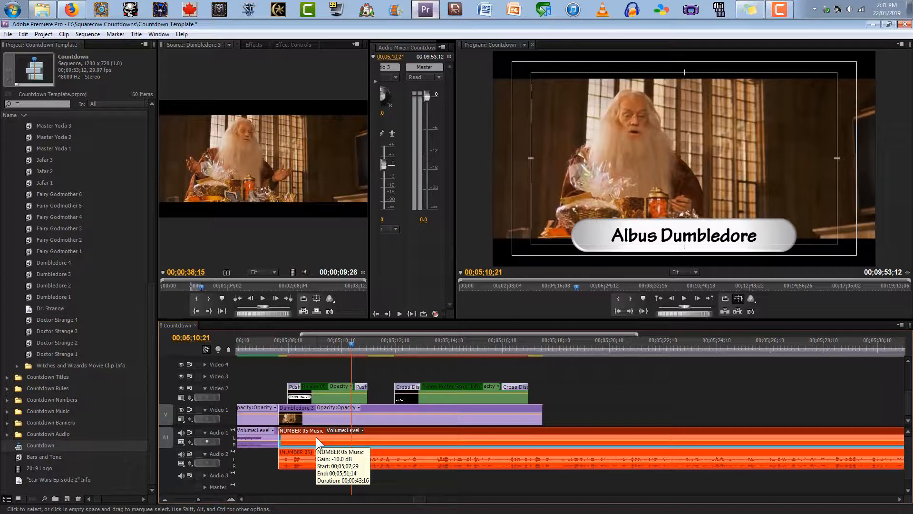
left_click(288, 361)
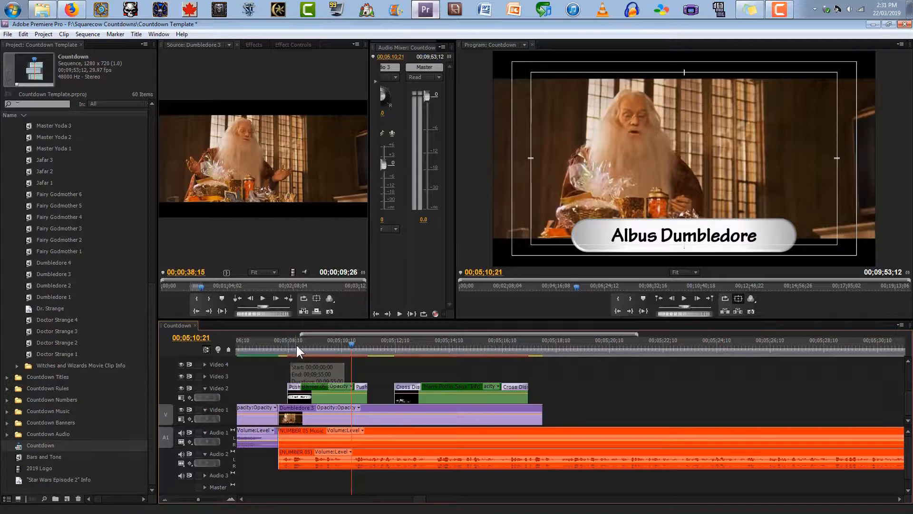
left_click(276, 351)
key("space")
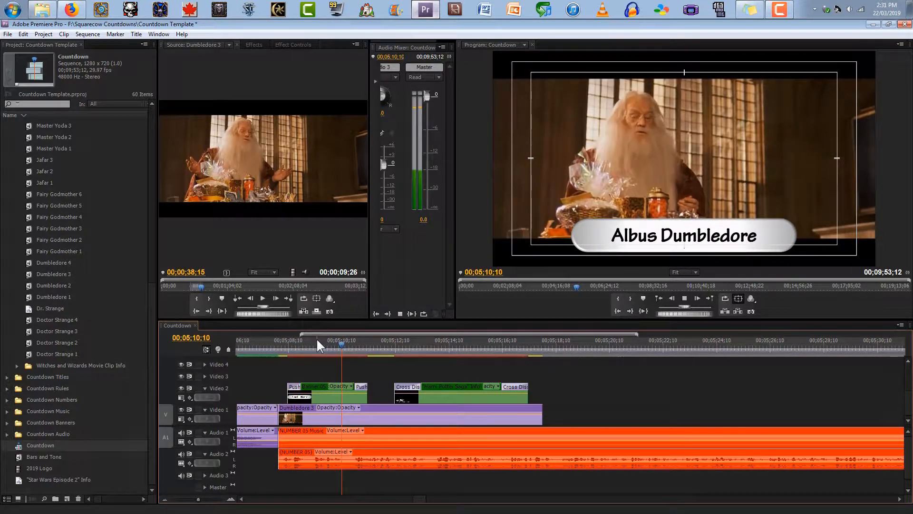
key("space")
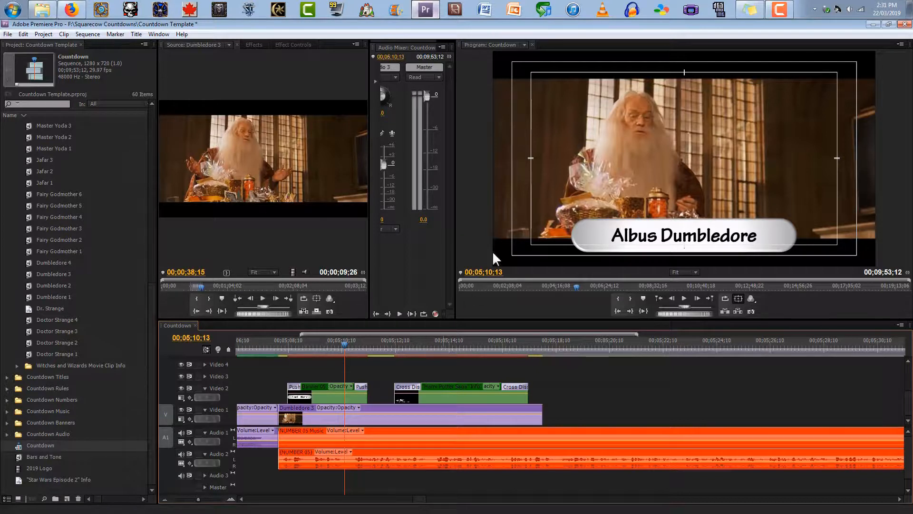
Set the computer's speaker volume to 19.
left_click(849, 9)
mouse_move(842, 88)
left_mouse_down()
mouse_move(844, 100)
mouse_move(855, 98)
left_mouse_up()
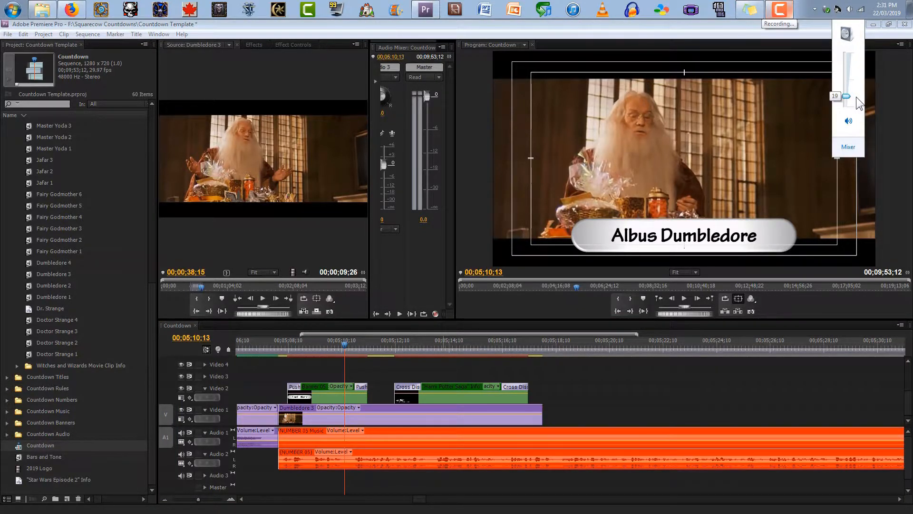
left_click(748, 29)
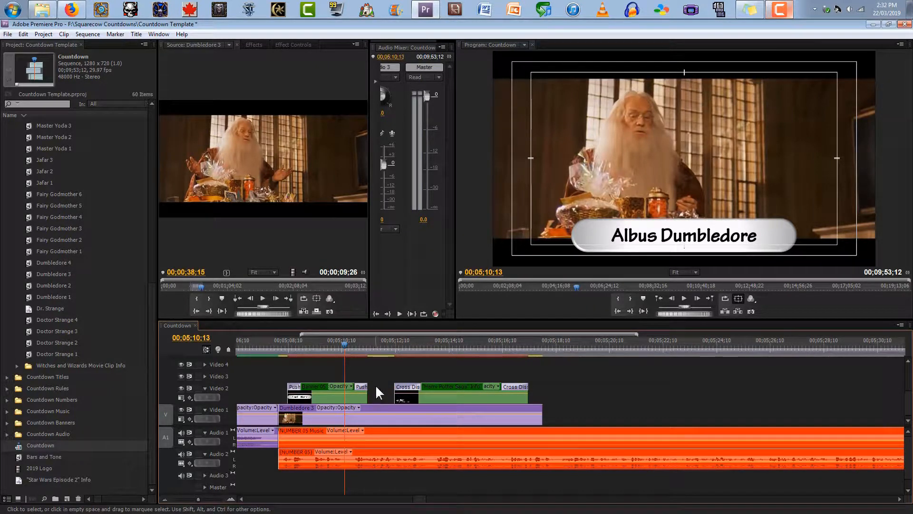
Move the Albus Dumbledore banner and the "Harry Potter Saga" info title up to Video 3, and the Dumbledore 3 clip up to Video 2.
left_click_drag(307, 361, 382, 381)
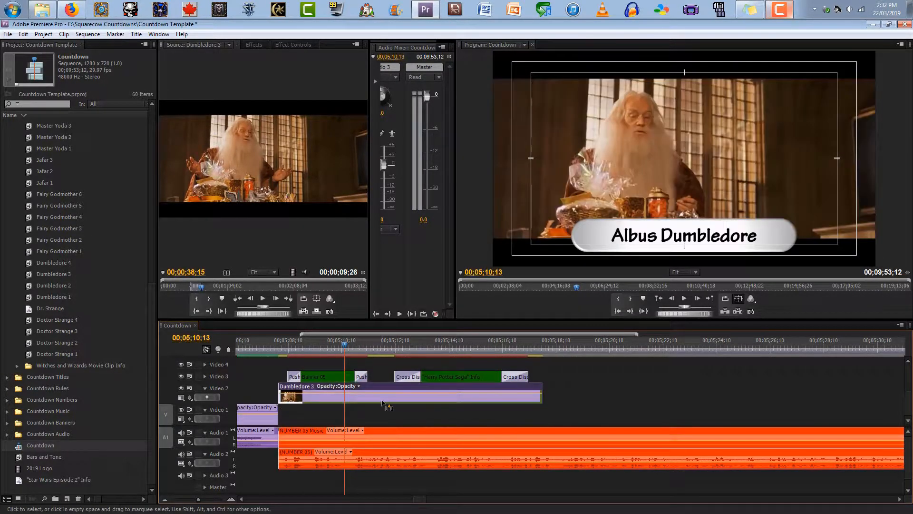
Place The Backdrop image on Video 1 beneath the start of the Dumbledore 3 clip.
scroll(143, 423, "up", 10)
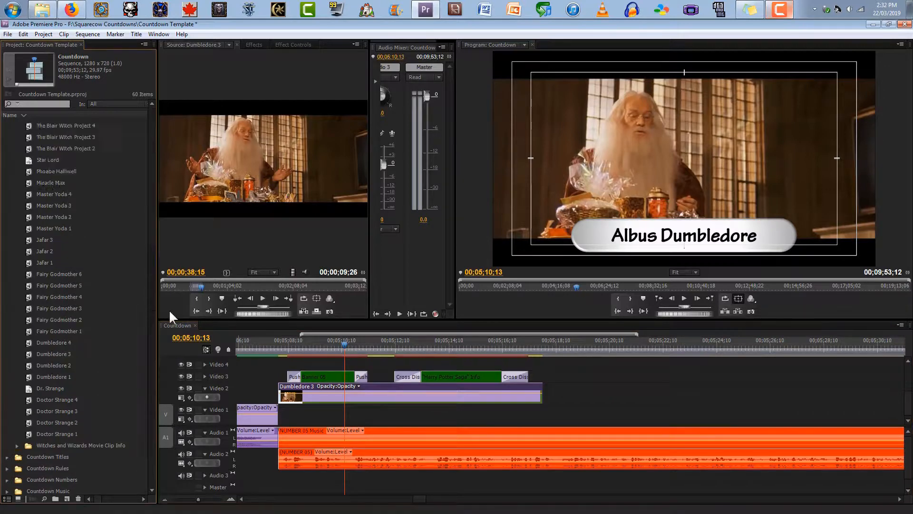
left_click_drag(16, 139, 280, 416)
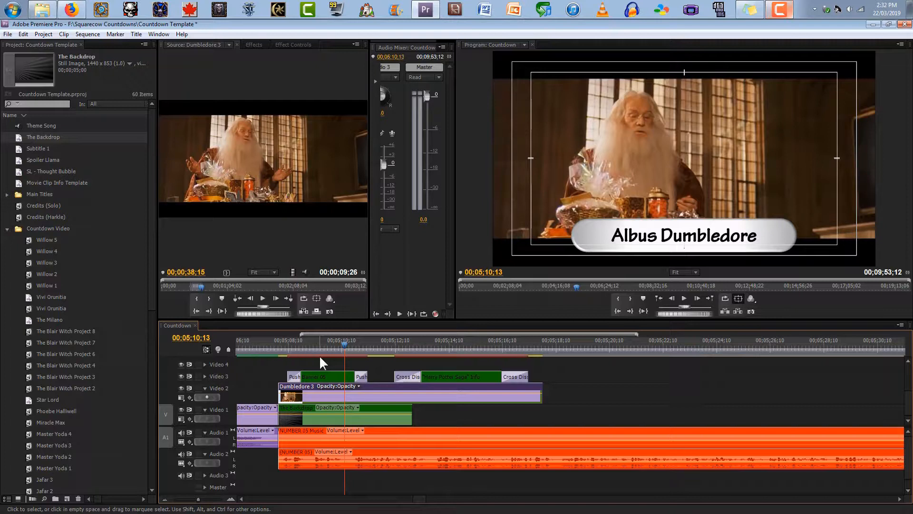
Apply the Crop video effect to the Dumbledore 3 clip on Video 2.
left_click(245, 41)
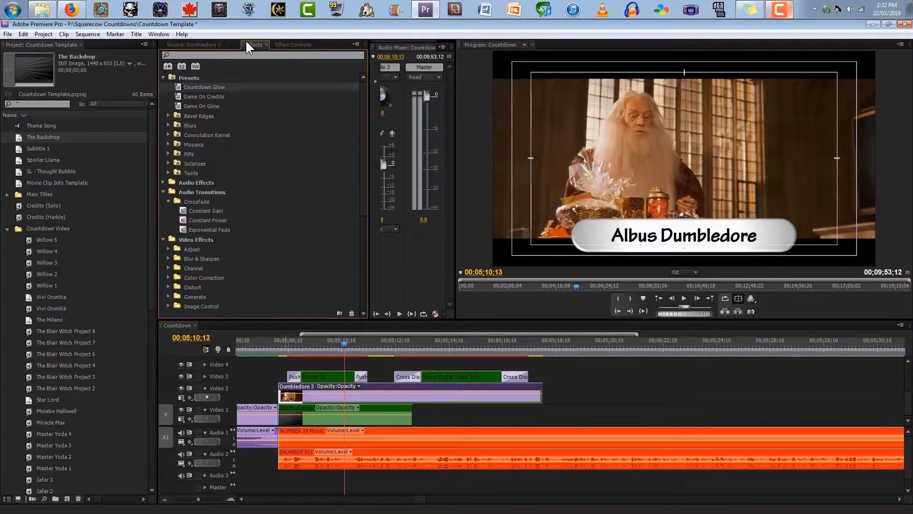
scroll(170, 208, "down", 6)
left_click(170, 209)
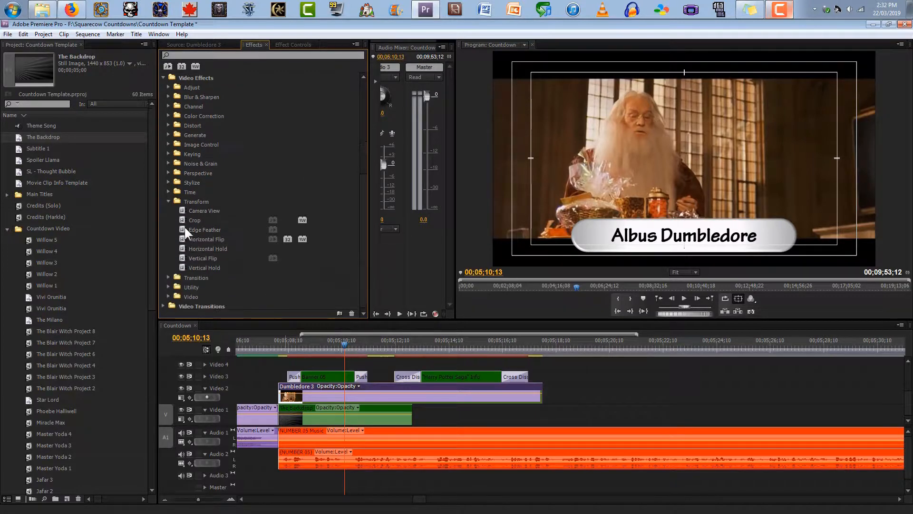
left_click_drag(184, 218, 376, 388)
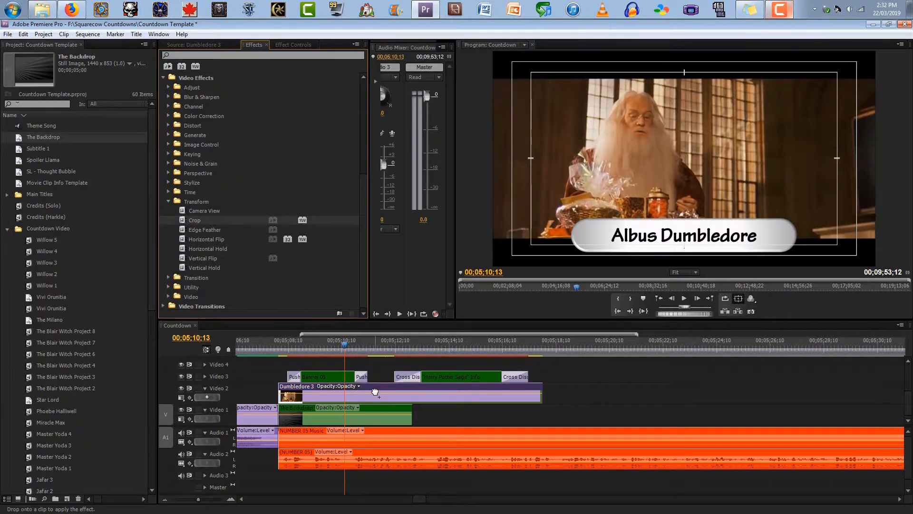
Move the playhead to 00;05;11;06, past the name banner, and crop the top of the Dumbledore 3 clip by 8 %.
left_click(365, 350)
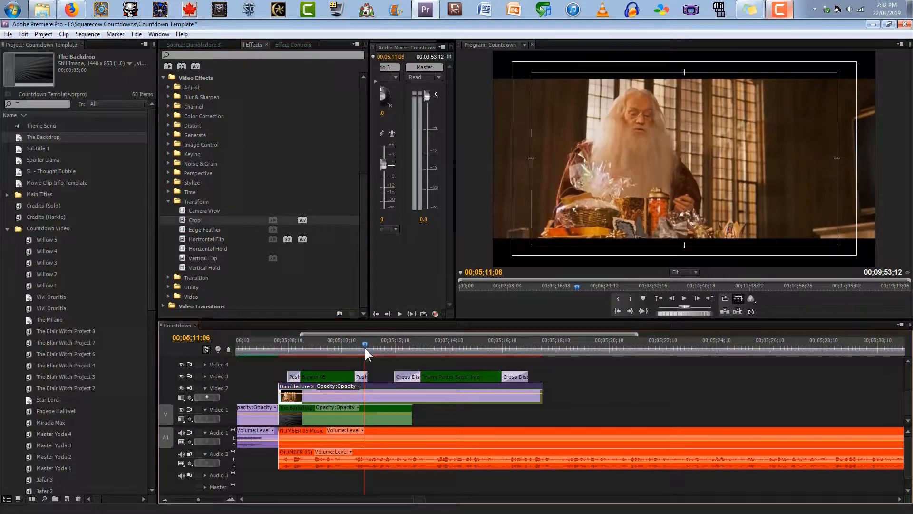
left_click(293, 45)
left_click(163, 110)
left_click(231, 129)
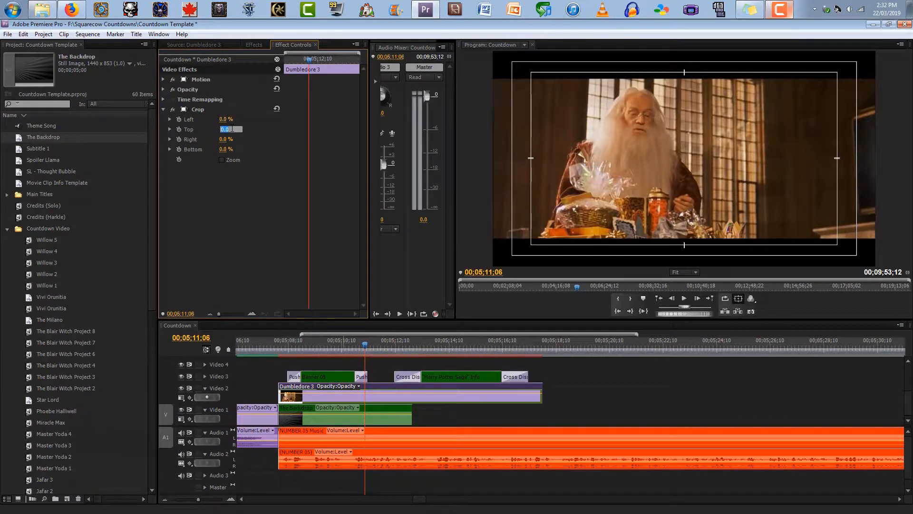
type("8")
left_click(239, 206)
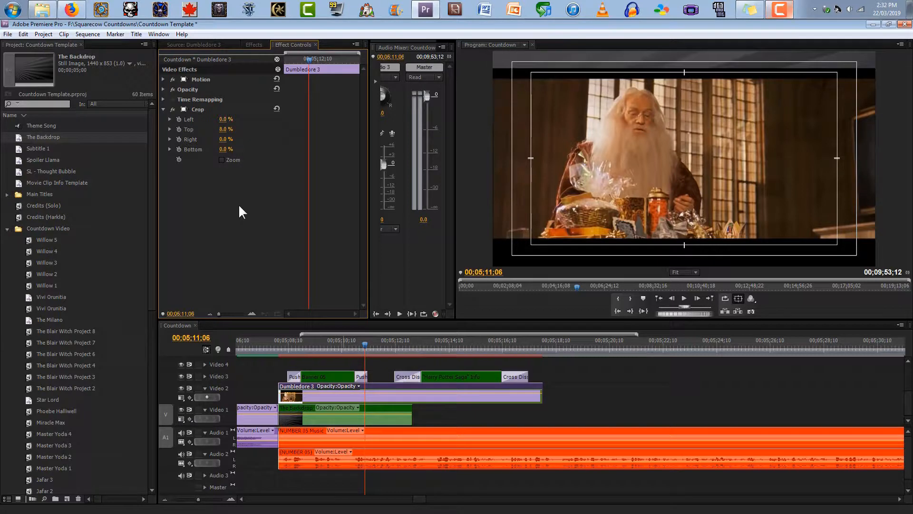
Raise the Dumbledore 3 clip's top crop to 11 %, 12 % and finally 13 % to trim the upper black bar.
left_click(227, 120)
key("BackSpace")
left_click(240, 130)
type("11")
left_click(231, 256)
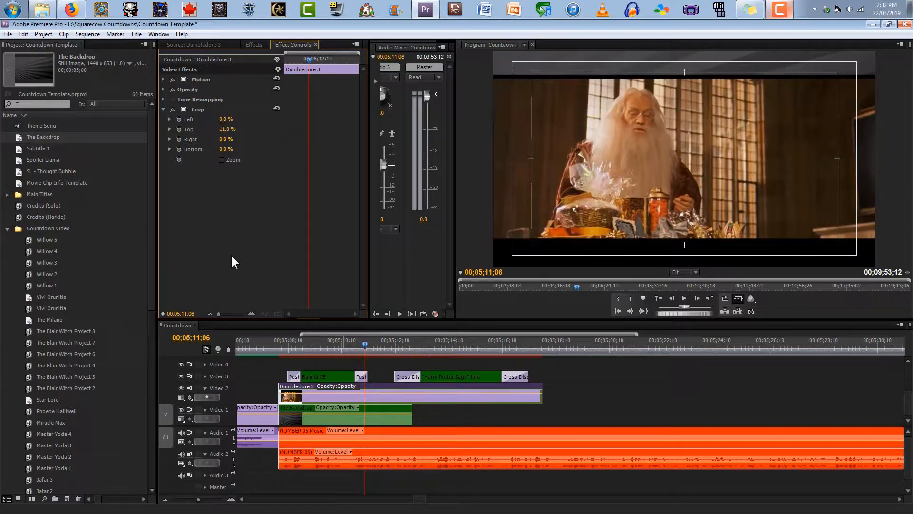
left_click(232, 129)
type("12")
left_click(229, 208)
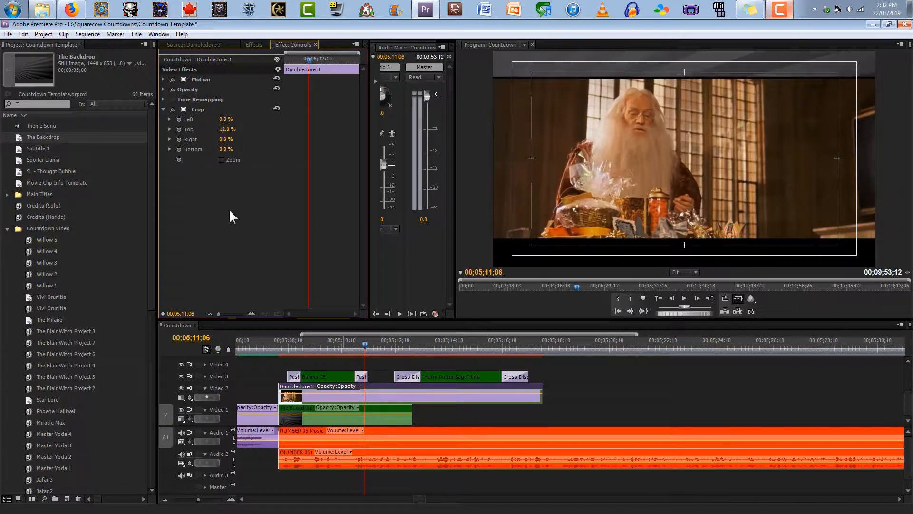
left_click(226, 129)
type("13")
left_click(238, 259)
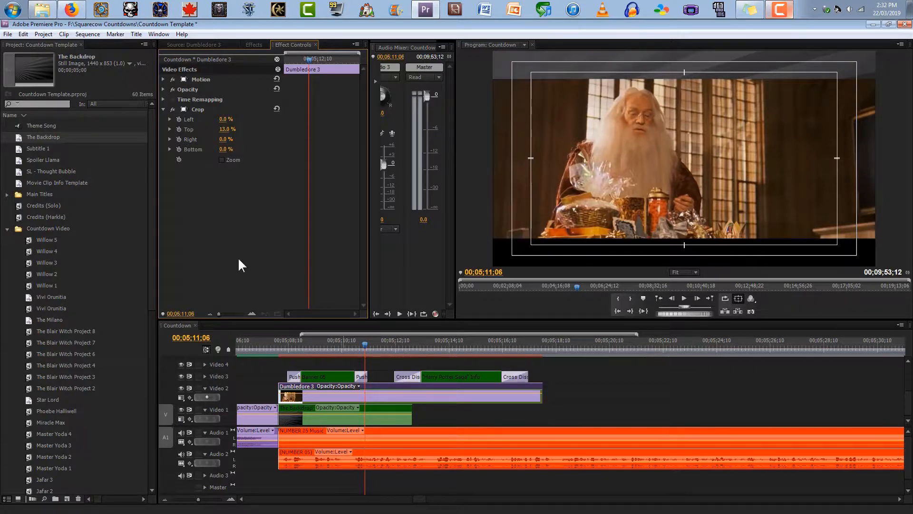
Set the Dumbledore 3 clip's bottom crop to 13 %.
left_click(226, 149)
type("13")
left_click(223, 205)
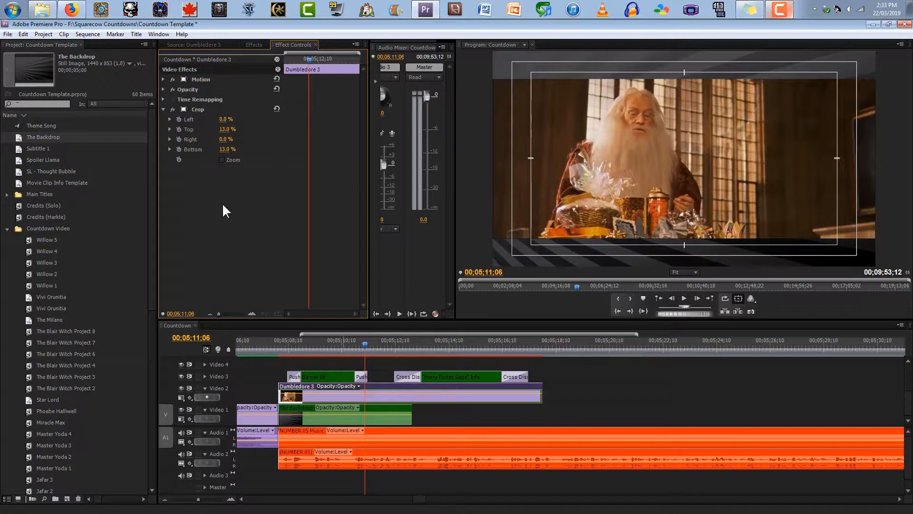
Try the Crop effect's Zoom option on and off, and remove the Crop effect from the Dumbledore 3 clip.
left_click(221, 160)
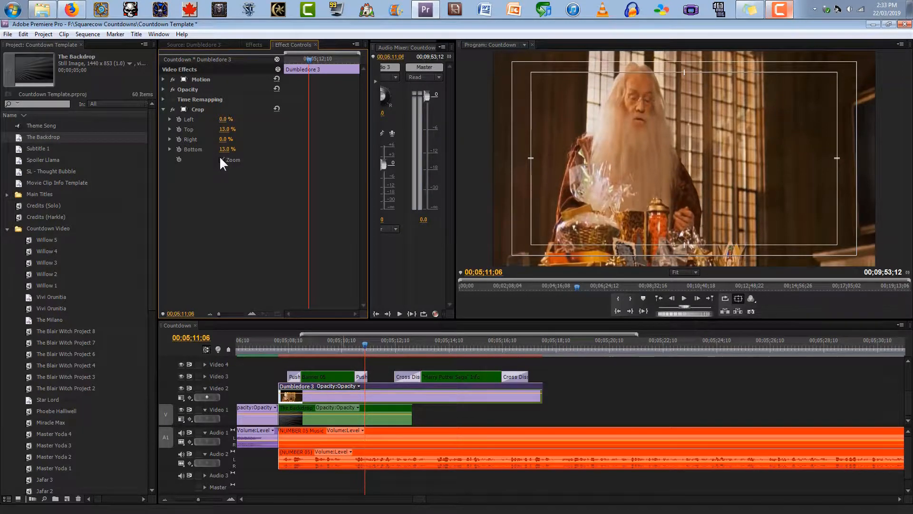
left_click(221, 160)
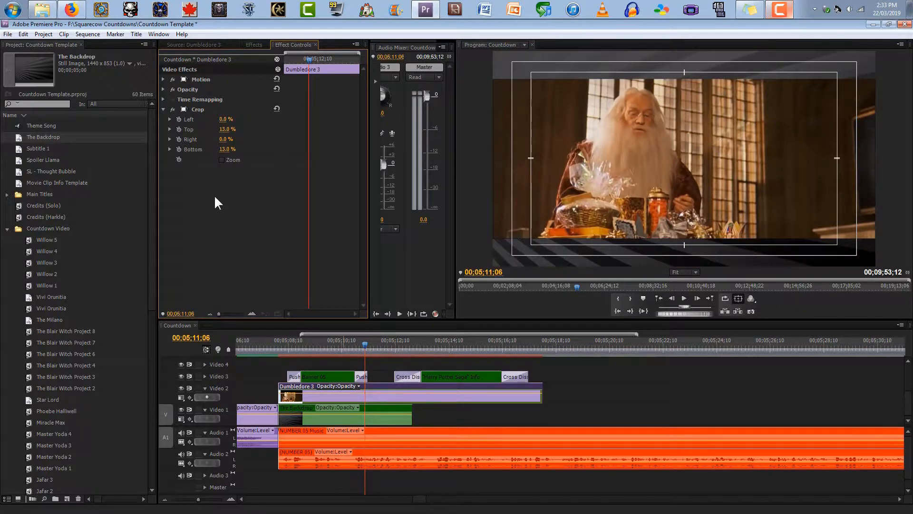
left_click(202, 108)
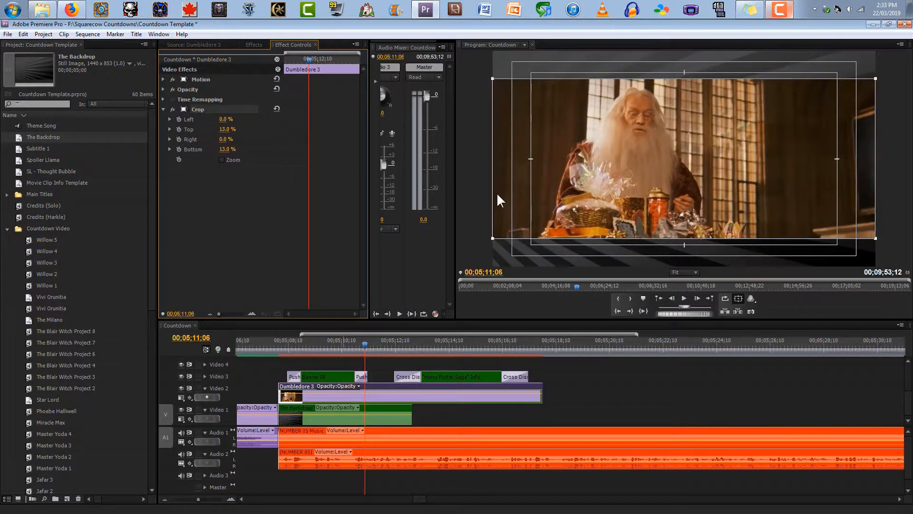
key("Delete")
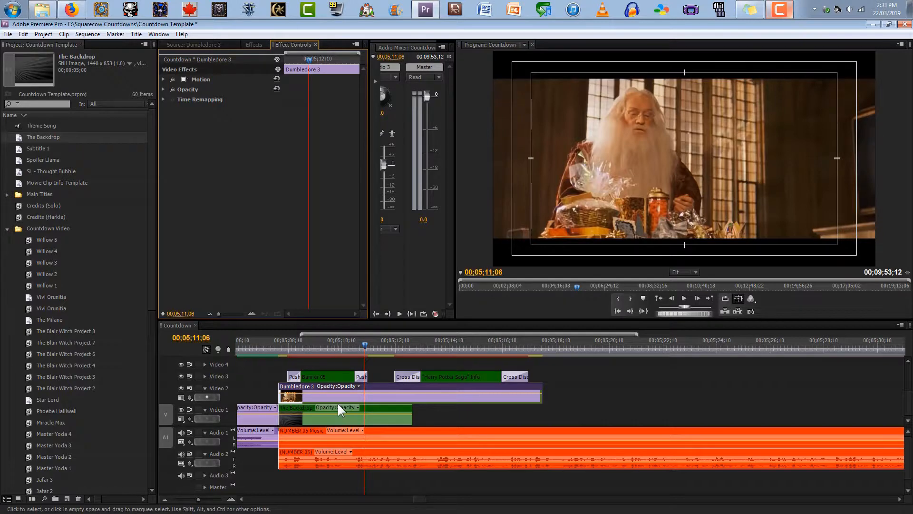
Move the banner and "Harry Potter Saga" info title down to Video 2 and Dumbledore 3 to Video 1, overwriting The Backdrop.
left_click_drag(275, 359, 541, 392)
left_click_drag(319, 395, 318, 413)
left_click(257, 389)
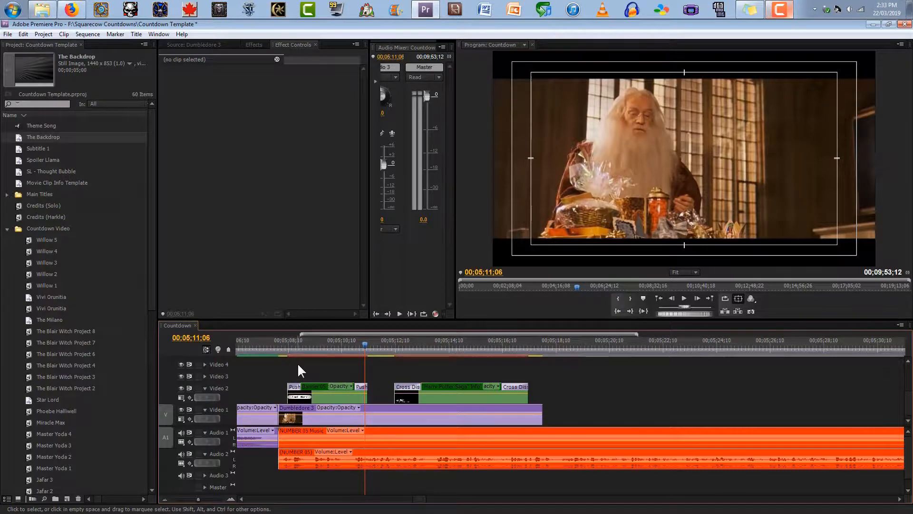
Play the Number 5 segment from just before the Dumbledore 3 clip and stop past the clip's end at 00;05;18;09.
left_click_drag(298, 350, 282, 342)
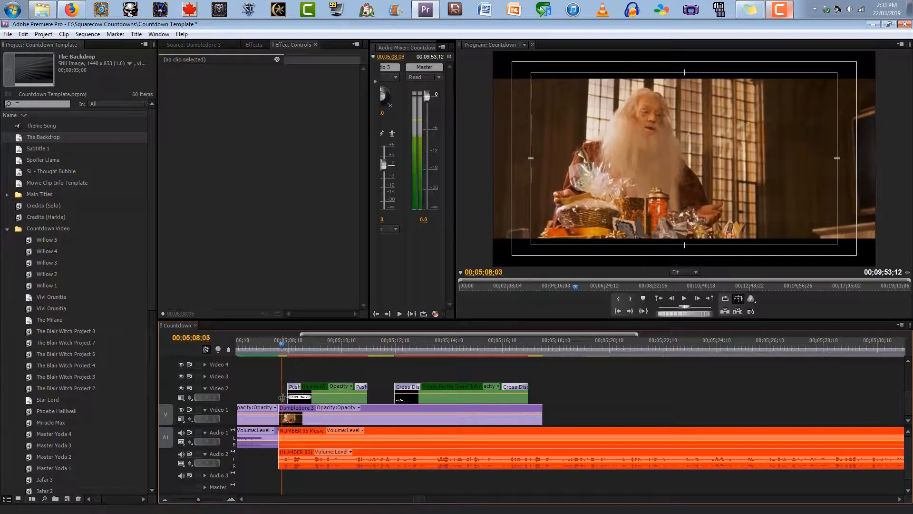
key("Left")
key("Left")
key("Left")
key("Left")
key("Left")
key("Left")
key("Left")
key("Left")
key("Left")
key("Left")
key("Left")
key("Left")
key("Left")
key("Left")
key("space")
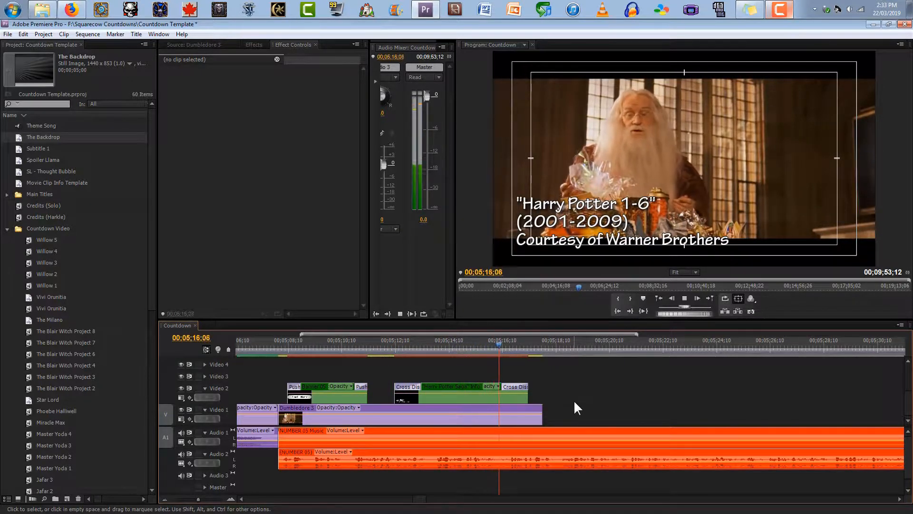
key("space")
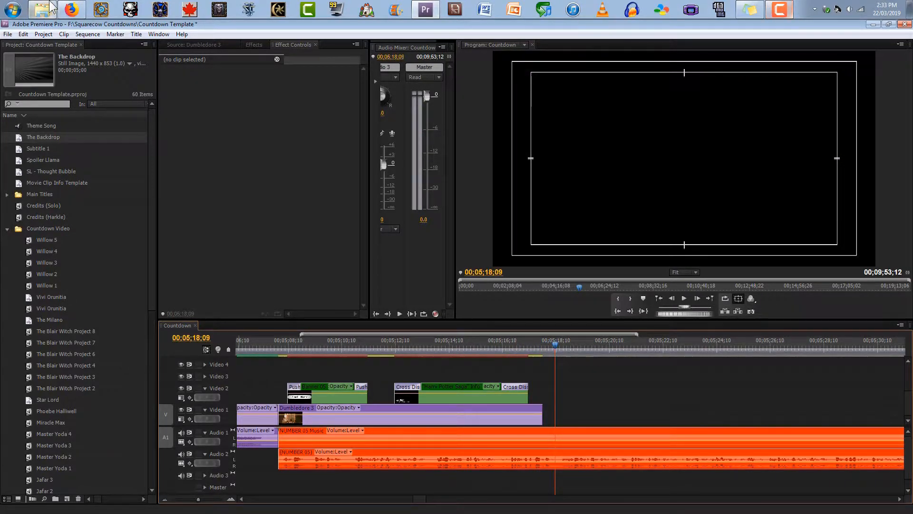
Switch to Firefox and search Google Images for "dumbledore chocolate frog card".
left_click(70, 7)
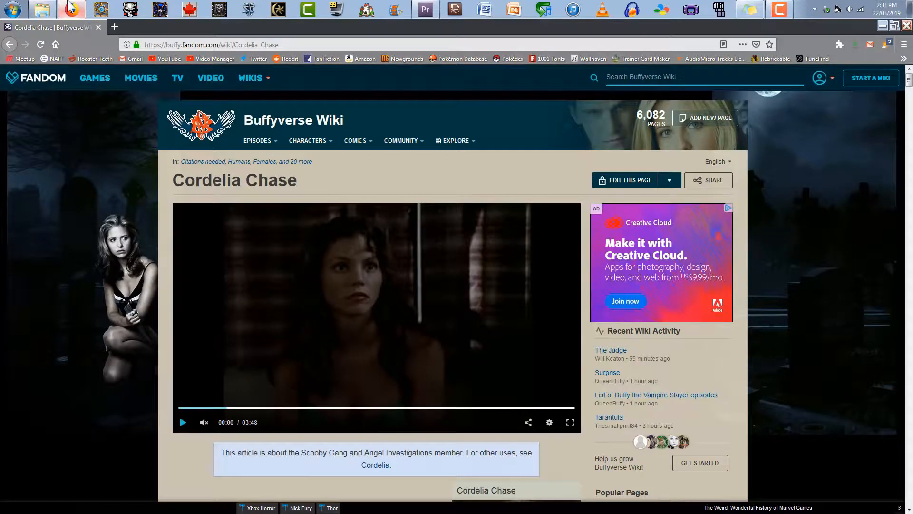
left_click(205, 42)
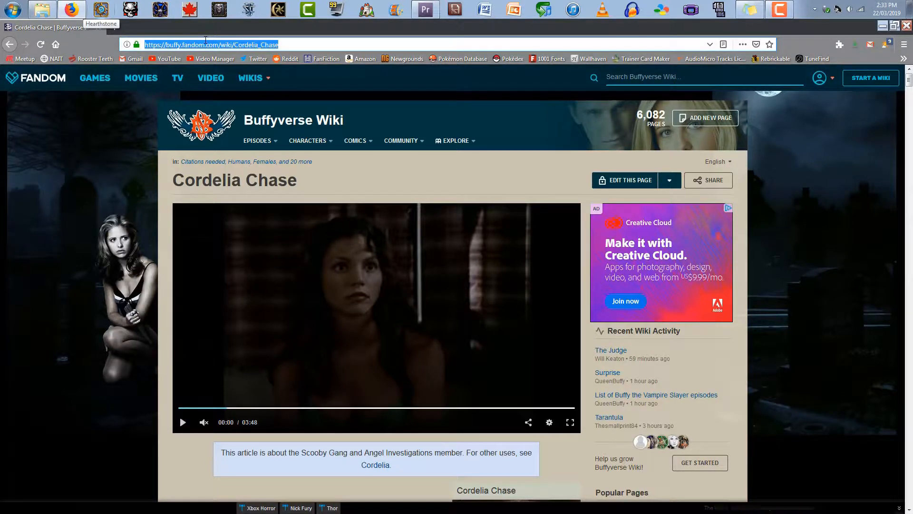
type("dumble")
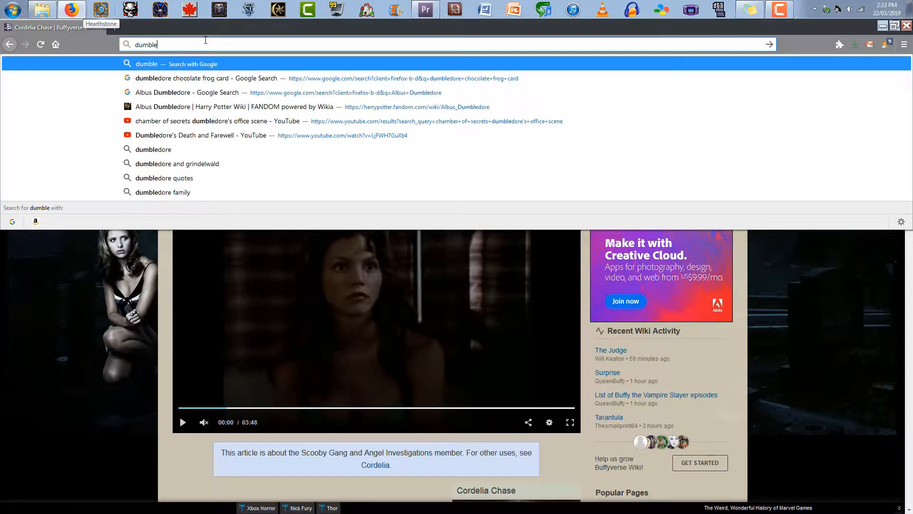
type("dore's choc")
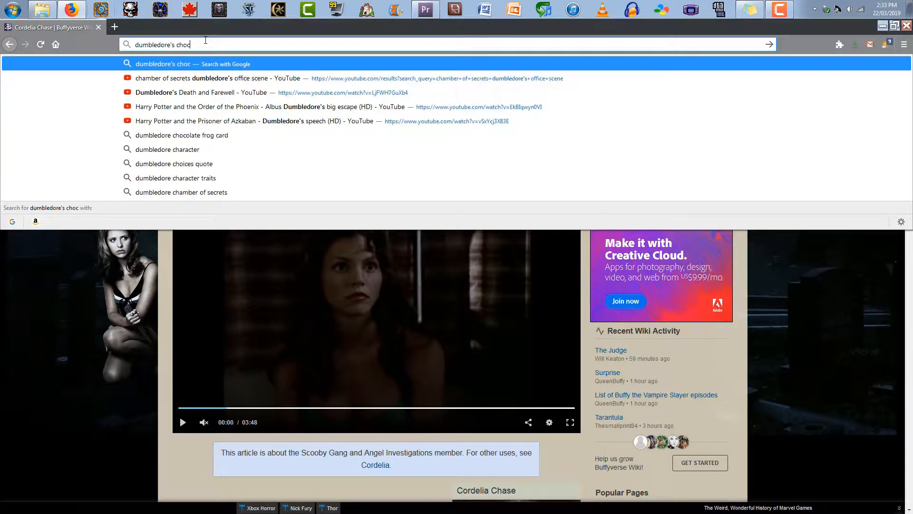
key("Down")
key("Return")
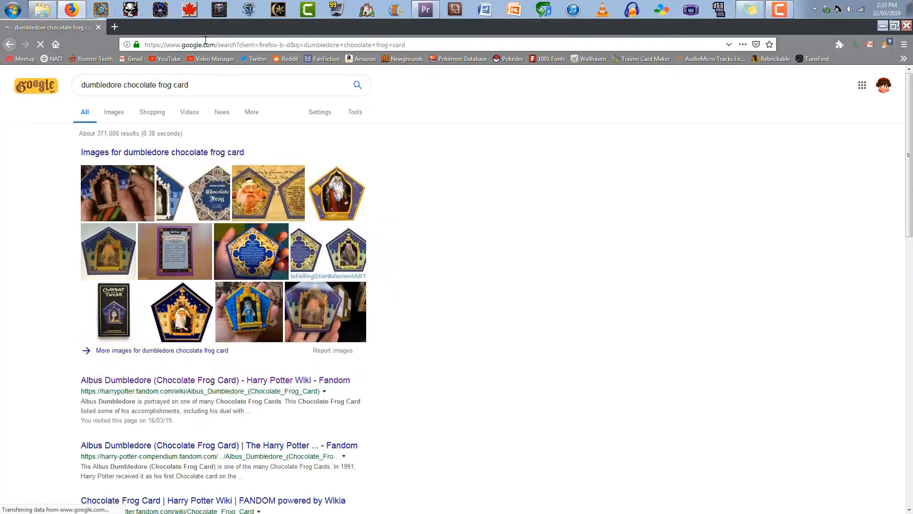
left_click(125, 119)
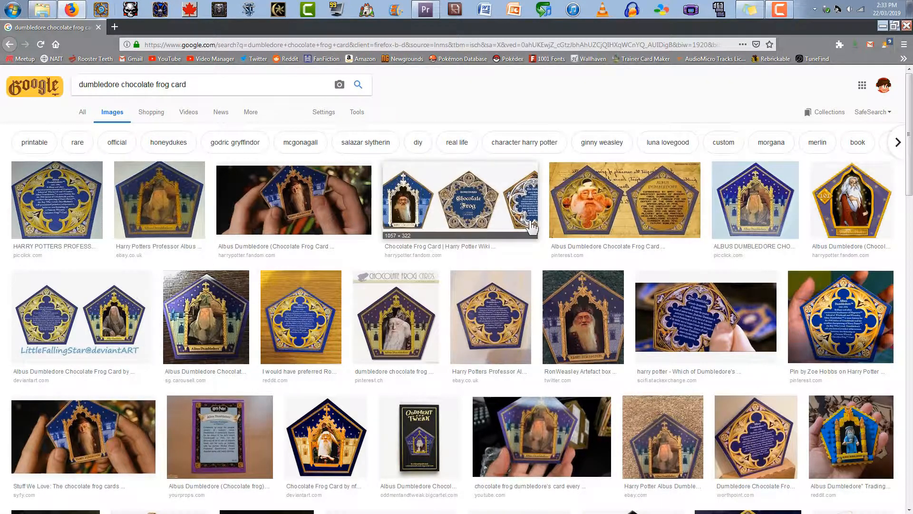
Preview the Reddit photo of the card's reverse and read the Albus Dumbledore text on it.
left_click(297, 317)
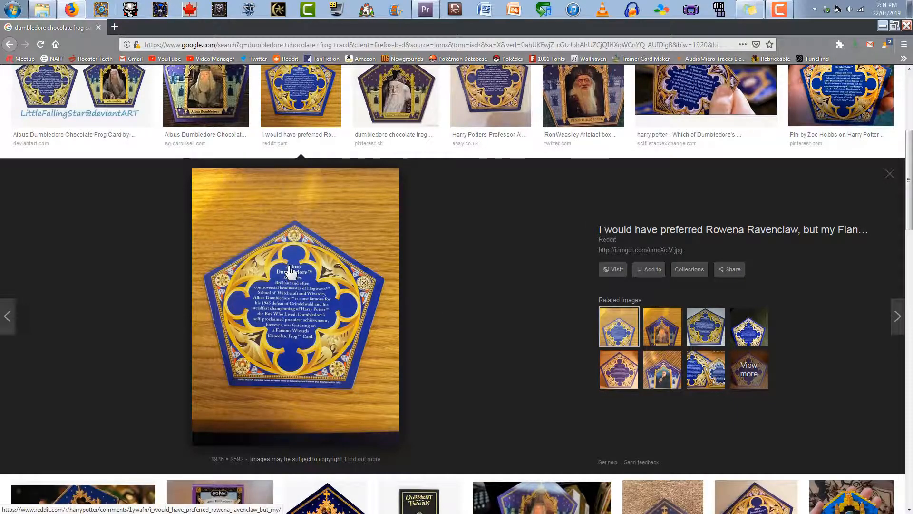
scroll(291, 272, "up", 5)
scroll(287, 264, "down", 5)
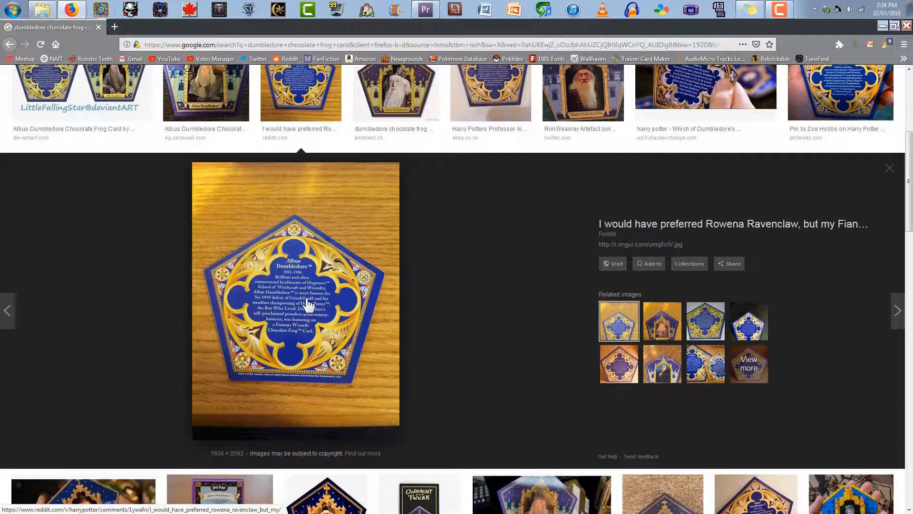
scroll(308, 307, "up", 5)
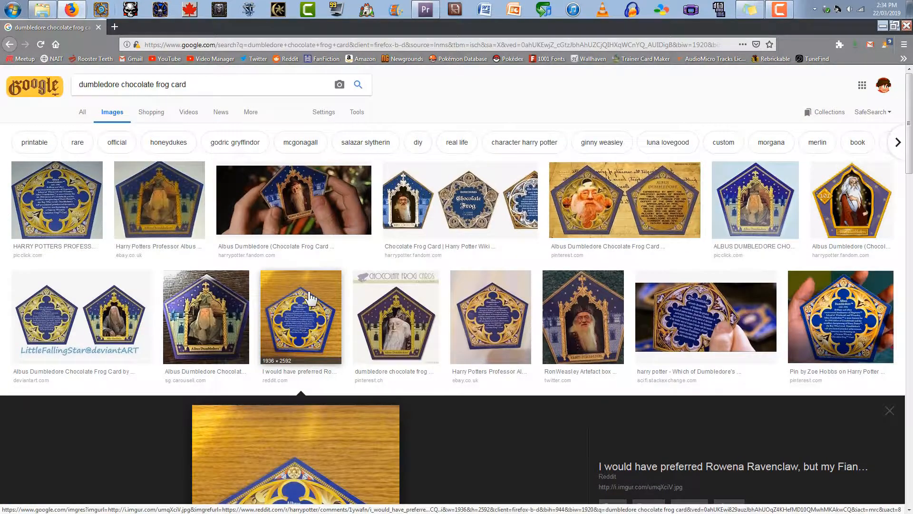
Browse the remaining image results for other versions of Dumbledore's chocolate frog card.
scroll(370, 232, "down", 8)
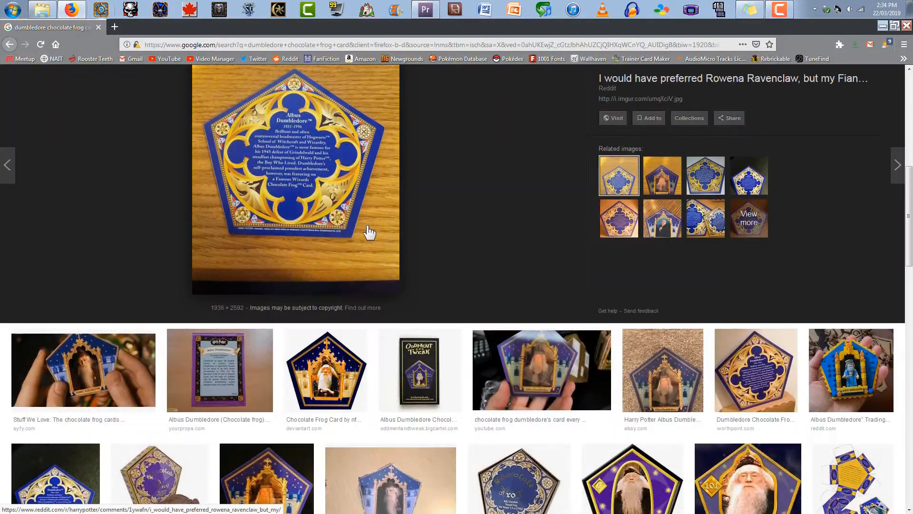
scroll(369, 232, "down", 5)
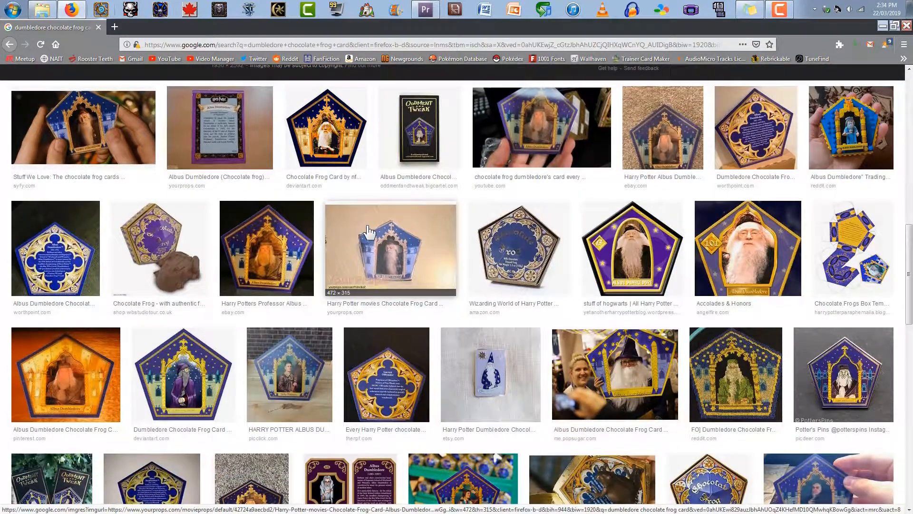
scroll(369, 232, "down", 3)
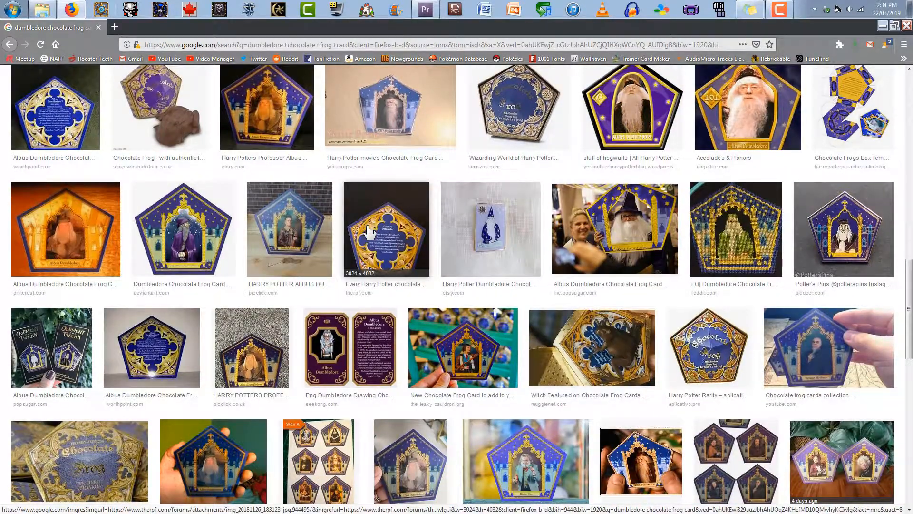
scroll(370, 232, "down", 7)
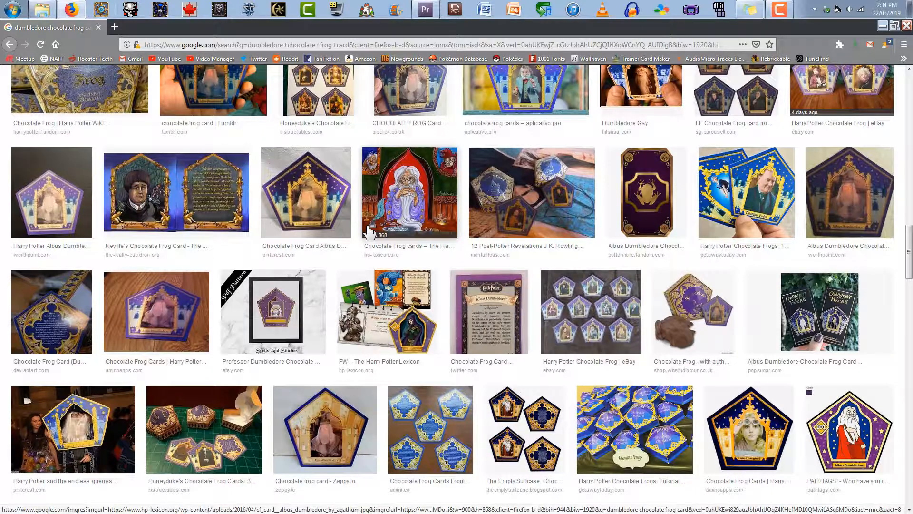
scroll(369, 231, "down", 6)
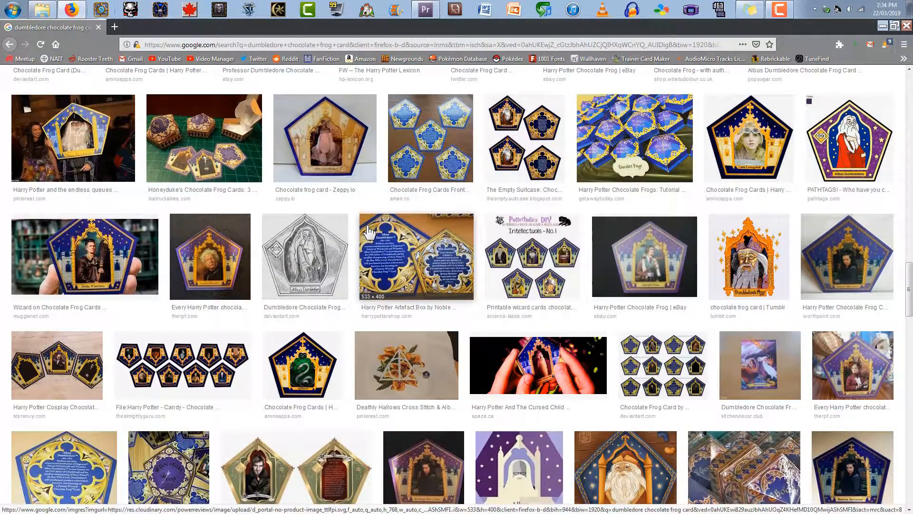
scroll(370, 232, "down", 15)
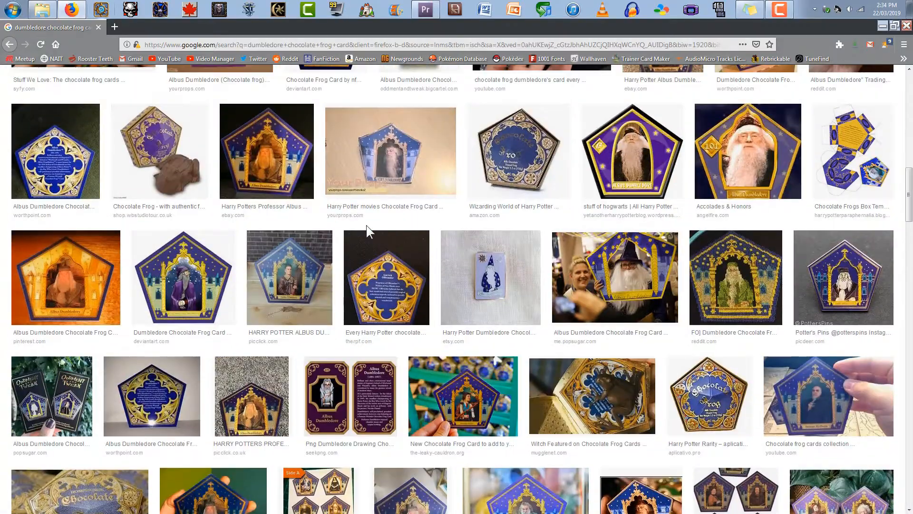
Narrow the image results to printable cards, preview the Pinterest chocolate frog card template, and close the preview.
left_click(368, 228)
scroll(84, 171, "up", 8)
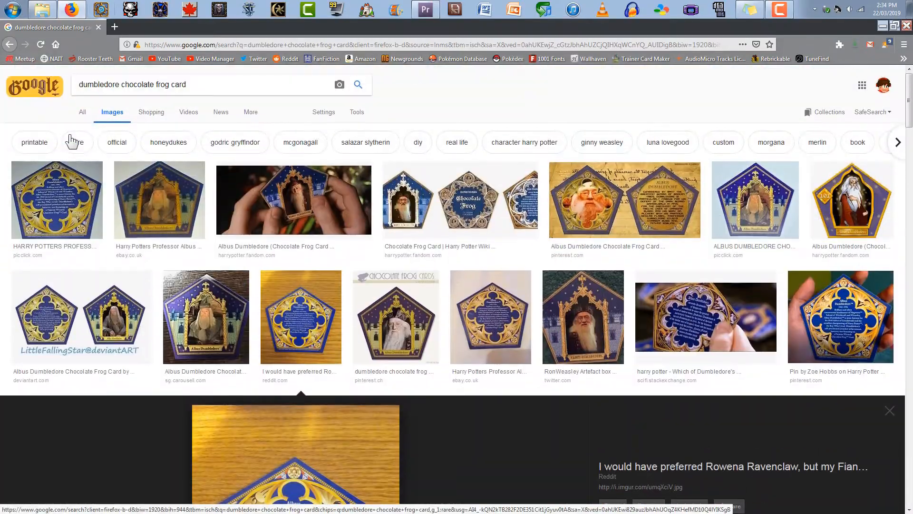
left_click(48, 149)
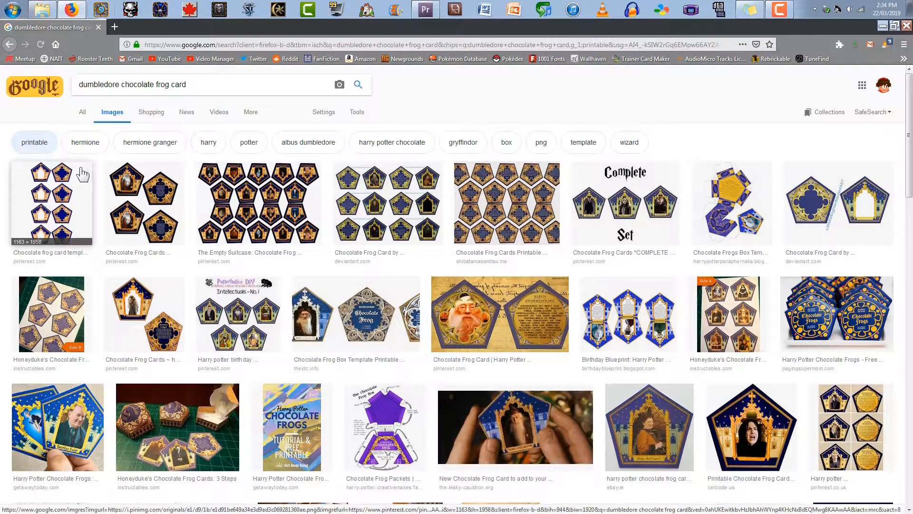
left_click(81, 196)
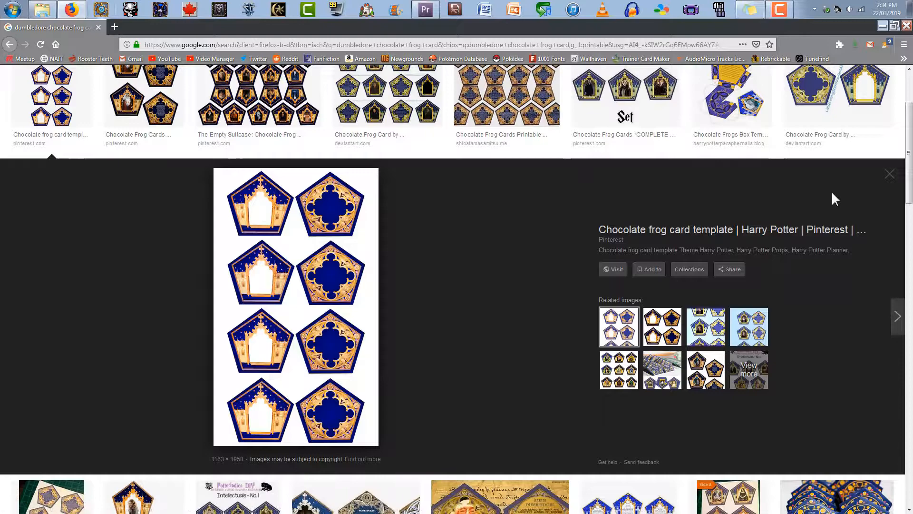
left_click(890, 175)
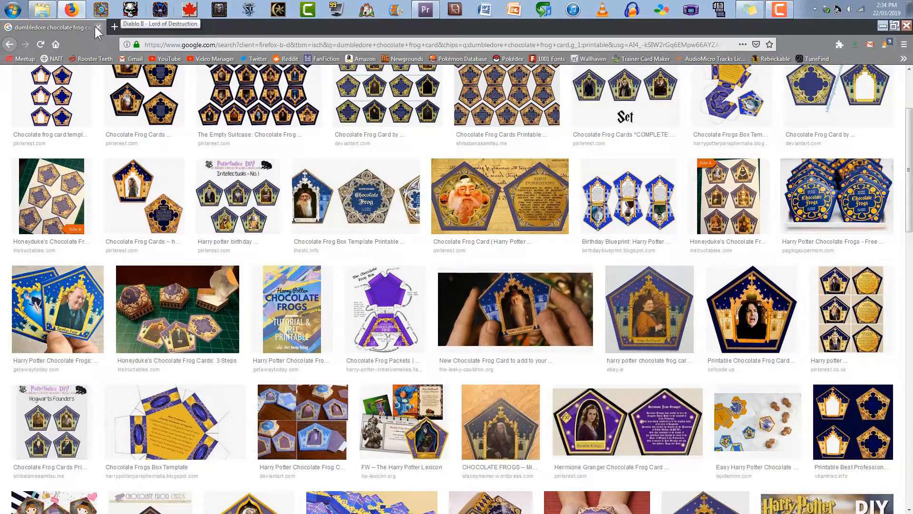
Switch back to Premiere Pro and move the sequence playhead to the end of the Dumbledore 3 clip at 00;05;17;26.
key("alt+Tab")
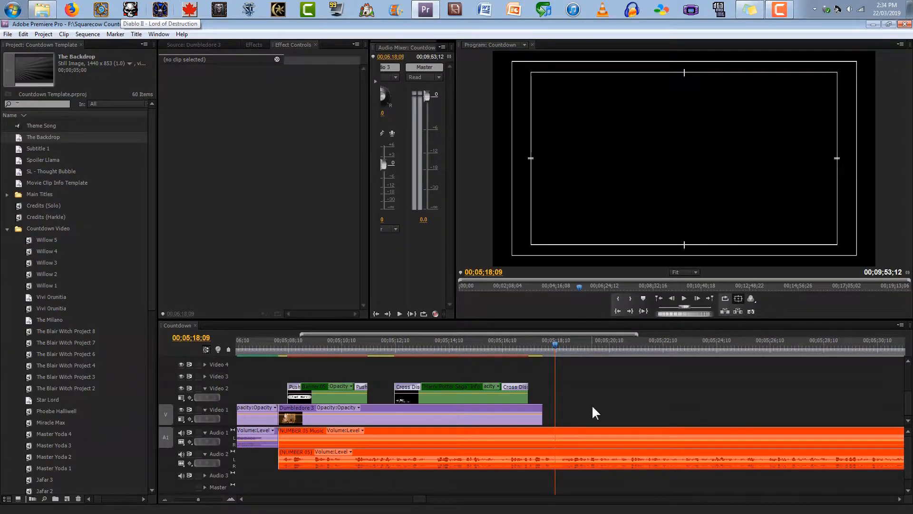
left_click(477, 353)
left_click_drag(477, 352, 542, 333)
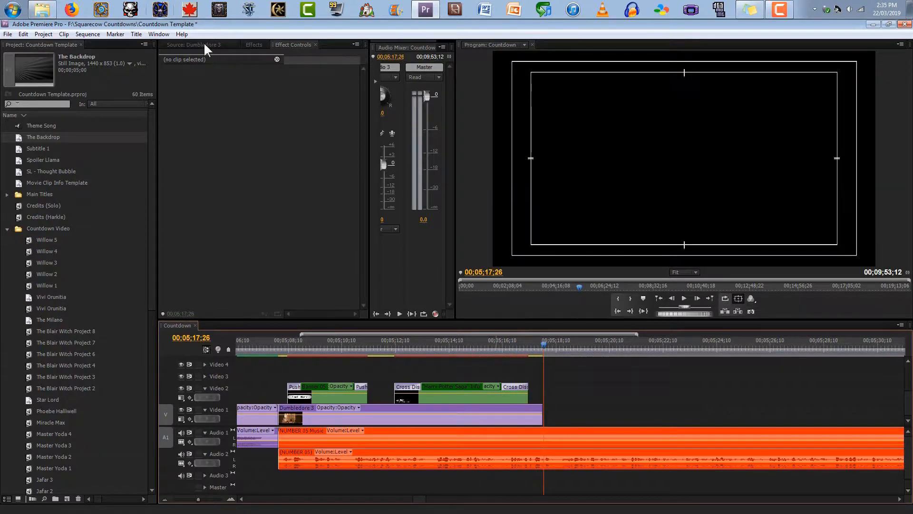
Set a new In point on the Dumbledore 3 source clip at 00;00;40;28, where the shot of Dumbledore begins.
left_click(204, 45)
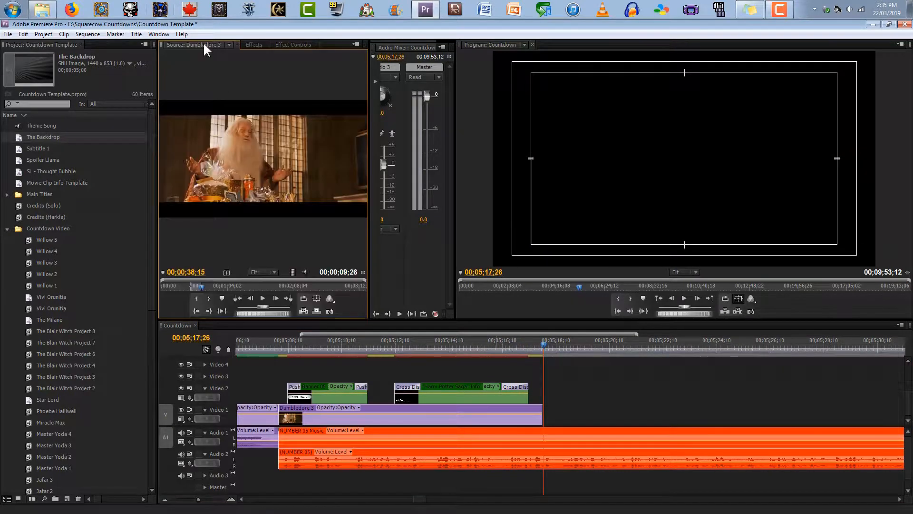
left_click(263, 298)
left_click_drag(263, 306, 305, 309)
key("Left")
key("Left")
key("Left")
key("Left")
key("Left")
key("Left")
key("Left")
key("Left")
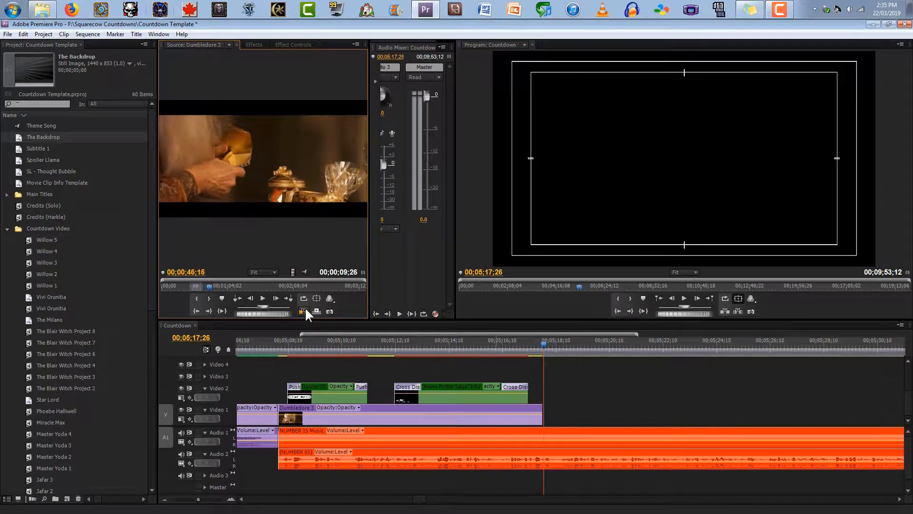
key("Left")
key("Left")
key("Left")
key("Left")
key("Left")
key("Left")
key("Left")
key("Left")
key("Left")
key("Left")
key("Left")
key("Left")
key("Left")
key("Left")
key("Left")
key("Left")
key("Left")
key("Left")
key("Left")
key("Left")
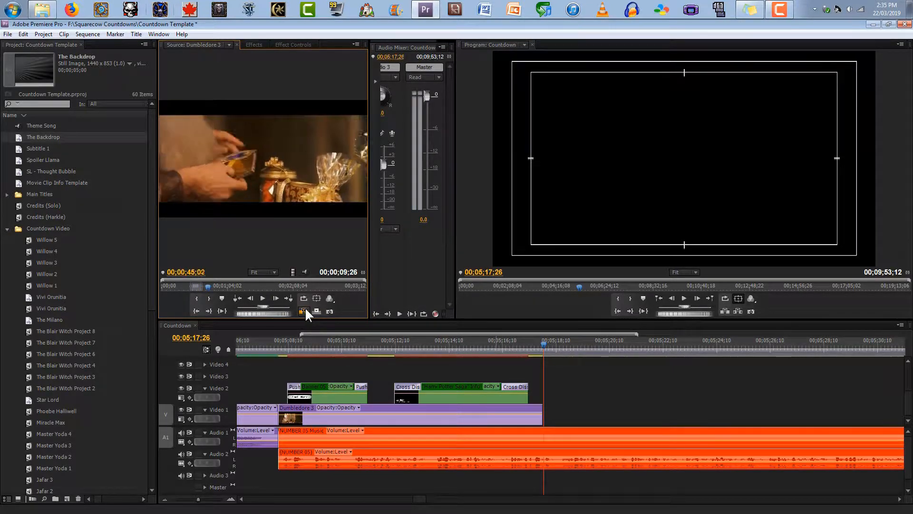
key("Left")
key("Left")
key("Left")
key("Left")
key("Left")
key("Left")
key("Left")
key("Left")
key("Left")
key("Left")
key("Left")
key("Left")
key("Left")
key("Left")
key("Left")
key("Left")
key("Left")
key("Left")
key("Left")
key("Left")
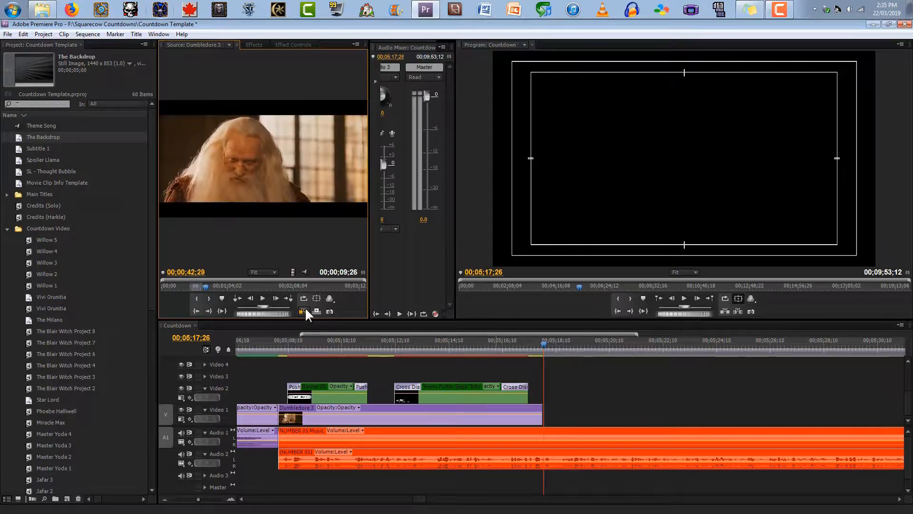
key("Left")
key("Left")
key("Left")
key("Left")
key("Left")
key("Left")
key("Left")
key("Left")
key("Left")
key("Left")
key("Left")
key("Left")
key("Left")
key("Left")
key("Left")
key("Left")
key("Left")
key("Left")
key("Left")
key("Left")
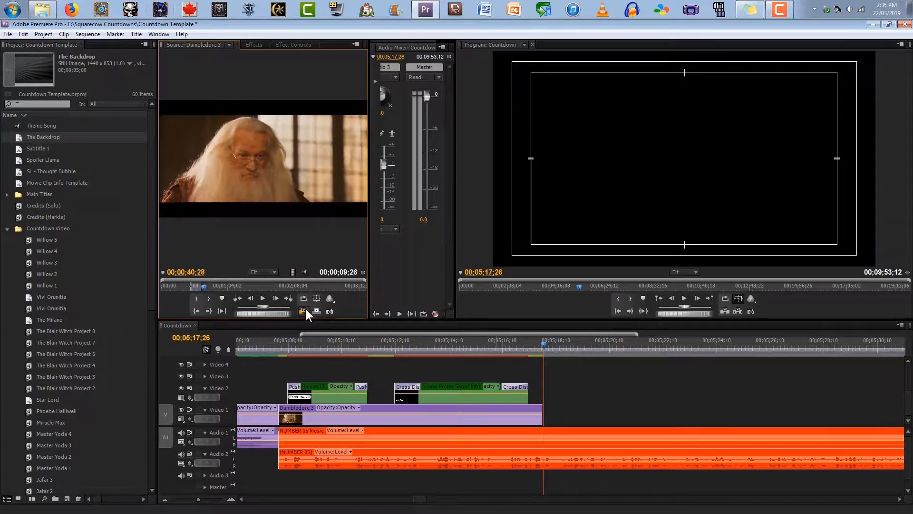
key("Left")
key("Left")
key("Left")
key("Left")
key("Left")
key("Left")
key("Left")
key("Left")
key("Left")
key("Left")
key("Left")
key("Left")
key("Left")
key("Left")
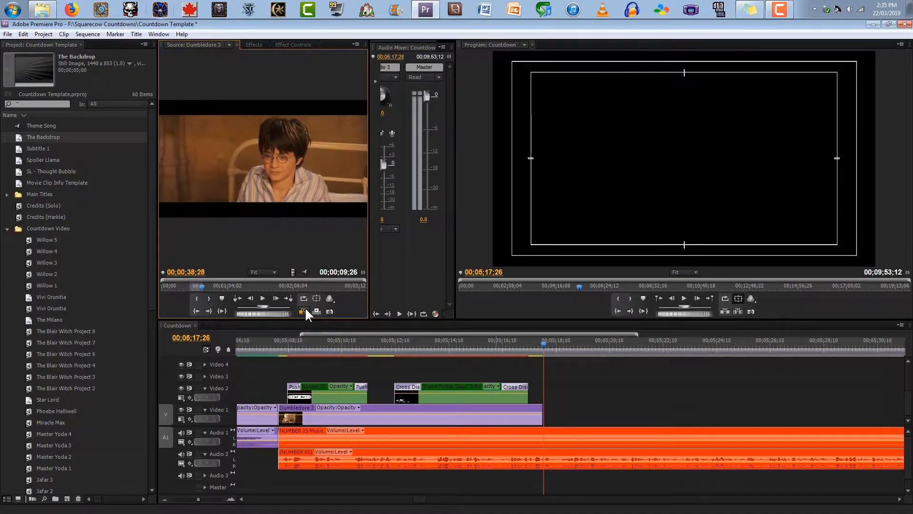
key("Right")
key("Right")
key("Right")
key("Right")
key("Right")
key("Right")
key("Right")
key("Right")
key("Right")
key("Right")
key("Right")
key("Right")
key("Right")
key("Right")
key("Right")
key("Right")
key("Right")
key("Right")
key("Right")
key("Right")
key("Right")
key("Right")
key("Right")
key("Right")
key("Right")
key("Right")
key("Right")
key("Right")
key("Right")
key("Right")
key("Right")
key("Right")
key("Right")
key("Right")
key("Right")
key("Right")
key("Right")
key("Right")
key("Right")
key("Right")
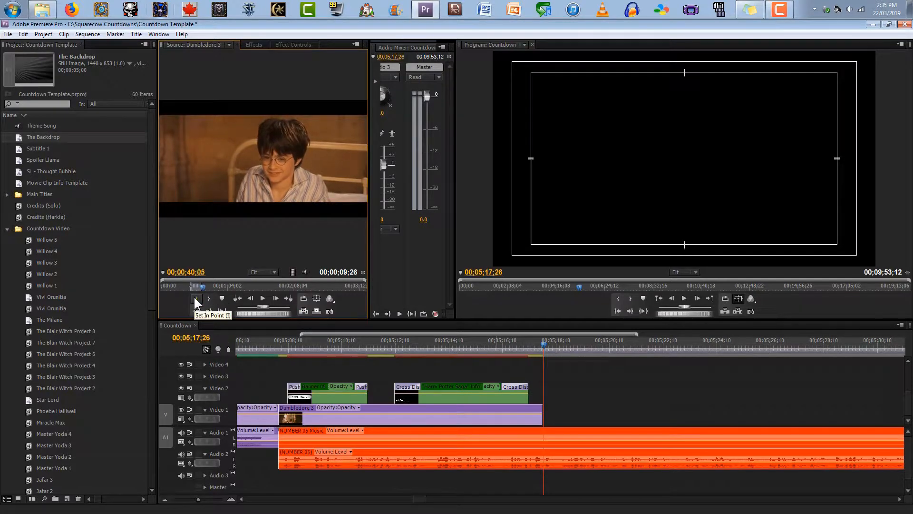
key("Left")
key("Left")
key("Left")
key("Left")
key("Left")
key("Left")
key("Left")
key("Left")
key("Left")
key("Left")
key("Left")
key("Right")
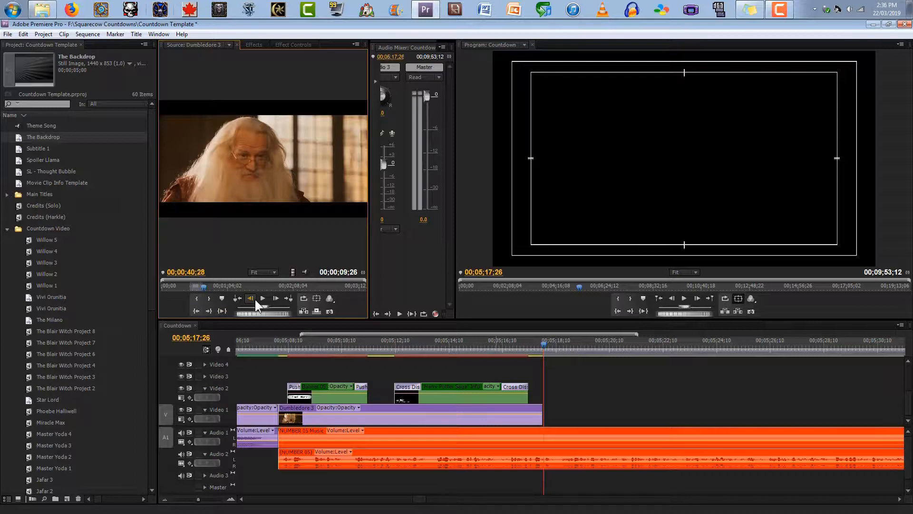
left_click(199, 300)
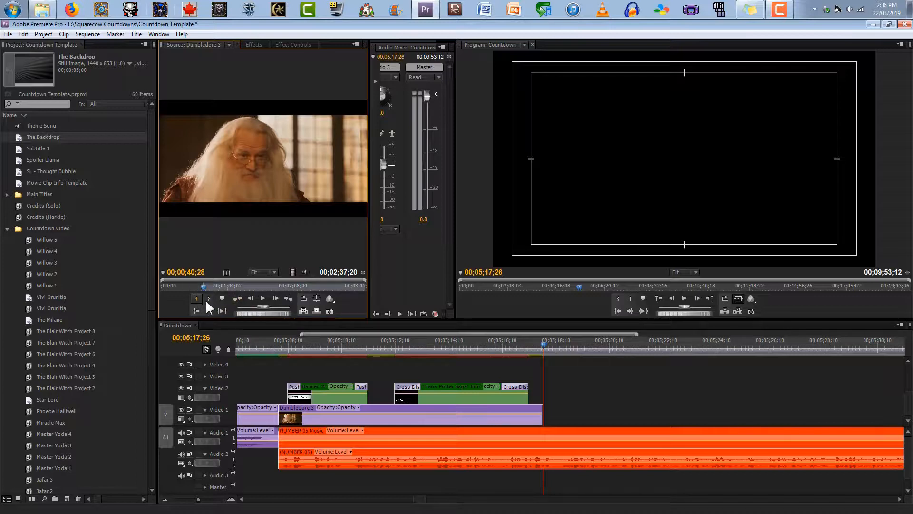
Play the Dumbledore 3 source onward, find the frame before the shot changes to Harry, and set its Out point at 00;00;54;22.
key("space")
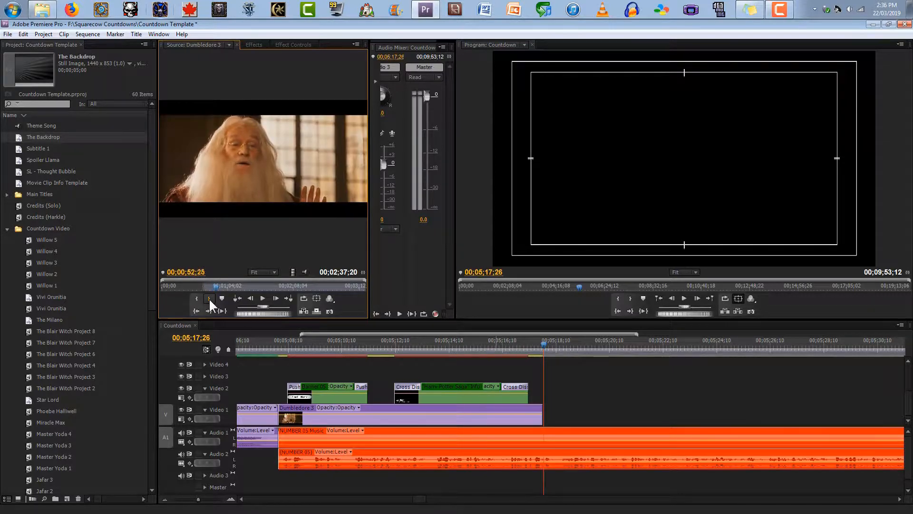
key("Left")
key("Left")
key("Left")
key("Left")
key("Right")
key("Right")
key("Right")
key("Right")
key("Right")
key("Right")
key("Right")
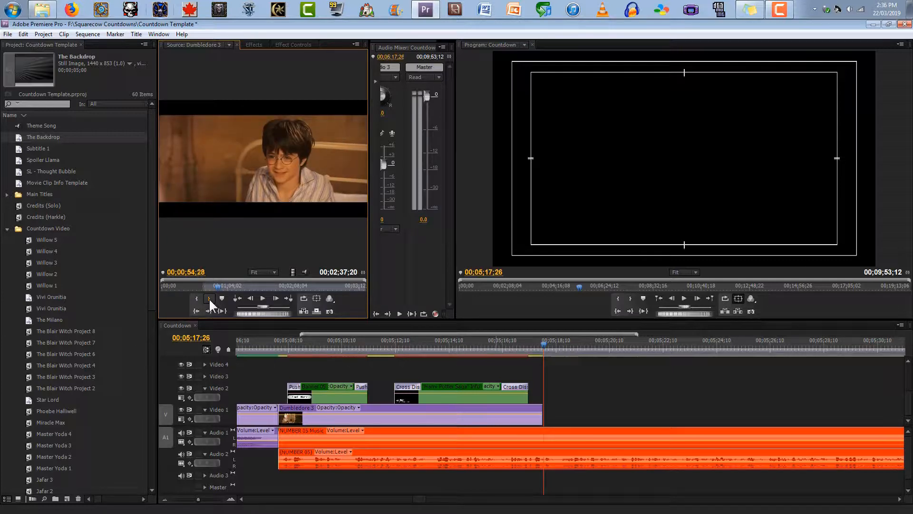
key("Left")
key("Left")
key("Left")
key("Left")
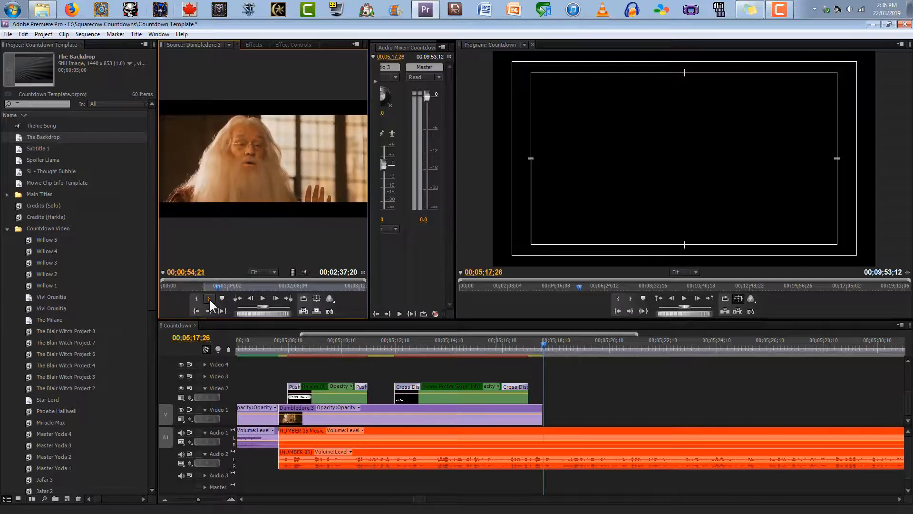
key("Right")
left_click(209, 297)
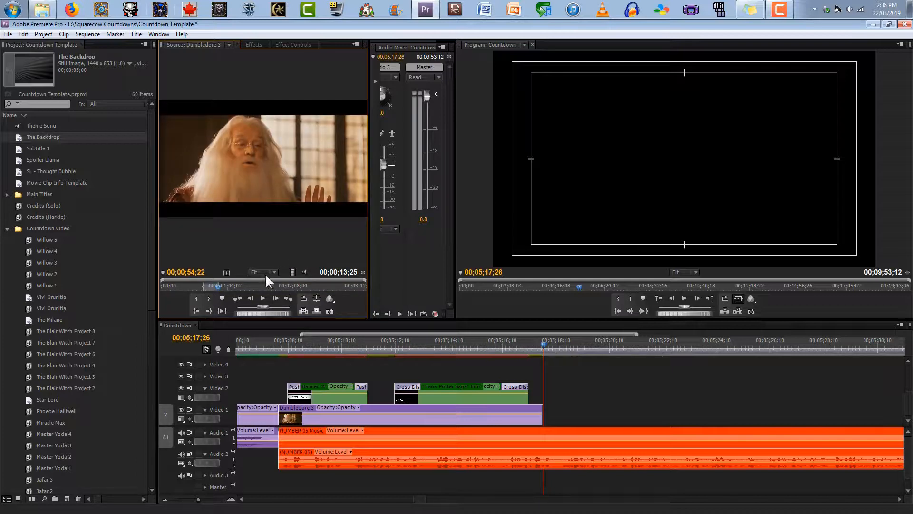
Place the marked Dumbledore 3 excerpt on Video 1 directly after the existing Dumbledore 3 clip at 00;05;17;26.
scroll(34, 324, "down", 3)
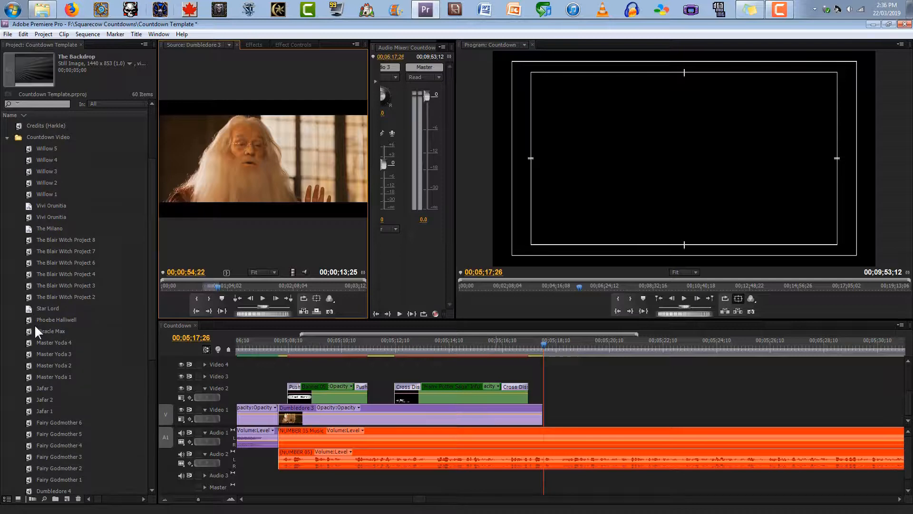
scroll(33, 394, "down", 3)
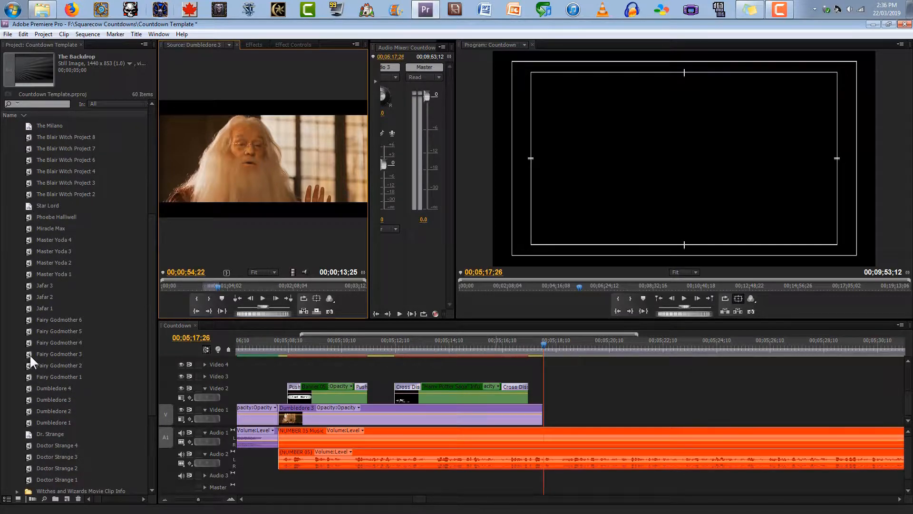
left_click(30, 354)
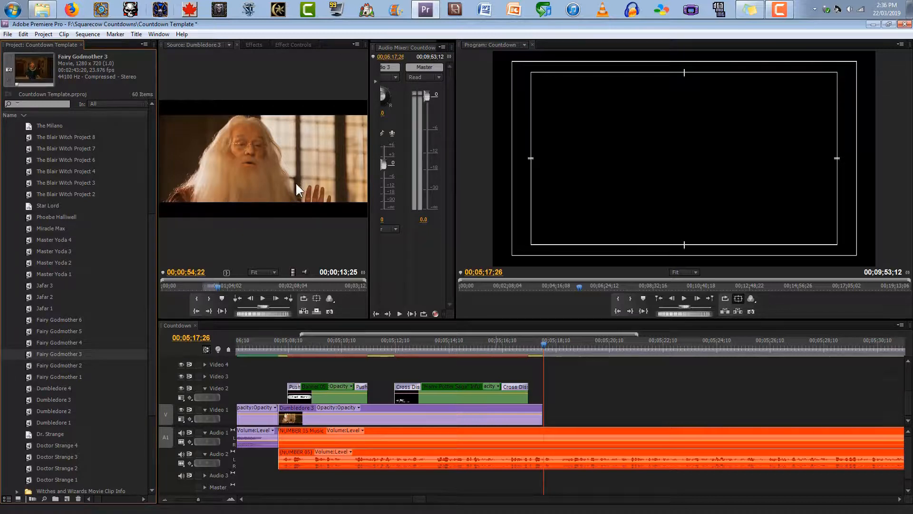
left_click(30, 402)
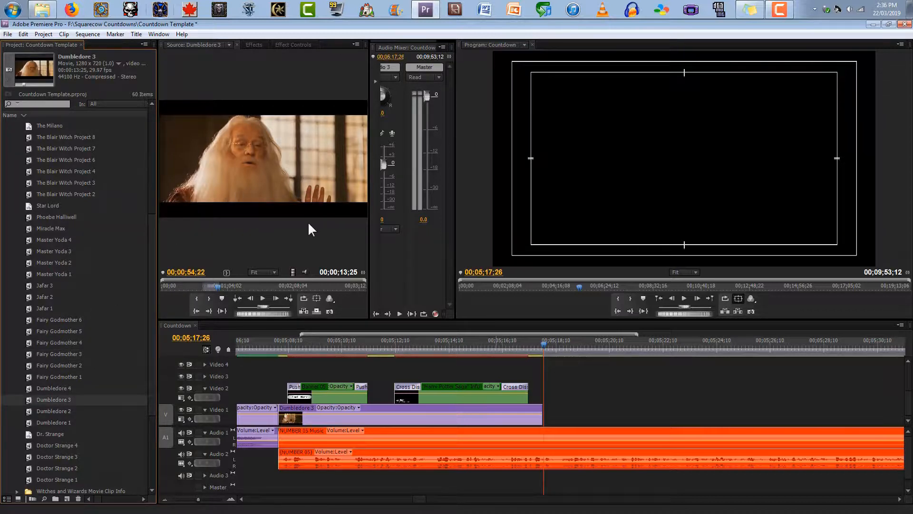
left_click_drag(293, 272, 550, 423)
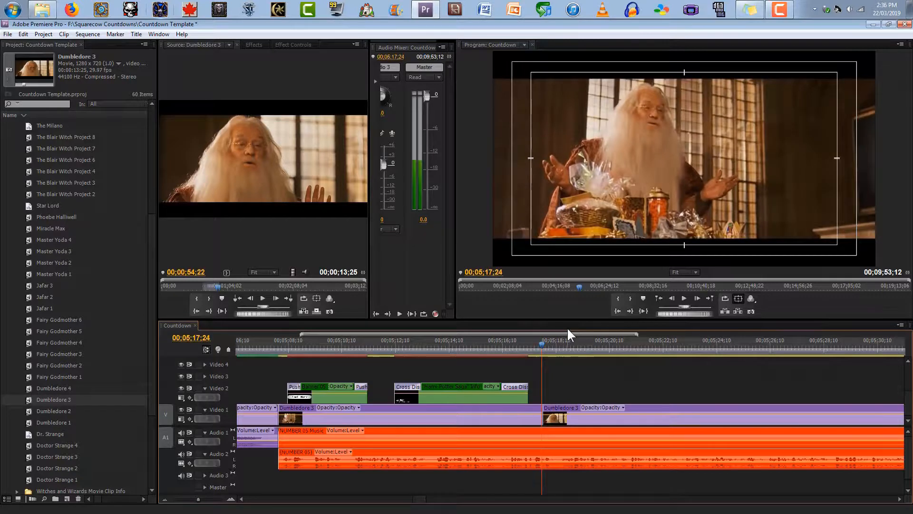
Review the newly placed Dumbledore 3 clip on Video 1 and split it at 00;05;25;22.
key("space")
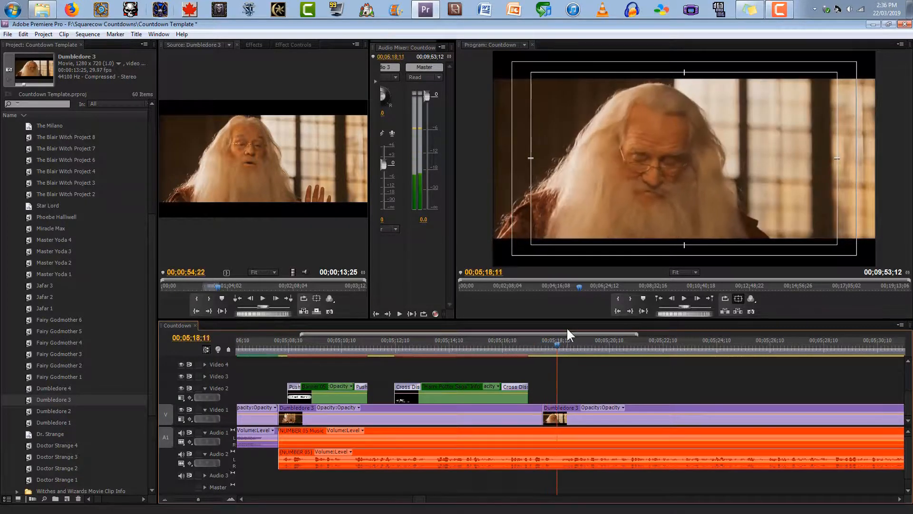
left_click(165, 499)
left_click(165, 499)
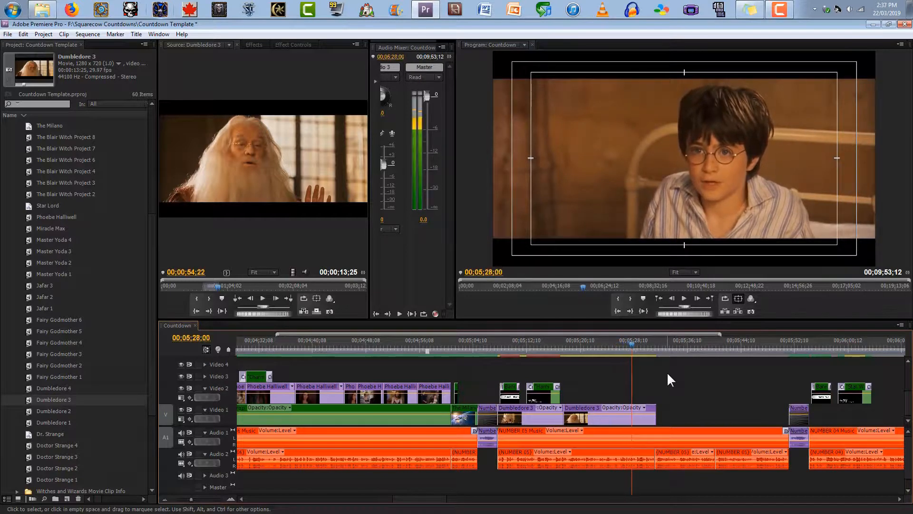
key("space")
key("Left")
key("Left")
key("Left")
key("Left")
key("Left")
key("Left")
key("Left")
key("Left")
key("Left")
key("Left")
key("Left")
key("Left")
key("Left")
key("Left")
key("Left")
key("Left")
key("Left")
key("Left")
key("Left")
key("Left")
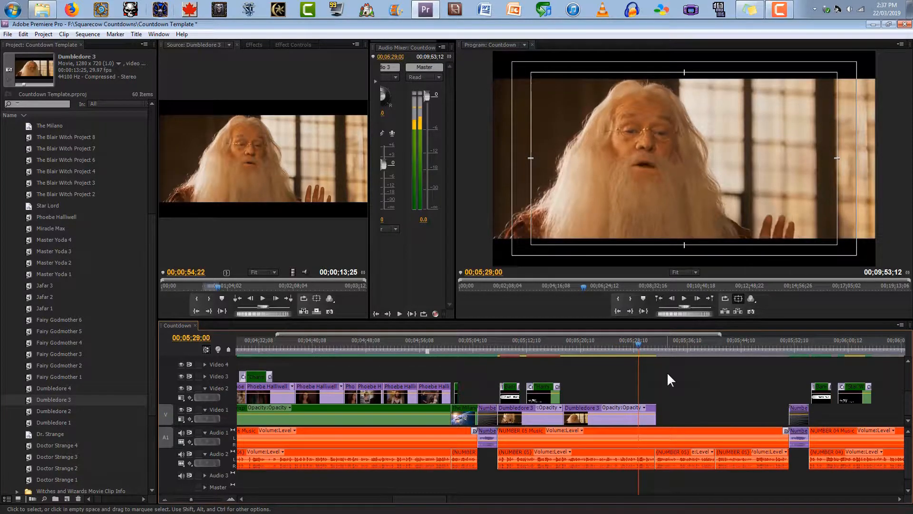
key("Left")
key("Left")
key("Left")
key("Left")
key("Left")
key("Left")
key("Left")
key("Left")
key("Left")
key("Left")
key("Left")
key("Left")
key("Left")
key("Left")
key("Left")
key("Left")
key("Left")
key("Left")
key("Left")
key("Left")
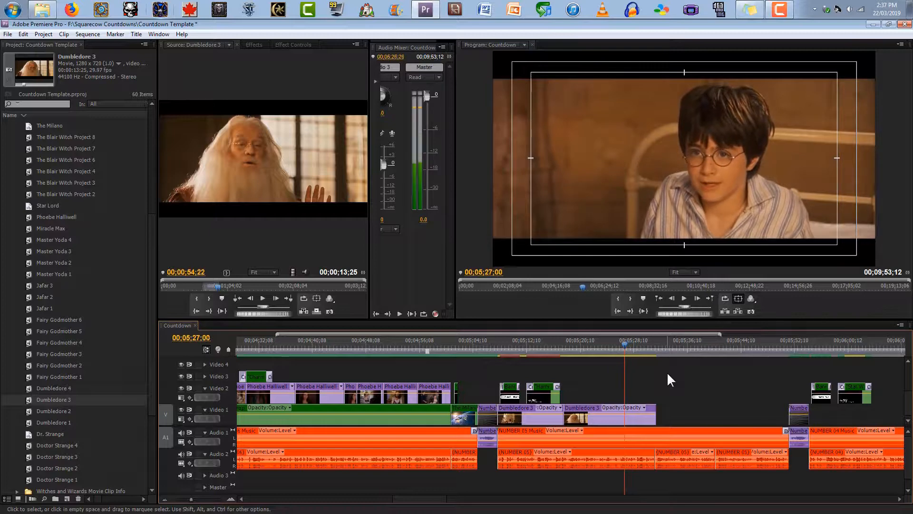
key("Left")
key("Left")
key("Left")
key("Left")
key("Left")
key("Left")
key("Left")
key("Left")
key("Left")
key("Left")
key("Left")
key("Left")
key("Left")
key("Left")
key("Left")
key("Left")
key("Left")
key("Left")
key("Left")
key("Left")
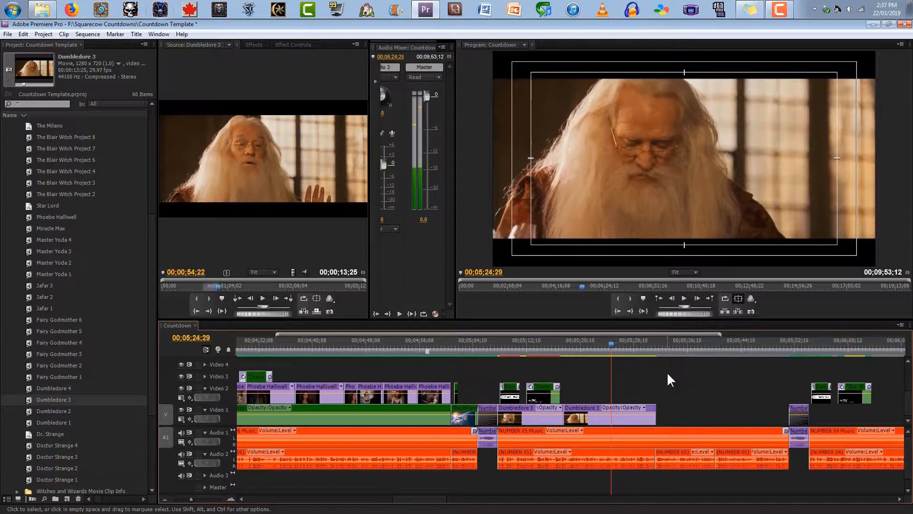
key("Left")
key("Left")
key("Left")
key("Left")
key("Left")
key("Left")
key("Left")
key("Left")
key("Left")
key("Left")
key("Left")
key("Left")
key("Left")
key("Left")
key("Left")
key("Left")
key("Left")
key("Left")
key("Left")
key("Left")
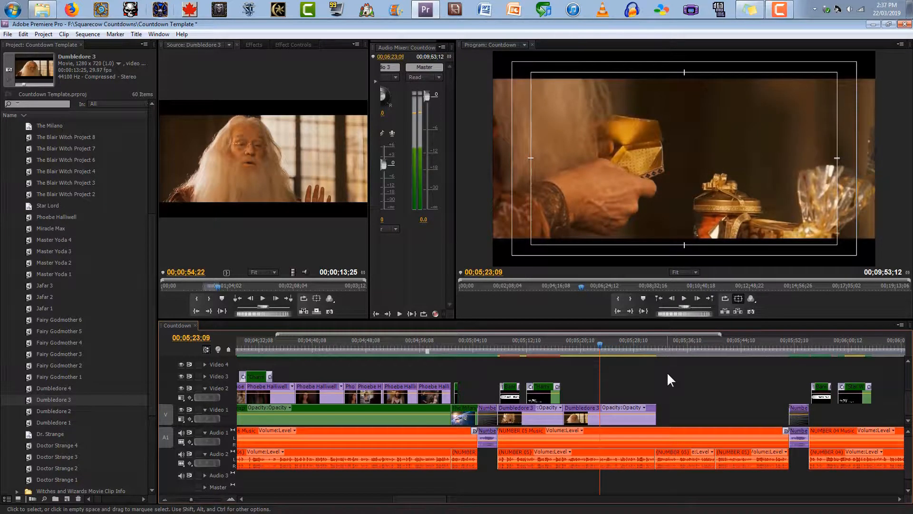
key("Right")
key("Right")
key("Right")
key("Right")
key("Right")
key("Right")
key("Right")
key("Right")
key("Right")
key("Right")
key("Right")
key("Right")
key("Right")
key("Right")
key("Right")
key("Right")
key("Right")
key("Right")
key("Right")
key("Right")
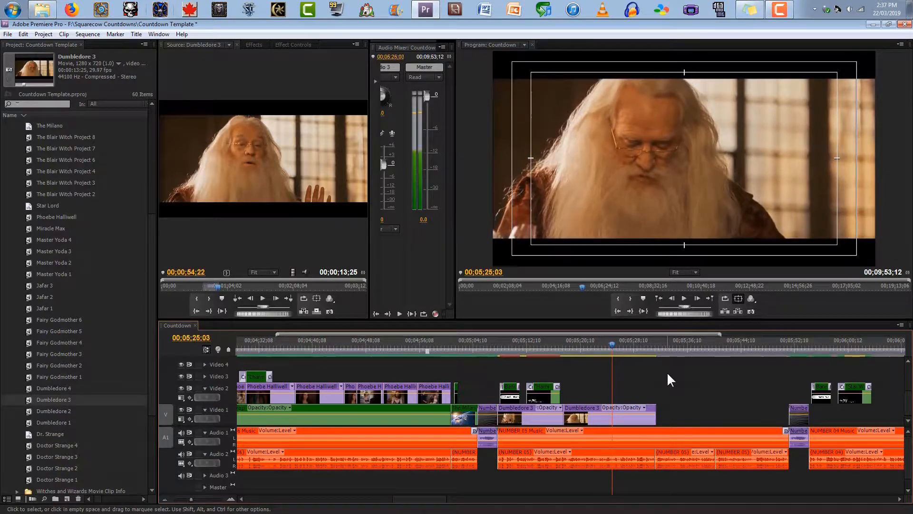
key("Right")
key("Right")
key("Right")
key("Right")
key("Right")
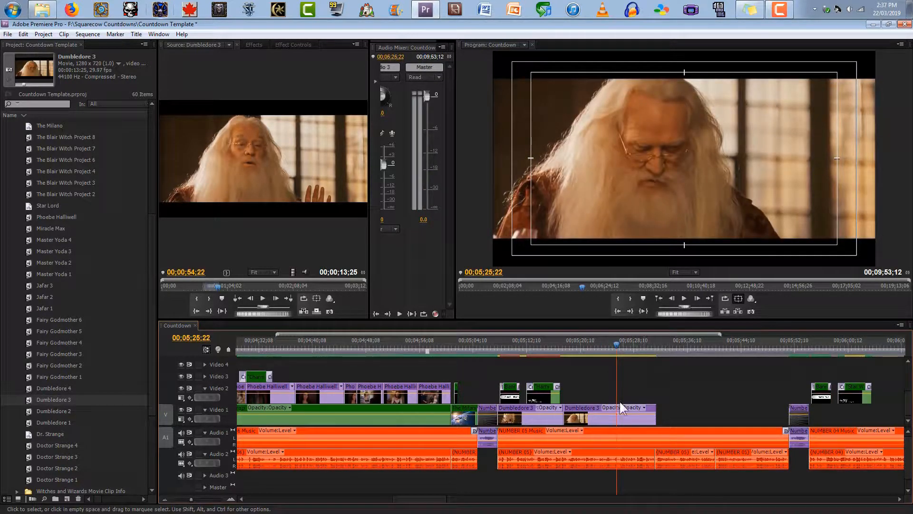
key("ctrl+k")
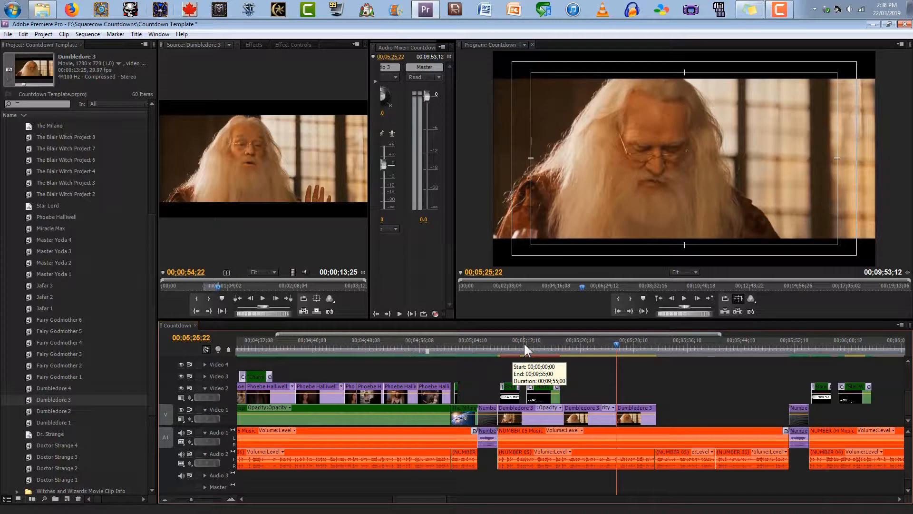
Play from 00;05;16;15, cut away the last Dumbledore 3 piece's footage before 00;05;28;25, and close the gap with the remainder.
left_click_drag(524, 344, 554, 343)
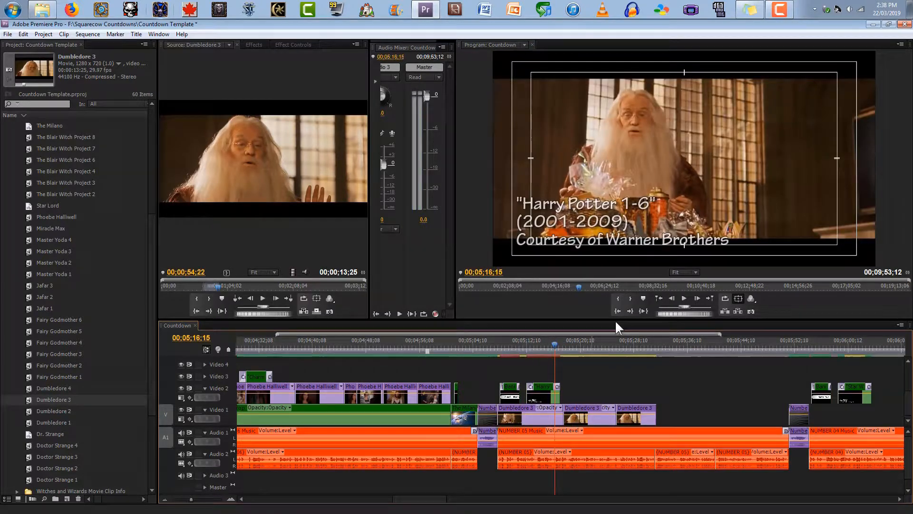
left_click(684, 301)
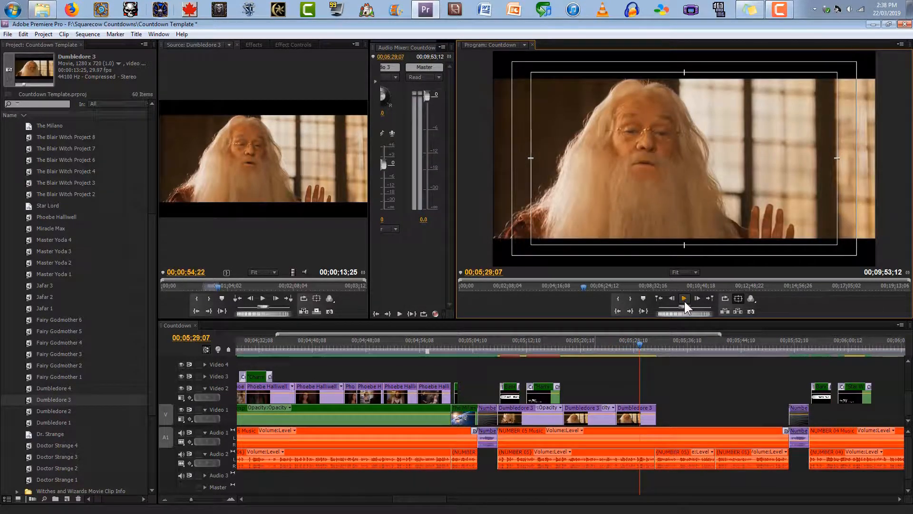
left_click(684, 300)
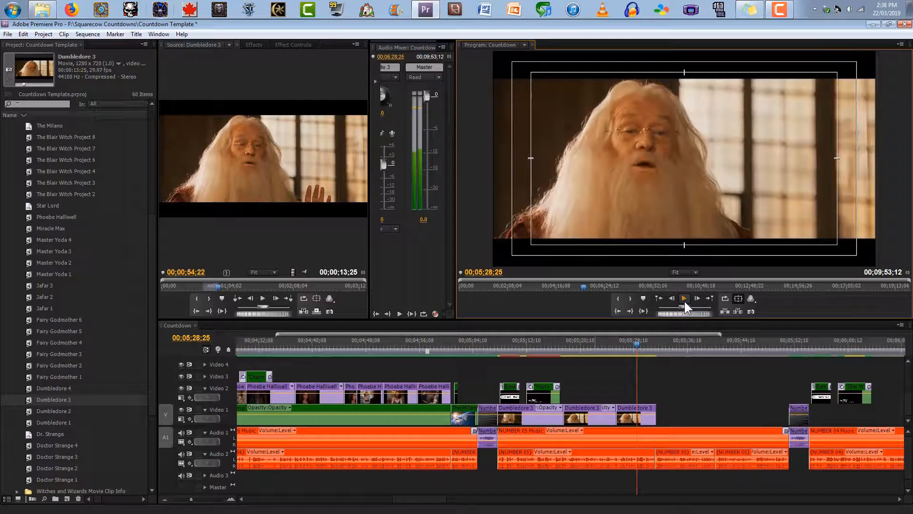
mouse_move(618, 408)
left_mouse_down()
mouse_move(639, 408)
mouse_move(623, 411)
left_mouse_up()
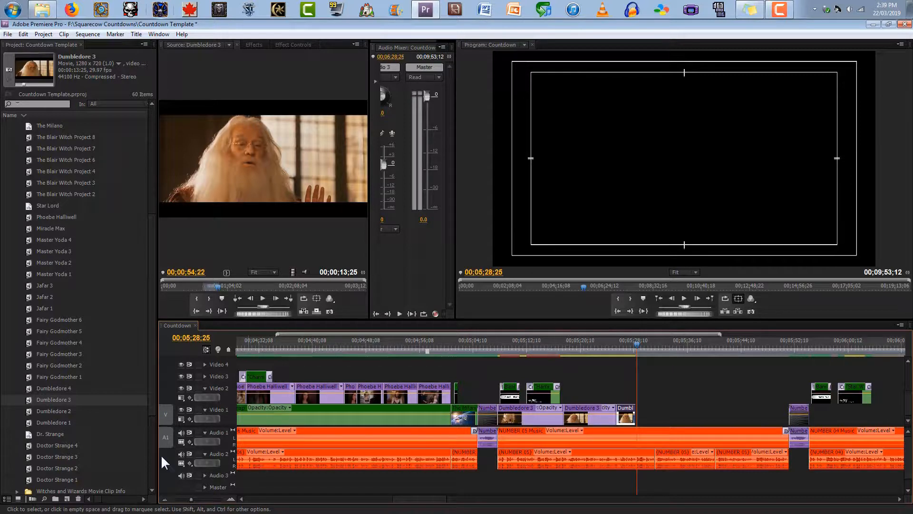
Place the Dumbledore 1 excerpt on Video 2 above the short last Dumbledore 3 piece and preview it from its start.
left_click(29, 420)
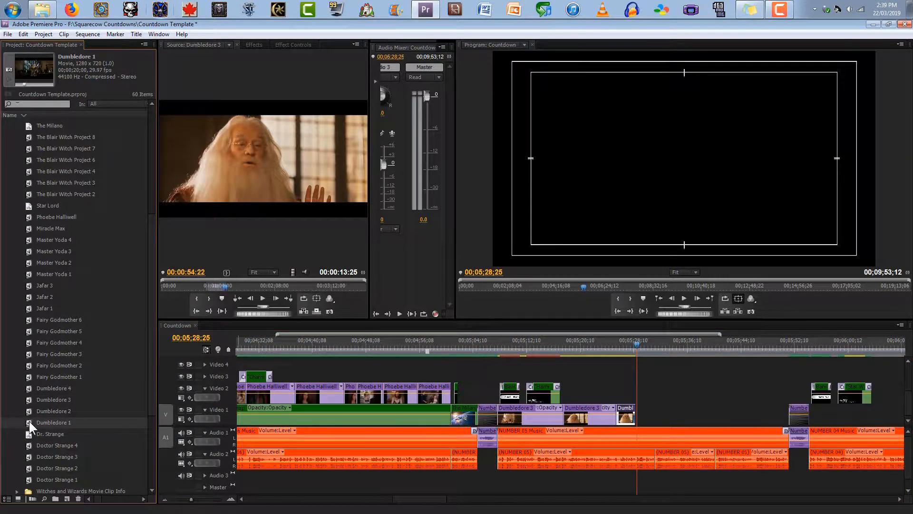
double_click(30, 421)
left_click_drag(295, 271, 622, 401)
left_click(621, 351)
left_click_drag(622, 351, 617, 351)
key("space")
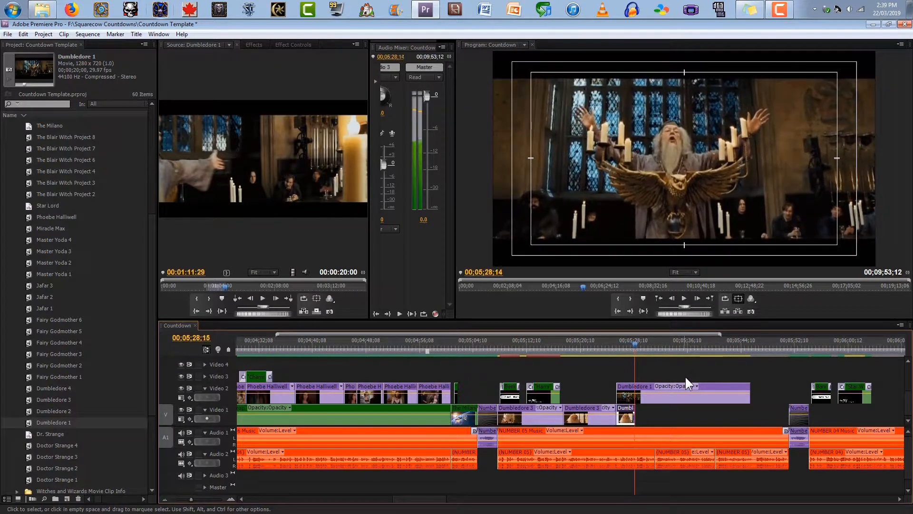
Shorten the Dumbledore 1 clip to end at 00;05;29;06 and move it to Video 1 directly after the last Dumbledore 3 piece.
key("Left")
key("Left")
key("Left")
key("Left")
key("Left")
key("Left")
key("Left")
key("Left")
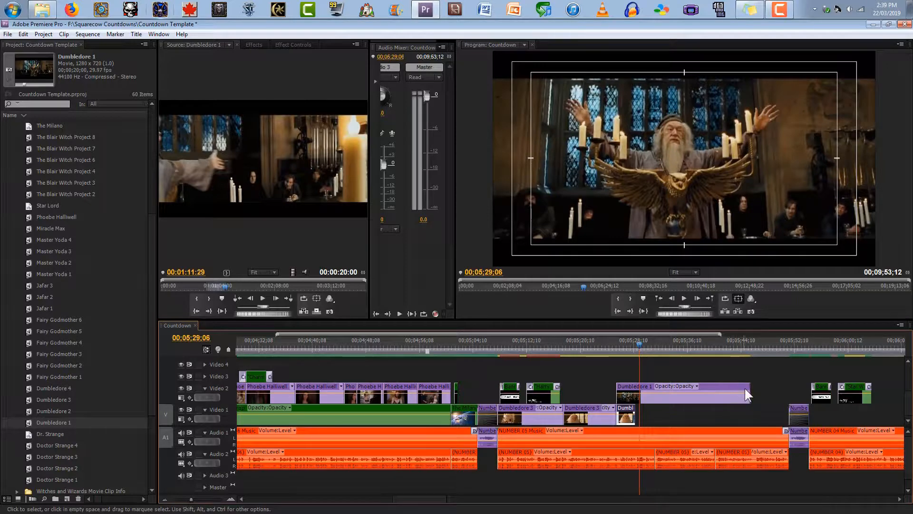
left_click_drag(749, 390, 655, 421)
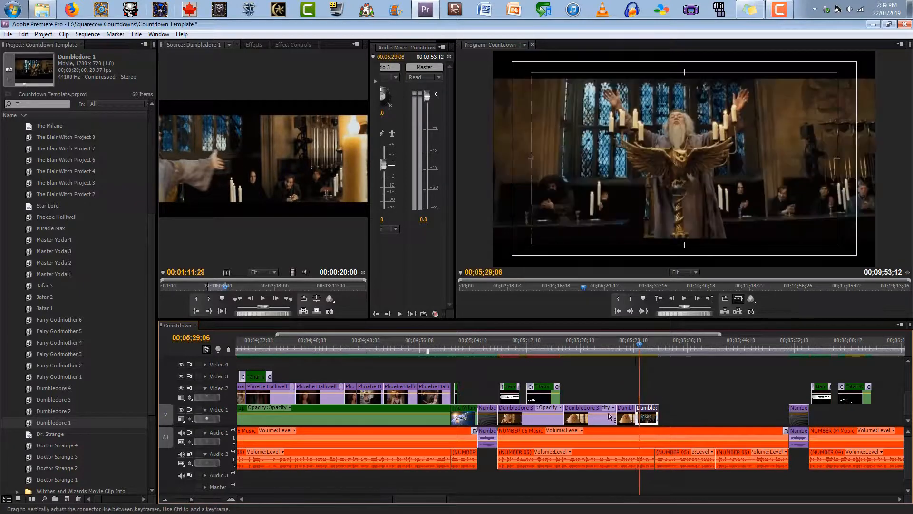
Play through the Dumbledore 1 clip and delete the short Dumbledore 3 piece just before it on Video 1.
left_click_drag(633, 343, 646, 344)
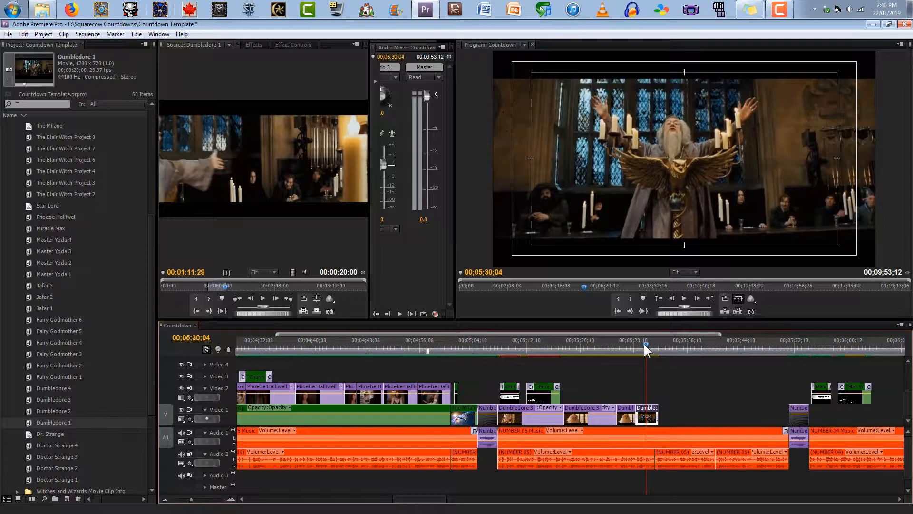
left_click_drag(645, 344, 632, 347)
key("space")
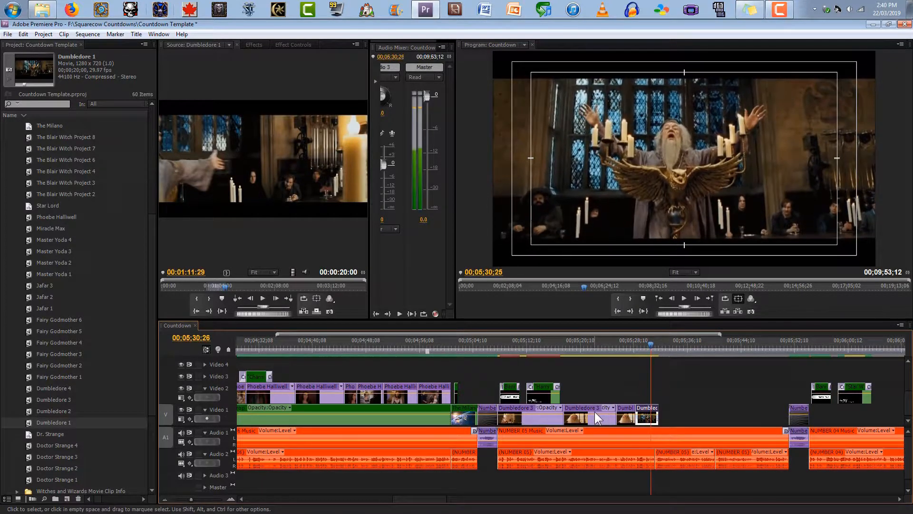
left_click(627, 410)
key("Delete")
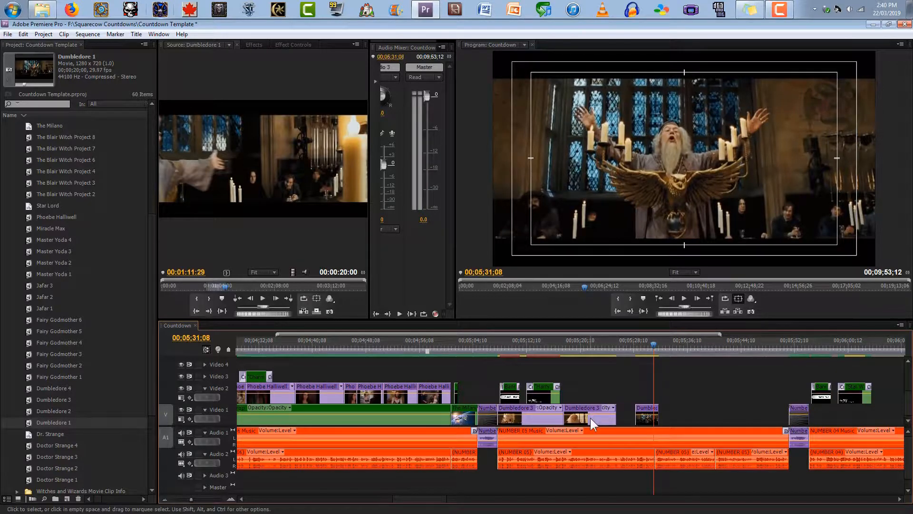
Reorder Video 1 so the Dumbledore 1 clip sits between the first and second Dumbledore 3 clips without gaps.
left_click_drag(644, 421, 614, 395)
mouse_move(573, 419)
left_mouse_down()
mouse_move(649, 426)
mouse_move(615, 404)
mouse_move(576, 416)
left_mouse_up()
left_click_drag(639, 419, 580, 420)
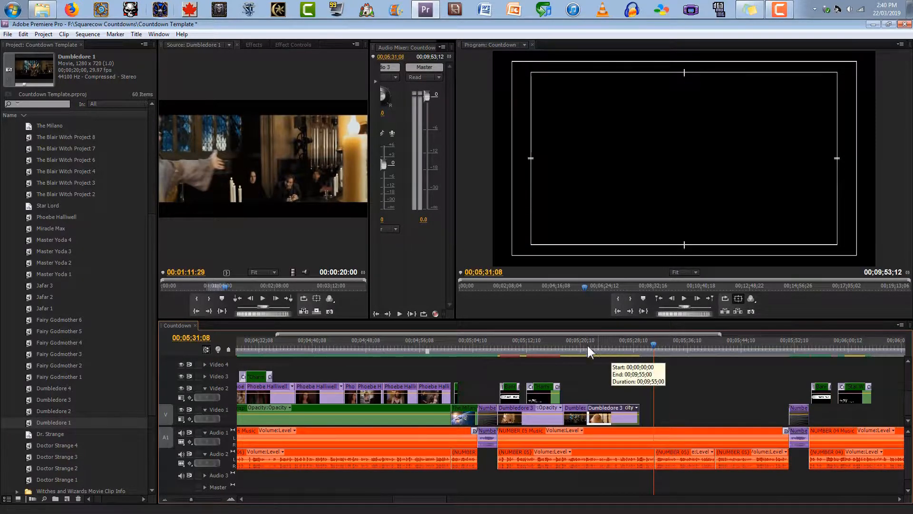
Set the In point of the Dumbledore 1 source clip at 00:02:30:28, at the start of the shot of Dumbledore between the candles.
left_click_drag(230, 285, 306, 266)
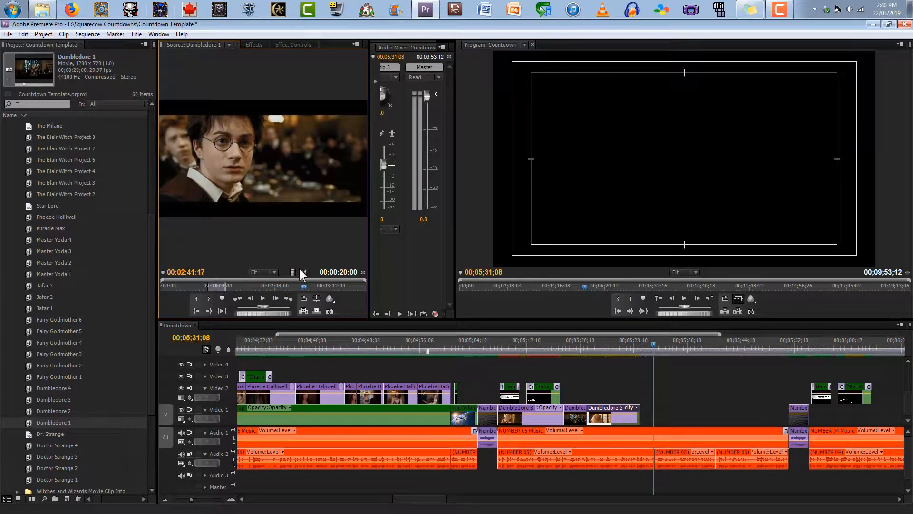
key("Left")
key("Left")
key("Left")
key("Left")
key("Left")
key("Left")
key("Left")
key("Left")
key("Left")
key("Left")
key("Left")
key("Left")
key("Left")
key("Left")
key("Left")
key("Left")
key("Left")
key("Left")
key("Left")
key("Left")
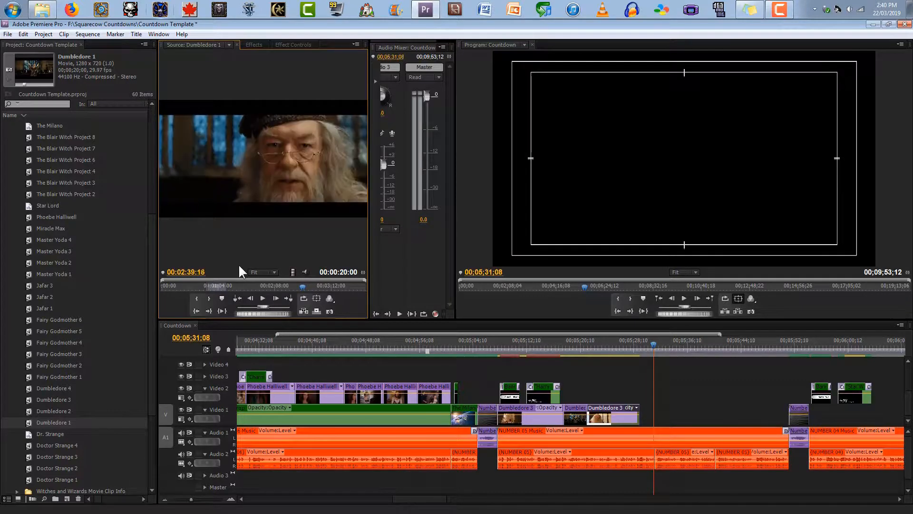
key("Left")
key("Left")
key("Left")
key("Left")
key("Left")
key("Left")
key("Left")
key("Left")
key("Left")
key("Left")
key("Left")
key("Left")
key("Left")
key("Left")
key("Left")
key("Left")
key("Left")
key("Left")
key("Left")
key("Left")
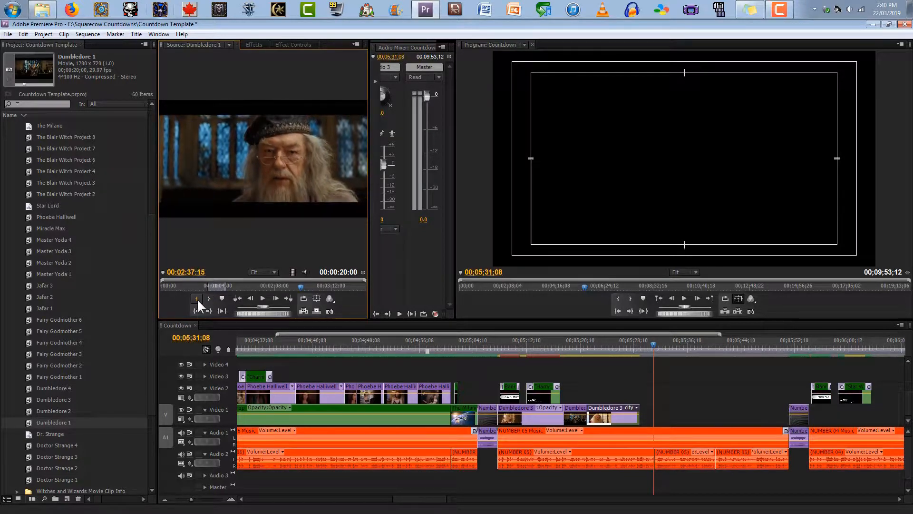
key("Left")
key("Left")
key("Left")
key("Left")
key("Left")
key("Left")
key("Left")
key("Left")
key("Left")
key("Left")
key("Left")
key("Left")
key("Left")
key("Left")
key("Left")
key("Left")
key("Left")
key("Left")
key("Left")
key("Left")
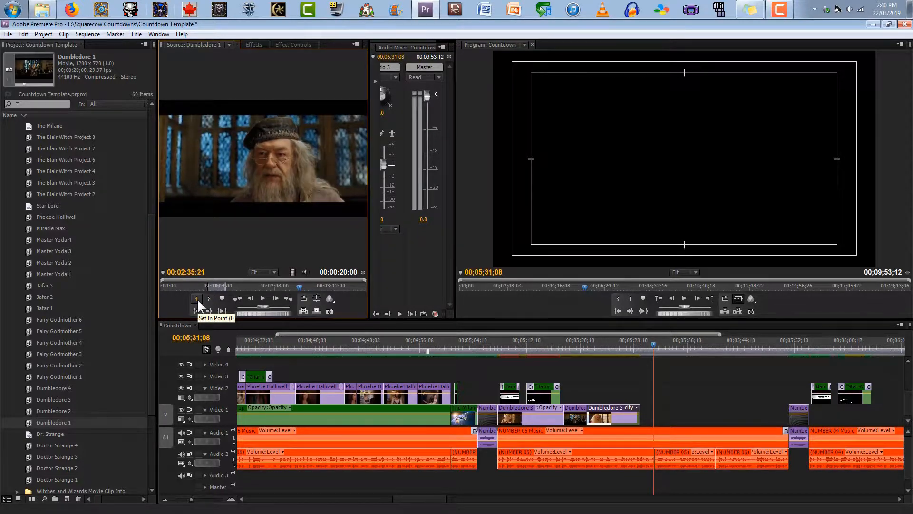
key("Left")
key("Left")
key("Left")
key("Left")
key("Left")
key("Left")
key("Left")
key("Left")
key("Left")
key("Left")
key("Left")
key("Left")
key("Left")
key("Left")
key("Left")
key("Left")
key("Left")
key("Left")
key("Left")
key("Left")
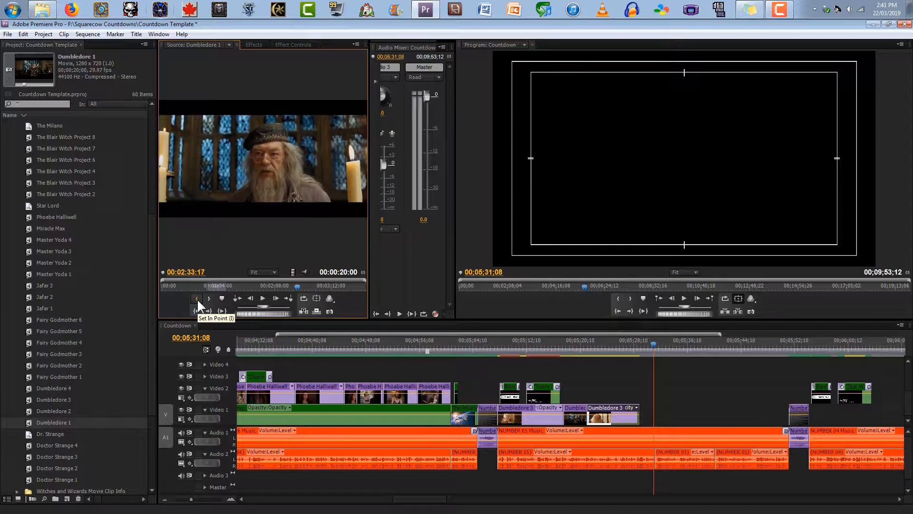
key("Left")
key("Left")
key("Left")
key("Left")
key("Left")
key("Left")
key("Left")
key("Left")
key("Left")
key("Left")
key("Left")
key("Left")
key("Left")
key("Left")
key("Left")
key("Left")
key("Left")
key("Left")
key("Left")
key("Left")
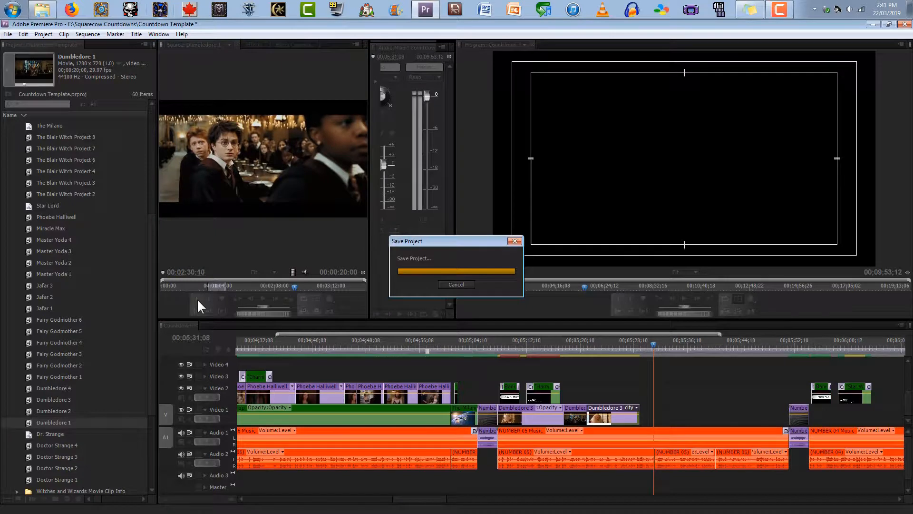
key("Right")
key("Right")
key("Right")
key("Right")
key("Right")
key("Right")
key("Right")
key("Right")
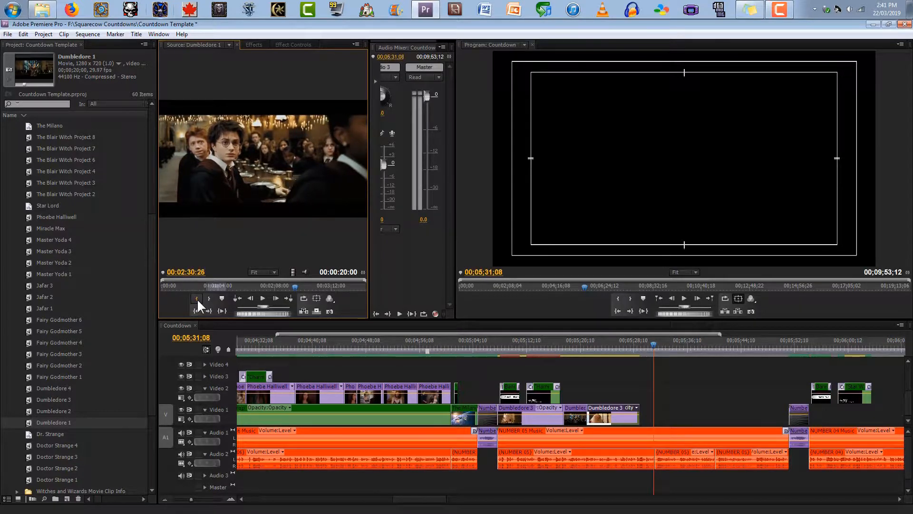
left_click(197, 298)
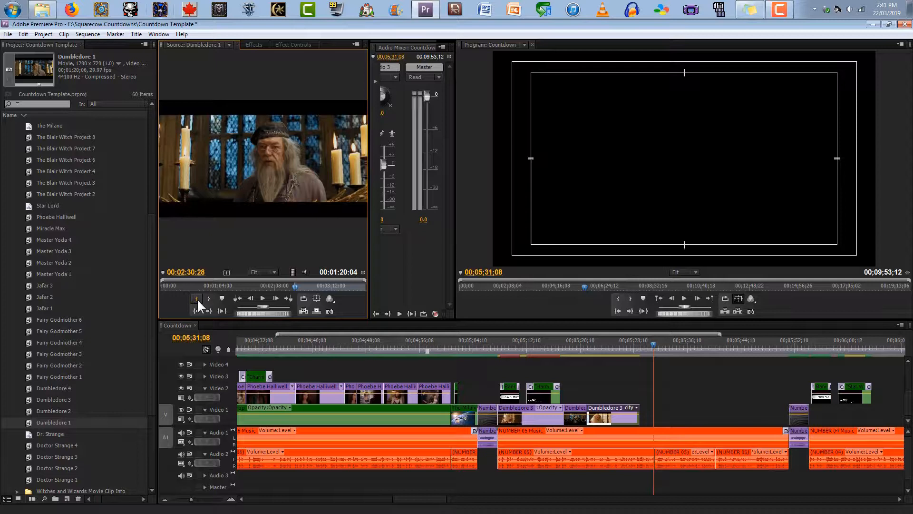
Set the Out point of the Dumbledore 1 source clip at 00:02:39:22, on the last frame of Dumbledore's close-up, and check the neighbouring frames.
key("space")
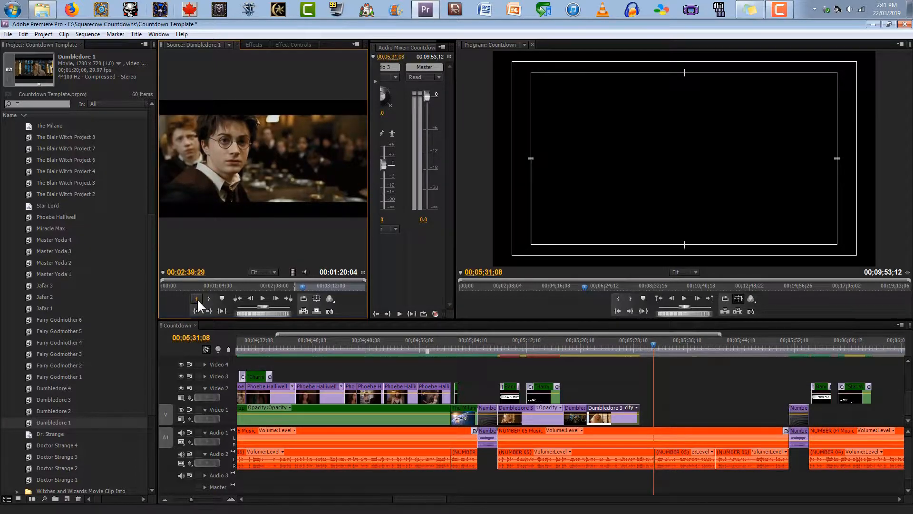
key("Left")
key("Left")
key("Left")
key("Left")
key("Left")
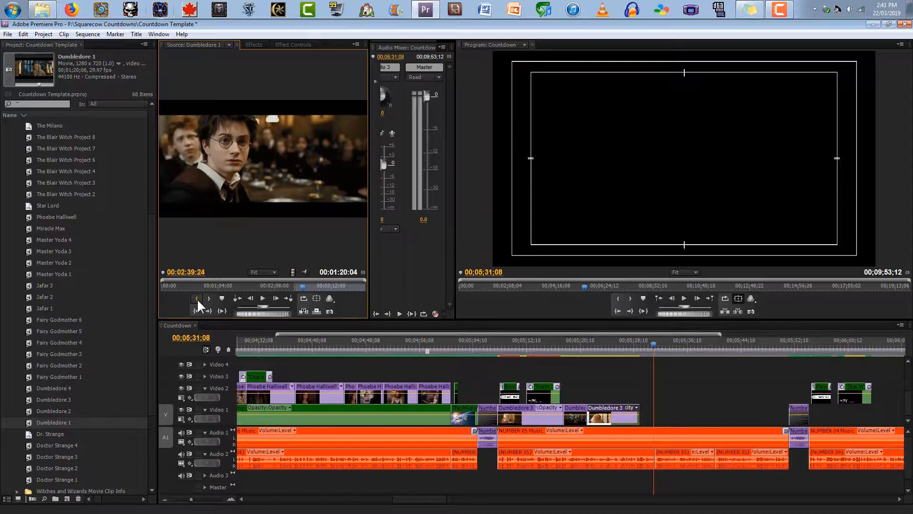
key("Left")
left_click(197, 298)
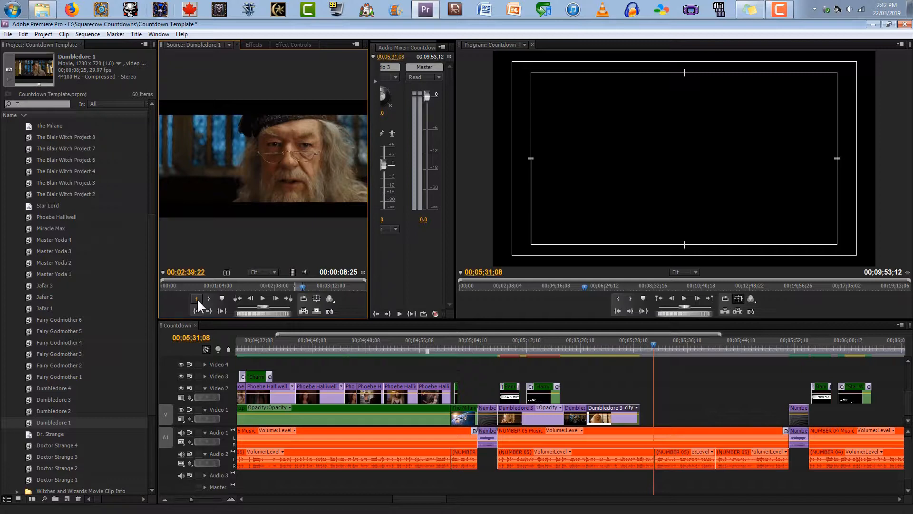
key("Left")
key("Right")
key("Right")
key("Right")
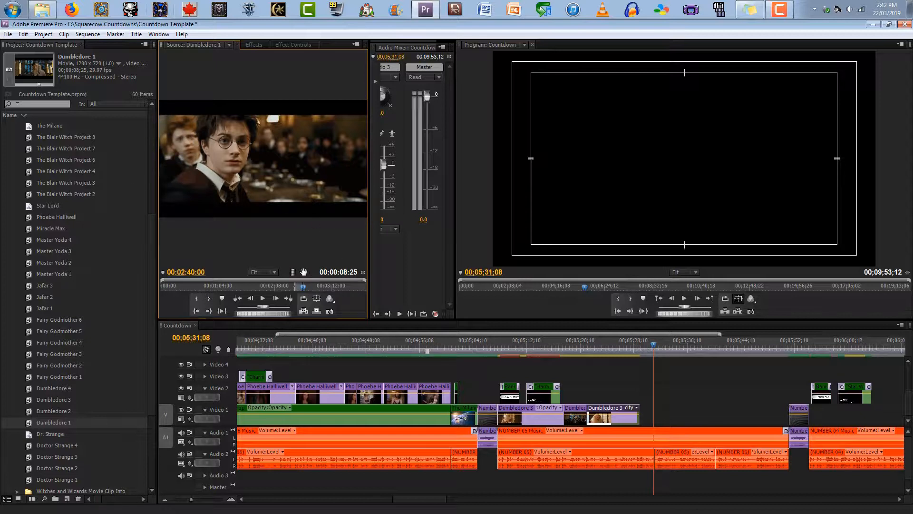
Place the video of the Dumbledore 1 excerpt on Video 1 directly after the last Dumbledore 3 clip and preview the footage.
left_click_drag(303, 271, 642, 412)
left_click_drag(653, 352, 680, 349)
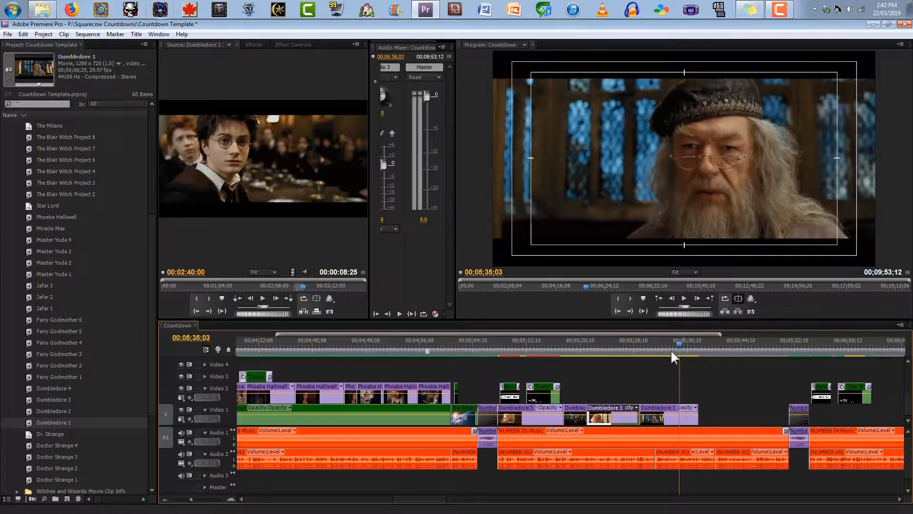
left_click(263, 298)
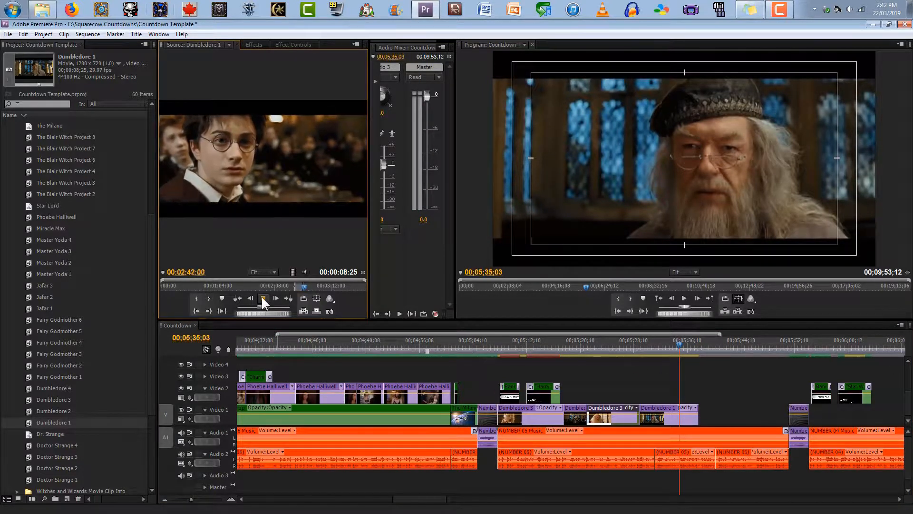
left_click(262, 297)
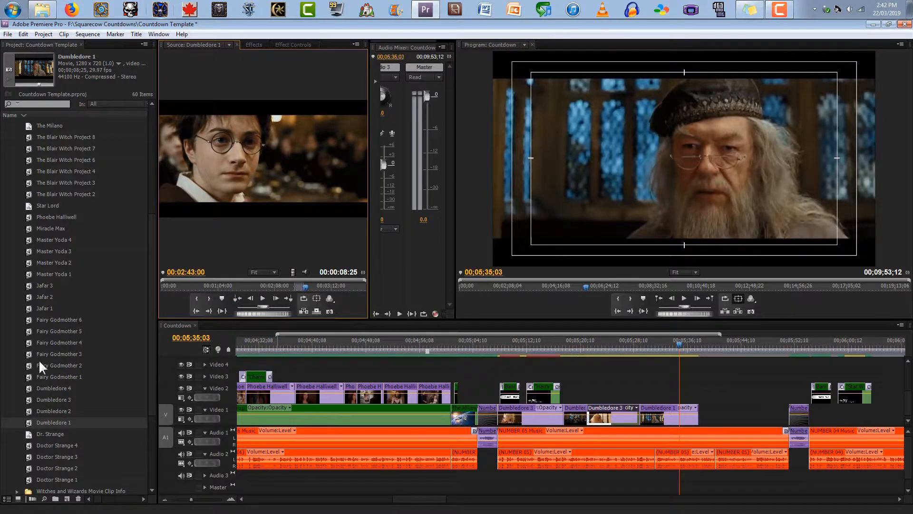
Add the video of the marked Dumbledore 2 excerpt to Video 1, preview it, and position it directly after the last Dumbledore 1 clip.
double_click(29, 409)
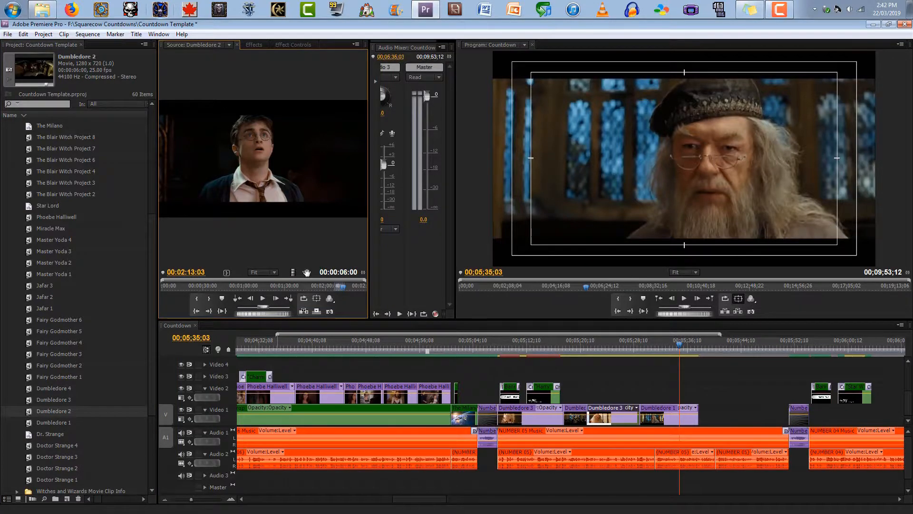
left_click_drag(294, 272, 757, 416)
left_click_drag(766, 348, 747, 352)
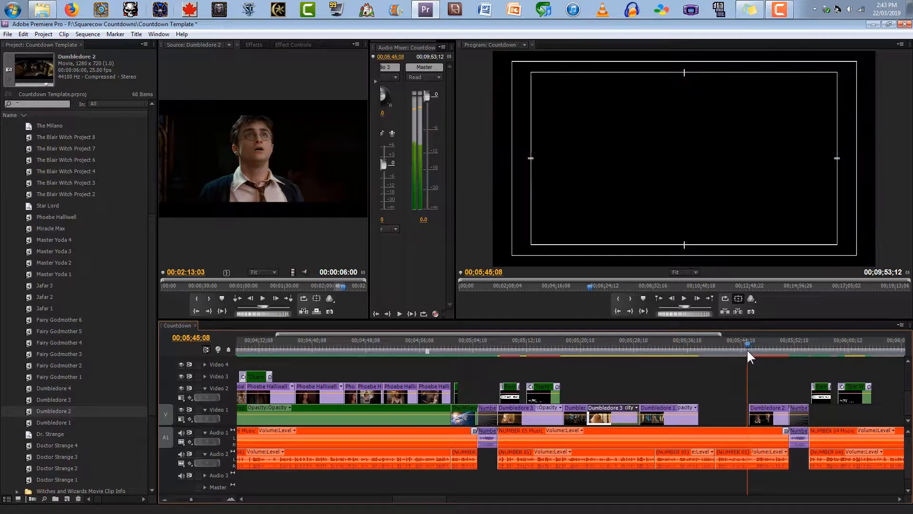
key("space")
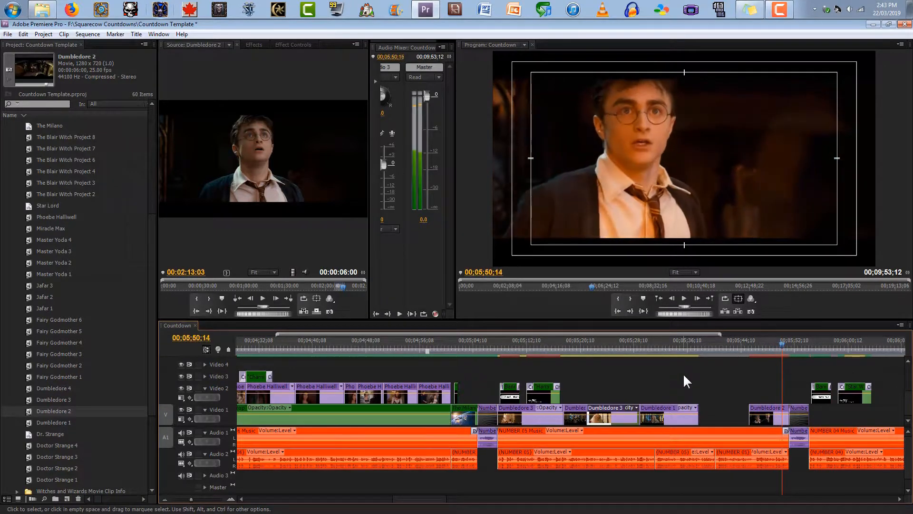
left_click_drag(752, 417, 703, 425)
left_click(737, 339)
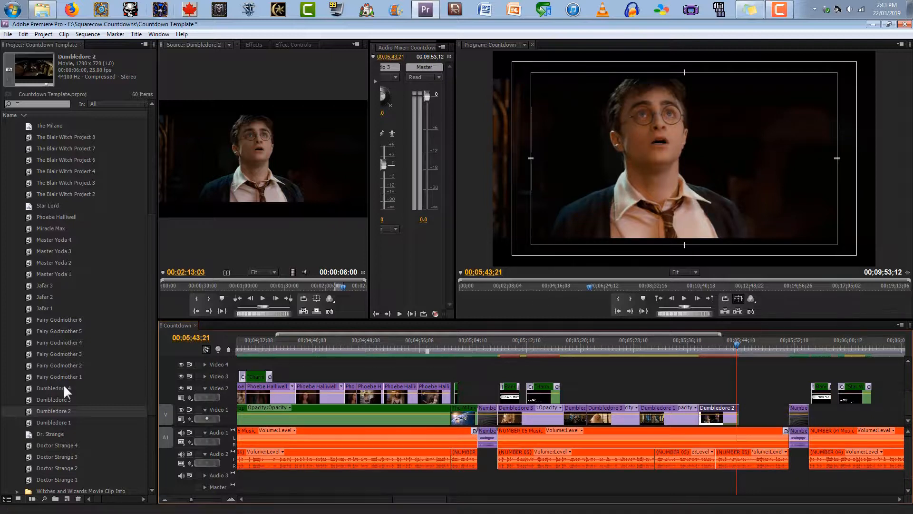
Open the Dumbledore 4 clip in the Source monitor and play through it to find the tower scene with Snape and Dumbledore.
left_click(28, 399)
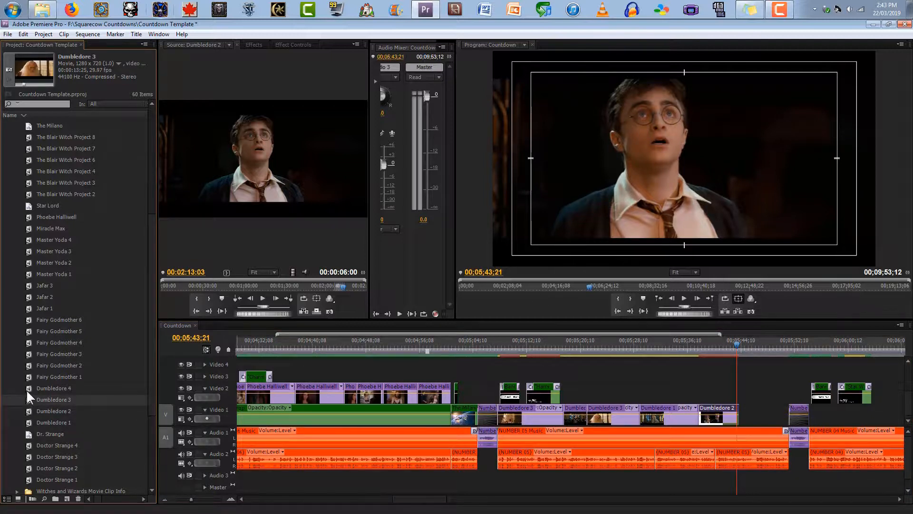
double_click(26, 388)
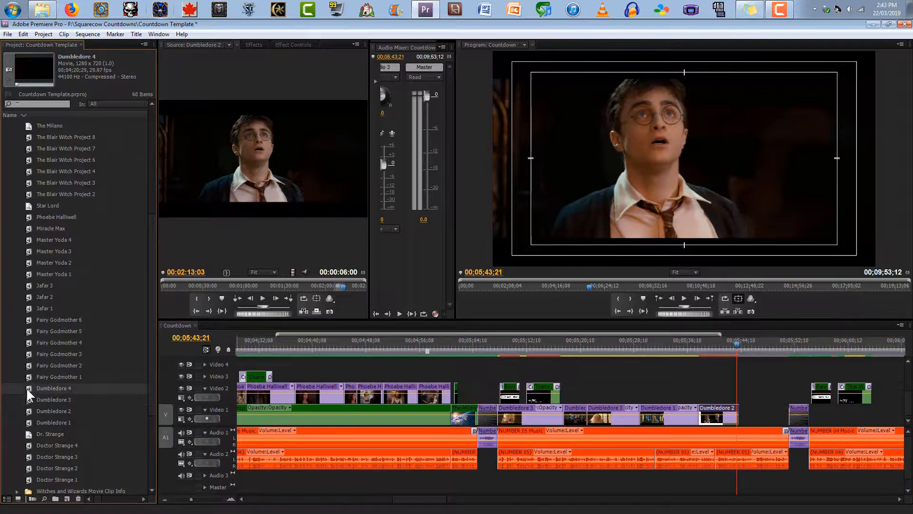
left_click(262, 297)
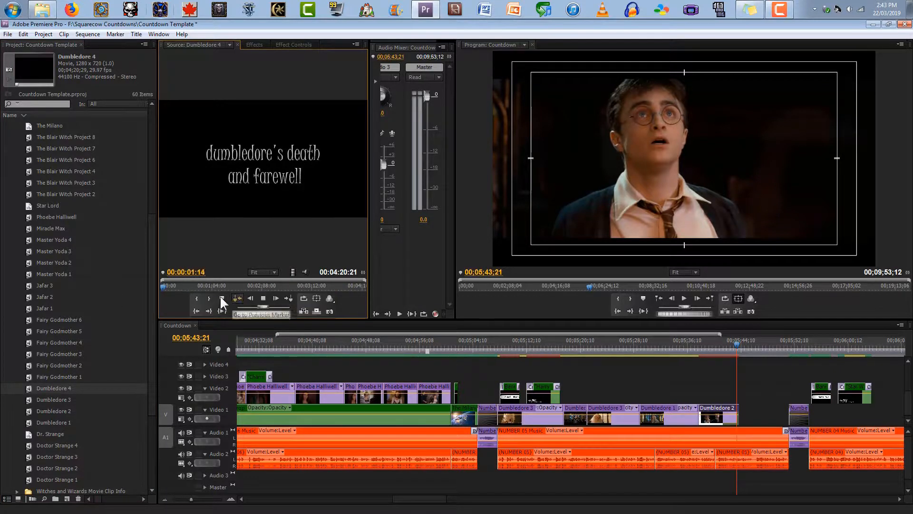
left_click(263, 297)
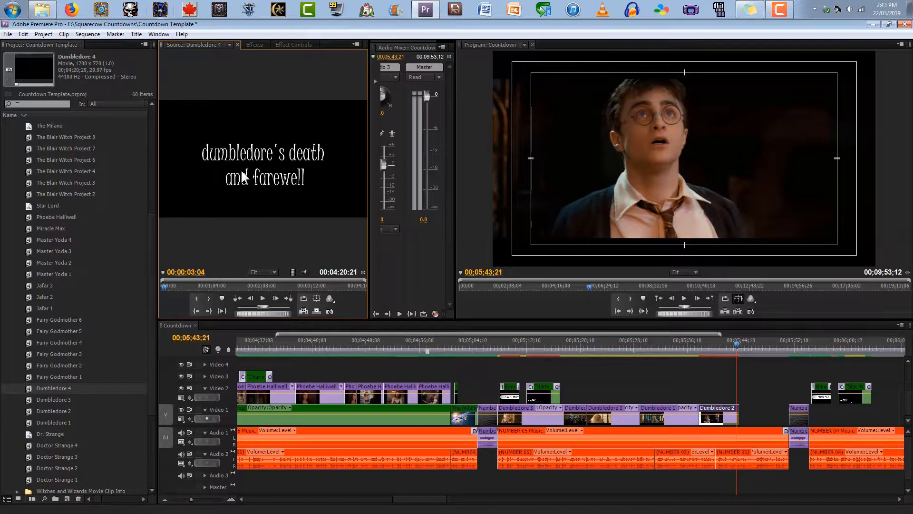
left_click(263, 299)
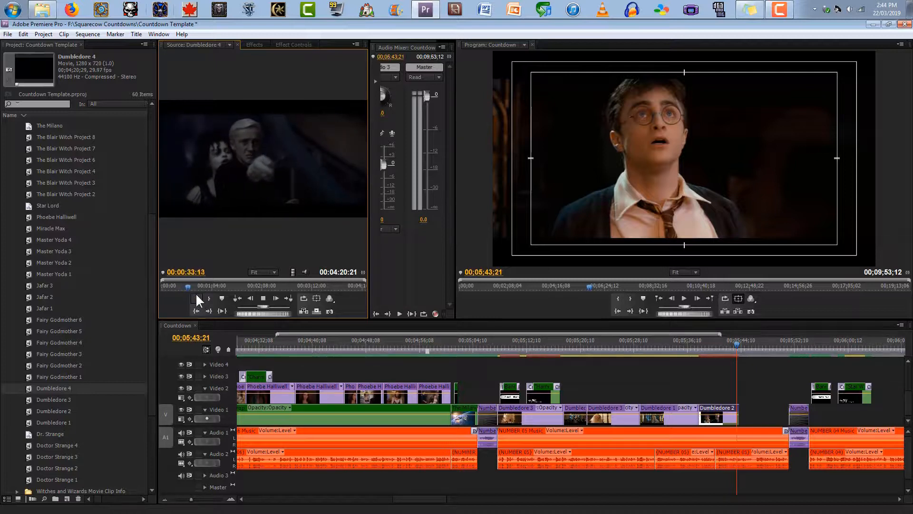
key("space")
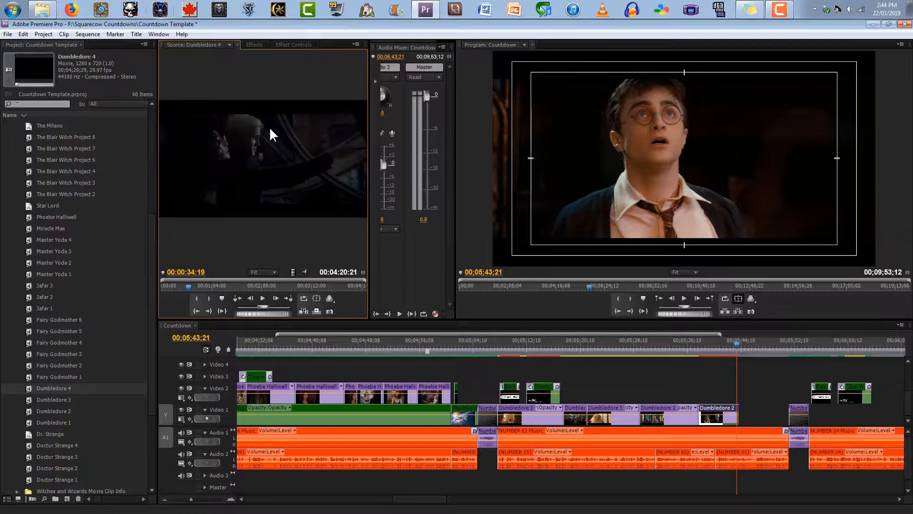
left_click(260, 298)
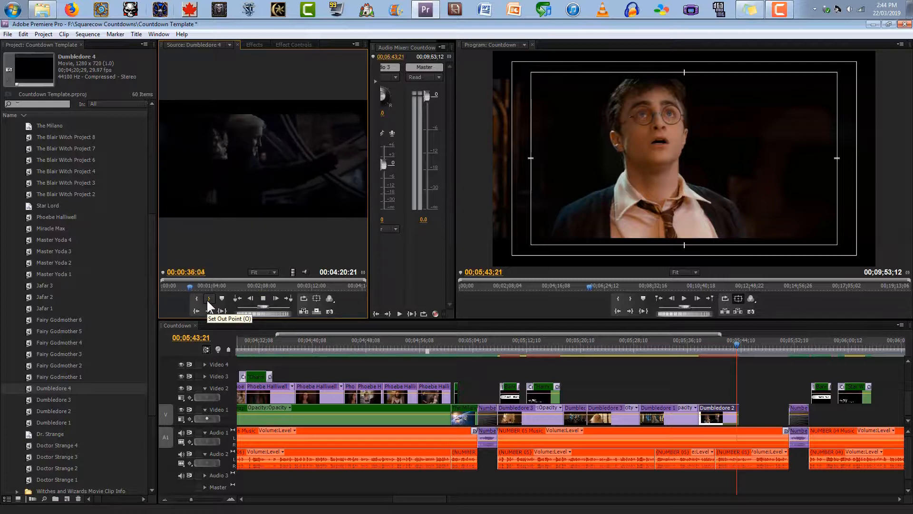
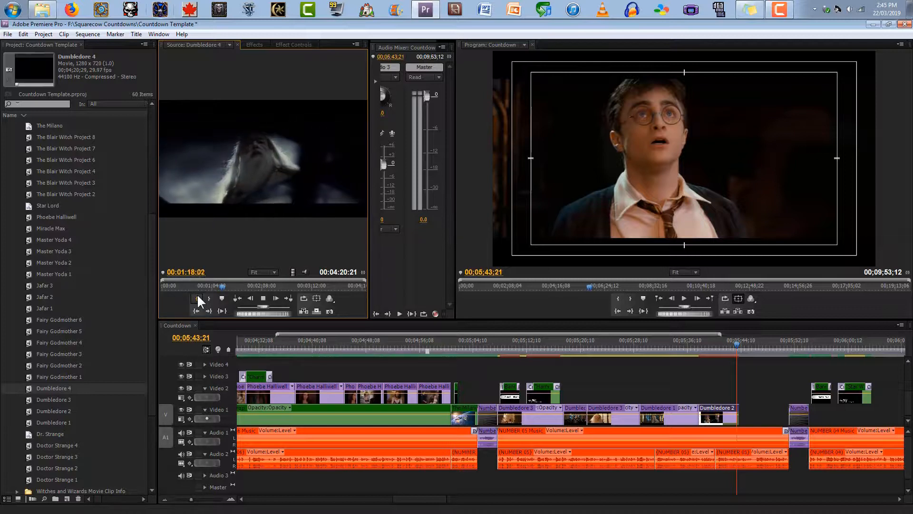
left_click(260, 298)
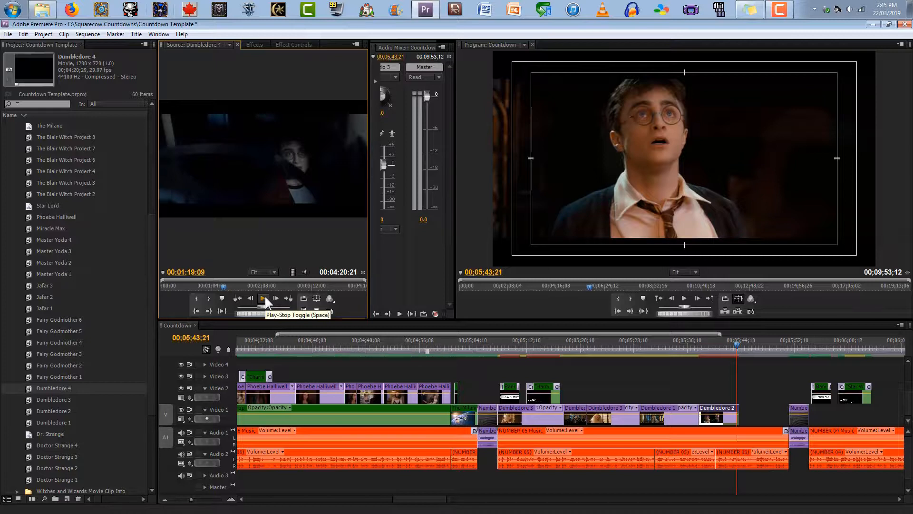
left_click(263, 297)
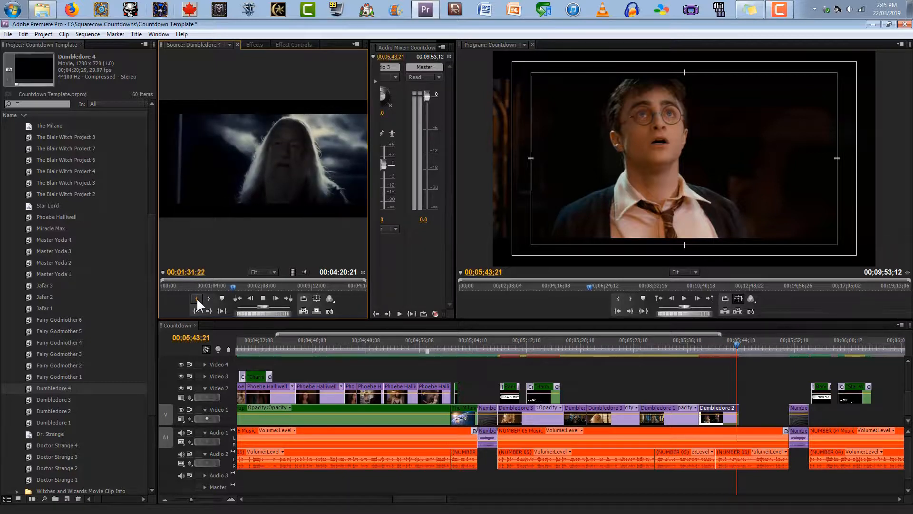
key("space")
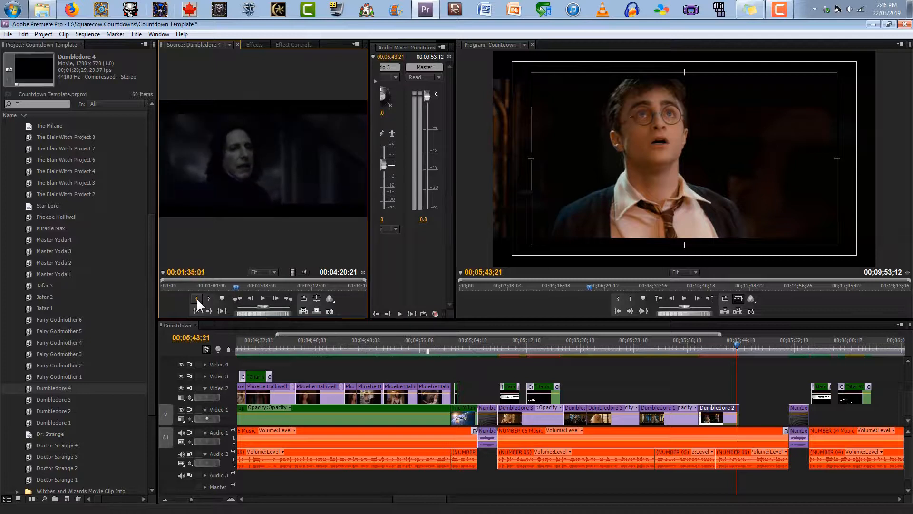
Set the In point of the Dumbledore 4 source clip at 00:01:34:03, on the shot of Snape before the fall.
key("Left")
key("Left")
key("Left")
key("Left")
key("Left")
key("Left")
key("Left")
key("Left")
key("Left")
key("Left")
key("Left")
key("Left")
key("Left")
key("Left")
key("Left")
key("Left")
key("Left")
key("Left")
key("Left")
key("Left")
key("space")
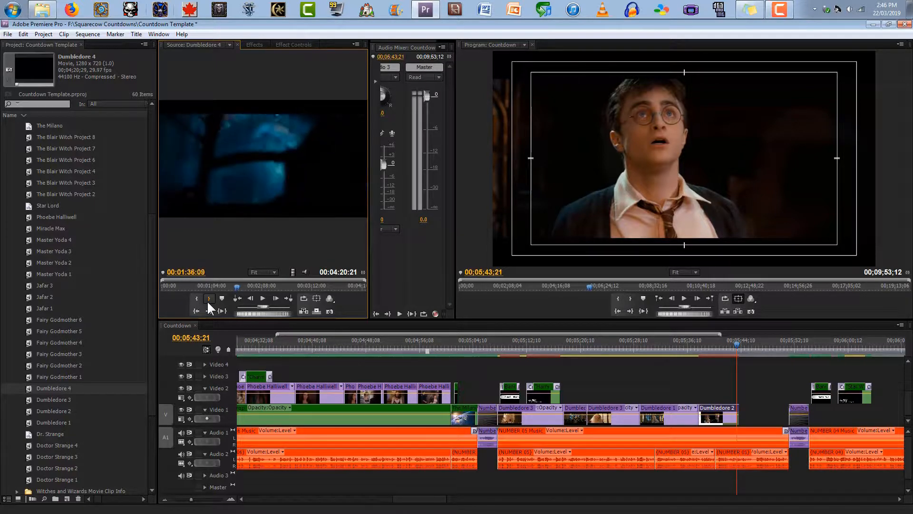
key("Left")
key("Left")
key("Left")
key("Left")
key("Left")
key("Left")
key("Left")
key("Left")
key("Left")
key("Left")
key("Left")
key("Left")
key("Left")
key("Left")
key("Left")
key("Left")
key("Left")
key("Left")
key("Left")
key("Left")
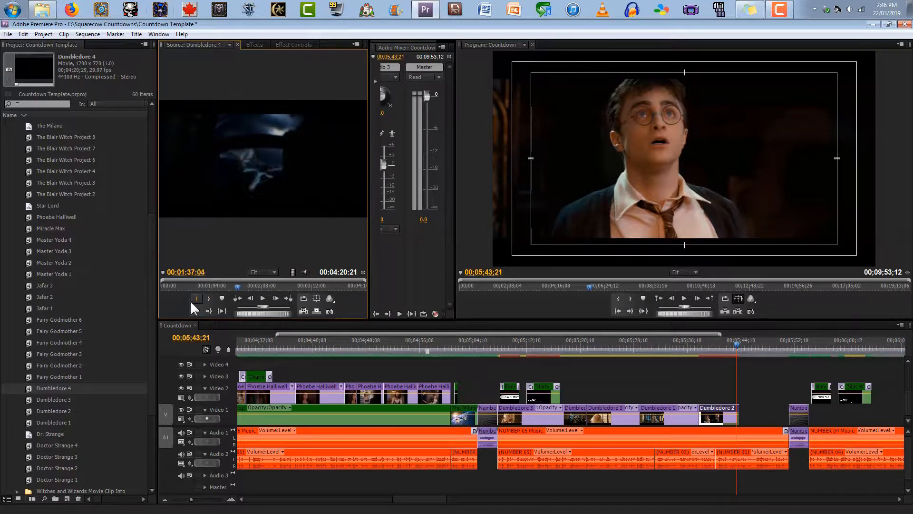
key("Left")
key("Left")
key("Left")
key("Left")
key("Left")
key("Left")
key("Left")
key("Left")
key("Left")
key("Left")
key("Left")
key("Left")
key("Left")
key("Left")
key("Left")
key("Left")
key("Left")
key("Left")
key("Left")
key("Left")
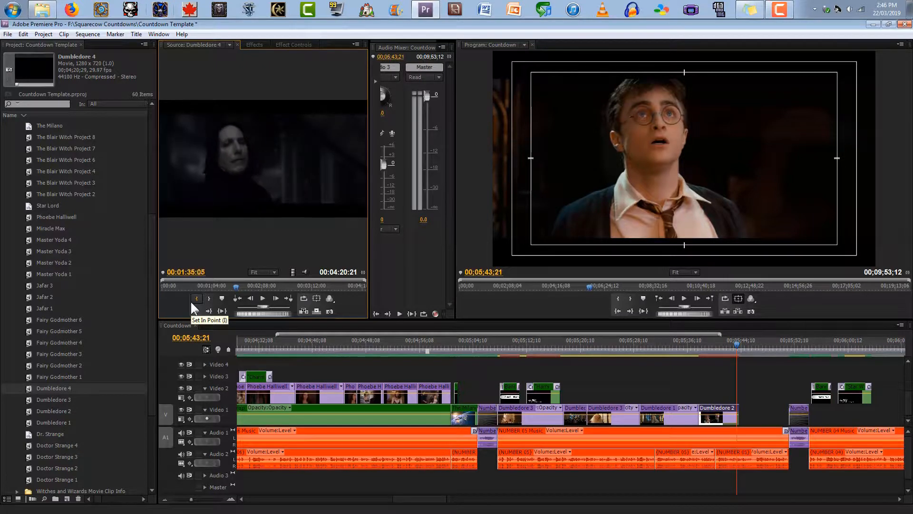
key("Left")
key("Left")
key("Right")
key("Right")
key("Right")
key("Right")
key("Right")
key("Right")
key("Right")
key("Left")
key("Left")
key("Left")
key("Left")
key("Left")
key("Left")
key("Left")
key("Left")
key("Left")
key("Left")
key("Left")
key("Left")
key("Left")
key("Left")
key("Left")
key("Left")
key("Left")
key("Left")
key("Left")
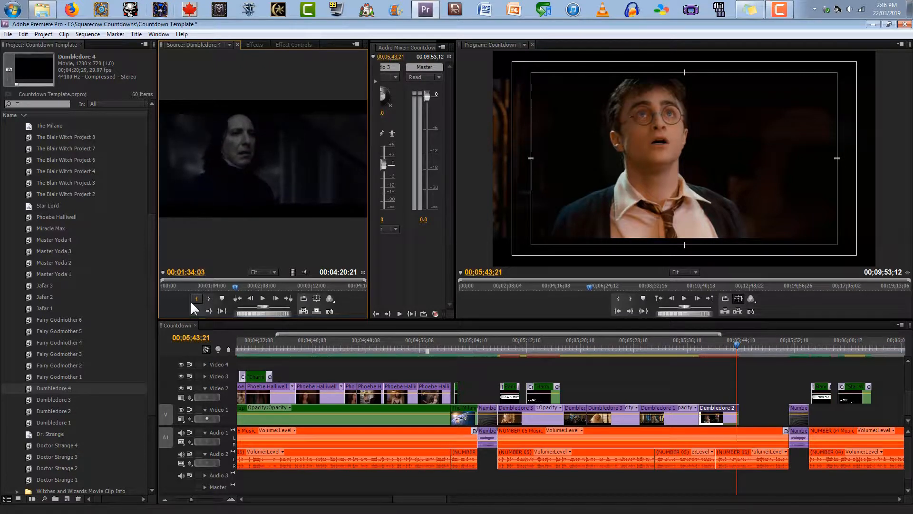
left_click(191, 300)
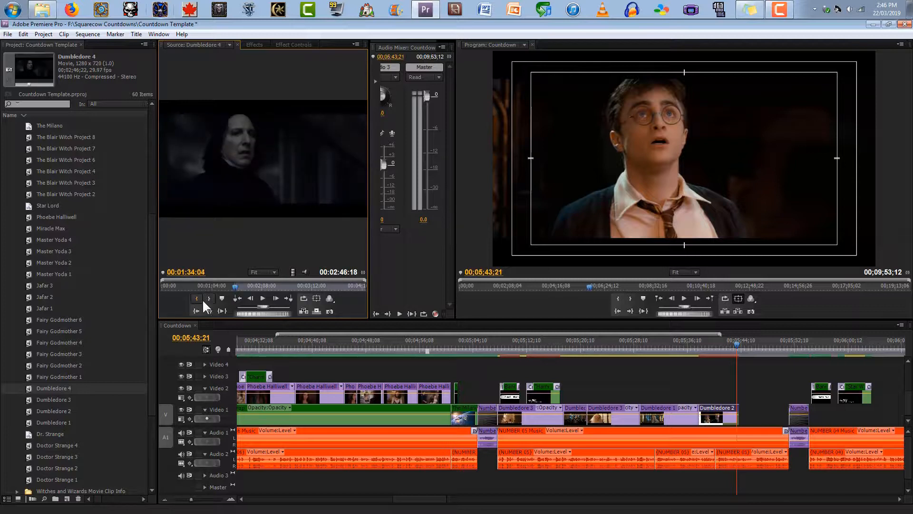
Set the Out point of the Dumbledore 4 source clip at 00:01:40:02, on Harry's face, for a six-second excerpt.
key("space")
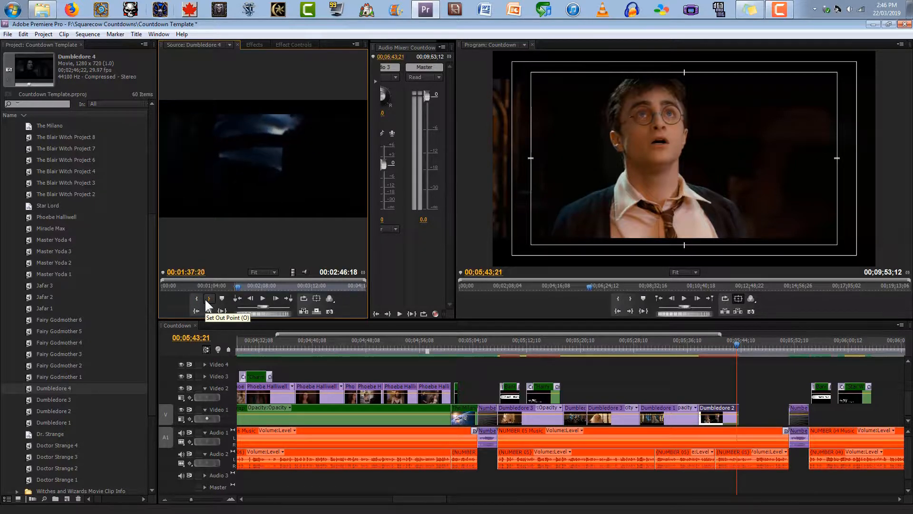
key("space")
left_click(207, 298)
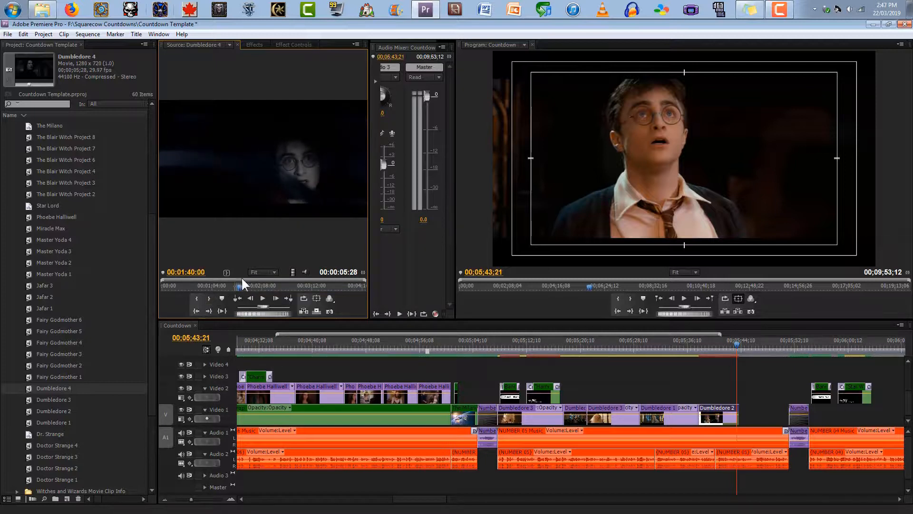
Place the video of the Dumbledore 4 excerpt on Video 1 directly after the Dumbledore 2 clip and preview the footage.
left_click_drag(293, 274, 780, 389)
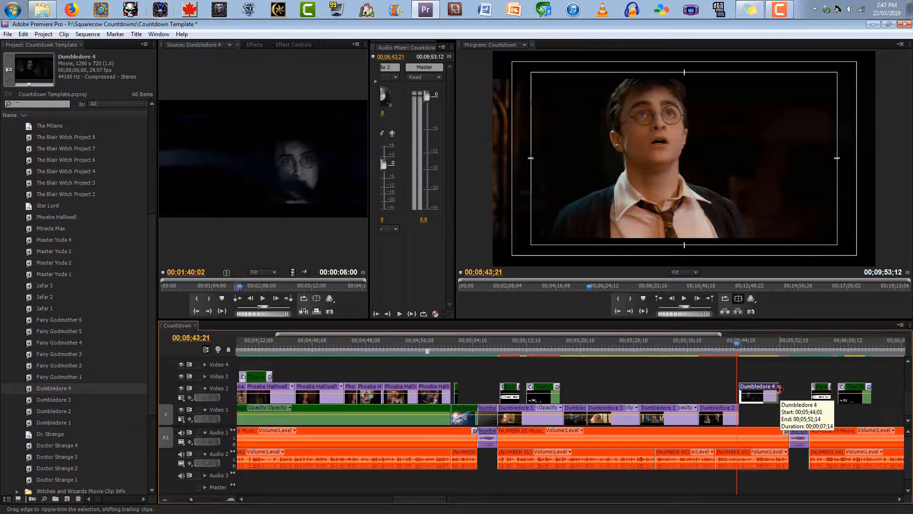
left_click(230, 497)
left_click_drag(618, 395, 618, 408)
left_click_drag(619, 354, 697, 352)
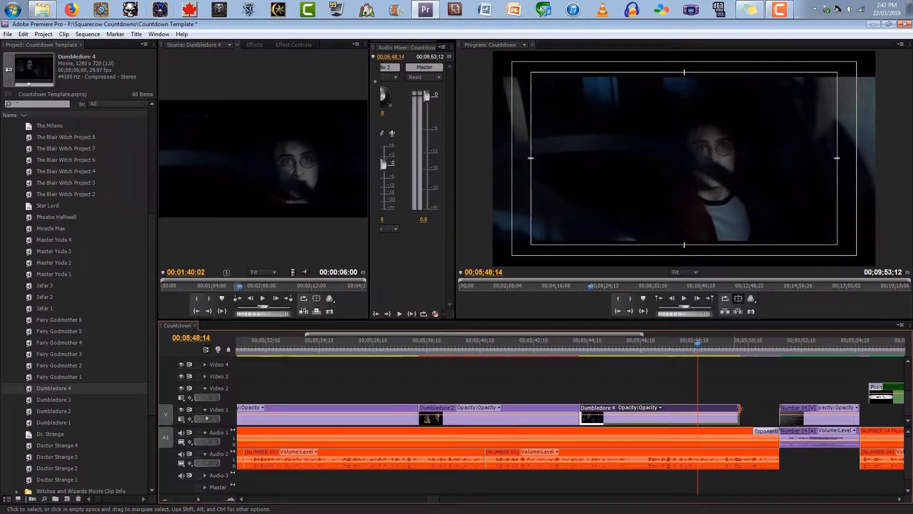
Slow the Dumbledore 4 clip on Video 1 to 90% speed.
right_click(594, 408)
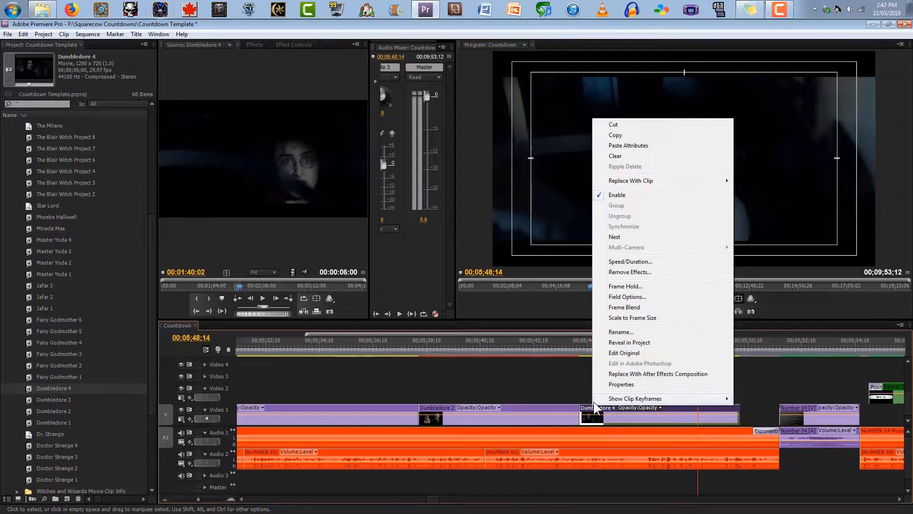
mouse_move(595, 402)
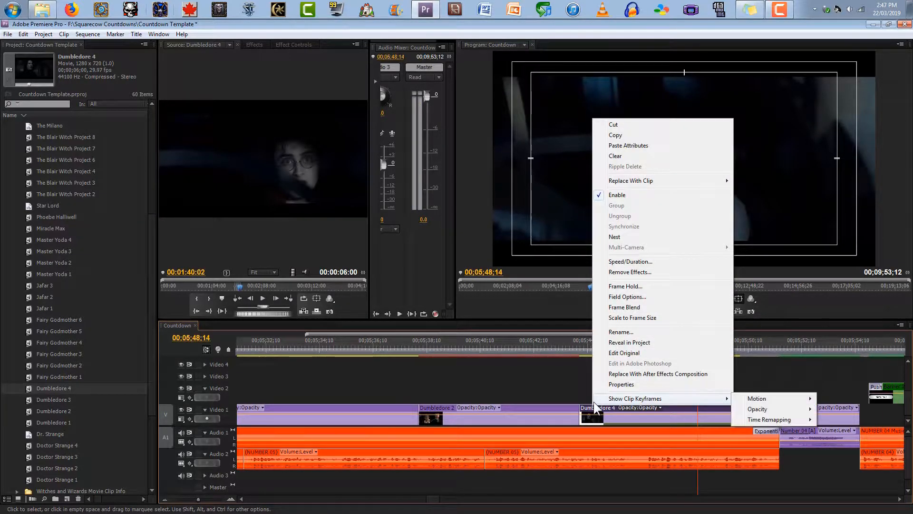
left_click(627, 262)
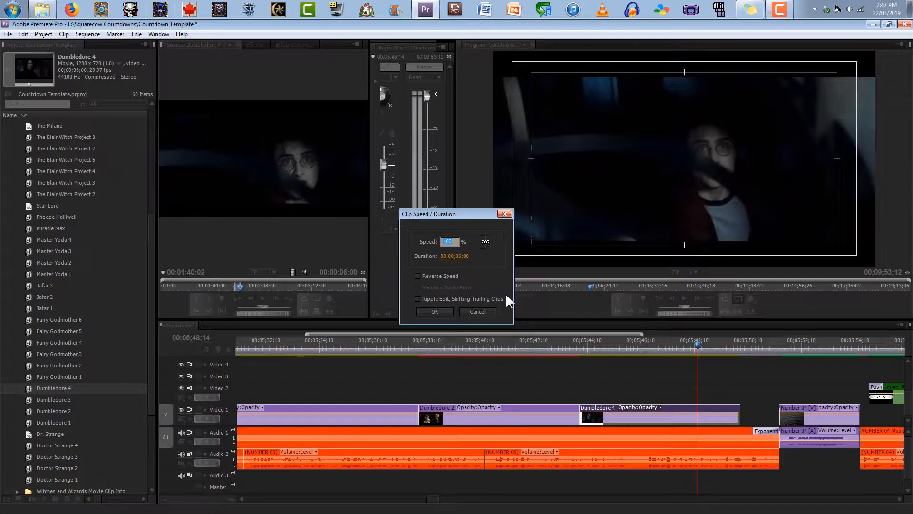
type("90")
left_click(434, 311)
Lower the speed of the Dumbledore 4 clip on Video 1 to 85%.
right_click(607, 408)
left_click(637, 264)
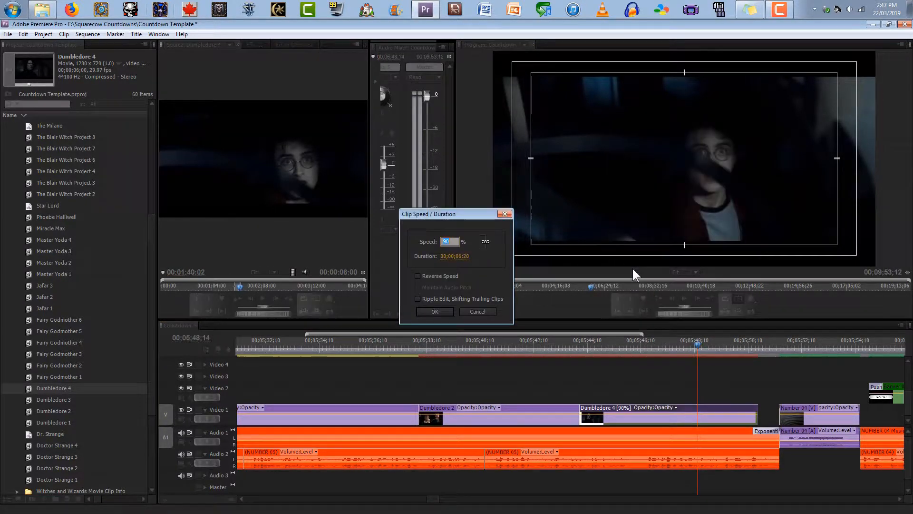
type("0.01")
key("BackSpace")
key("BackSpace")
key("BackSpace")
key("BackSpace")
type("1851")
left_click(447, 312)
Reduce the Dumbledore 4 clip's speed on Video 1 to 83%.
right_click(596, 396)
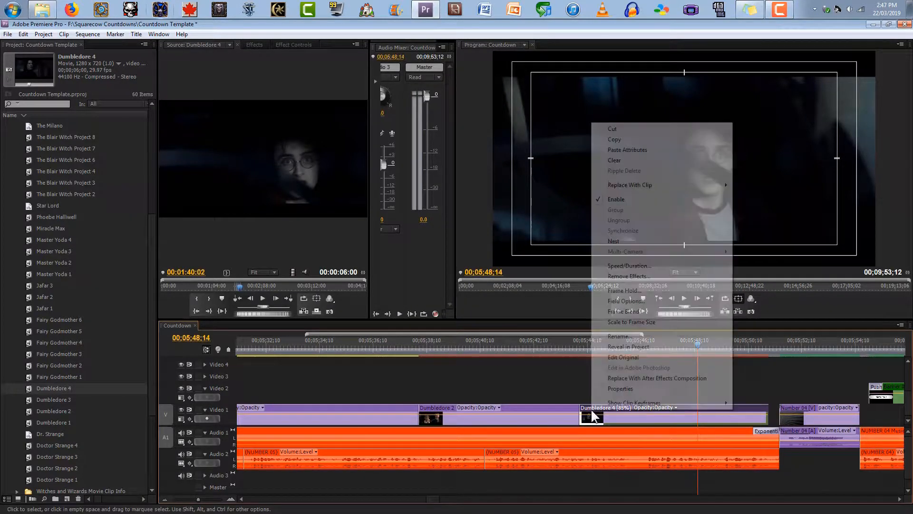
left_click(601, 269)
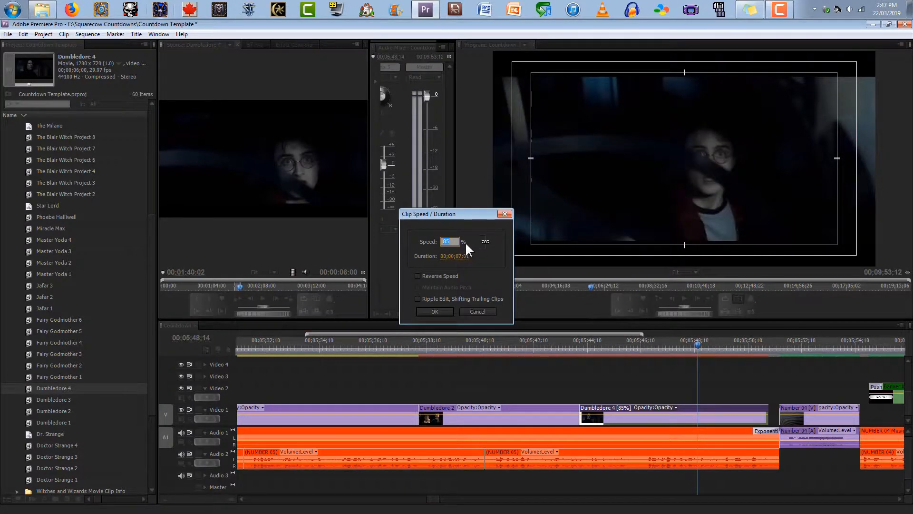
type("83")
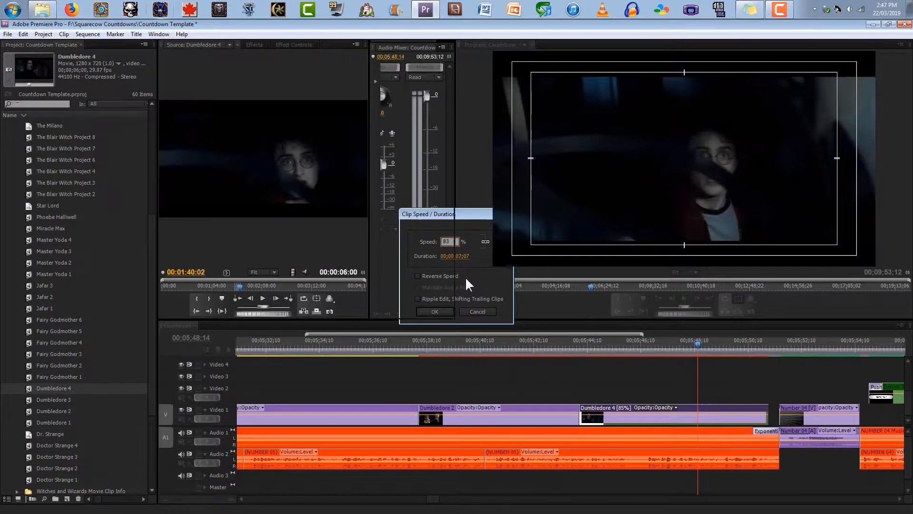
key("Return")
Set the Dumbledore 4 clip's speed to 80% to fill the gap before the Number 4 intro clip on Video 1.
right_click(591, 426)
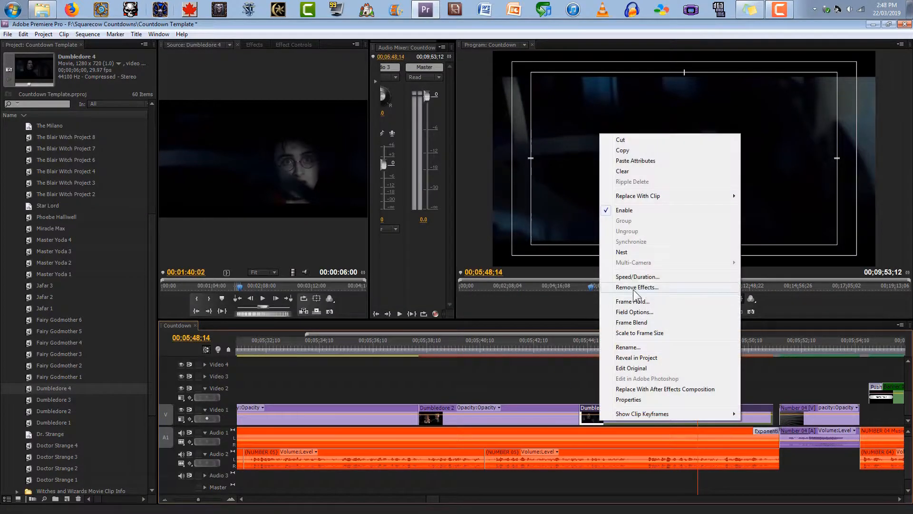
left_click(637, 278)
type("80")
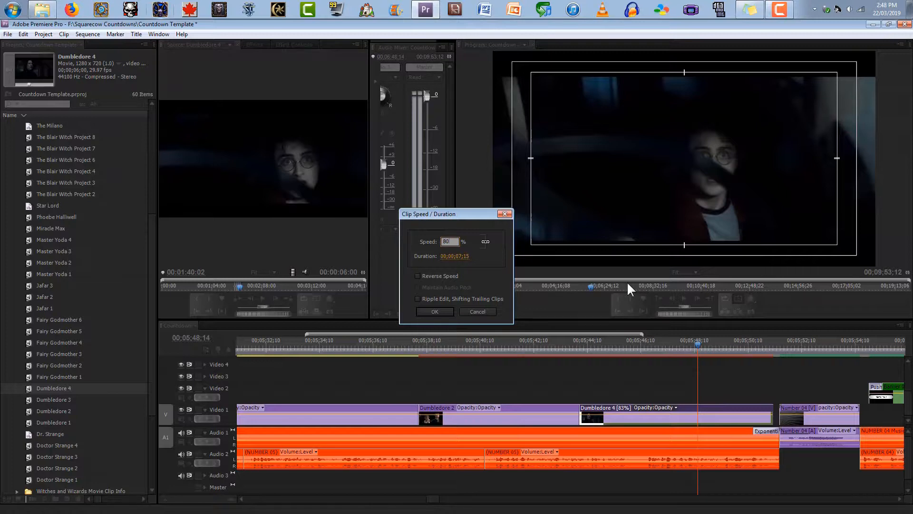
key("Return")
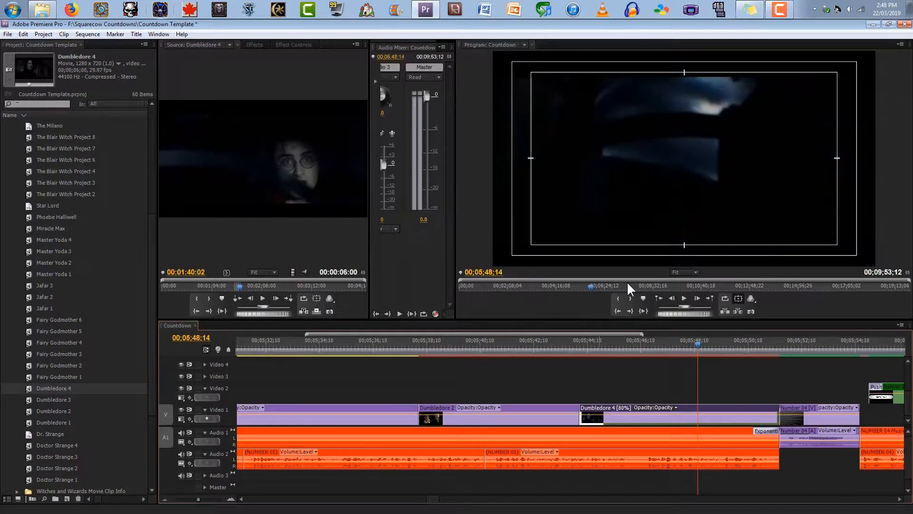
Move the playhead to 00;05;07;20 at the end of the Number 5 intro clip and render the sequence previews.
left_click_drag(597, 340, 431, 362)
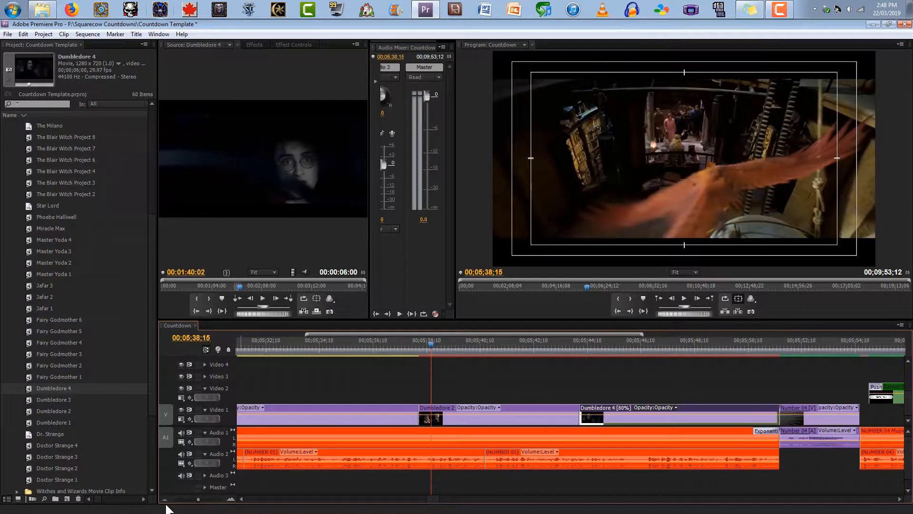
left_click(165, 498)
left_click_drag(354, 338, 329, 338)
key("Return")
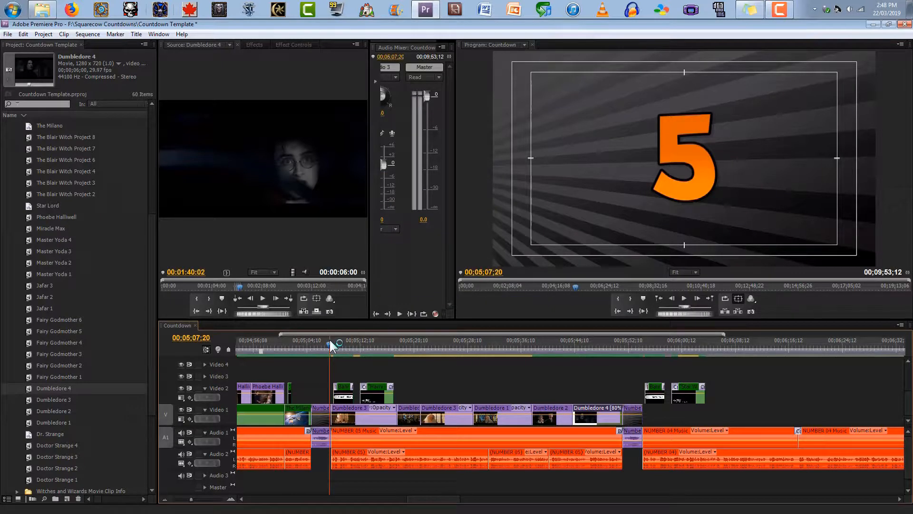
Check the Dumbledore 2 and Dumbledore 4 footage in the sequence and inspect the other Dumbledore clips on Video 1.
left_click(552, 344)
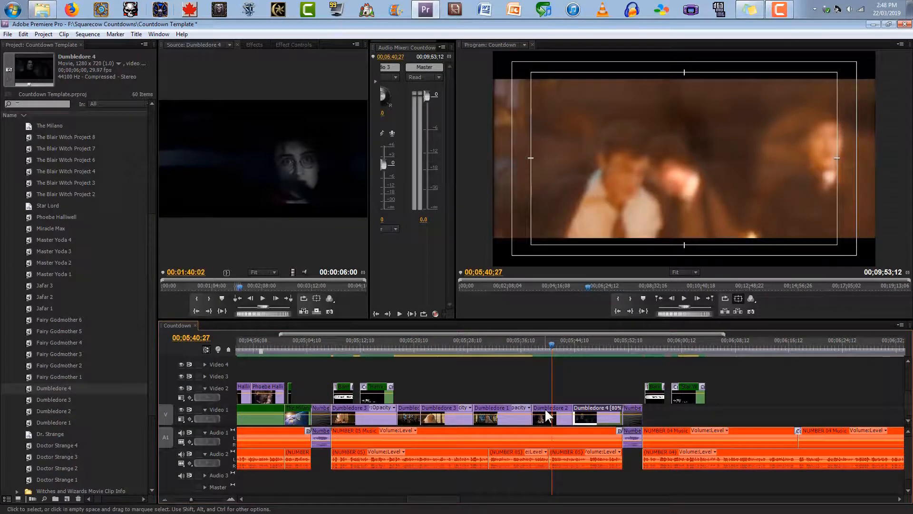
left_click(549, 415)
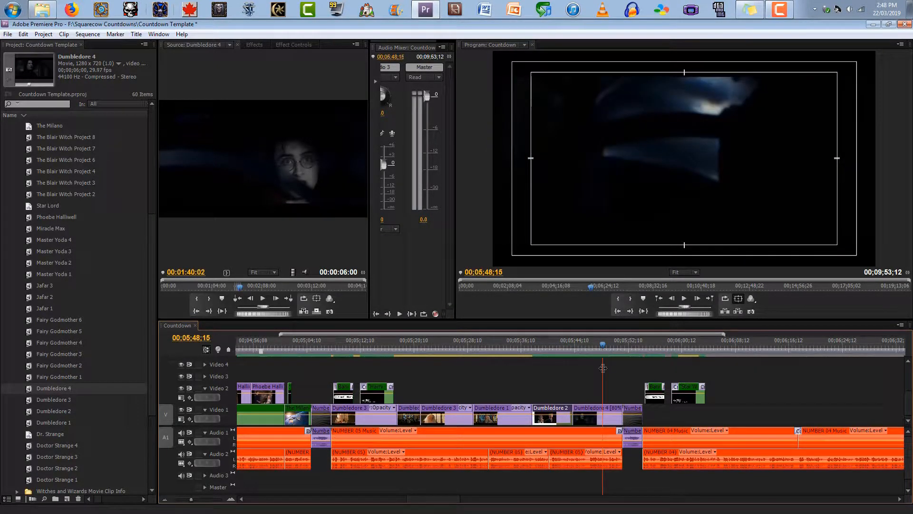
left_click(444, 410)
left_click(478, 410)
left_click(416, 409)
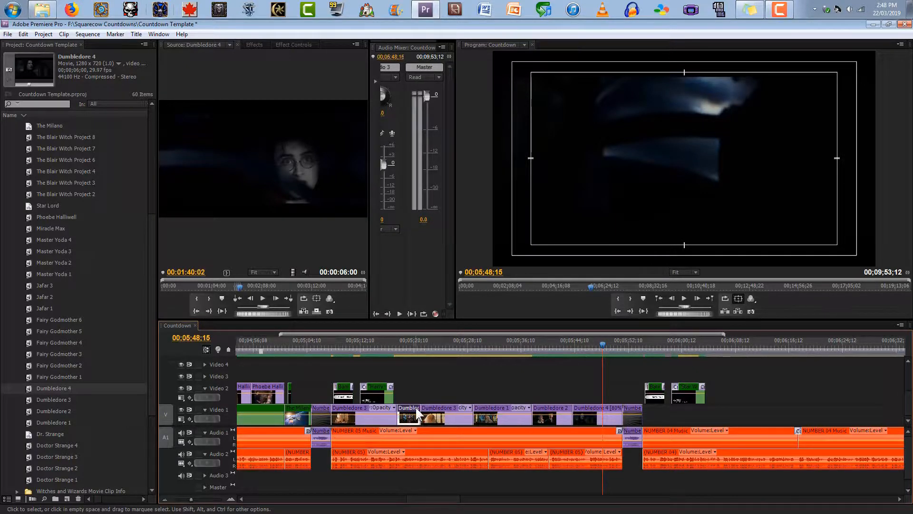
Play the Number 5 Dumbledore segment from 00;05;06;20 to review how the clips fit the narration.
left_click(370, 412)
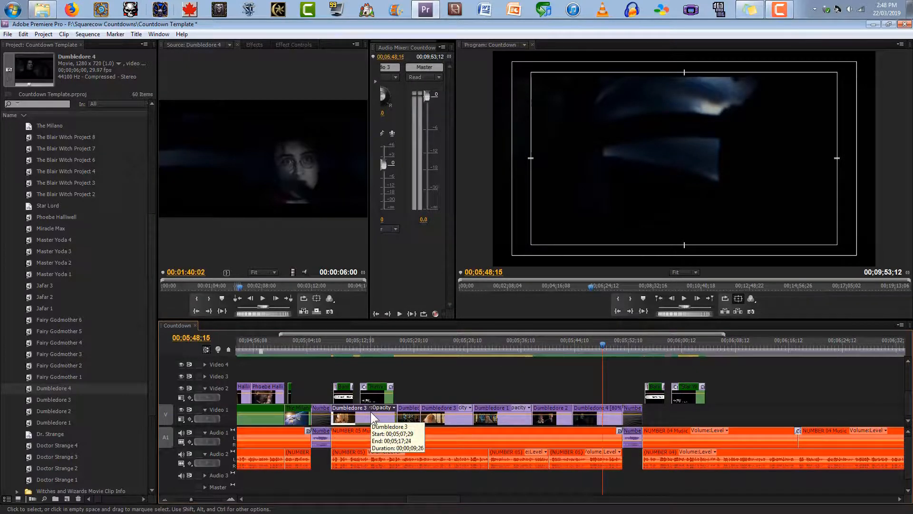
left_click_drag(351, 344, 323, 355)
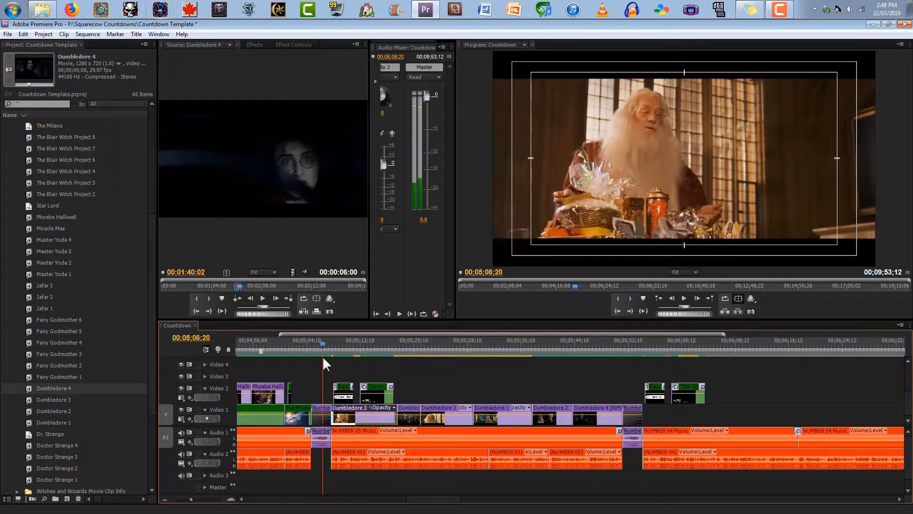
key("space")
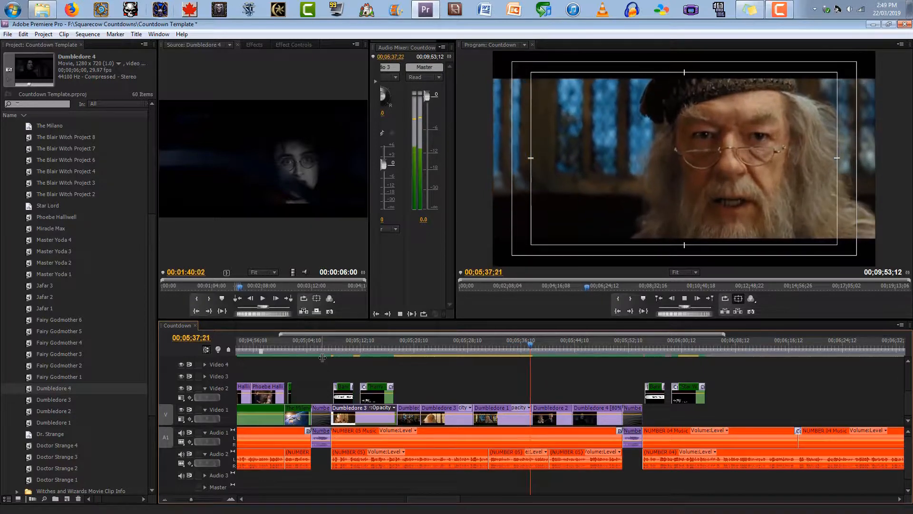
key("space")
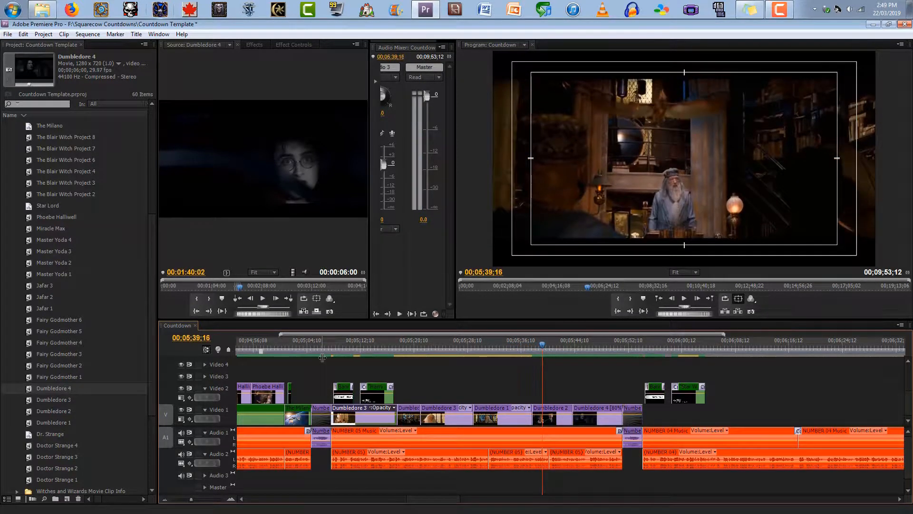
Remove the stray leading frame from the Dumbledore 2 clip at 00;05;38;01 so it starts cleanly after Dumbledore 1, and check the cut.
left_click(231, 497)
left_click(231, 497)
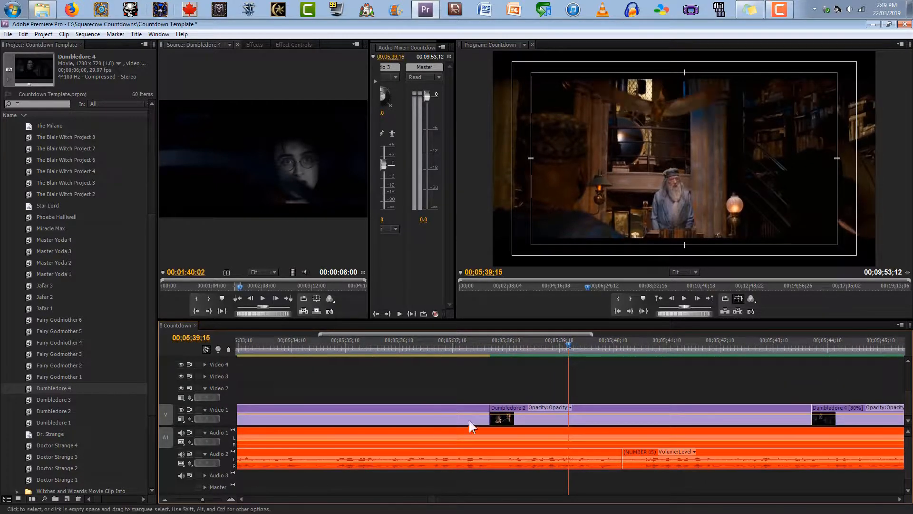
key("j")
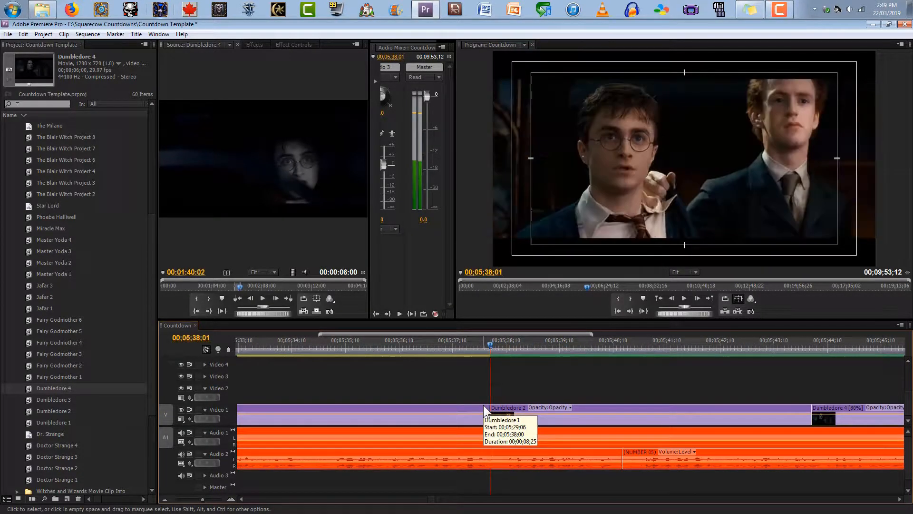
key("Right")
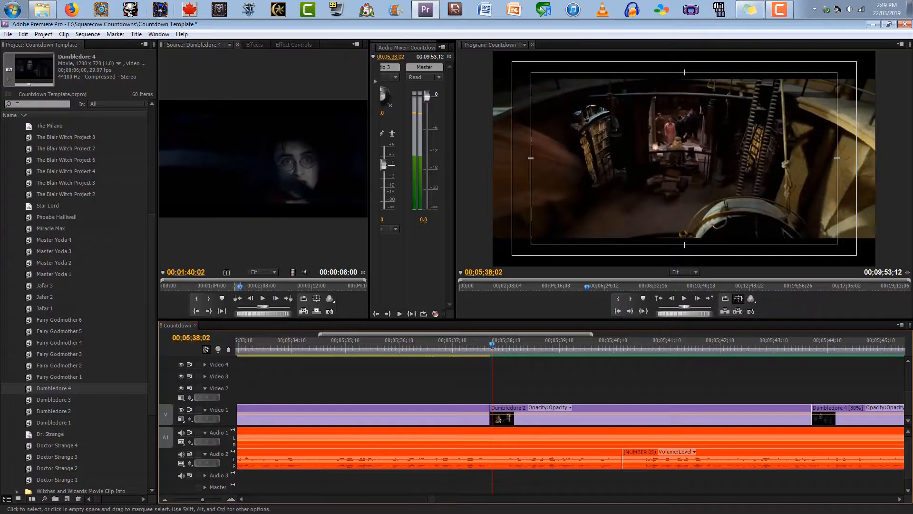
left_click(231, 498)
left_click(231, 498)
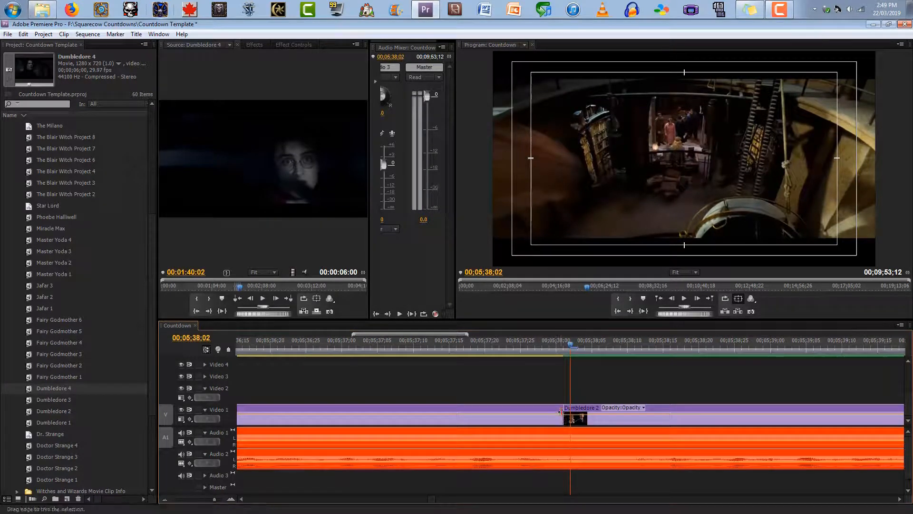
mouse_move(566, 409)
left_mouse_down()
mouse_move(582, 407)
mouse_move(570, 410)
left_mouse_up()
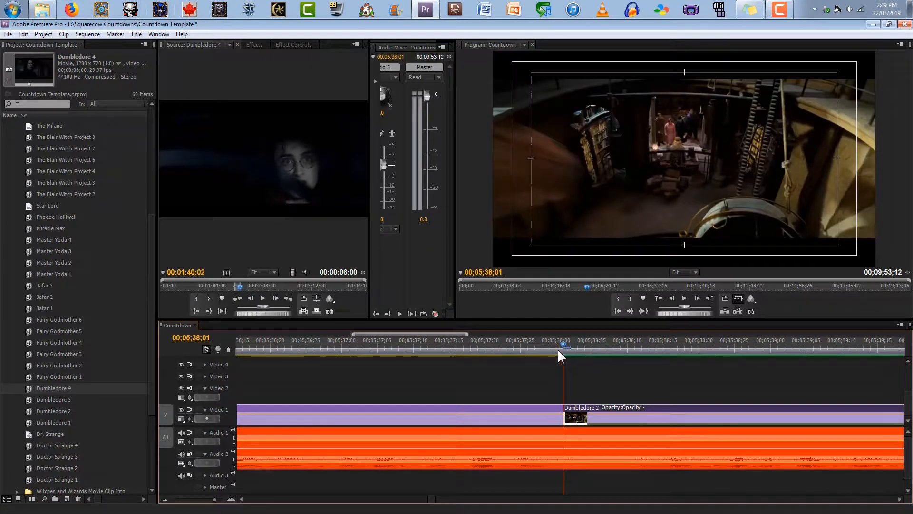
left_click(552, 349)
key("space")
key("space")
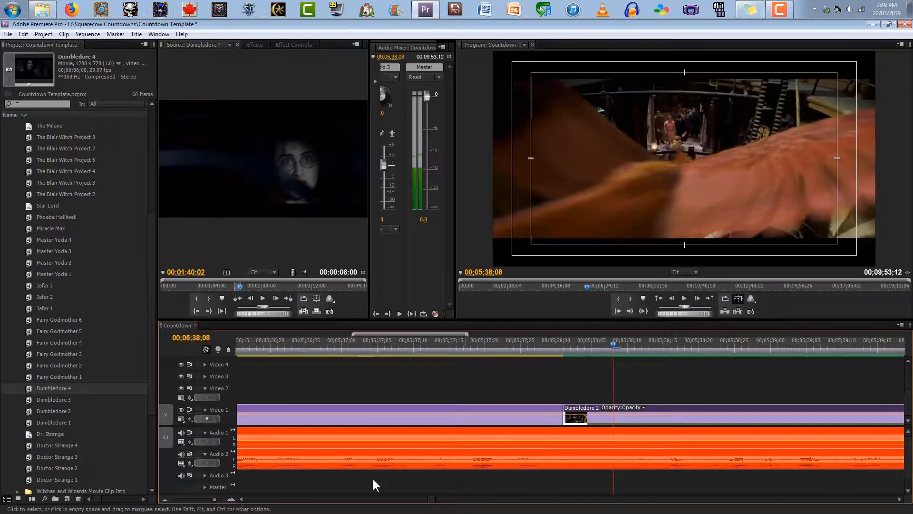
Shift the Dumbledore 4 clip on Video 1 slightly earlier to close the small gap after Dumbledore 2.
left_click(164, 498)
left_click(164, 498)
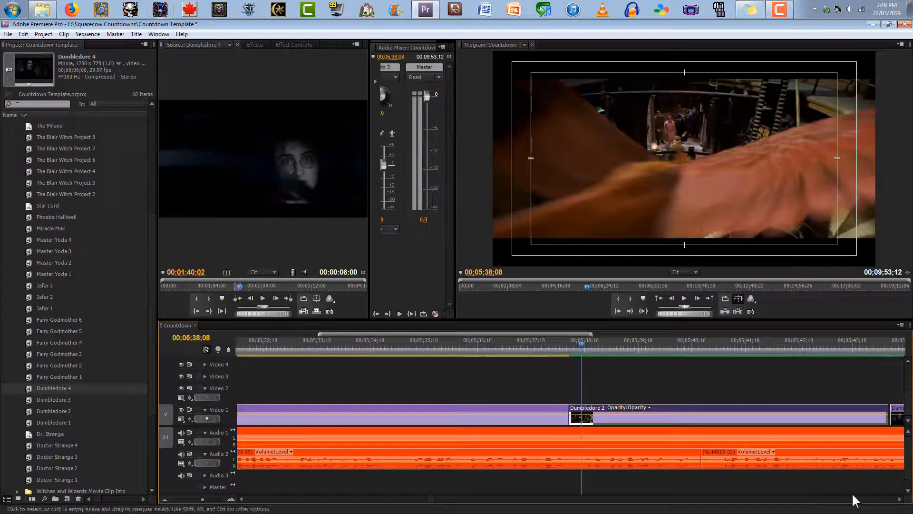
scroll(892, 498, "down", 2)
left_click(626, 351)
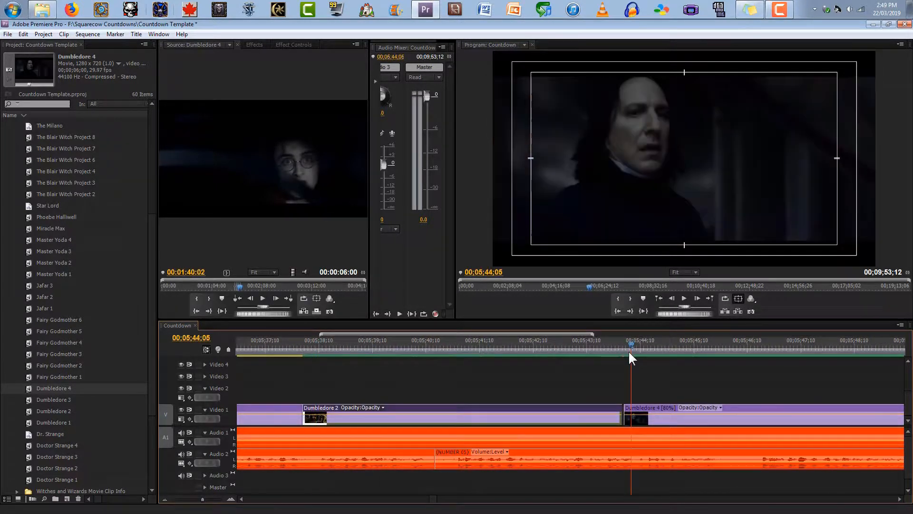
left_click(231, 498)
left_click(230, 498)
left_click(230, 498)
left_click_drag(556, 410, 544, 408)
left_click_drag(541, 348, 459, 352)
Render the sequence previews and move the playhead to 00;05;51;18, at the Number 4 intro clip.
left_click(164, 499)
left_click(164, 499)
left_click(164, 499)
left_click(164, 498)
left_click(164, 498)
key("Return")
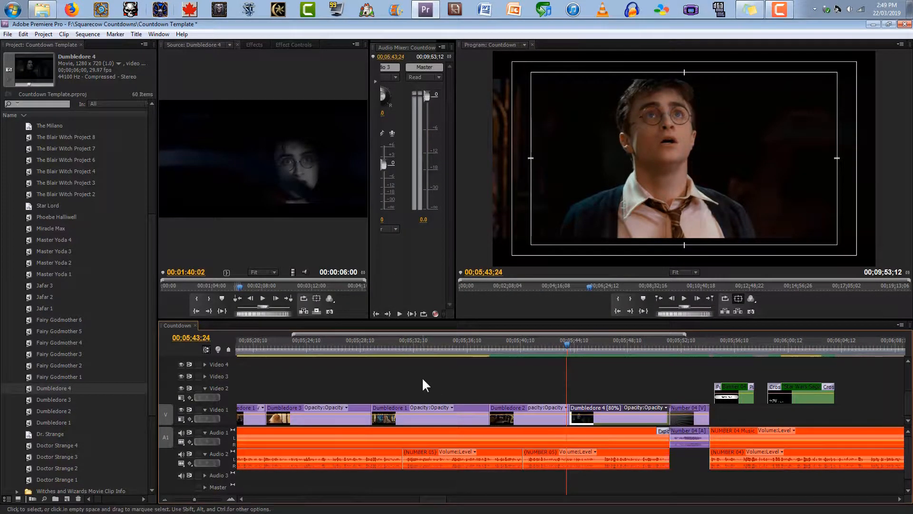
left_click(167, 499)
left_click(167, 499)
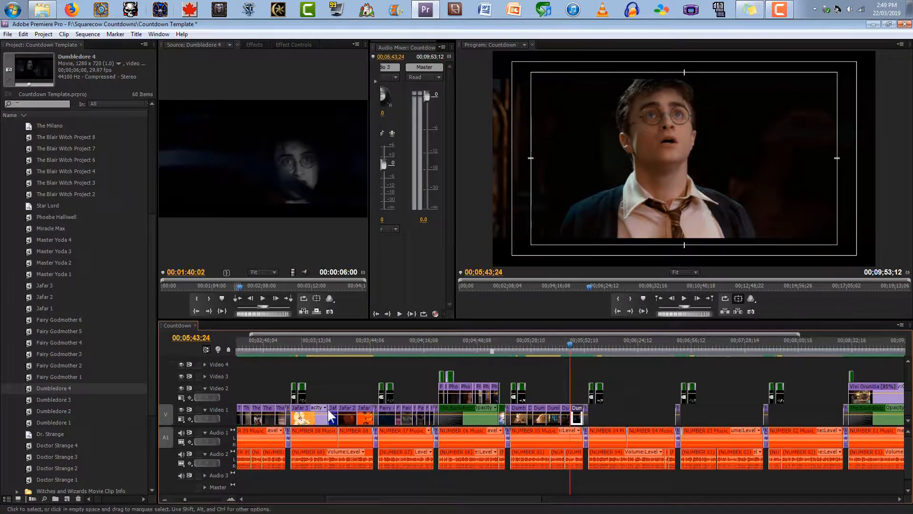
left_click_drag(358, 346, 669, 311)
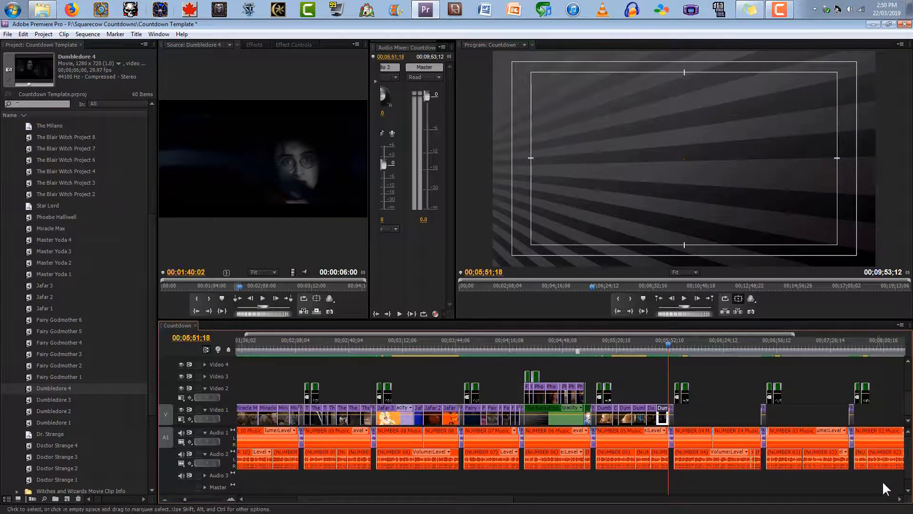
Save the project and move the playhead to the Master Yoda title at 00;05;55;10 in the Number 4 segment.
left_click(899, 499)
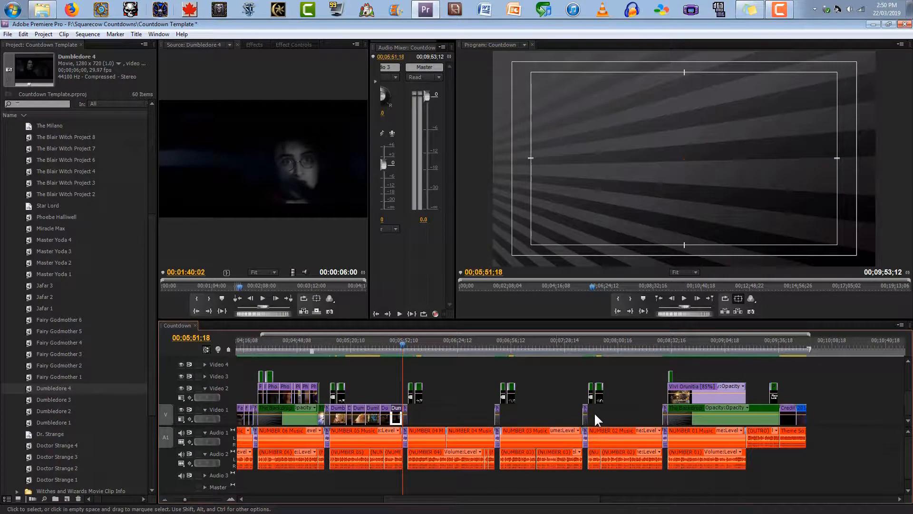
left_click(716, 345)
left_click_drag(724, 344, 372, 350)
key("ctrl+s")
left_click_drag(371, 346, 410, 344)
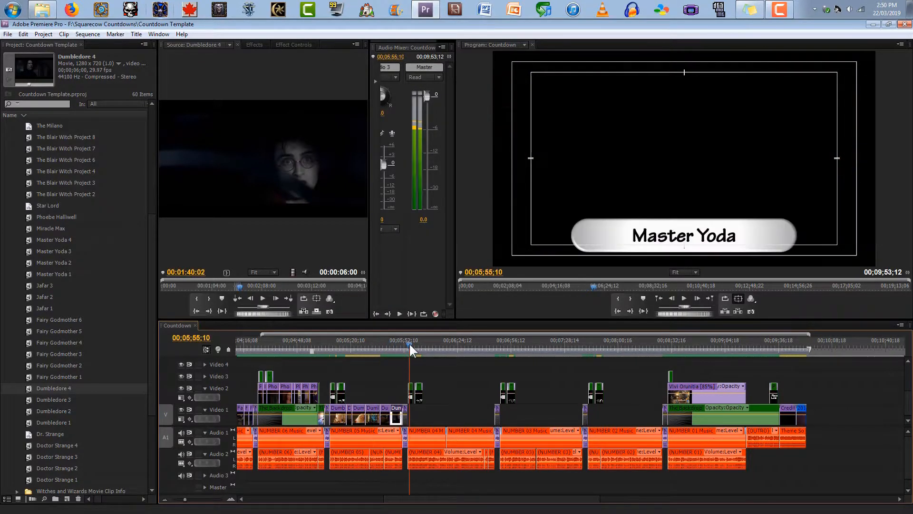
left_click(231, 498)
left_click(231, 499)
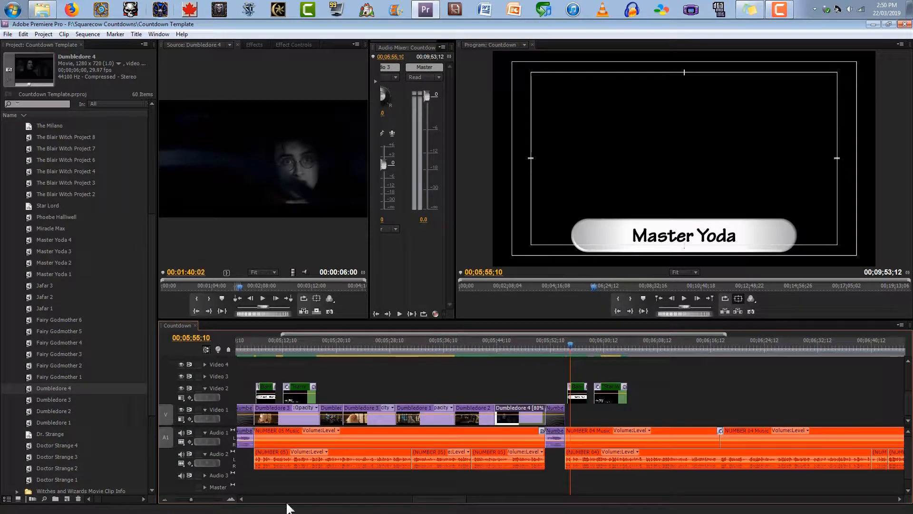
left_click(900, 499)
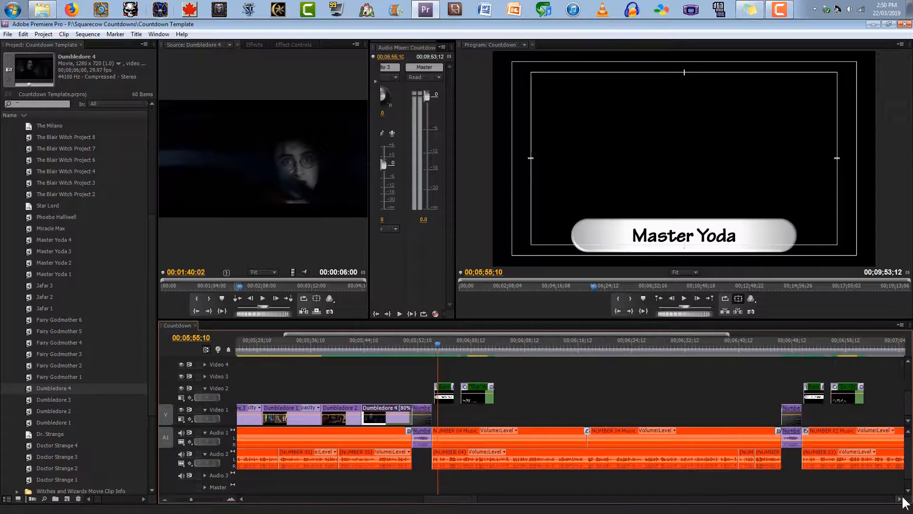
Close all clips in the Source Monitor and load the Master Yoda 1 footage there.
left_click(230, 44)
left_click(209, 65)
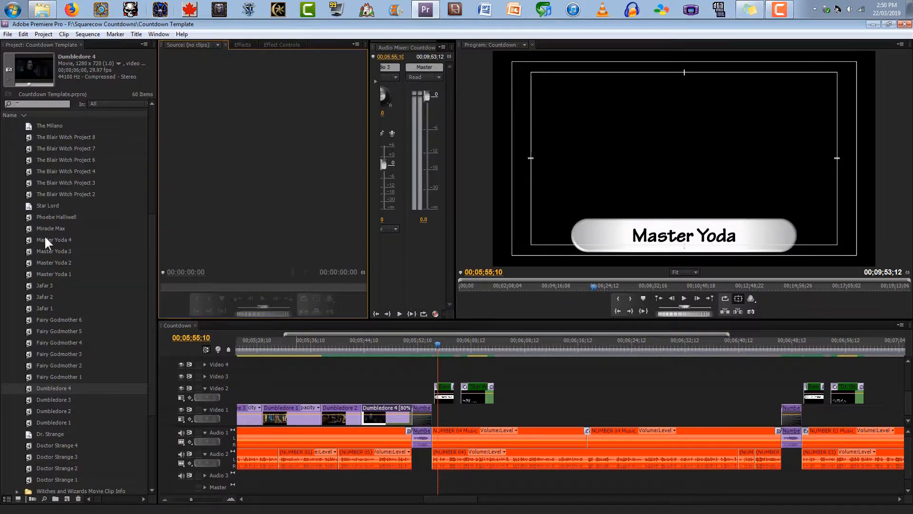
double_click(27, 276)
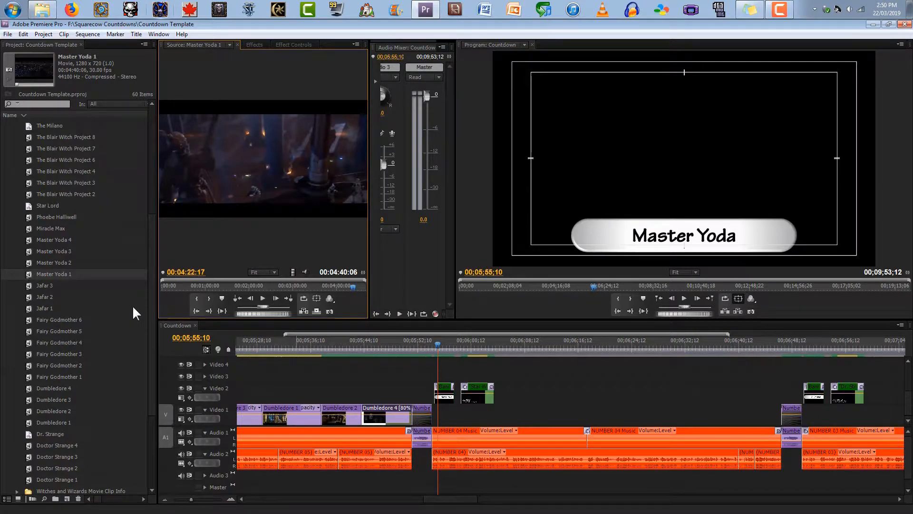
Mark a 4-second Master Yoda 1 excerpt ending at 00:04:04:29 and place it on Video 1 right after the Number 4 intro clip.
left_click_drag(178, 285, 300, 281)
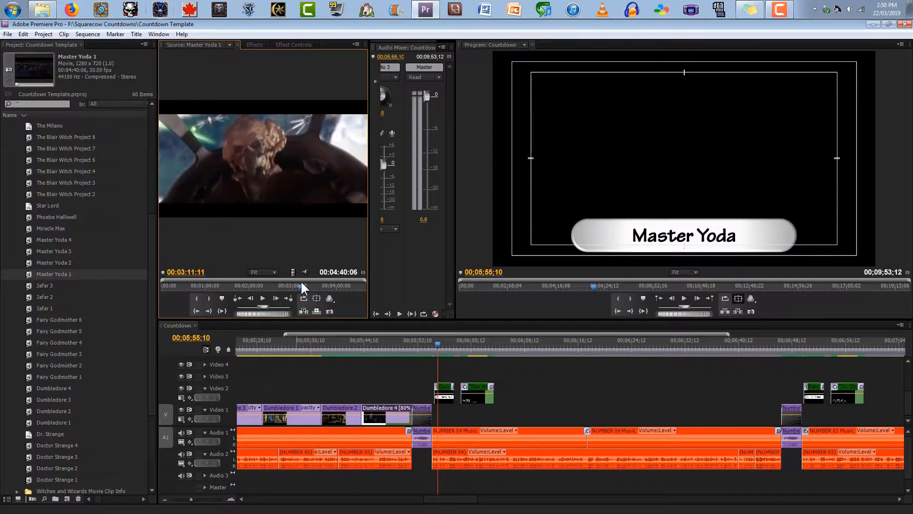
key("space")
left_click_drag(305, 286, 336, 282)
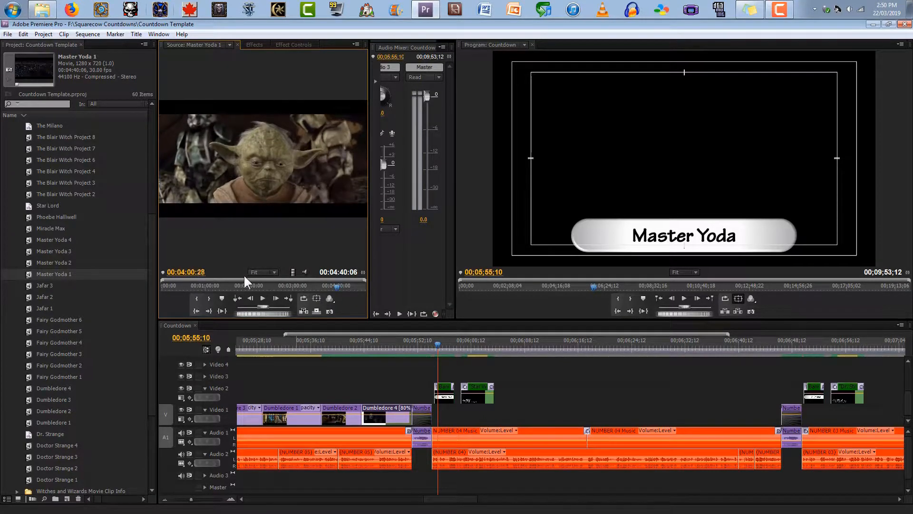
left_click(212, 299)
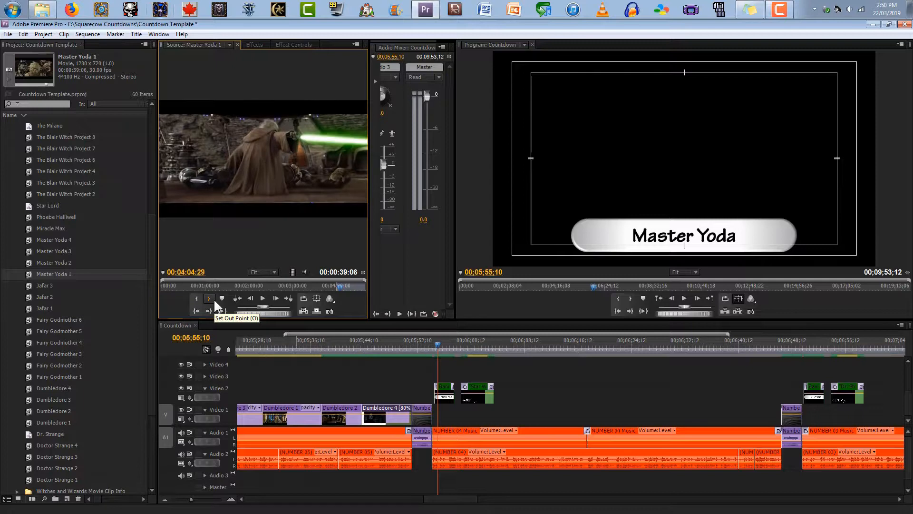
left_click(213, 299)
key("Left")
left_click(213, 298)
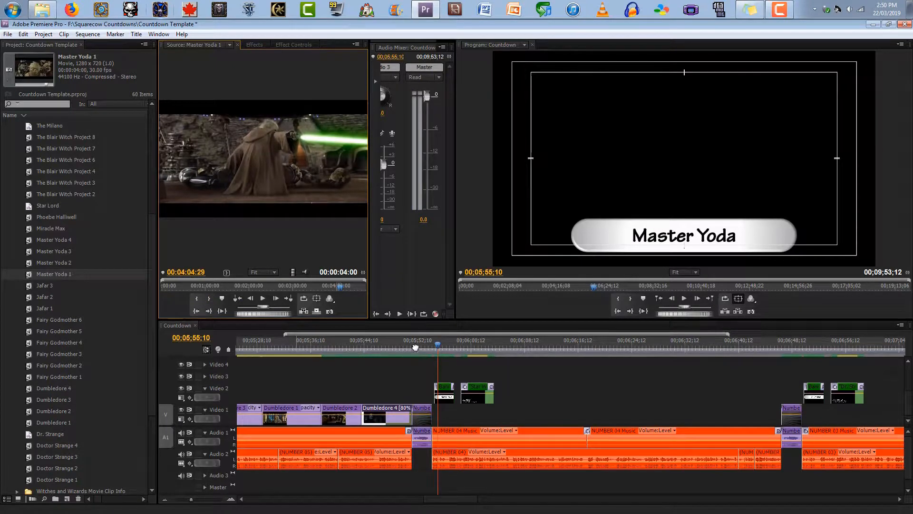
left_click_drag(415, 347, 435, 417)
mouse_move(437, 345)
left_mouse_down()
mouse_move(424, 345)
mouse_move(431, 345)
left_mouse_up()
Reduce the Master Yoda 1 clip's speed on Video 1 to 90%.
right_click(443, 407)
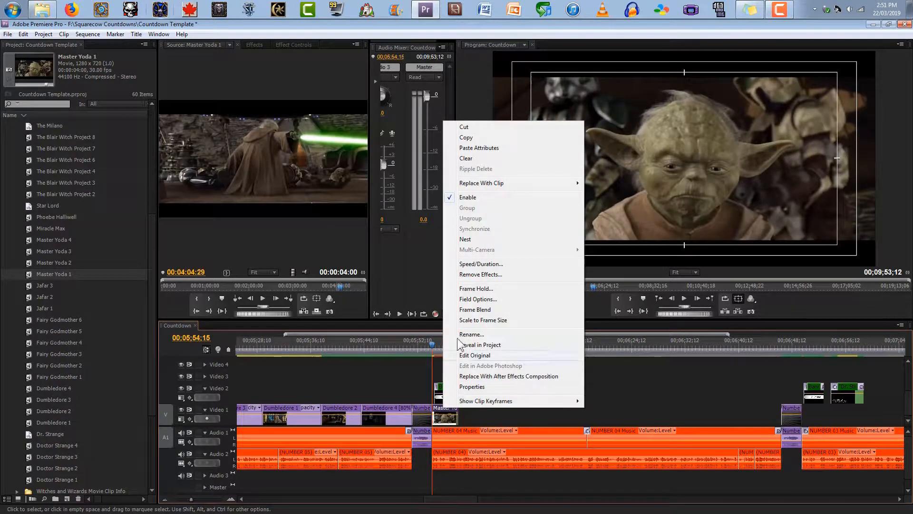
left_click(478, 265)
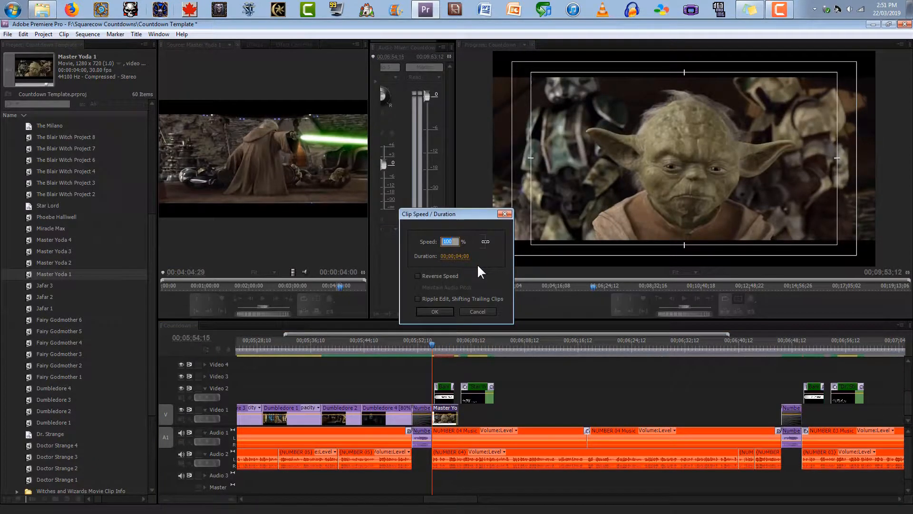
type("90")
left_click(438, 312)
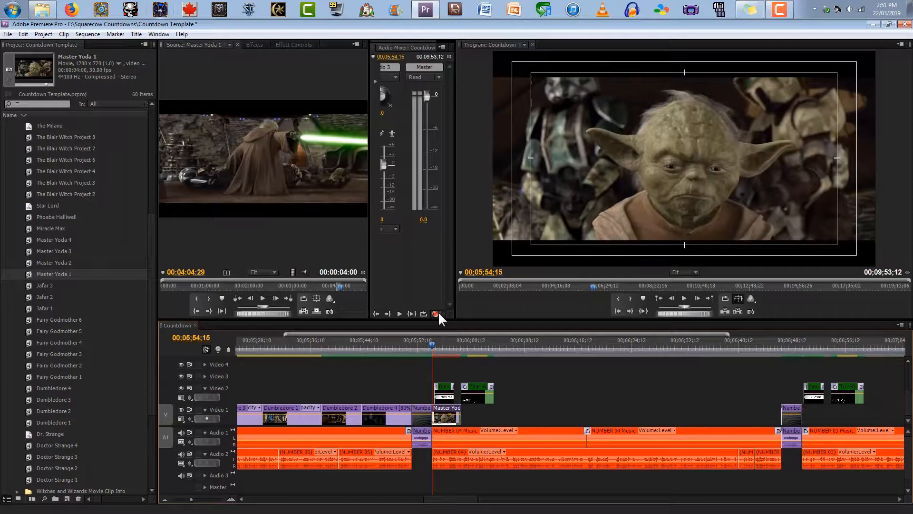
Set the Master Yoda 1 clip's speed to 80% and play the start of the Number 4 segment to 00;06;01;05.
right_click(441, 410)
left_click(473, 267)
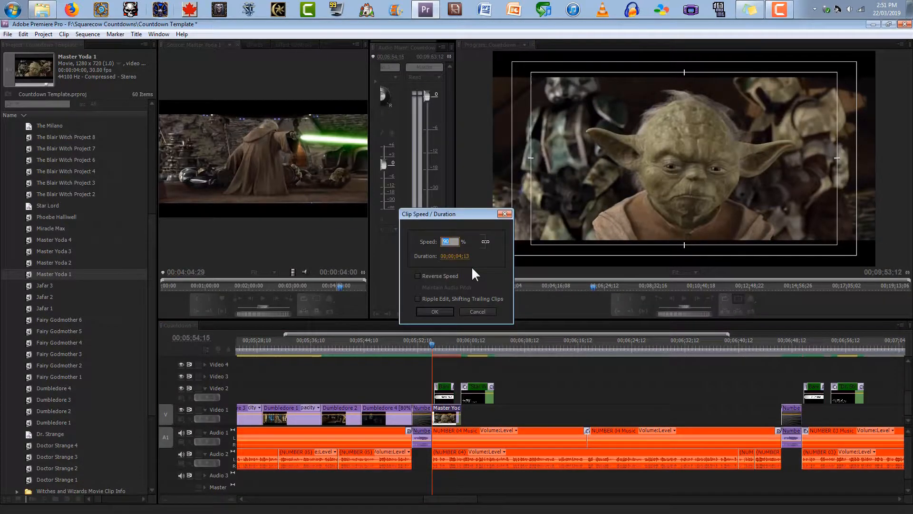
type("80")
key("Return")
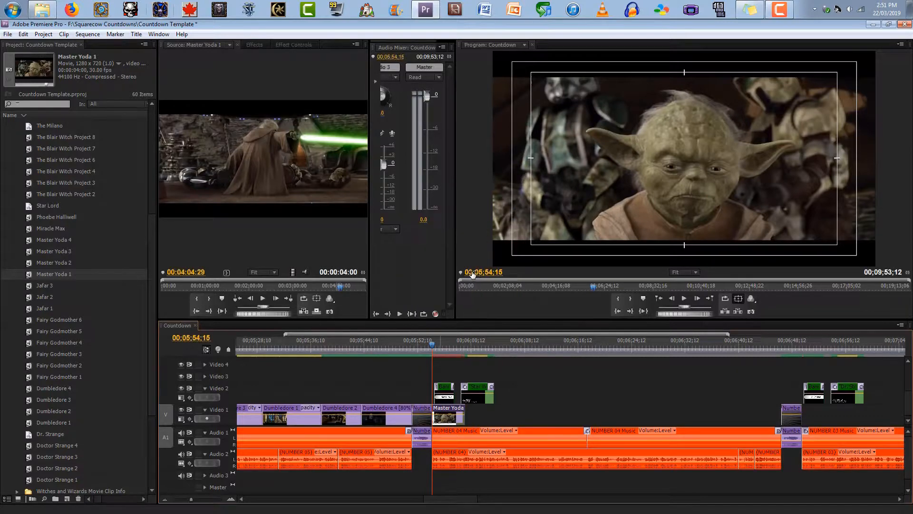
left_click(429, 341)
key("space")
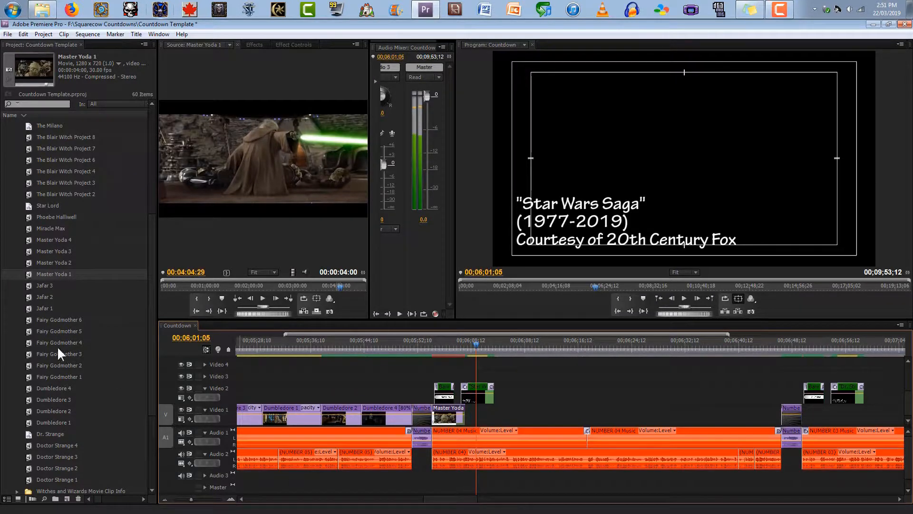
Look through the Master Yoda footage and load Master Yoda 3 in the Source Monitor.
left_click(28, 263)
left_click(31, 233)
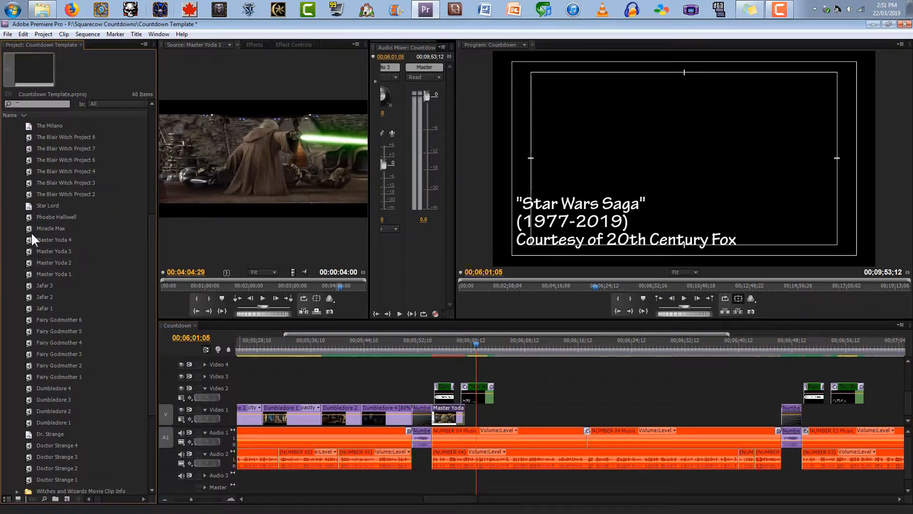
left_click(29, 236)
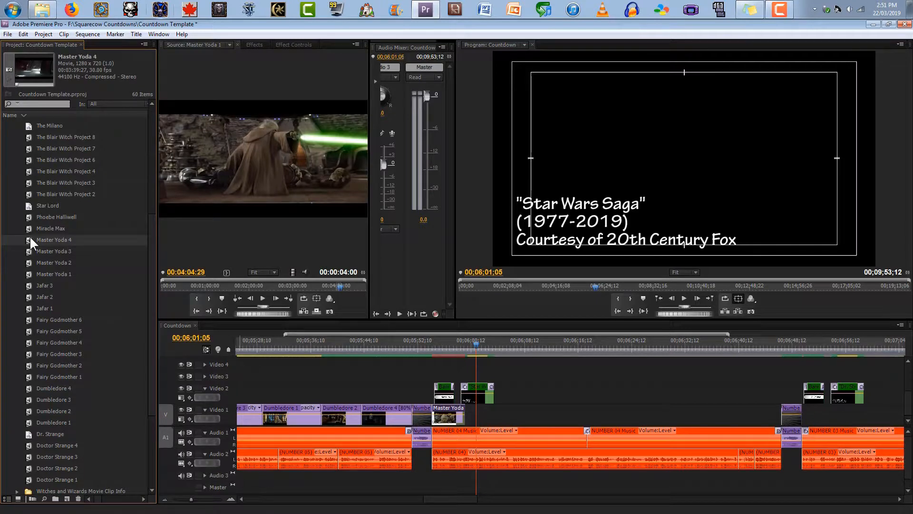
double_click(30, 239)
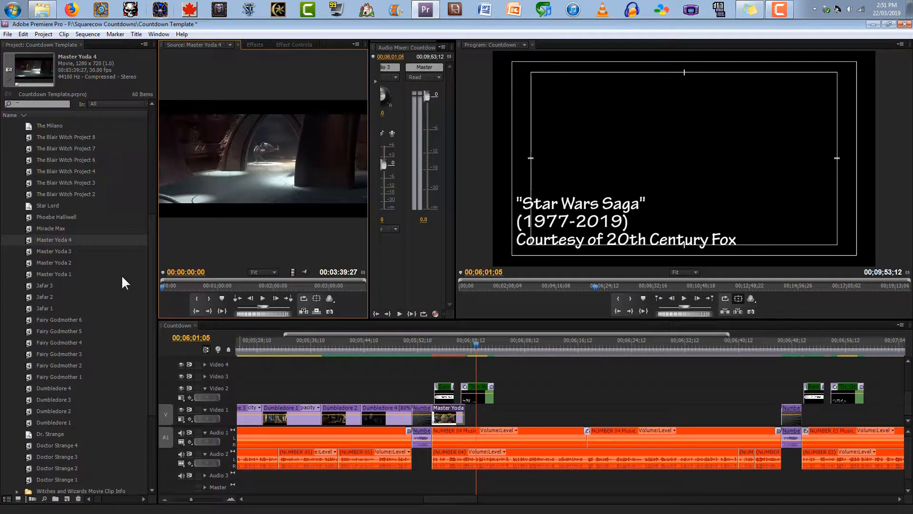
double_click(32, 252)
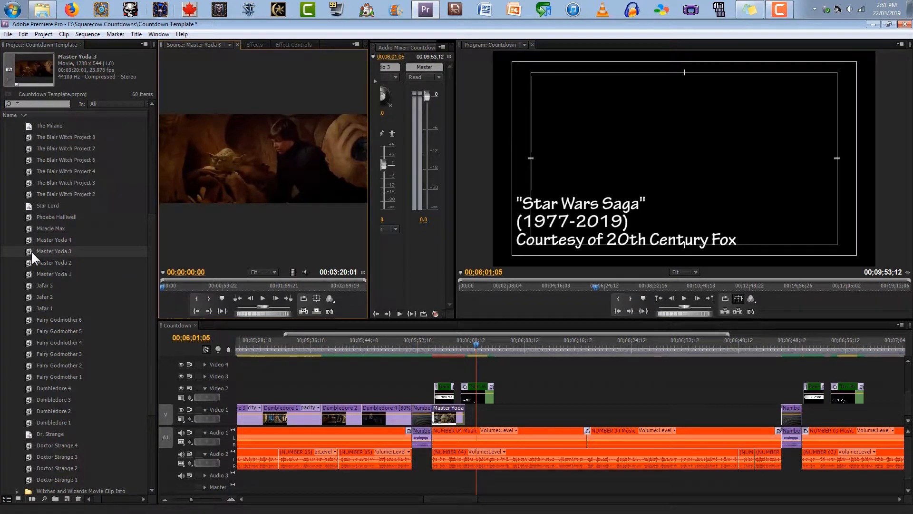
Find the start of a Yoda close-up in the Master Yoda 3 footage and cue it to 00:00:54:16.
left_click_drag(166, 287, 218, 286)
key("Left")
key("Left")
key("Left")
key("Left")
key("Left")
key("Left")
key("Left")
key("Left")
key("Left")
key("Left")
key("Left")
key("Left")
key("Left")
key("Left")
key("Left")
key("Left")
key("Left")
key("Left")
key("Left")
key("Left")
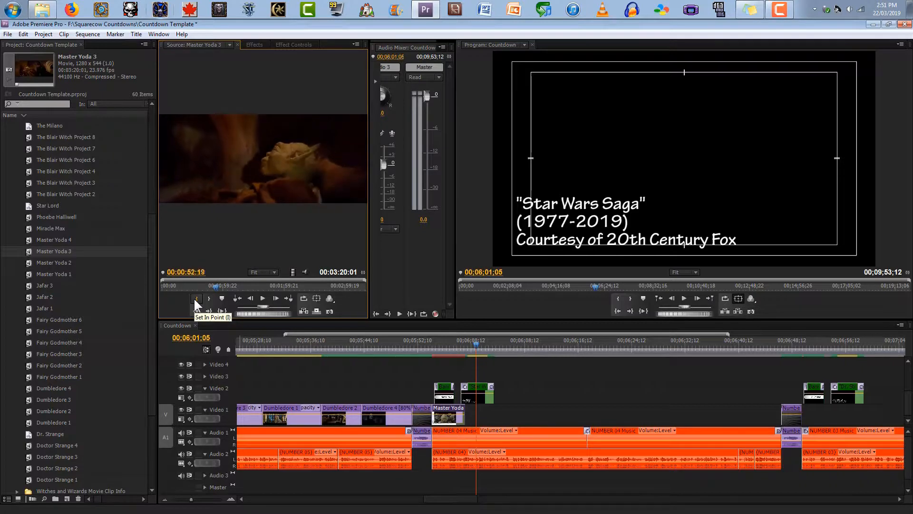
key("Left")
key("Left")
key("Left")
key("Left")
key("Left")
key("Left")
key("Left")
key("Left")
key("Left")
key("Left")
key("Right")
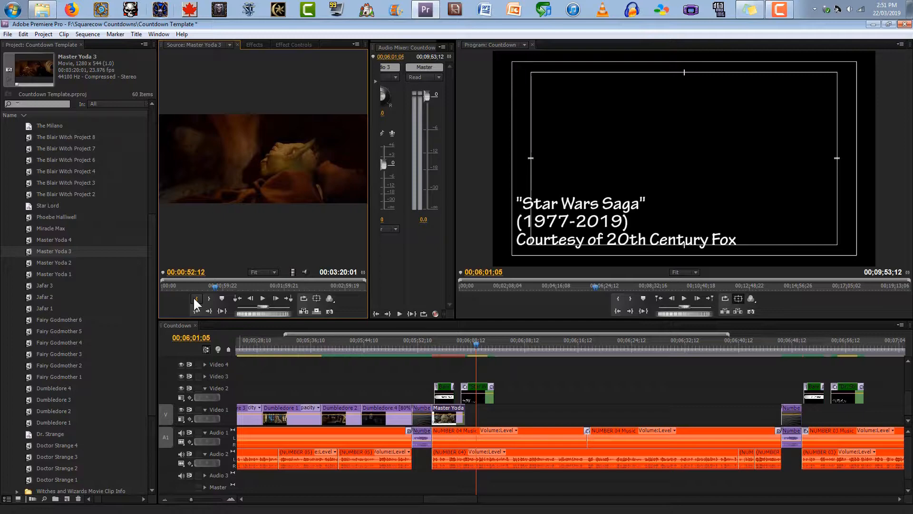
key("space")
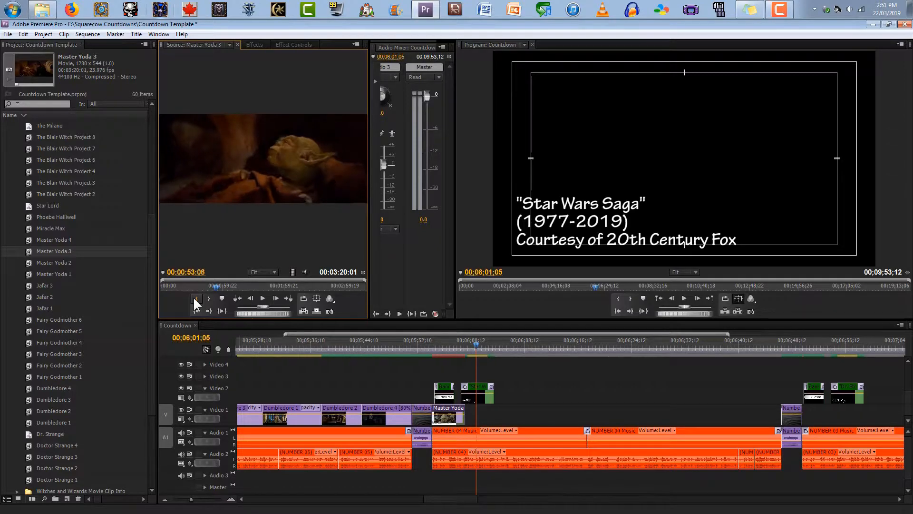
key("space")
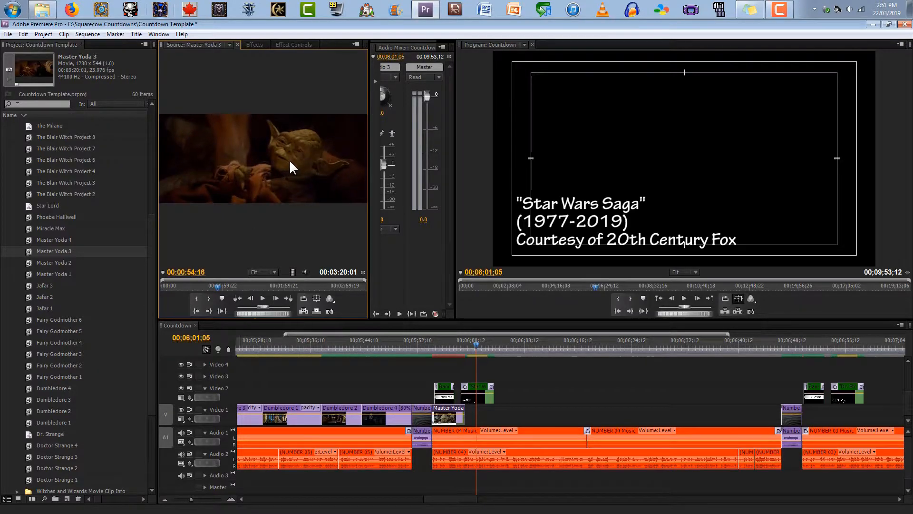
Scrub the sequence from the Master Yoda 1 clip to the end of the Star Wars Saga credit title.
left_click(446, 349)
left_click_drag(447, 352, 455, 351)
left_click_drag(443, 351, 433, 351)
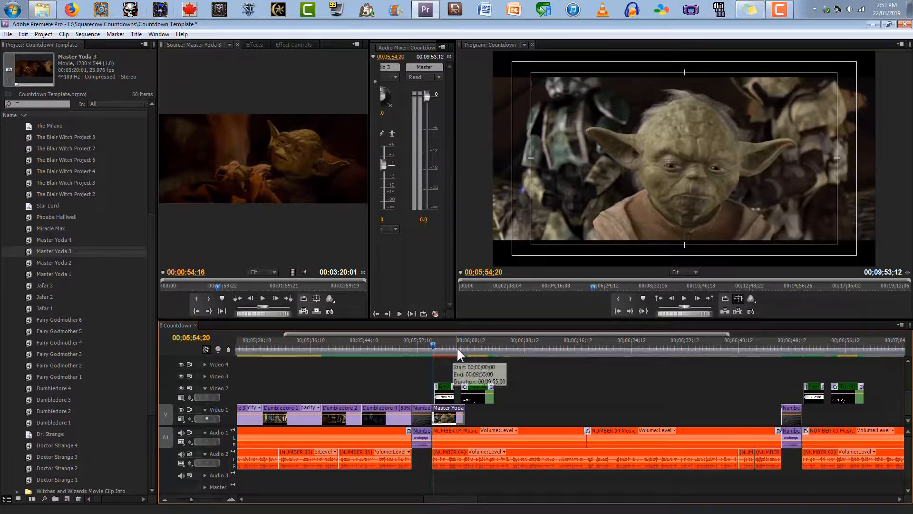
left_click_drag(458, 350, 489, 337)
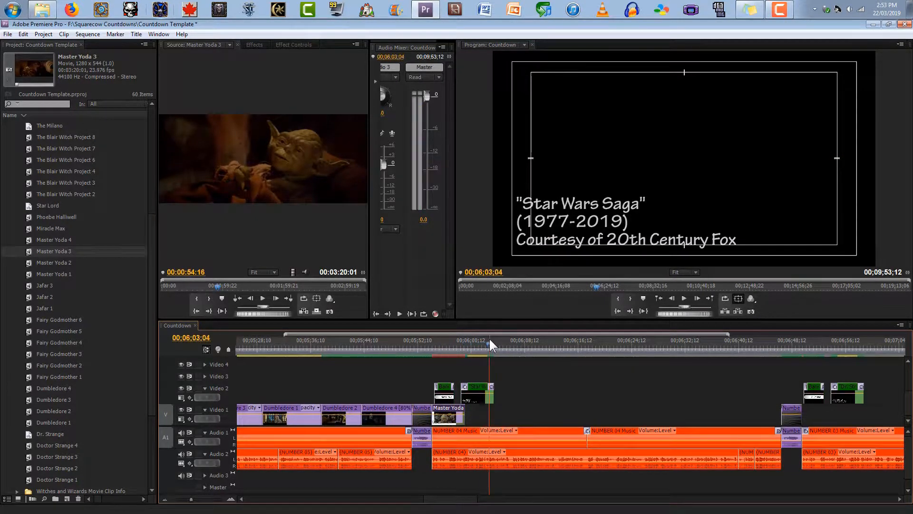
Mark a Master Yoda 3 excerpt from 00:00:54:16 to 00:01:02:01 and place it on Video 1 right after the Master Yoda 1 clip.
left_click(196, 298)
left_click(263, 298)
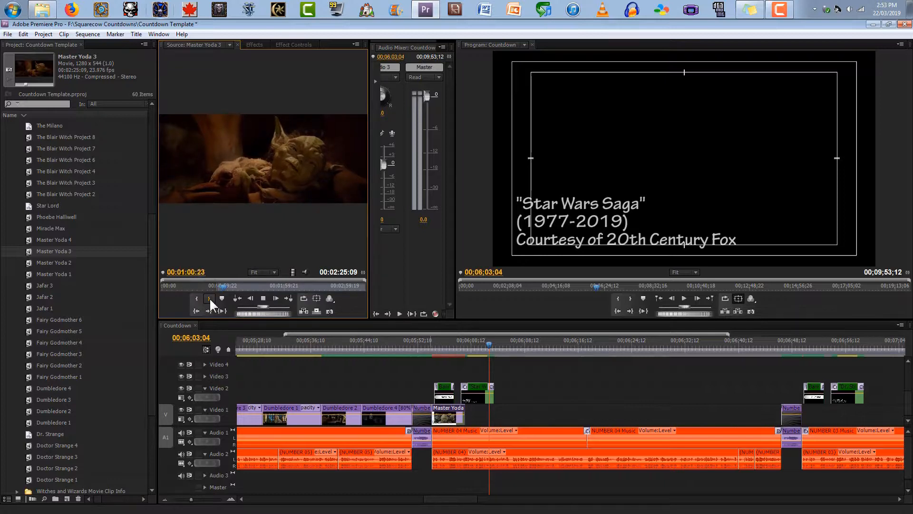
key("space")
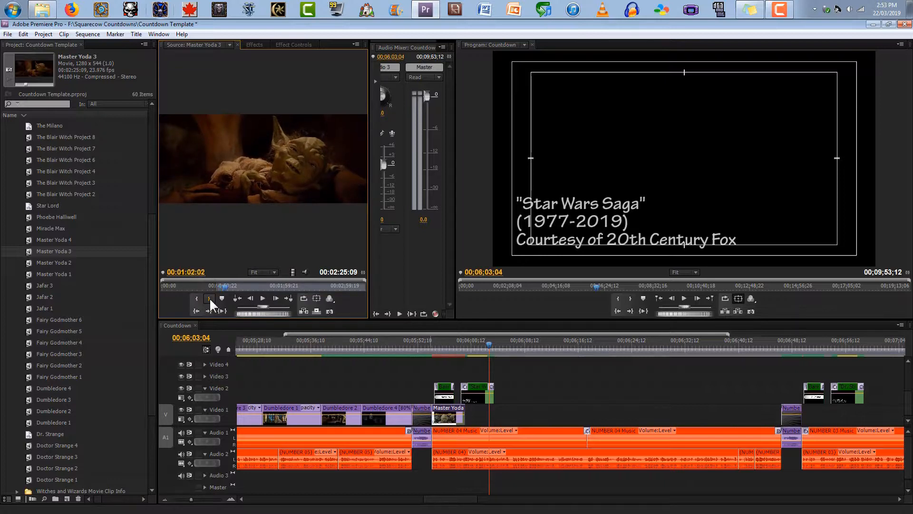
left_click(209, 298)
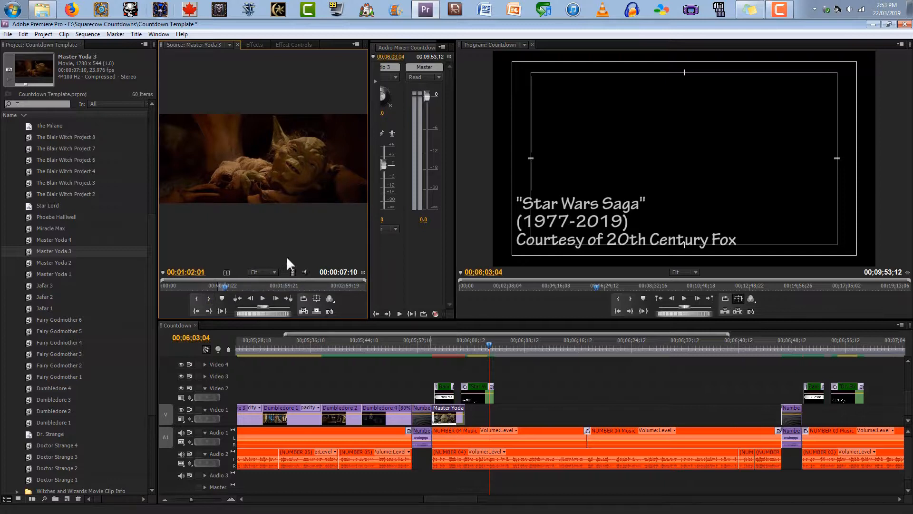
left_click_drag(293, 272, 475, 417)
Play back the cut from Master Yoda 1 to Master Yoda 3 in the sequence, stopping at 00;06;05;07.
key("space")
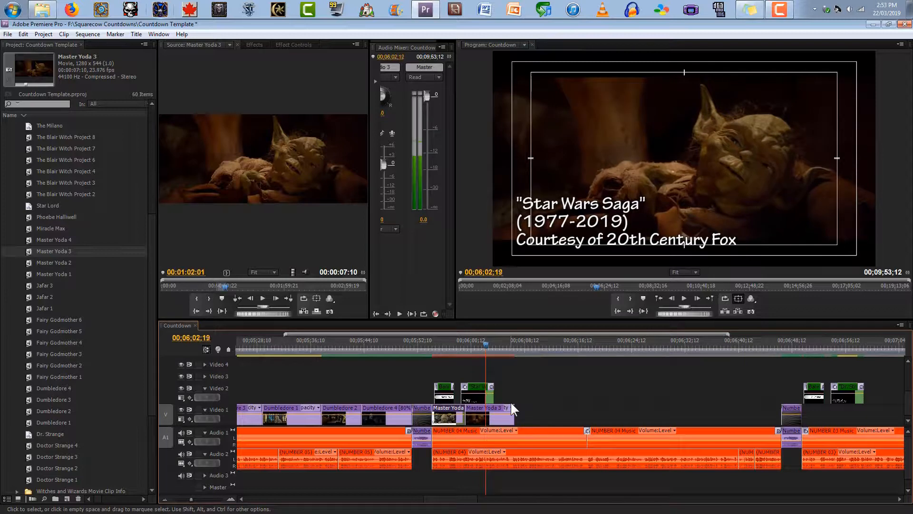
key("Left")
key("Left")
key("Left")
key("Left")
key("Left")
key("Left")
key("Left")
key("Left")
key("Left")
key("Left")
key("Left")
key("Left")
key("Left")
key("Left")
key("Left")
key("Left")
key("Left")
key("Left")
key("Left")
key("Left")
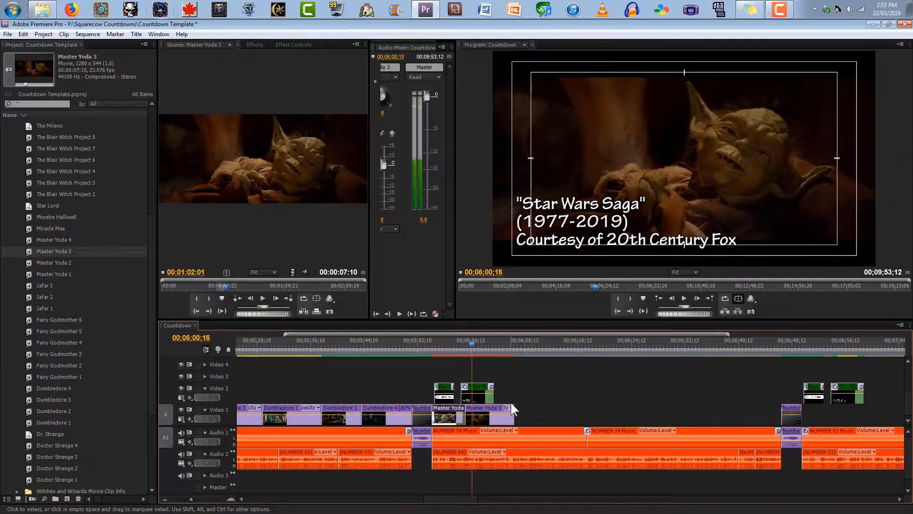
key("Left")
key("Left")
key("Left")
key("Left")
key("Left")
key("Left")
key("Left")
key("Left")
key("Left")
key("Left")
key("Left")
key("Left")
key("Left")
key("Left")
key("Left")
key("Left")
key("Left")
key("Left")
key("Left")
key("Left")
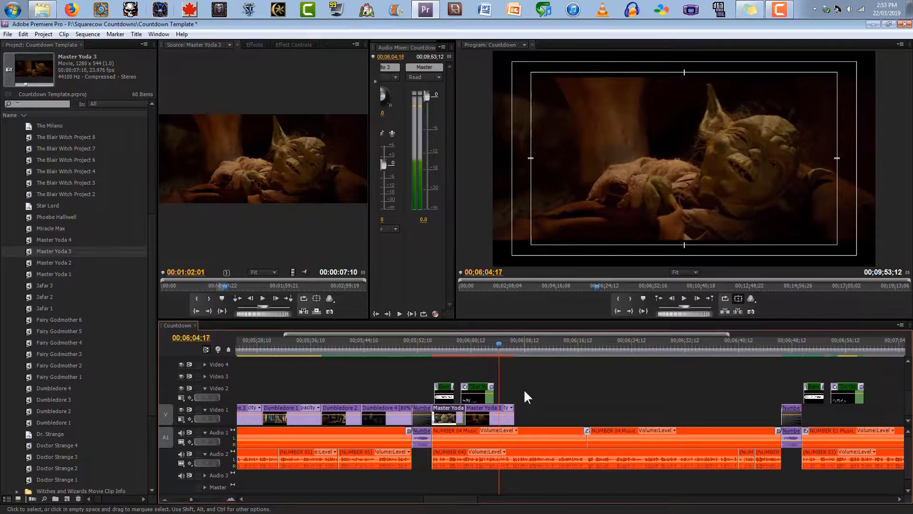
key("space")
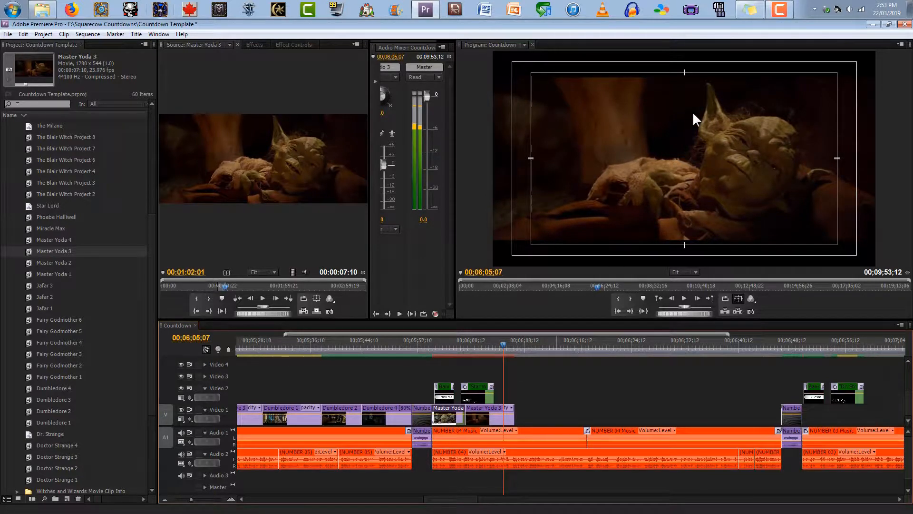
Check the Master Yoda 1 clip's details on Video 1 and scrub the Master Yoda 3 clip to 00;06;04;27.
left_click(483, 410)
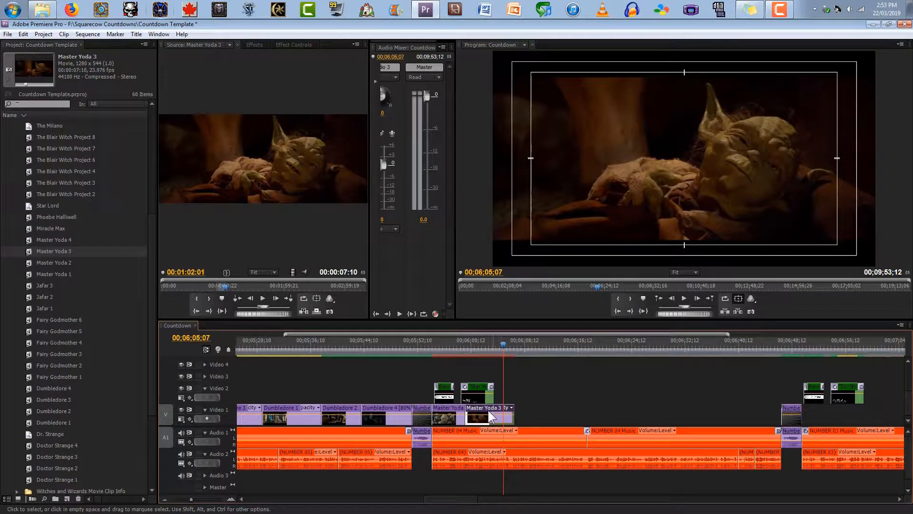
left_click(448, 413)
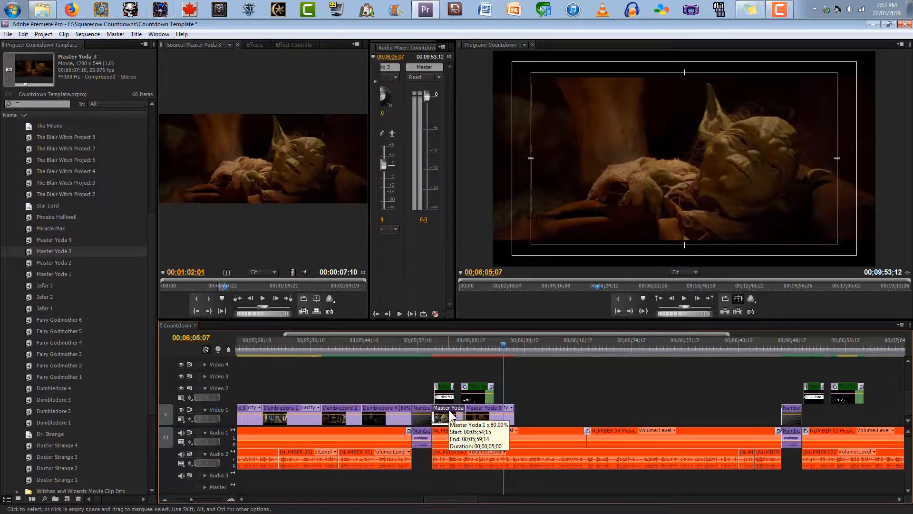
left_click(486, 350)
left_click_drag(486, 350, 492, 349)
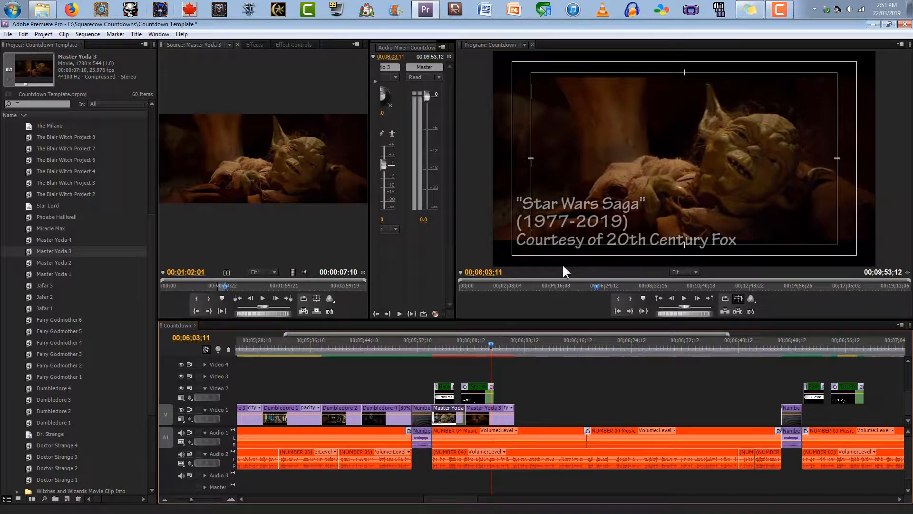
left_click_drag(493, 347, 503, 344)
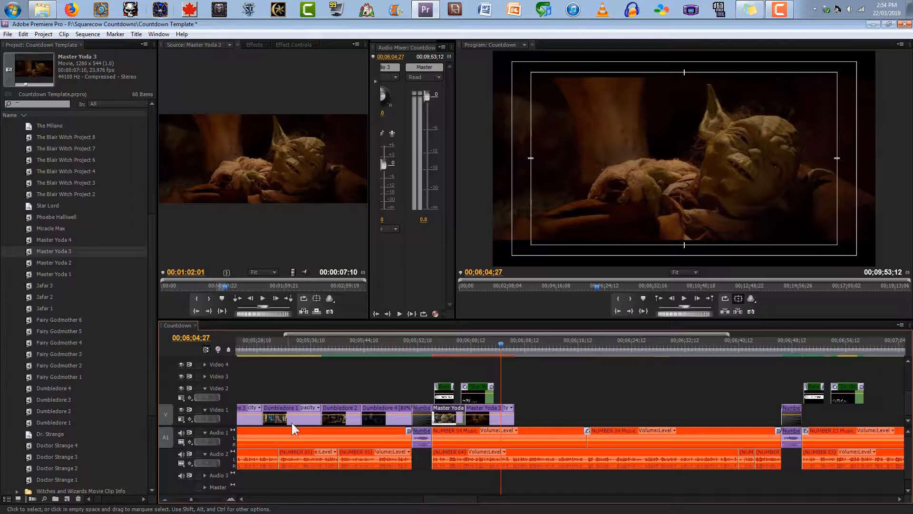
Load the Master Yoda 1 footage in the Source Monitor again and scrub it to about 00:02:46:18.
left_click(31, 238)
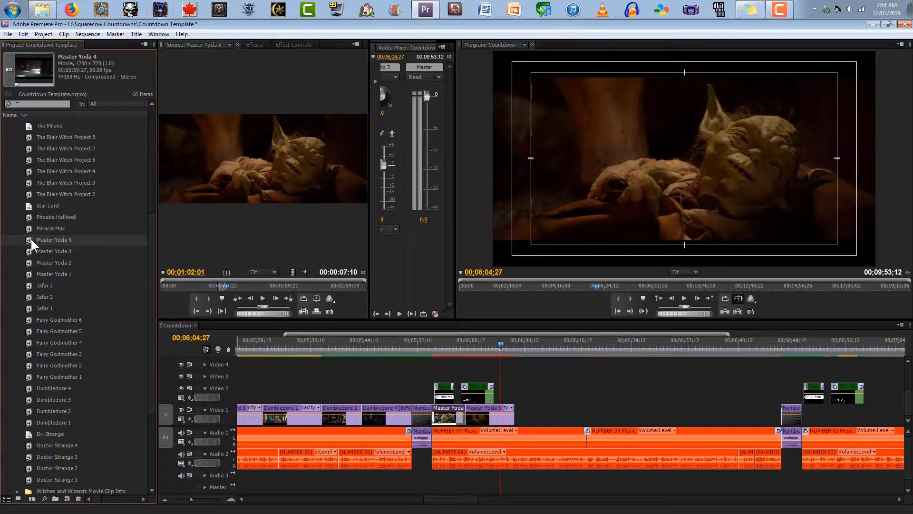
left_click(30, 262)
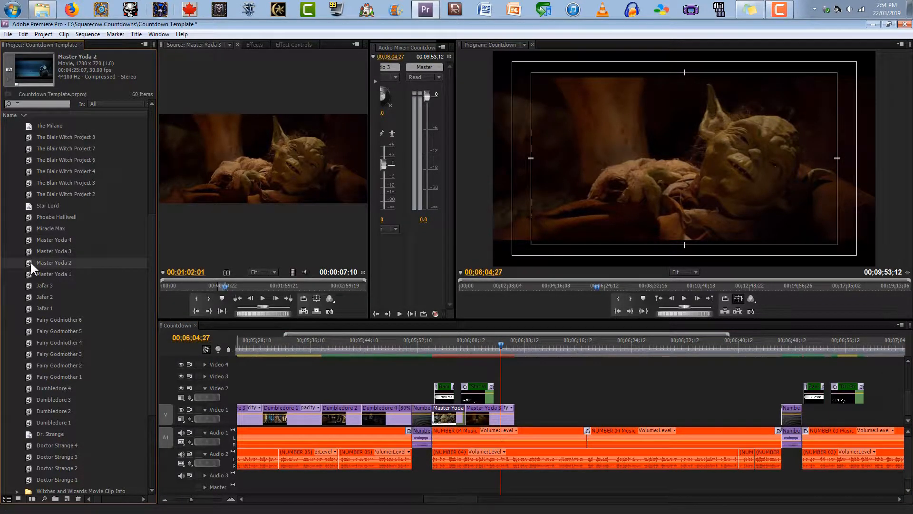
left_click(31, 273)
double_click(32, 273)
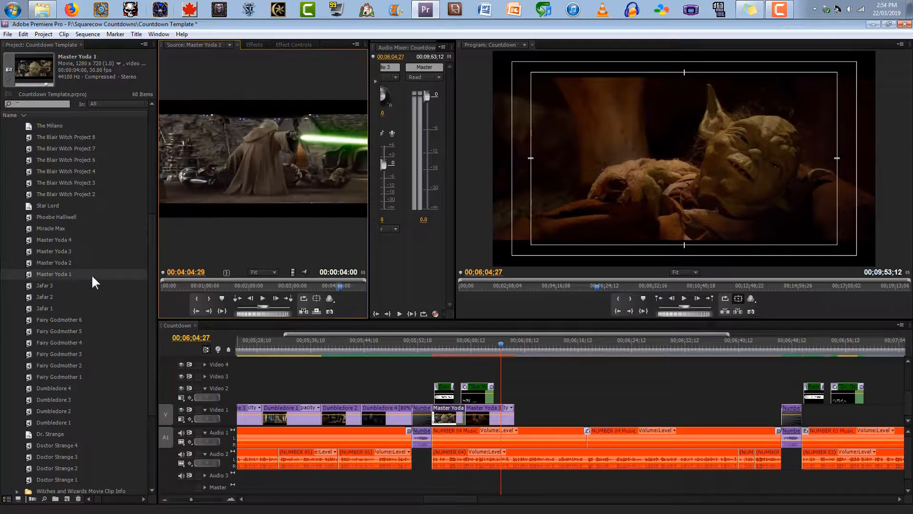
left_click_drag(254, 280, 215, 288)
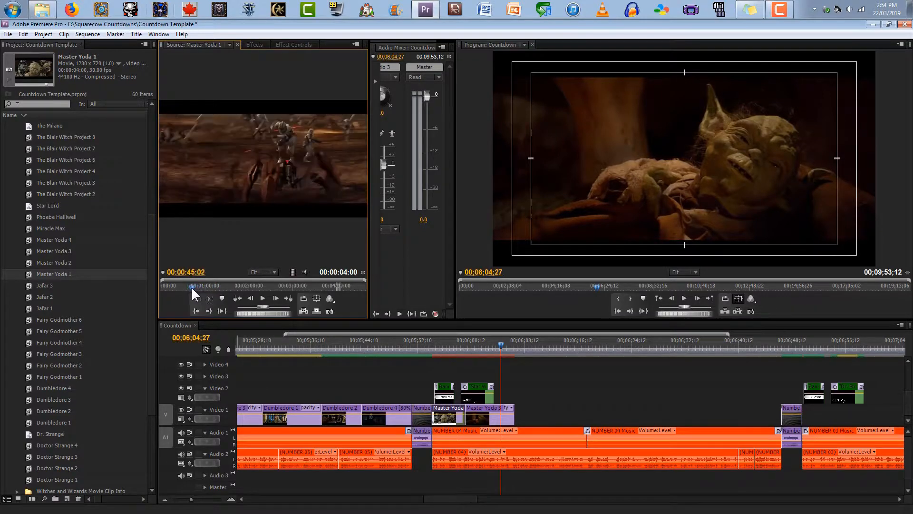
mouse_move(176, 287)
left_mouse_down()
mouse_move(150, 286)
mouse_move(164, 286)
left_mouse_up()
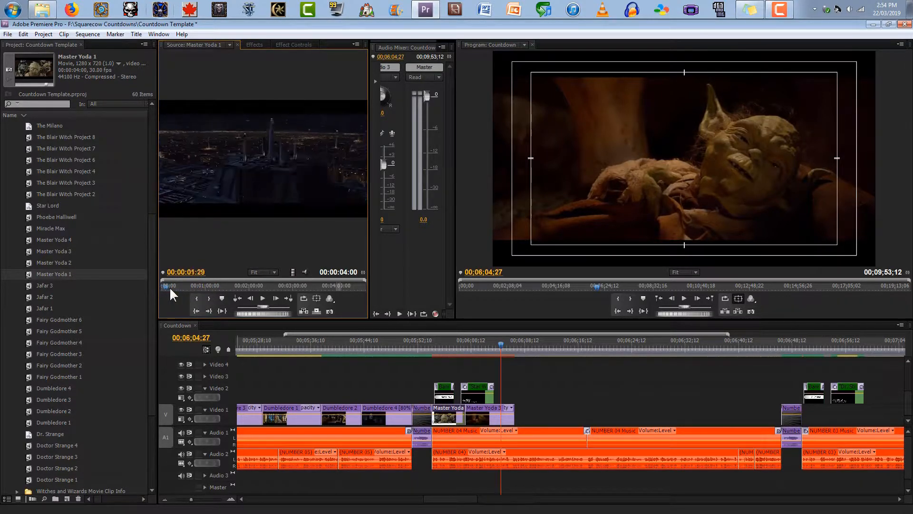
left_click_drag(219, 287, 284, 283)
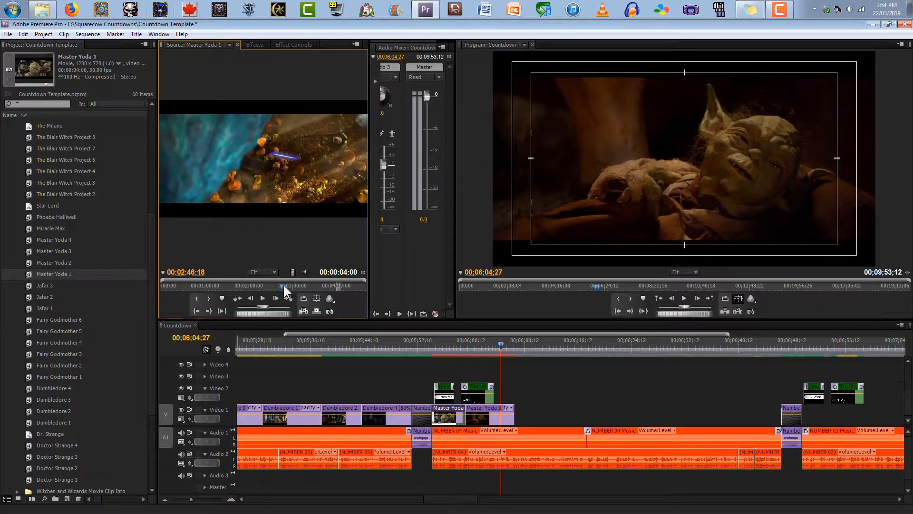
Step to the first frame of the shot of Yoda walking and mark the In point at 00:02:49:19.
key("space")
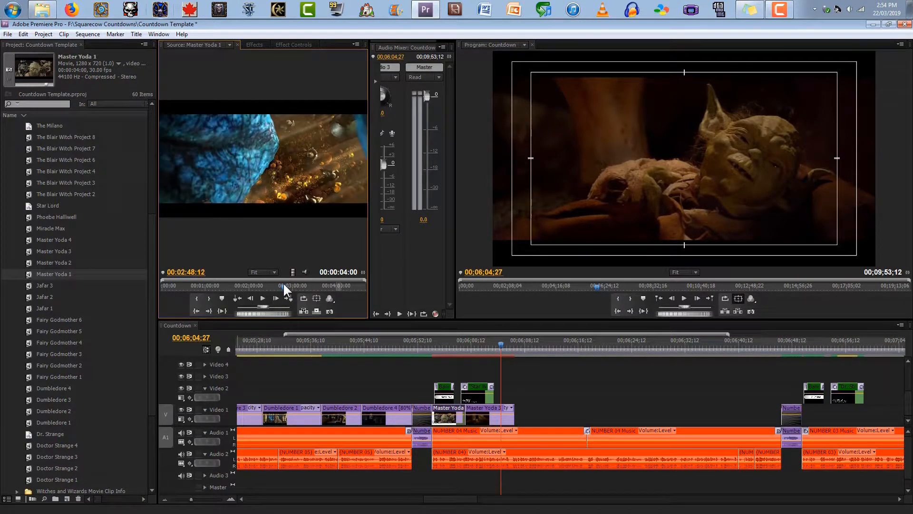
key("Left")
key("Left")
key("Left")
key("Left")
key("Left")
key("Left")
key("Left")
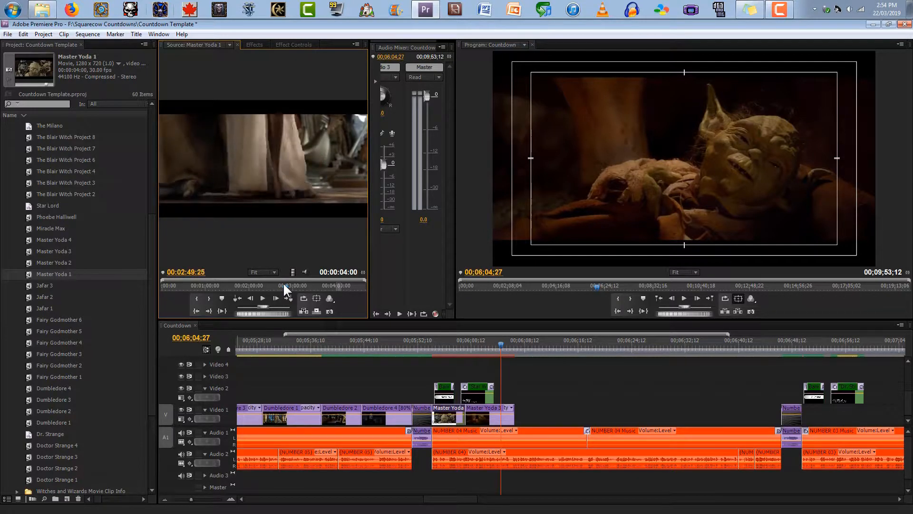
key("Left")
key("Left")
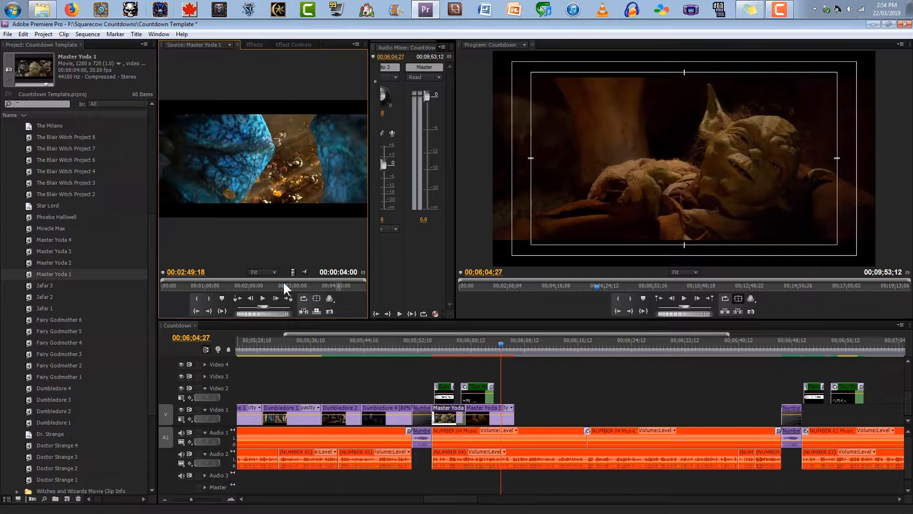
left_click(199, 298)
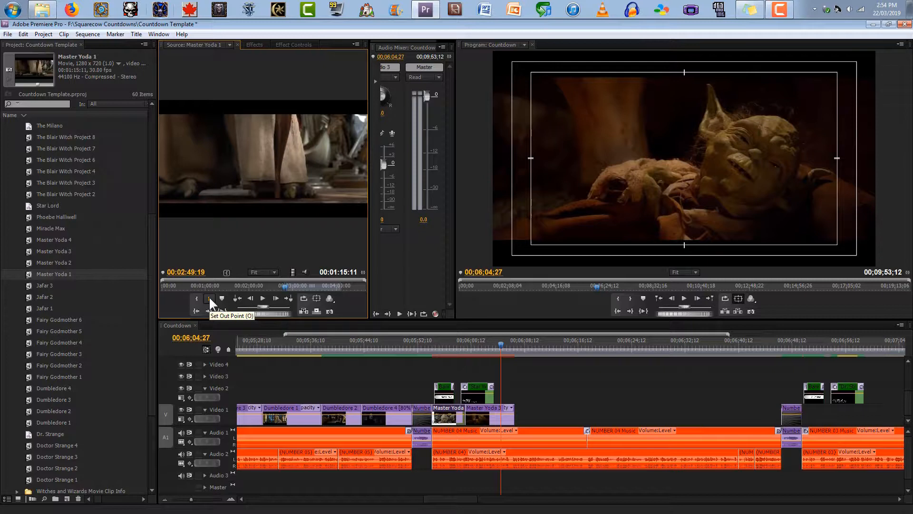
Mark the Out point at 00:02:59:17, place the Master Yoda 1 excerpt on Video 1 right after Master Yoda 3, and play the cut.
key("space")
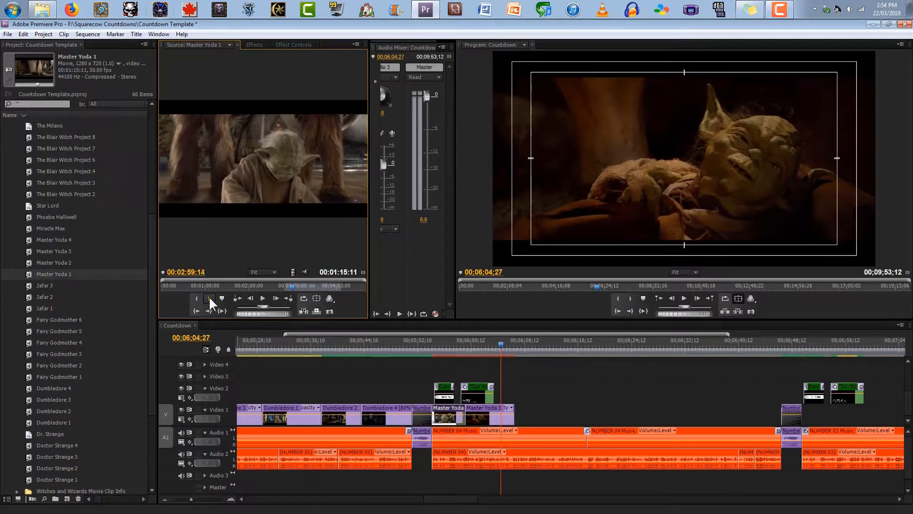
left_click(209, 296)
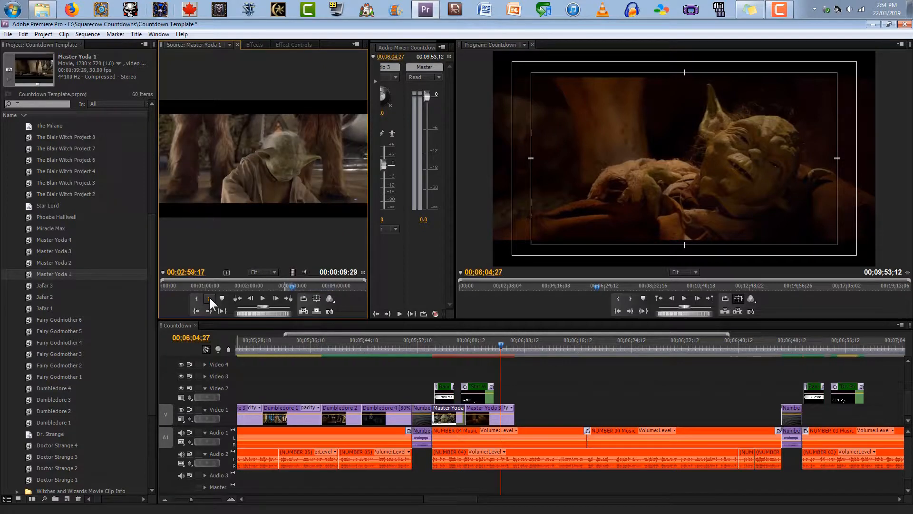
key("Right")
left_click(209, 295)
key("Left")
left_click(209, 296)
left_click_drag(294, 271, 522, 412)
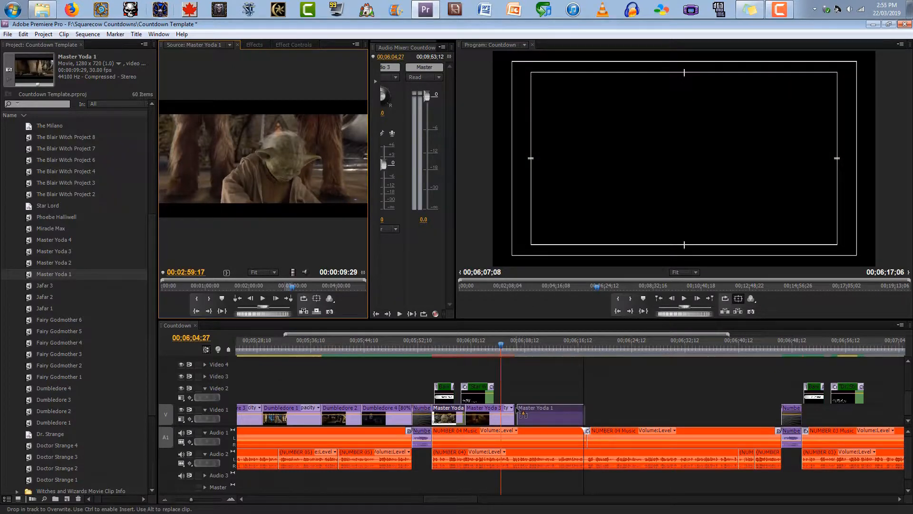
left_click_drag(538, 350, 510, 346)
key("space")
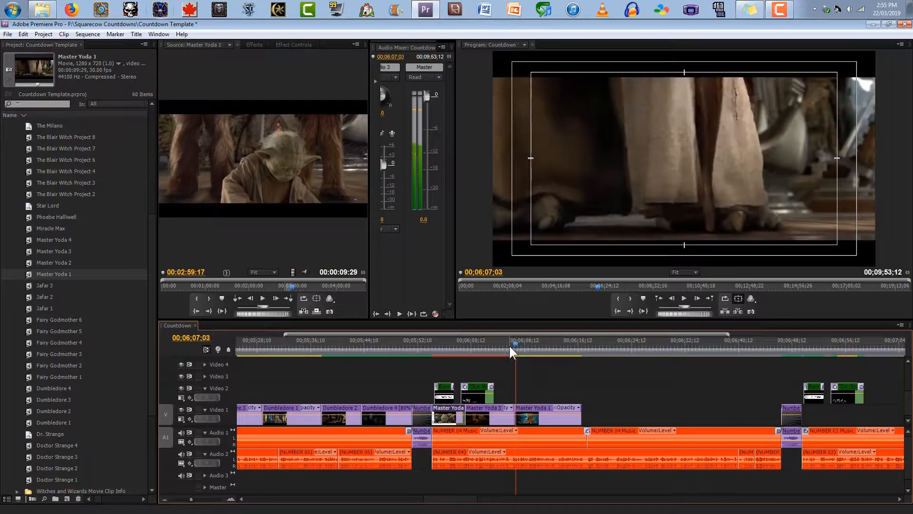
Step frame by frame around the cut from Master Yoda 3 to Master Yoda 1, stopping on the stray frame at 00;06;06;29.
key("Left")
key("Left")
key("Left")
key("Left")
key("Left")
key("Left")
key("Left")
key("Left")
key("Left")
key("Left")
key("Left")
key("Left")
key("Left")
key("Left")
key("Left")
key("Left")
key("Left")
key("Left")
key("Left")
key("Left")
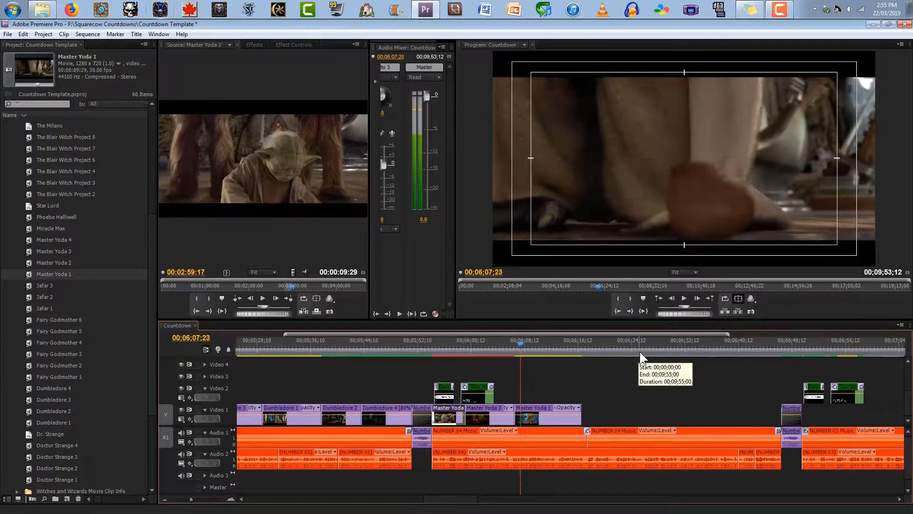
key("Left")
key("Left")
key("Left")
key("Left")
key("Left")
key("Left")
key("Left")
key("Left")
key("Left")
key("Right")
key("Right")
key("Right")
key("Right")
key("Right")
key("Right")
key("Right")
key("Right")
key("Right")
key("Left")
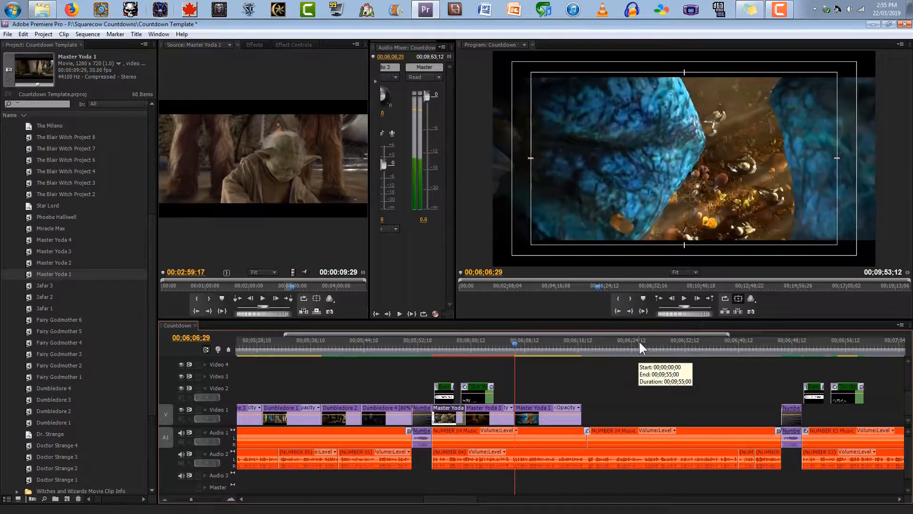
Trim the stray blue frames off the start of the Master Yoda 1 clip and move it back against Master Yoda 3.
left_click(231, 499)
left_click(231, 499)
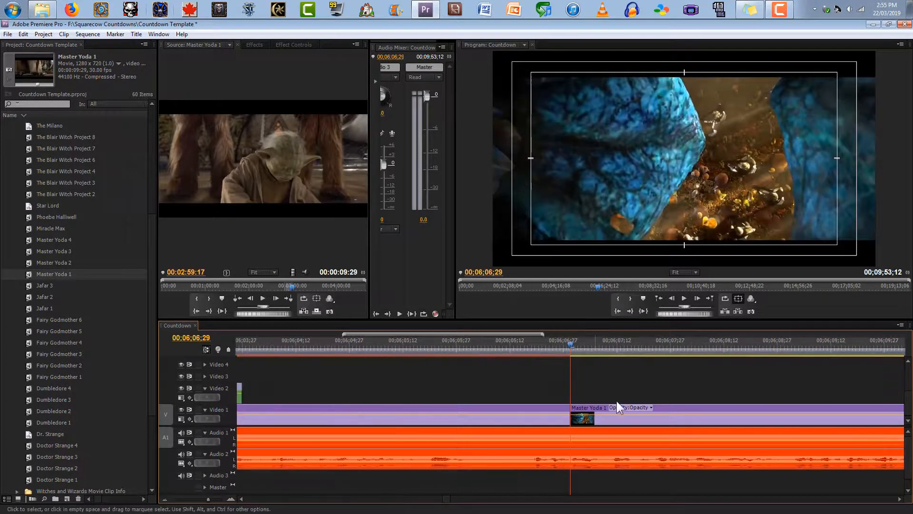
left_click_drag(574, 408, 582, 408)
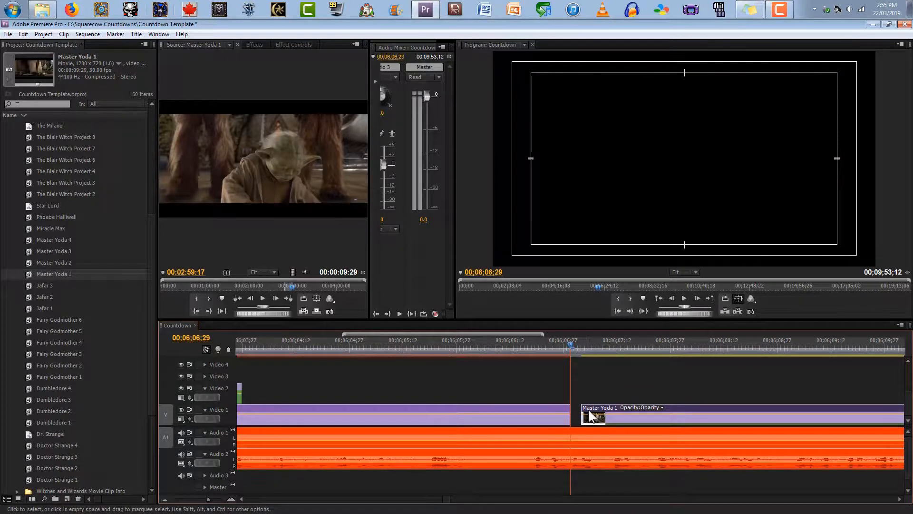
mouse_move(590, 415)
left_mouse_down()
mouse_move(574, 409)
mouse_move(589, 408)
mouse_move(583, 423)
left_mouse_up()
Play the cut into the Master Yoda 1 clip and trim that clip's end to 00;06;13;04.
left_click(231, 499)
left_click(165, 497)
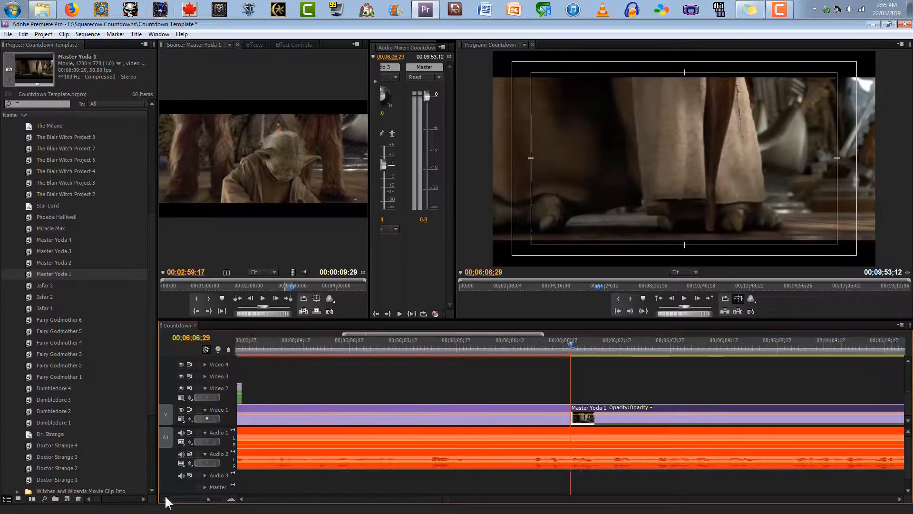
left_click(165, 498)
left_click(166, 498)
left_click_drag(601, 347, 568, 352)
key("space")
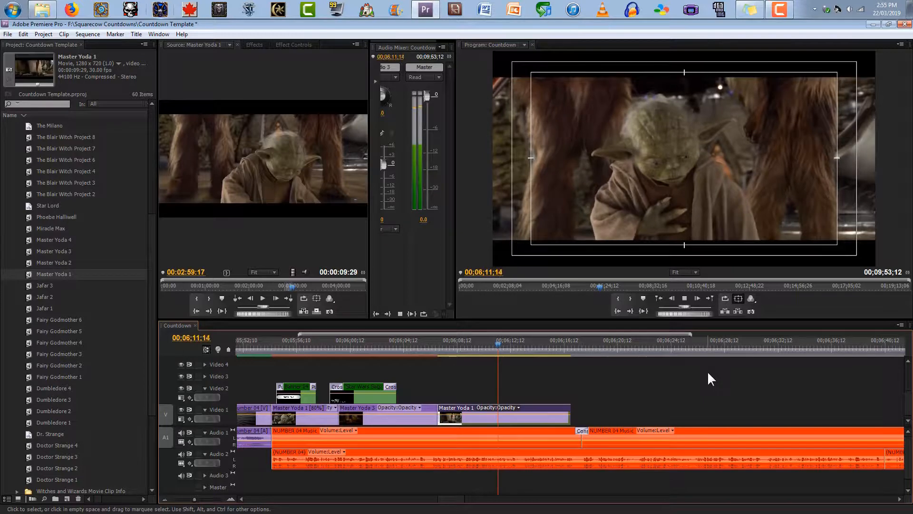
key("space")
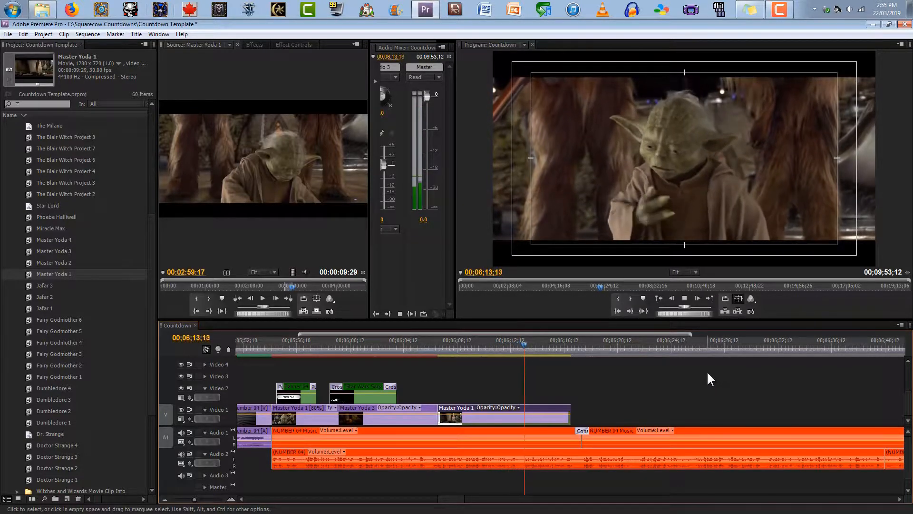
key("Left")
key("Left")
key("Left")
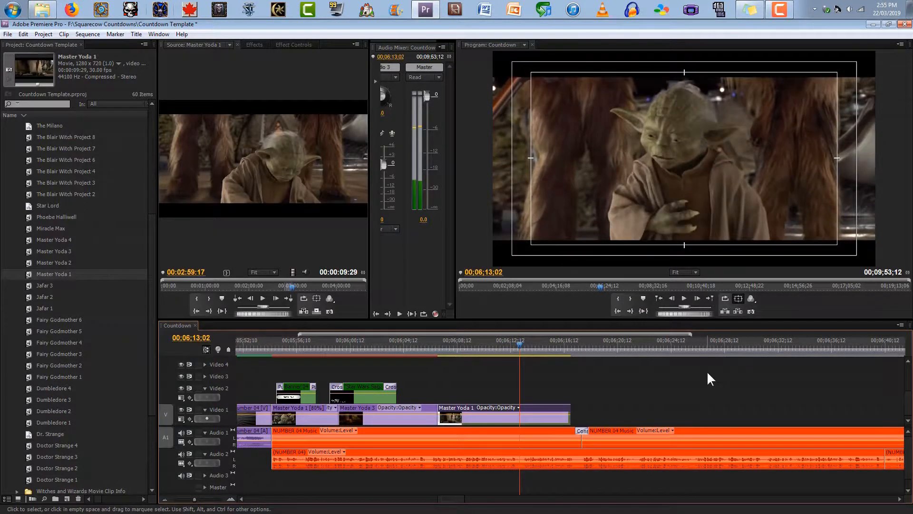
key("Right")
left_click_drag(570, 410, 520, 413)
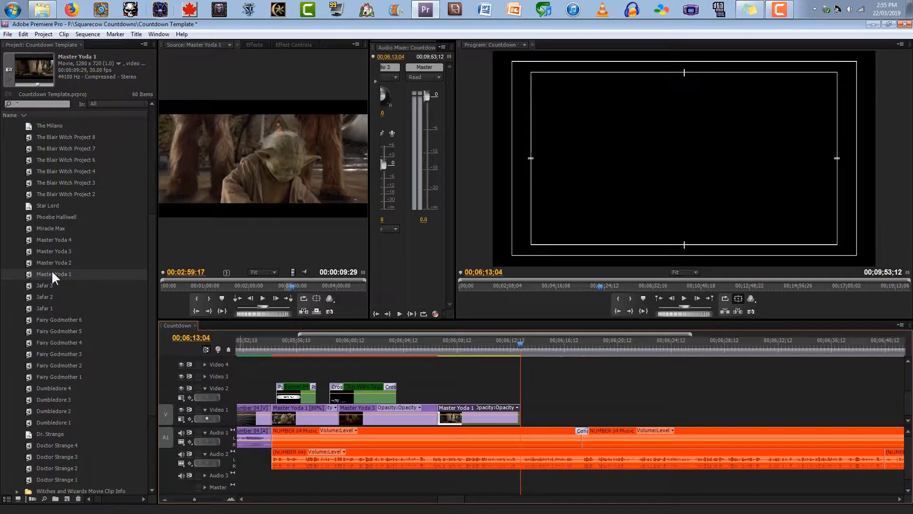
Load the Master Yoda 2 footage in the Source Monitor and mark a 15-second excerpt ending at 00:03:24:29.
left_click(33, 263)
double_click(32, 262)
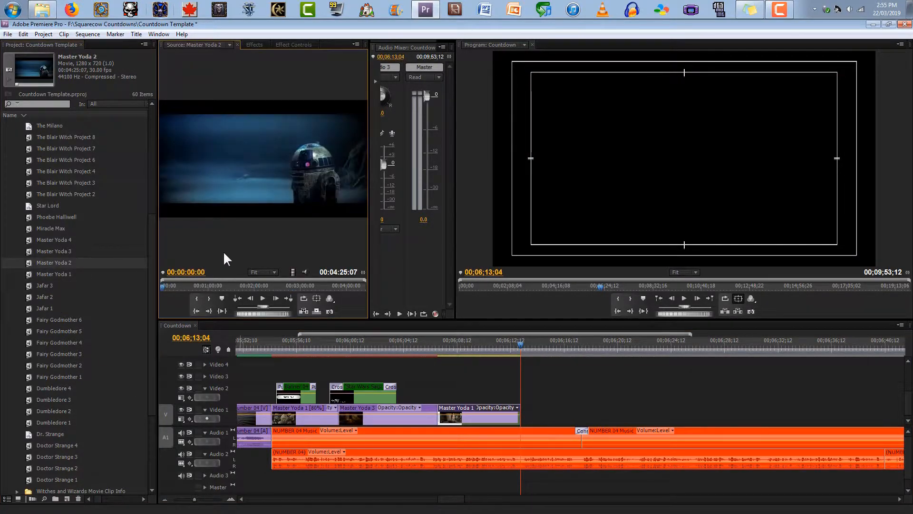
left_click_drag(164, 284, 309, 273)
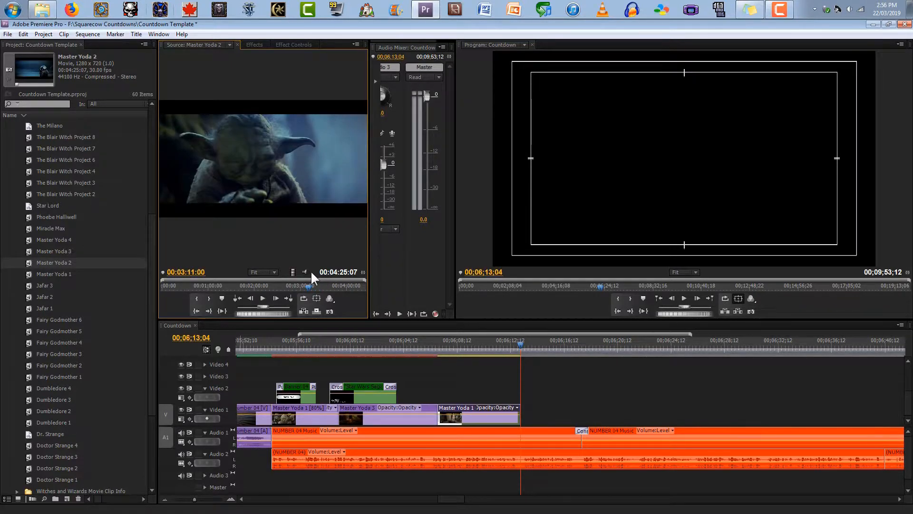
left_click(201, 298)
key("Right")
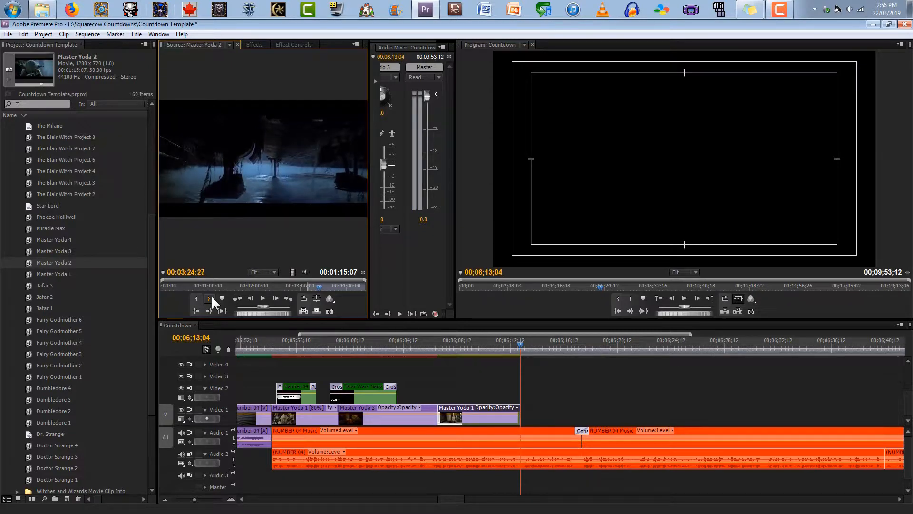
left_click(209, 298)
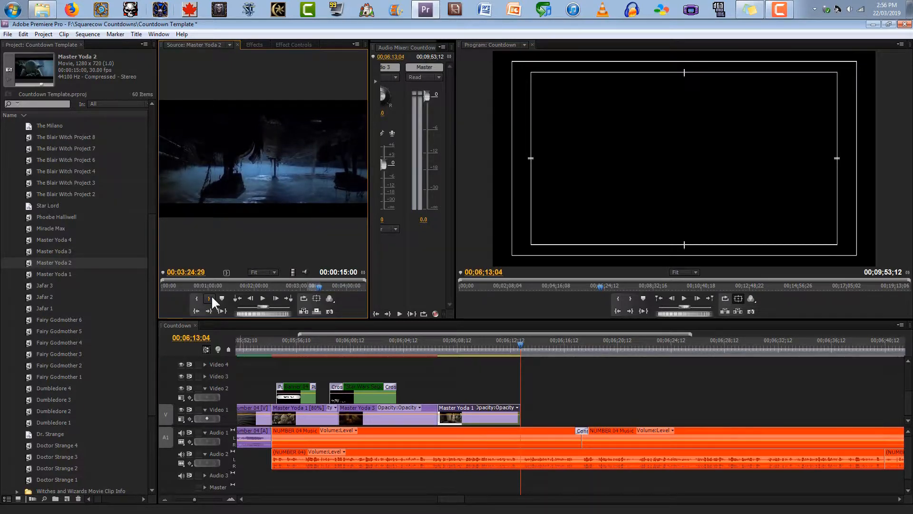
Place the Master Yoda 2 excerpt on Video 1 right after Master Yoda 1 and play it.
left_click_drag(307, 275, 546, 386)
key("space")
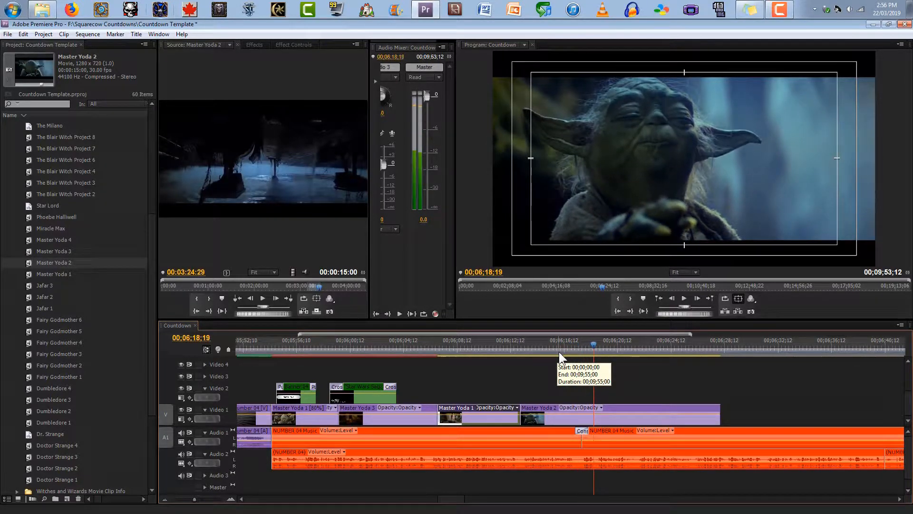
left_click(559, 352)
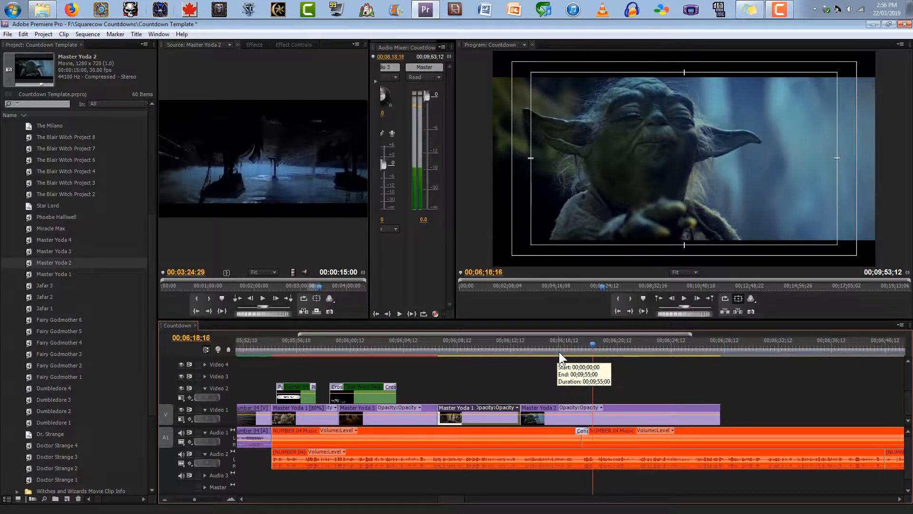
Trim the start of the Master Yoda 2 clip to the frame at 00;06;15;00 and move it back against Master Yoda 1.
left_click(554, 345)
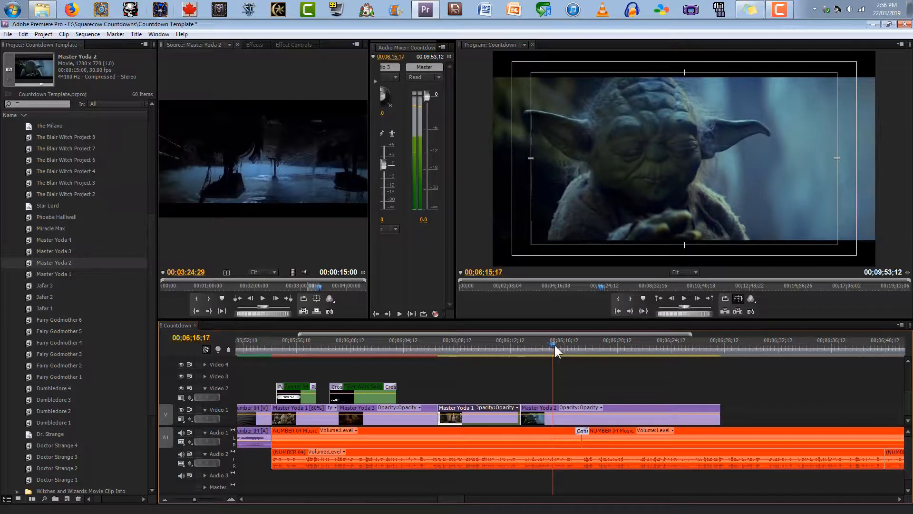
key("Left")
key("Left")
key("Left")
key("Left")
key("Left")
key("Left")
key("Left")
key("Left")
key("Left")
key("Left")
key("Left")
key("Left")
key("Left")
key("Left")
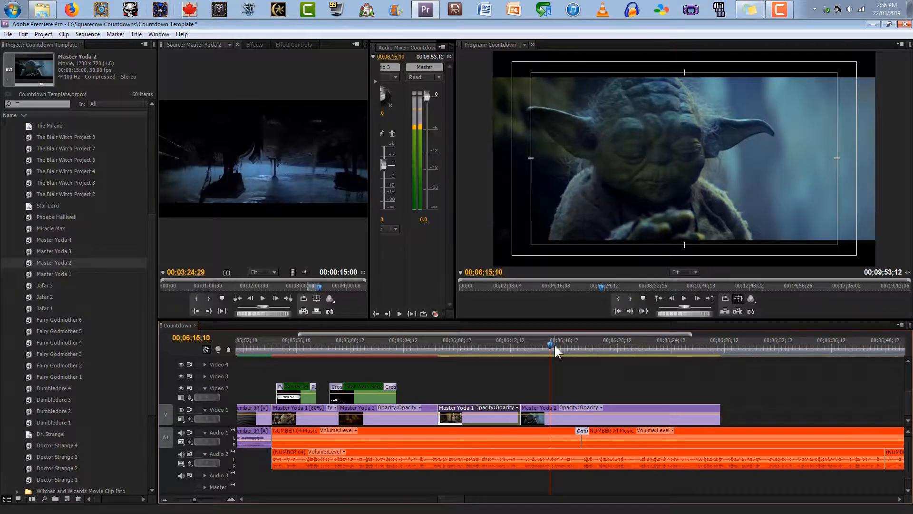
key("shift+Left")
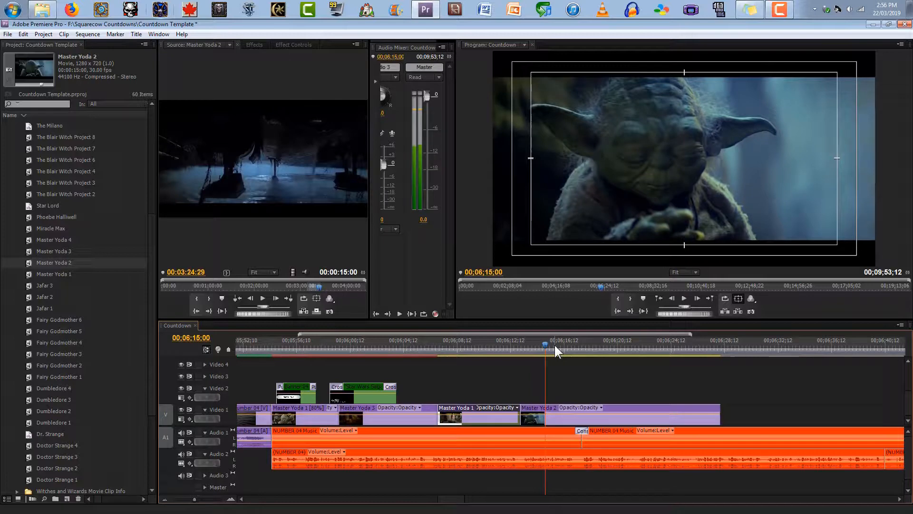
mouse_move(523, 410)
left_mouse_down()
mouse_move(551, 409)
mouse_move(530, 405)
left_mouse_up()
Play the cut into Master Yoda 2 and split that clip at 00;06;15;13.
left_click_drag(525, 345, 518, 348)
key("space")
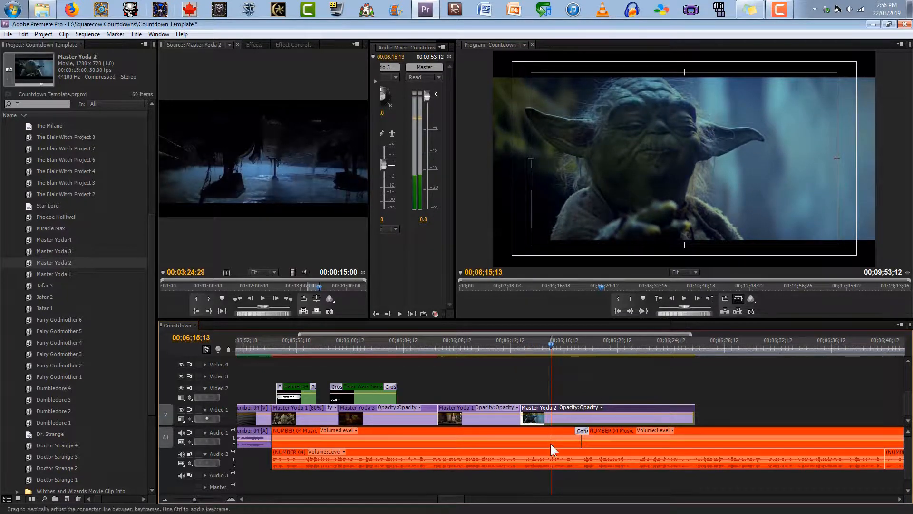
key("ctrl+k")
Trim the second Master Yoda 2 piece to start at 00;06;21;29, move it against the first piece, and play the cut.
key("space")
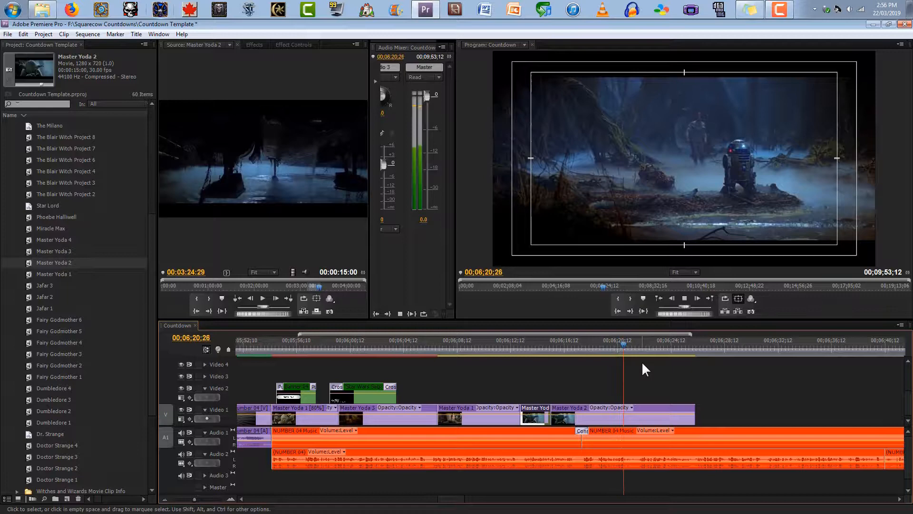
key("space")
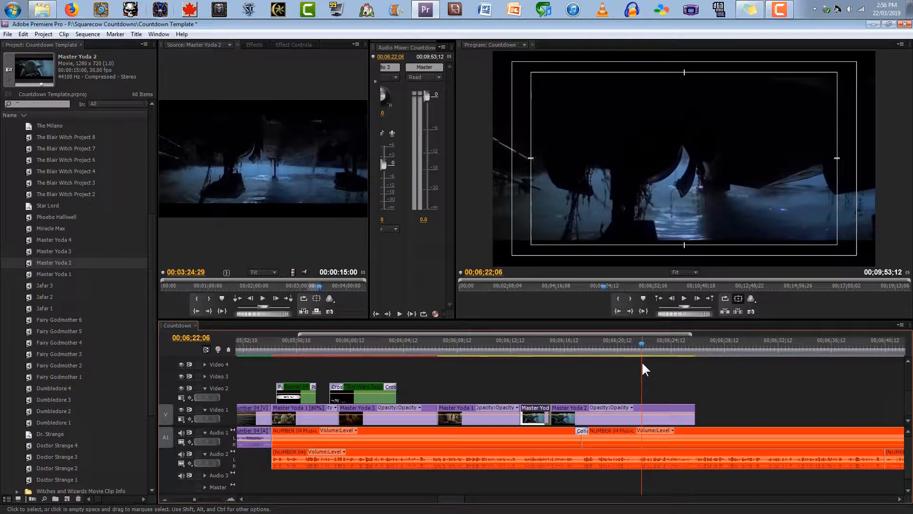
key("Left")
key("Left")
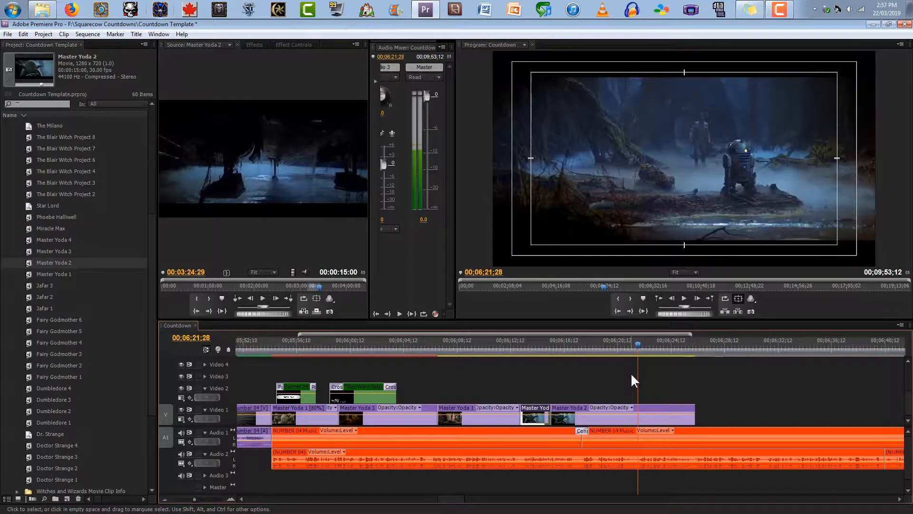
left_click_drag(556, 410, 607, 410)
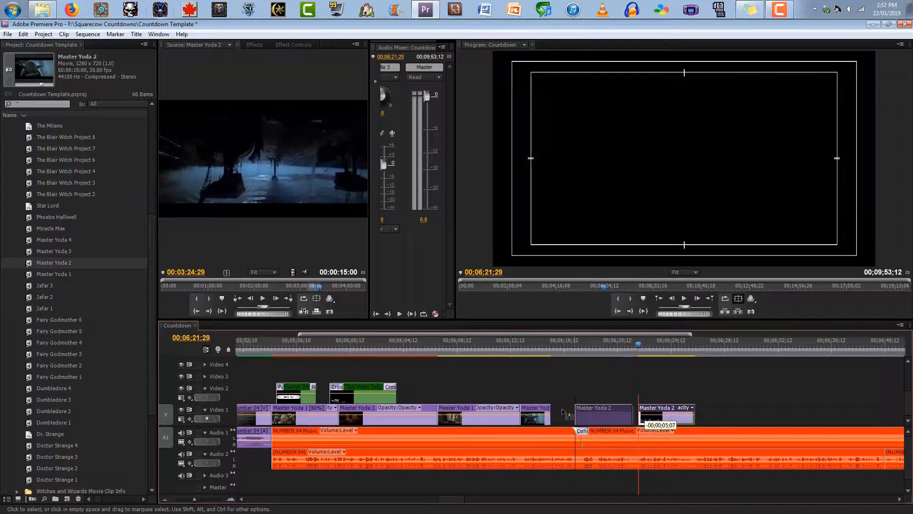
left_click(557, 347)
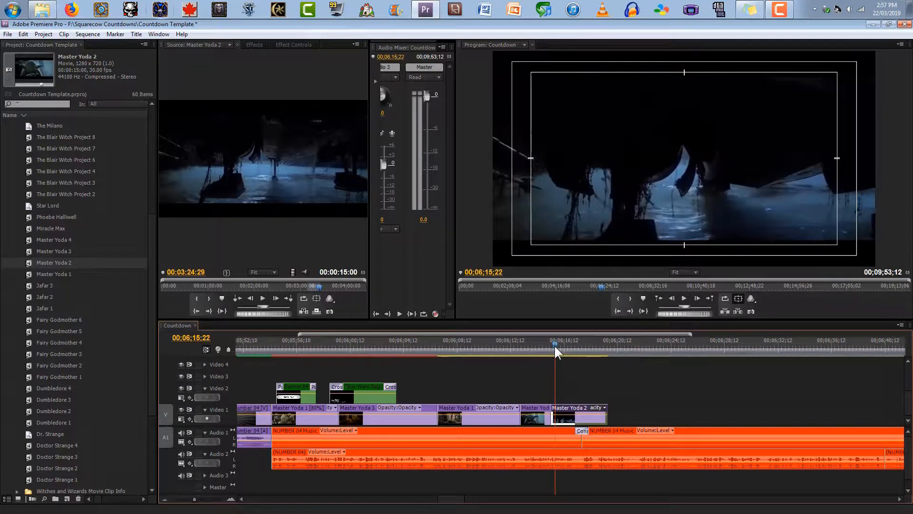
key("space")
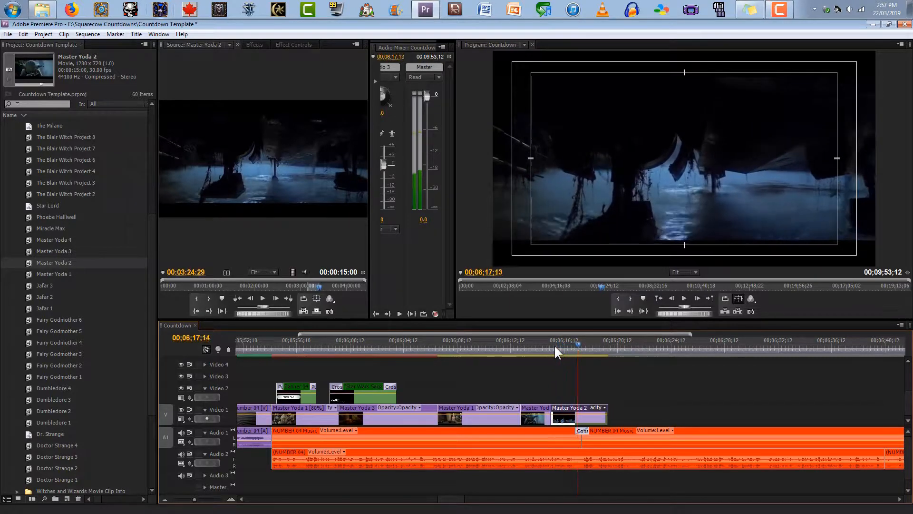
Trim the end of the last Master Yoda 2 clip on Video 1 back to about 00;06;17;16.
key("space")
left_click_drag(605, 417, 579, 418)
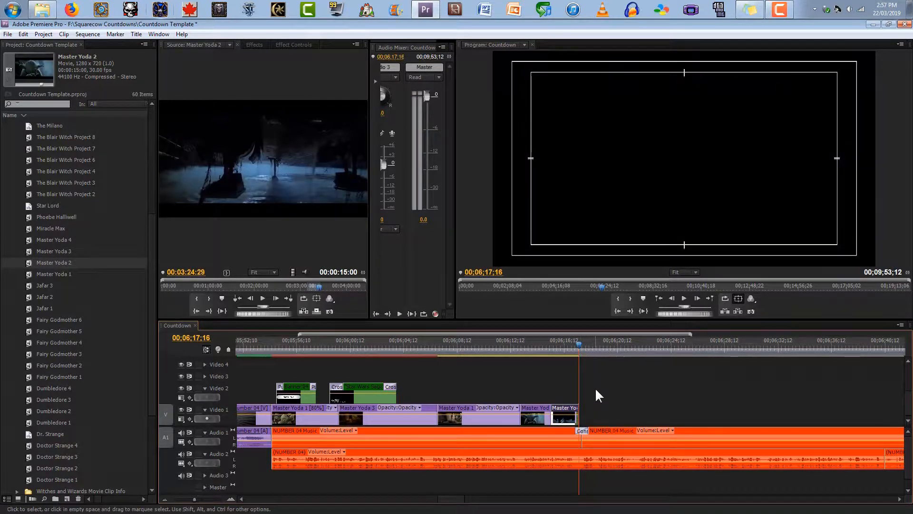
Load Master Yoda 4 as the source clip and set its In point at 00:00:58:00, on the shot of the bearded man.
left_click(28, 241)
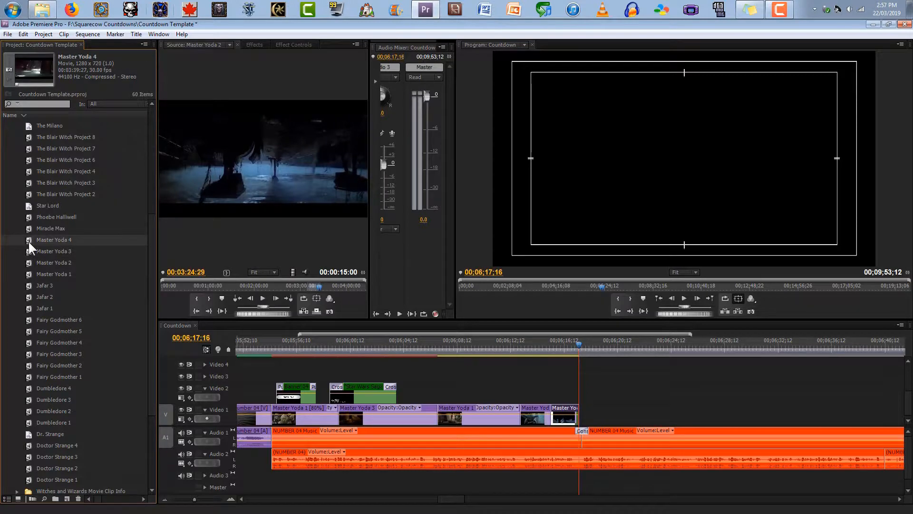
left_click_drag(28, 241, 167, 221)
left_click_drag(163, 286, 221, 282)
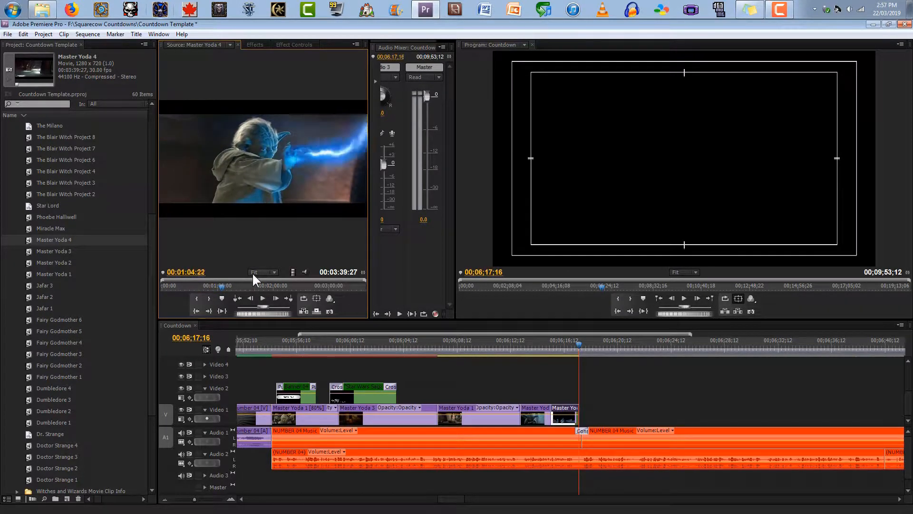
key("j")
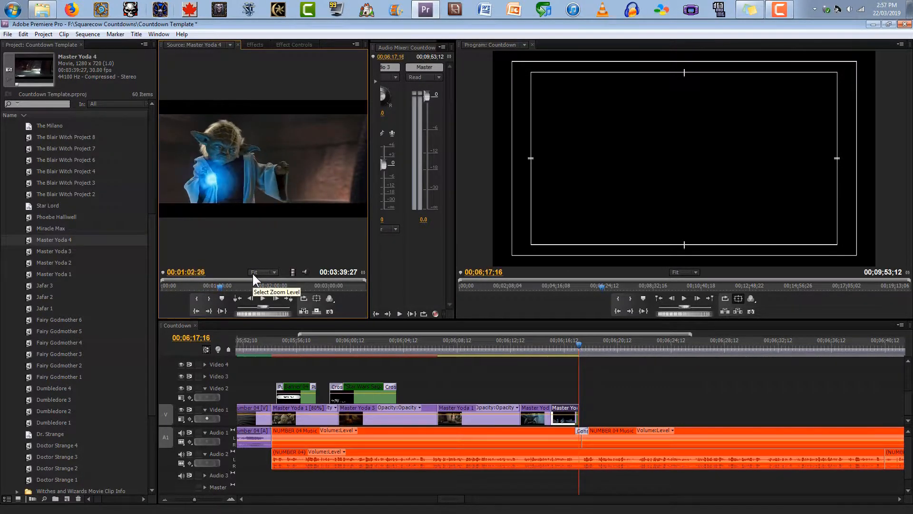
key("l")
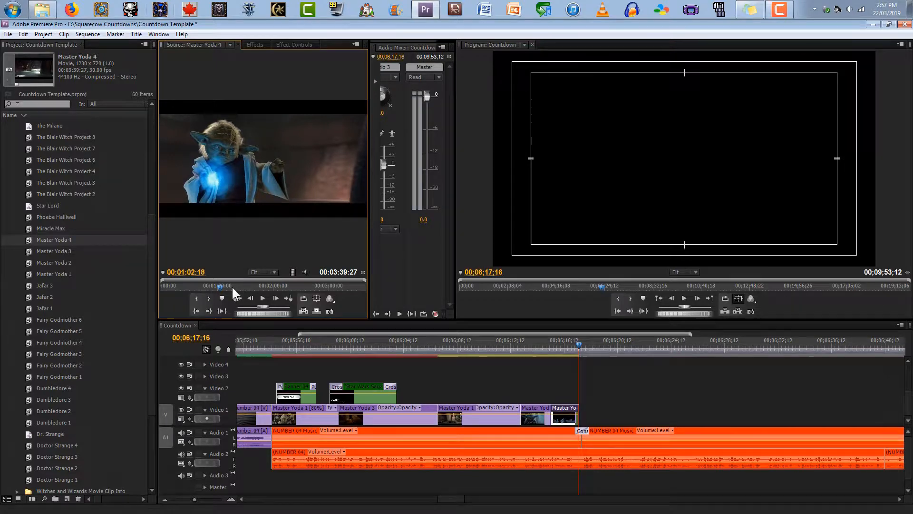
key("j")
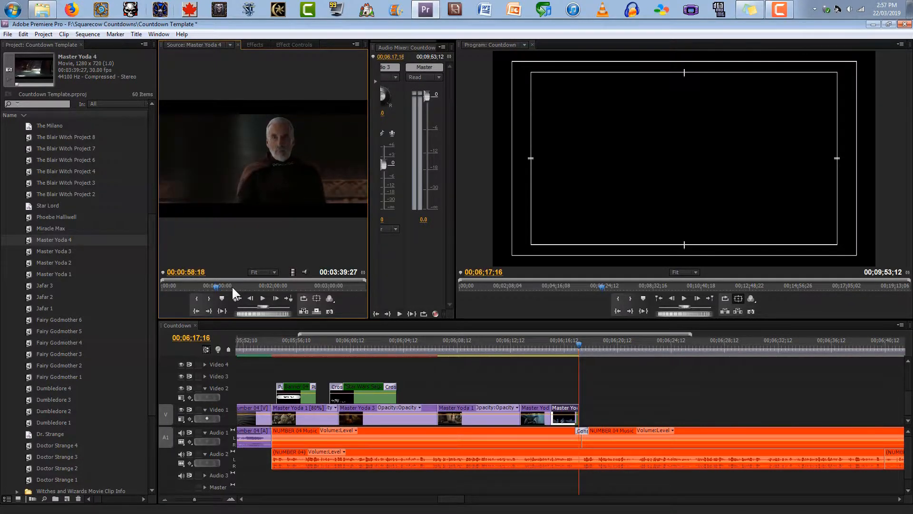
key("Left")
key("Left")
key("Left")
key("Left")
key("Left")
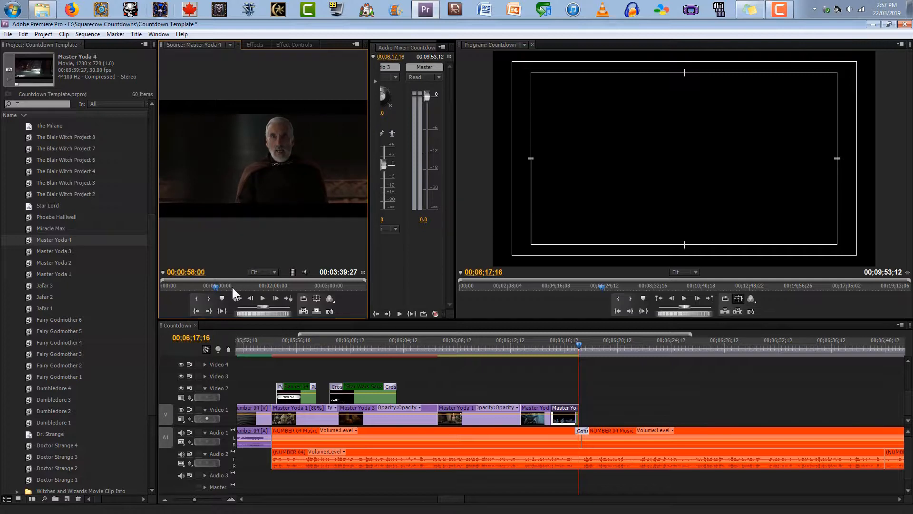
left_click(195, 300)
Set the Out point of the Master Yoda 4 source clip at 00:01:11:29.
key("Right")
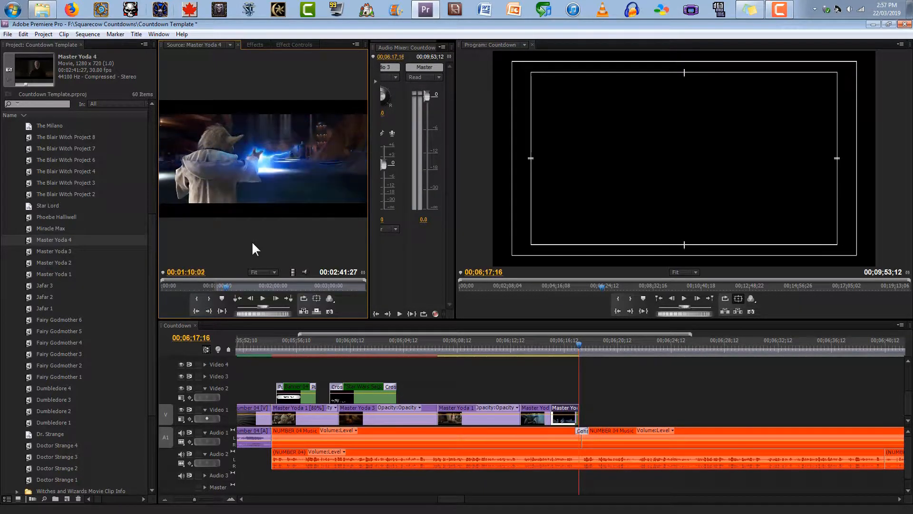
left_click(206, 299)
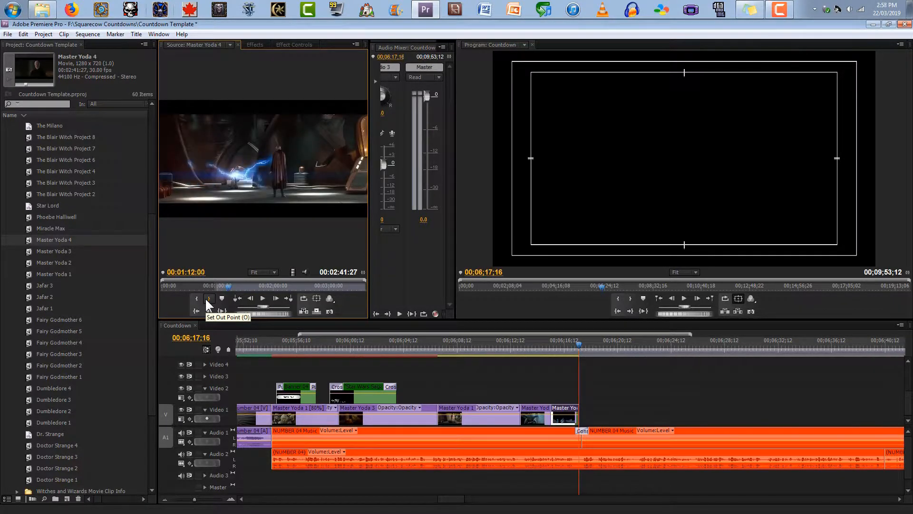
key("Left")
left_click(205, 298)
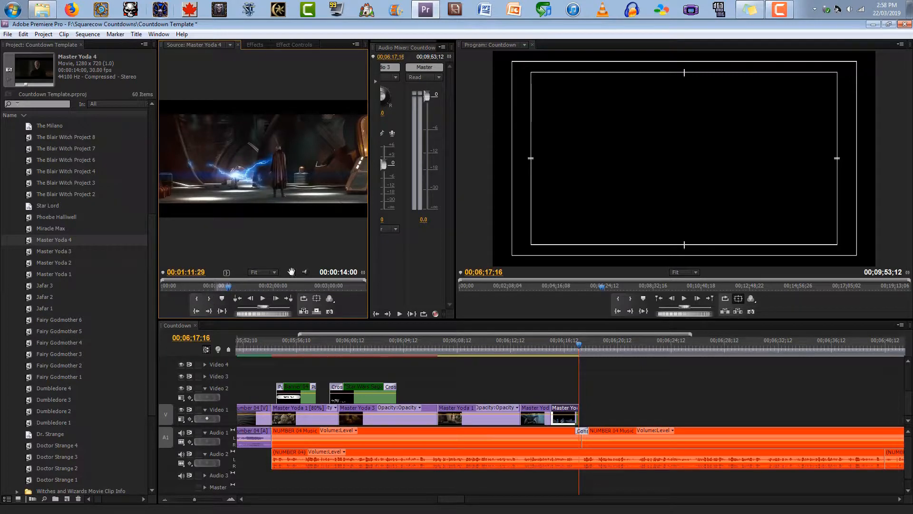
Place the marked Master Yoda 4 segment on Video 1, directly against the end of the last Master Yoda 2 clip.
left_click_drag(515, 316, 586, 417)
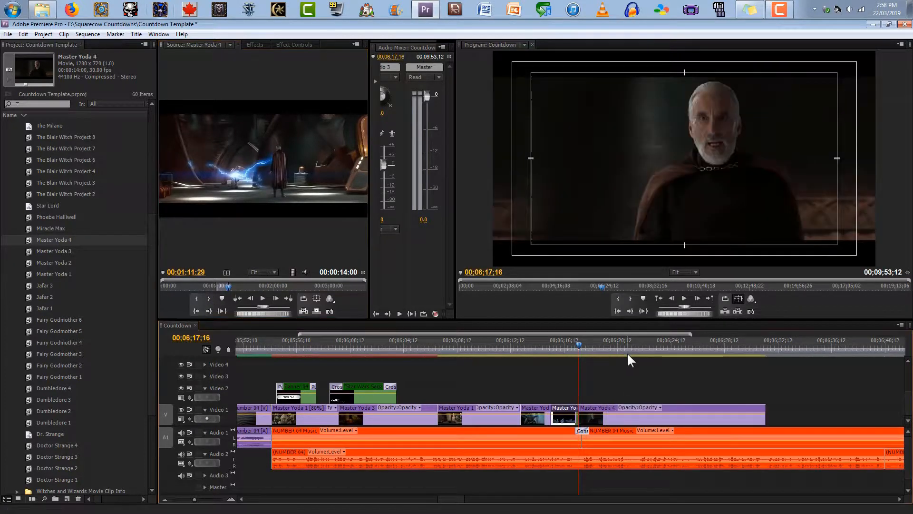
key("ctrl+z")
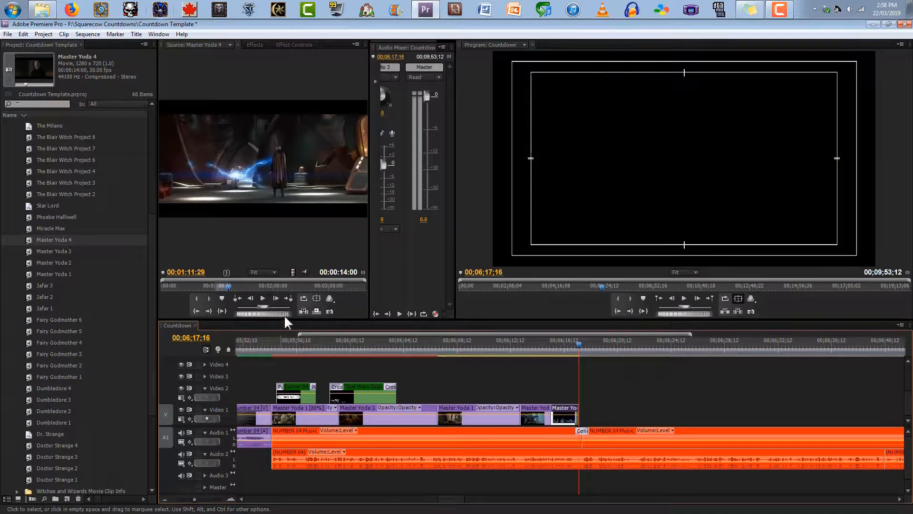
left_click_drag(295, 272, 590, 417)
left_click(231, 499)
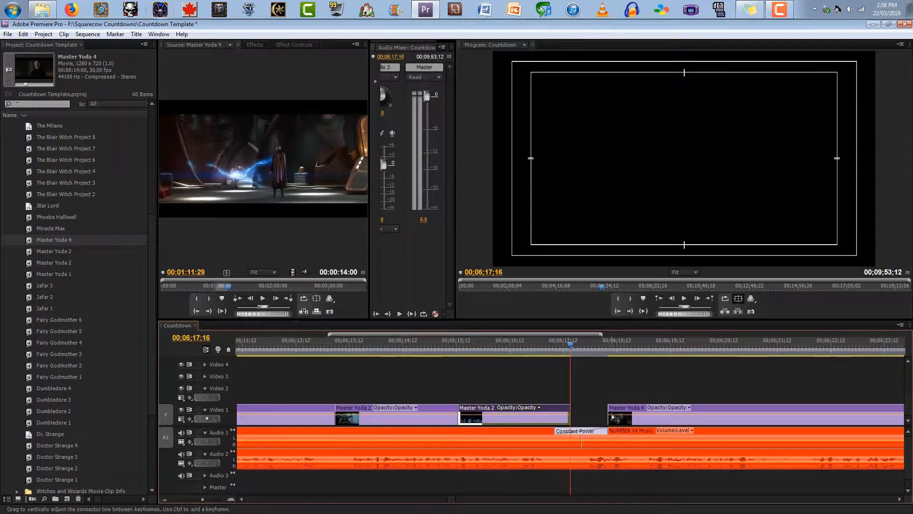
left_click_drag(613, 421, 575, 422)
key("Right")
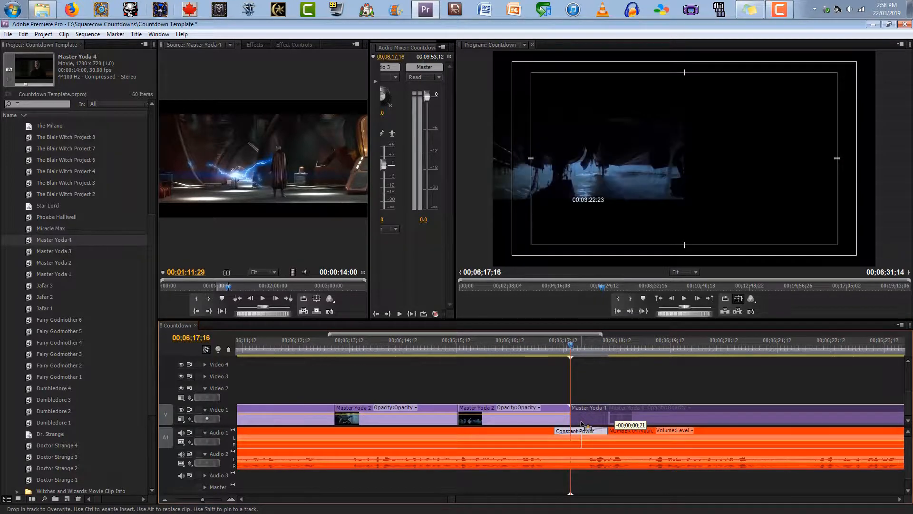
Play through the placed Master Yoda 4 clip and trim its end back to 00;06;26;23.
key("space")
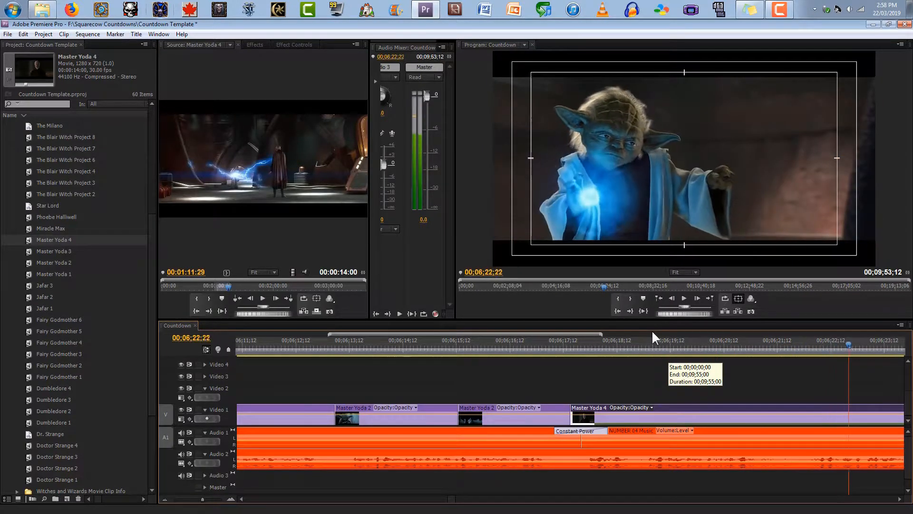
left_click(165, 500)
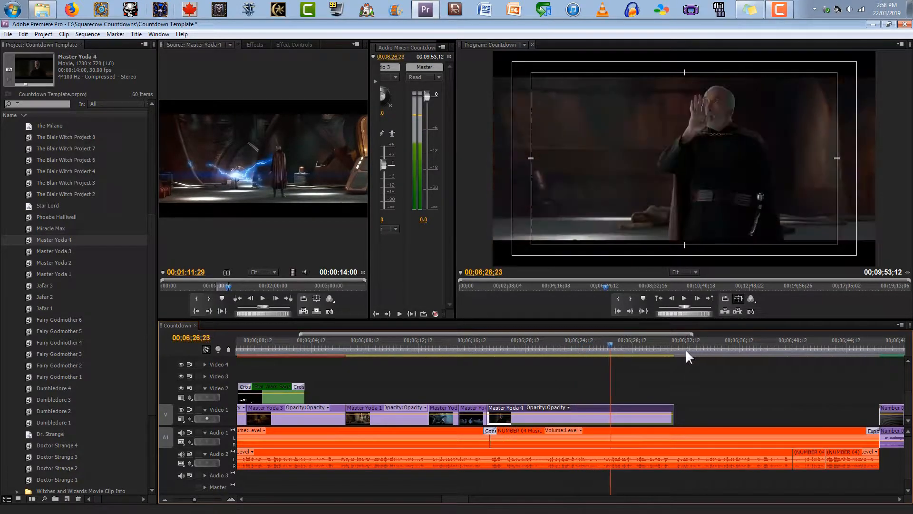
key("Right")
key("Right")
key("Right")
key("Right")
key("Right")
key("Right")
key("Right")
key("Right")
key("Right")
key("Left")
key("Left")
key("Left")
key("Left")
key("Left")
key("Left")
key("Left")
key("Left")
key("Left")
key("Left")
key("Left")
key("Left")
key("Left")
key("Left")
key("Left")
key("Left")
key("Left")
key("Left")
key("Left")
key("Left")
key("Right")
key("Right")
key("Right")
key("Right")
key("Right")
key("Right")
key("Right")
key("Right")
key("Right")
key("Right")
key("Right")
key("Right")
key("Right")
key("Right")
key("Right")
key("Right")
key("Right")
key("Right")
key("Right")
key("Right")
key("Left")
key("Left")
key("Left")
key("Left")
left_click_drag(674, 413, 610, 413)
Find the shot of Yoda standing in the Master Yoda 4 source and set a new In point at 00:01:33:02.
left_click(264, 295)
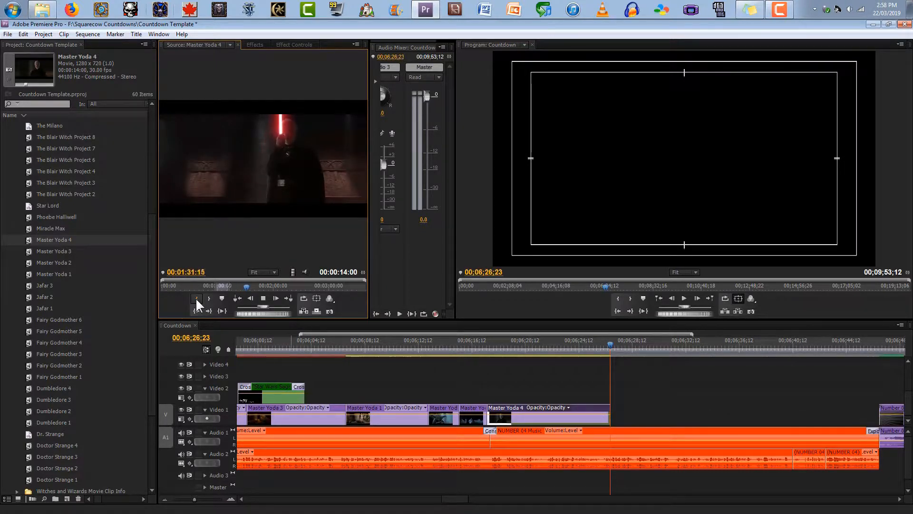
key("space")
key("Left")
key("Left")
key("Left")
key("Left")
key("Left")
key("Left")
key("Left")
key("Left")
key("Left")
key("Left")
key("Left")
key("Left")
key("Left")
key("Left")
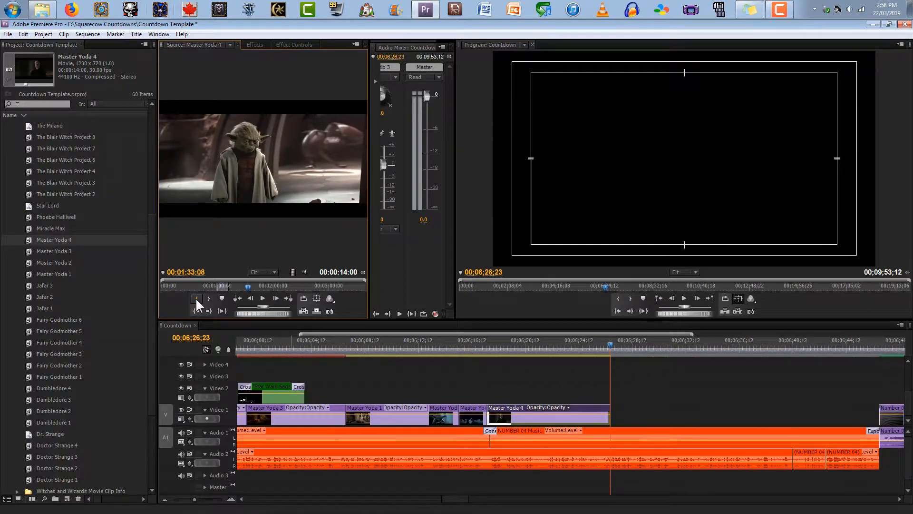
key("Left")
key("Left")
key("Left")
key("Left")
key("Left")
key("Left")
key("Left")
key("Left")
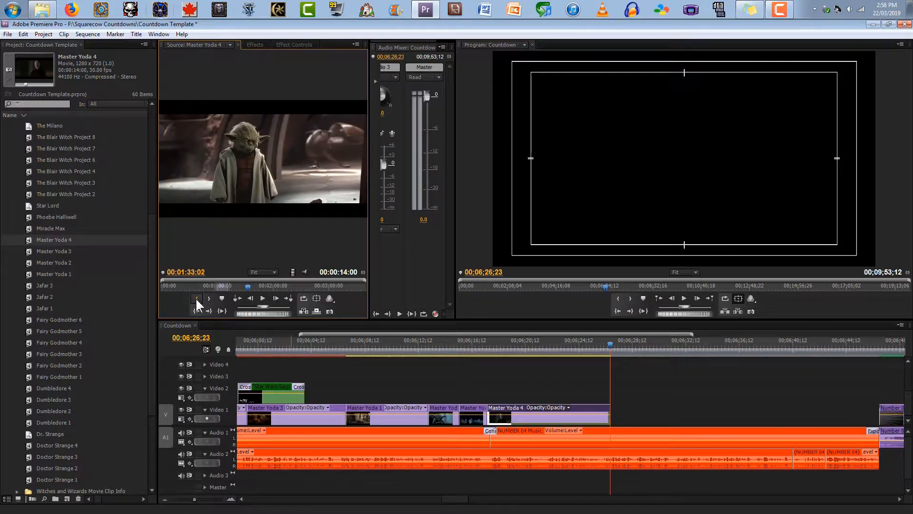
key("Right")
key("Right")
key("Right")
key("Right")
key("Right")
key("Right")
key("Right")
key("Right")
key("Right")
key("Right")
key("Right")
key("Right")
key("Right")
key("Right")
key("Right")
key("Right")
key("Right")
left_click(195, 298)
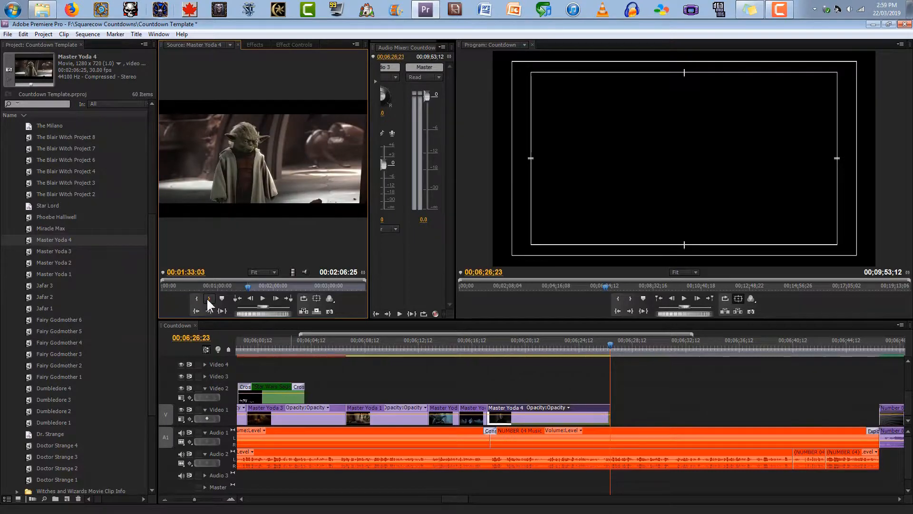
Step through the Master Yoda 4 source to Yoda's last frame holding the lightsaber and set the Out point at 00:01:39:02.
key("Right")
key("Right")
key("Right")
key("Right")
key("Right")
key("Right")
key("Right")
key("Right")
key("Right")
key("Right")
key("Right")
key("Right")
key("Right")
key("Right")
key("Right")
key("Right")
key("Right")
key("Right")
key("Right")
key("Right")
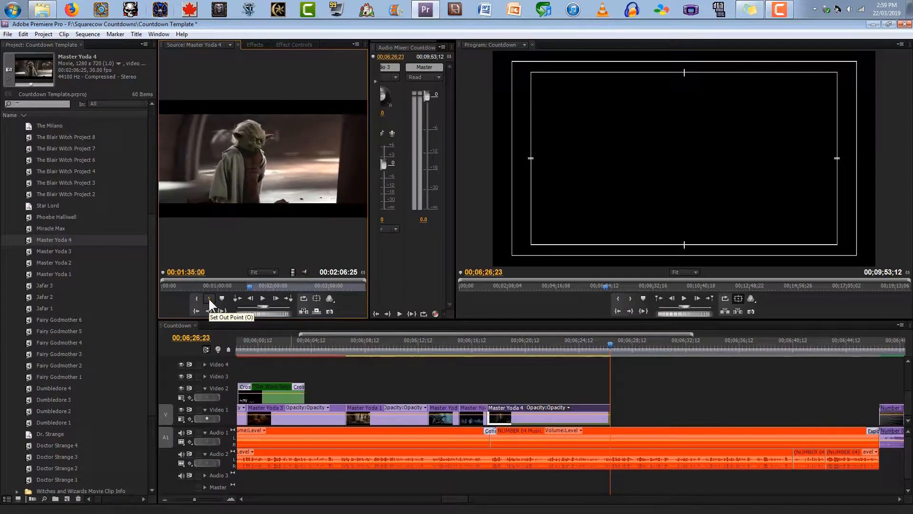
key("Right")
key("Right")
key("Right")
key("Right")
key("Right")
key("Right")
key("Right")
key("Right")
key("Right")
key("Right")
key("Right")
key("Right")
key("Right")
key("Right")
key("Right")
key("Right")
key("Right")
key("Right")
key("Right")
key("Right")
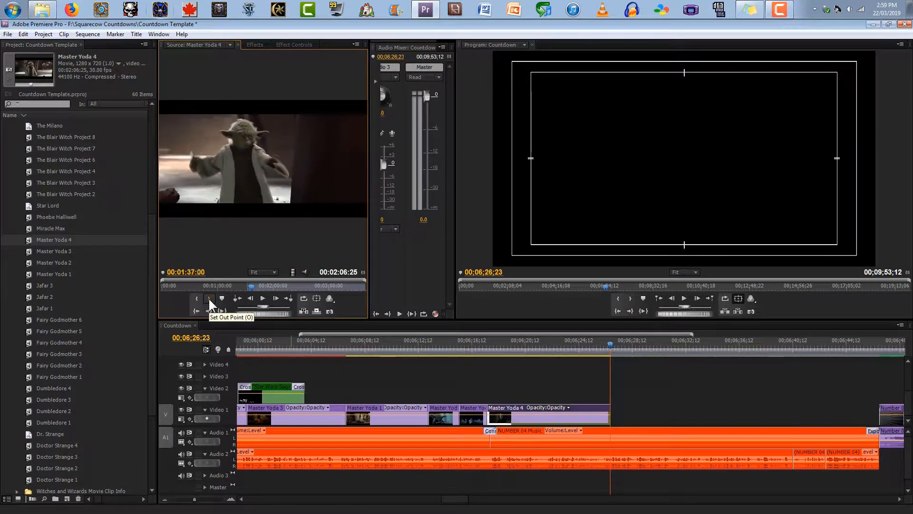
key("Right")
key("Right")
key("Right")
key("Right")
key("Right")
key("Right")
key("Right")
key("Right")
key("Right")
key("Right")
key("Right")
key("Right")
key("Right")
key("Right")
key("Right")
key("Right")
key("Right")
key("Right")
key("Right")
key("Right")
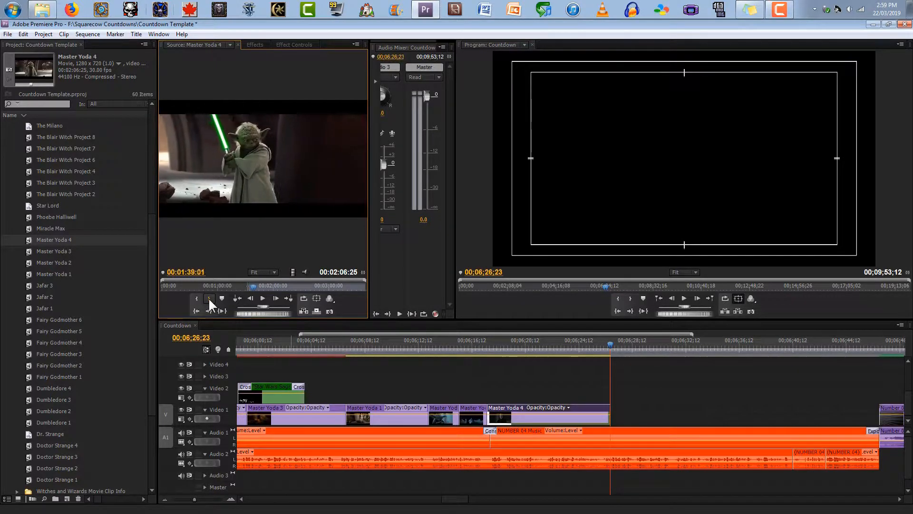
key("Left")
key("Left")
key("Left")
key("Left")
key("Left")
key("Left")
key("Left")
key("Left")
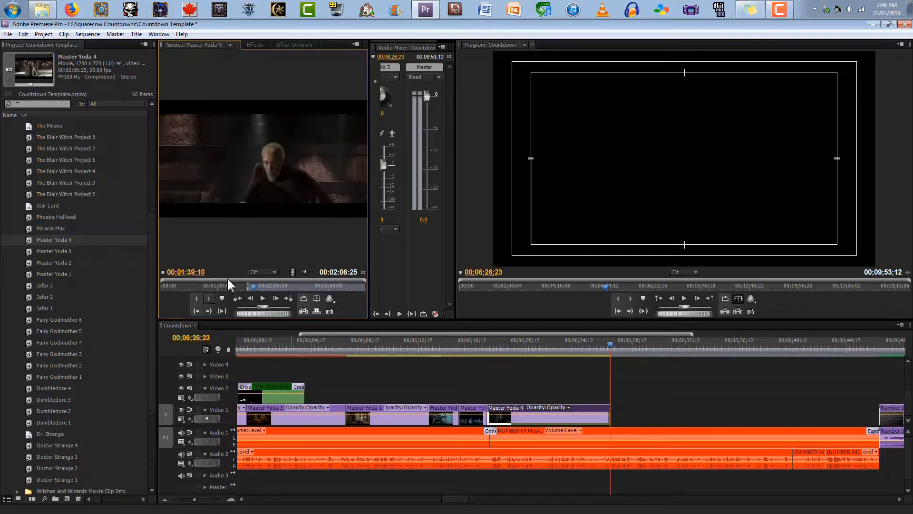
key("Left")
key("Left")
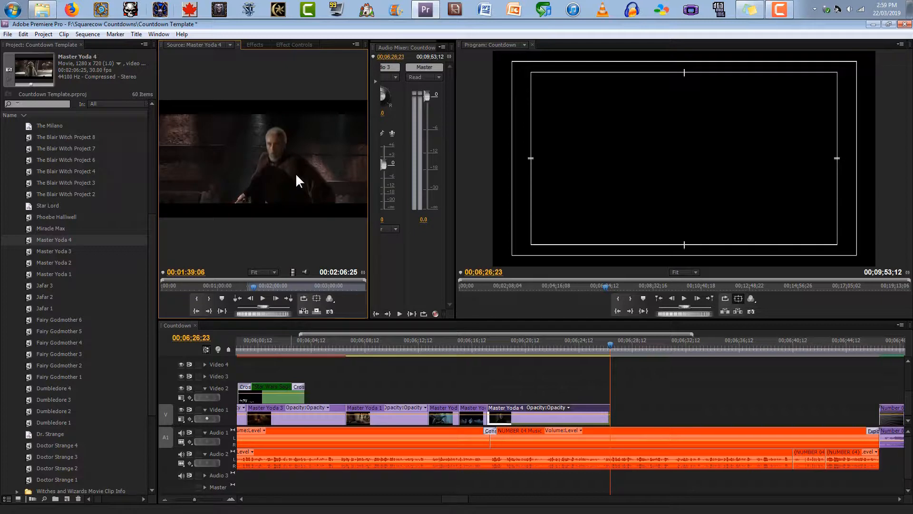
key("Left")
key("Left")
key("Left")
key("Left")
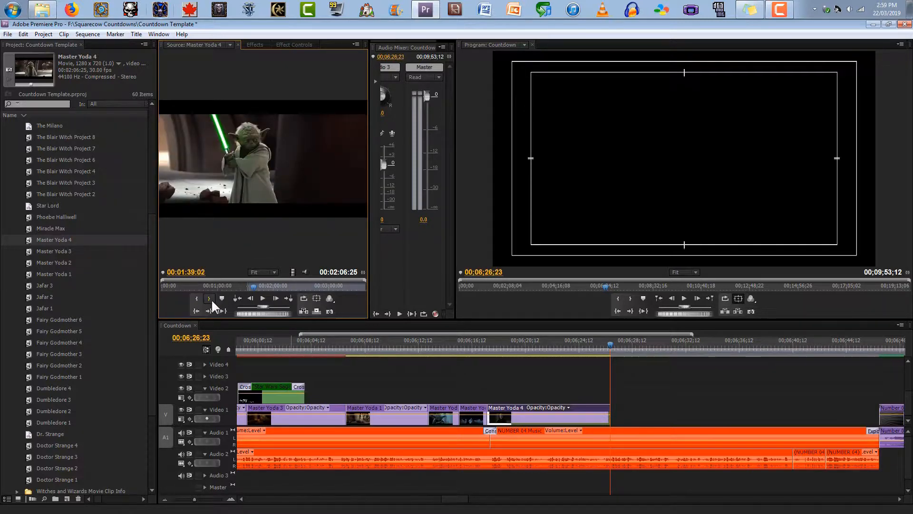
left_click(211, 299)
Examine the Master Yoda 4 source frames around the Out point to check where Yoda's shot cuts away.
key("Right")
key("Right")
key("Right")
key("Right")
key("Right")
key("Right")
key("Right")
key("Right")
key("Right")
key("Right")
key("Right")
key("Right")
key("Right")
key("Right")
key("Right")
key("Right")
key("Right")
key("Right")
key("Right")
key("Left")
key("Left")
key("Left")
key("Left")
key("Left")
key("Left")
key("Left")
key("Left")
key("Left")
key("Left")
key("Left")
key("Left")
key("Left")
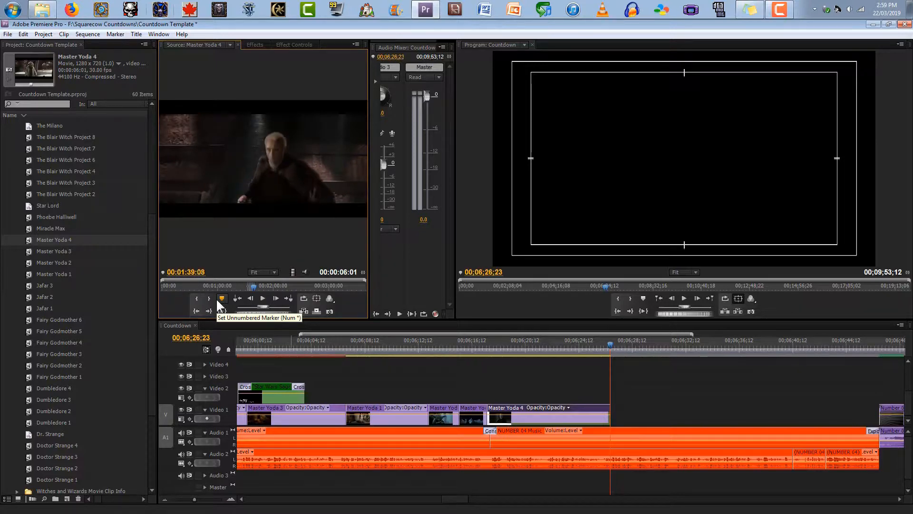
key("Left")
key("Left")
key("Left")
key("Left")
key("Left")
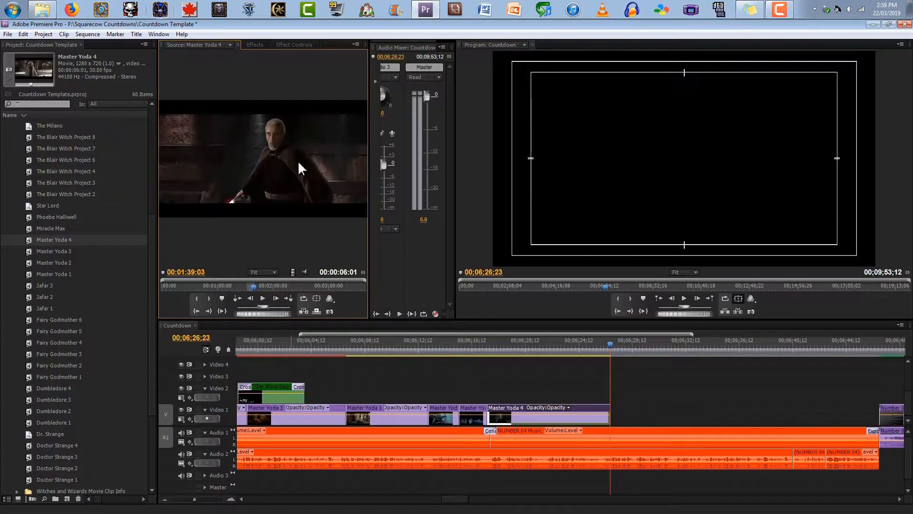
key("Left")
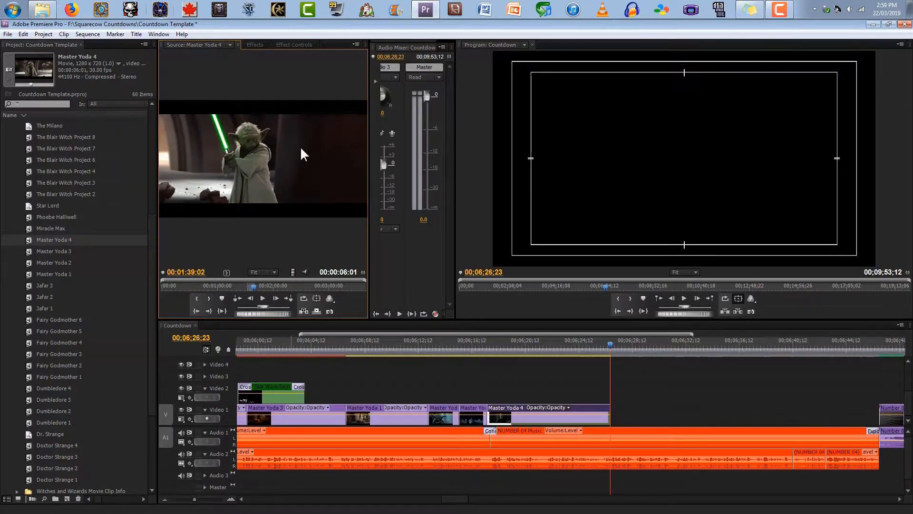
Step through the Master Yoda 4 source past the Out point to 00:01:42:04 to examine the duel shots that follow.
key("Right")
key("Right")
key("Right")
key("Right")
key("Right")
key("Right")
key("Right")
key("Right")
key("Right")
key("Right")
key("Right")
key("Right")
key("Right")
key("Right")
key("Right")
key("Right")
key("Right")
key("Right")
key("Right")
key("Right")
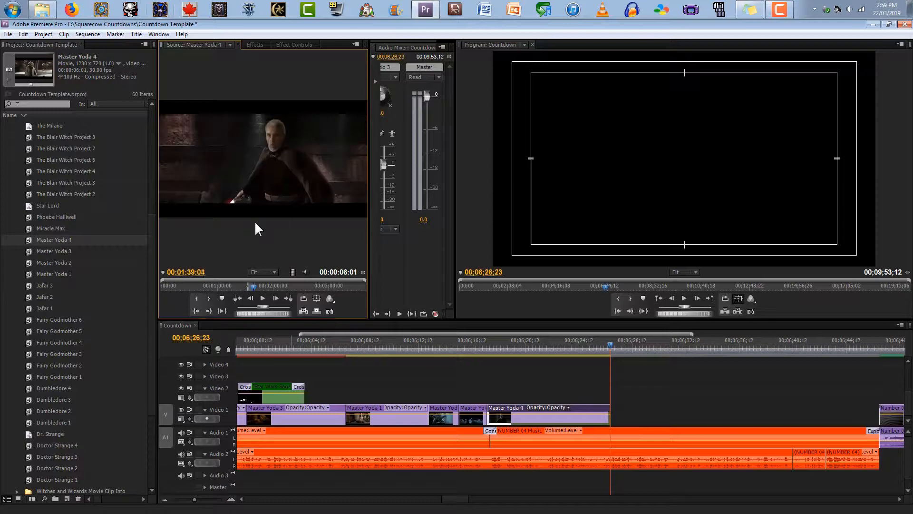
key("Right")
key("Right")
key("Right")
key("Right")
key("Right")
key("Right")
key("Right")
key("Right")
key("Right")
key("Right")
key("Right")
key("Right")
key("Right")
key("Right")
key("Right")
key("Right")
key("Right")
key("Right")
key("Right")
key("Right")
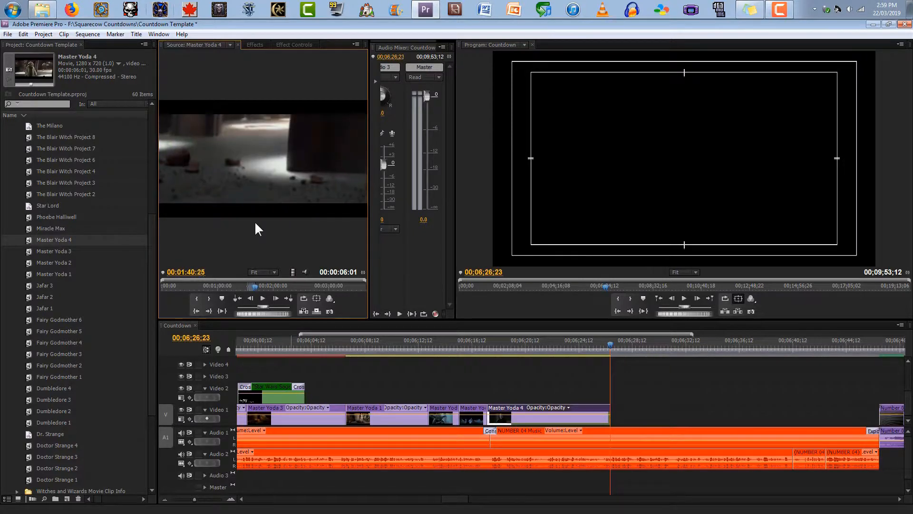
key("Right")
key("Right")
key("Right")
key("Right")
key("Right")
key("Right")
key("Right")
key("Right")
key("Right")
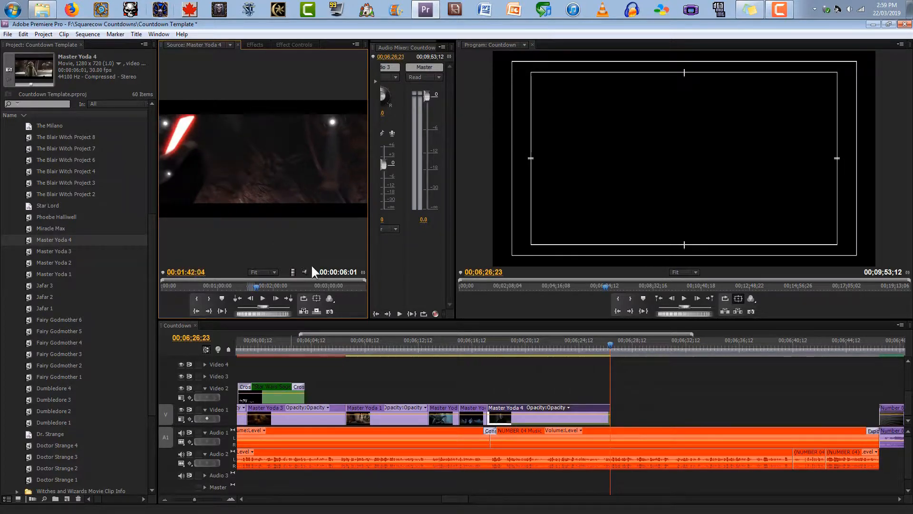
Place the marked Master Yoda 4 shot as video only on Video 1 at 00;06;26;23.
left_click_drag(292, 270, 619, 415)
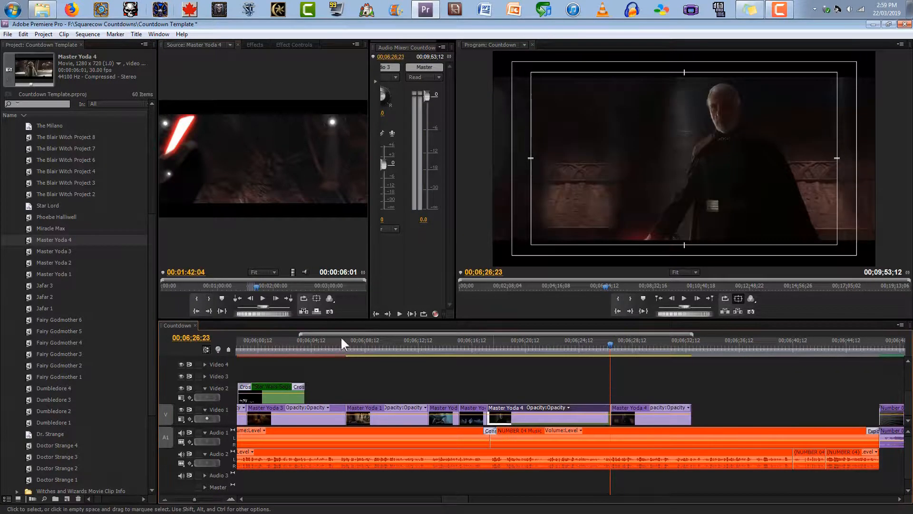
Play the Master Yoda 4 source on through the lightsaber duel and set a new Out point at 00:01:53:01.
left_click(262, 299)
left_click(261, 300)
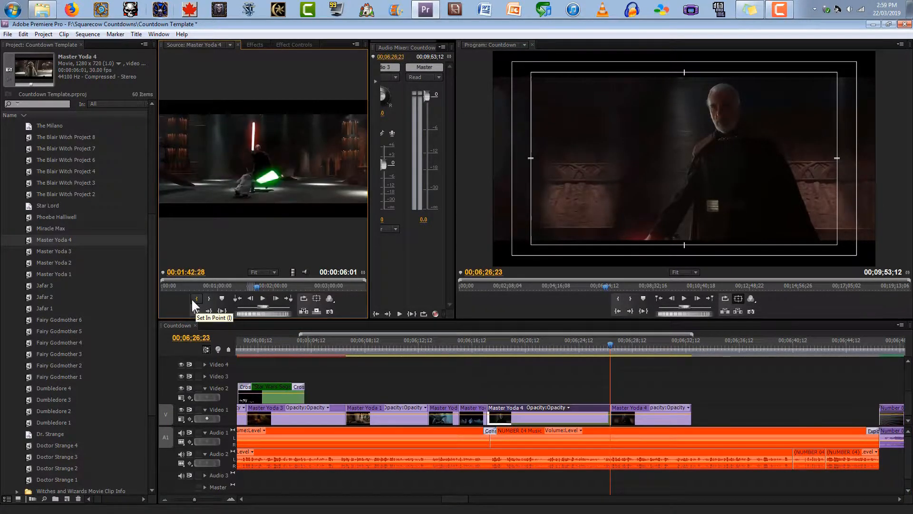
key("j")
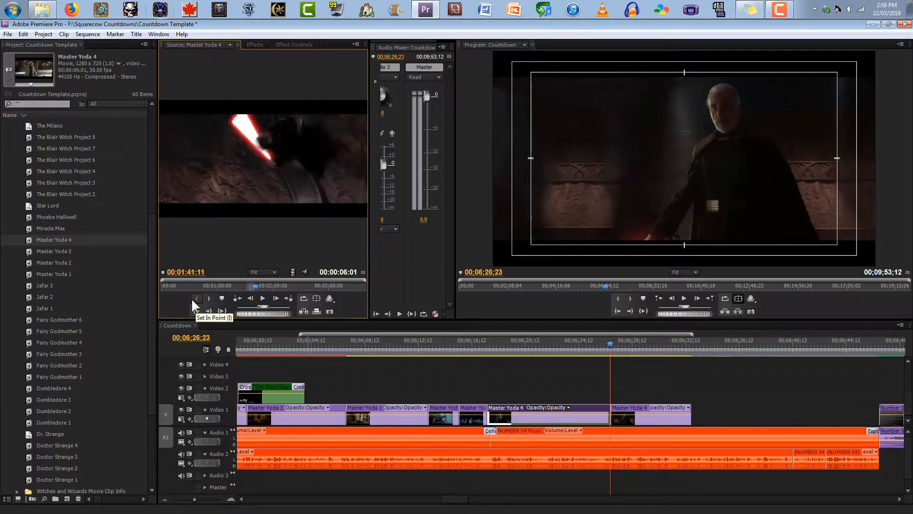
key("Right")
key("Right")
key("Right")
key("Right")
key("Right")
key("Right")
key("Right")
key("Right")
key("Right")
key("Right")
key("Right")
key("Right")
key("Right")
key("Right")
key("Right")
key("Right")
key("Right")
key("Right")
key("Right")
key("Right")
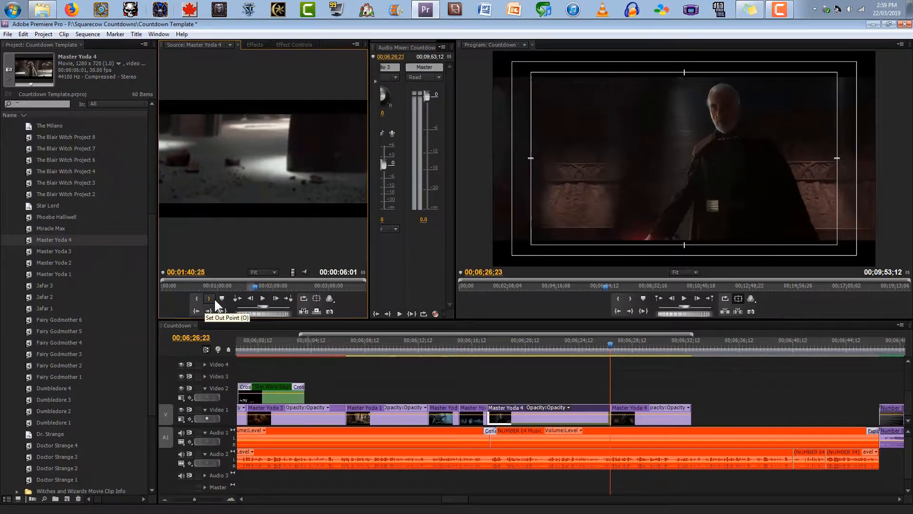
key("l")
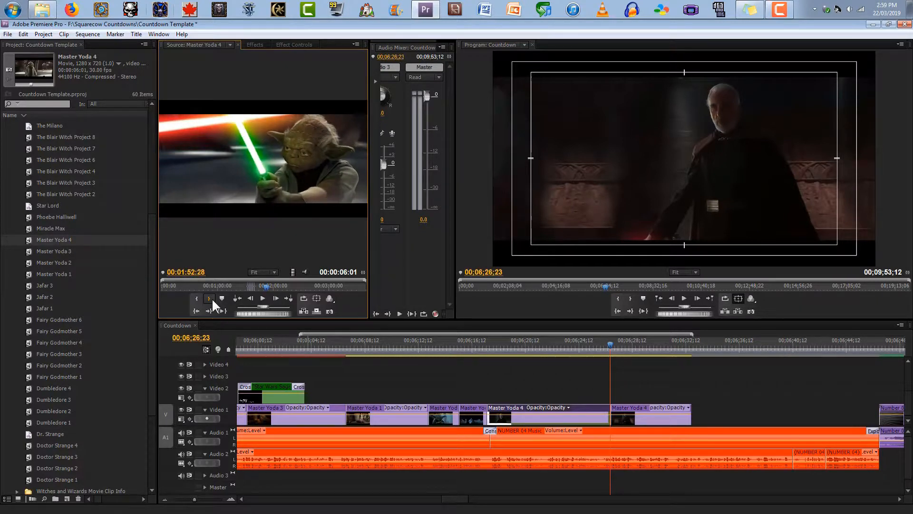
left_click(212, 298)
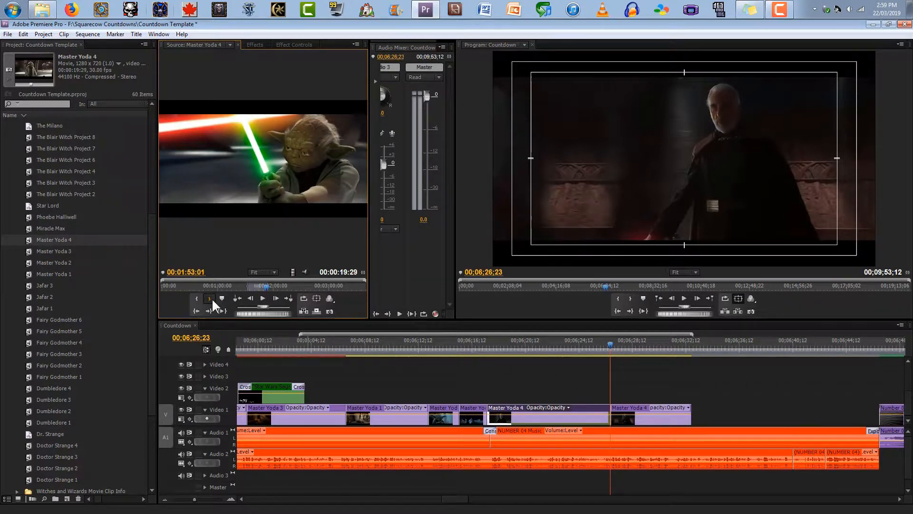
Place the longer Master Yoda 4 shot on Video 1 at 00;06;26;23 over the shorter clip, extending its end to the Number 03 clip.
left_click_drag(291, 269, 610, 397)
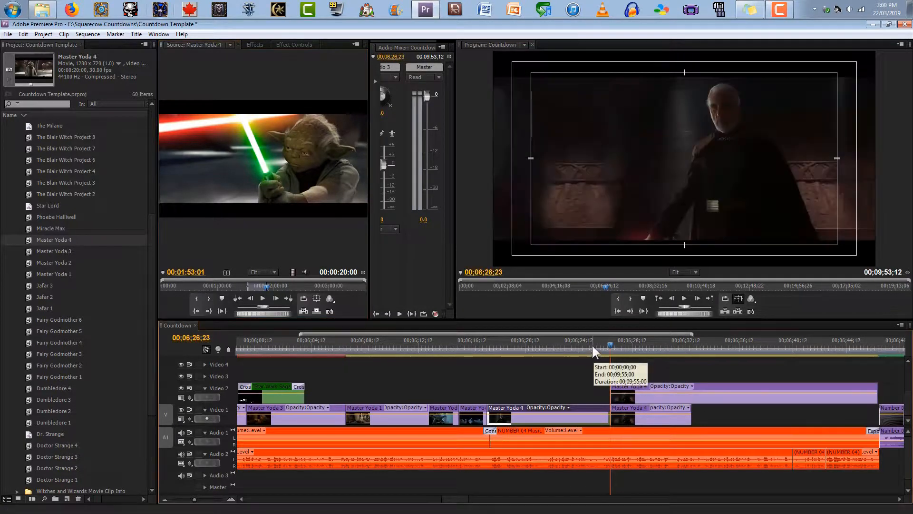
left_click(231, 499)
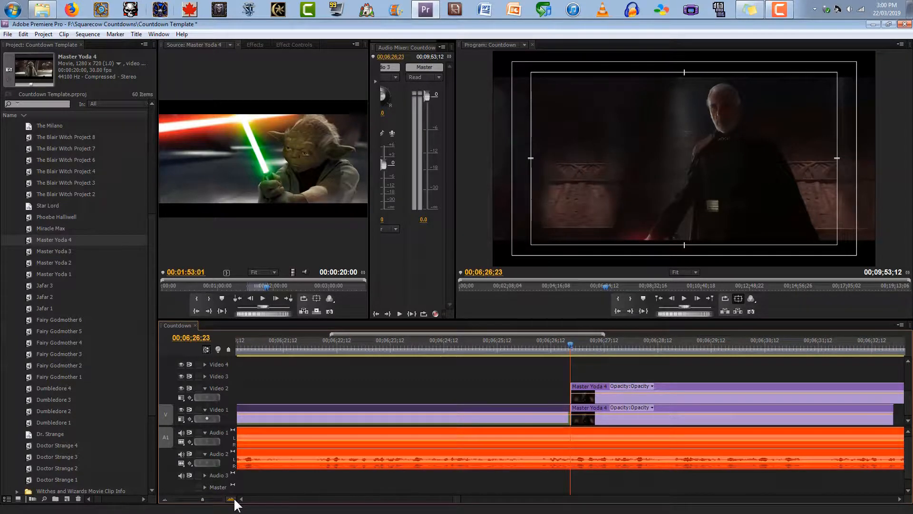
left_click(165, 499)
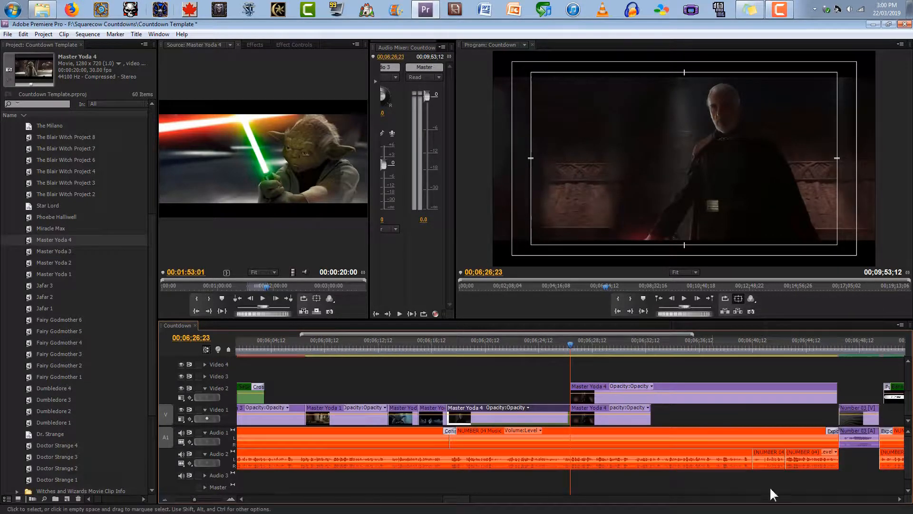
left_click_drag(611, 407, 614, 409)
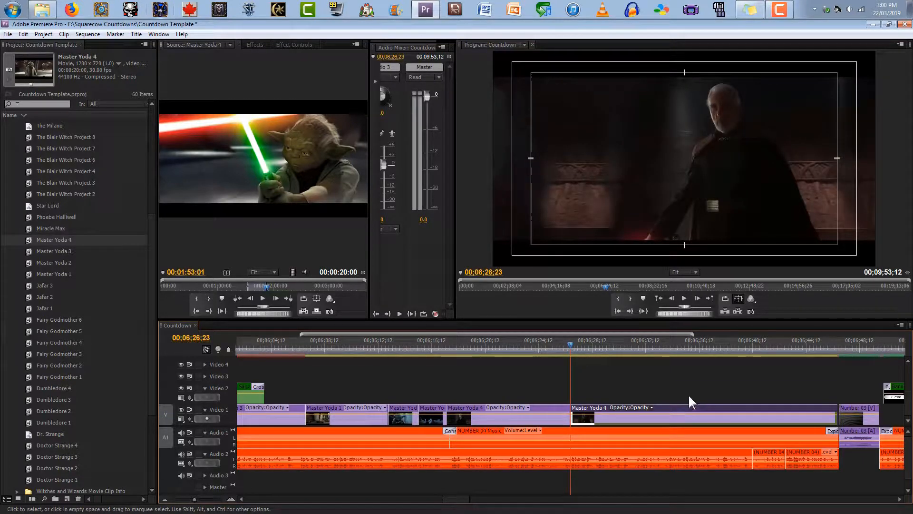
left_click_drag(839, 410, 843, 416)
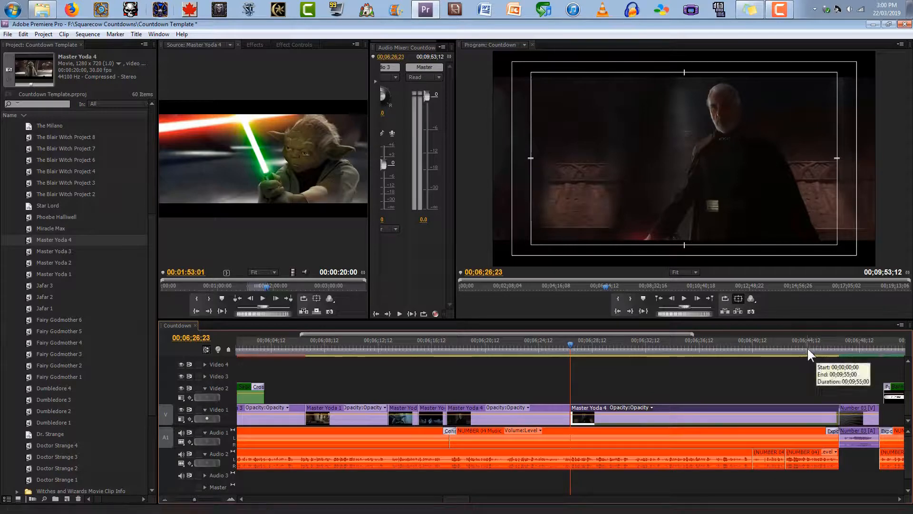
Scrub over the newly filled part of the Number 04 section and render the sequence's video previews.
left_click(835, 347)
left_click_drag(837, 347, 509, 403)
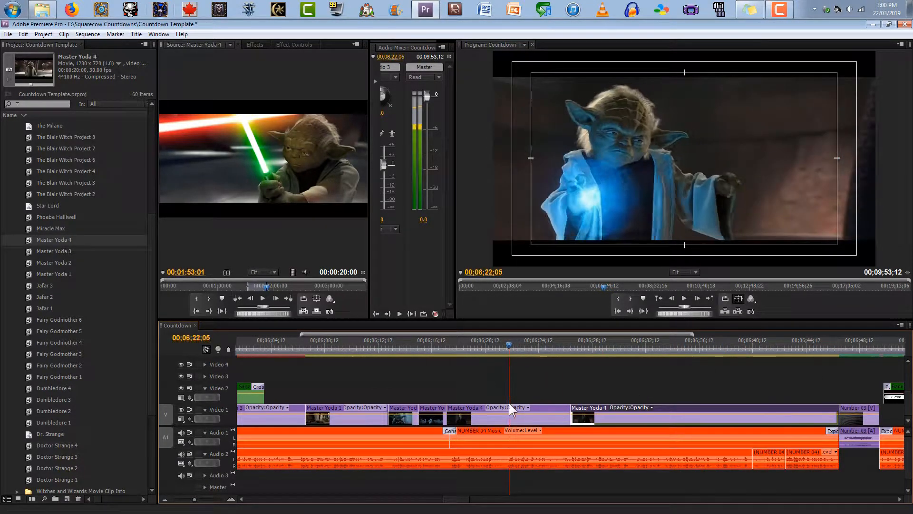
left_click(165, 499)
left_click_drag(484, 338, 438, 351)
key("Return")
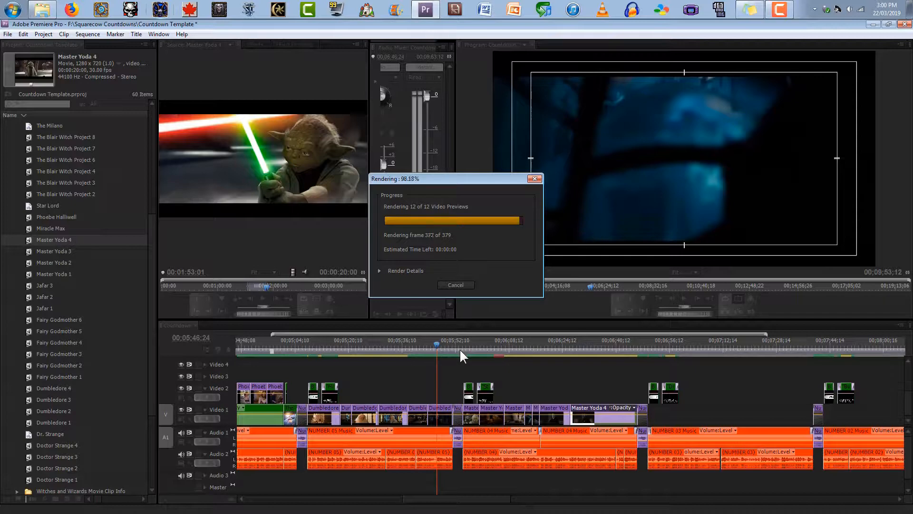
Play the Number 04 section from its start and recheck the cut after the Yoda close-up around 00;06;15;07.
left_click(457, 348)
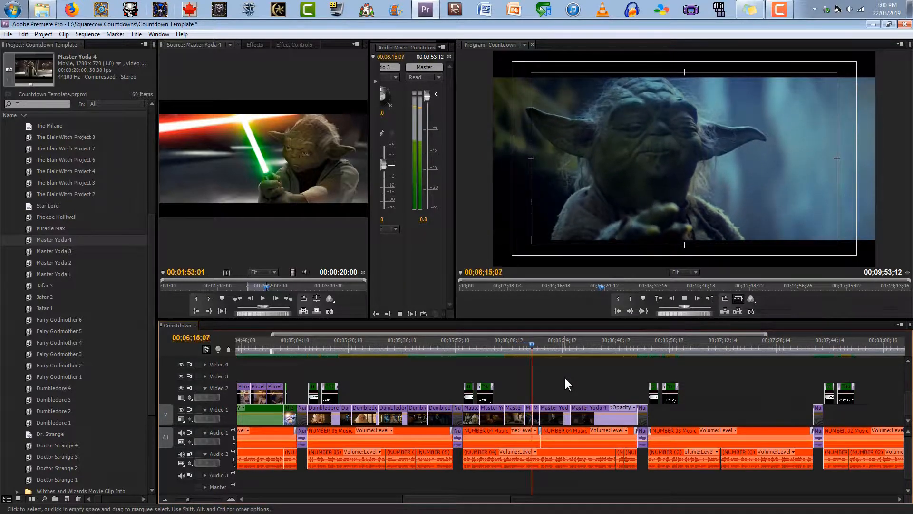
key("space")
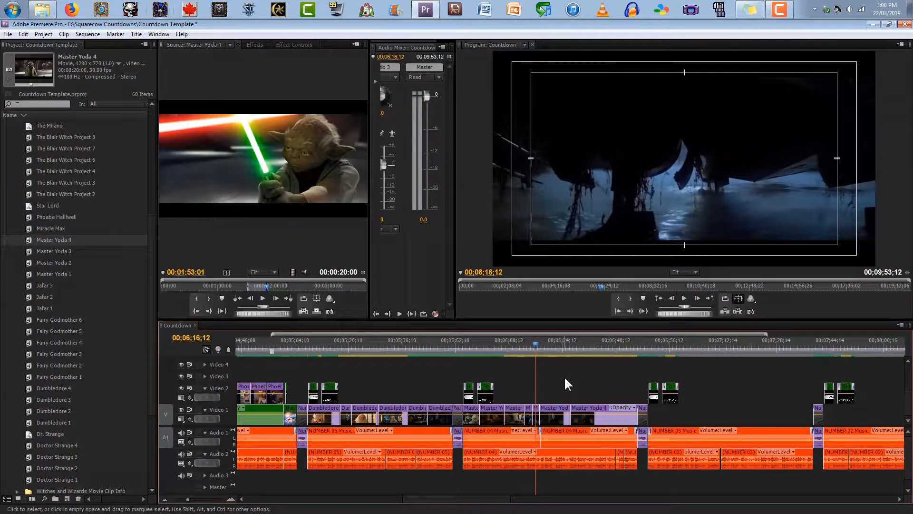
key("Left")
key("Left")
key("Left")
key("Left")
key("Left")
key("Left")
key("Left")
key("Left")
key("Left")
key("Left")
key("Left")
key("Left")
key("Left")
key("Left")
key("Left")
key("Left")
key("Left")
key("Left")
key("Left")
key("Left")
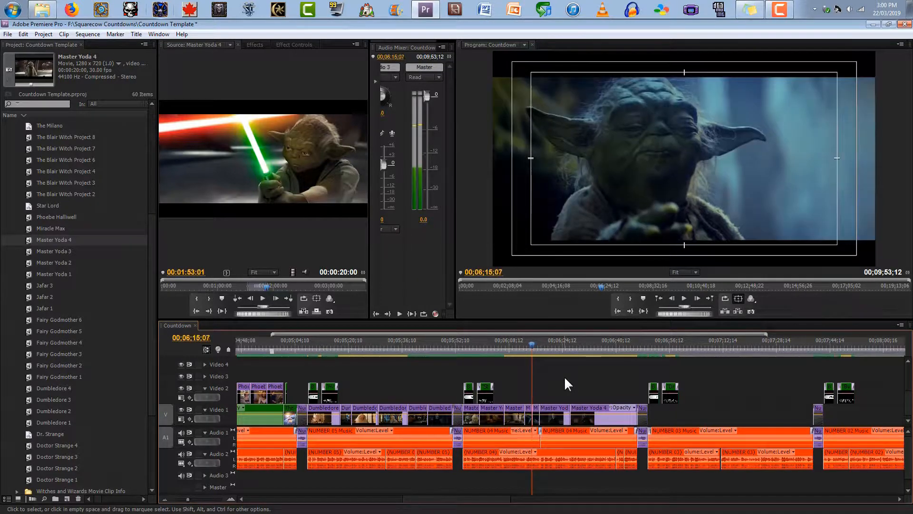
key("space")
key("space")
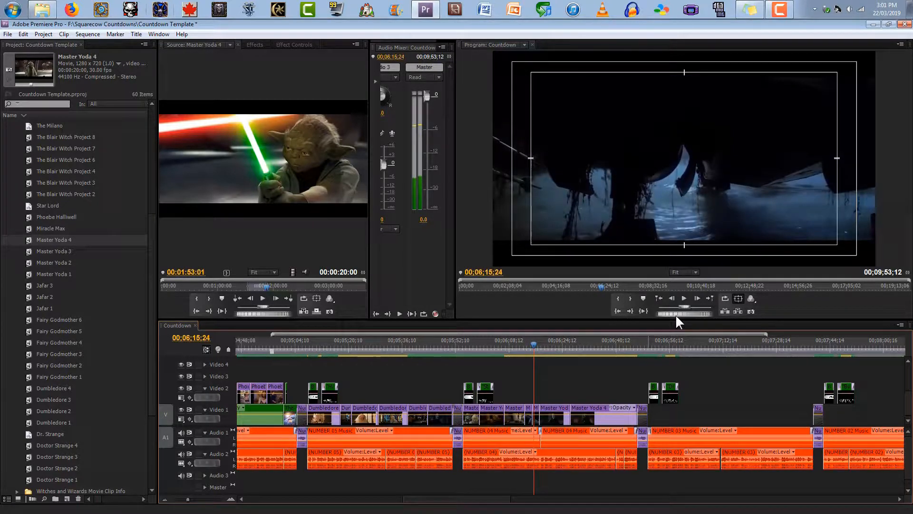
Play on to the last Master Yoda 4 clip and step back frame by frame to inspect the cut at its start.
left_click(682, 300)
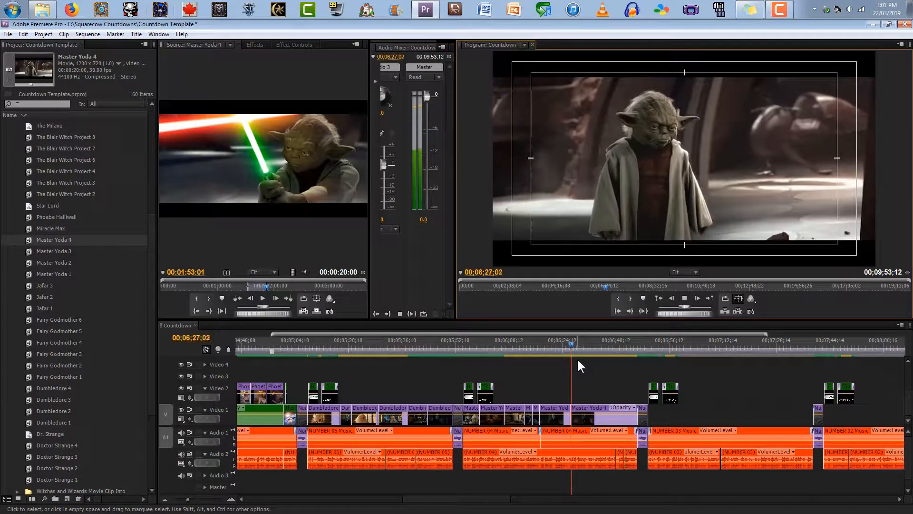
key("space")
left_click(228, 500)
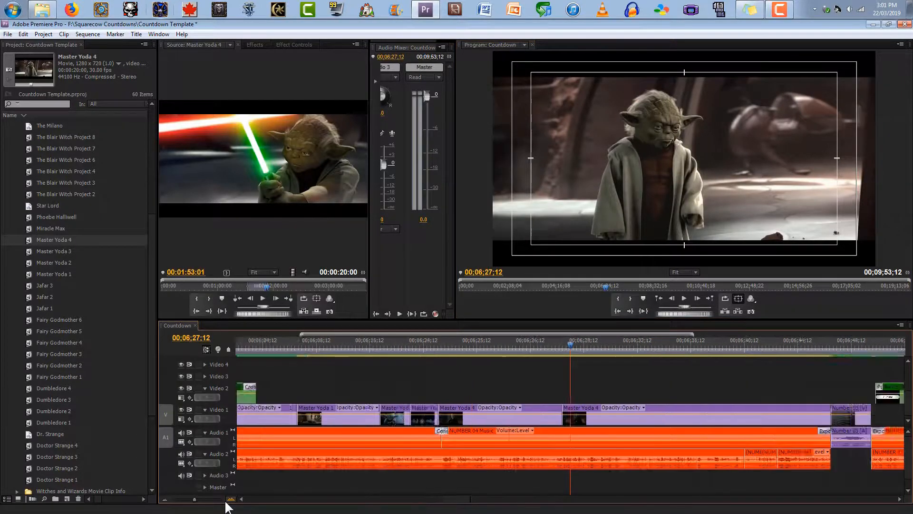
left_click(228, 501)
key("Left")
key("Left")
key("Left")
key("Left")
key("Left")
key("Left")
key("Left")
key("Left")
key("Left")
key("Left")
key("Left")
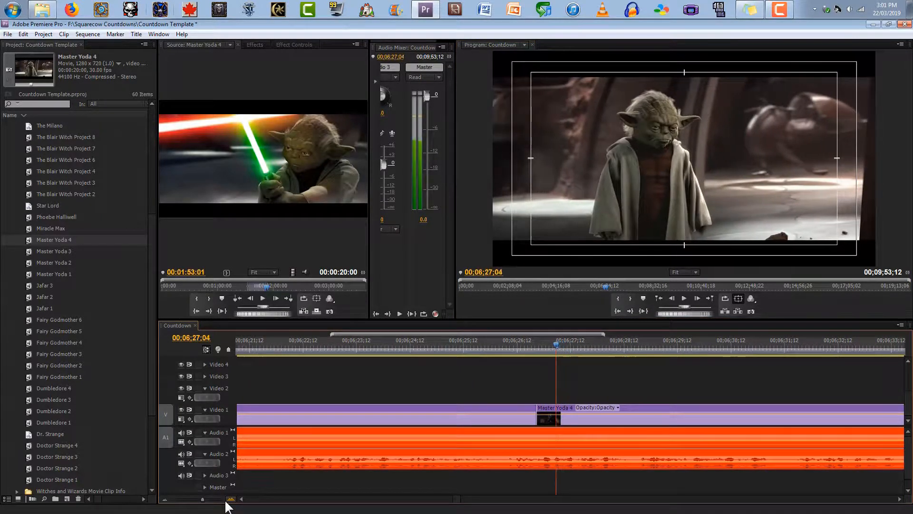
key("Left")
key("Left")
key("Left")
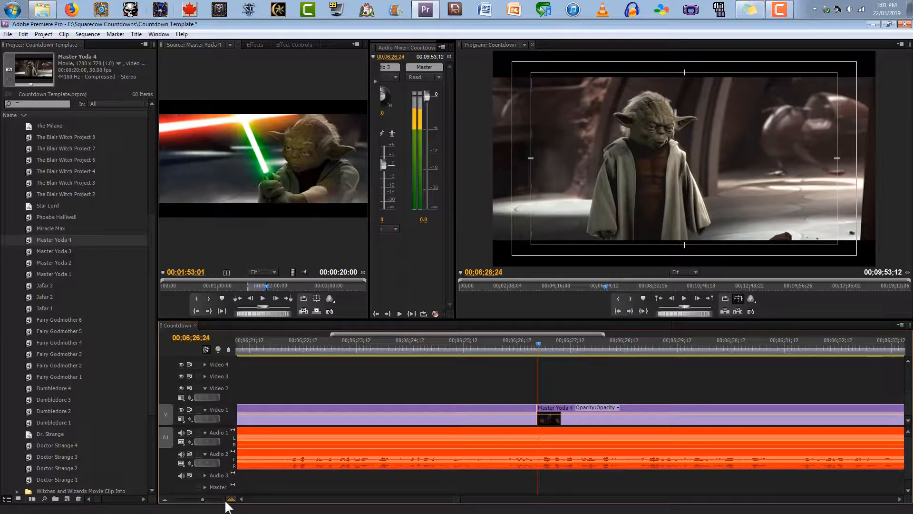
key("Right")
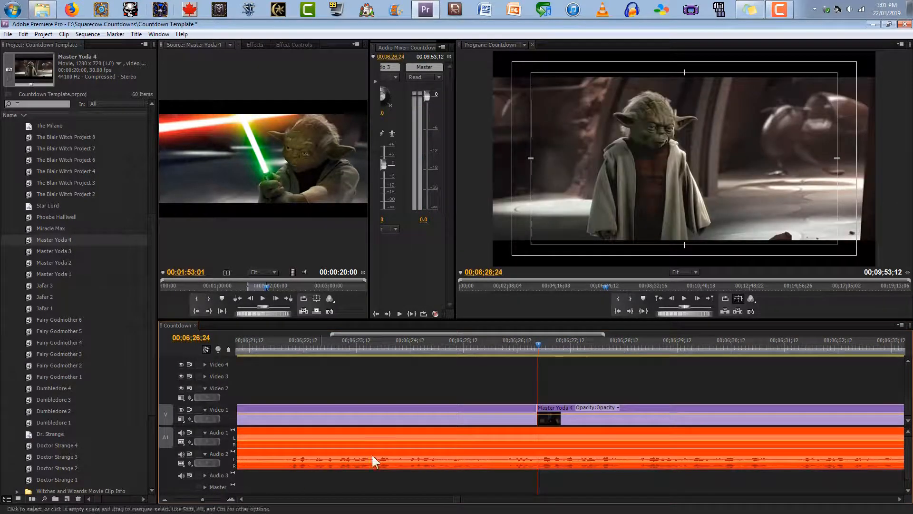
Trim the last Master Yoda 4 clip's start to 00;06;26;24, removing the stray frame, and extend the preceding clip's end to meet it.
left_click(231, 499)
left_click(231, 499)
left_click(231, 499)
key("Left")
key("Left")
key("Right")
key("Left")
left_click(554, 415)
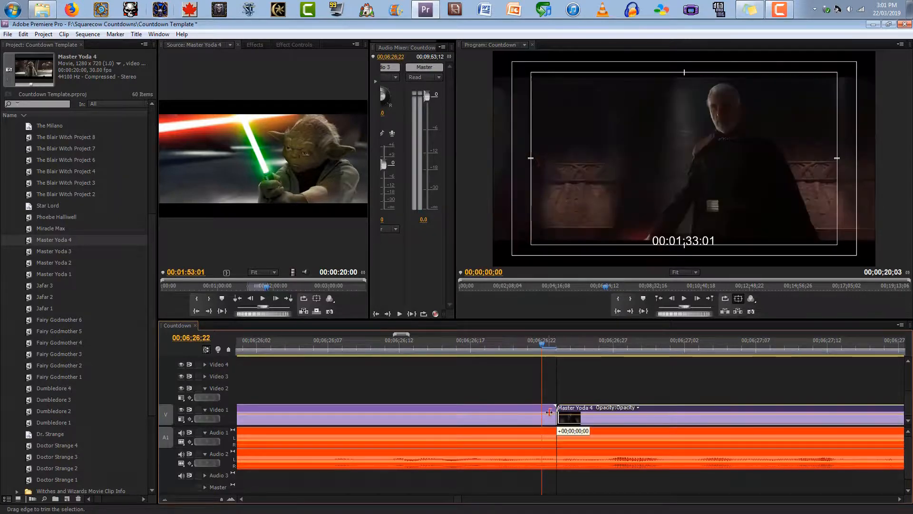
key("Right")
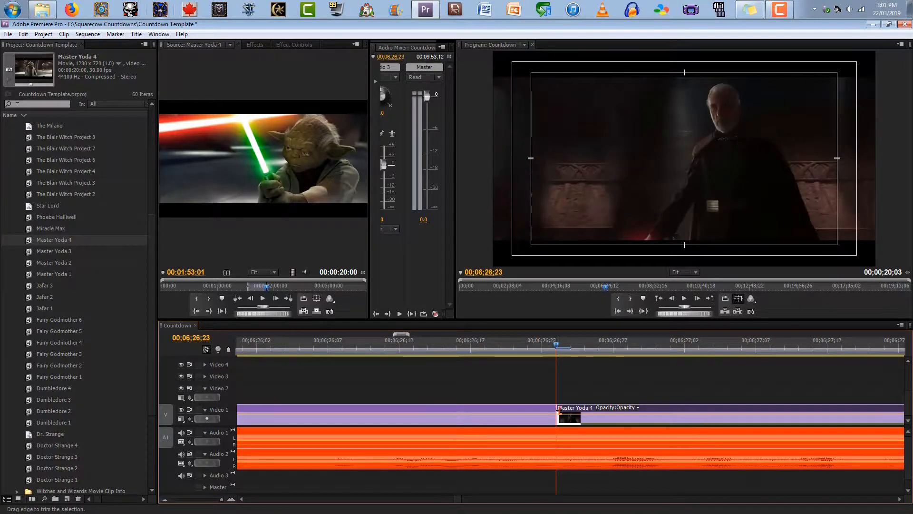
left_click_drag(565, 410, 565, 409)
mouse_move(561, 346)
left_mouse_down()
mouse_move(521, 351)
mouse_move(599, 347)
mouse_move(521, 350)
mouse_move(570, 350)
left_mouse_up()
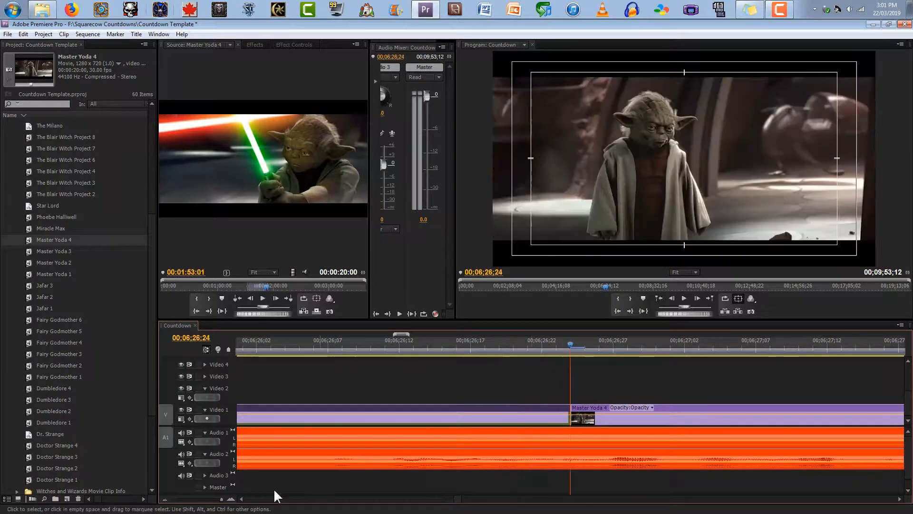
Move the playhead to the Number 03 title at 00;06;48;08 and save the project.
left_click(163, 500)
left_click(162, 500)
left_click(163, 501)
left_click(162, 500)
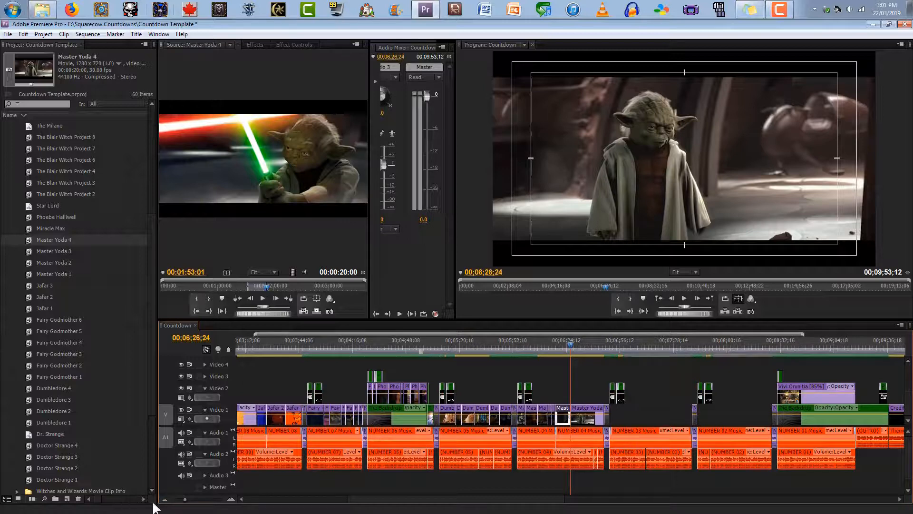
left_click(163, 500)
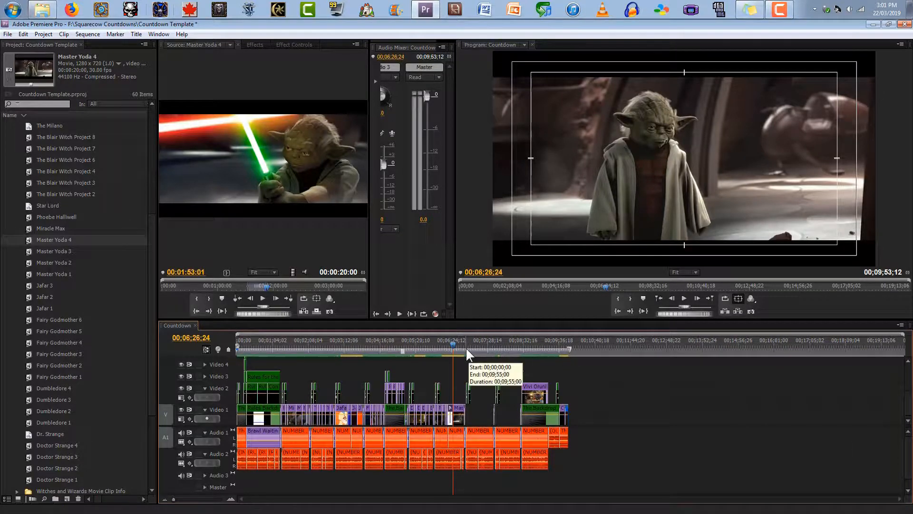
mouse_move(466, 349)
left_mouse_down()
mouse_move(443, 347)
mouse_move(466, 350)
left_mouse_up()
left_click(231, 499)
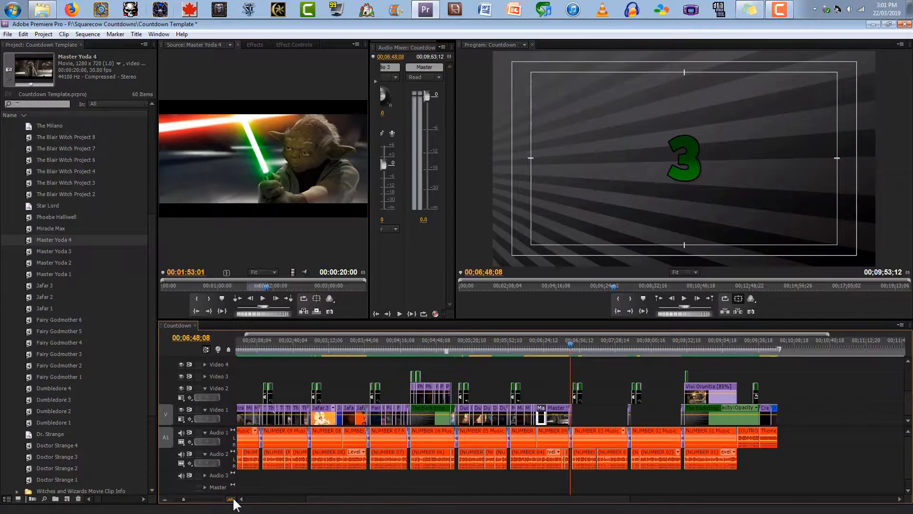
mouse_move(491, 499)
left_mouse_down()
mouse_move(517, 498)
mouse_move(504, 498)
left_mouse_up()
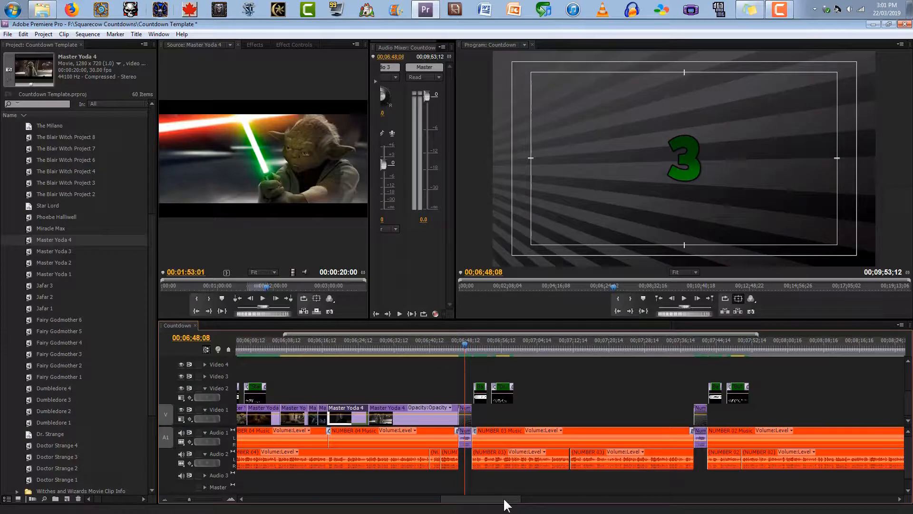
key("ctrl+s")
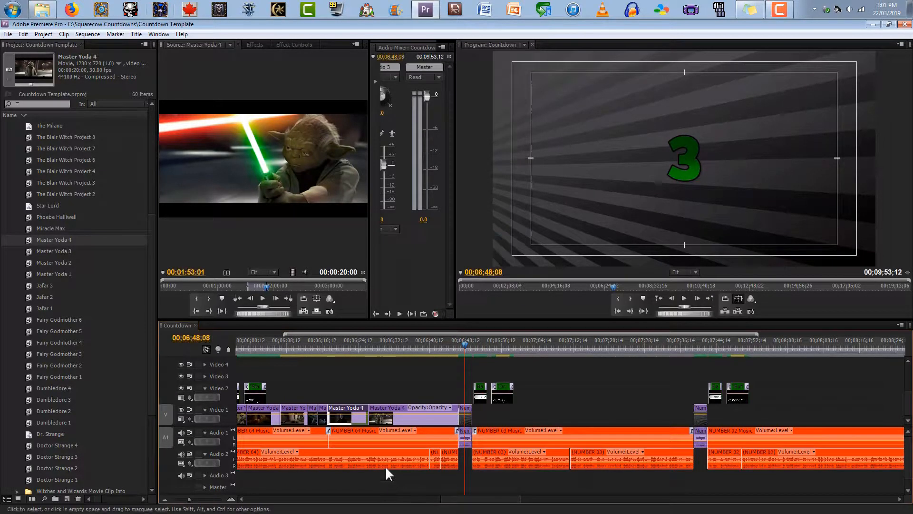
Preview the Doctor Strange 4, 1 and 2 clips as sources and play the start of the Number 03 section.
scroll(84, 361, "down", 3)
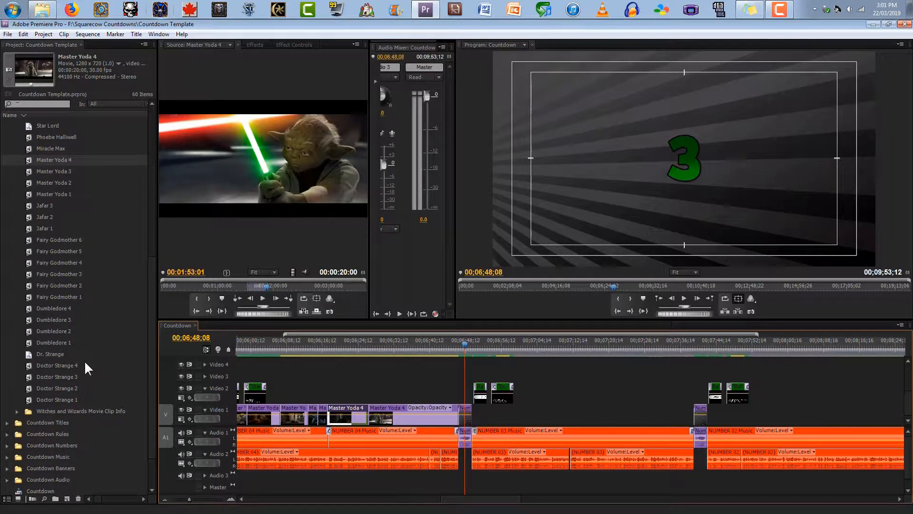
left_click(26, 366)
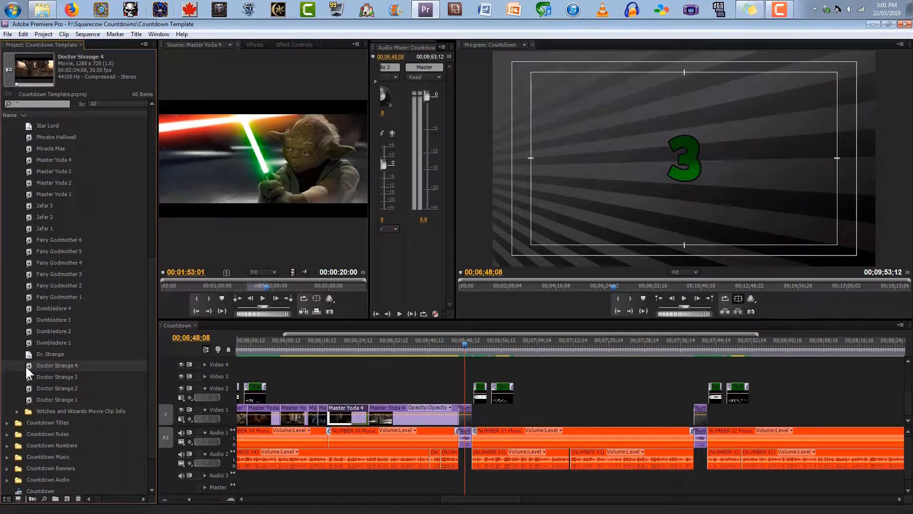
double_click(25, 364)
double_click(27, 399)
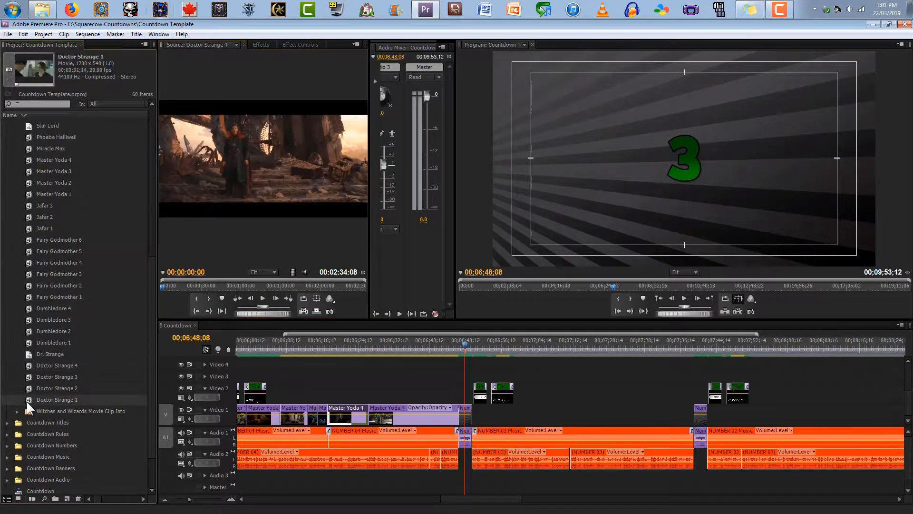
double_click(29, 388)
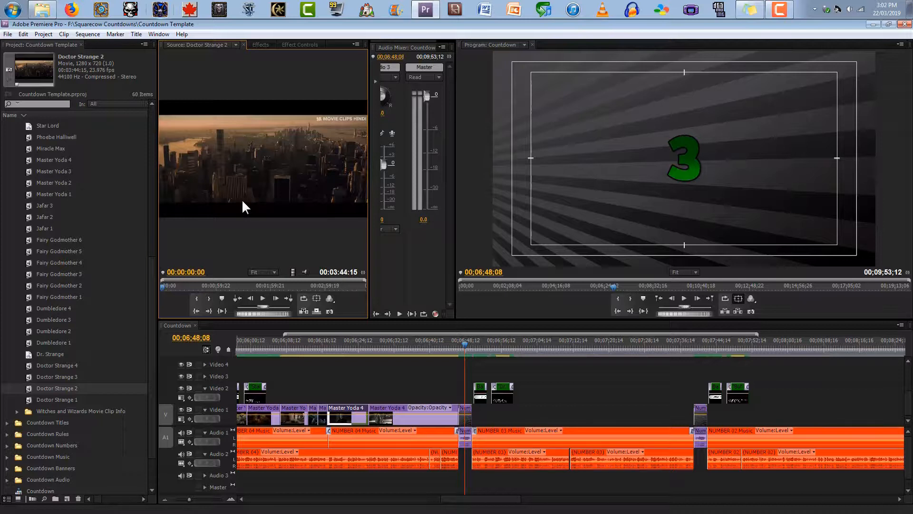
key("space")
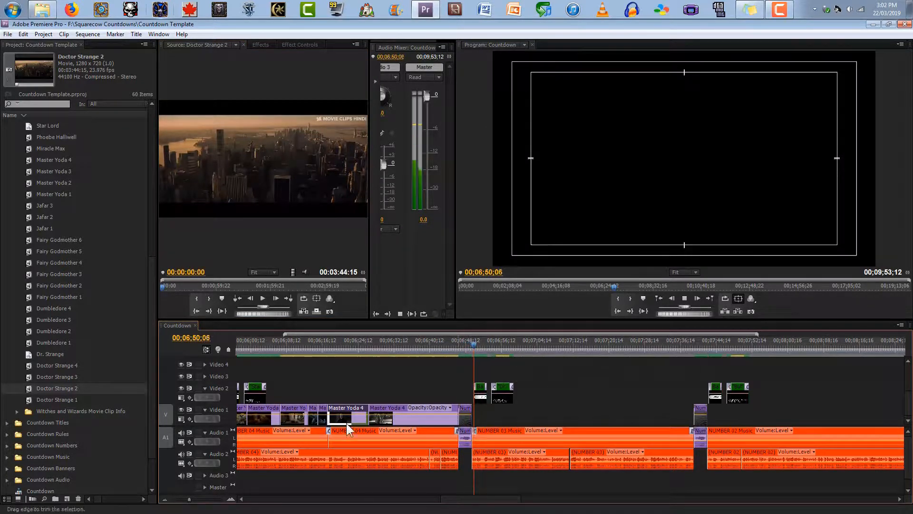
Play Doctor Strange 1 in the source monitor, step through the hospital corridor shot, and set the out point at 00;00;19;15.
double_click(32, 398)
left_click(262, 298)
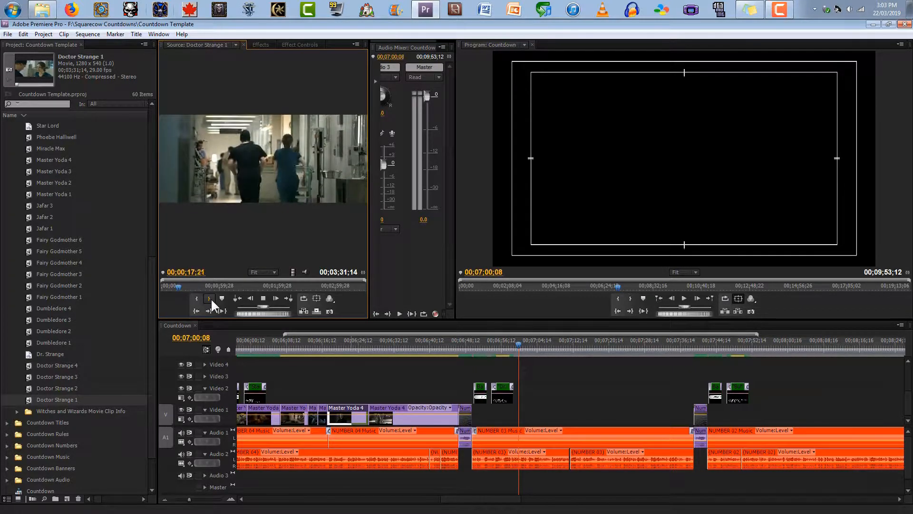
left_click(211, 298)
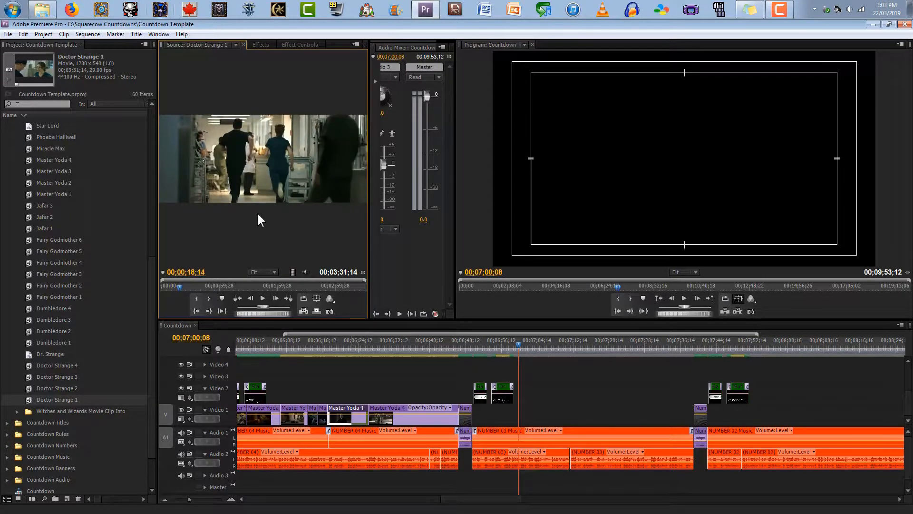
key("Right")
key("Right")
key("Right")
key("Right")
key("Right")
key("Right")
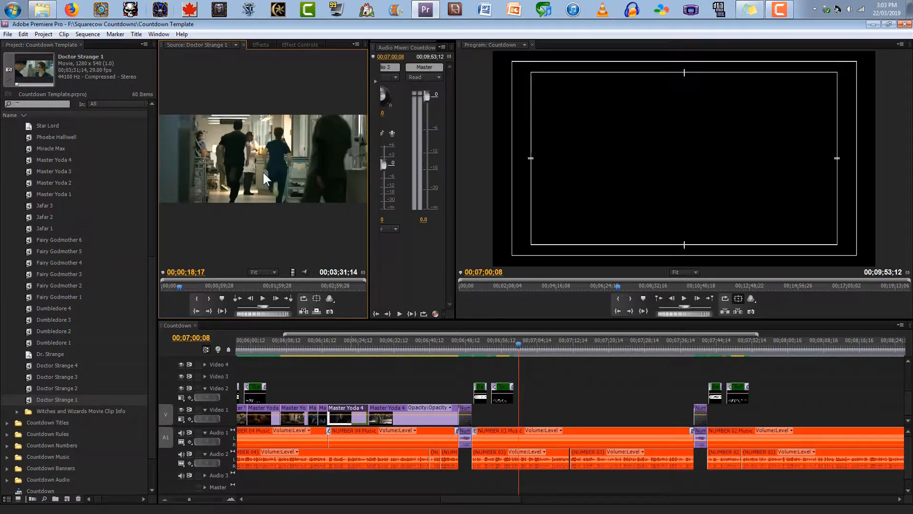
key("Right")
key("Right")
key("Right")
key("Right")
key("Right")
key("Right")
key("Right")
key("Right")
key("Right")
key("Right")
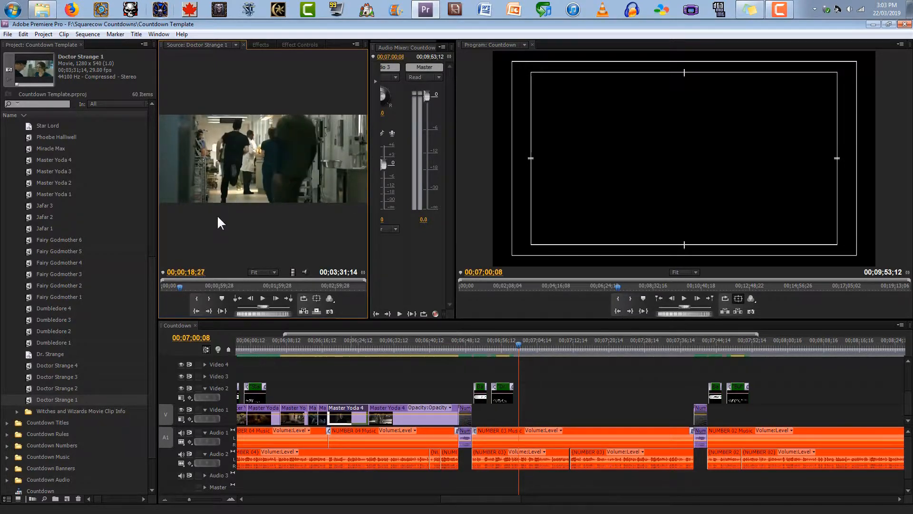
key("Right")
key("Right")
key("Right")
key("Right")
key("Right")
key("Right")
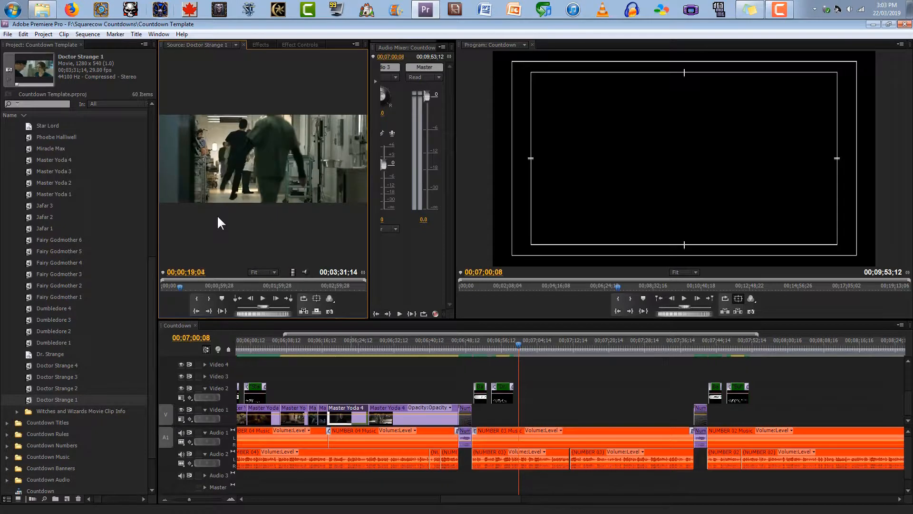
key("Right")
key("Right")
key("Right")
key("Right")
key("Right")
key("Right")
key("Right")
key("Right")
key("Right")
key("Right")
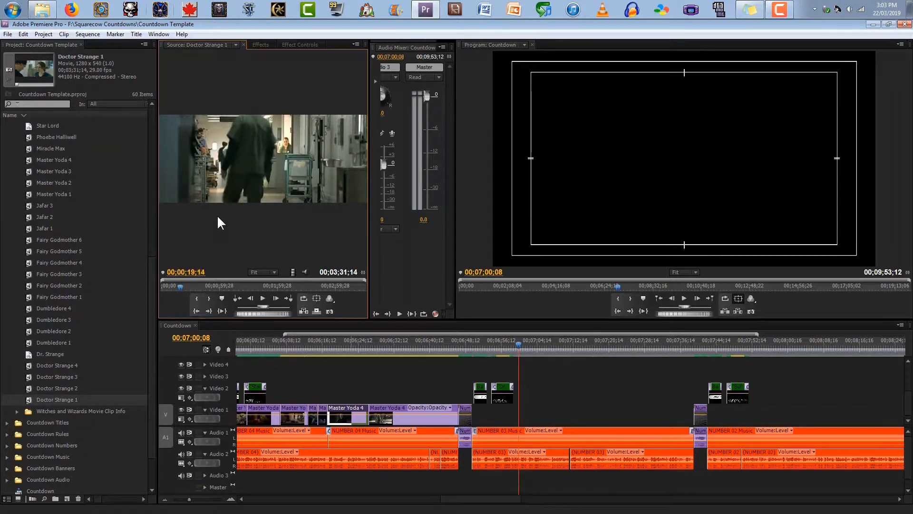
key("Left")
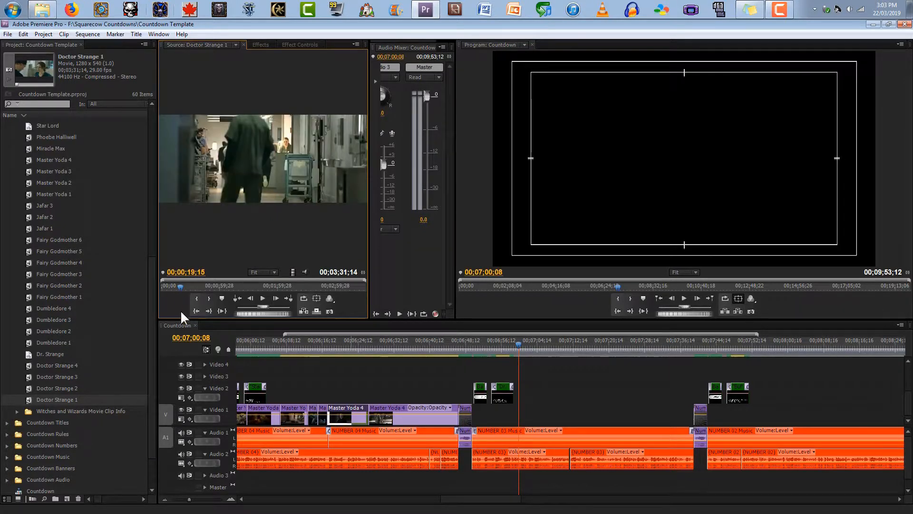
left_click(212, 297)
Place the trimmed Doctor Strange 1 clip on Video 1 directly after the Number 03 title and play it in the sequence.
left_click_drag(290, 272, 474, 422)
left_click_drag(479, 351, 470, 352)
key("space")
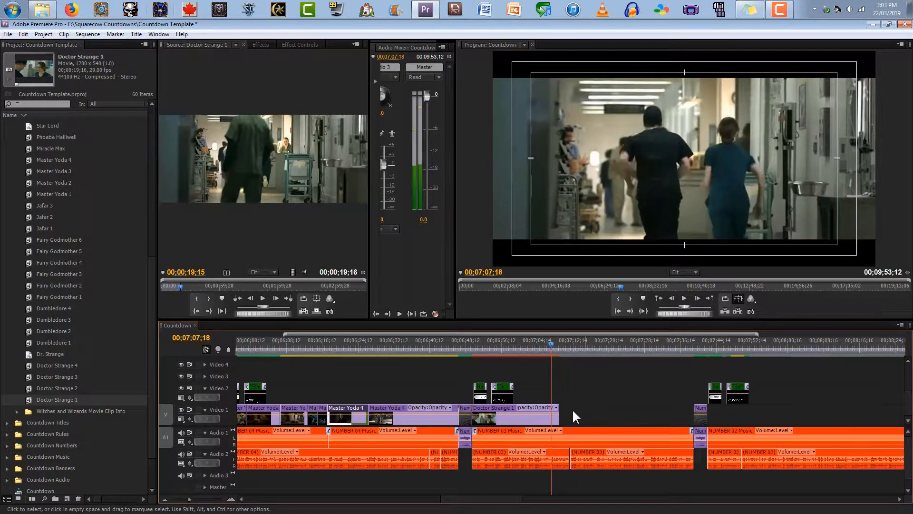
Shift Doctor Strange 1 to end with the first Number 03 narration clip and trim its start to 00;06;54;09.
left_click_drag(527, 416, 536, 424)
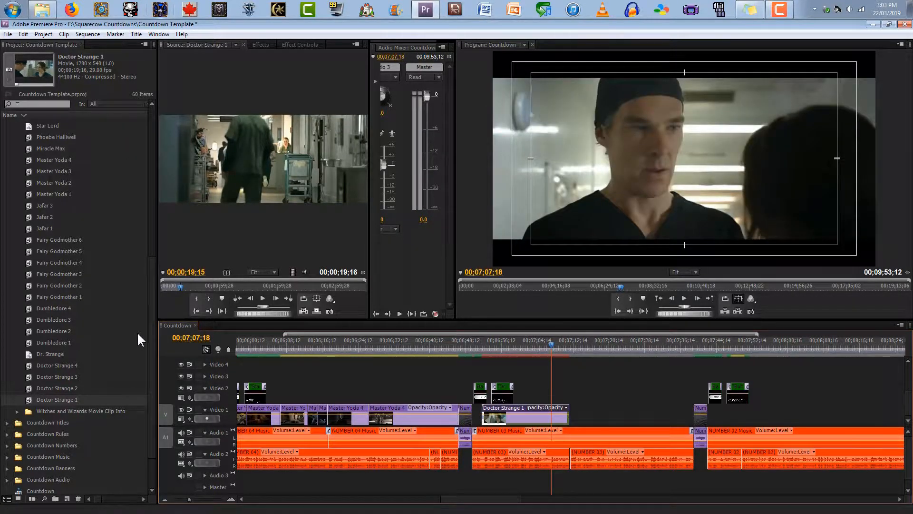
left_click(493, 352)
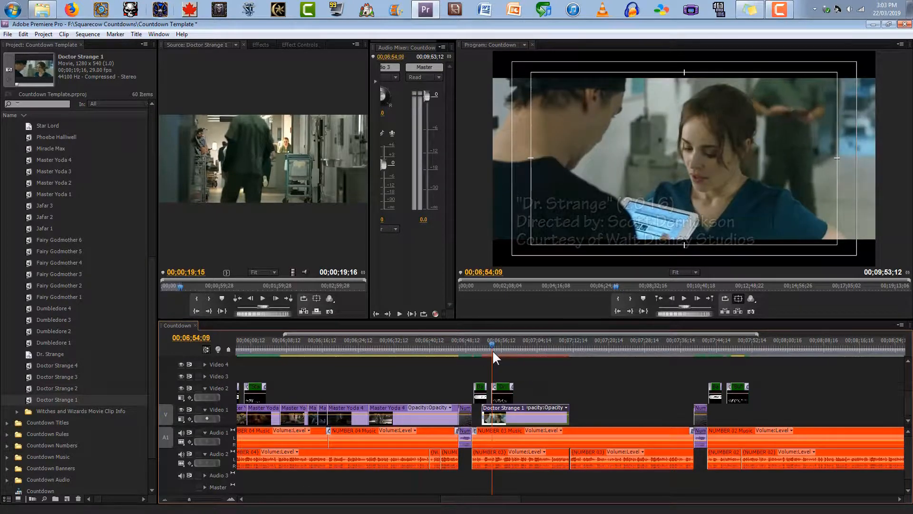
left_click(231, 499)
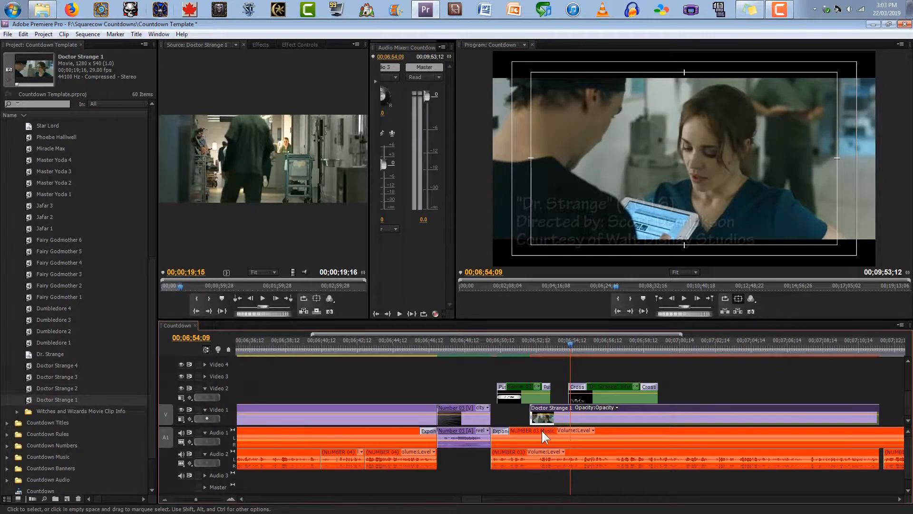
left_click_drag(541, 410, 566, 414)
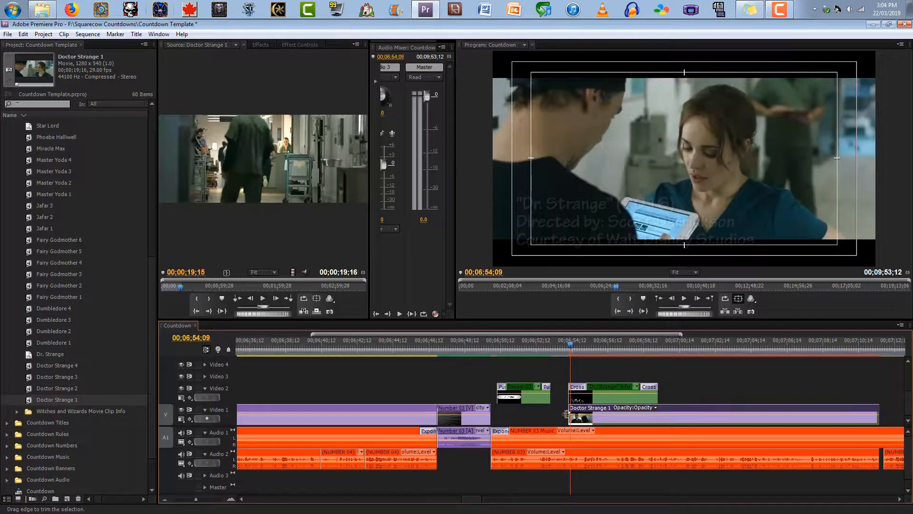
Fill the Video 1 gap between the Number 03 title and Doctor Strange 1 with the Dr. Strange still and check it under its name banner.
left_click(34, 356)
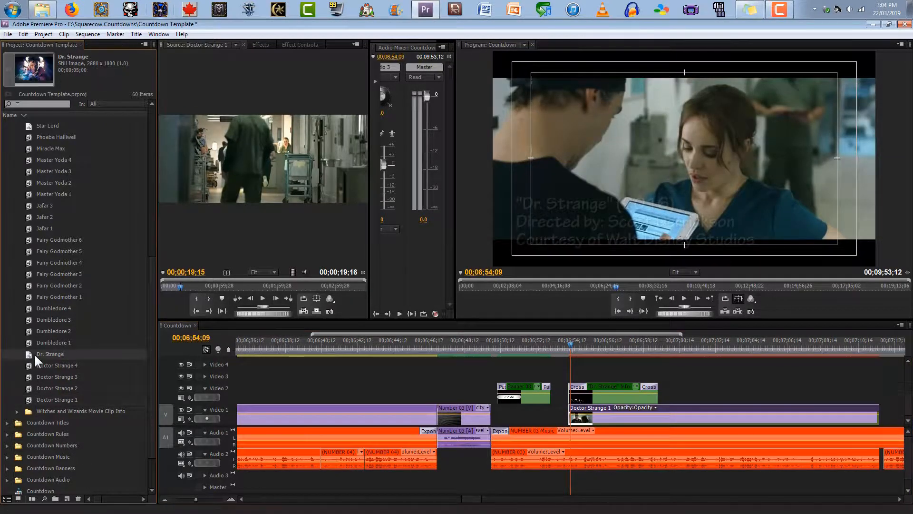
left_click_drag(32, 353, 386, 376)
left_click_drag(476, 379, 567, 420)
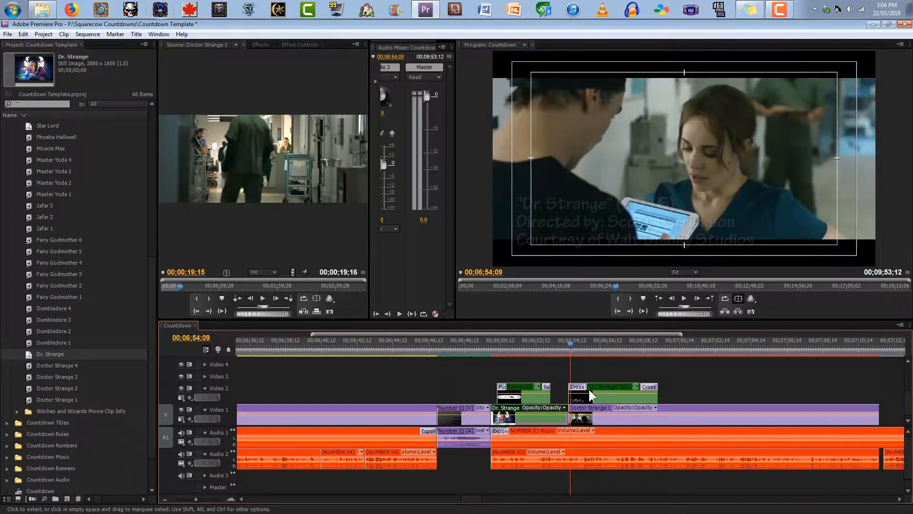
left_click_drag(554, 351, 514, 348)
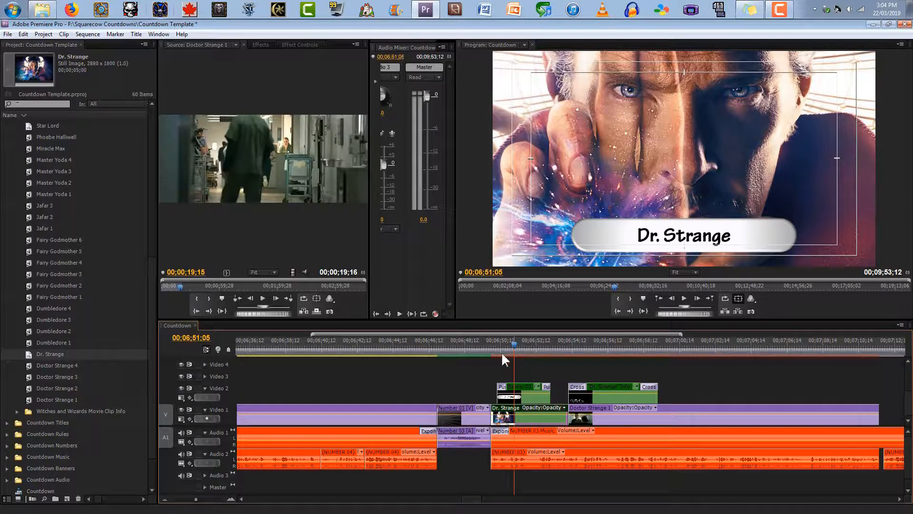
Compare the framing of the earlier Dumbledore and Master Yoda footage with the Dr. Strange still.
left_click(165, 499)
left_click(165, 499)
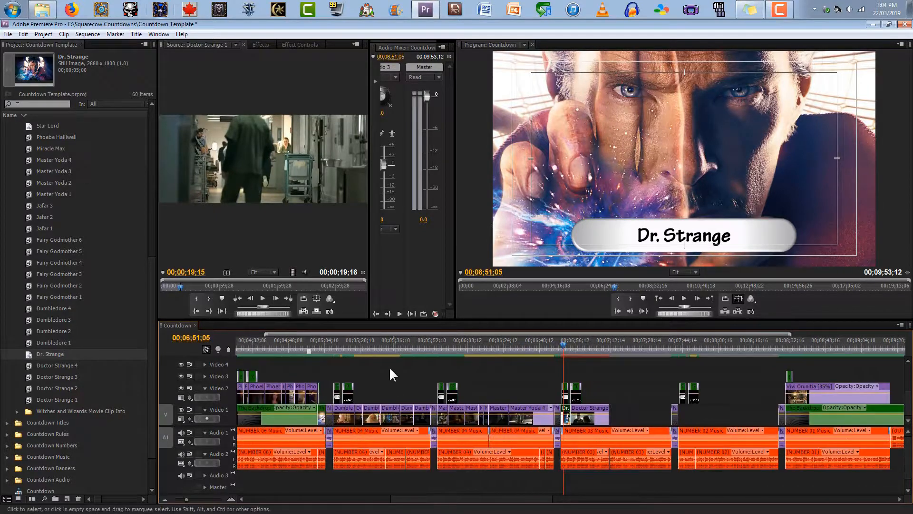
left_click(374, 344)
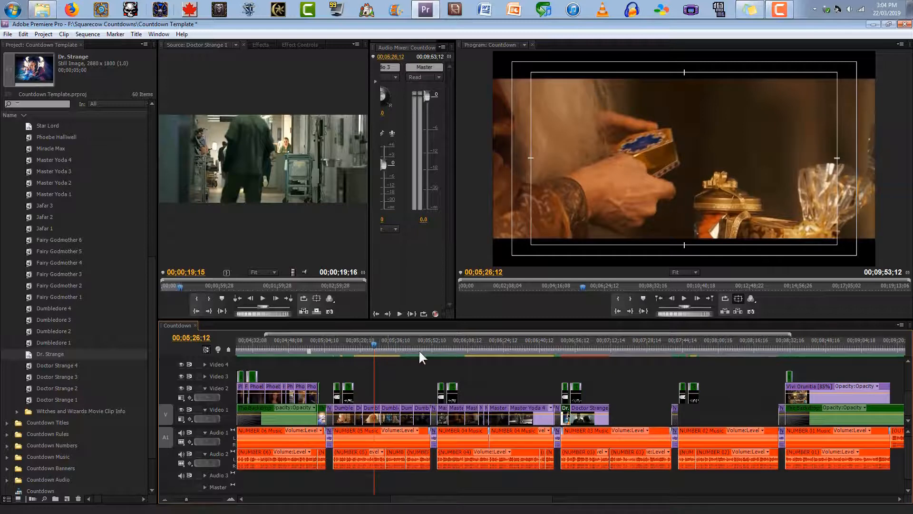
left_click(501, 340)
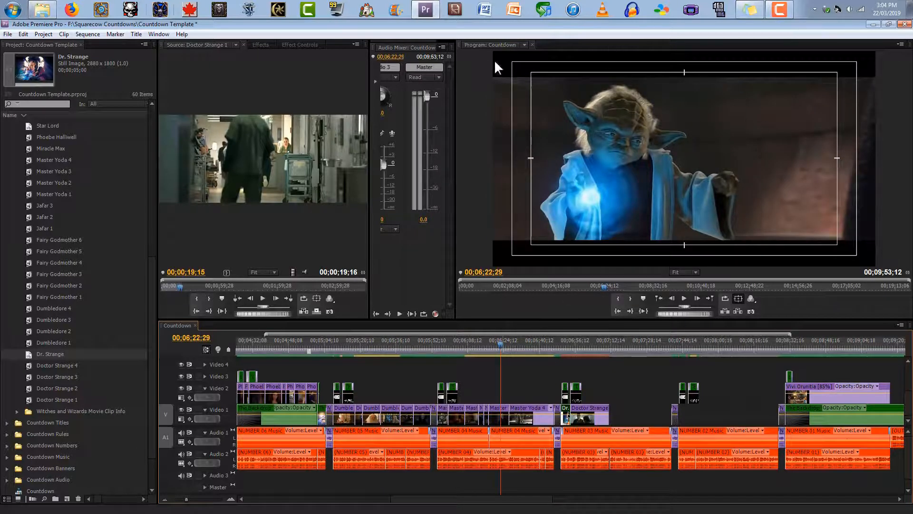
mouse_move(553, 346)
left_mouse_down()
mouse_move(595, 347)
mouse_move(569, 347)
left_mouse_up()
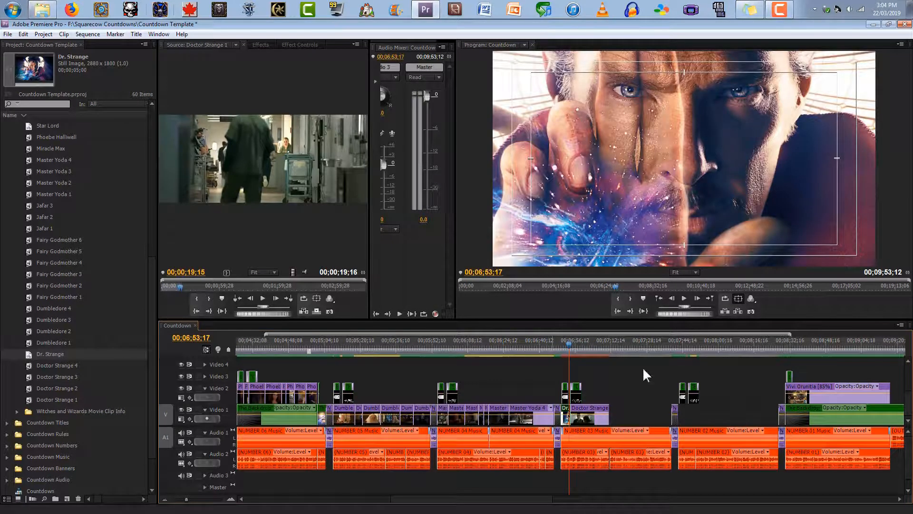
Scale the Dr. Strange still to the frame size, enlarge it to cover the black side bars, and play it from the Number 03 title.
left_click(231, 499)
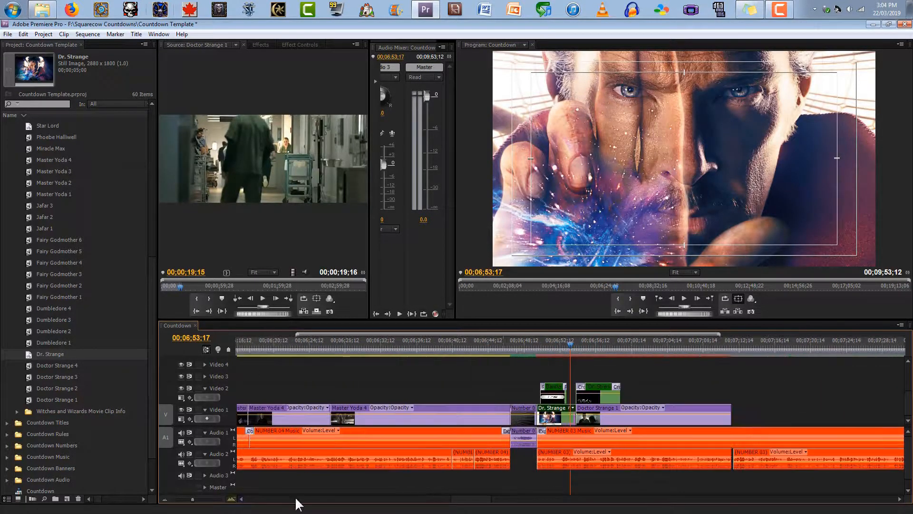
right_click(554, 410)
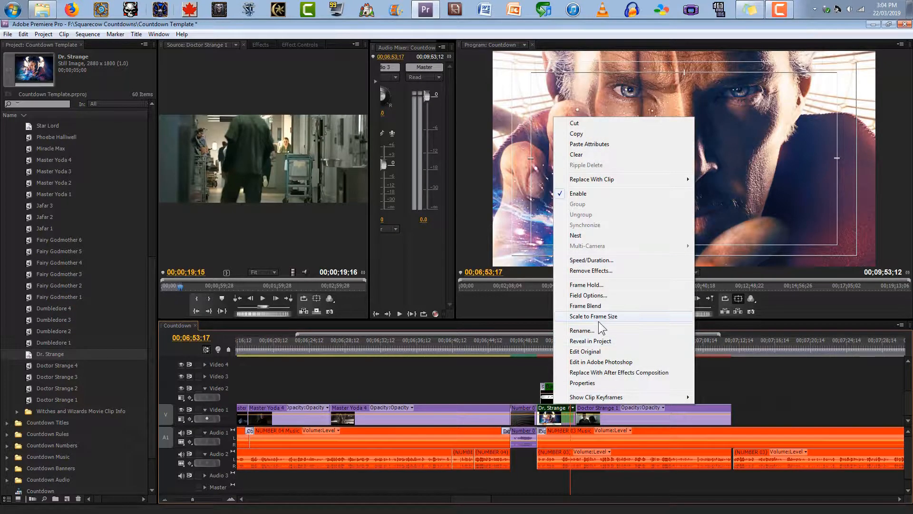
left_click(598, 319)
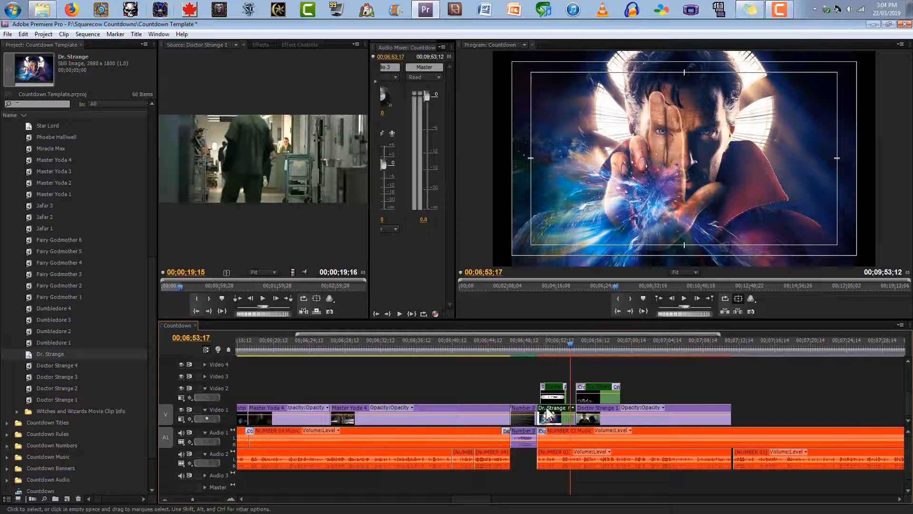
left_click(521, 208)
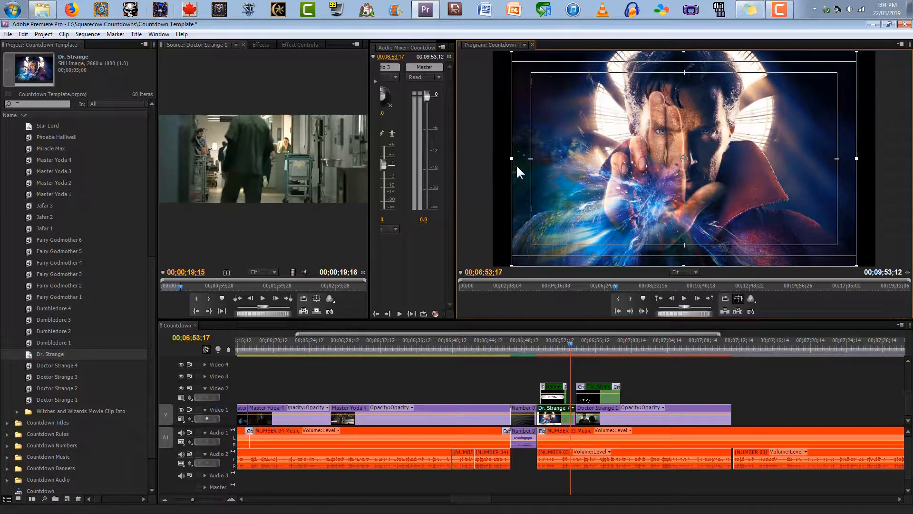
left_click_drag(513, 159, 493, 159)
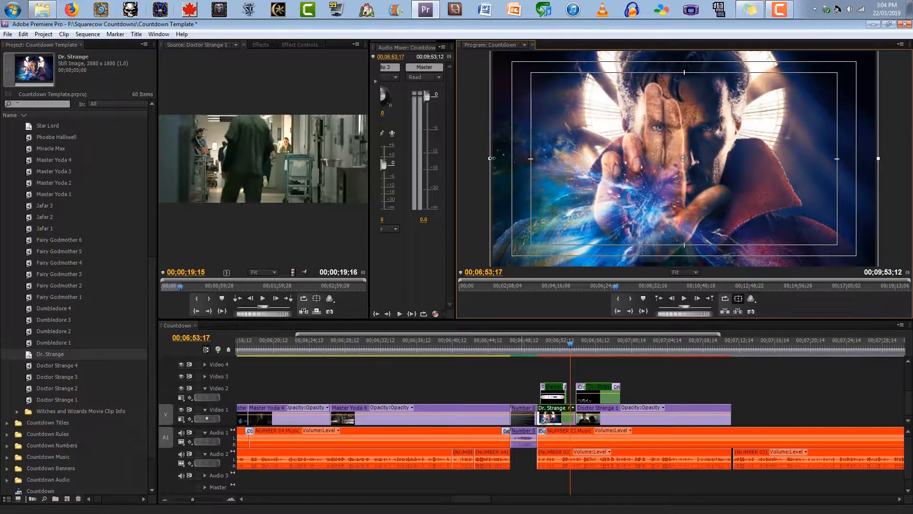
left_click_drag(588, 342, 535, 345)
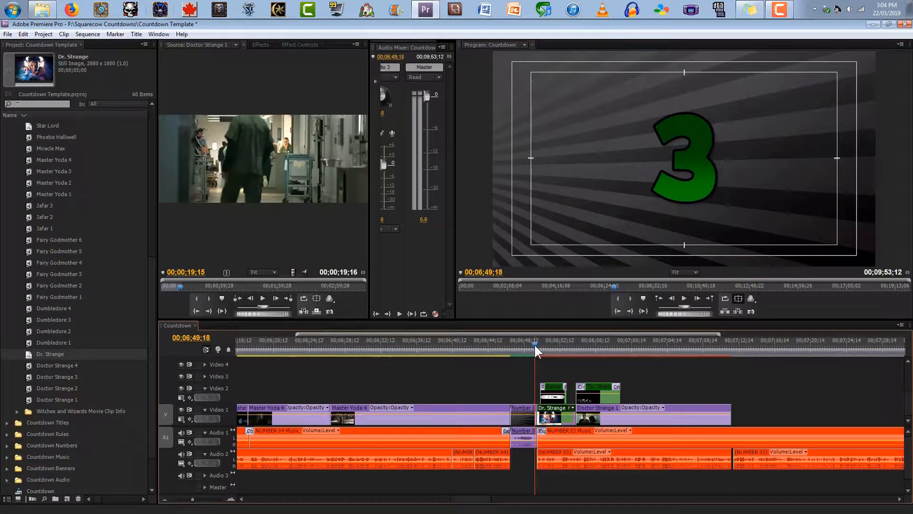
key("space")
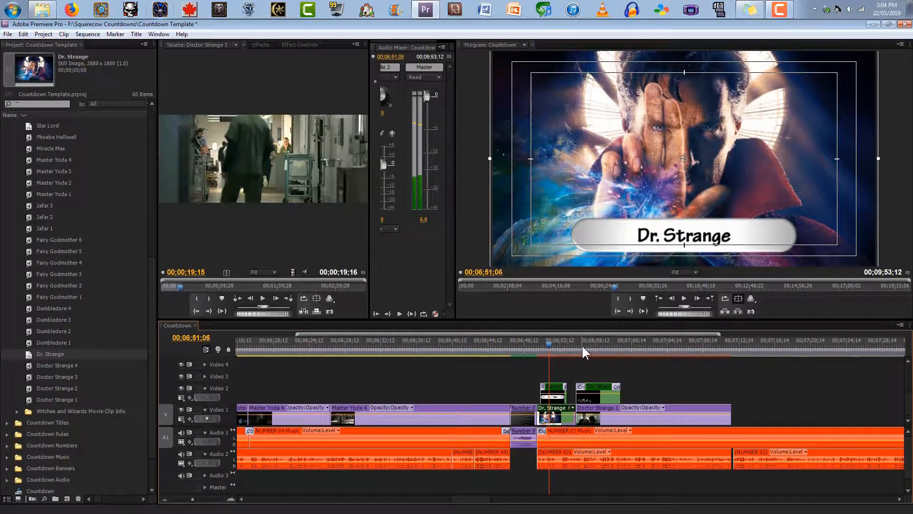
View the #36 Top 10 Witches and Wizards thumbnail from the EDITED COUNTDOWNS Thumbnails folder, close it, and return to Premiere Pro.
left_click(42, 9)
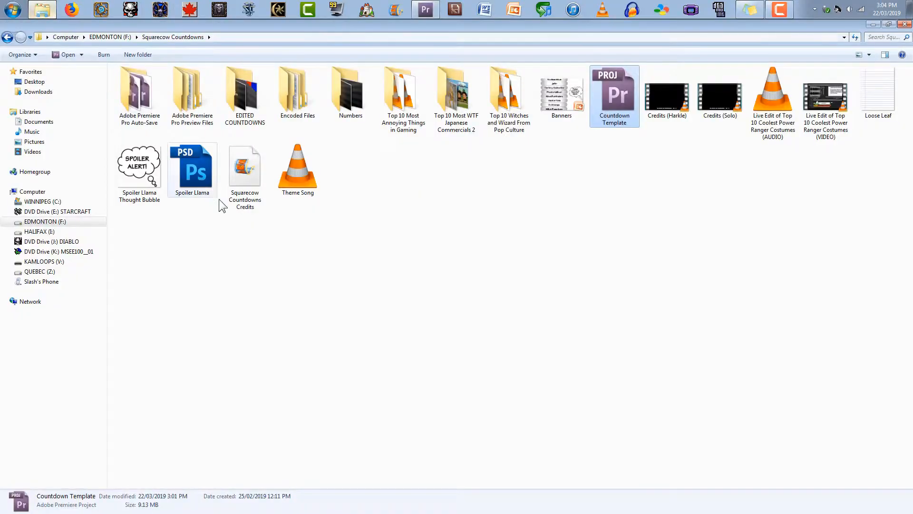
double_click(242, 96)
double_click(161, 97)
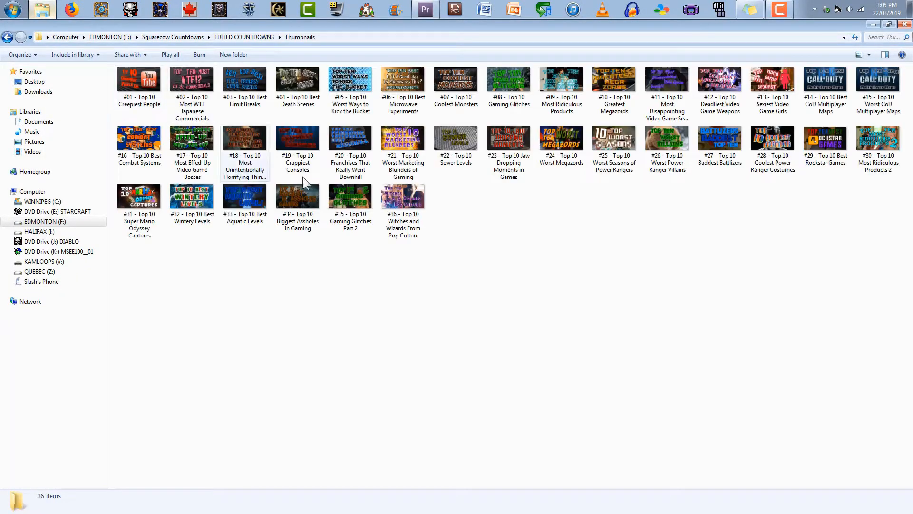
double_click(390, 193)
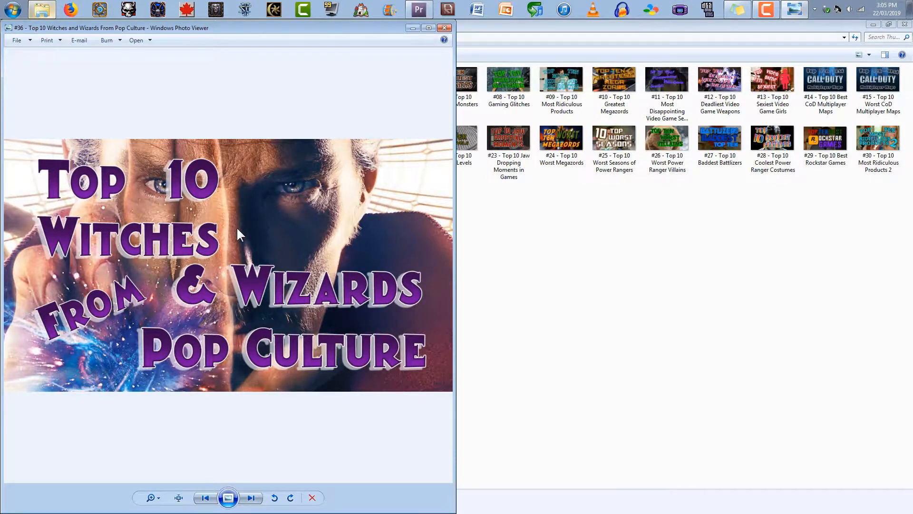
left_click(449, 26)
left_click(419, 9)
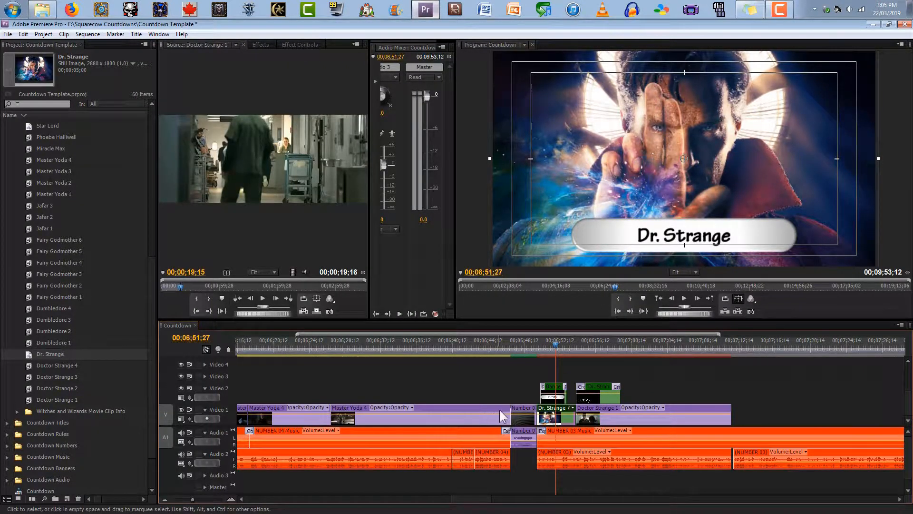
Move the Dr. Strange still to the empty Video 1 stretch after Doctor Strange 1 and stack the & Wizards and 10 titles above it.
left_click_drag(554, 417, 784, 412)
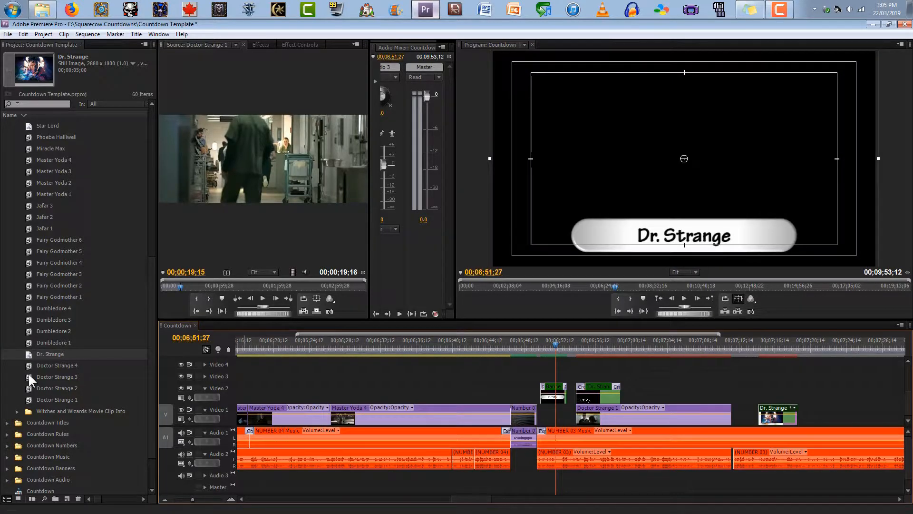
scroll(29, 374, "down", 2)
left_click(6, 377)
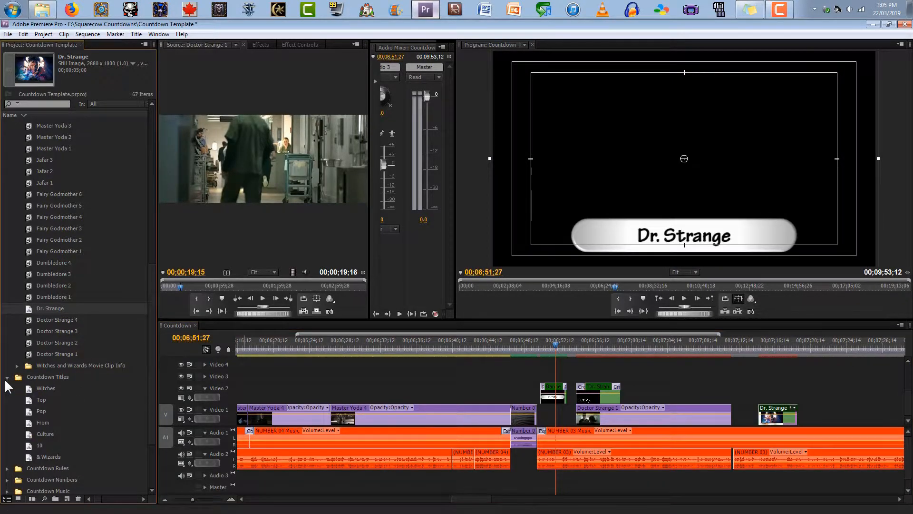
left_click(29, 455)
left_click_drag(666, 452, 772, 394)
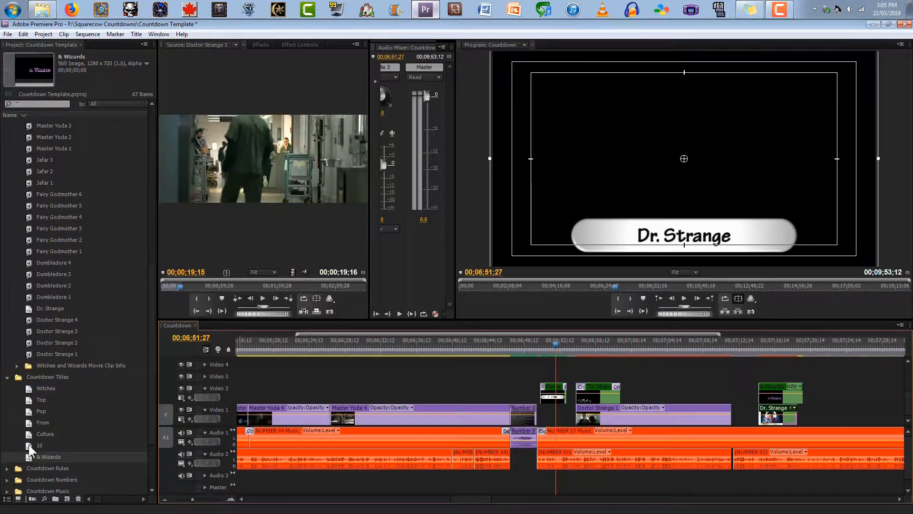
left_click_drag(29, 450, 758, 376)
scroll(908, 395, "up", 2)
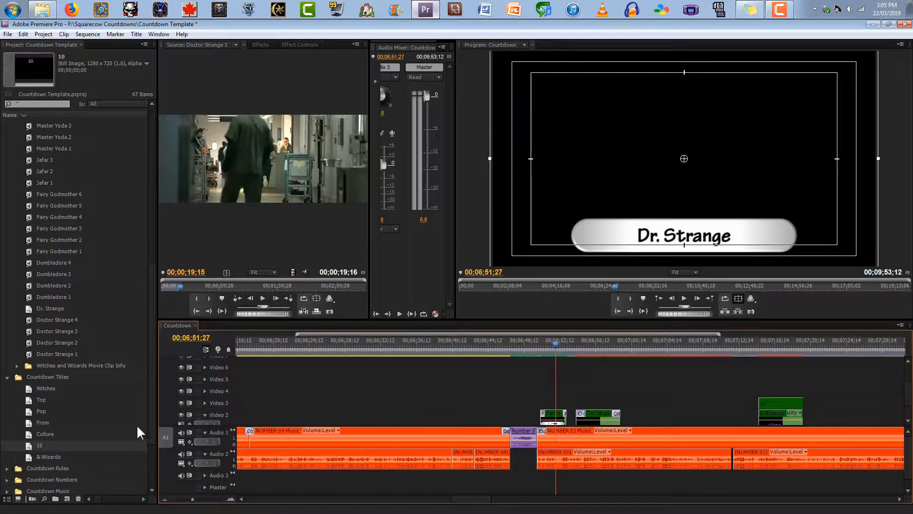
Stack the Culture, From, Pop, Top and Witches titles on the tracks above and preview the composite at 00;07;16;01.
left_click_drag(32, 435, 762, 388)
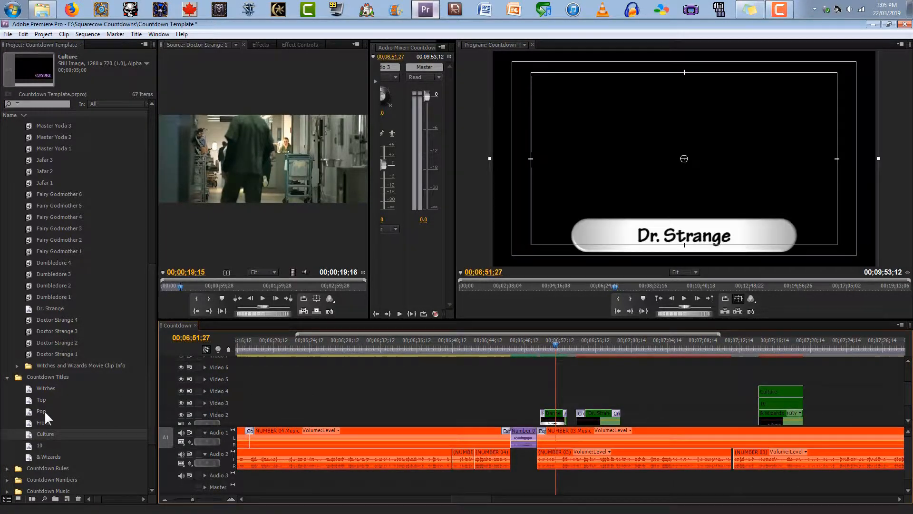
left_click_drag(29, 423, 762, 379)
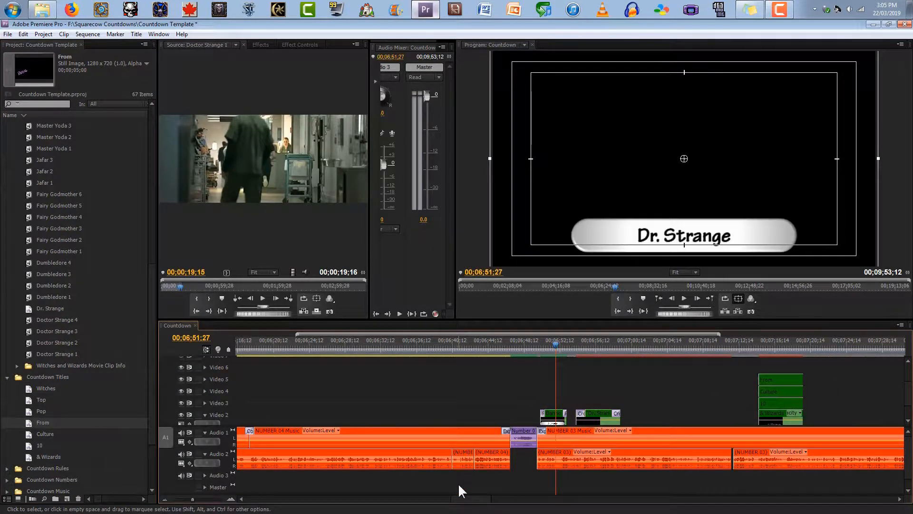
left_click_drag(29, 413, 763, 369)
scroll(906, 369, "up", 3)
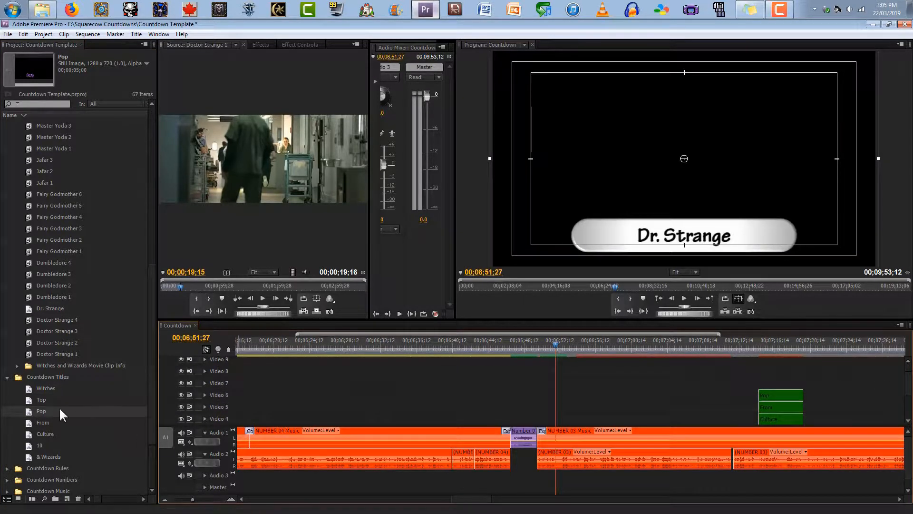
left_click_drag(30, 403, 766, 387)
left_click_drag(33, 390, 766, 371)
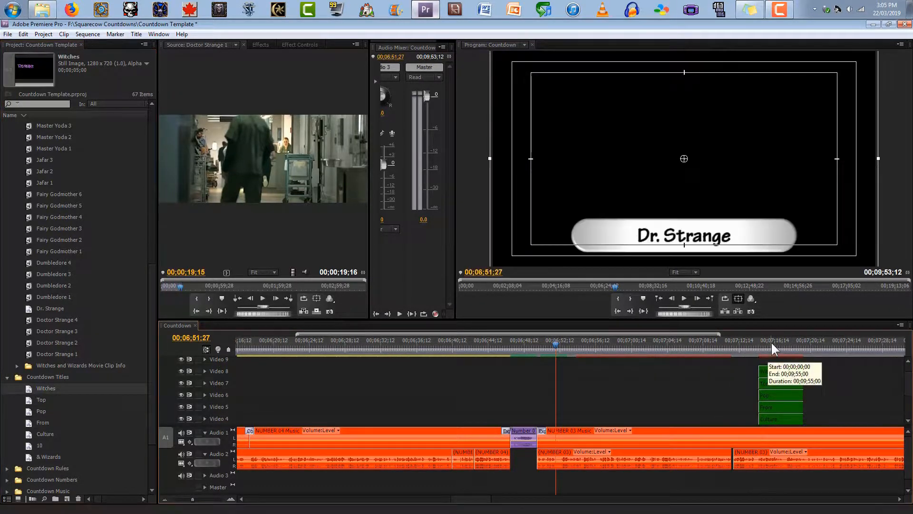
left_click(772, 342)
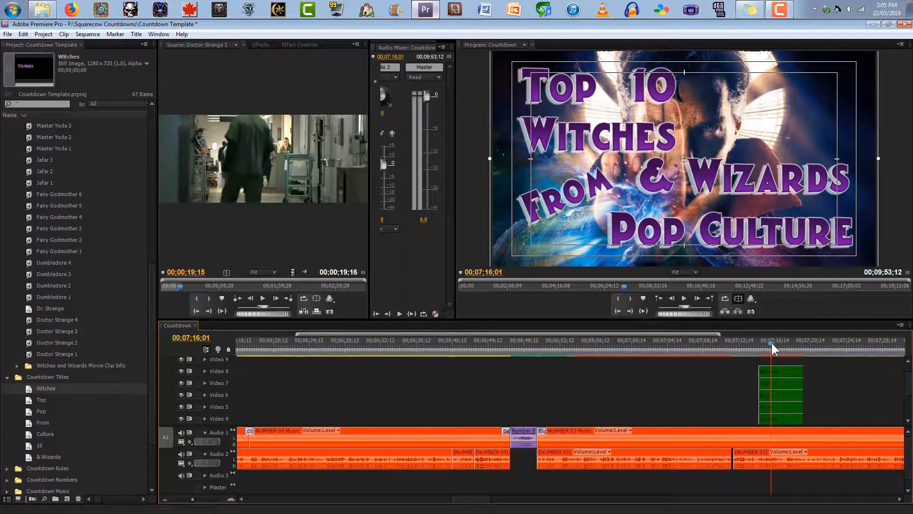
left_click(752, 312)
left_click(483, 302)
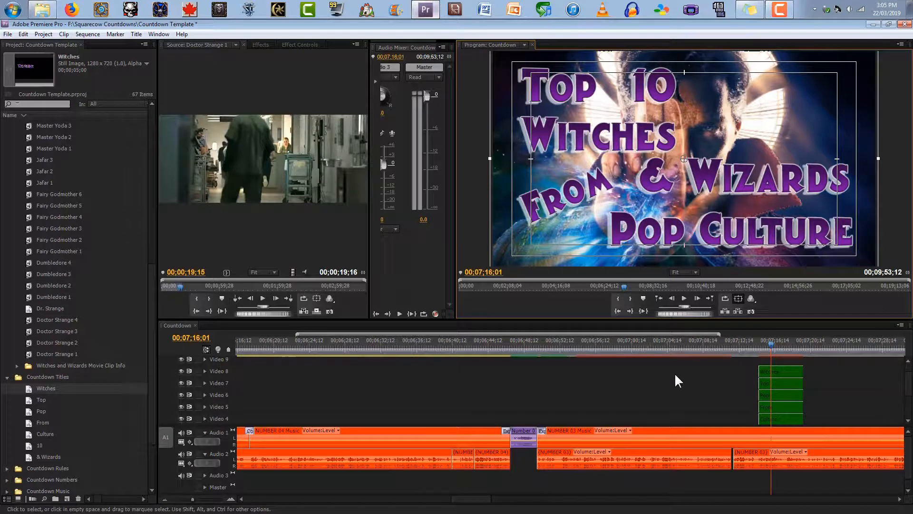
Delete all the countdown titles stacked above the Dr. Strange still.
left_click_drag(820, 364, 780, 422)
key("Delete")
scroll(910, 394, "down", 2)
left_click_drag(909, 395, 909, 404)
left_click(764, 381)
key("Delete")
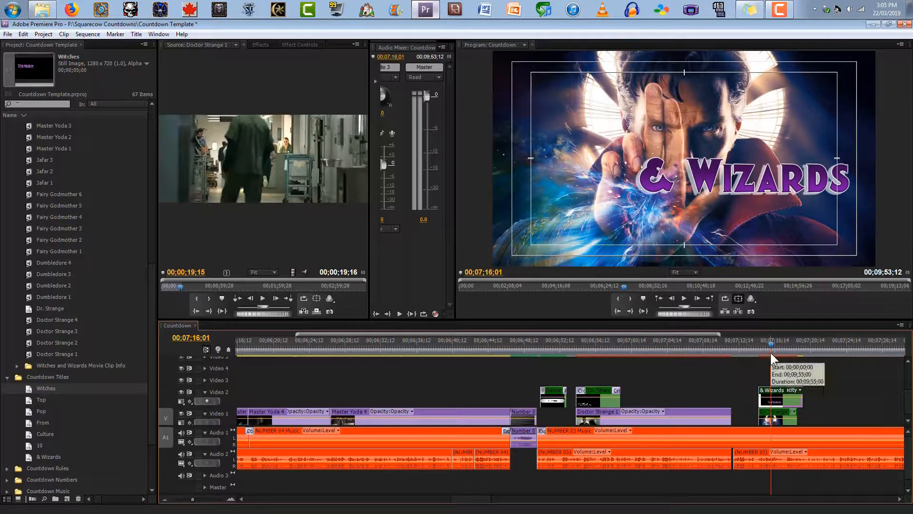
key("Delete")
Move the Dr. Strange still back into the Video 1 gap between the Number 03 title and Doctor Strange 1.
left_click(774, 413)
left_click_drag(740, 415, 554, 421)
left_click_drag(546, 344, 522, 345)
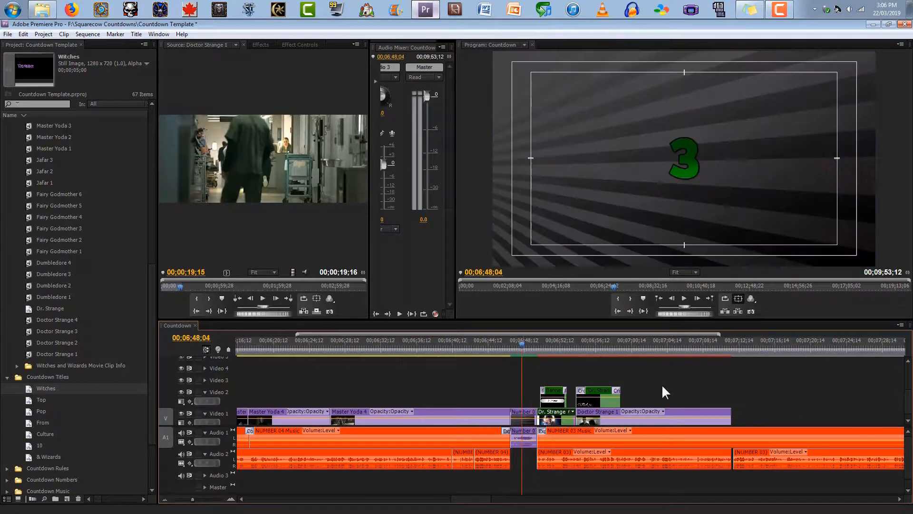
left_click_drag(909, 402, 911, 437)
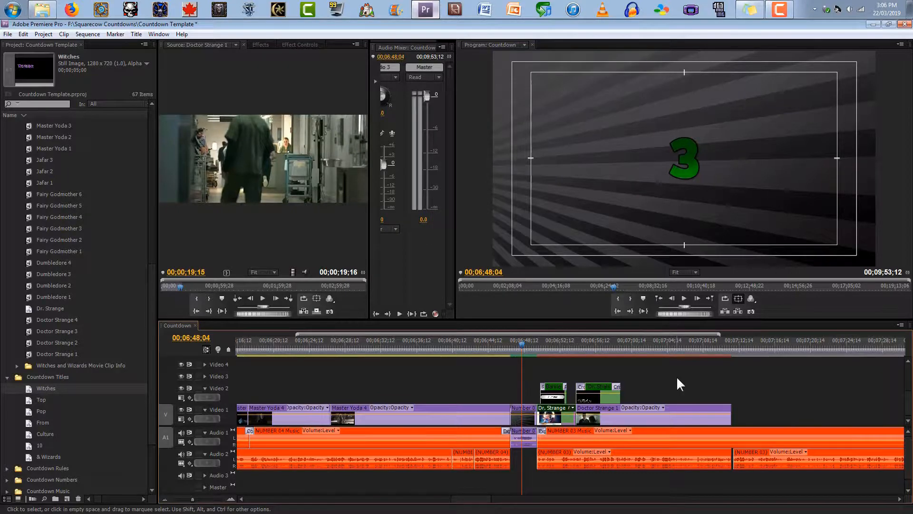
Open Doctor Strange 2 as the source clip and mark an excerpt from about 00:01:21:14 to 00:01:41:11.
left_click(166, 499)
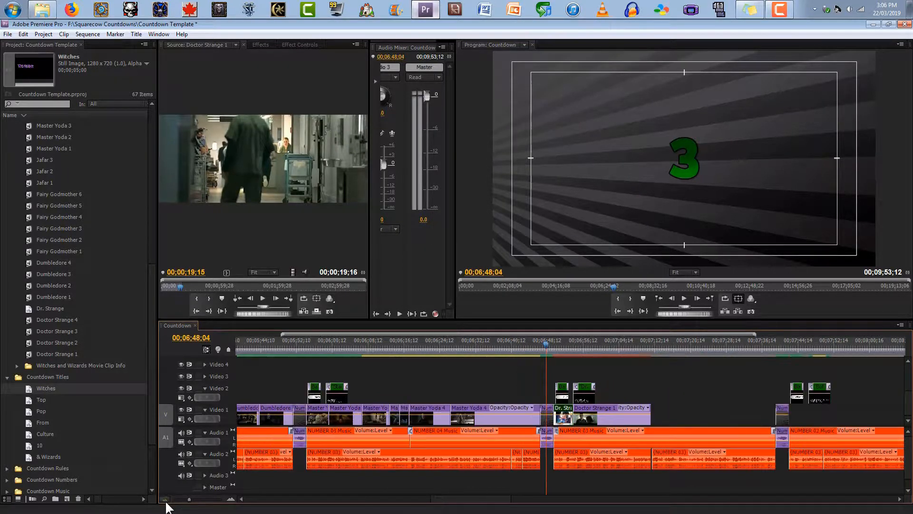
left_click_drag(490, 497, 511, 498)
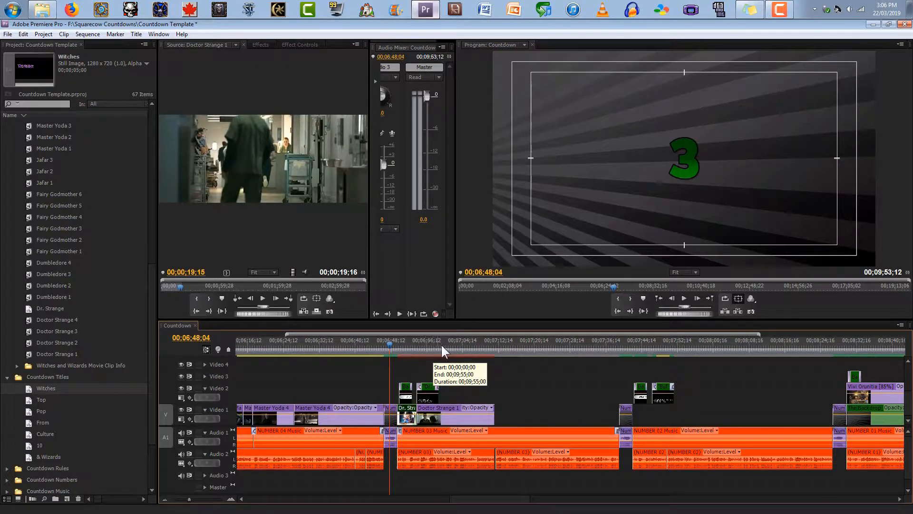
left_click_drag(440, 344, 499, 338)
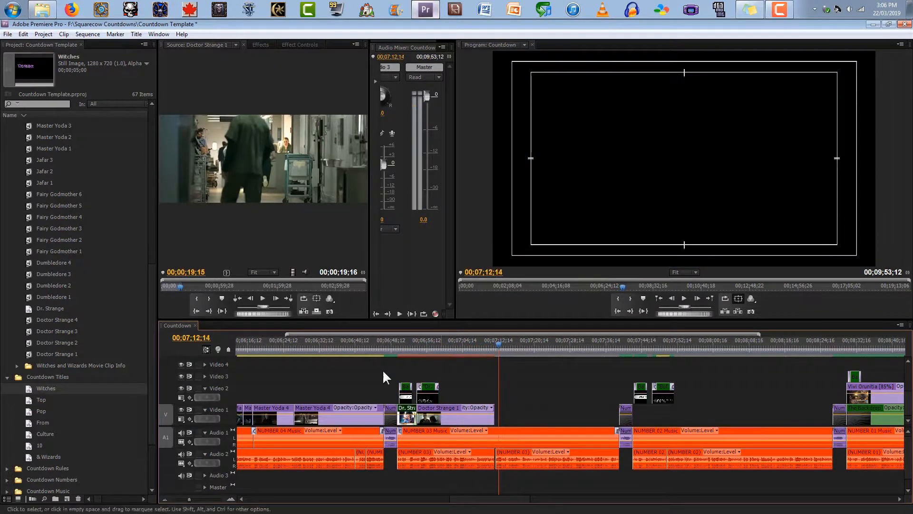
double_click(31, 341)
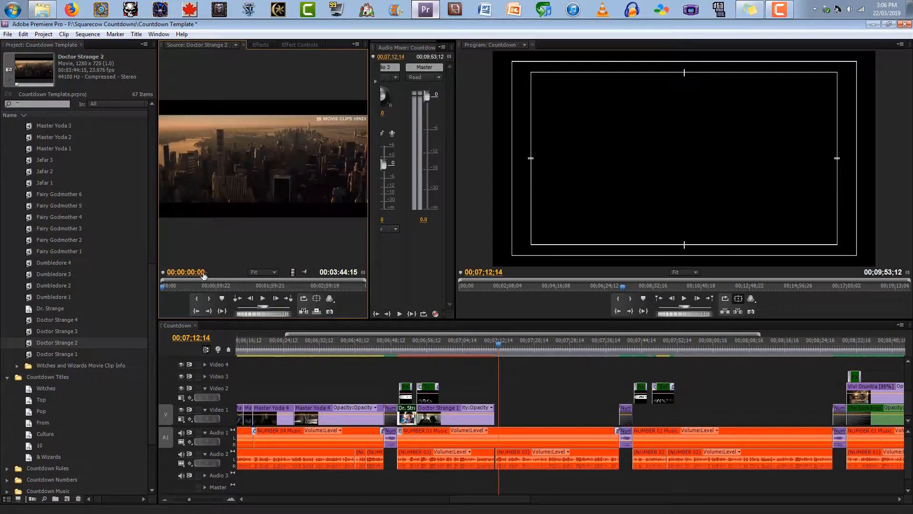
left_click(262, 297)
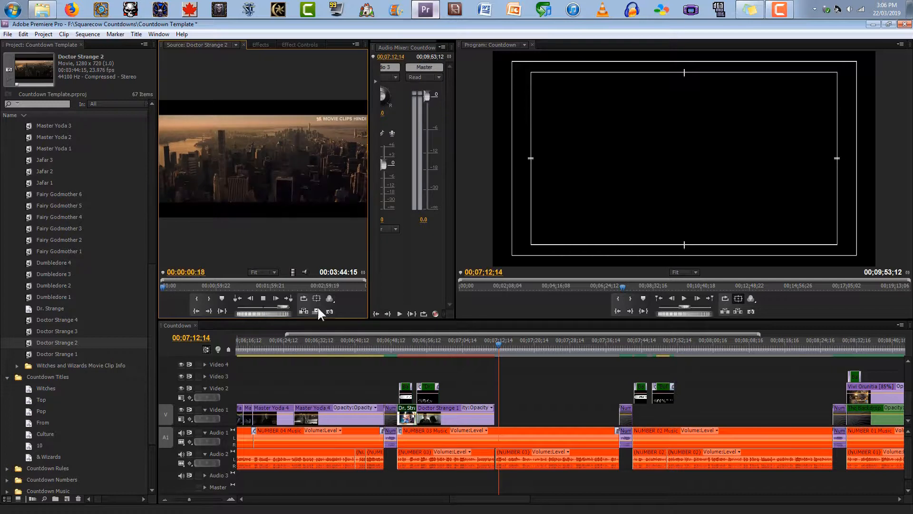
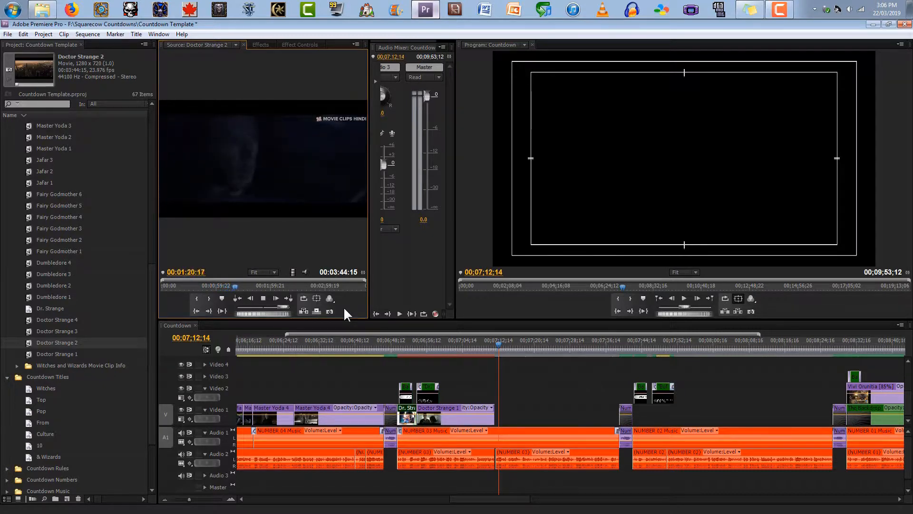
key("space")
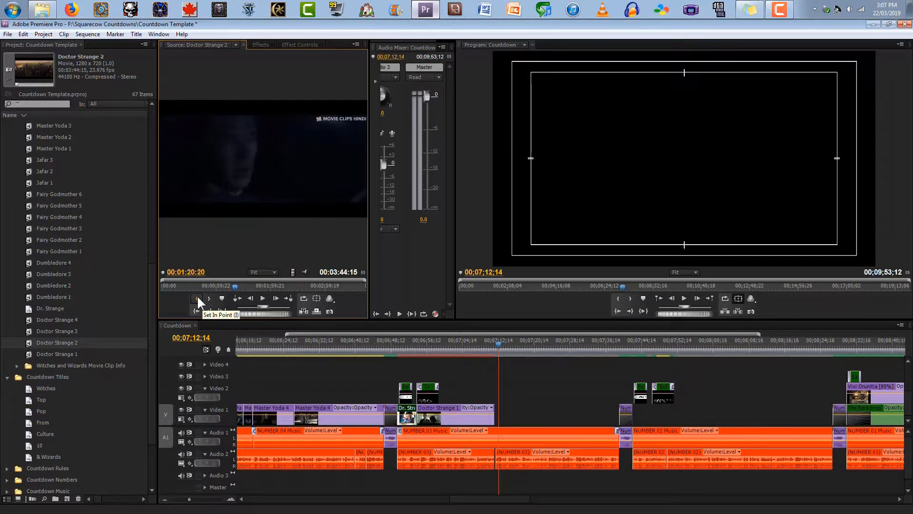
key("l")
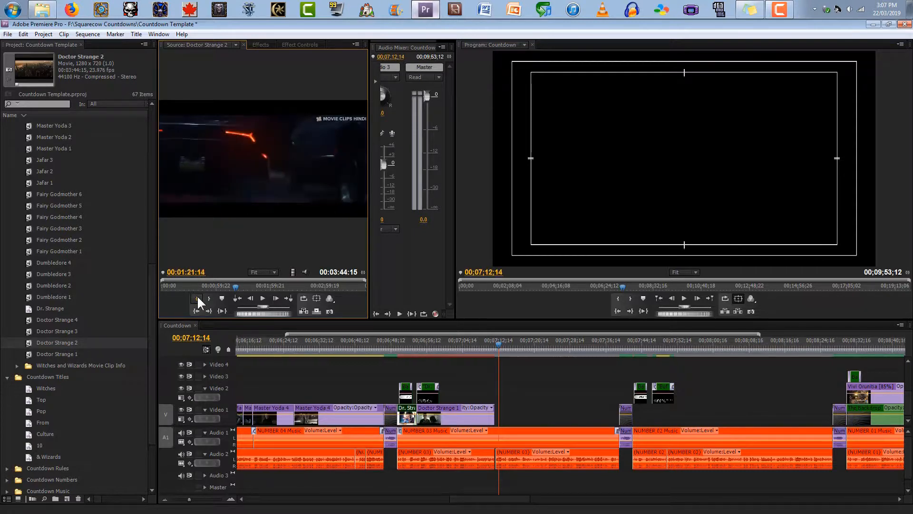
left_click(197, 299)
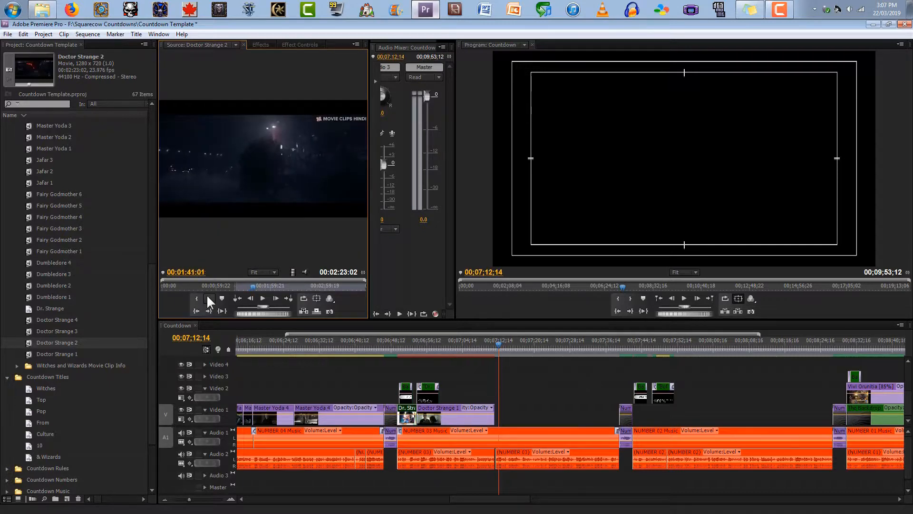
left_click(207, 295)
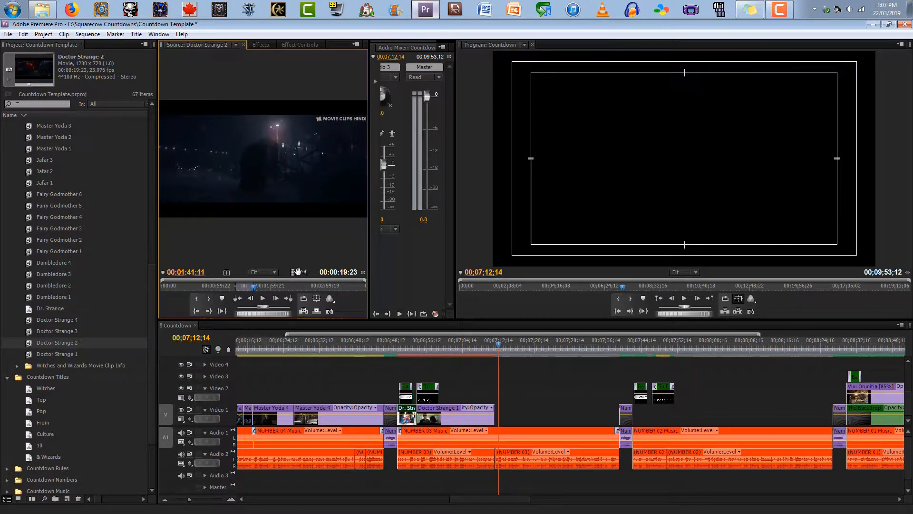
Place the marked Doctor Strange 2 excerpt on Video 2 at the end of Doctor Strange 1 and play its beginning.
left_click_drag(403, 303, 501, 383)
key("space")
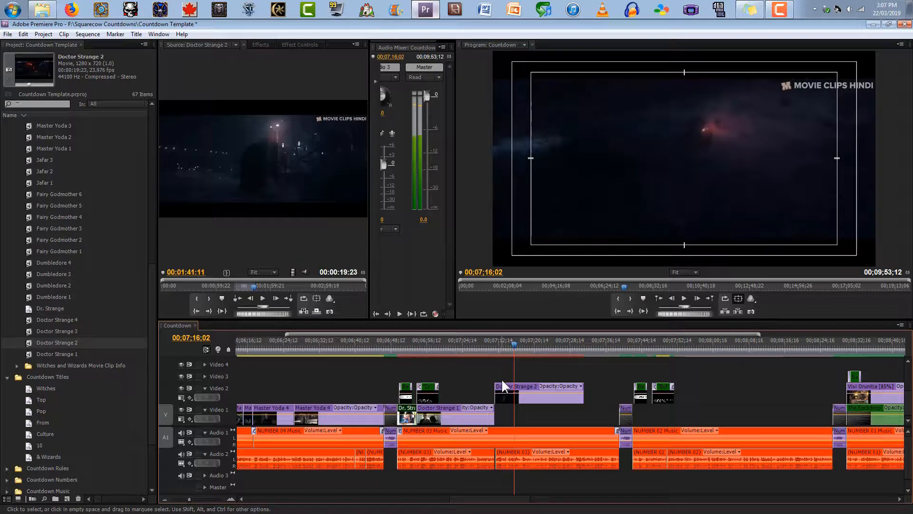
left_click(231, 499)
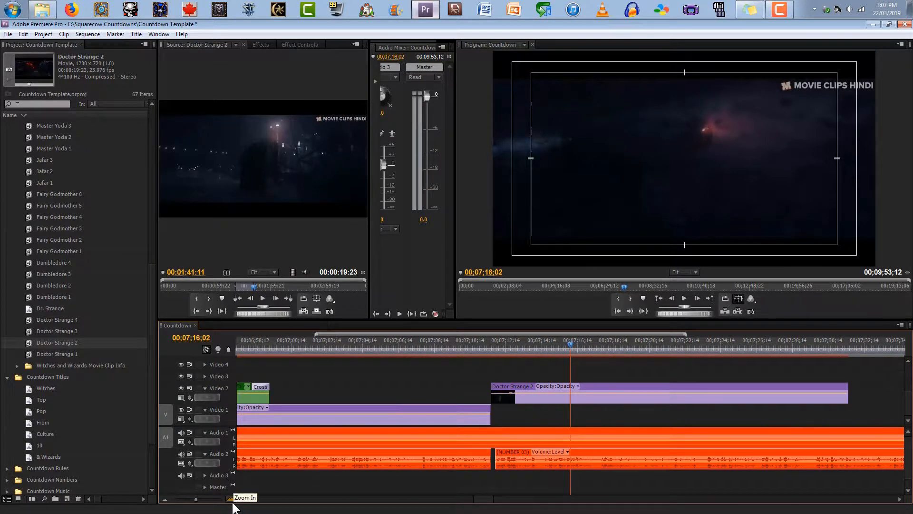
left_click_drag(523, 398, 517, 398)
Find the frame at 00;07;12;25, trim the start of Doctor Strange 2 to it, and close the gap to Doctor Strange 1.
mouse_move(535, 347)
left_mouse_down()
mouse_move(609, 332)
mouse_move(558, 334)
mouse_move(533, 346)
left_mouse_up()
key("Left")
key("Left")
key("Left")
key("Left")
key("Left")
key("Left")
key("Left")
key("Left")
key("Left")
key("Left")
key("Left")
key("Left")
key("Left")
key("Left")
key("Left")
key("Left")
key("Left")
key("Left")
key("Left")
key("Left")
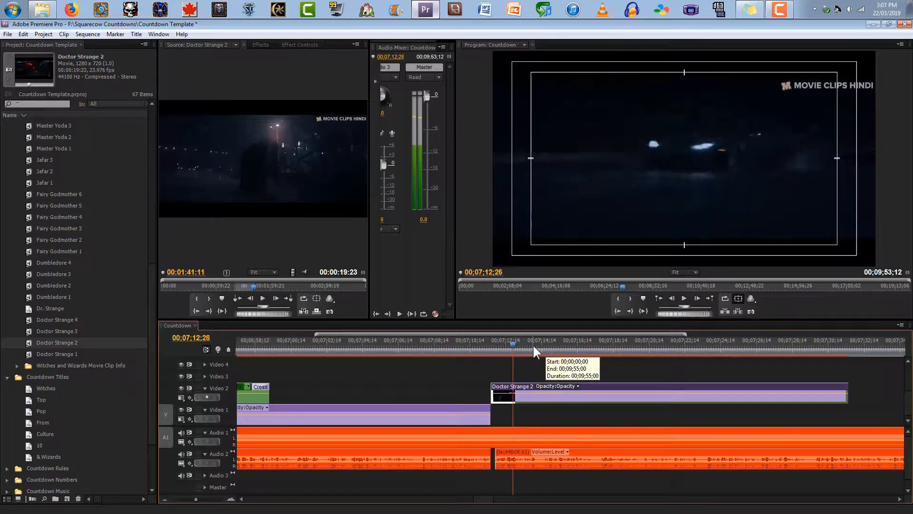
key("Right")
key("Right")
key("Right")
key("Right")
key("Right")
key("Right")
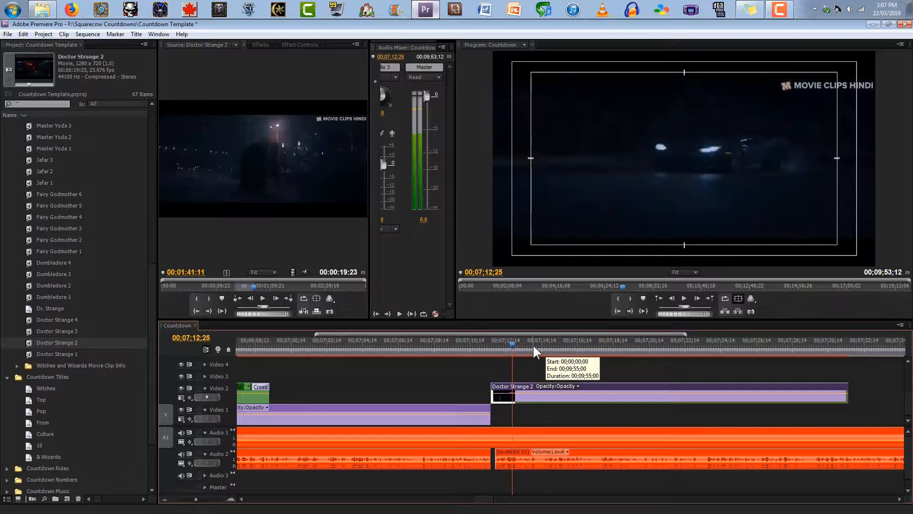
mouse_move(495, 386)
left_mouse_down()
mouse_move(520, 391)
mouse_move(503, 385)
left_mouse_up()
Play across the cut, trim the end of Doctor Strange 2 to 00;07;17;15, and move the clip down to Video 1.
left_click_drag(498, 344, 479, 344)
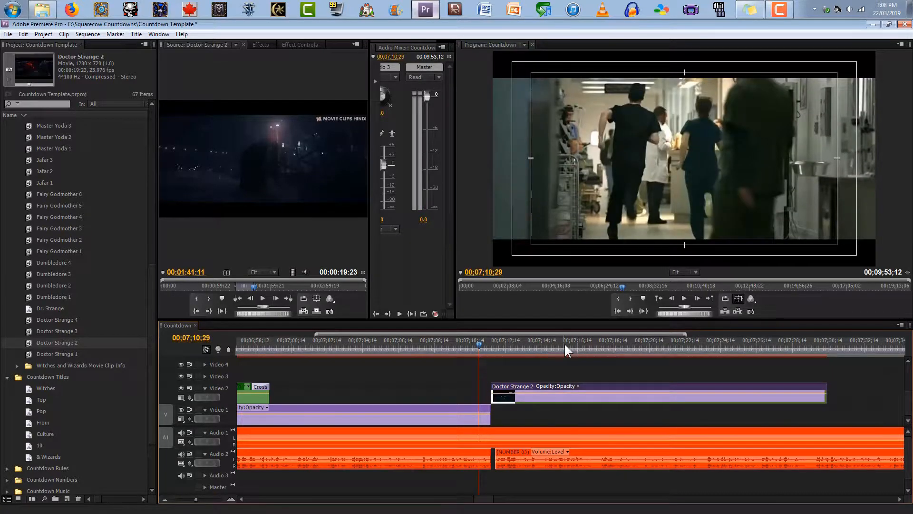
key("space")
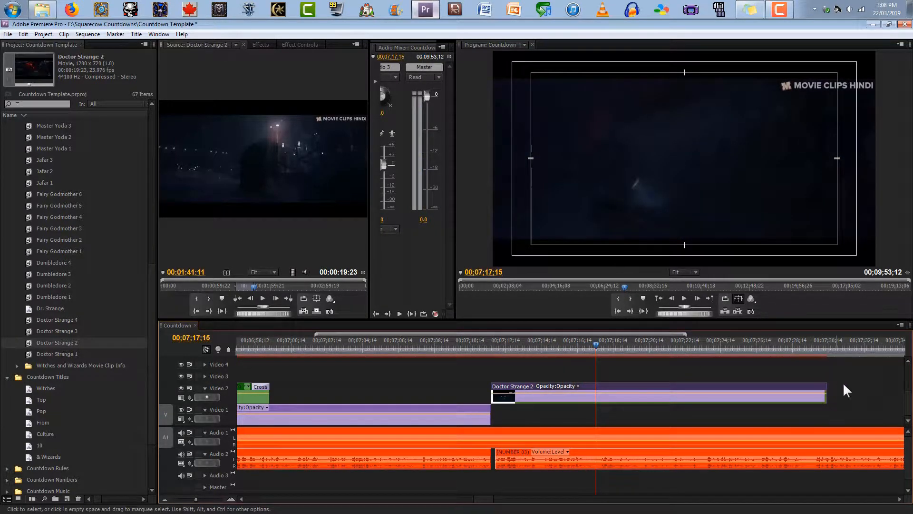
left_click_drag(826, 395, 596, 399)
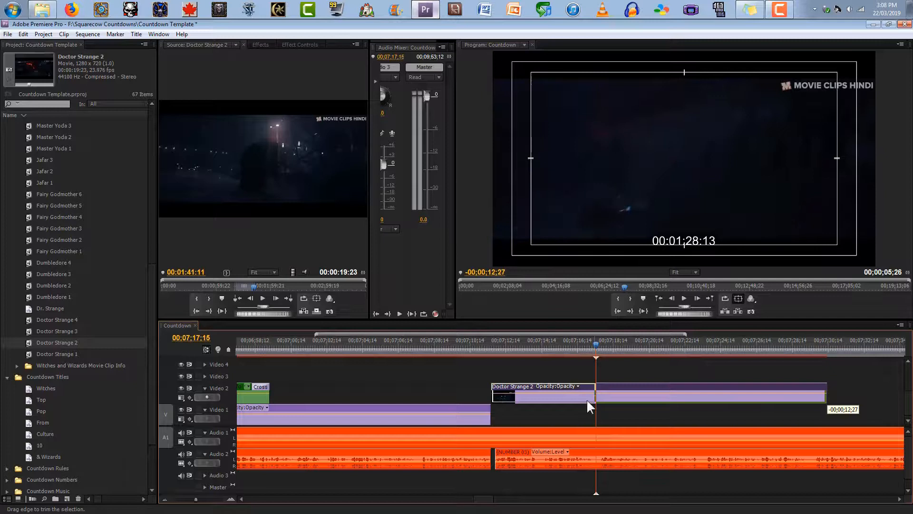
left_click_drag(523, 401, 528, 421)
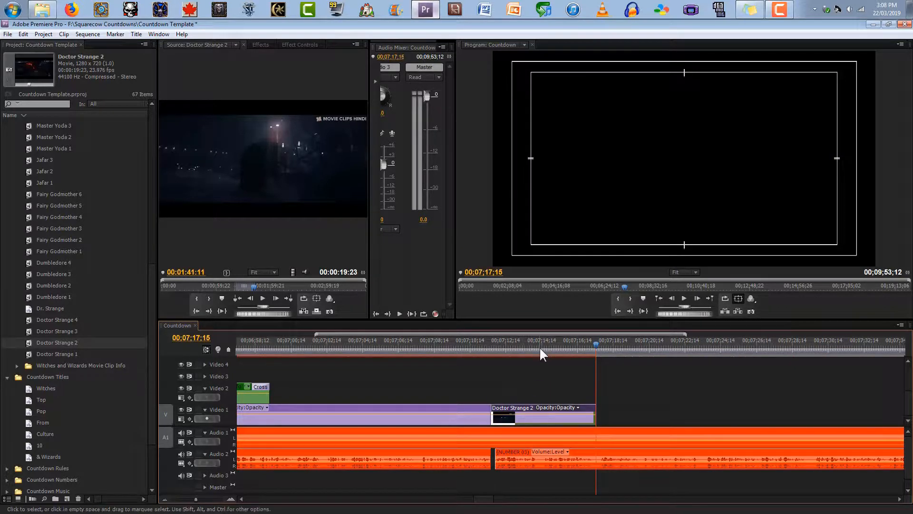
Compare the framing and watermark of Doctor Strange 2 with the end of Doctor Strange 1 around their cut.
left_click(539, 346)
left_click(572, 346)
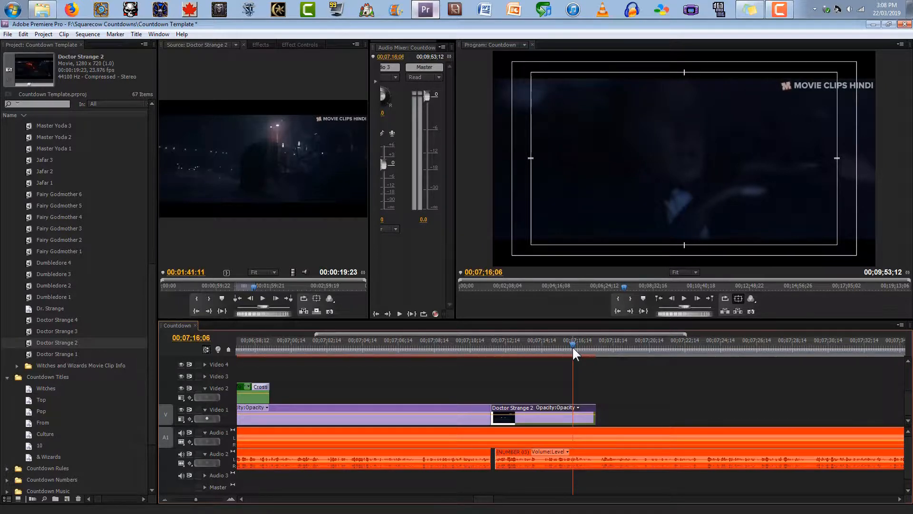
left_click_drag(559, 346, 482, 355)
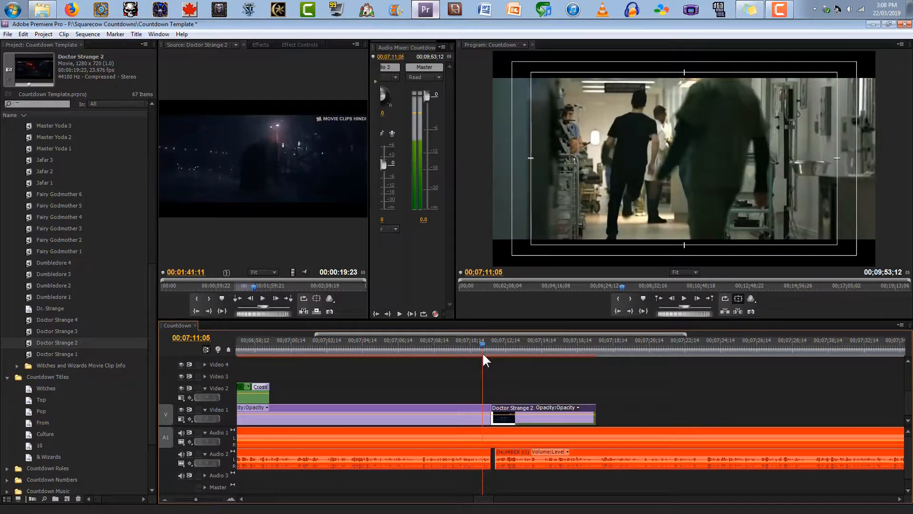
mouse_move(483, 355)
left_mouse_down()
mouse_move(507, 355)
mouse_move(476, 356)
left_mouse_up()
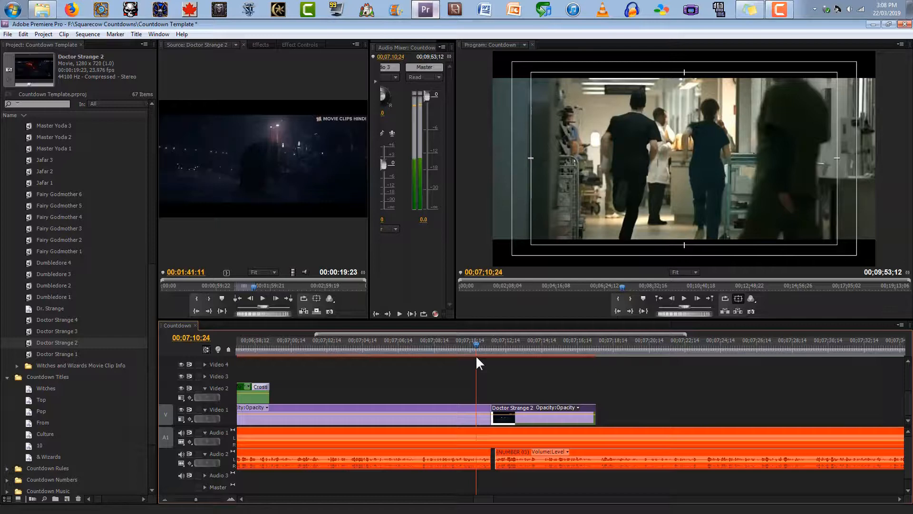
left_click_drag(477, 358, 504, 358)
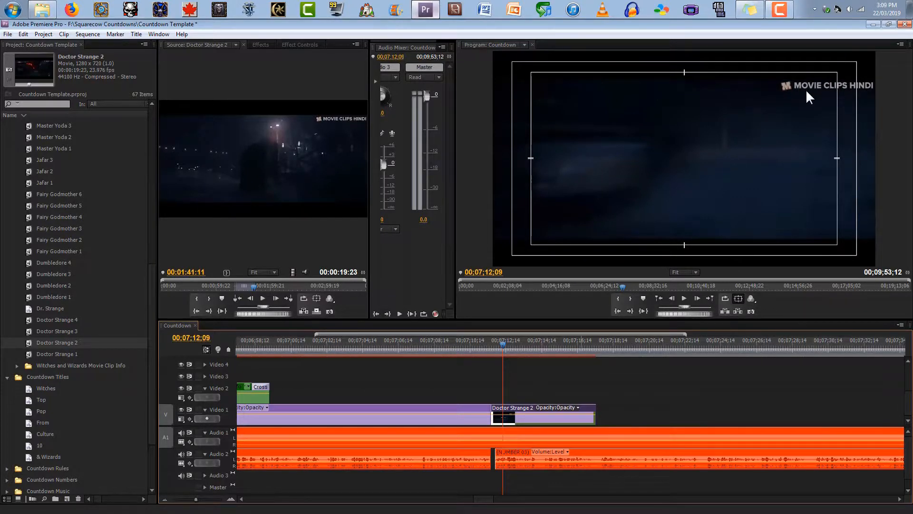
Apply the Crop effect to Doctor Strange 2 on Video 1 and expand its crop settings.
mouse_move(513, 354)
left_mouse_down()
mouse_move(526, 353)
mouse_move(438, 355)
mouse_move(494, 353)
left_mouse_up()
left_click(545, 352)
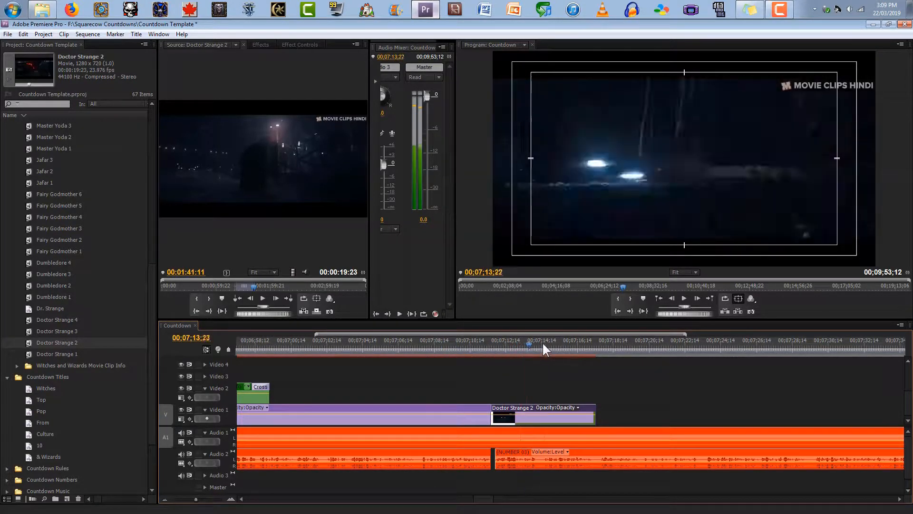
left_click(260, 45)
left_click_drag(191, 221, 533, 411)
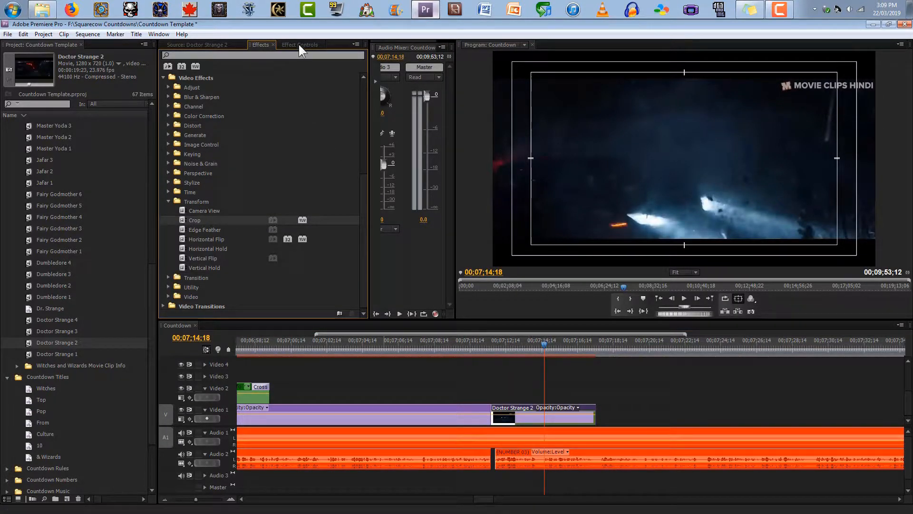
left_click(298, 45)
left_click(159, 109)
left_click(163, 110)
Increase the top crop of Doctor Strange 2 through 5, 10 and 15 to 20%.
left_click(226, 131)
type("5")
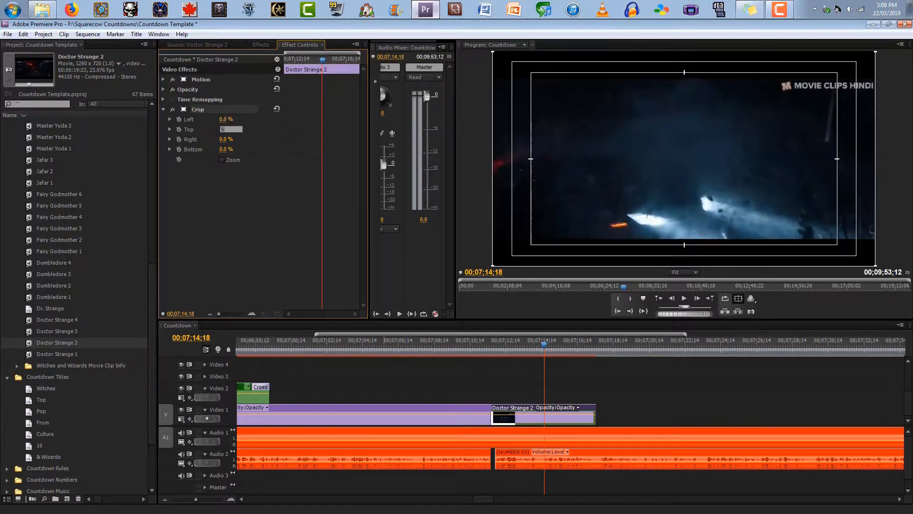
key("Return")
left_click(226, 130)
type("10")
key("Return")
left_click(225, 130)
type("15")
key("Return")
left_click(225, 129)
type("20")
key("Return")
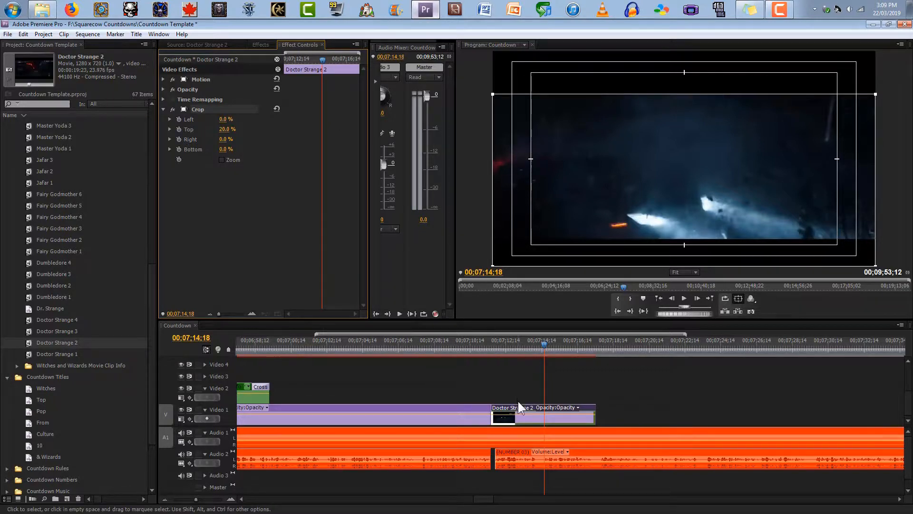
Move Doctor Strange 2 up to Video 2 and place The Backdrop beneath it on Video 1 to check the cropped area.
left_click_drag(510, 404, 512, 399)
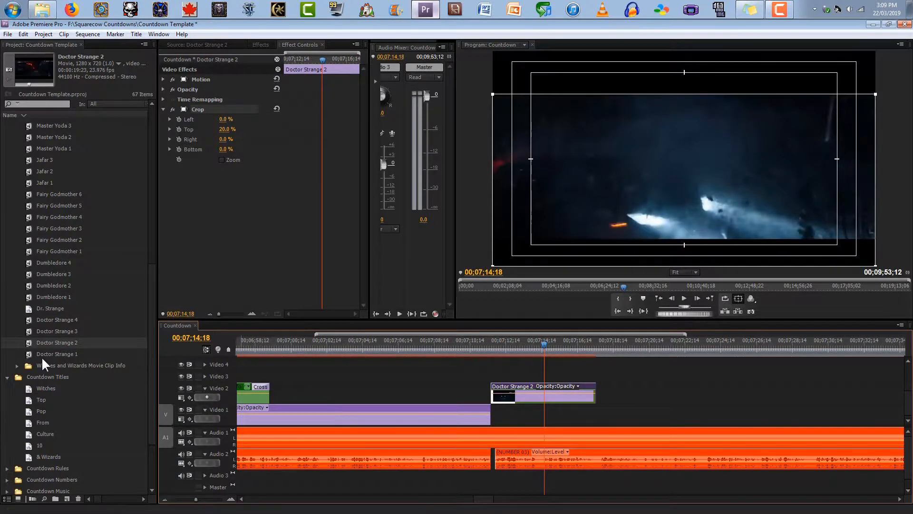
scroll(41, 356, "up", 5)
scroll(44, 363, "up", 2)
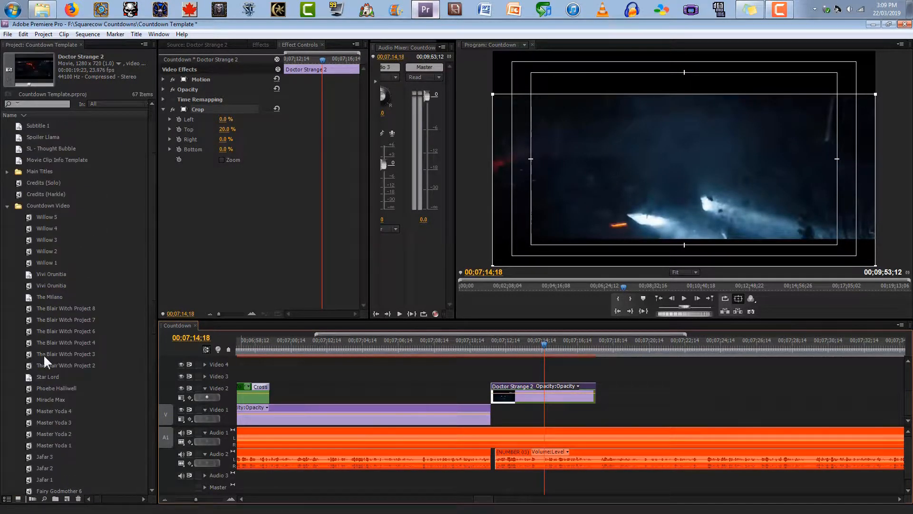
scroll(24, 162, "up", 1)
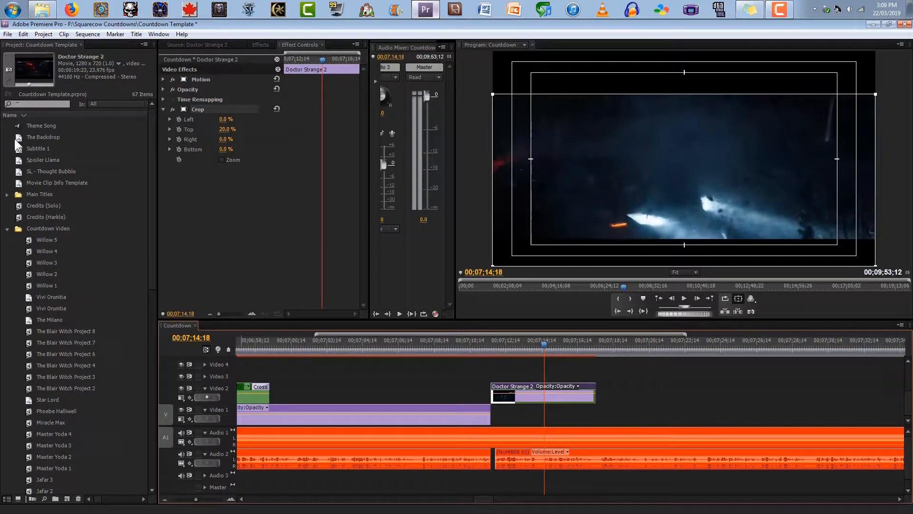
left_click_drag(15, 138, 494, 416)
mouse_move(496, 350)
left_mouse_down()
mouse_move(477, 349)
mouse_move(511, 350)
left_mouse_up()
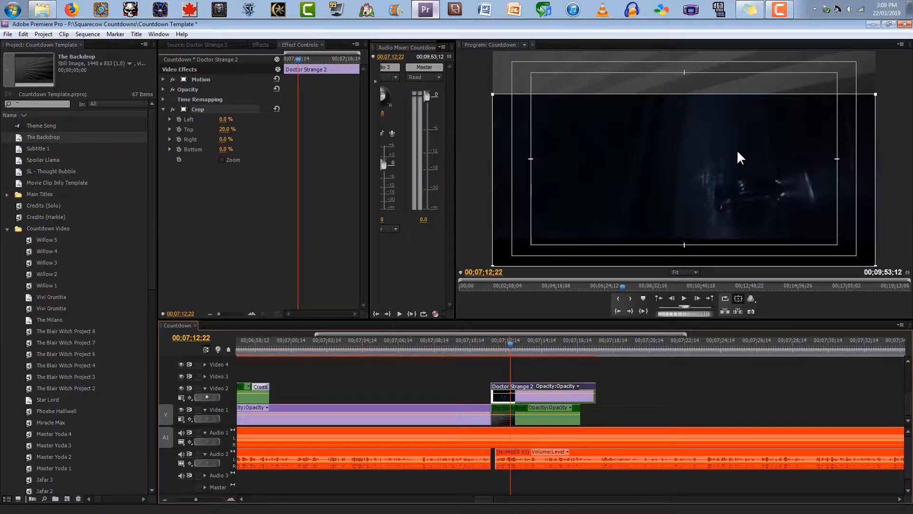
Enable Zoom in the Crop effect of Doctor Strange 2 and set its bottom crop to 15%.
left_click(221, 160)
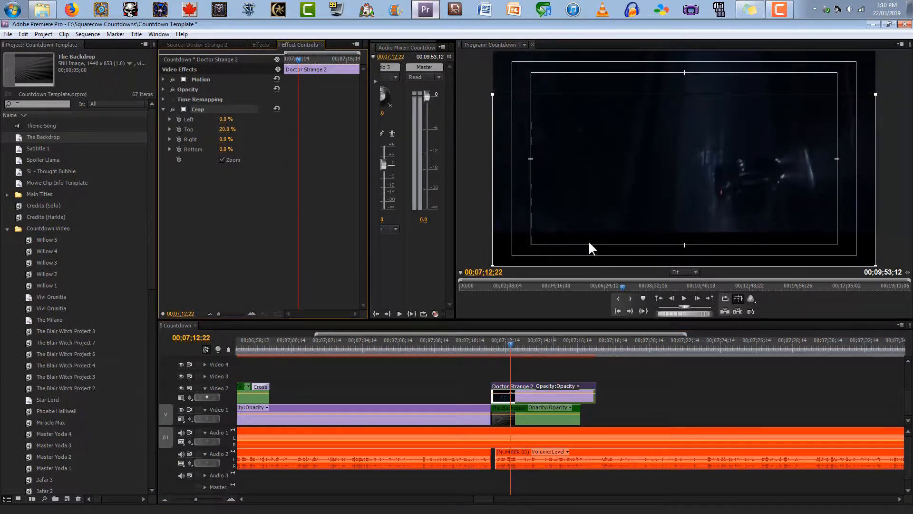
left_click_drag(499, 349, 492, 325)
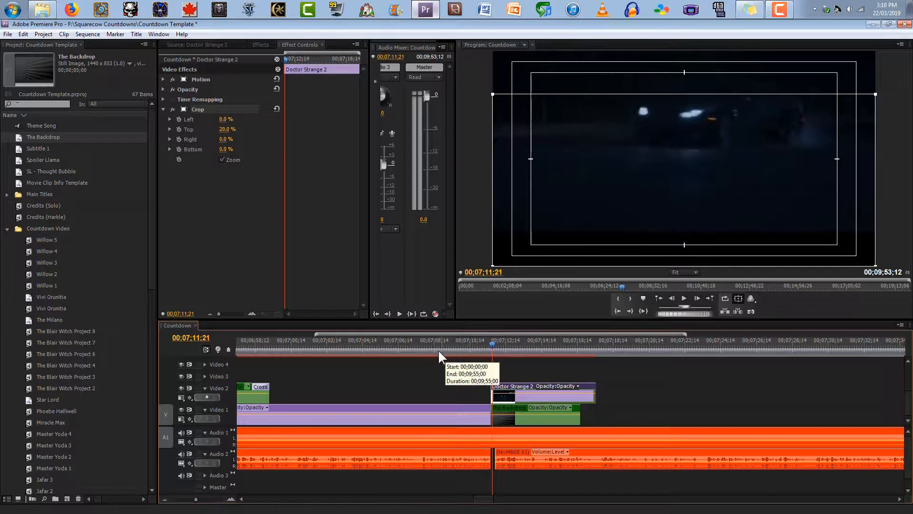
left_click(235, 149)
type("15")
key("Return")
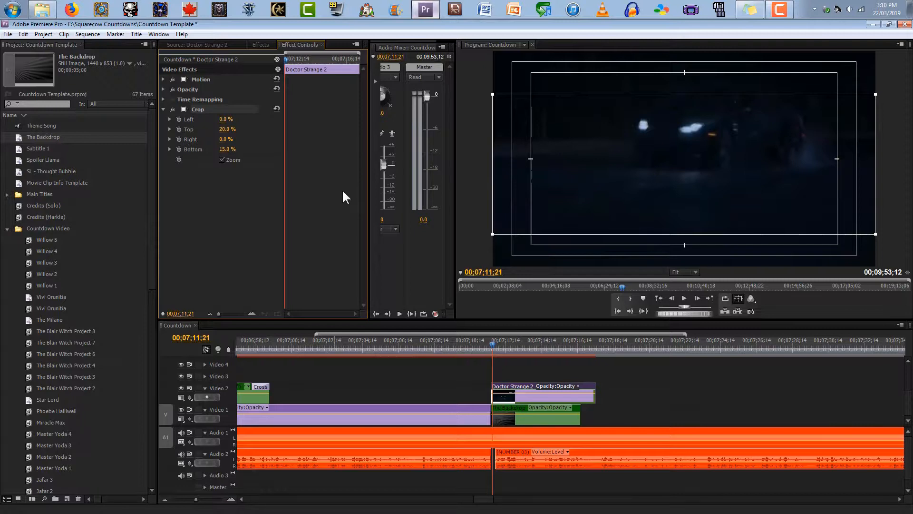
Play the cropped Doctor Strange 2 clip and move it back down to Video 1 over The Backdrop.
key("space")
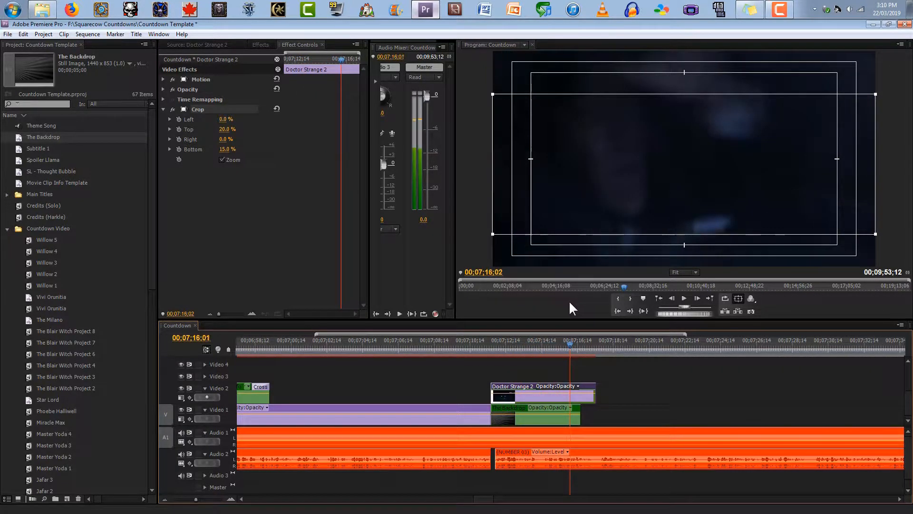
key("space")
left_click_drag(521, 396, 521, 418)
Apply the Brightness & Contrast colour correction effect to Doctor Strange 2 and expand its settings.
left_click(518, 349)
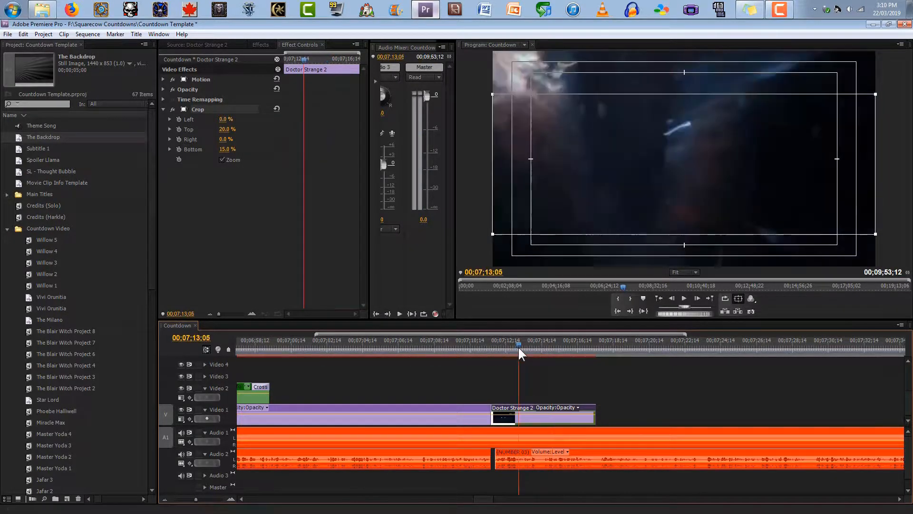
left_click(260, 45)
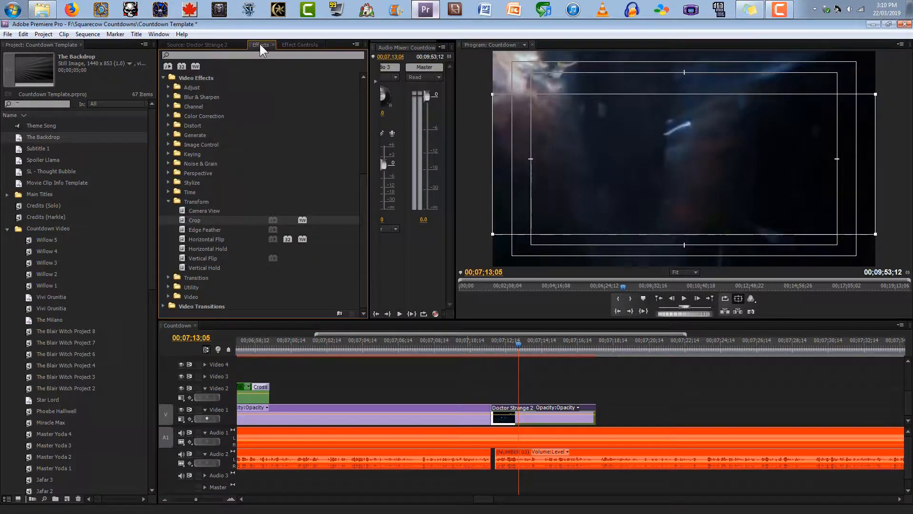
left_click(168, 97)
left_click(168, 96)
left_click(168, 115)
left_click_drag(183, 124, 509, 412)
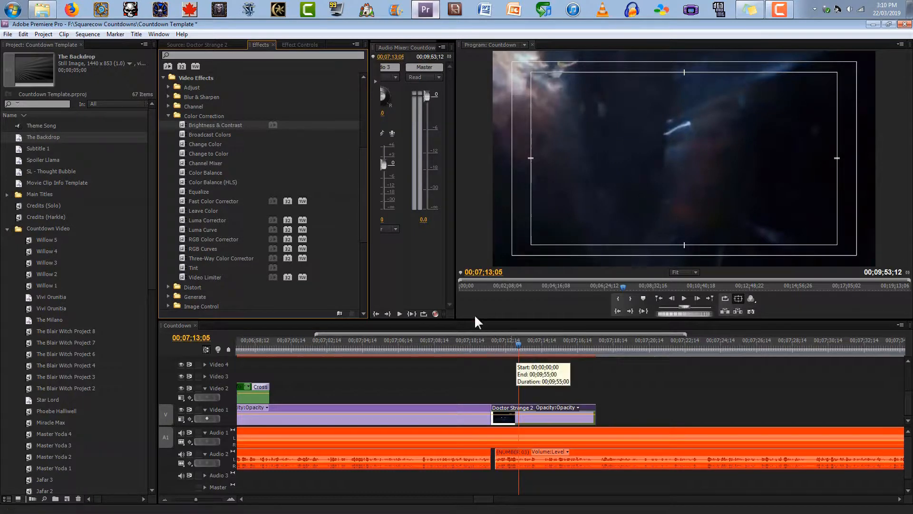
left_click(286, 46)
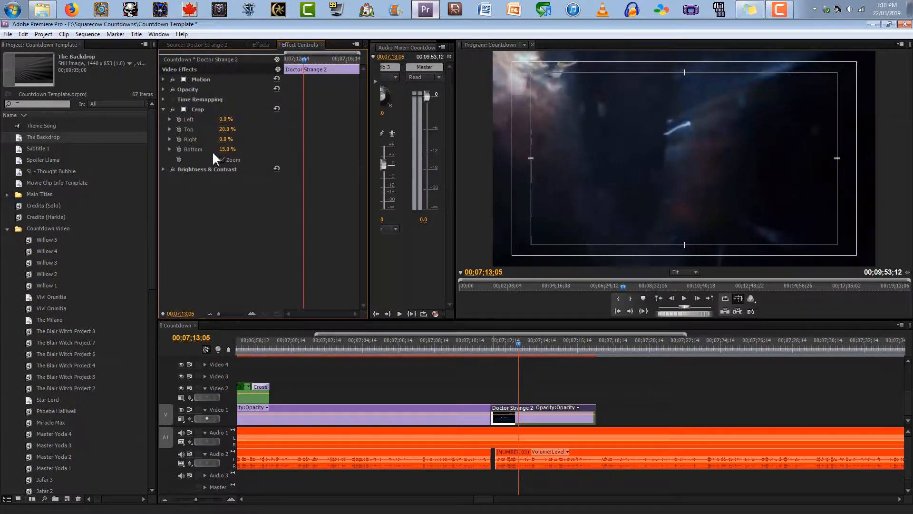
left_click(164, 169)
Set both the brightness and the contrast of Doctor Strange 2 to 20.
left_click(224, 180)
type("20")
key("Return")
mouse_move(521, 352)
left_mouse_down()
mouse_move(561, 344)
mouse_move(518, 337)
mouse_move(528, 335)
left_mouse_up()
left_click(223, 189)
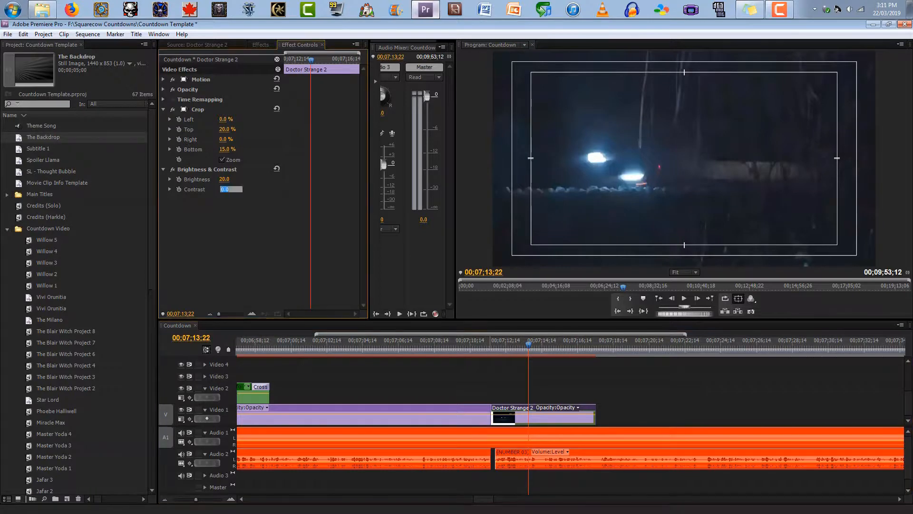
type("20")
key("Return")
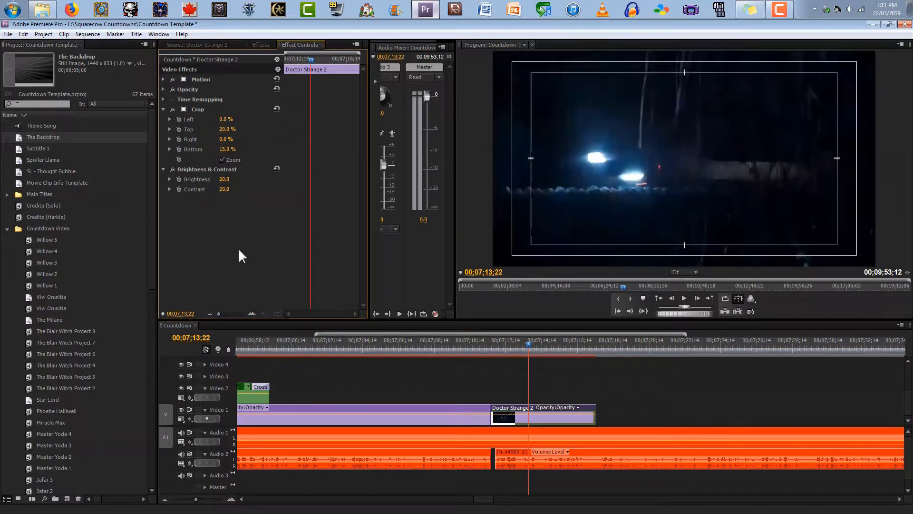
Check Doctor Strange 2 at other frames, set its brightness and contrast to 30, and scrub through the clip.
left_click(524, 344)
left_click_drag(523, 344, 568, 322)
left_click(224, 189)
type("3")
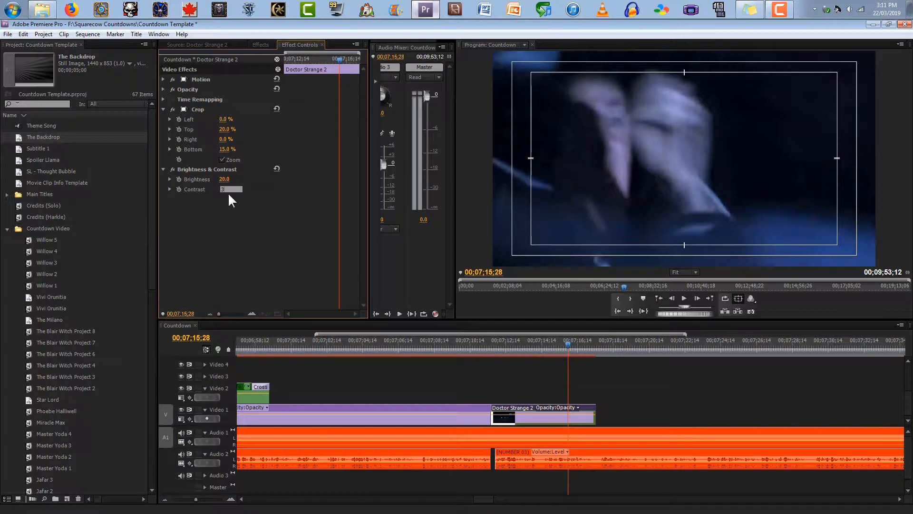
type("0")
key("shift+Tab")
type("30")
key("Return")
left_click_drag(564, 348, 543, 321)
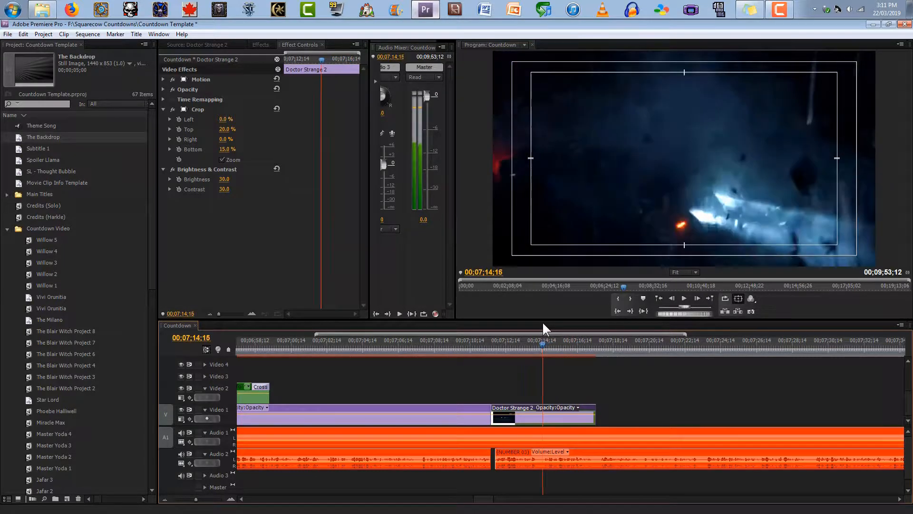
Switch off Brightness & Contrast to compare the footage, set both values to 50, and switch the effect back on.
left_click(173, 169)
left_click_drag(543, 334, 512, 332)
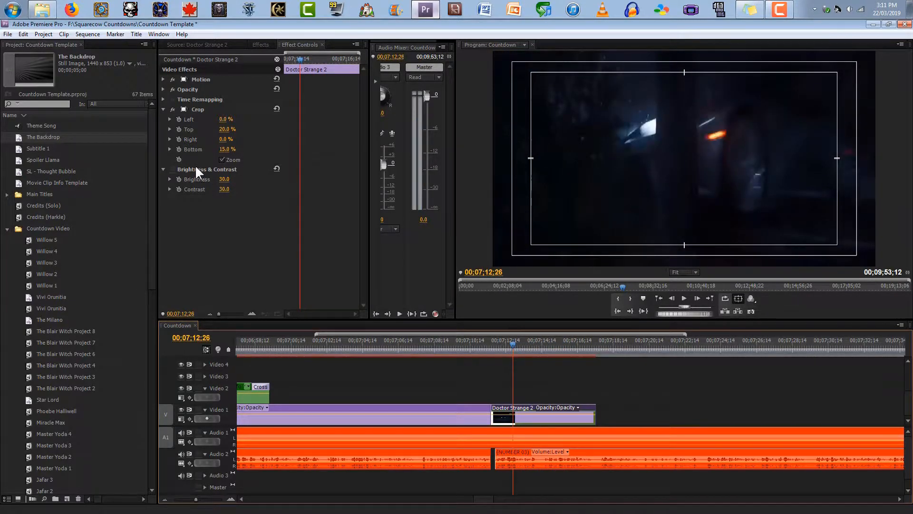
left_click(222, 179)
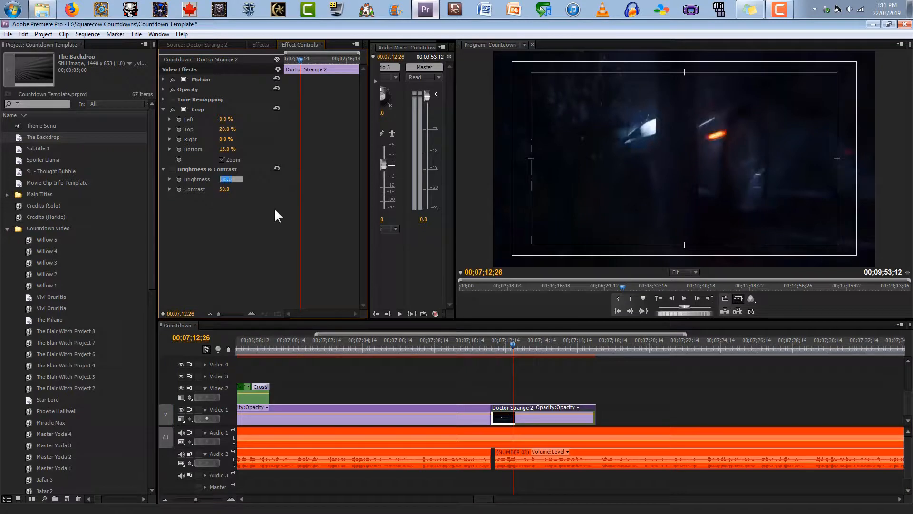
type("50")
key("Tab")
type("50")
key("Return")
left_click(173, 170)
Scrub through the brightened Doctor Strange 2 and delete its Brightness & Contrast effect.
left_click(526, 345)
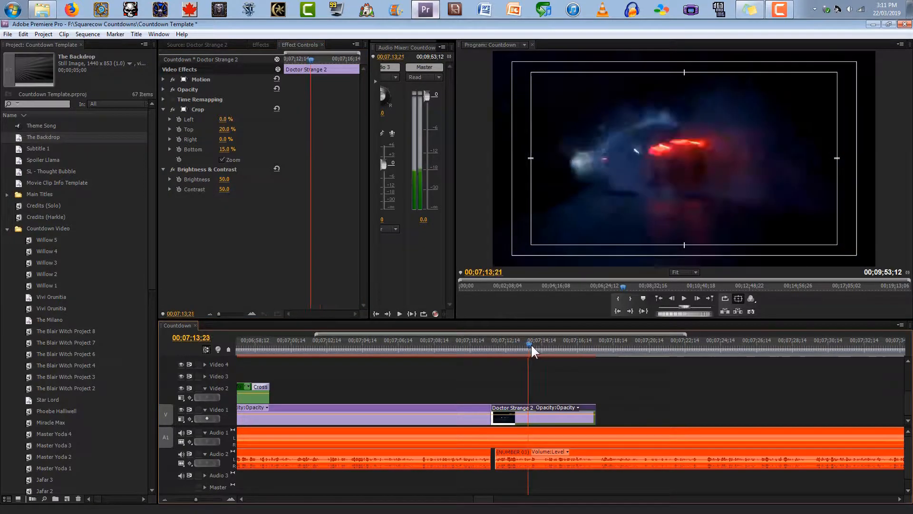
left_click_drag(560, 324, 500, 318)
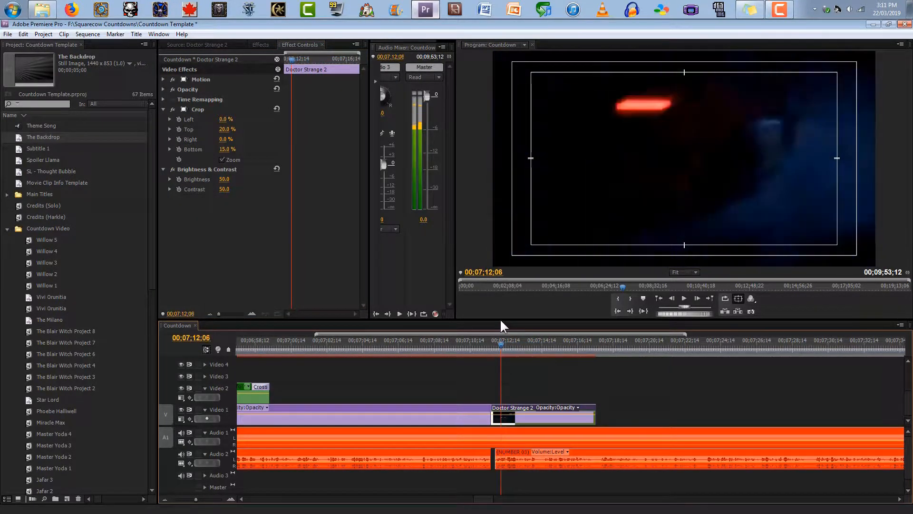
left_click(173, 169)
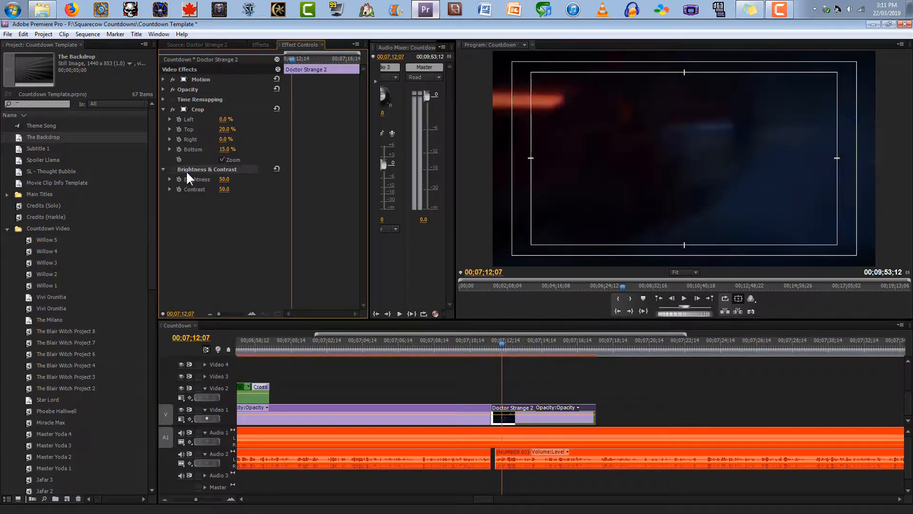
key("Delete")
Review Doctor Strange 2 through to its end and place the playhead at 00;07;17;15.
left_click_drag(495, 347, 587, 329)
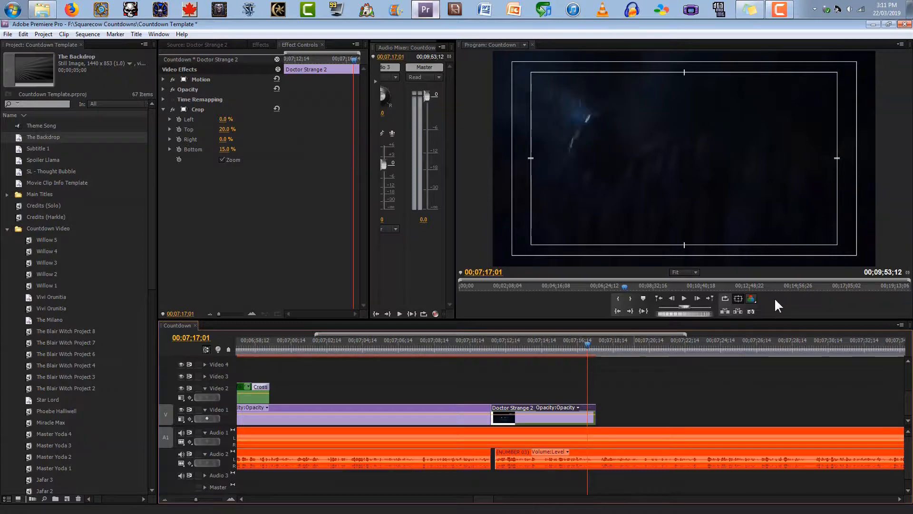
key("space")
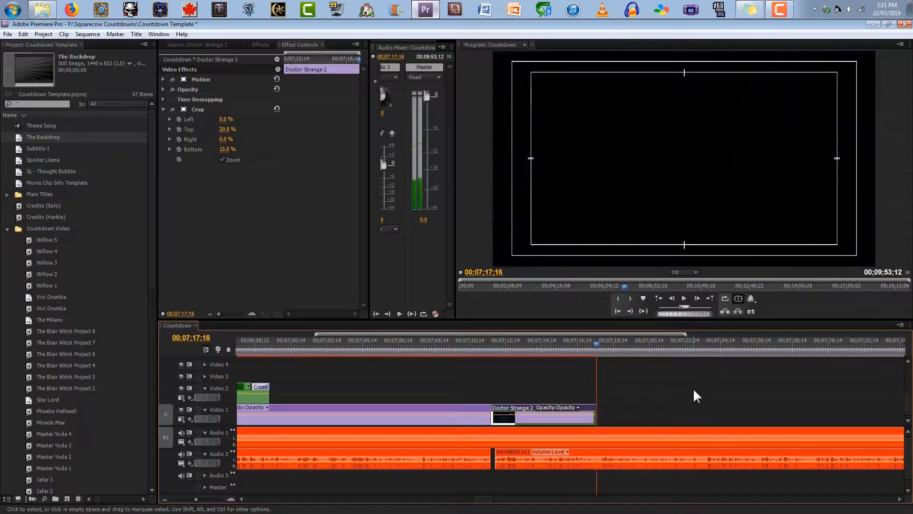
key("Left")
Load Doctor Strange 3 from the Countdown Video bin for previewing and play its opening seconds.
scroll(24, 395, "down", 3)
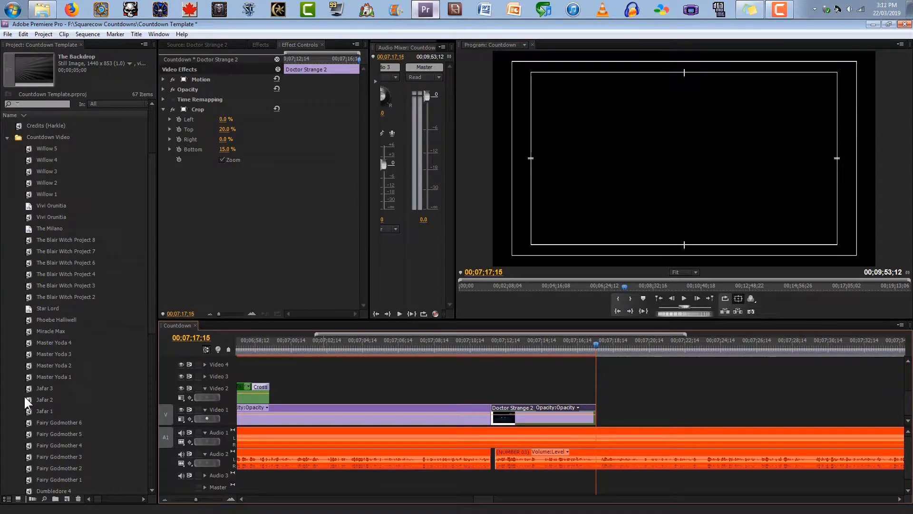
scroll(24, 395, "down", 5)
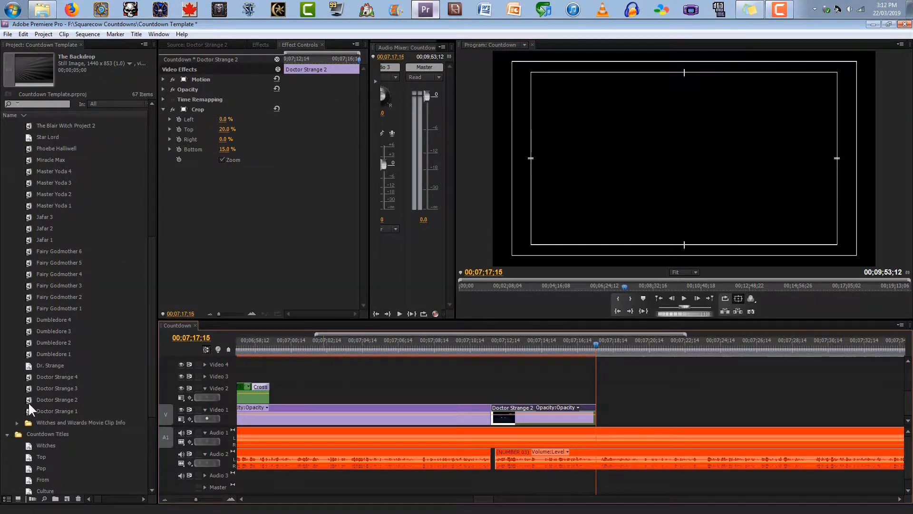
left_click(31, 410)
left_click(31, 400)
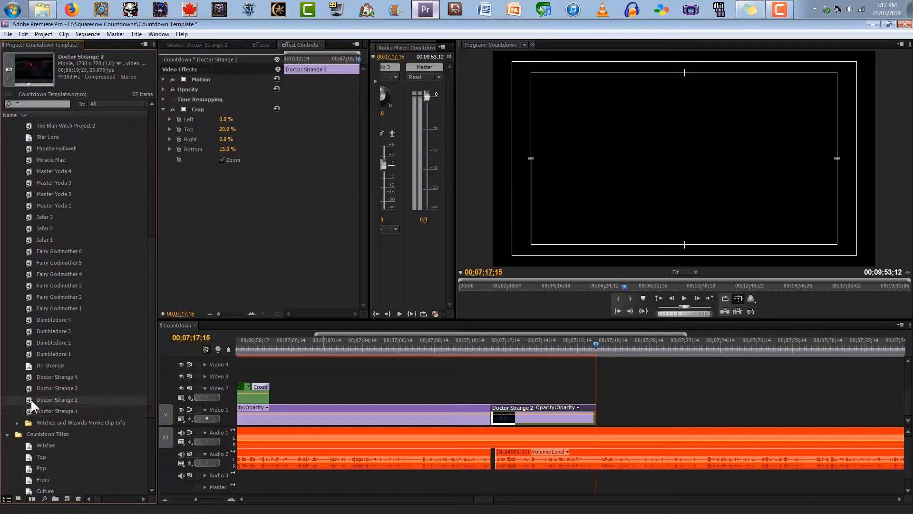
double_click(29, 387)
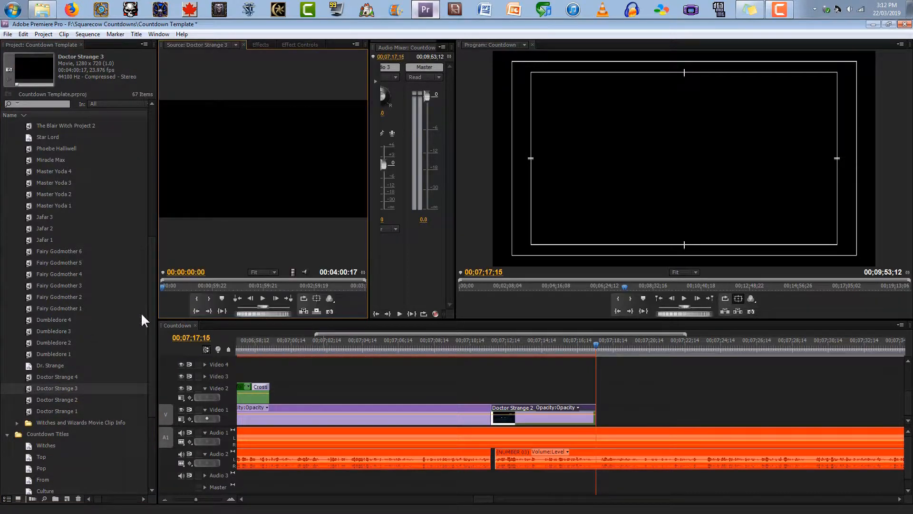
left_click(264, 299)
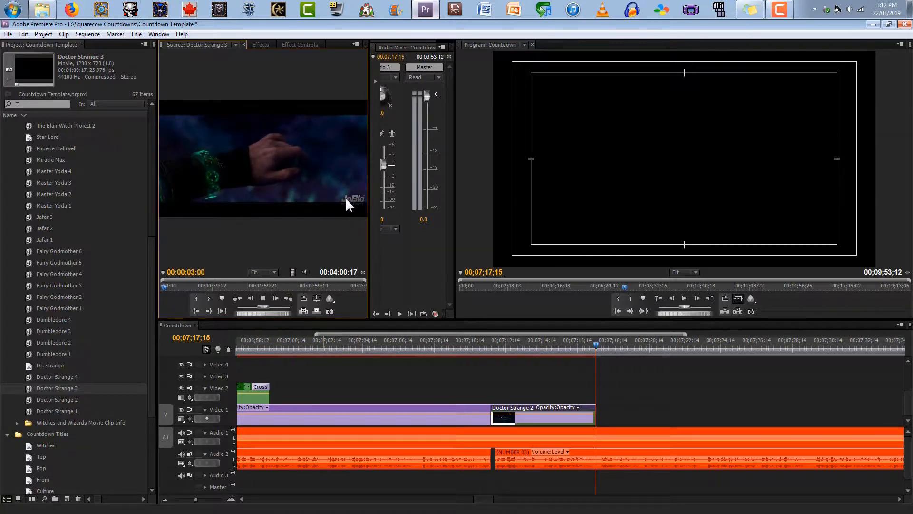
left_click(265, 299)
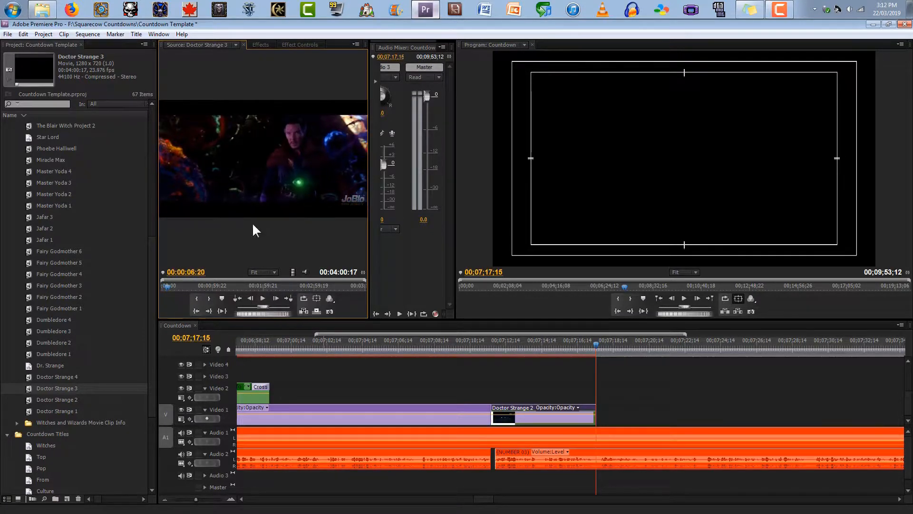
key("space")
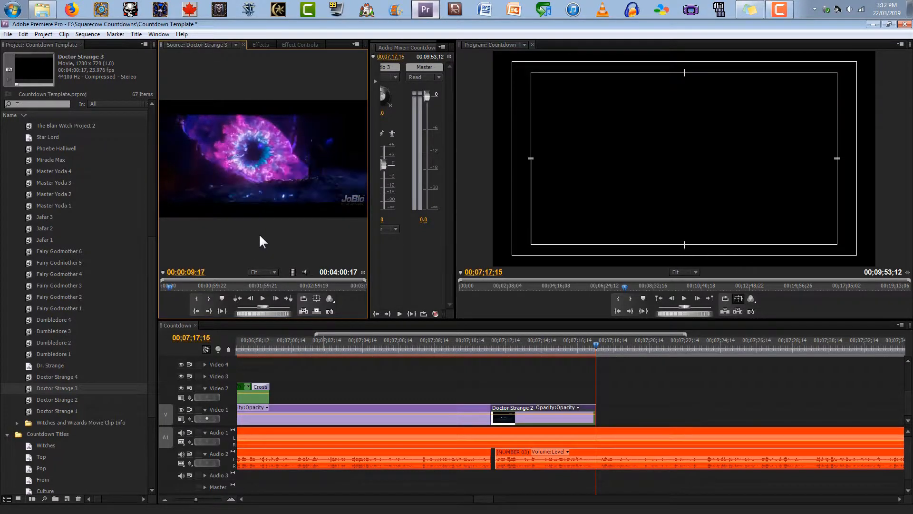
Mark Doctor Strange 3's In point at 00:00:10:00 and its Out point at 00:00:26:23.
key("Left")
key("Left")
key("Left")
key("Left")
key("Left")
key("Left")
key("Left")
key("Left")
key("Left")
key("Left")
key("Left")
key("Left")
key("Left")
key("Left")
key("Left")
key("Left")
key("Left")
key("Left")
key("Left")
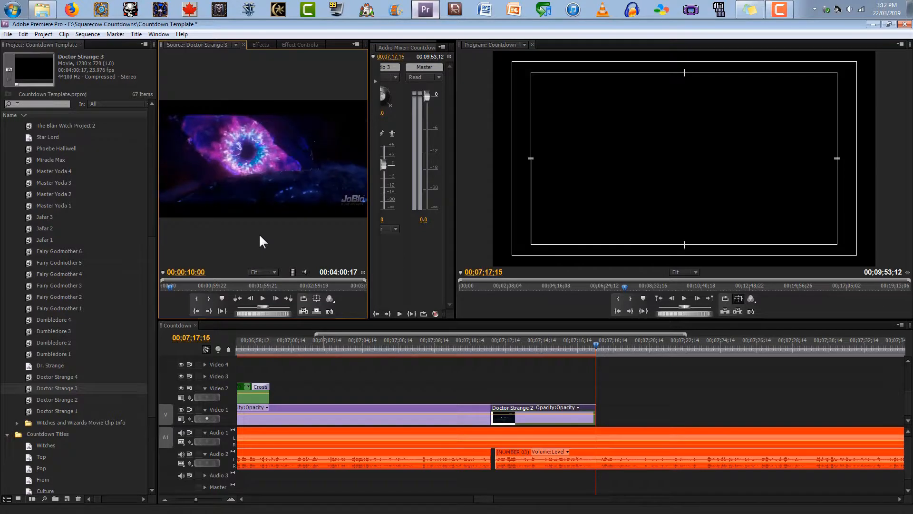
left_click(197, 299)
key("space")
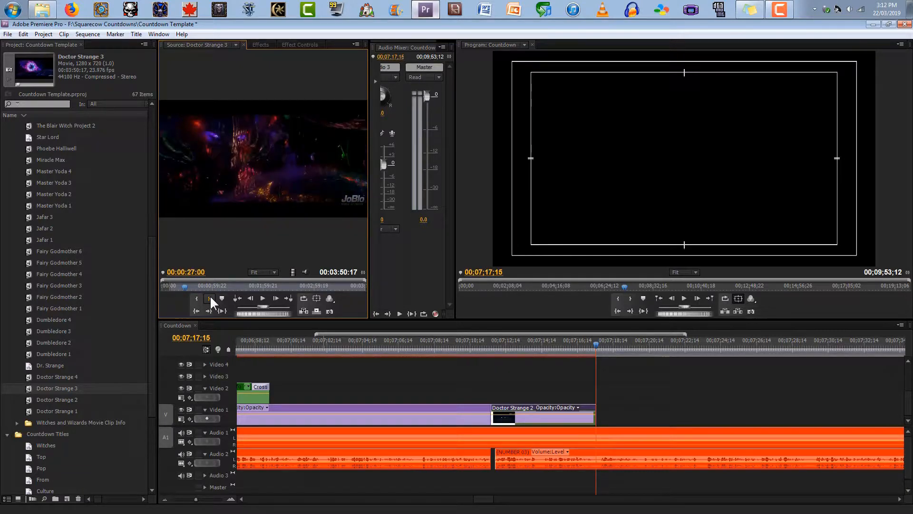
left_click(210, 298)
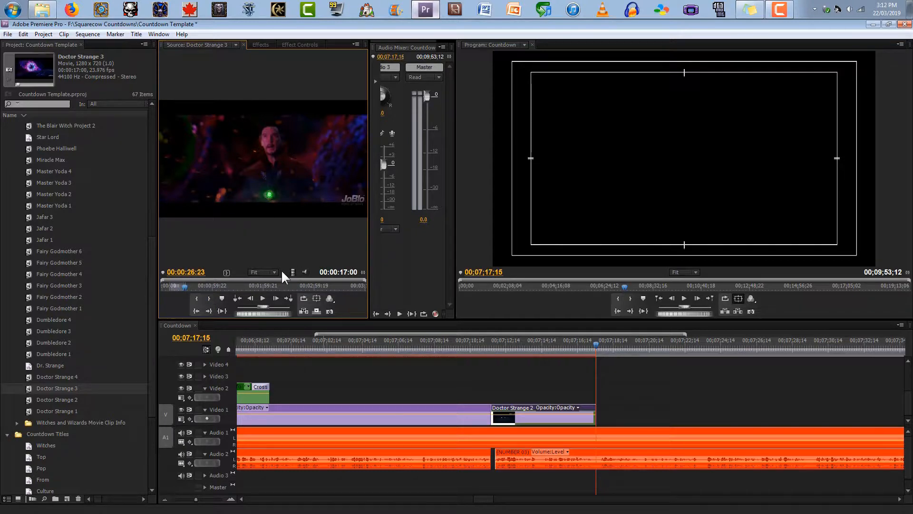
Place only the video of the marked Doctor Strange 3 range on Video 1, directly after Doctor Strange 2.
left_click_drag(293, 271, 604, 417)
left_click(165, 499)
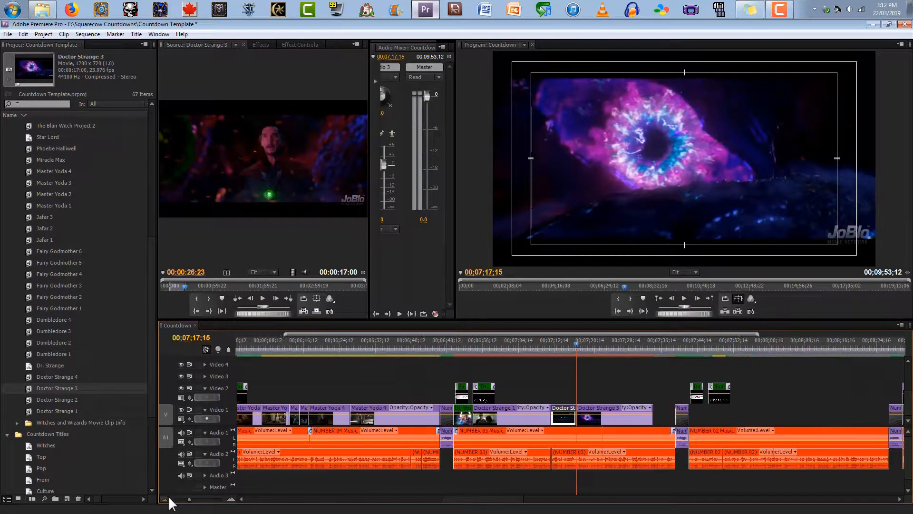
left_click(230, 499)
Find the cut frame at 00;07;23;13 and trim the end of Doctor Strange 3 back to it.
left_click_drag(570, 338, 707, 298)
key("Left")
key("Left")
key("Left")
key("Left")
key("Left")
key("Left")
key("Left")
key("Left")
key("Left")
key("Left")
key("Left")
key("Left")
key("Left")
key("Left")
key("Left")
key("Left")
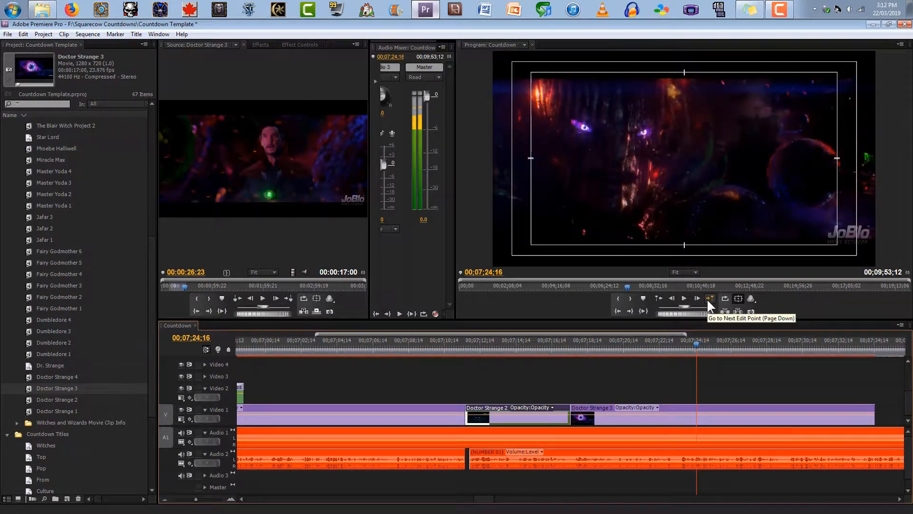
key("Left")
key("Left")
key("Left")
key("Left")
key("Left")
key("Left")
key("Left")
key("Left")
key("Left")
key("Left")
key("Left")
key("Left")
key("Left")
key("Left")
key("Left")
key("Left")
key("Left")
key("Left")
key("Left")
key("Left")
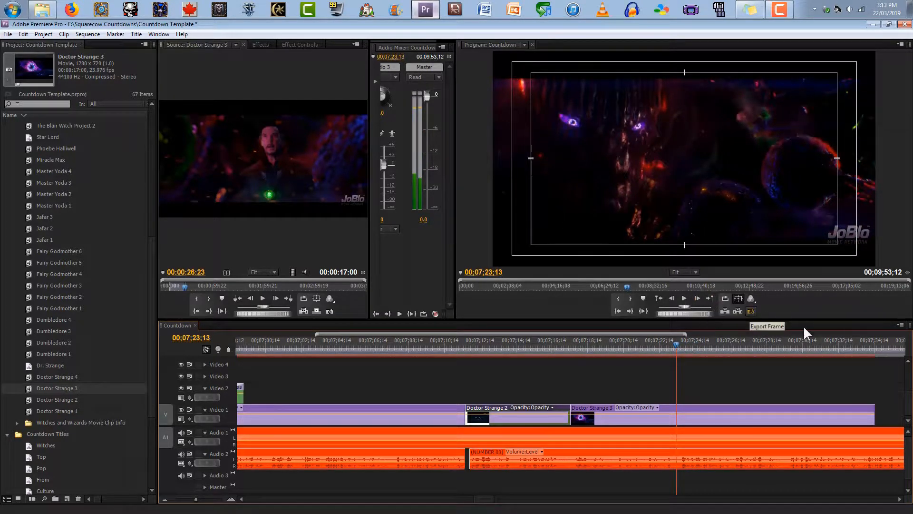
left_click_drag(874, 406, 676, 409)
Apply the Crop effect to Doctor Strange 3 on Video 1 and expand its parameters.
mouse_move(595, 340)
left_mouse_down()
mouse_move(567, 343)
mouse_move(580, 345)
left_mouse_up()
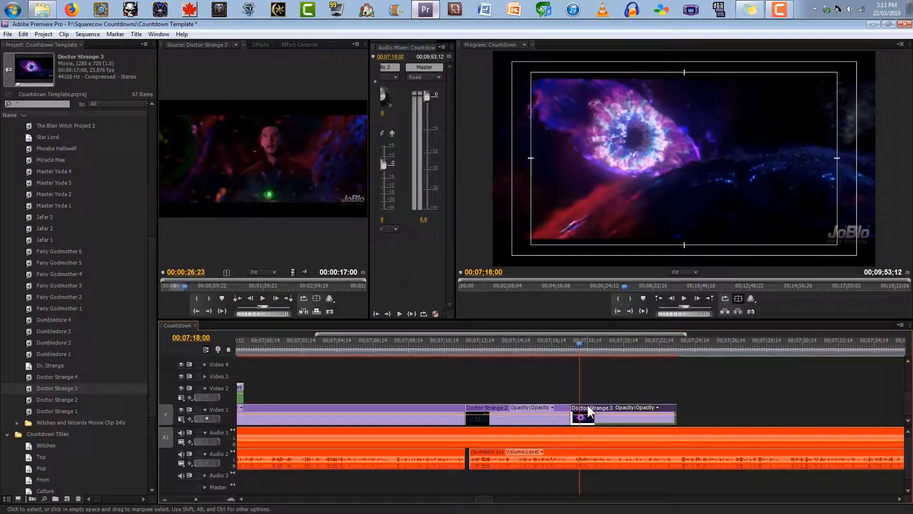
left_click(260, 44)
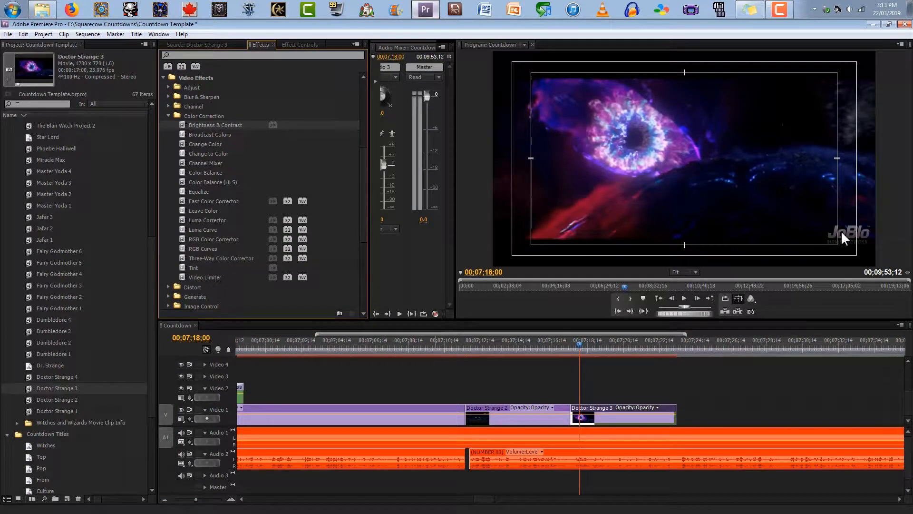
left_click(169, 116)
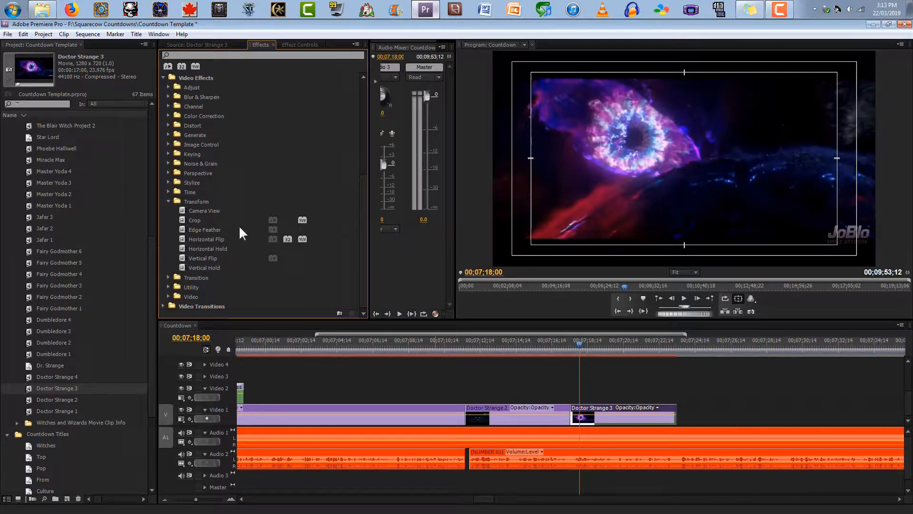
left_click_drag(182, 218, 600, 415)
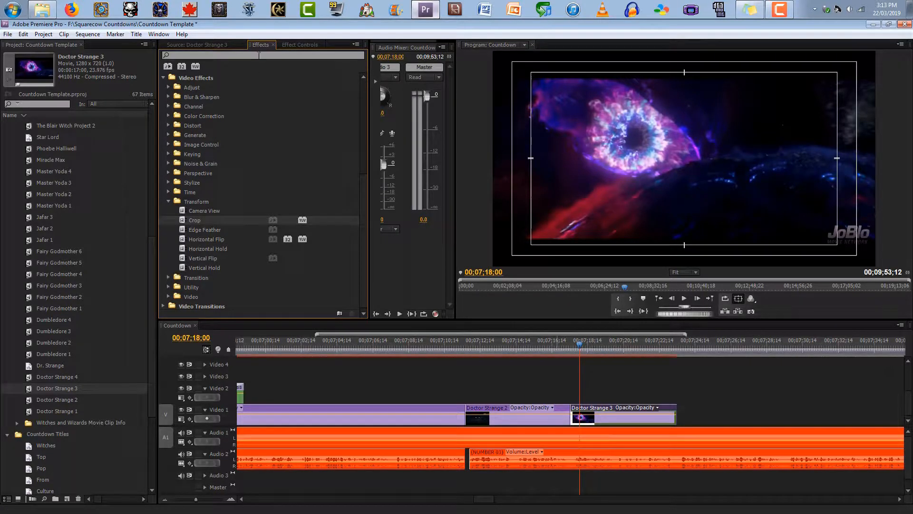
left_click(291, 44)
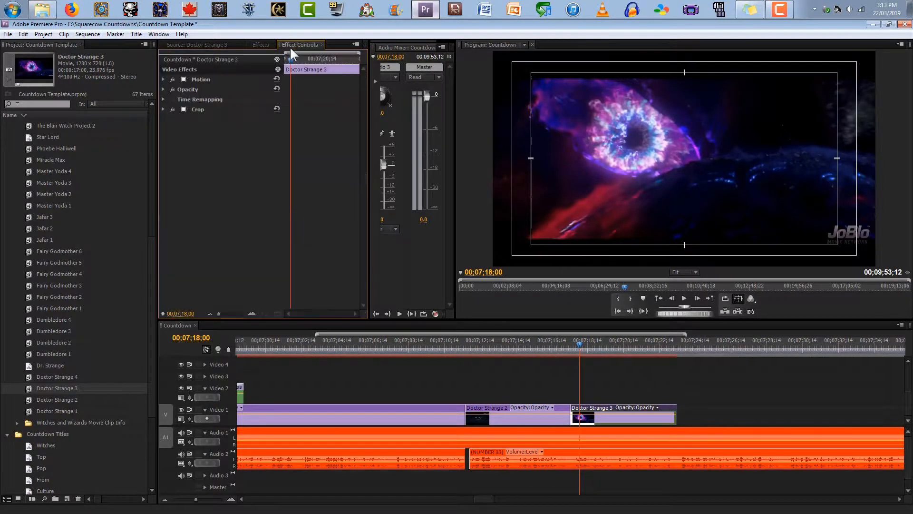
left_click(164, 109)
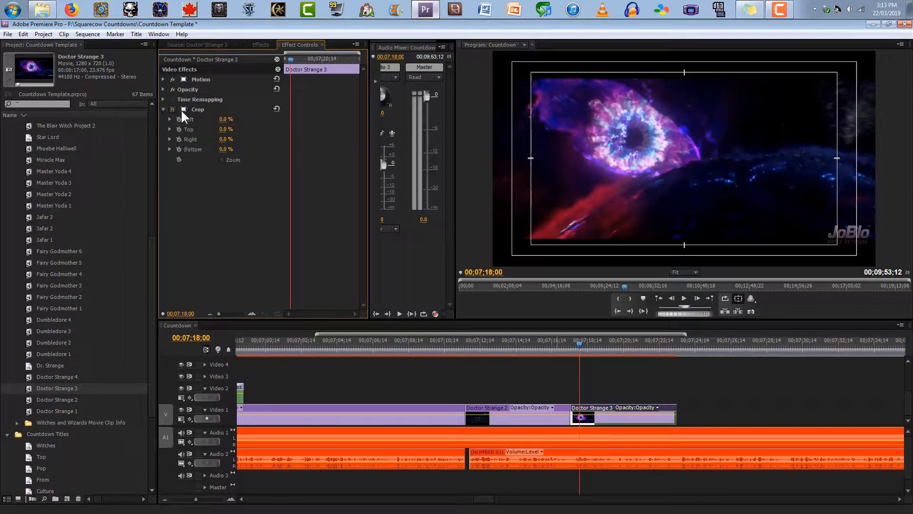
Try 20% and 19% for the Bottom crop of Doctor Strange 3, and settle on 19.5%.
left_click(224, 149)
type("20")
key("Return")
left_click(228, 149)
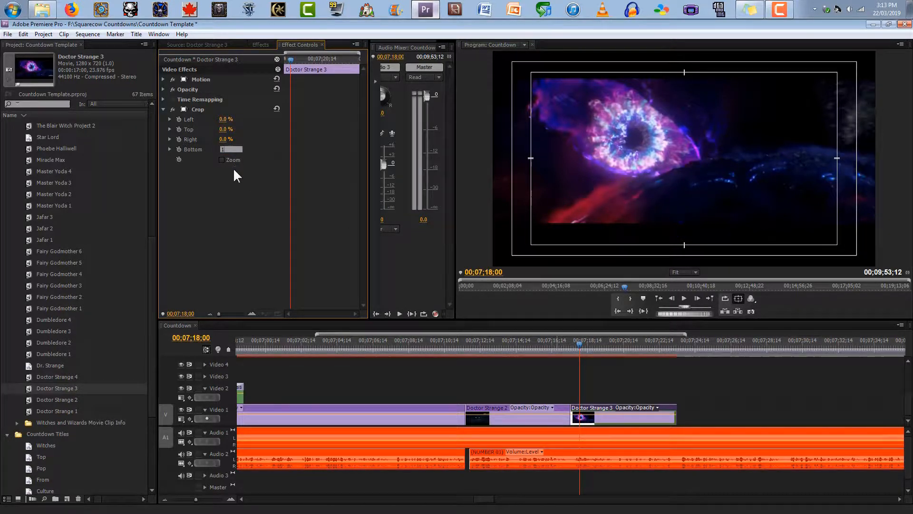
key("Return")
left_click(227, 149)
type("19")
key("Return")
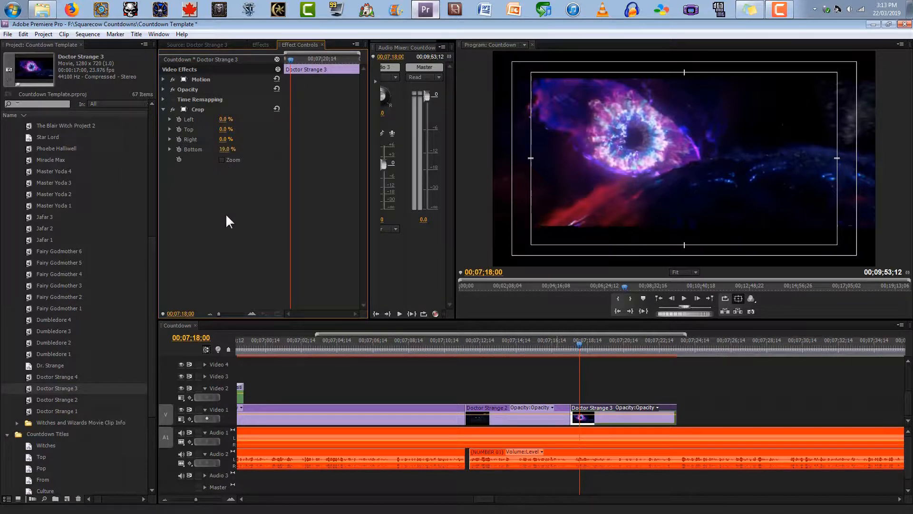
left_click(228, 149)
type("1")
key("Return")
Set the Top crop of Doctor Strange 3 to 10% and enable the Crop effect's Zoom option.
left_click(224, 129)
key("Return")
left_click(221, 160)
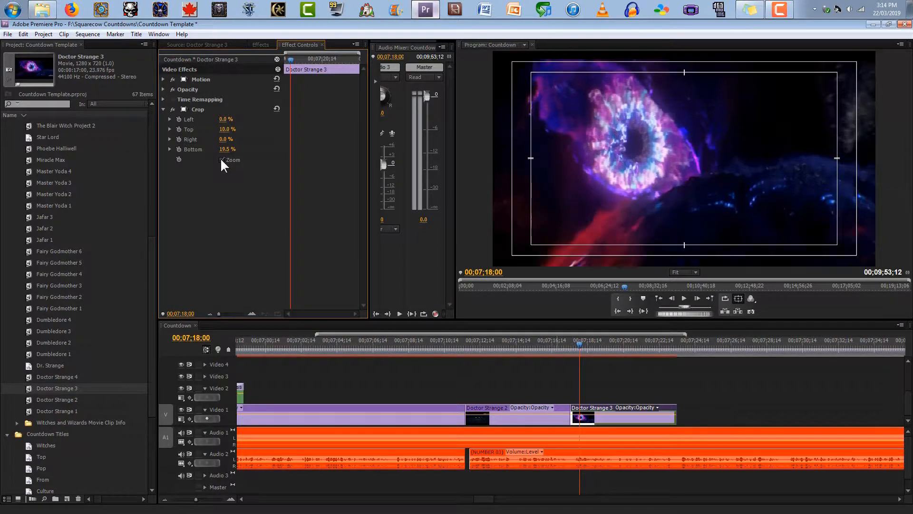
Fine-tune the Top crop of Doctor Strange 3 through 12% and 12.5% to 12.6%.
left_click(225, 129)
type("12")
key("Return")
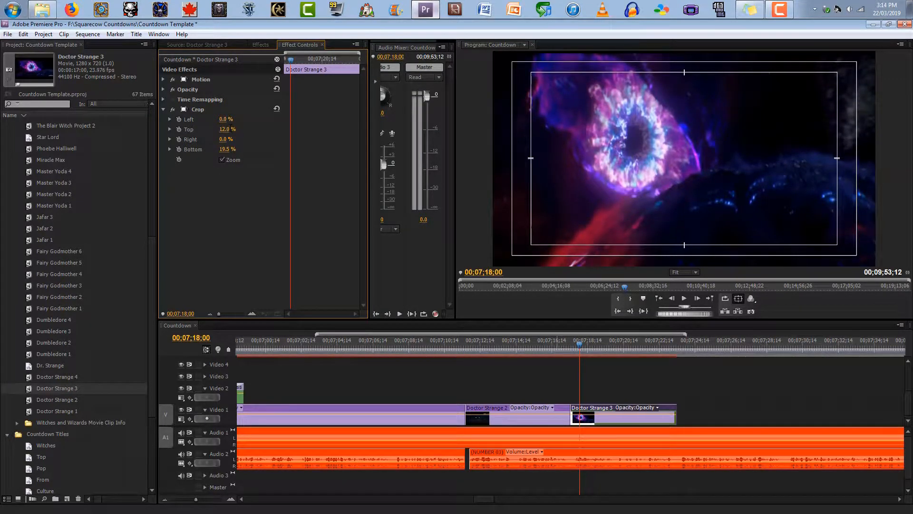
left_click(226, 129)
type("1")
key("Return")
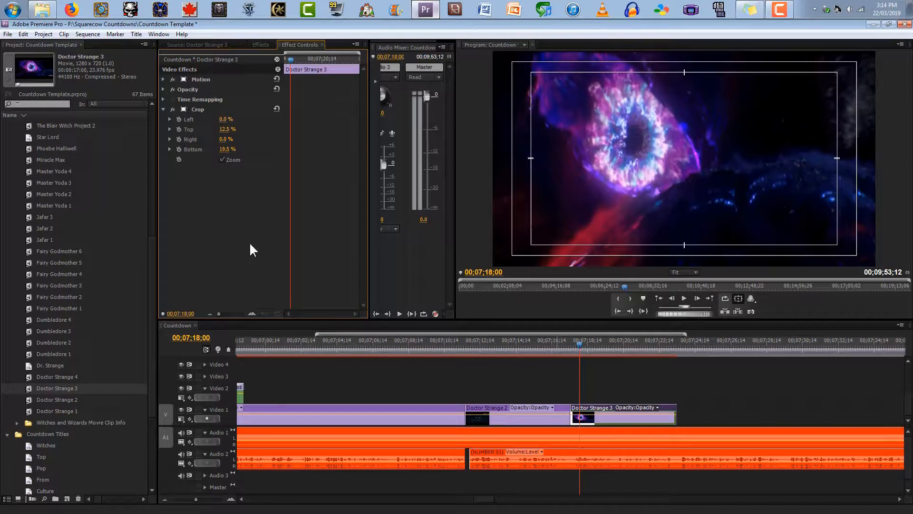
left_click(226, 129)
type("1")
key("Return")
Load Doctor Strange 4 from the Countdown Video bin for previewing and play its opening seconds.
left_click(167, 499)
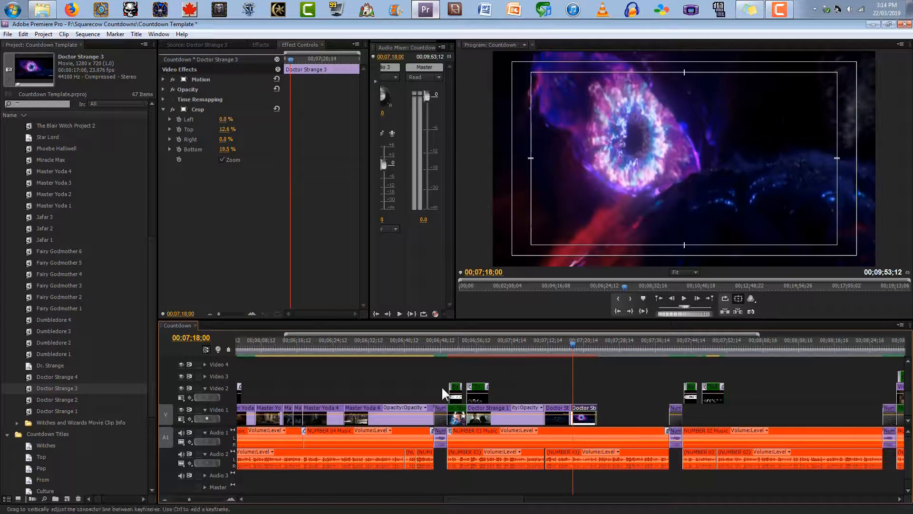
left_click(29, 377)
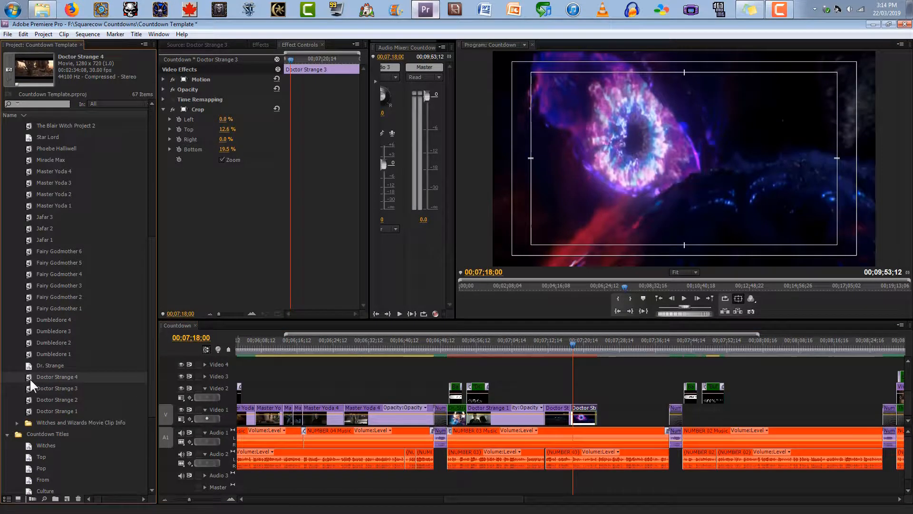
double_click(30, 377)
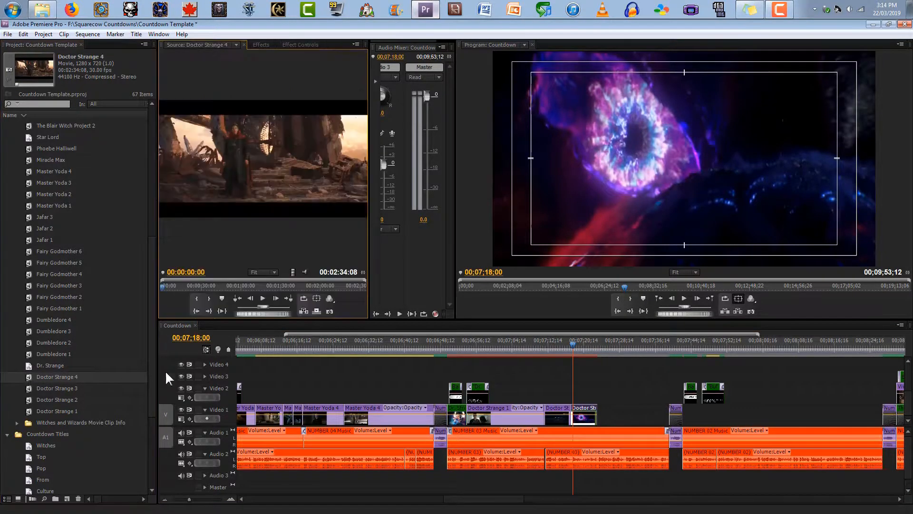
left_click(263, 299)
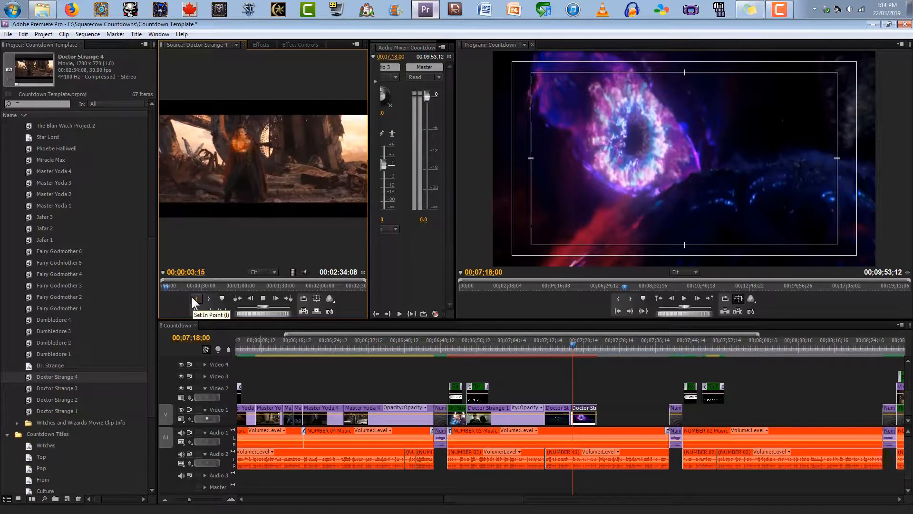
key("space")
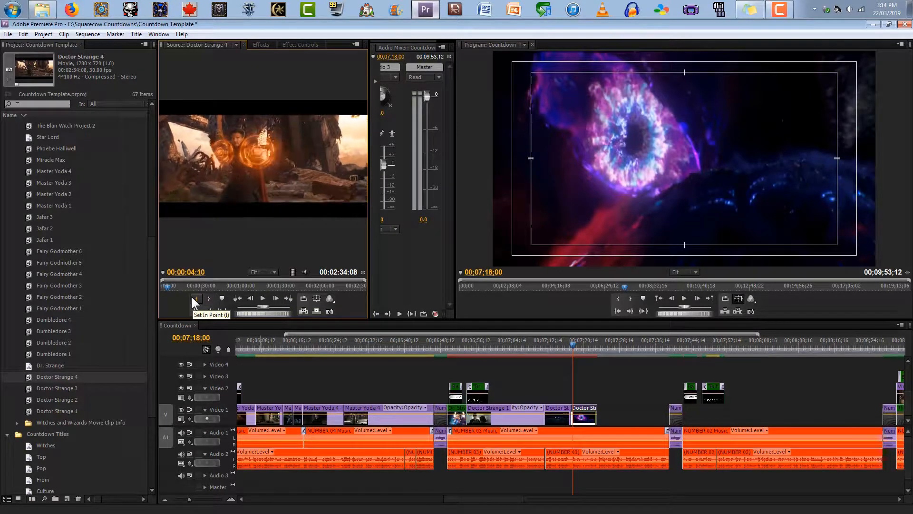
key("j")
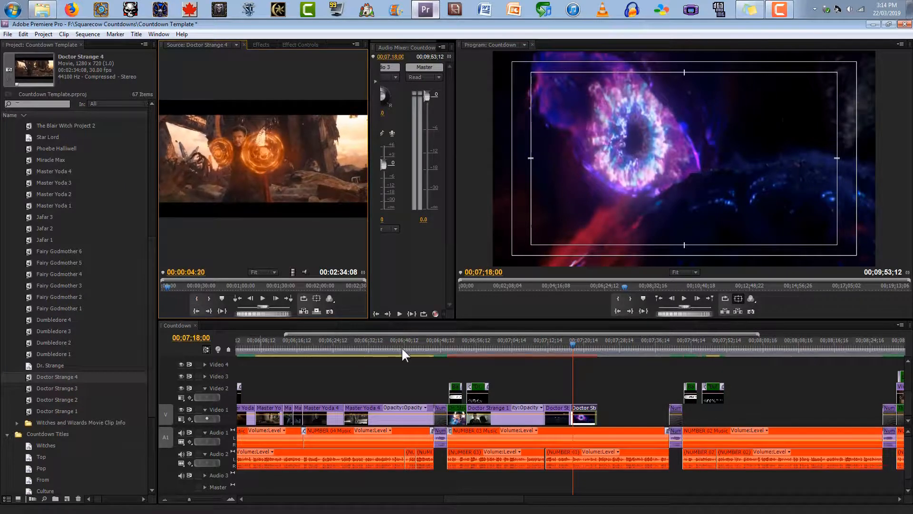
Delete the Doctor Strange 3 clip from Video 1.
left_click(585, 412)
key("Delete")
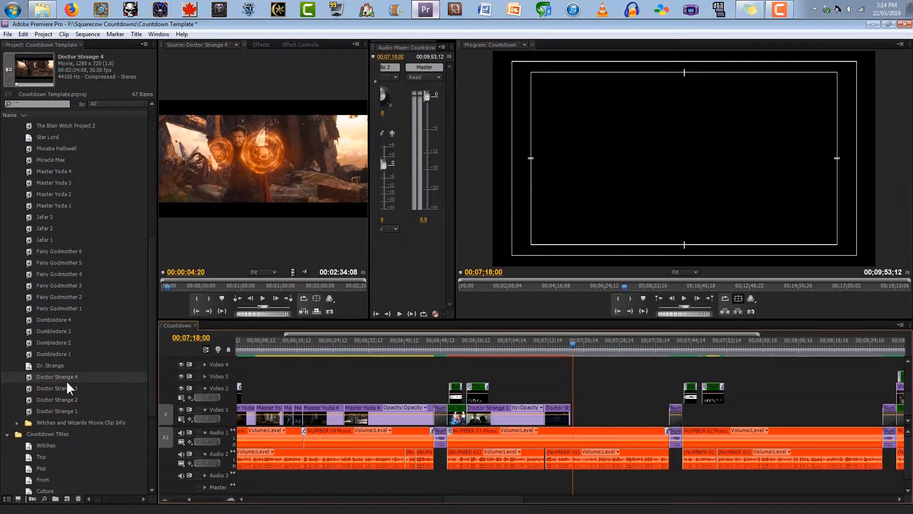
key("space")
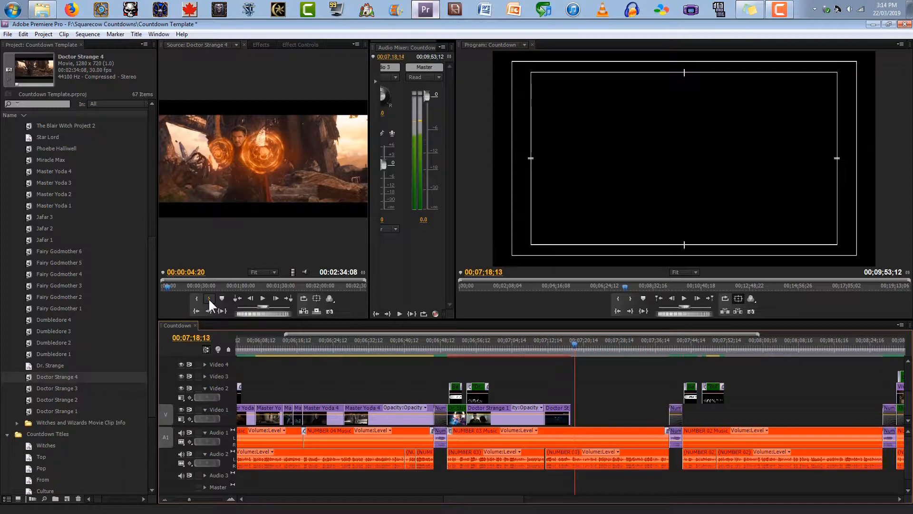
Mark Doctor Strange 4's Out point at 00:00:06:06 and place only its video on Video 1, directly after Doctor Strange 2.
left_click(204, 242)
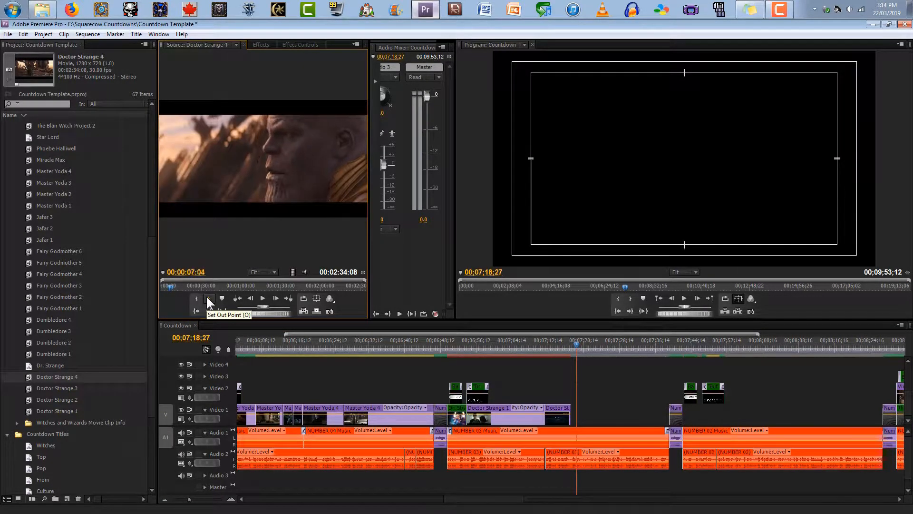
key("Left")
key("Left")
key("Left")
key("Left")
key("Left")
key("Left")
key("Left")
key("Left")
key("Left")
key("Left")
key("Left")
key("Left")
key("Left")
key("Left")
key("Left")
key("Left")
key("Left")
key("Left")
key("Left")
key("Left")
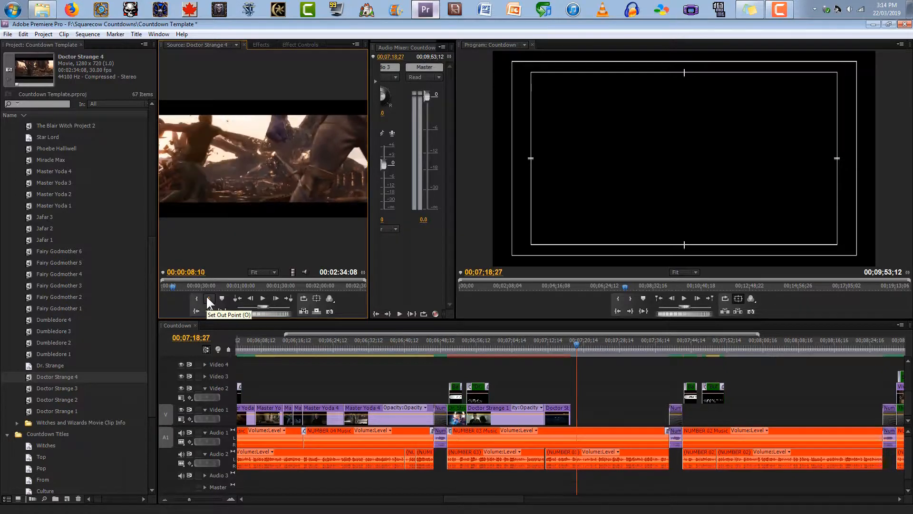
key("Left")
key("Left")
key("Left")
key("Left")
key("Left")
key("Left")
key("Left")
key("Left")
key("Left")
key("Left")
key("Left")
key("Left")
key("Left")
key("Left")
key("Left")
key("Left")
key("Left")
key("Left")
key("Left")
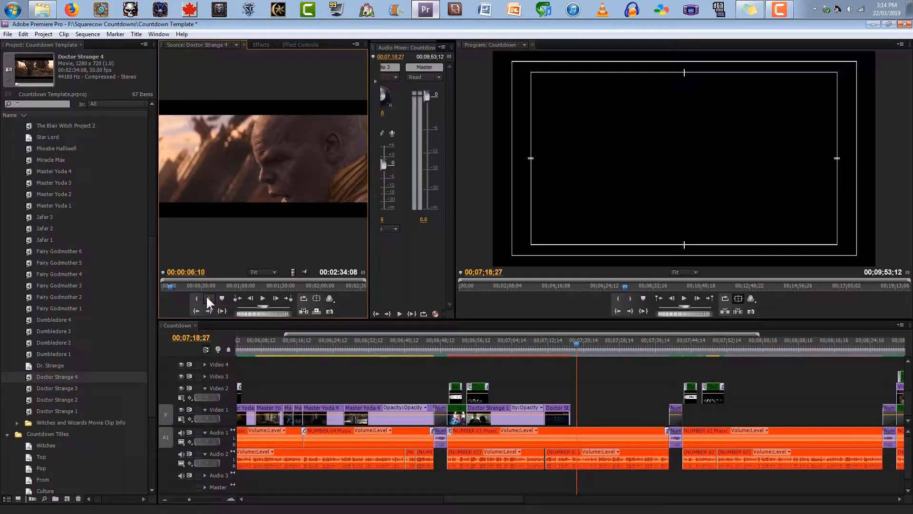
key("Right")
key("Right")
key("Right")
key("Right")
key("Left")
key("Left")
key("Left")
key("Left")
key("Left")
left_click(209, 298)
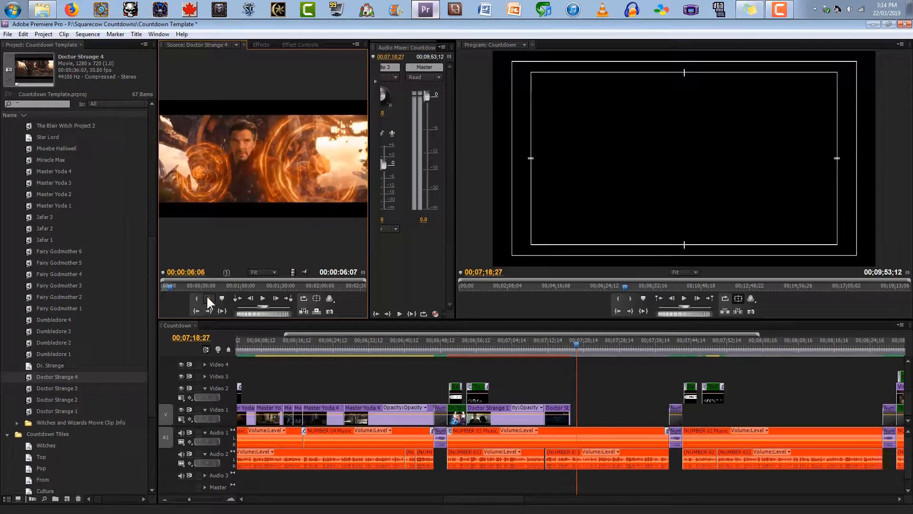
left_click_drag(290, 272, 570, 431)
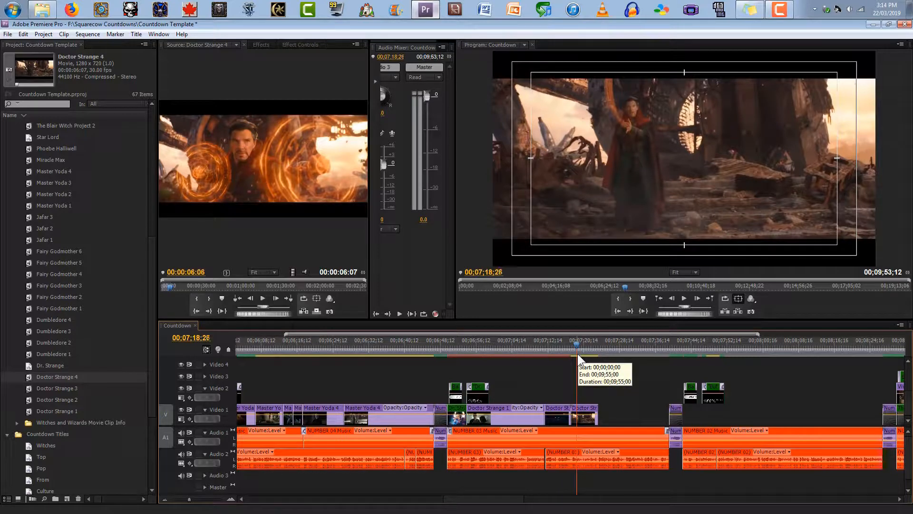
Play back the newly placed Doctor Strange 4 clip from just before its start and park the sequence playhead at its end.
key("Left")
key("Left")
key("Left")
key("Left")
key("Left")
key("Left")
key("Left")
key("Left")
key("Left")
key("Left")
key("Left")
key("Left")
key("Left")
key("Left")
key("Left")
key("Left")
key("Left")
key("Left")
key("Left")
key("Left")
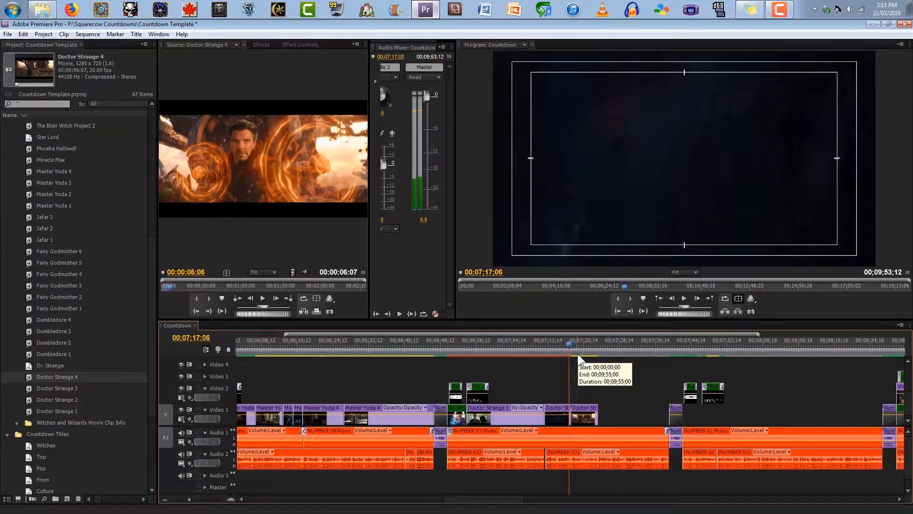
key("space")
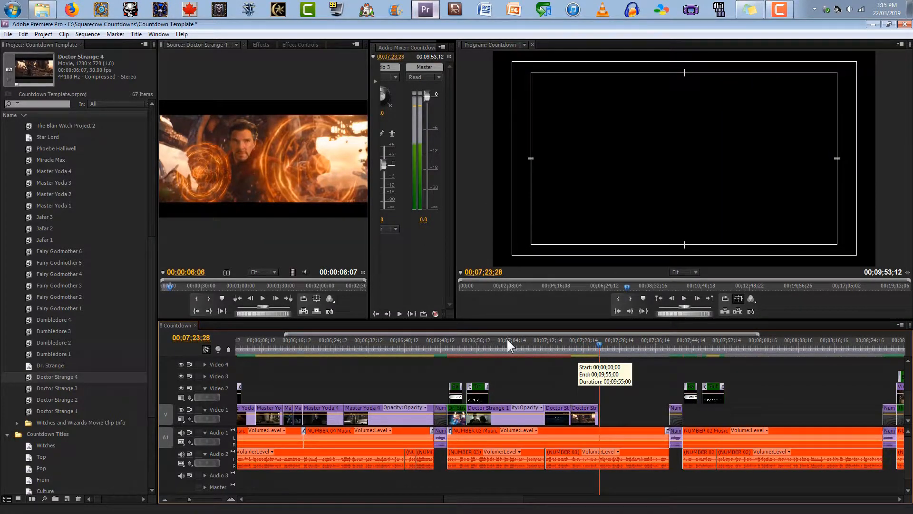
key("space")
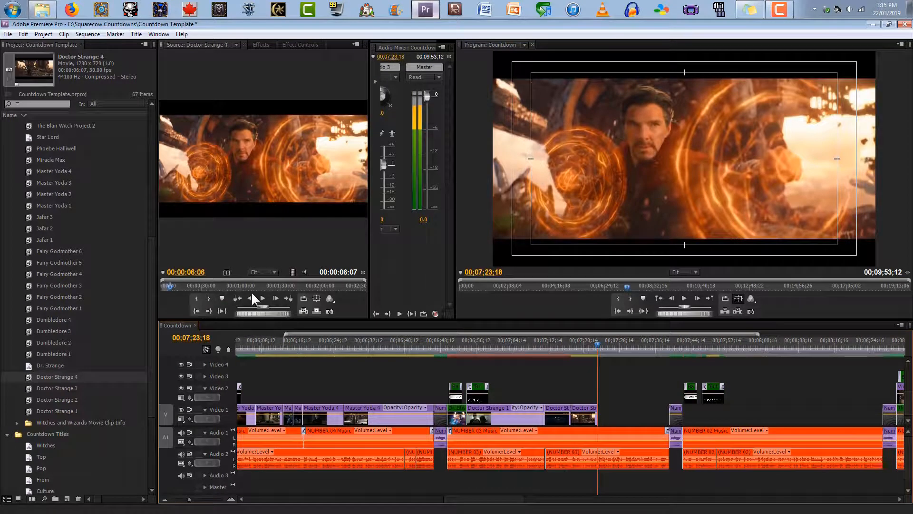
Scrub the Doctor Strange 4 source to 00:02:23:21 and play its closing seconds to examine the footage for another excerpt.
left_click_drag(168, 285, 270, 276)
left_click_drag(283, 279, 355, 270)
key("Left")
key("Left")
key("Left")
key("Left")
key("Left")
key("Left")
key("Left")
key("Left")
key("Left")
key("Left")
key("Left")
key("Left")
key("Left")
key("Left")
key("Left")
key("Left")
key("Left")
key("Left")
key("Left")
key("Left")
key("Left")
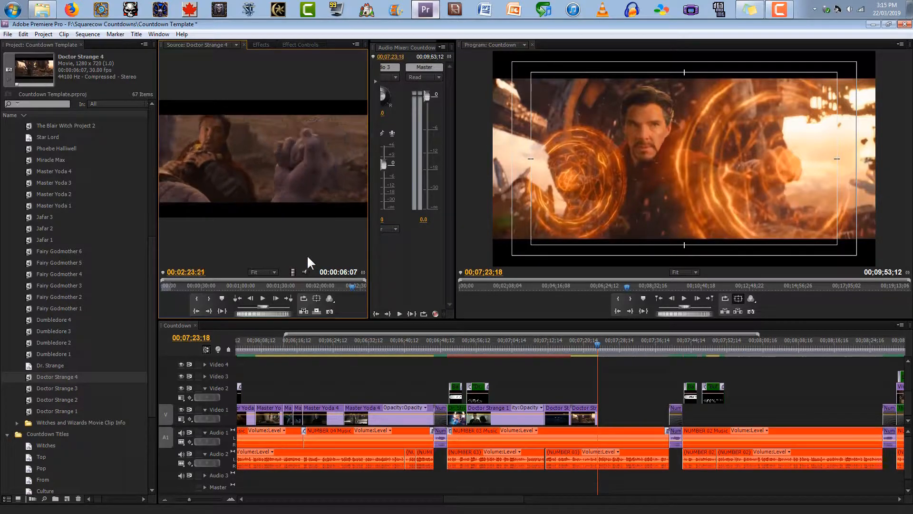
key("space")
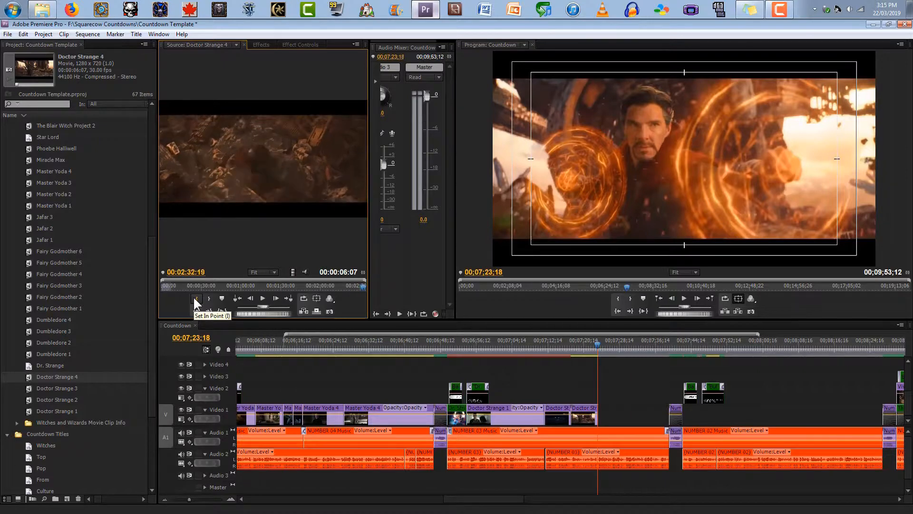
Step back through the Doctor Strange 4 source from its closing footage and mark a new In point at about 00:02:23:01.
key("Left")
key("Left")
key("Left")
key("Left")
key("Left")
key("Left")
key("Left")
key("Left")
key("Left")
key("Left")
key("Left")
key("Left")
key("Left")
key("Left")
key("Left")
key("Left")
key("Left")
key("Left")
key("Left")
key("Left")
key("Left")
key("Left")
key("Left")
key("Left")
key("Left")
key("Left")
key("Left")
key("Left")
key("Left")
key("Left")
key("Left")
key("Left")
key("Left")
key("Left")
key("Left")
key("Left")
key("Left")
key("Left")
key("Left")
key("Left")
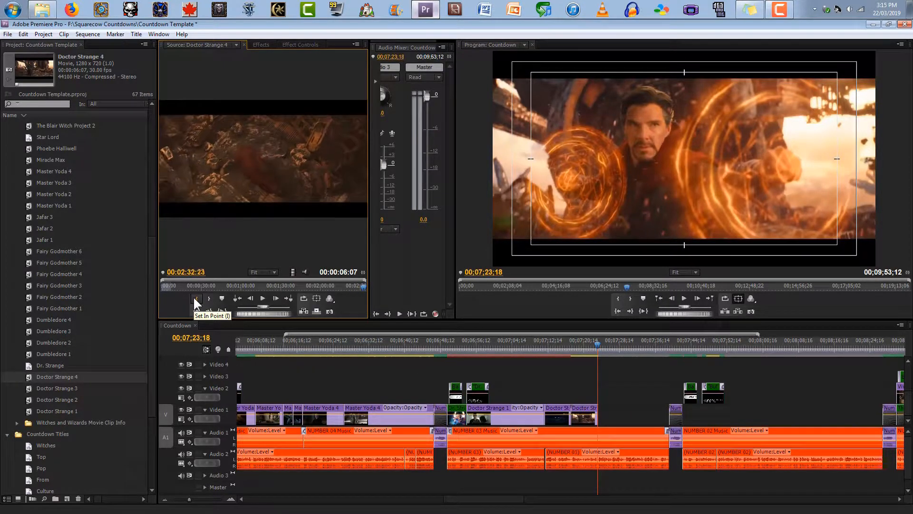
key("Left")
key("Left")
key("Left")
key("Left")
key("Left")
key("Left")
key("Left")
key("Left")
key("Left")
key("Left")
key("Left")
key("Left")
key("Left")
key("Left")
key("Left")
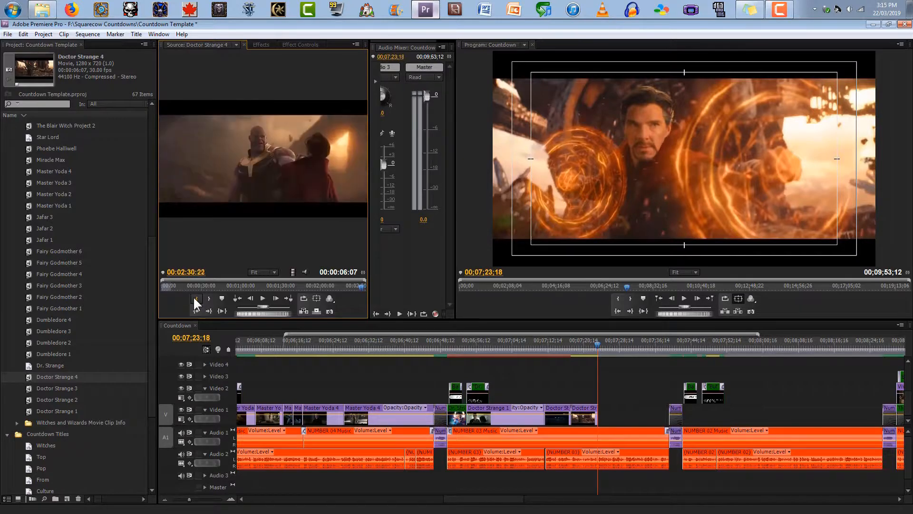
key("Left")
key("Left")
key("Left")
key("Left")
key("Left")
key("Left")
key("Left")
key("Left")
key("Left")
key("Left")
key("Left")
key("Left")
key("Left")
key("Left")
key("Left")
key("Left")
key("Left")
key("Left")
key("Left")
key("Left")
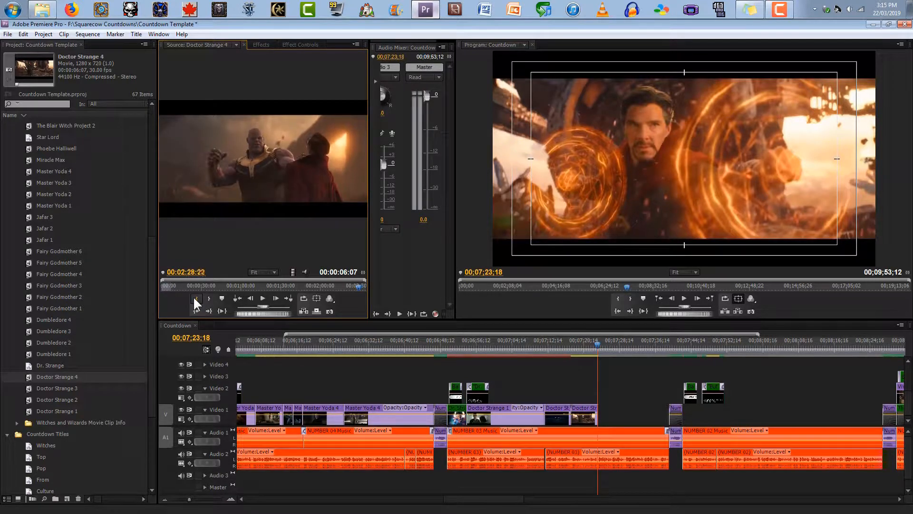
key("Left")
key("Left")
key("Left")
key("Left")
key("Left")
key("Left")
key("Left")
key("Left")
key("Left")
key("Left")
key("Left")
key("Left")
key("Left")
key("Left")
key("Left")
key("Left")
key("Left")
key("Left")
key("Left")
key("Left")
key("Left")
key("Left")
key("Left")
key("Left")
key("Left")
key("Left")
key("Left")
key("Left")
key("Left")
key("Left")
key("Left")
key("Left")
key("Left")
key("Left")
key("Left")
key("Left")
key("Left")
key("Left")
key("Left")
key("Left")
key("Left")
key("Left")
key("Left")
key("Left")
key("Left")
key("Left")
key("Left")
key("Left")
key("Left")
key("Left")
key("Left")
key("Left")
key("Left")
key("Left")
key("Left")
key("Left")
key("Left")
key("Left")
key("Left")
key("Left")
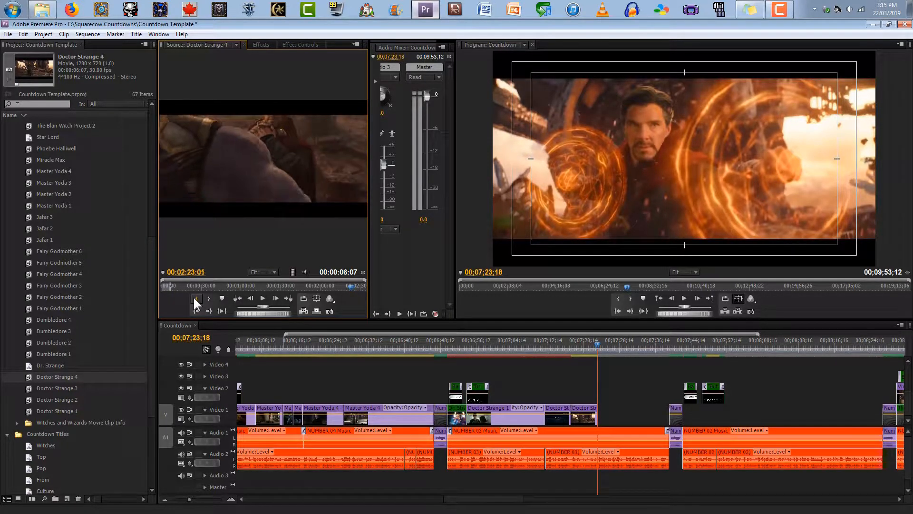
left_click(195, 300)
Advance through the Doctor Strange 4 source frame by frame and mark its Out point at about 00:02:26:29.
key("Right")
key("Right")
key("Right")
key("Right")
key("Right")
key("Right")
key("Right")
key("Right")
key("Right")
key("Right")
key("Right")
key("Right")
key("Right")
key("Right")
key("Right")
key("Right")
key("Right")
key("Right")
key("Right")
key("Right")
key("Right")
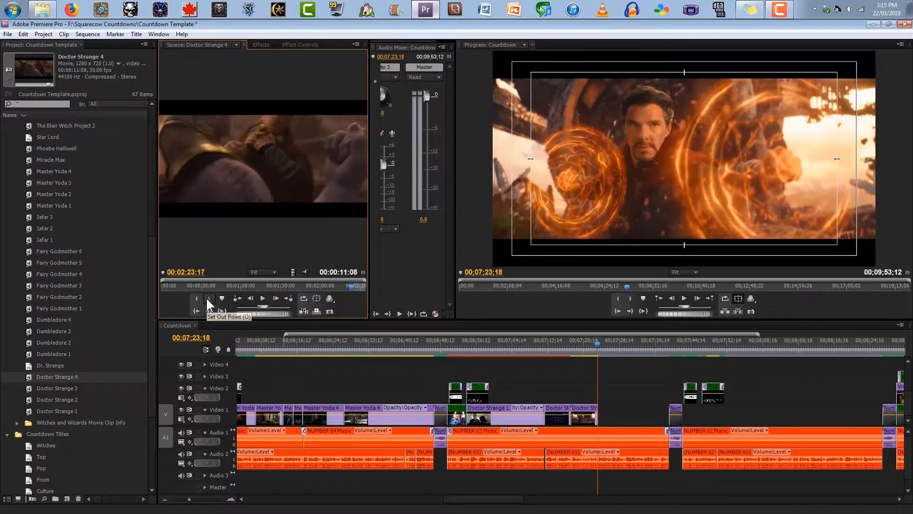
key("Right")
key("Right")
key("Right")
key("Right")
key("Right")
key("Right")
key("Right")
key("Right")
key("Right")
key("Right")
key("Right")
key("Right")
key("Right")
key("Right")
key("Right")
key("Right")
key("Right")
key("Right")
key("Right")
key("Right")
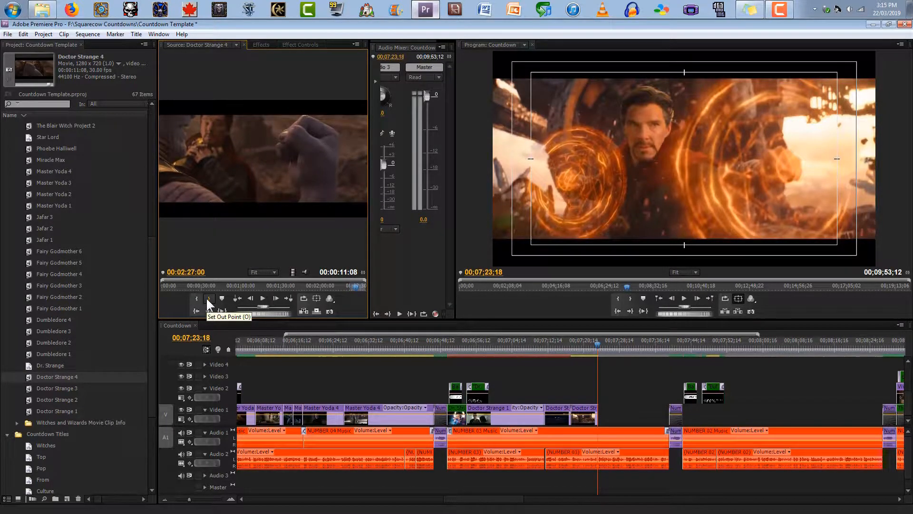
left_click(208, 298)
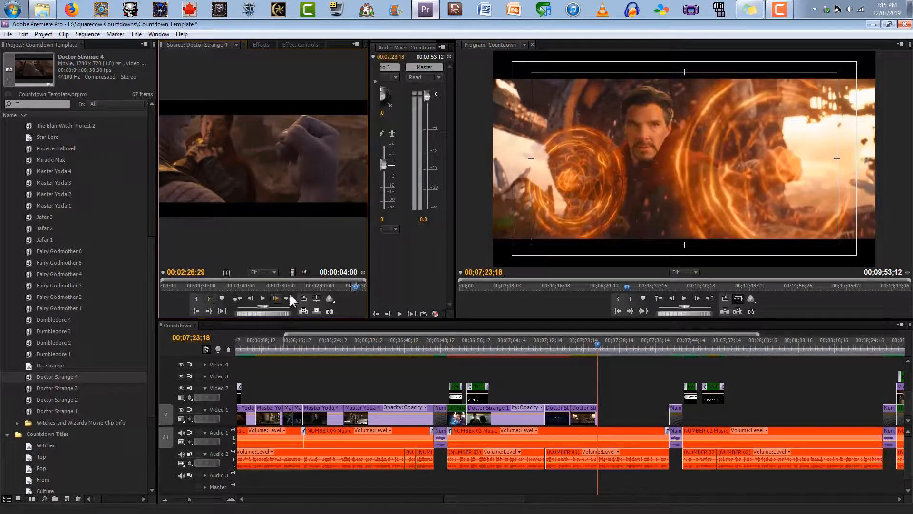
Place only this excerpt's video on Video 1 directly after the first Doctor Strange 4 clip, play it back, and save the project.
left_click_drag(414, 310, 599, 415)
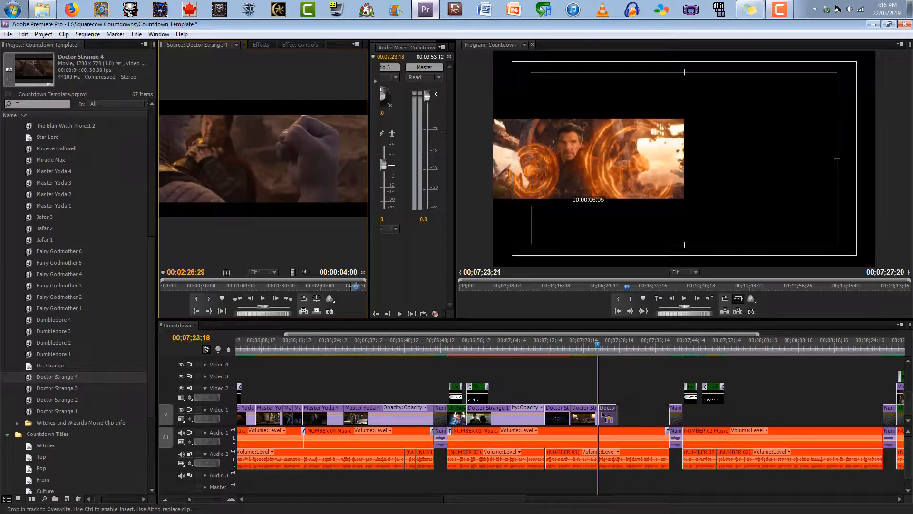
key("space")
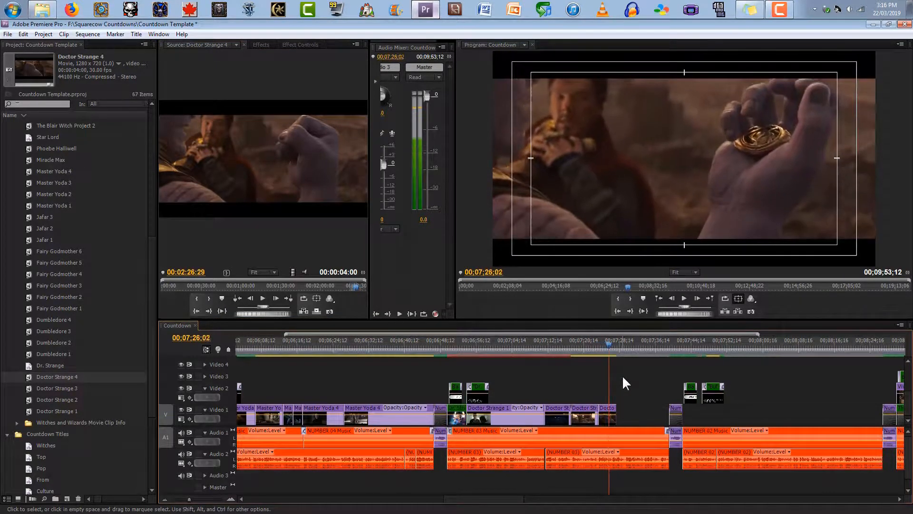
key("ctrl+s")
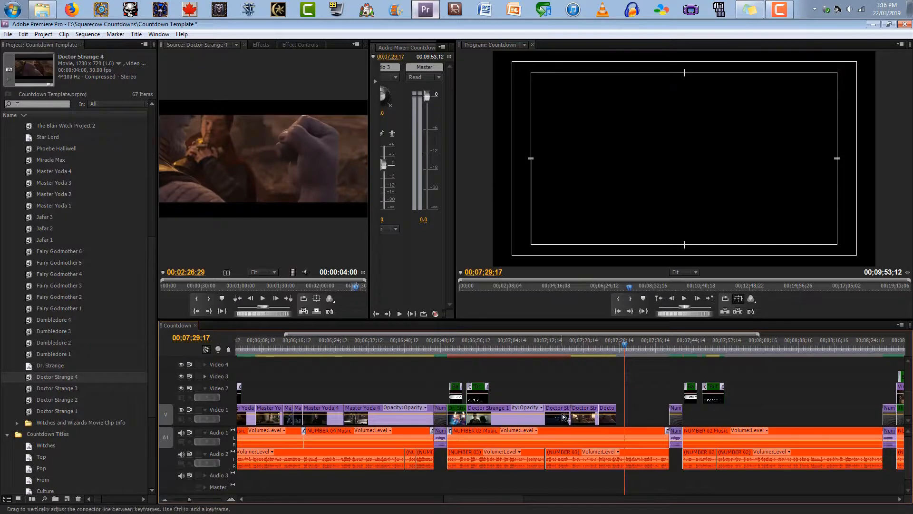
Align the second Doctor Strange 4 clip with the preceding clip and extend its end to just before 00:07:29:17.
left_click(231, 499)
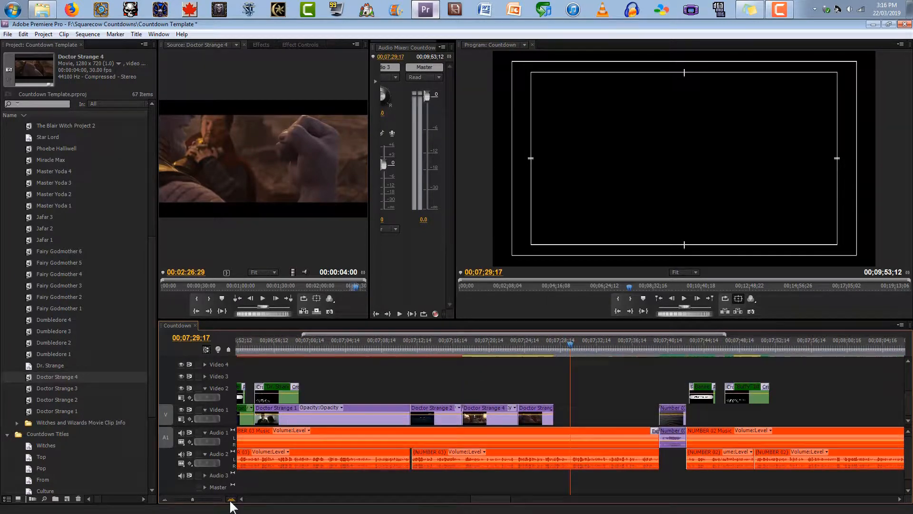
left_click(230, 499)
mouse_move(490, 418)
left_mouse_down()
mouse_move(578, 415)
mouse_move(466, 419)
mouse_move(475, 420)
left_mouse_up()
key("Left")
key("Left")
key("Left")
key("Left")
key("Left")
left_click_drag(560, 404, 566, 405)
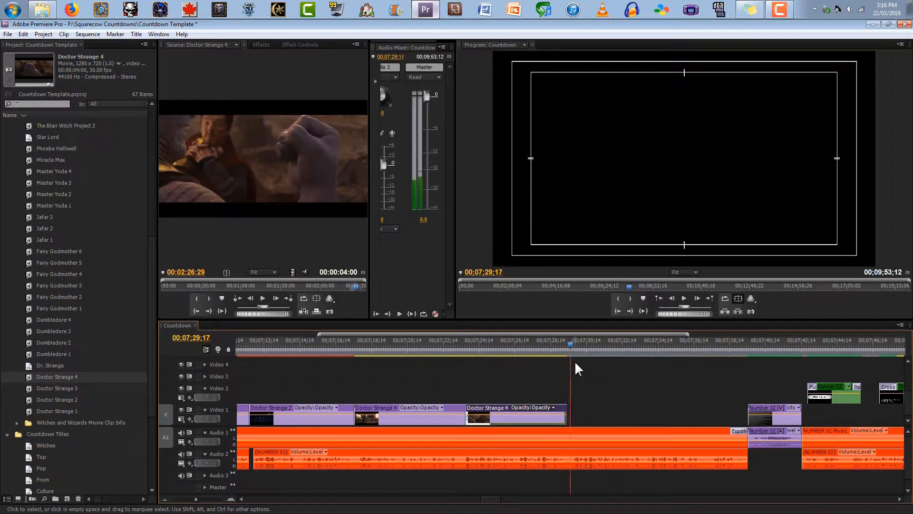
Scrub the Doctor Strange 4 source back to about 00:00:48:07, play on, and mark a new In point about six seconds further on.
left_click(263, 298)
left_click_drag(252, 285, 227, 289)
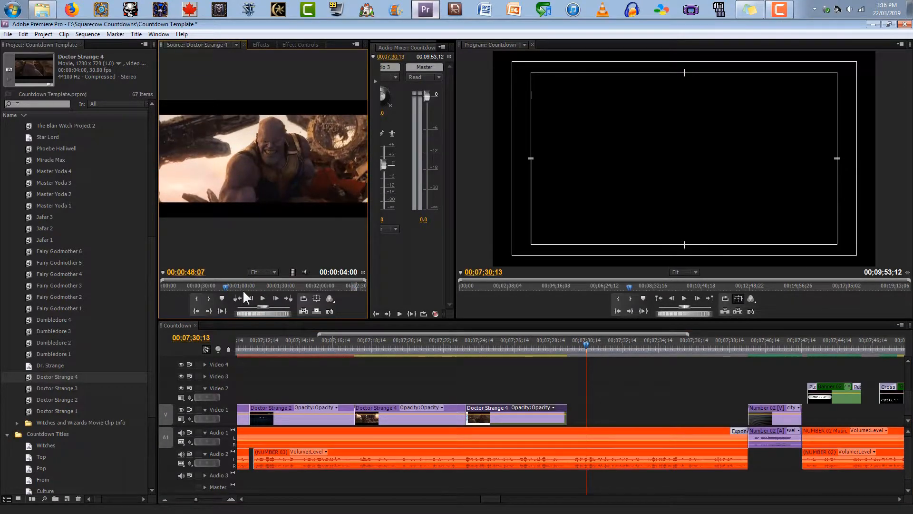
left_click(196, 297)
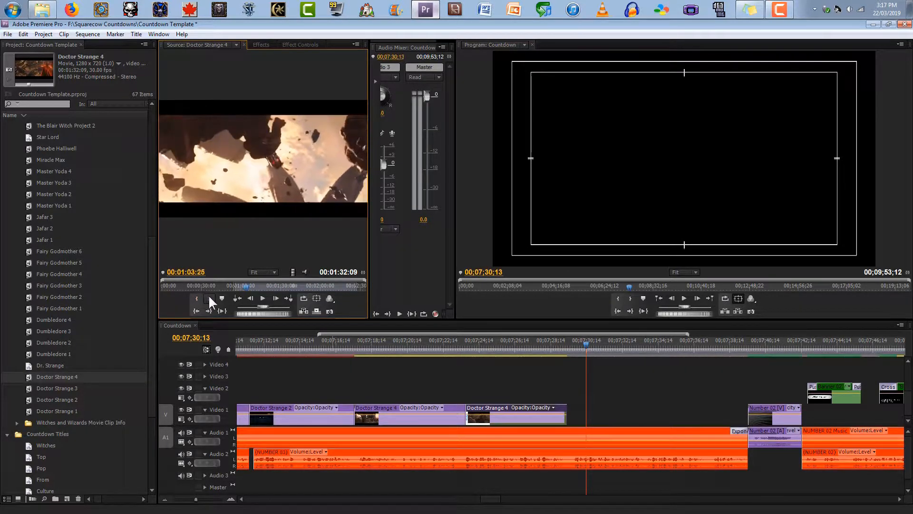
Mark the Doctor Strange 4 source's Out point at 00:01:00:26 and place only its video on Video 1, directly after the second Doctor Strange 4 clip.
key("Left")
key("Left")
key("Left")
key("Left")
key("Left")
key("Left")
key("Left")
key("Left")
key("Left")
key("Left")
key("Left")
key("Left")
key("Left")
key("Left")
key("Left")
key("Left")
key("Left")
key("Left")
key("Left")
key("Left")
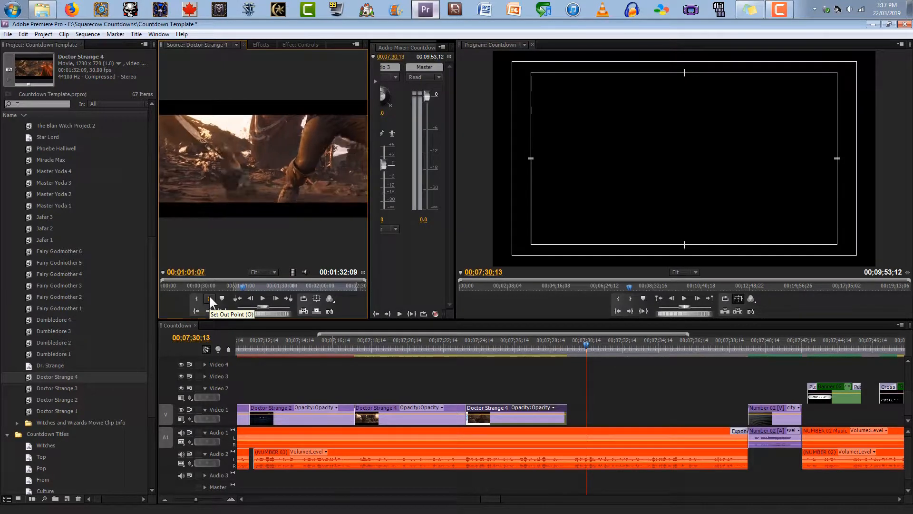
key("Left")
key("Left")
key("Left")
key("Left")
key("Left")
key("Left")
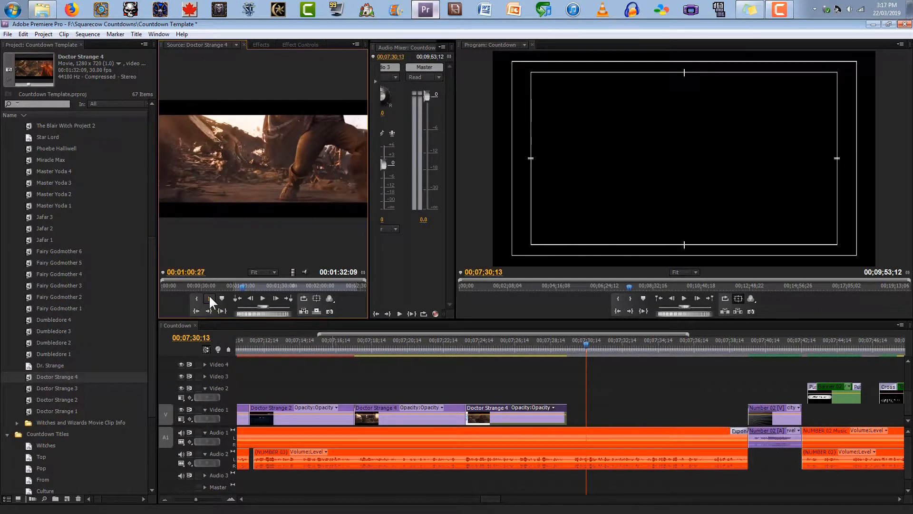
key("Right")
key("Left")
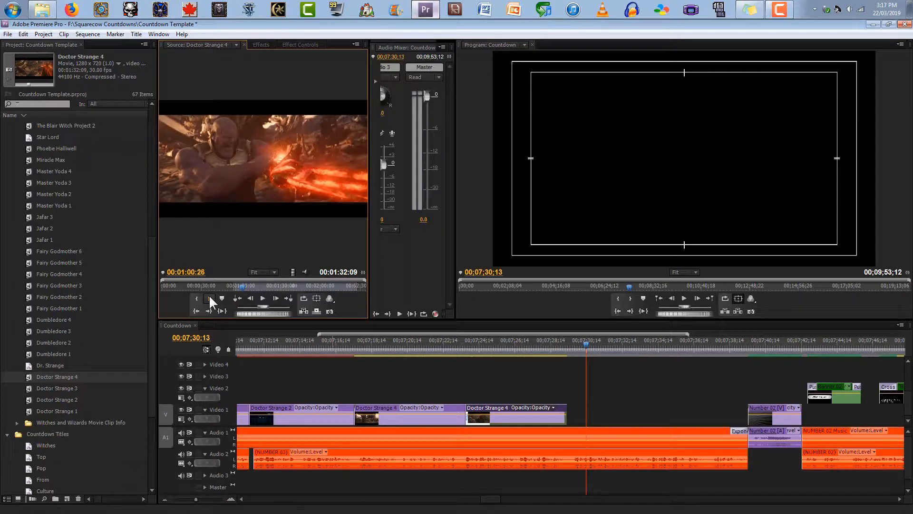
left_click(209, 297)
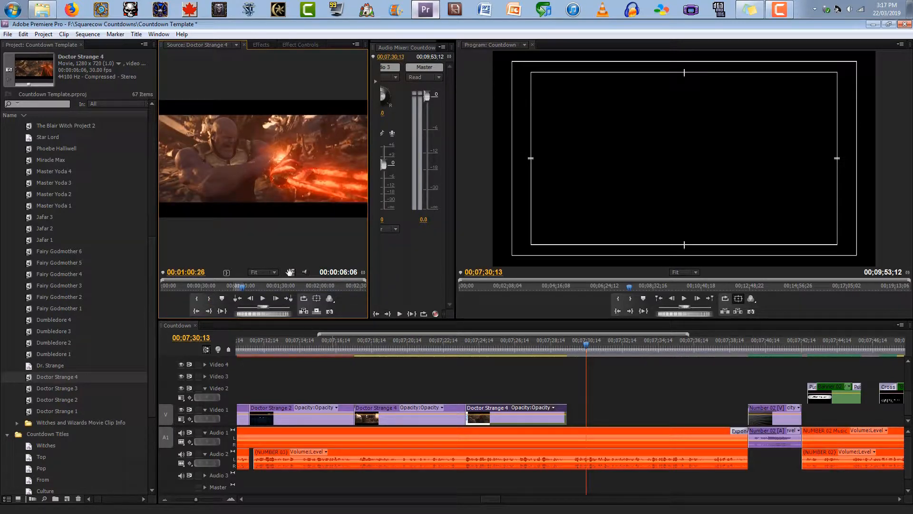
Inspect the cut into the third Doctor Strange 4 clip frame by frame and adjust that clip's start to about 00:07:29:13.
mouse_move(577, 341)
left_mouse_down()
mouse_move(578, 412)
mouse_move(570, 409)
mouse_move(568, 348)
left_mouse_up()
key("Right")
key("Right")
key("Right")
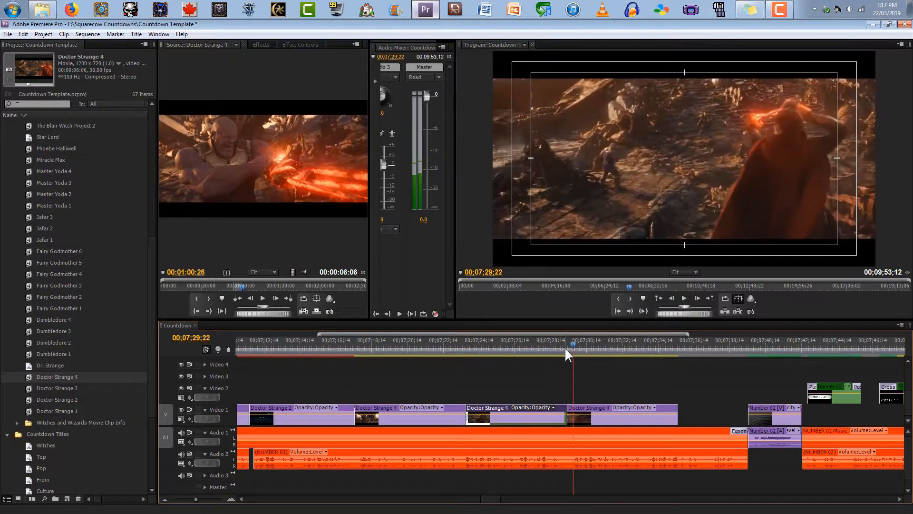
key("Left")
key("Left")
key("Left")
key("Left")
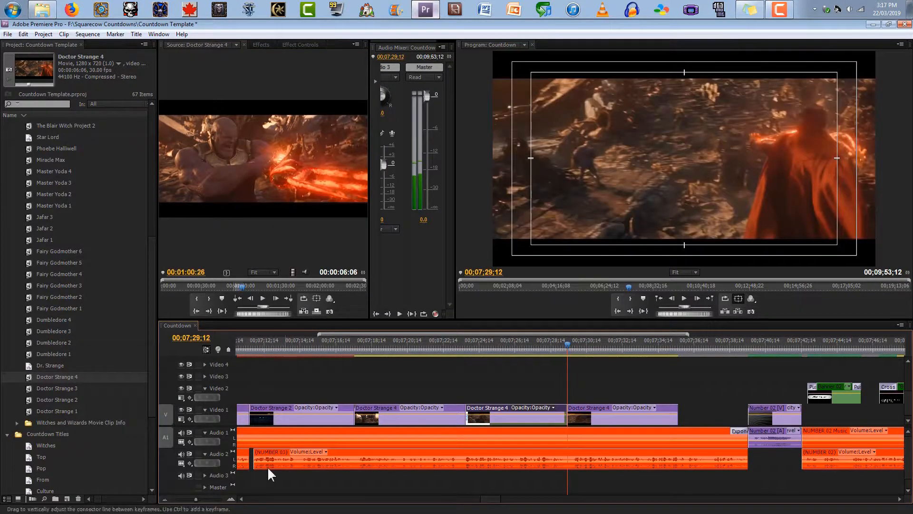
left_click(232, 498)
left_click(232, 498)
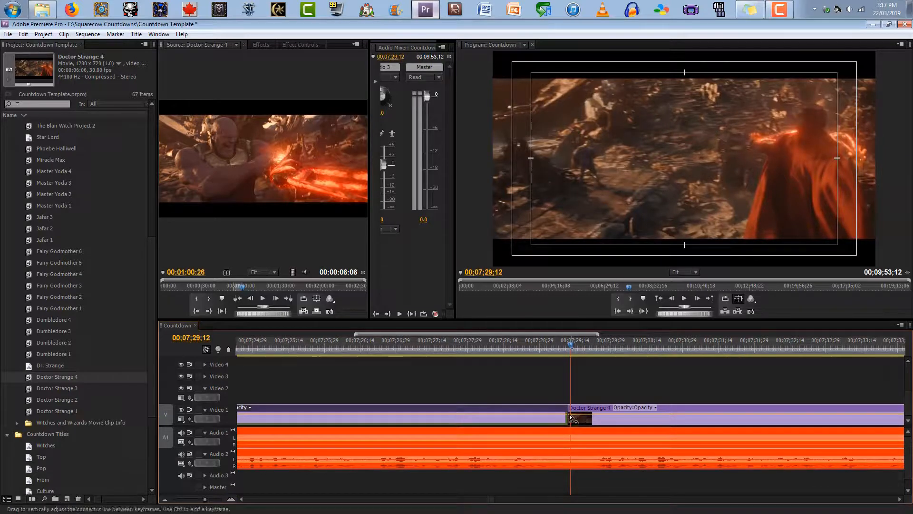
left_click_drag(569, 411, 573, 414)
left_click(168, 498)
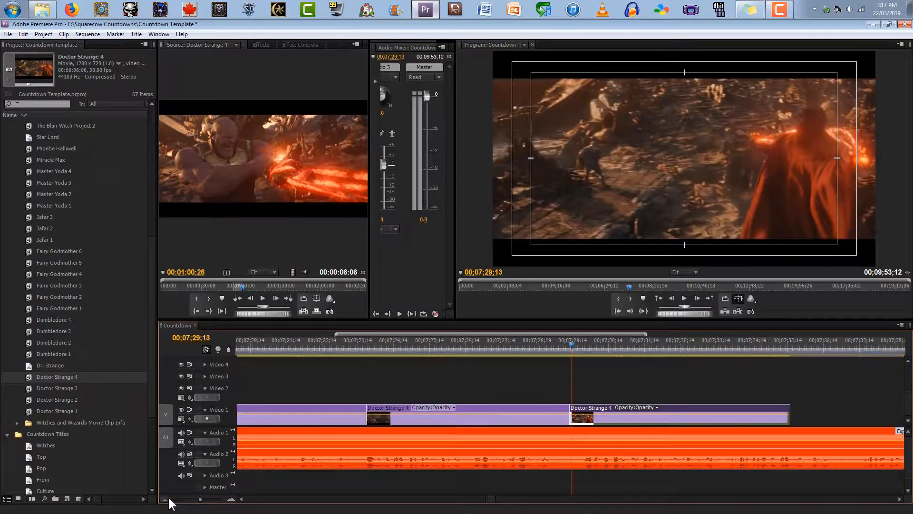
left_click(168, 499)
Play back the end of the third Doctor Strange 4 clip from 00:07:35:06 and stop just past its last frame.
left_click(674, 345)
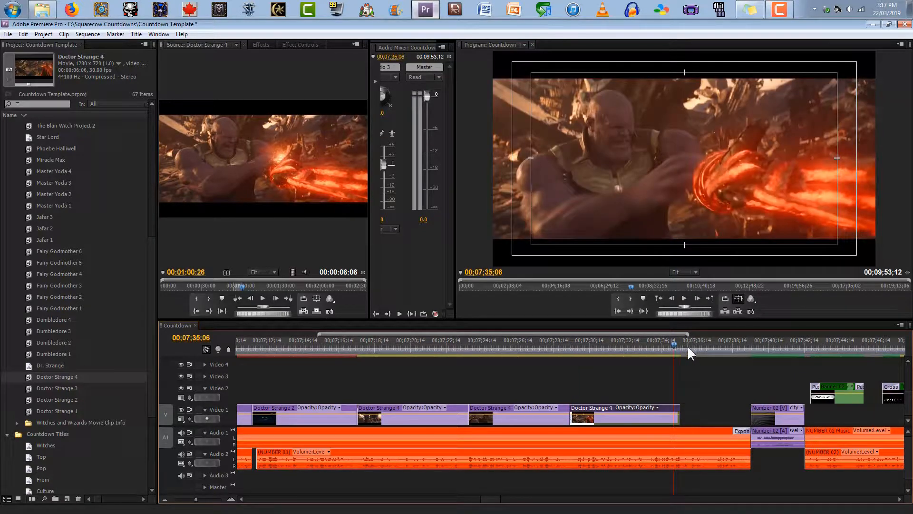
key("space")
key("space")
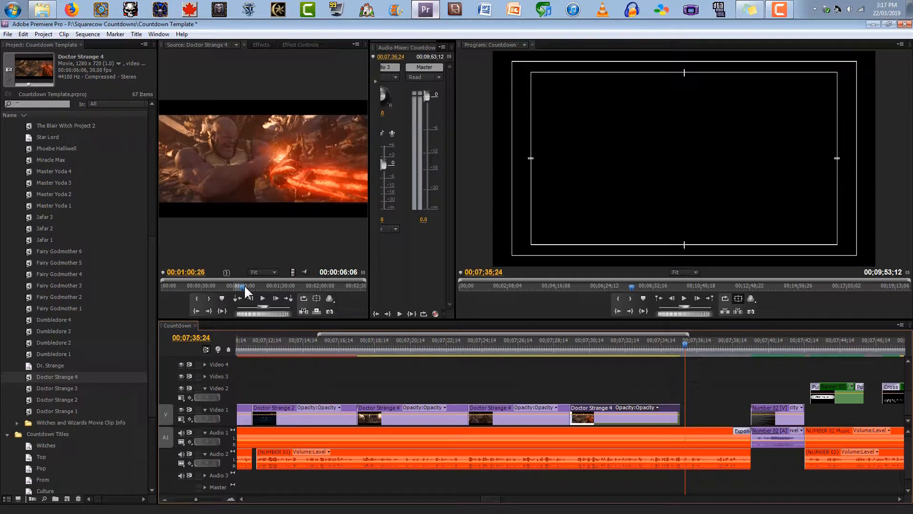
Scrub the Doctor Strange 4 source back past 00:00:20:08, find the shot's first frame, and mark a new In point at 00:00:17:13.
left_click(203, 284)
left_click_drag(204, 282, 190, 283)
key("Left")
key("Left")
key("Left")
key("Left")
key("Left")
key("Left")
key("Left")
key("Left")
key("Left")
key("Left")
key("Left")
key("Left")
key("Left")
key("Left")
key("Left")
key("Left")
key("Left")
key("Left")
key("Left")
key("Left")
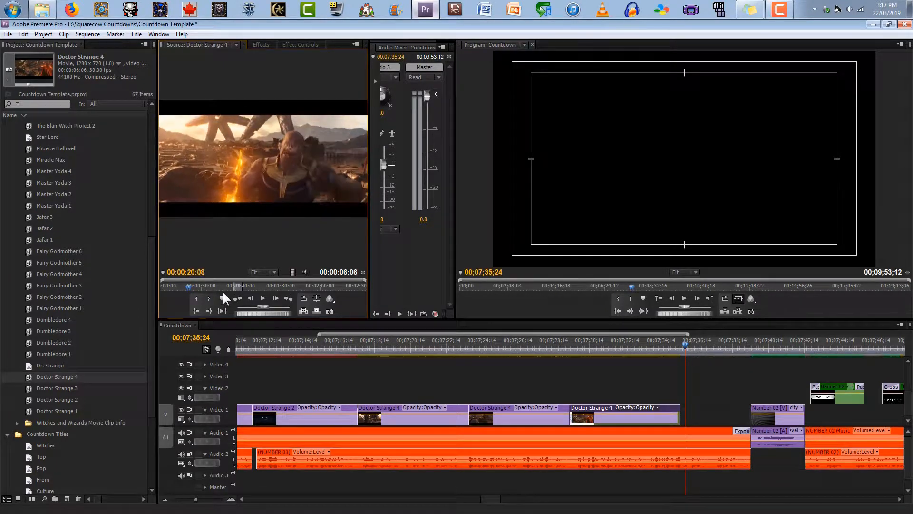
key("Left")
key("Left")
key("Left")
key("Left")
key("Left")
key("Left")
key("Left")
key("Left")
key("Left")
key("Left")
key("Left")
key("Left")
key("Left")
key("Left")
key("Left")
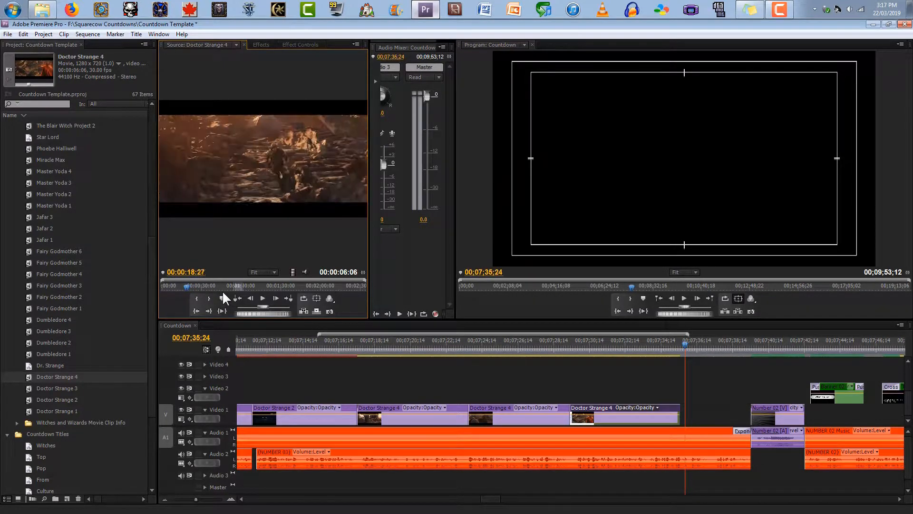
key("Left")
key("Left")
key("Left")
key("Left")
key("Left")
key("Left")
key("Left")
key("Left")
key("Left")
key("Left")
key("Left")
key("Left")
key("Left")
key("Left")
key("Left")
key("Left")
key("Left")
key("Left")
key("Left")
key("Left")
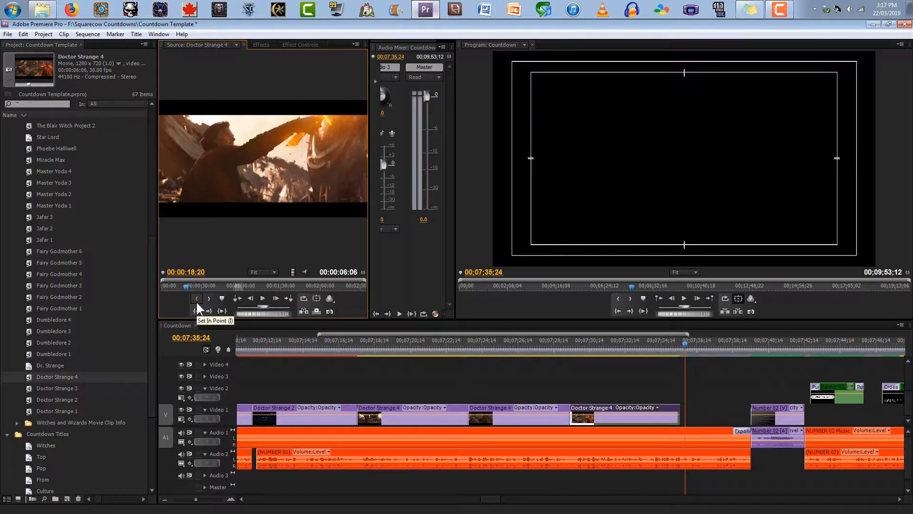
key("Left")
key("Left")
key("Left")
key("Left")
key("Left")
key("Left")
key("Left")
key("Left")
key("Left")
key("Left")
key("Left")
key("Left")
key("Left")
key("Left")
key("Left")
key("Left")
key("Left")
key("Left")
key("Left")
key("Left")
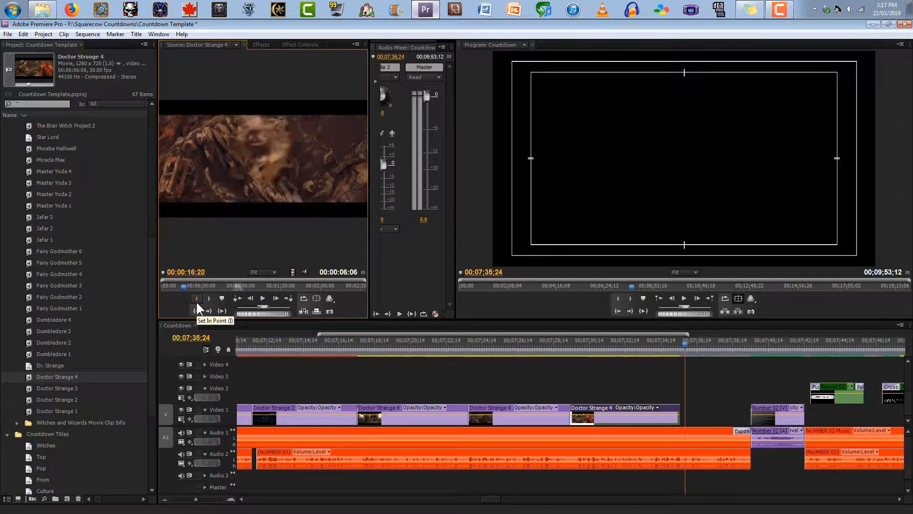
key("Right")
key("Right")
key("Right")
key("Right")
key("Right")
key("Right")
key("Right")
key("Right")
key("Right")
key("Right")
key("Right")
key("Right")
key("Right")
key("Right")
key("Right")
key("Right")
key("Right")
key("Right")
key("Right")
key("Right")
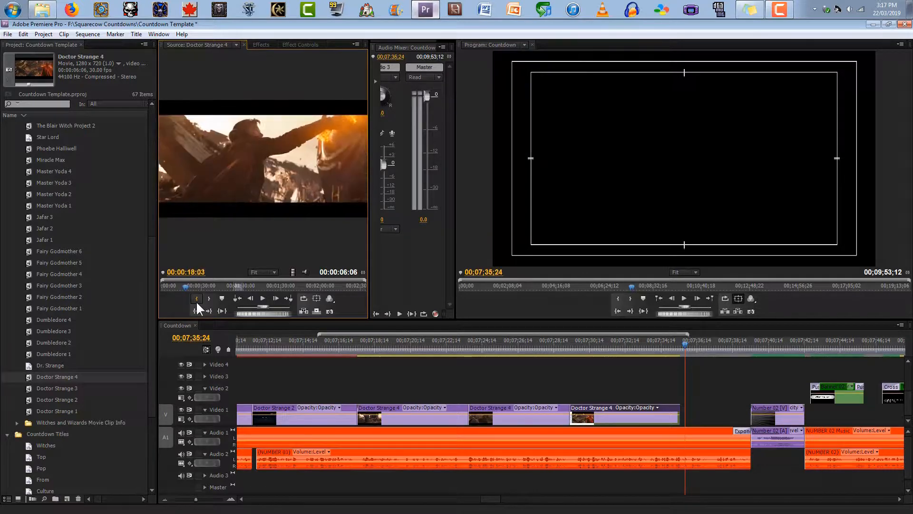
key("Left")
key("Left")
key("Left")
key("Left")
key("Left")
key("Left")
key("Left")
key("Left")
key("Left")
key("Left")
key("Left")
key("Left")
key("Left")
key("Left")
key("Left")
key("Left")
key("Left")
key("Left")
key("Left")
key("Left")
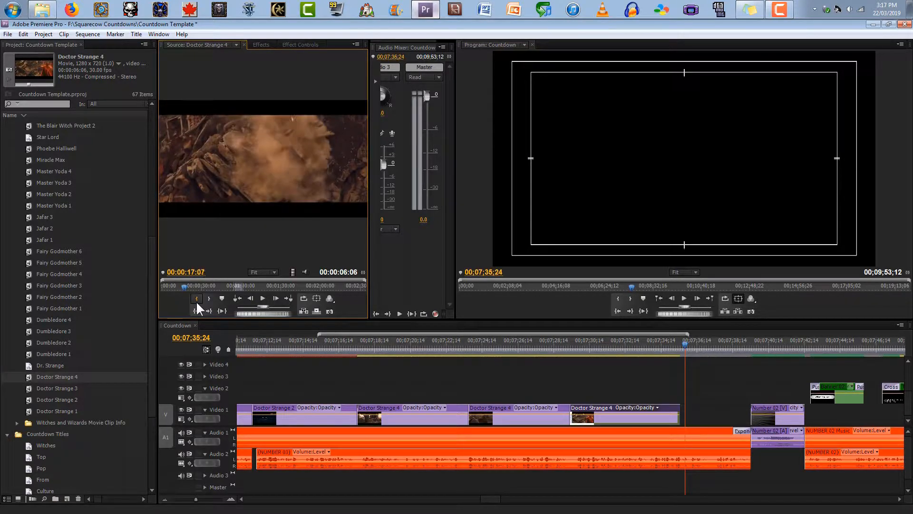
key("Right")
key("Right")
key("Right")
key("Right")
key("Right")
key("Right")
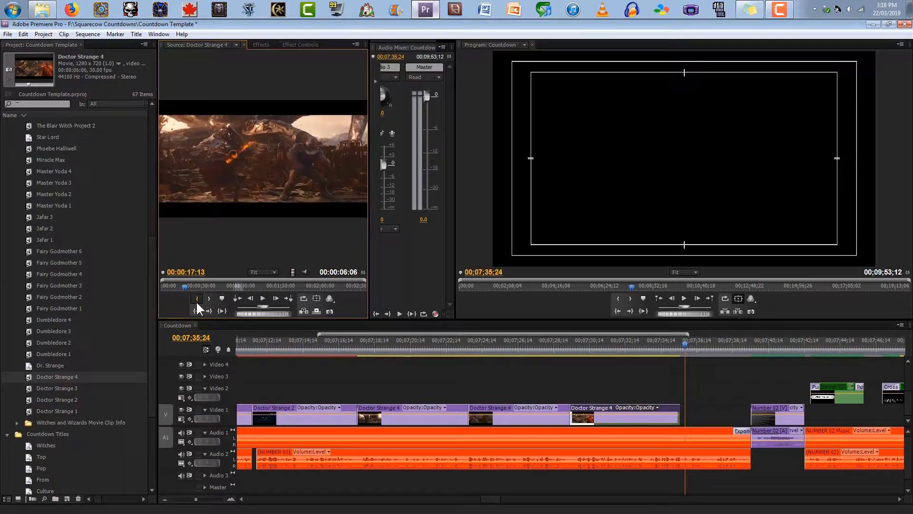
left_click(196, 300)
Play the Doctor Strange 4 source on from the In point, fine-tune the end frame, and mark the Out point at 00:00:23:29.
key("space")
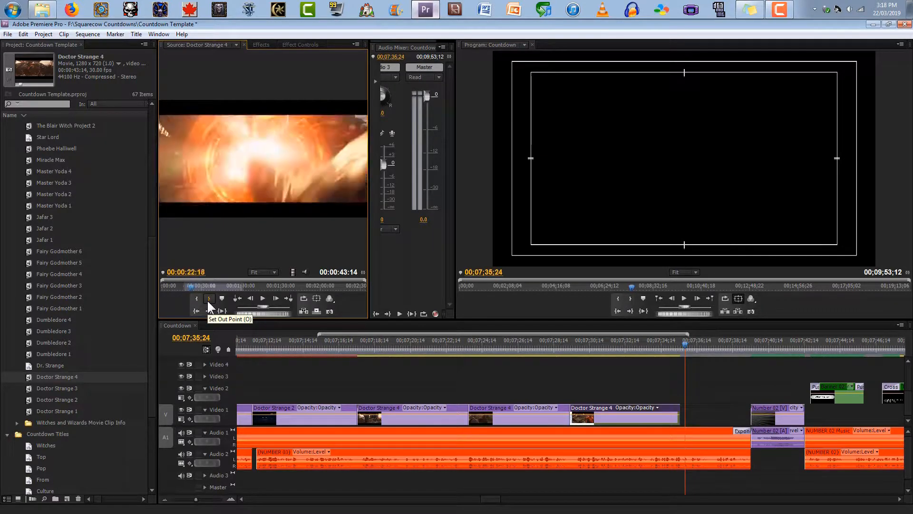
key("Left")
key("Left")
key("Left")
key("Left")
key("Left")
key("Left")
key("Left")
key("Left")
key("Left")
key("Left")
key("Left")
key("Left")
key("Left")
key("Left")
key("Left")
key("Left")
key("Left")
key("Left")
key("Right")
key("Right")
key("Right")
key("Right")
key("Right")
key("Right")
key("Right")
left_click(209, 298)
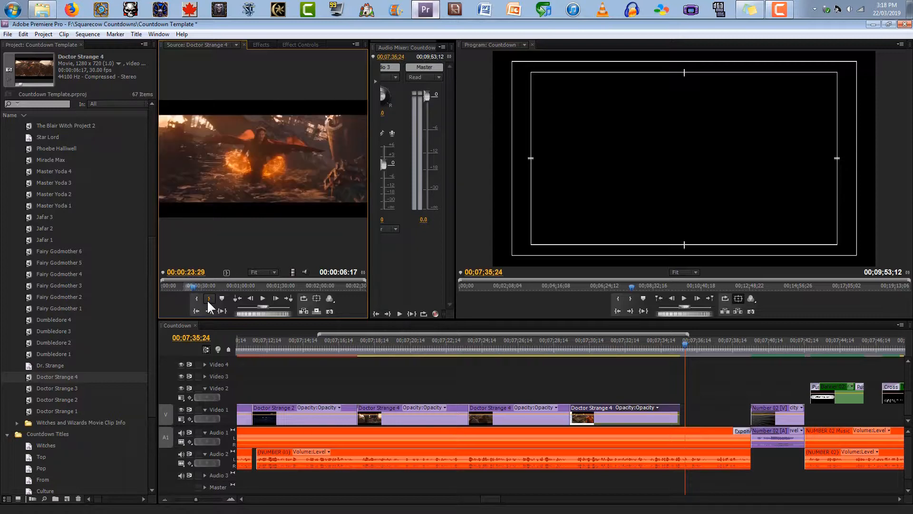
Place only the marked source's video on Video 2 at the third Doctor Strange 4 clip's end and adjust its start at the cut.
left_click_drag(657, 343, 681, 341)
key("Left")
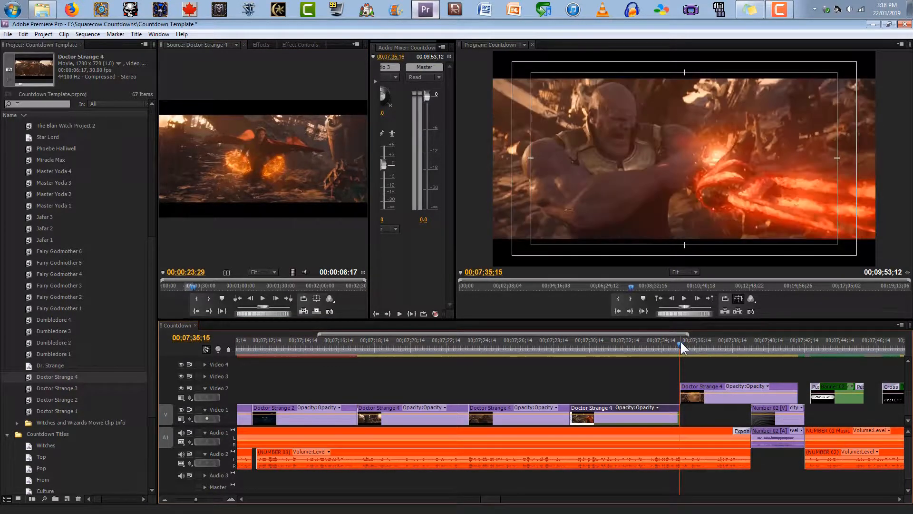
key("Right")
key("Right")
left_click_drag(682, 394, 701, 389)
Play the new Doctor Strange 4 clip through to 00:07:39:23, shorten its end to the Number 02 clip's start, and move it to Video 1.
key("space")
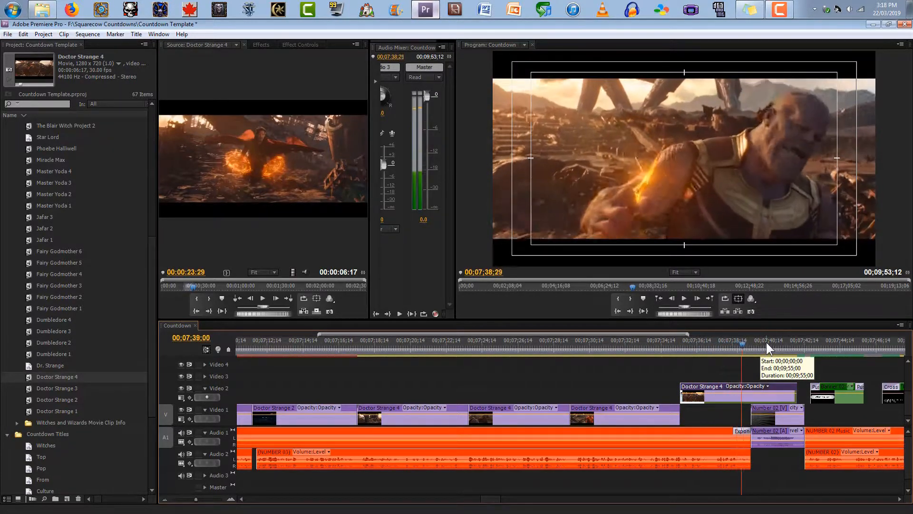
key("space")
left_click_drag(796, 394, 703, 415)
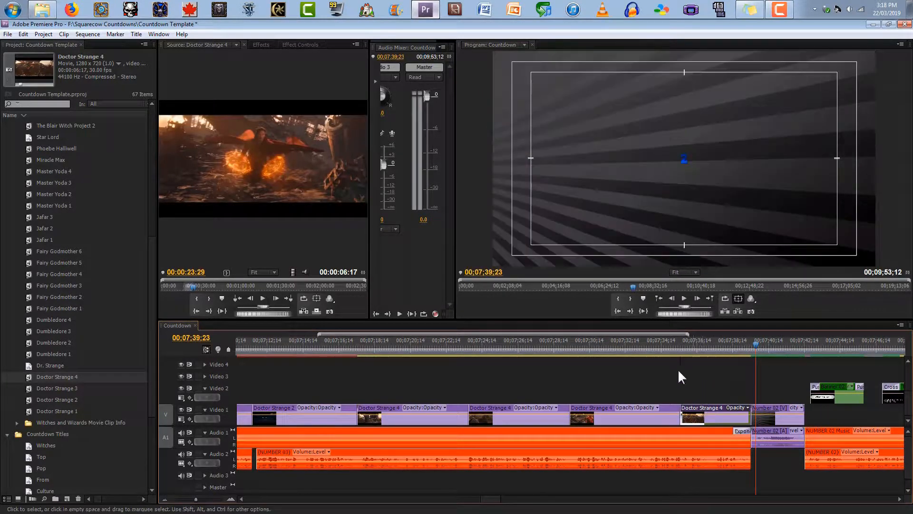
Render the Countdown sequence's previews and play the final Doctor Strange 4 clip from around 00:07:38 in the Number 03 section.
left_click(169, 499)
left_click(170, 499)
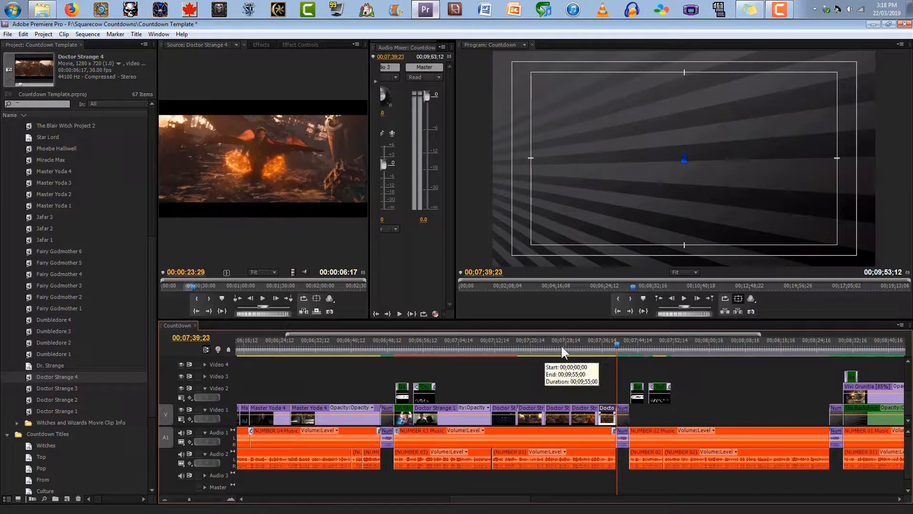
left_click_drag(562, 350, 378, 364)
key("Return")
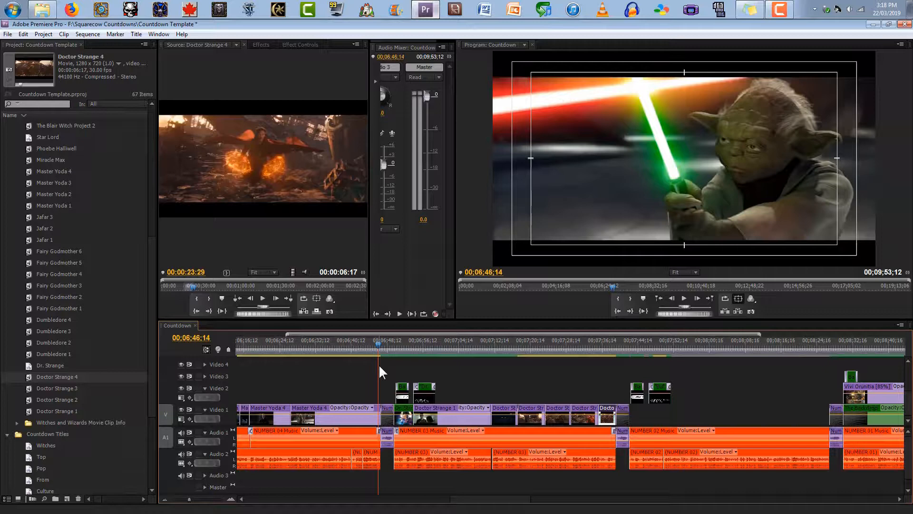
left_click_drag(456, 345, 608, 323)
key("space")
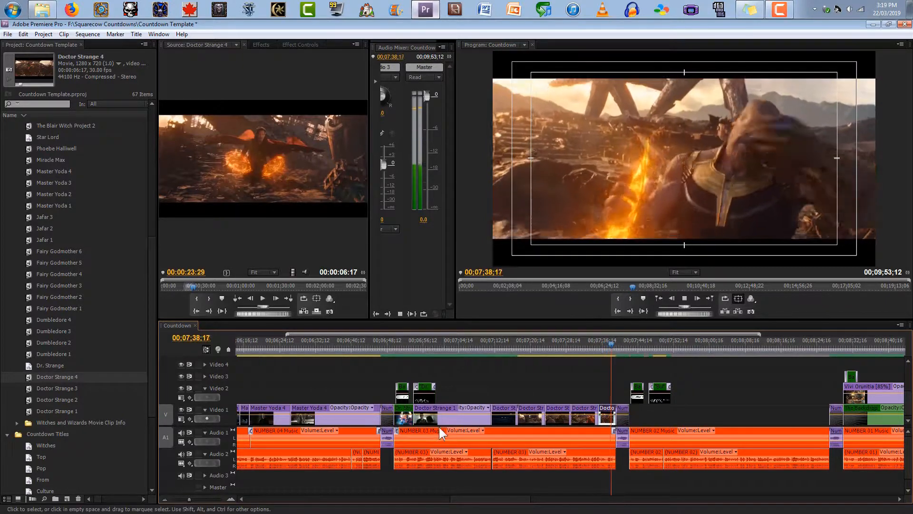
Set the audio gain of the NUMBER 03 Music clip on Audio 1 to -20 dB.
left_click(426, 431)
right_click(427, 431)
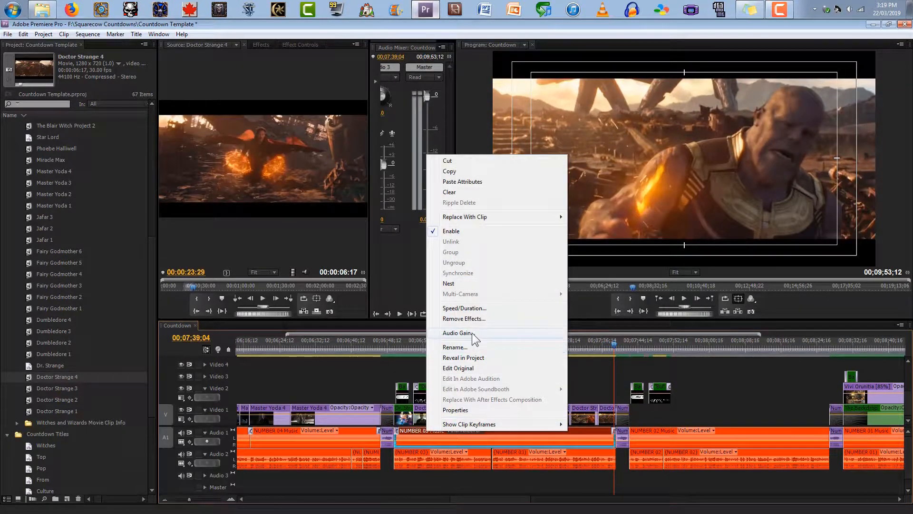
left_click(472, 330)
left_click(474, 250)
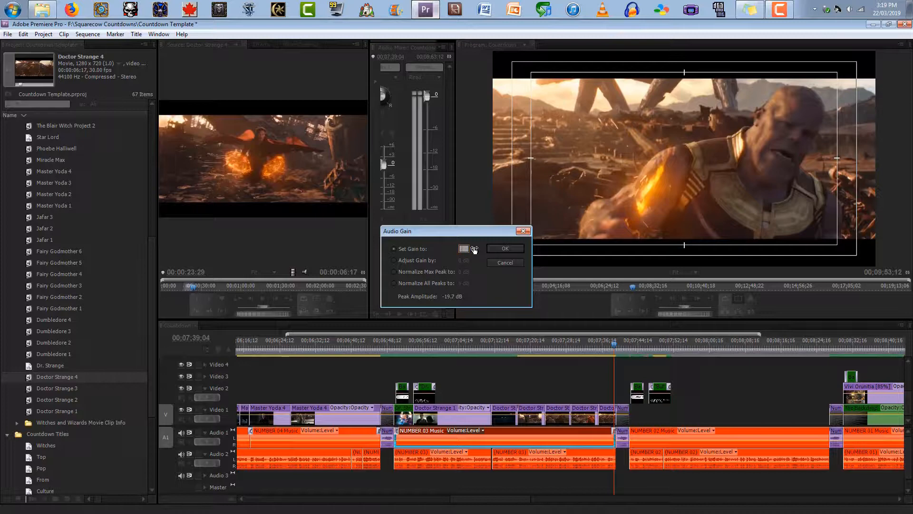
key("Return")
Play the Number 03 section from its opening number clip to about 00:07:08 and check the NUMBER 03 Music clip's gain.
left_click(389, 350)
key("space")
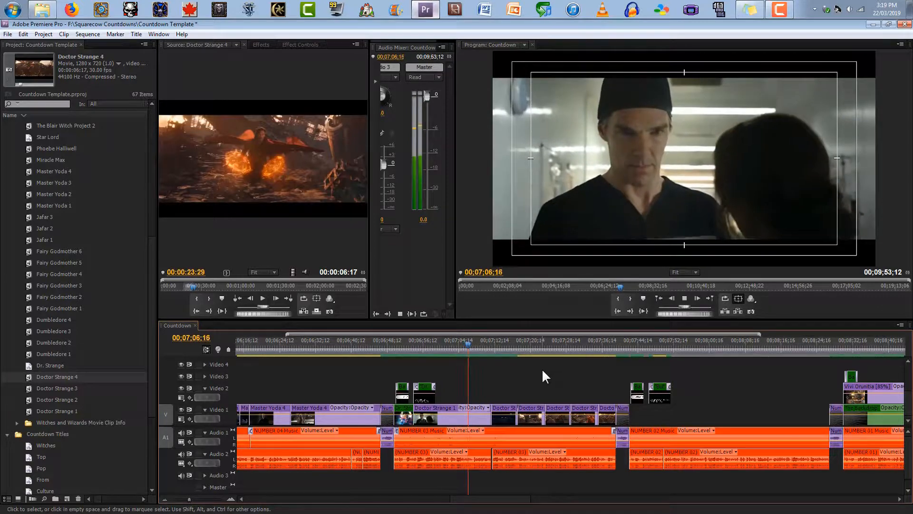
right_click(430, 432)
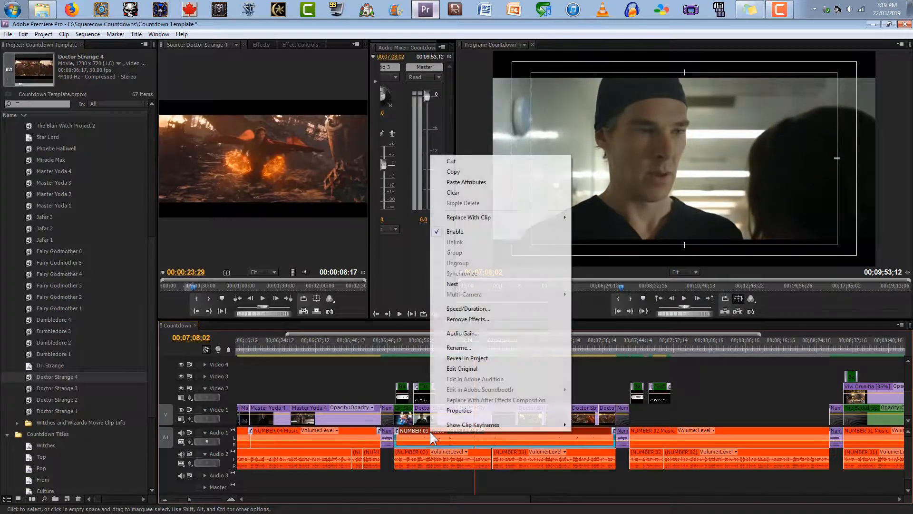
left_click(367, 374)
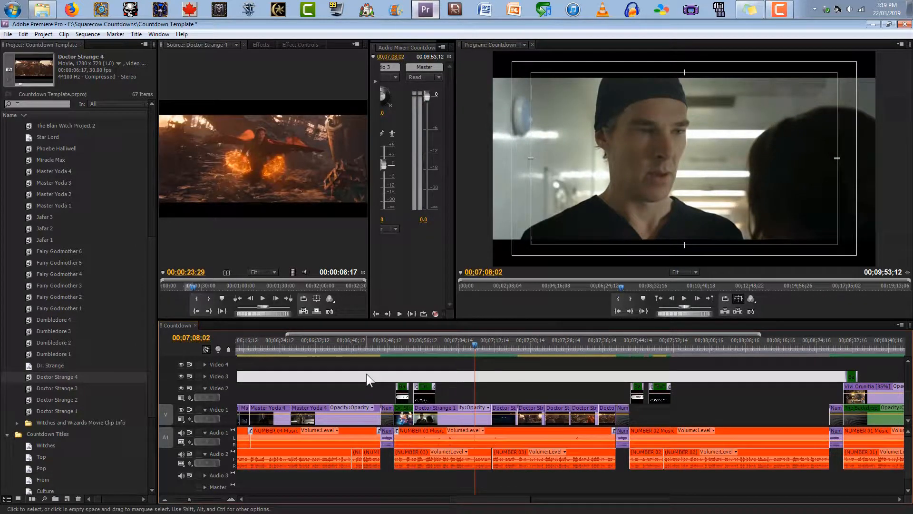
mouse_move(413, 435)
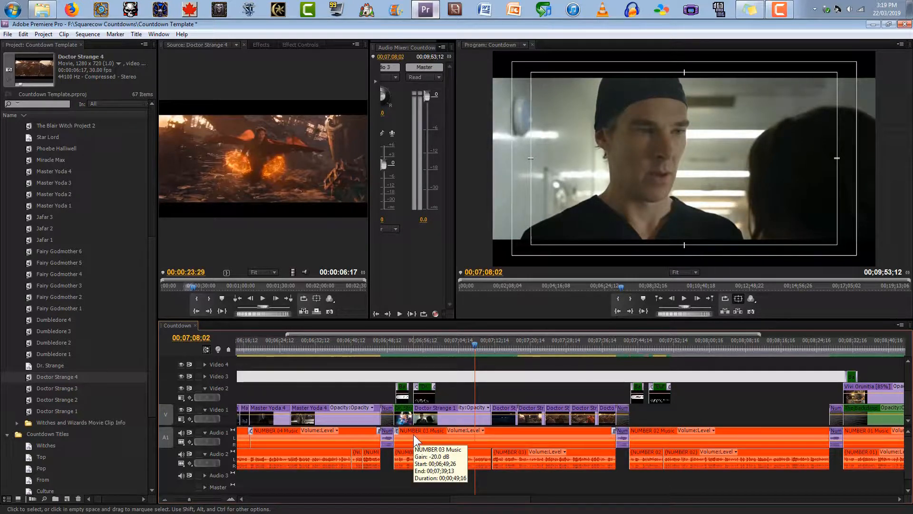
Move the playhead to the Number 02 clip's end at 00:07:42:12, clear the Video 3 gap selection, and save the project.
left_click_drag(475, 345, 626, 339)
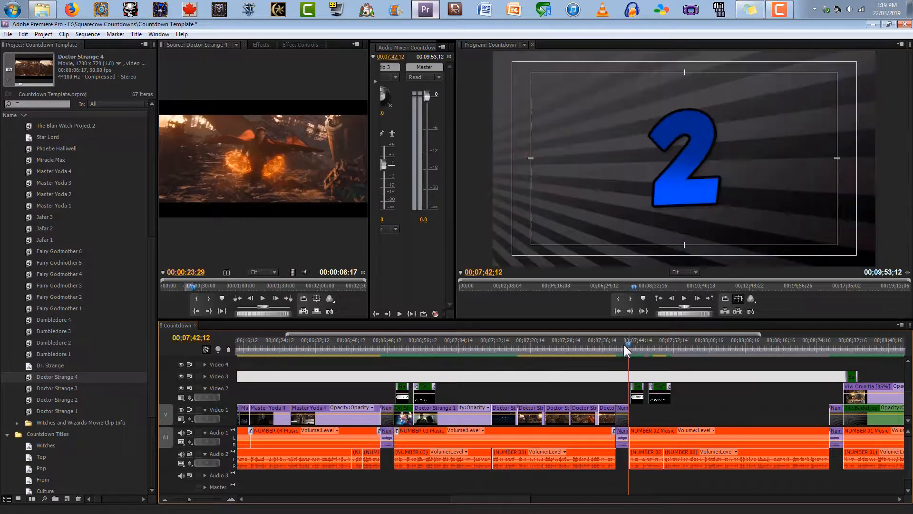
left_click(606, 374)
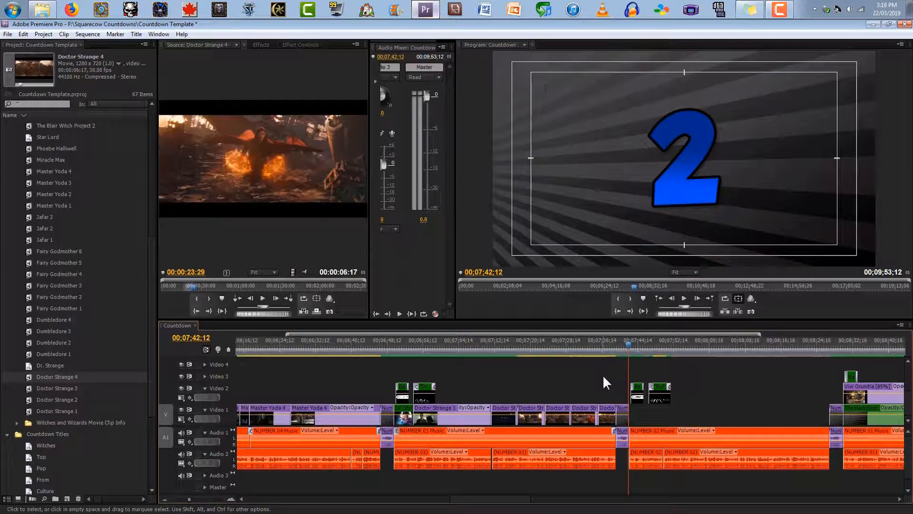
key("ctrl+s")
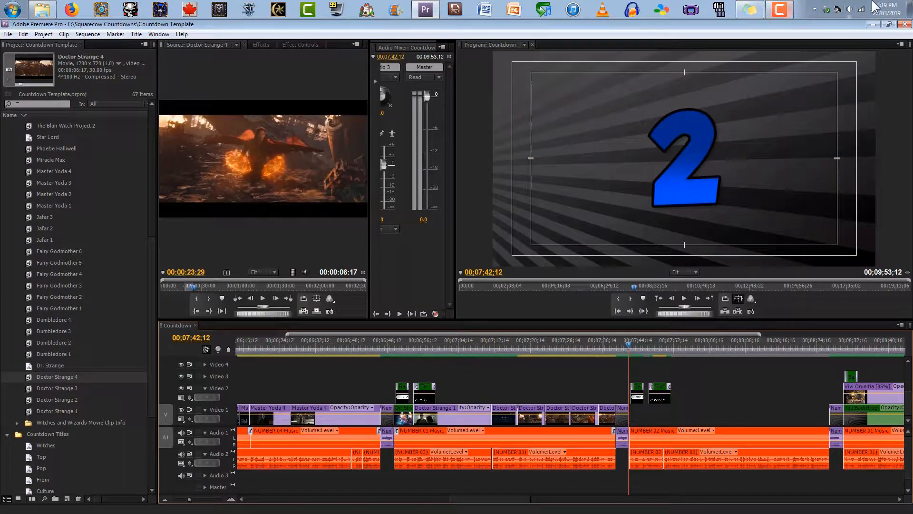
Switch to the desktop and bring its Countdown.Still024 image into the Thumbnails folder in Windows Explorer.
left_click(909, 9)
left_click(17, 431)
left_click(42, 10)
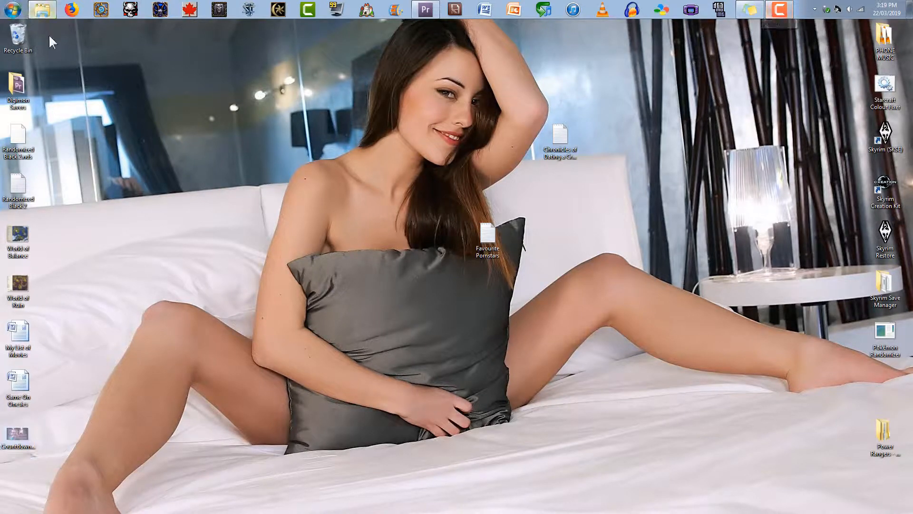
left_click(321, 405)
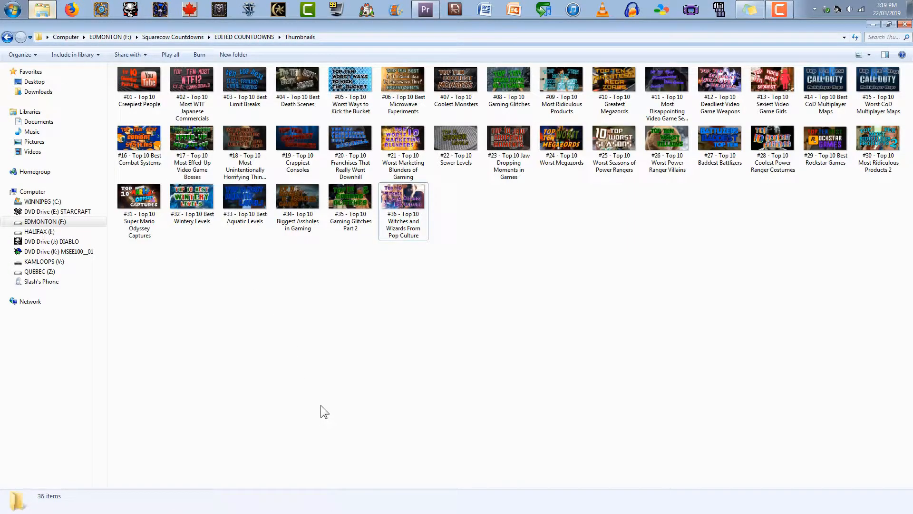
key("ctrl+v")
left_click(442, 326)
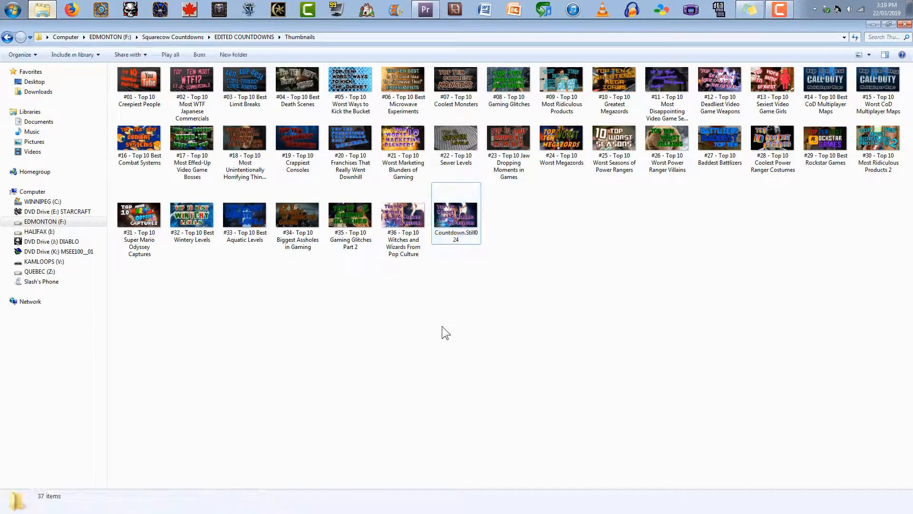
Compare the existing #36 thumbnail with Countdown.Still024 in Windows Photo Viewer and close the viewer.
double_click(412, 219)
key("Right")
key("Left")
key("Right")
key("Left")
key("Right")
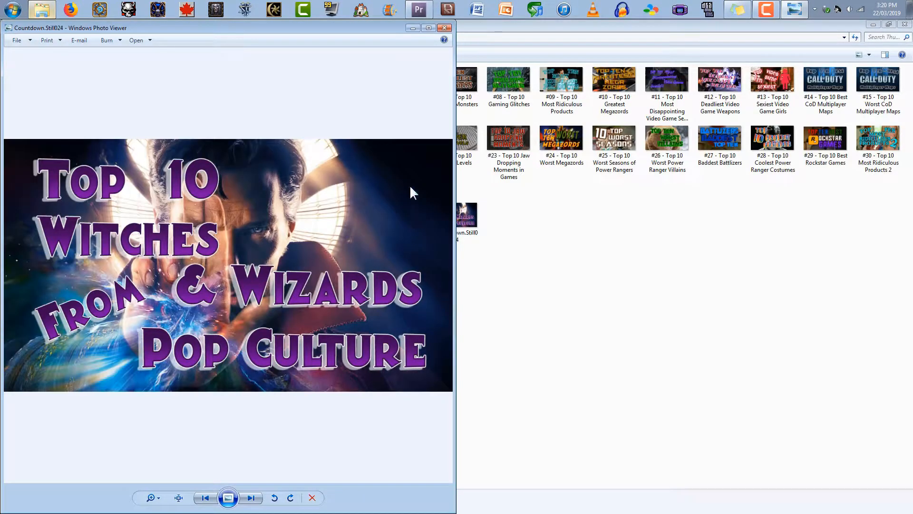
left_click(444, 28)
Copy the file name of the old #36 Witches and Wizards thumbnail and delete that image from the Thumbnails folder.
left_click(460, 233)
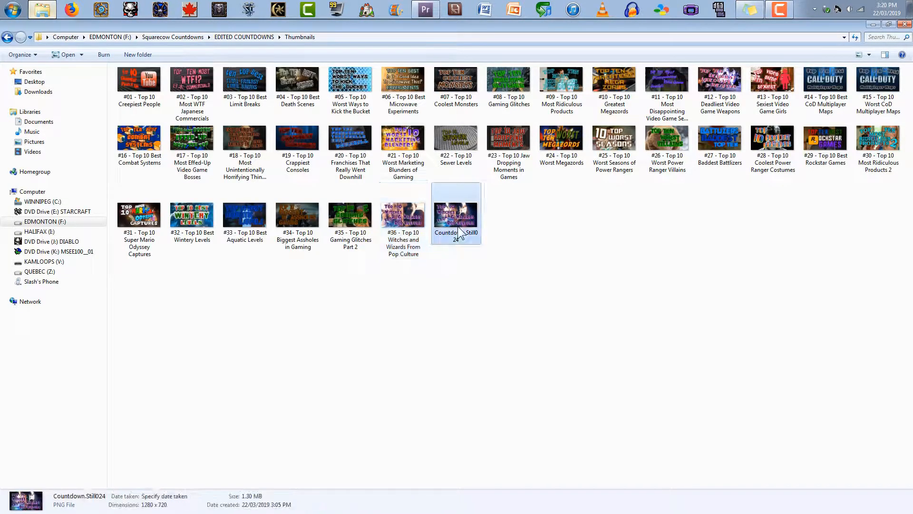
left_click(419, 229)
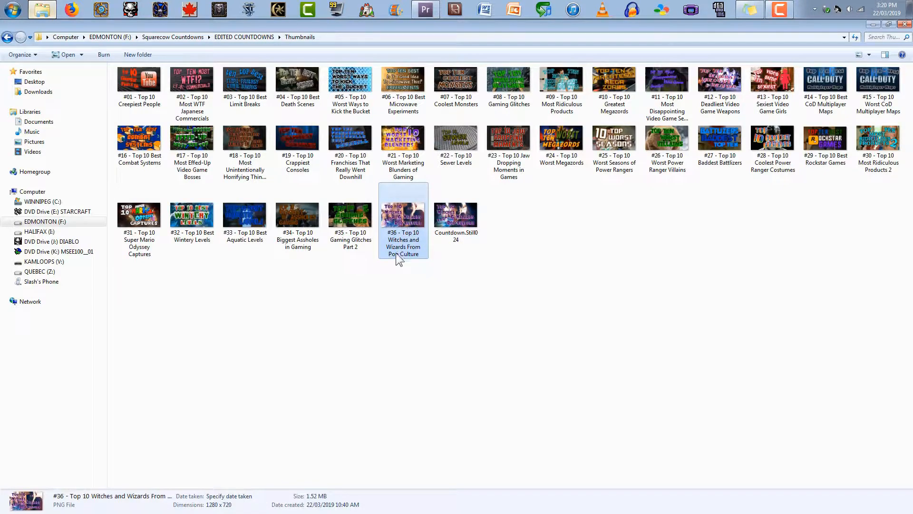
left_click(403, 252)
key("ctrl+c")
left_click(415, 277)
left_click(403, 222)
key("Delete")
left_click(506, 291)
Rename Countdown.Still024 as "#36 - Top 10 Witches and Wizards From Pop Culture" and view the renamed image.
left_click(404, 215)
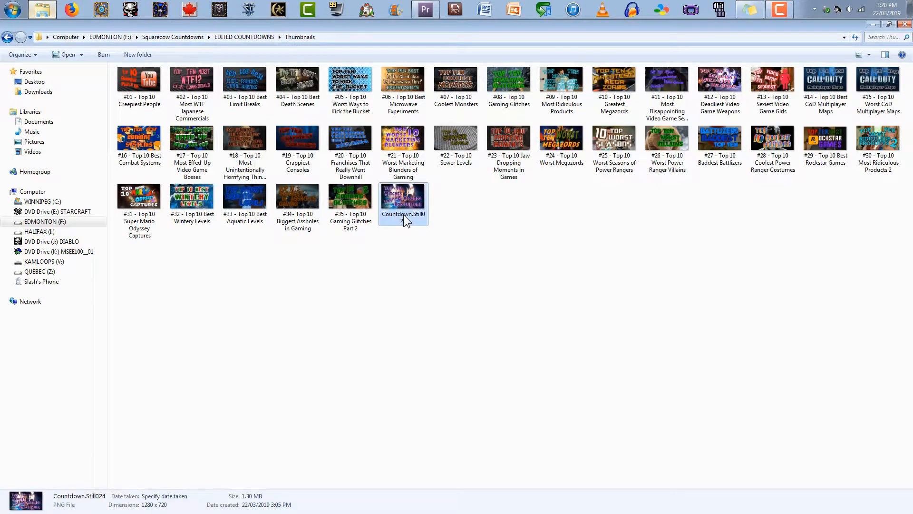
key("ctrl+v")
key("Return")
left_click(481, 245)
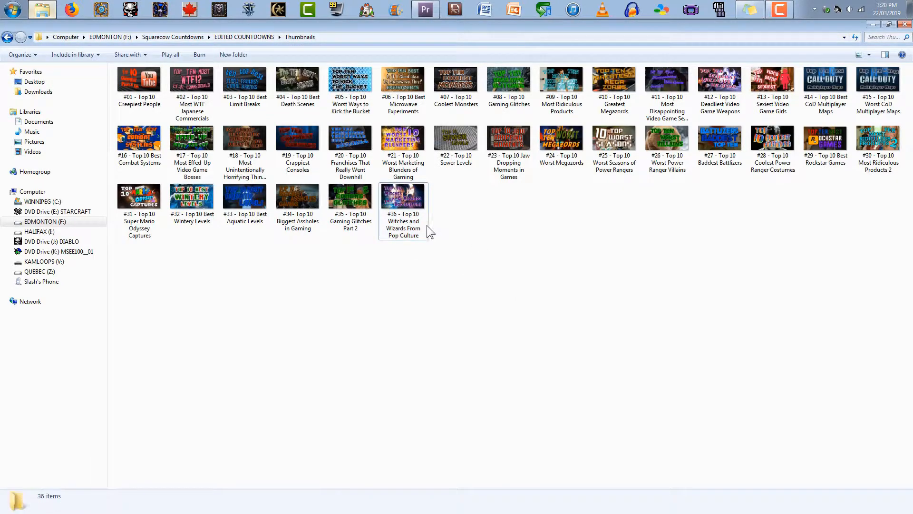
double_click(393, 196)
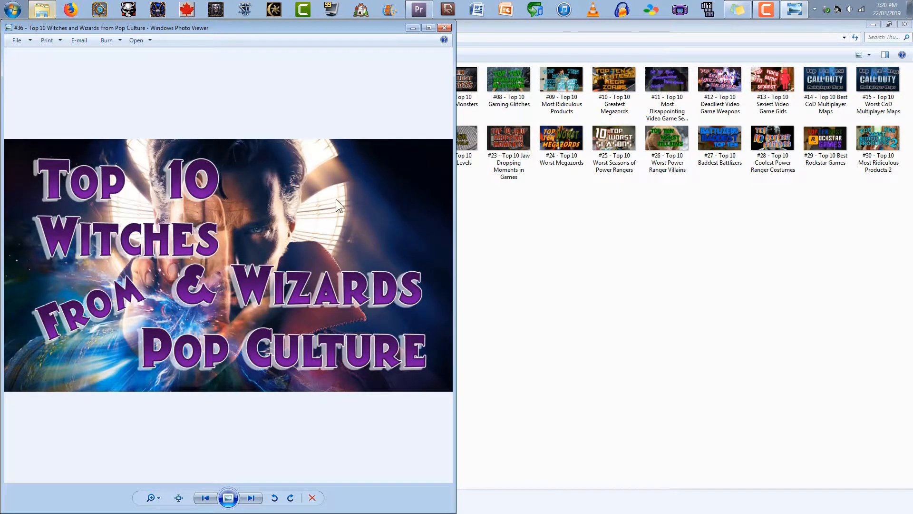
left_click(445, 28)
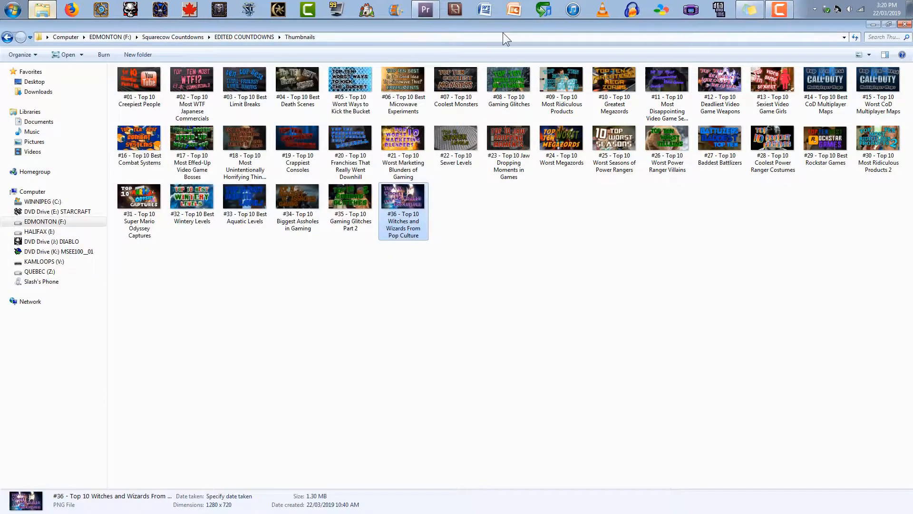
Switch back to Premiere Pro, move the playhead to 00:06:53:05 on the Dr. Strange still, and save the project.
left_click(436, 16)
left_click_drag(415, 353, 409, 353)
key("ctrl+s")
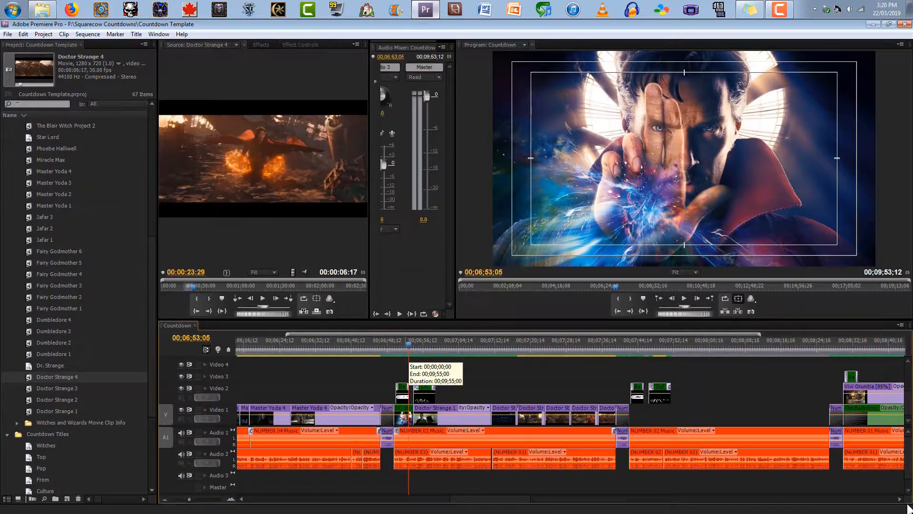
left_click(900, 498)
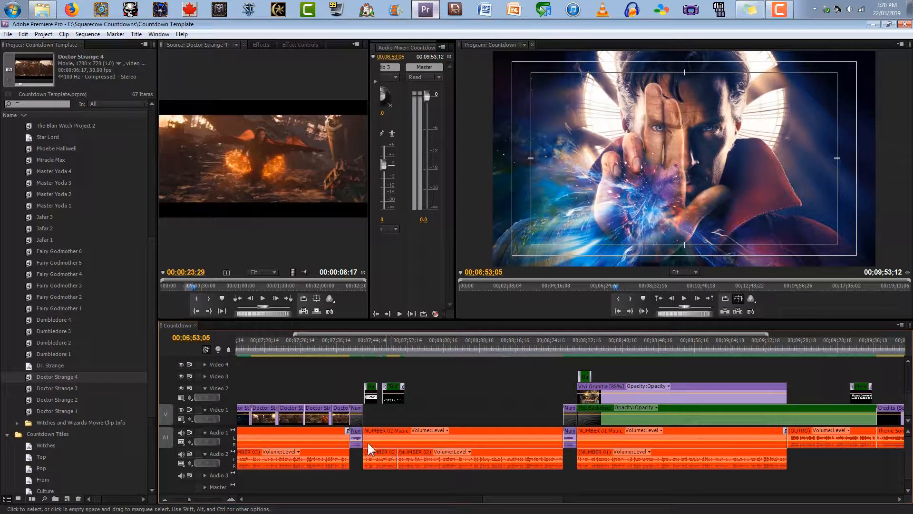
left_click(778, 8)
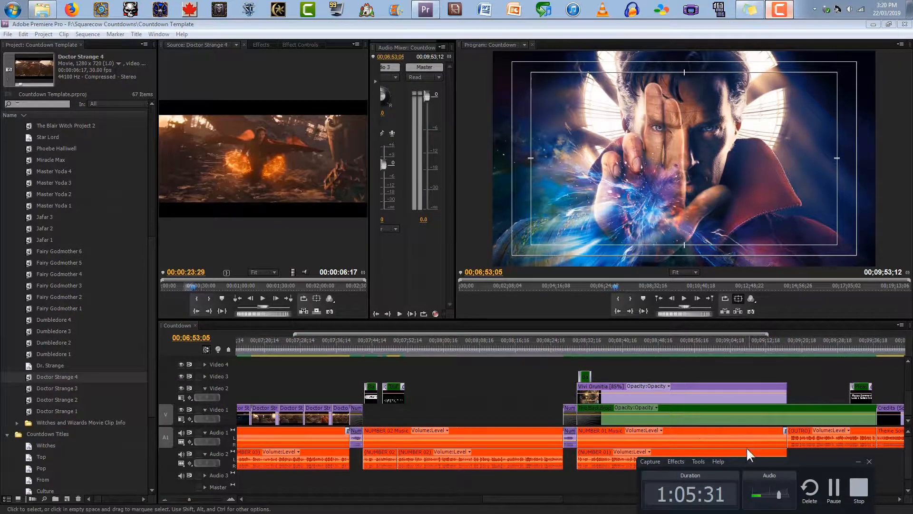
left_click_drag(741, 464, 689, 348)
left_click(805, 348)
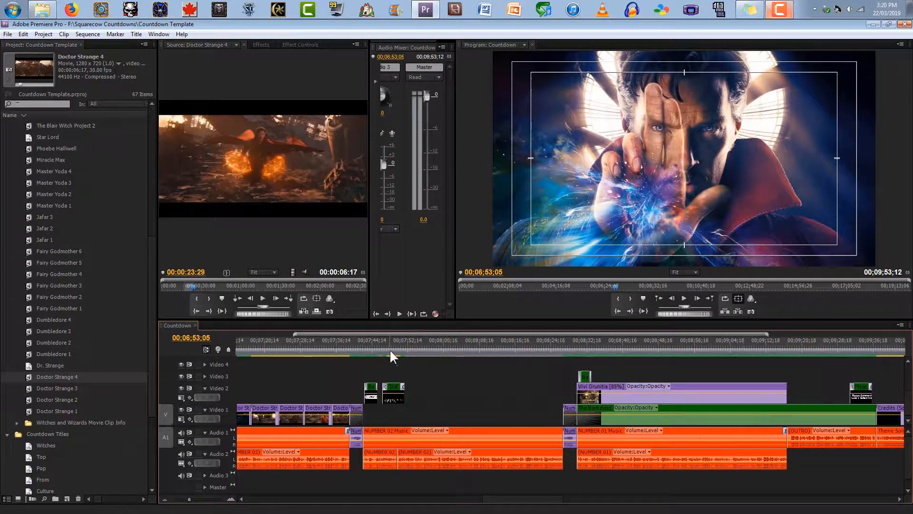
Place the playhead on the Number 02 clip at 00:07:41:11 and close all clips in the Source monitor.
left_click_drag(396, 345, 359, 346)
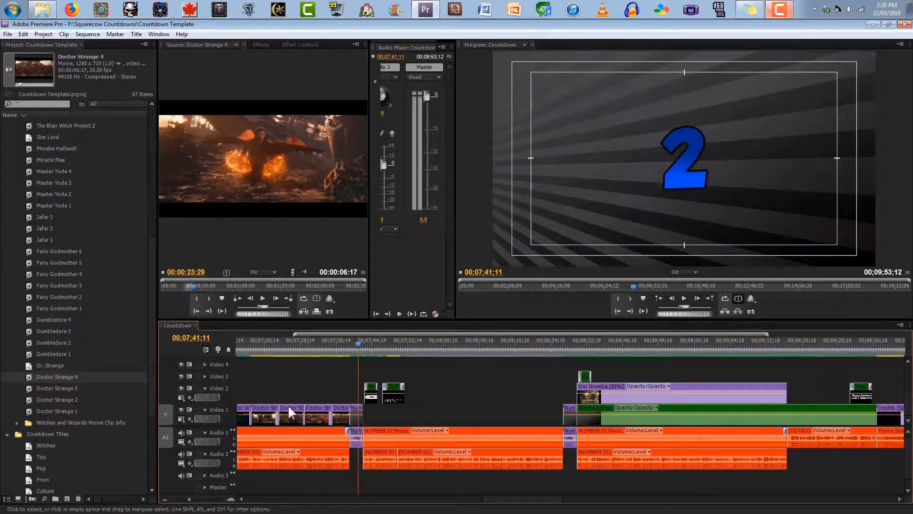
left_click(230, 499)
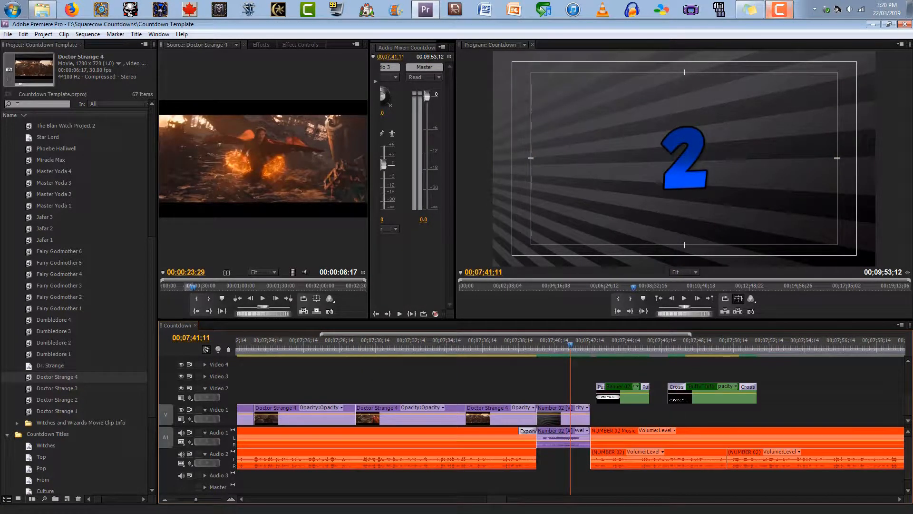
left_click(900, 499)
left_click(899, 499)
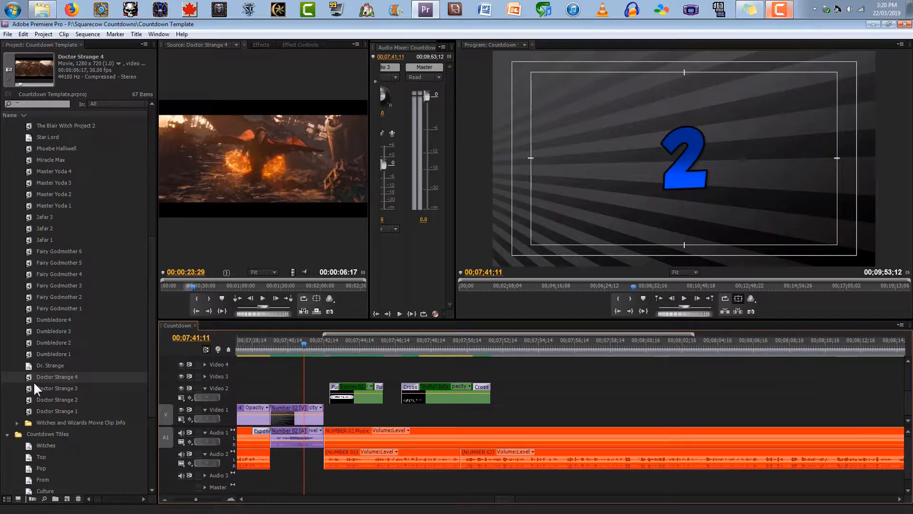
left_click(232, 42)
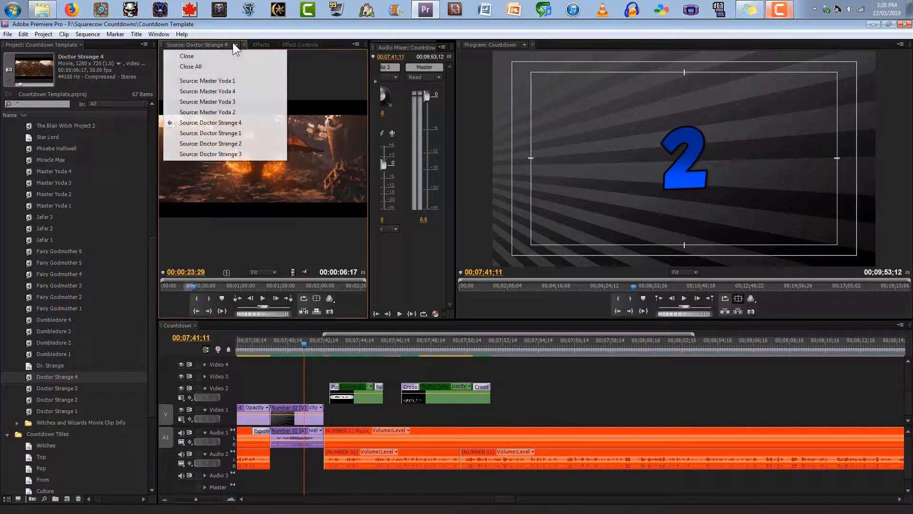
left_click(217, 65)
Preview the opening of Willow 5 in the Source monitor and delete that clip from the Countdown Video bin.
left_click_drag(151, 350, 157, 204)
left_click(30, 236)
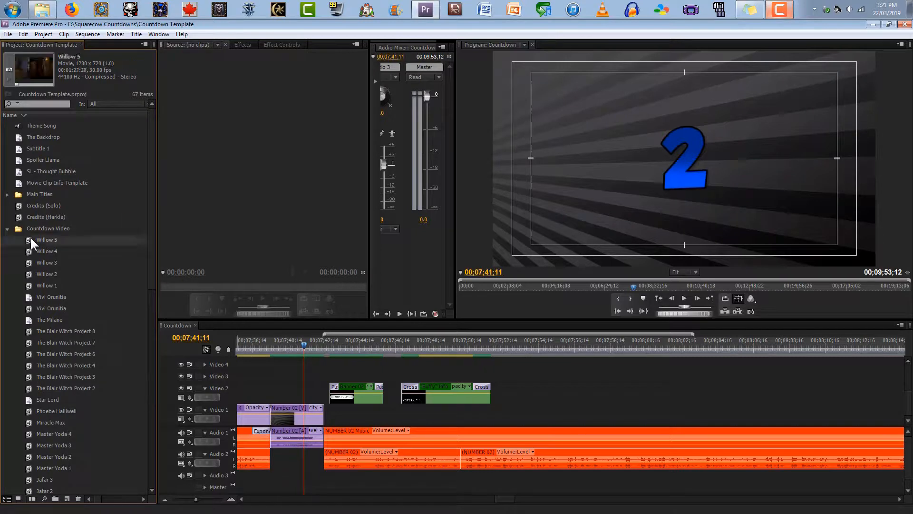
left_click_drag(30, 236, 253, 261)
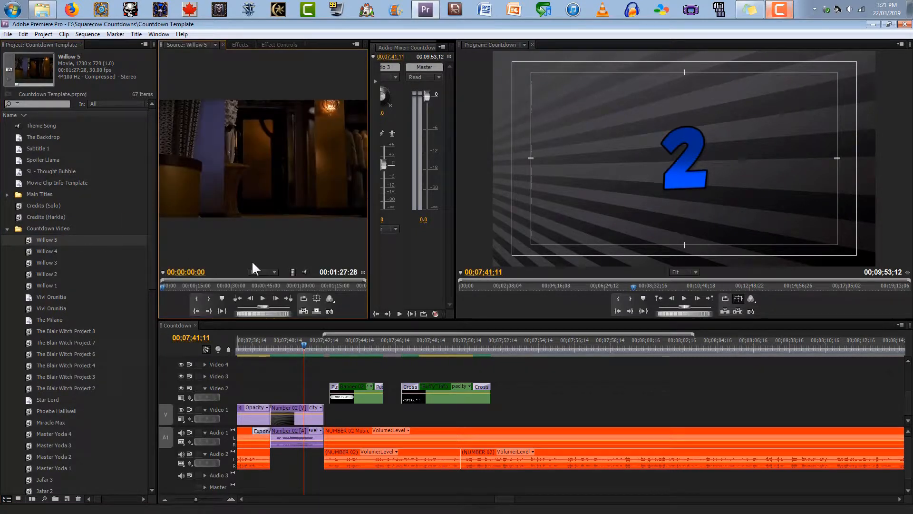
left_click(264, 299)
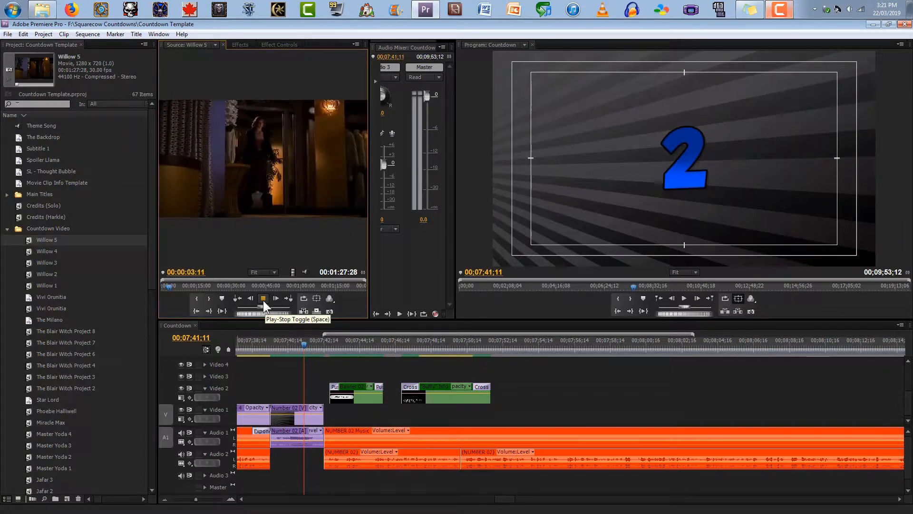
left_click(264, 298)
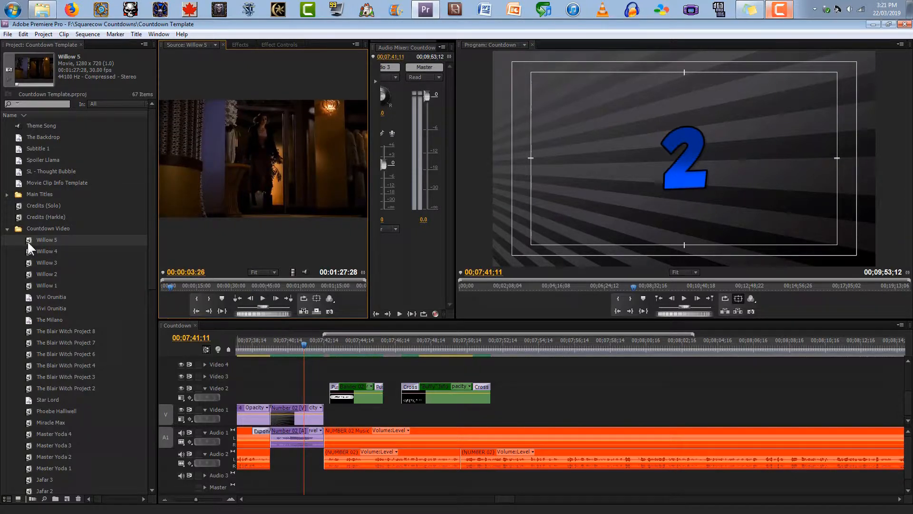
key("Delete")
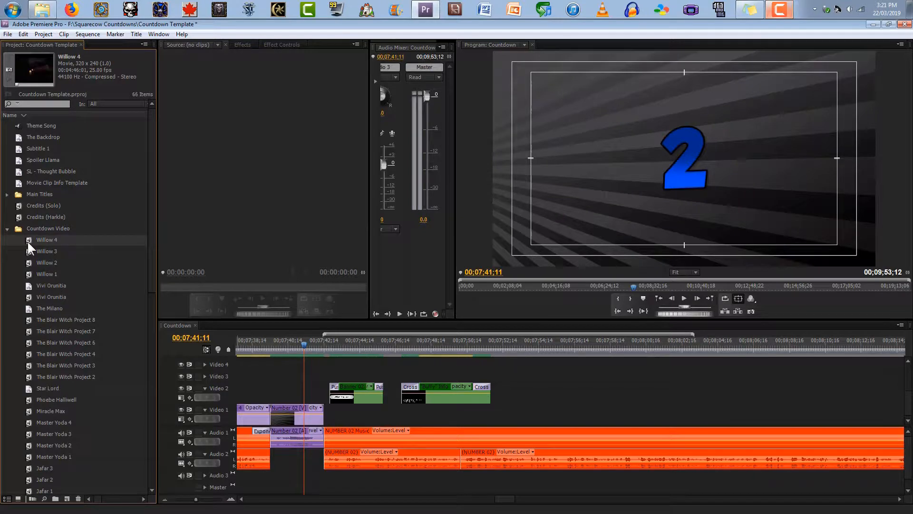
Skim through Willow 4 and Willow 3 in the Source monitor.
double_click(28, 241)
left_click_drag(163, 286, 35, 278)
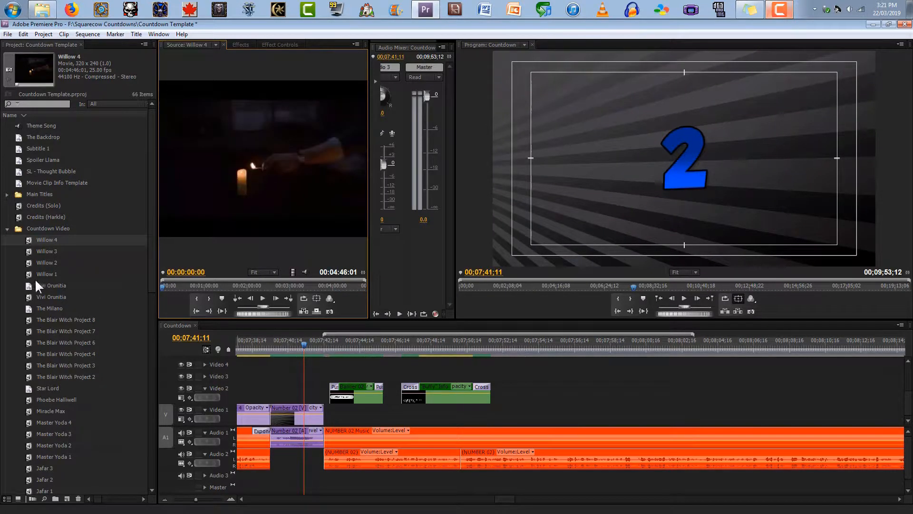
double_click(31, 249)
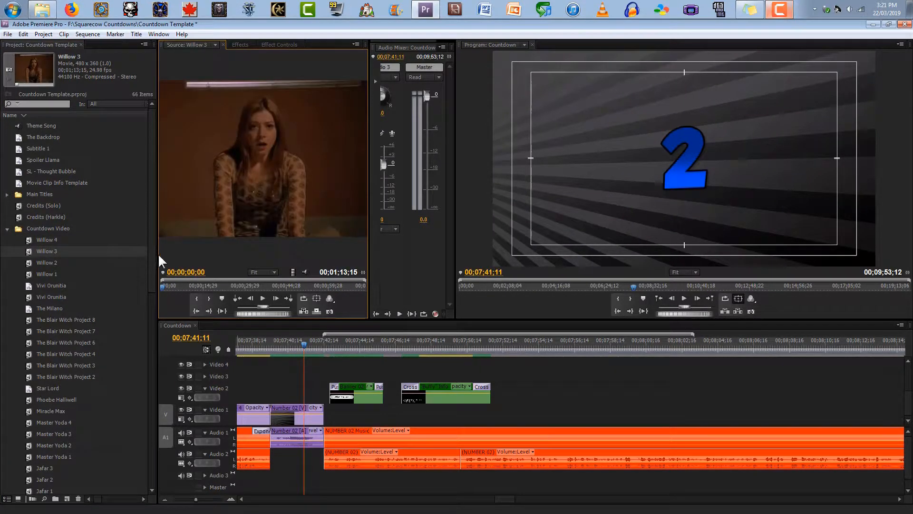
left_click_drag(167, 284, 33, 274)
Skim through Willow 2 in the Source monitor and delete that clip from the Countdown Video bin.
double_click(27, 263)
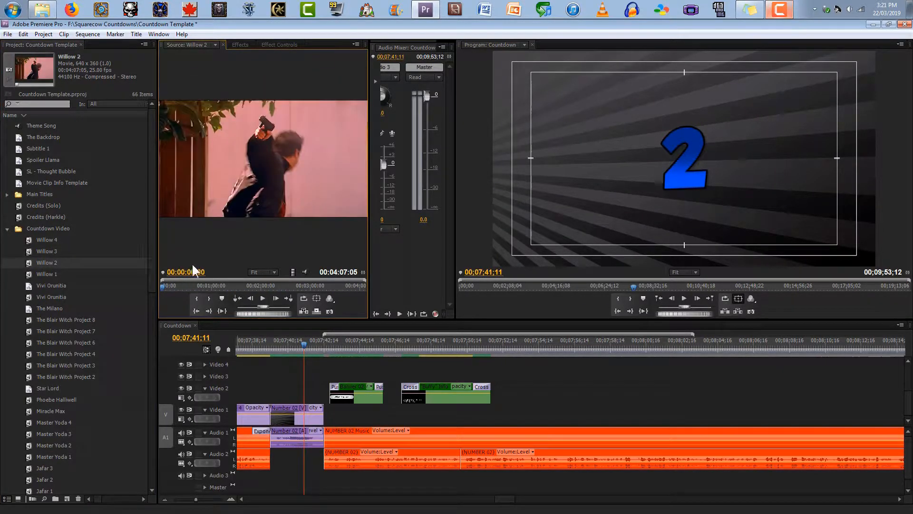
left_click_drag(166, 285, 248, 282)
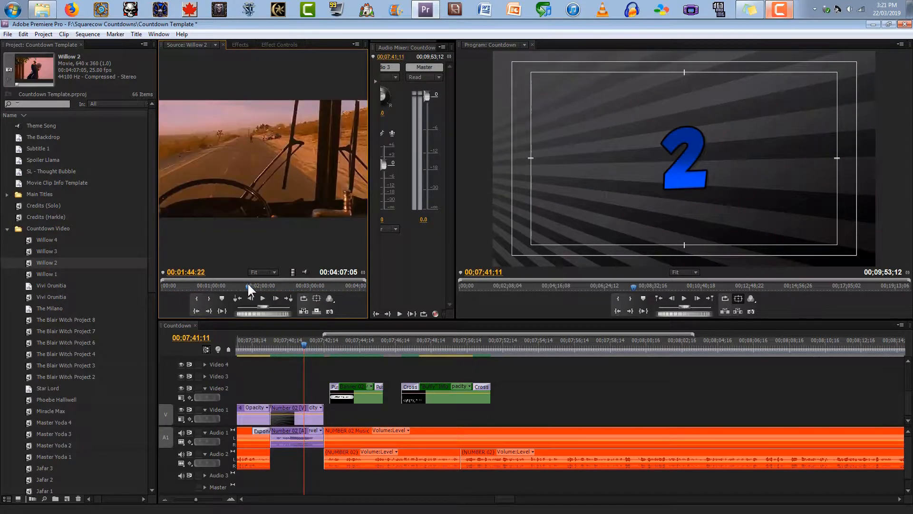
key("Delete")
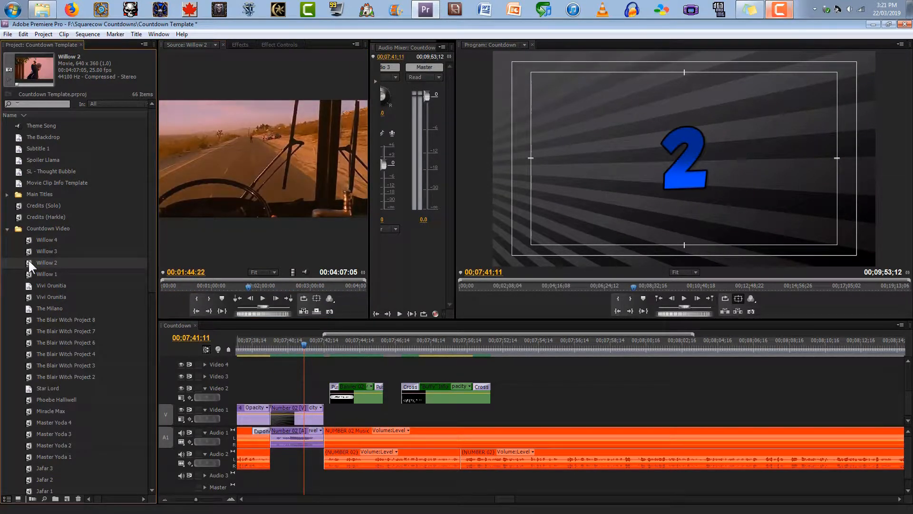
Skim through Willow 1 in the Source monitor and delete Willow 4 from the Countdown Video bin.
double_click(28, 261)
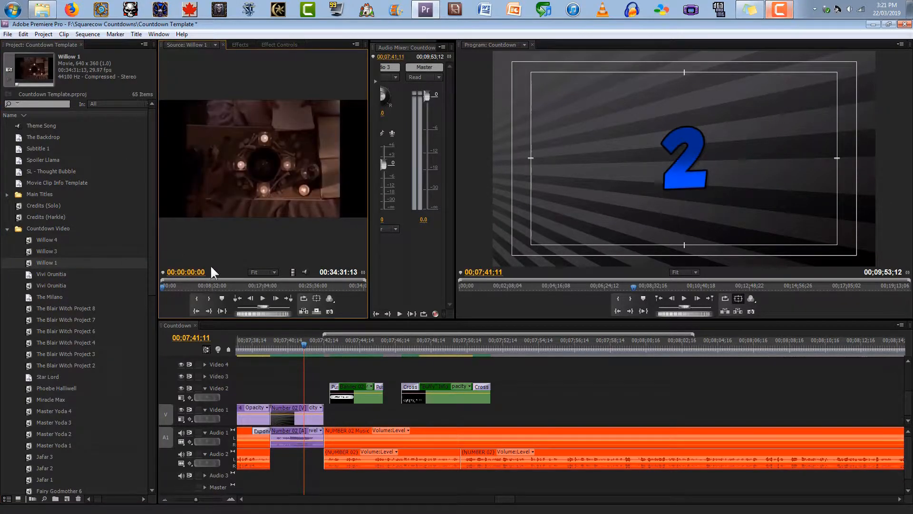
left_click_drag(162, 285, 137, 278)
left_click(24, 240)
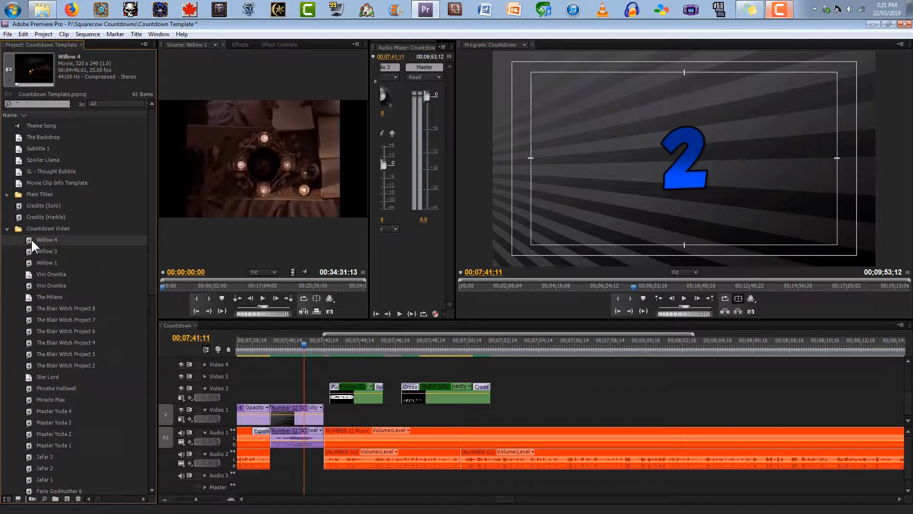
key("Down")
key("Delete")
Review Willow 3 and the full length of Willow 1 in the Source monitor, and delete Willow 3 from the bin.
left_click(31, 238)
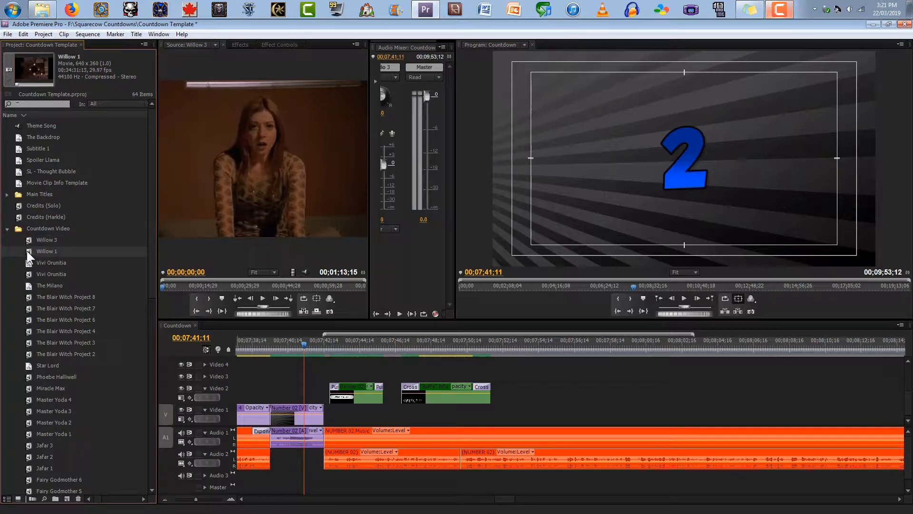
double_click(29, 251)
left_click_drag(164, 286, 350, 286)
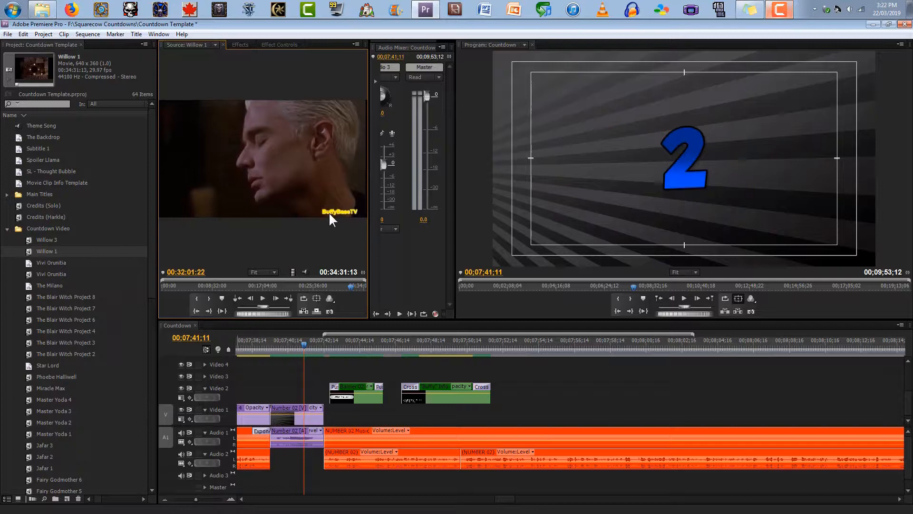
left_click_drag(351, 285, 135, 275)
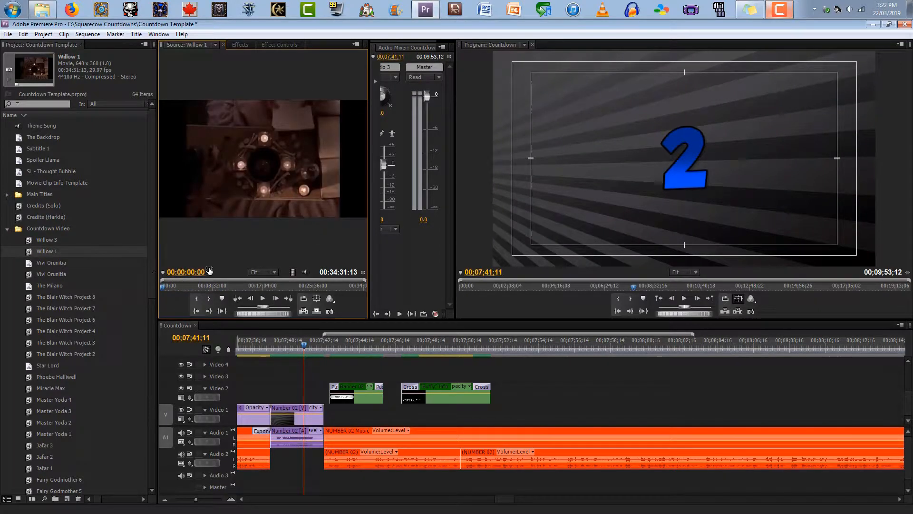
left_click(29, 240)
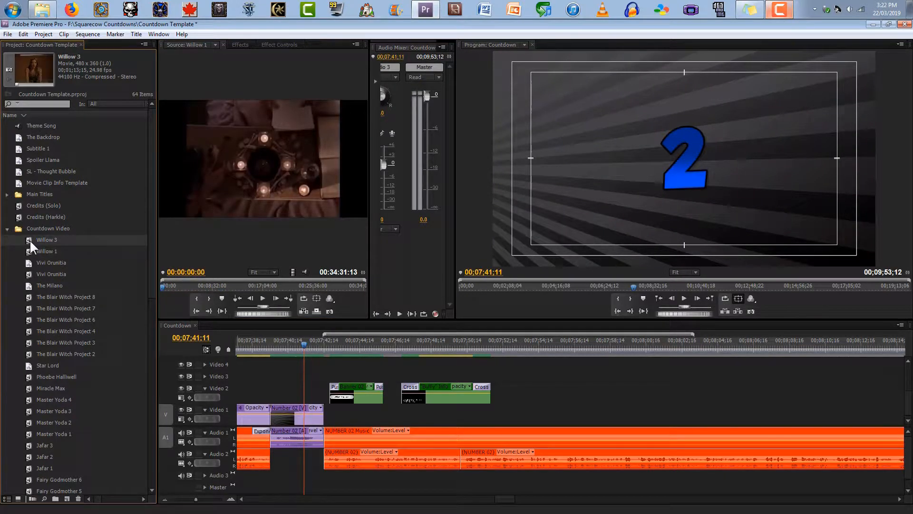
key("Delete")
Rename the remaining Willow 1 clip as "Willow Rosenberg" and load it in the Source monitor.
left_click(44, 239)
left_click(44, 240)
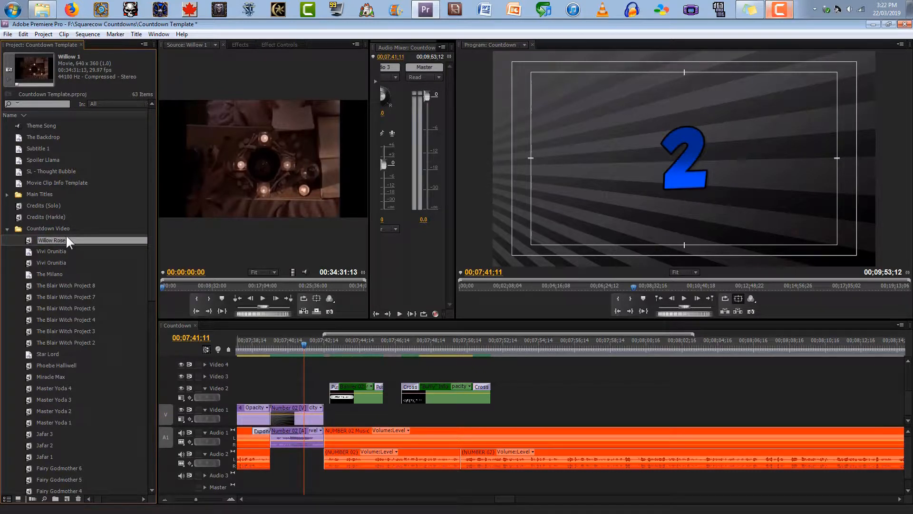
double_click(27, 239)
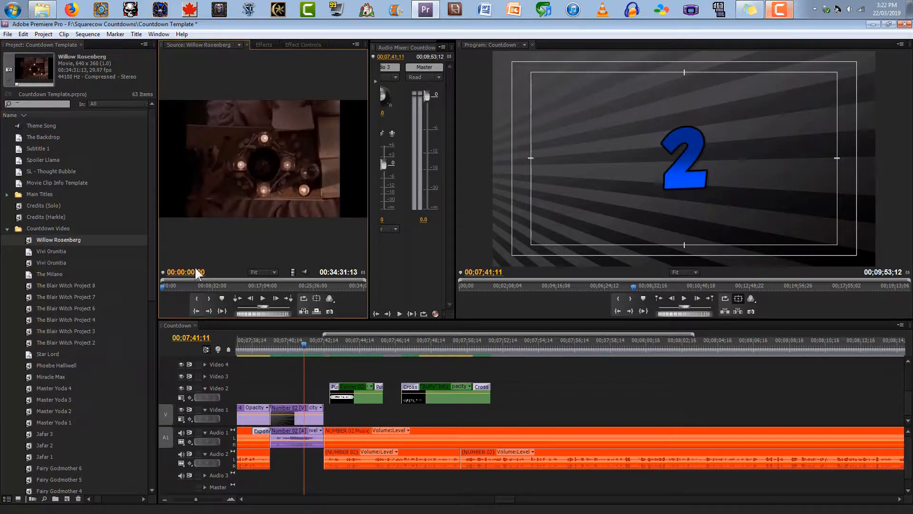
Play through the opening of Willow Rosenberg in the Source monitor and set its In point at about 00:00:13:00.
left_click(260, 297)
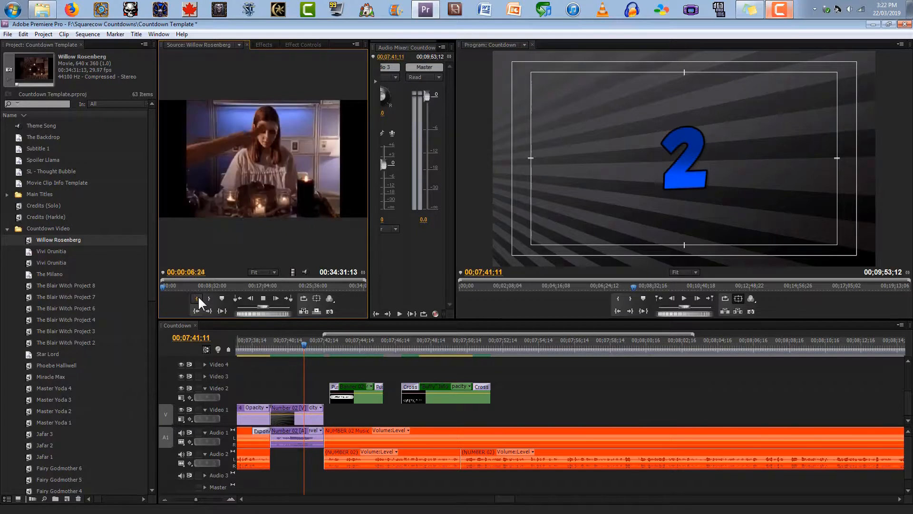
key("space")
key("Left")
key("Left")
key("Left")
key("Left")
key("Left")
key("Left")
key("Left")
key("Left")
key("Left")
key("Left")
key("Left")
key("Left")
key("Left")
key("Left")
key("Left")
key("Left")
key("Left")
key("Left")
key("Left")
key("Left")
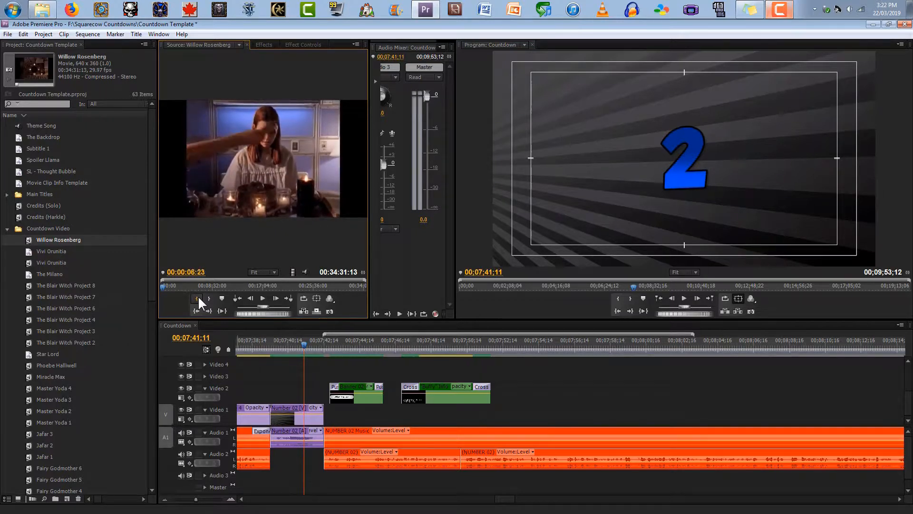
key("space")
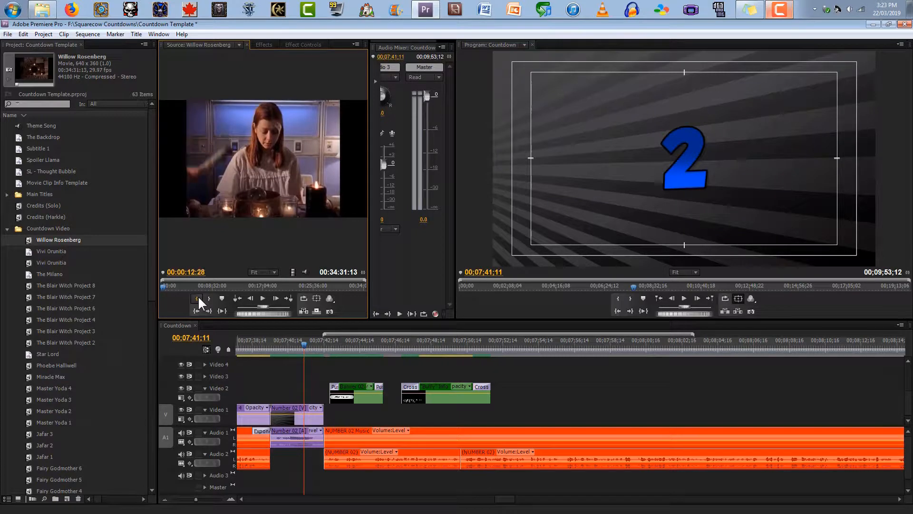
left_click(197, 297)
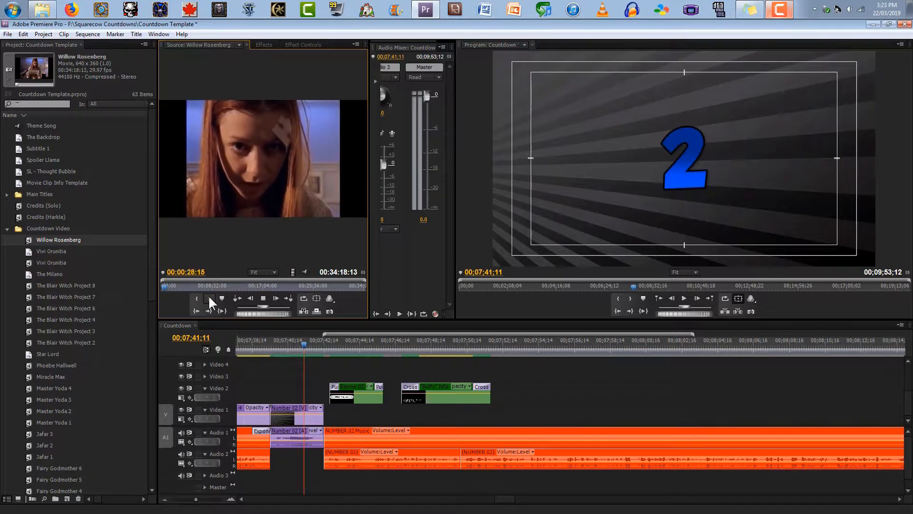
Step back through the Willow close-up in the source clip and set the Out point at 00:00:28:29.
key("space")
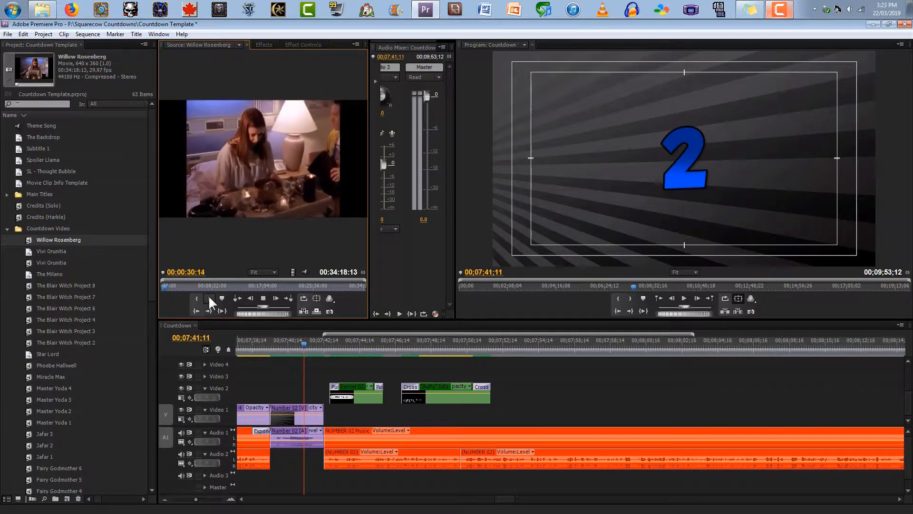
key("Left")
key("Left")
key("Left")
key("Left")
key("Left")
key("Left")
key("Left")
key("Left")
key("Left")
key("Left")
key("Left")
key("Left")
key("Left")
key("Left")
key("Left")
key("Left")
key("Left")
key("Left")
key("Left")
key("Left")
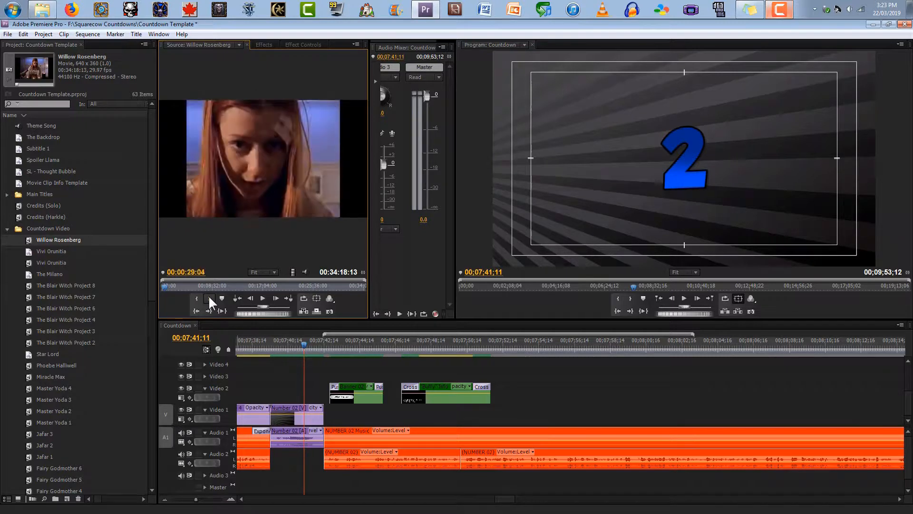
left_click(209, 299)
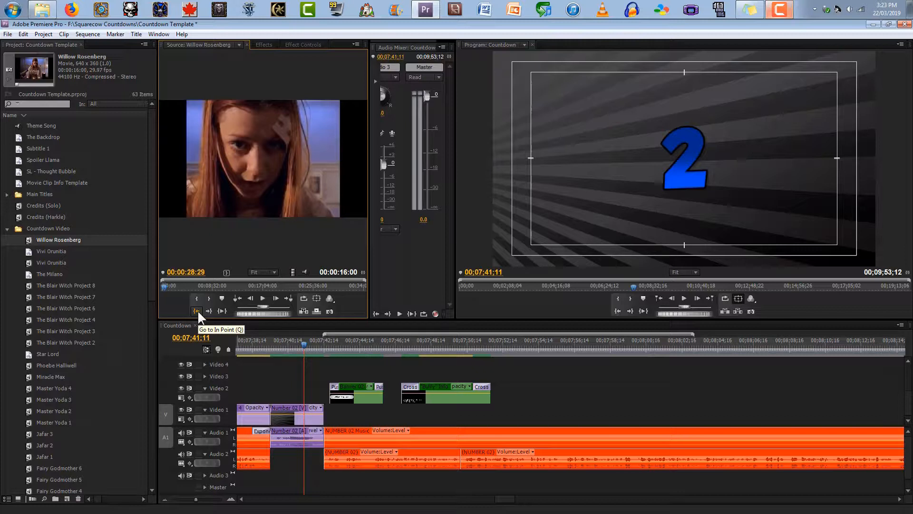
Place only the video of the Willow Rosenberg excerpt on Video 1 directly after the Number 02 clip and play it back.
left_click_drag(292, 272, 333, 414)
left_click_drag(329, 348, 325, 348)
key("space")
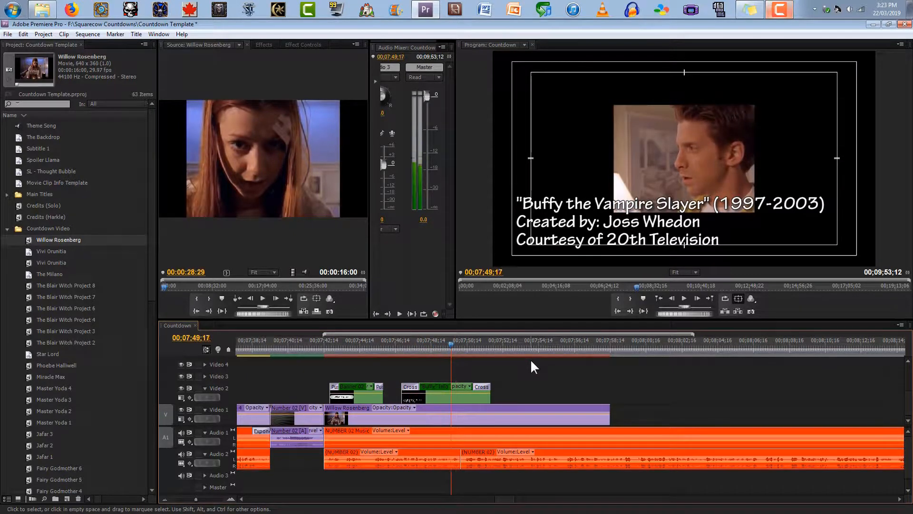
key("space")
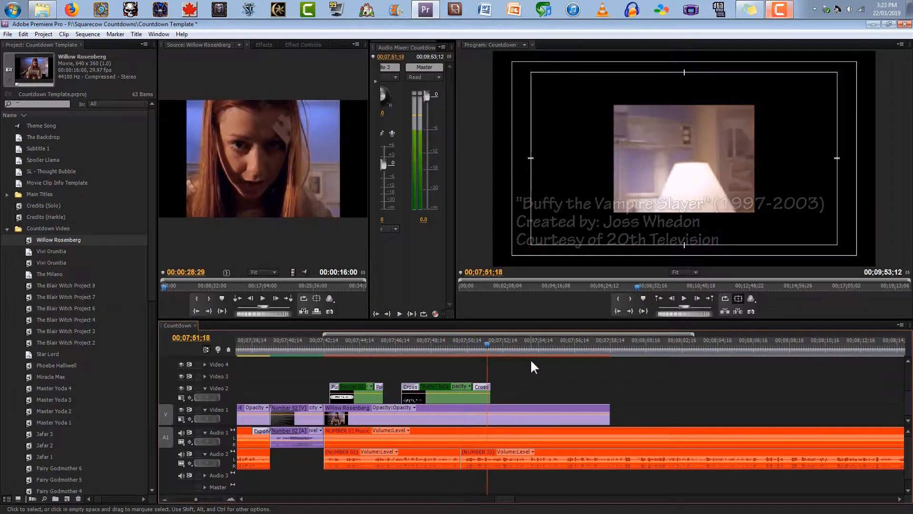
Move the sequence playhead back to 00:07:48:13 on the Willow close-up.
key("j")
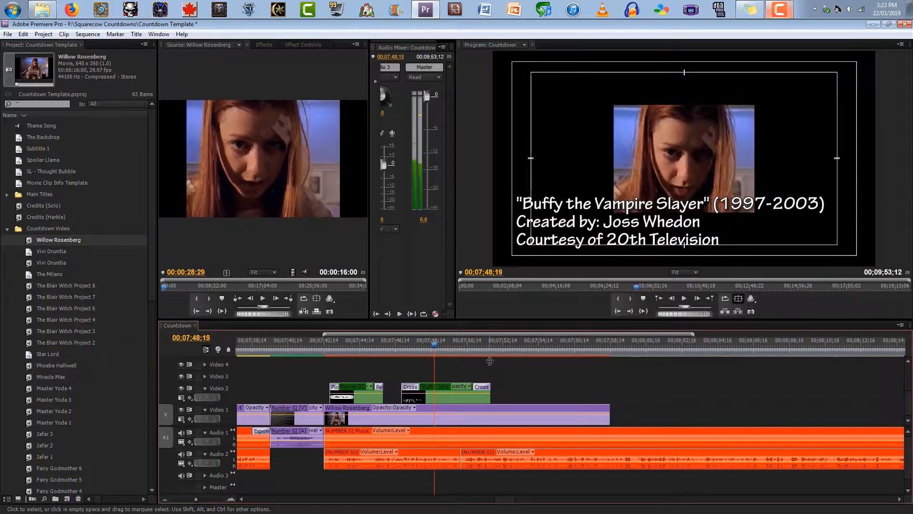
key("Right")
key("Right")
key("Right")
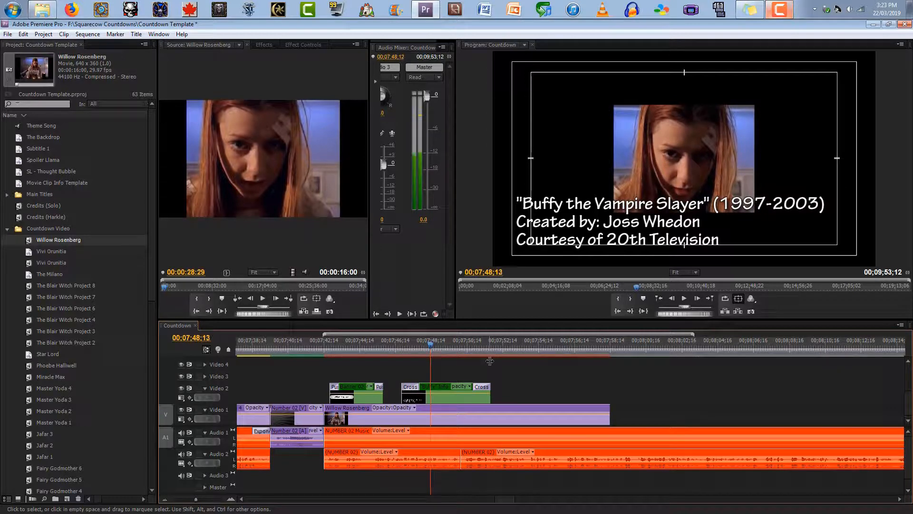
Split the Willow Rosenberg clip on Video 1 at 00;07;48;17, remove the footage up to 00;07;55;17 and close the gap.
key("c")
left_click(436, 410)
key("v")
key("space")
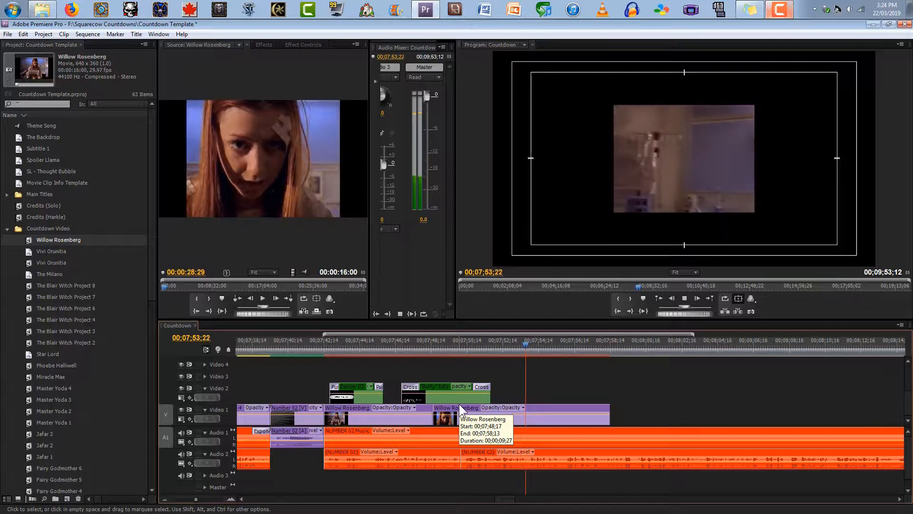
key("space")
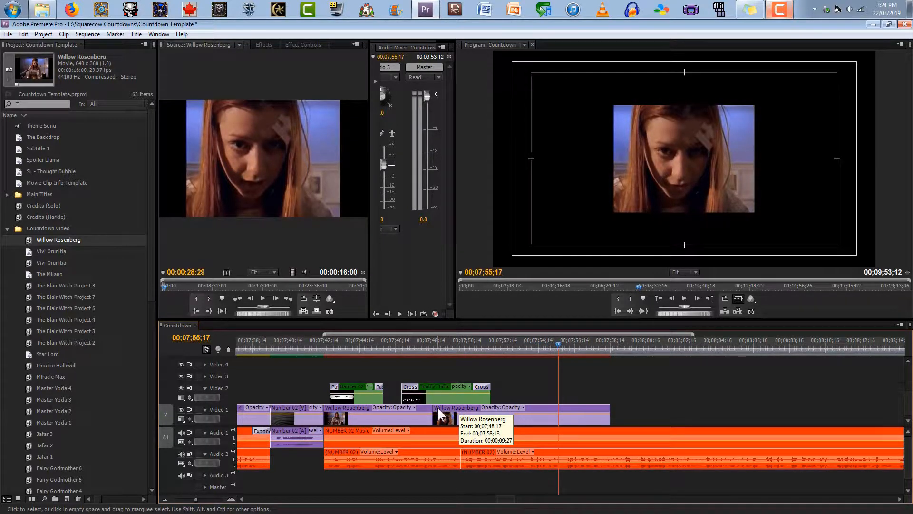
mouse_move(438, 412)
left_mouse_down()
mouse_move(485, 411)
mouse_move(559, 387)
mouse_move(614, 414)
mouse_move(445, 418)
left_mouse_up()
left_click_drag(458, 348, 429, 347)
Play the source footage onward and set its in point at the woman-with-orb shot, 00:00:34:20.
left_click(263, 298)
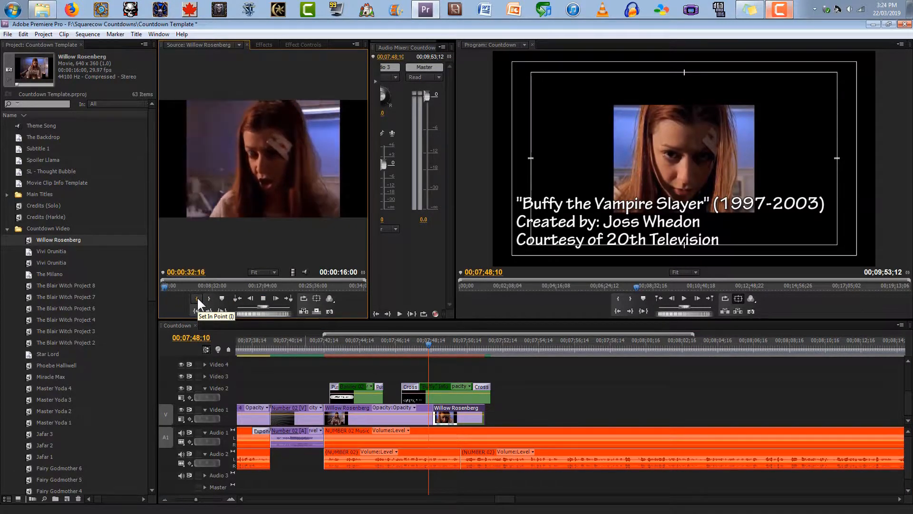
key("space")
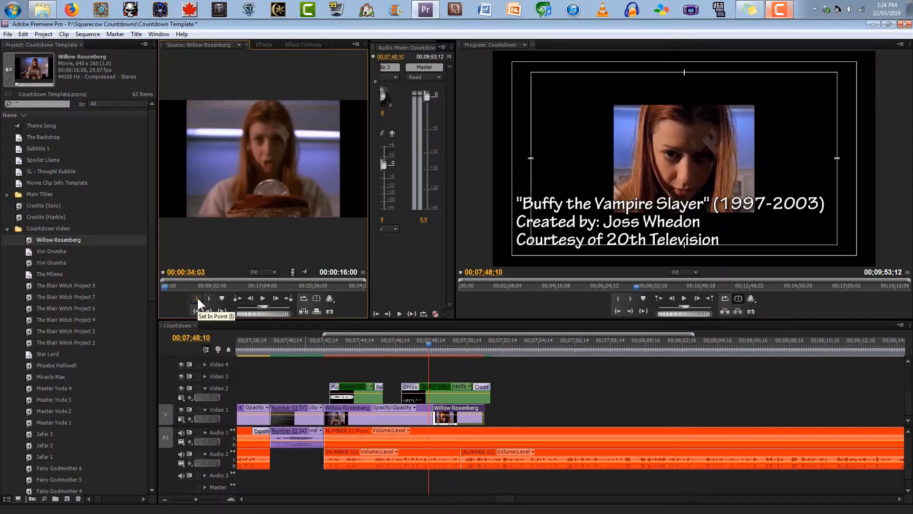
key("Left")
key("Left")
key("Left")
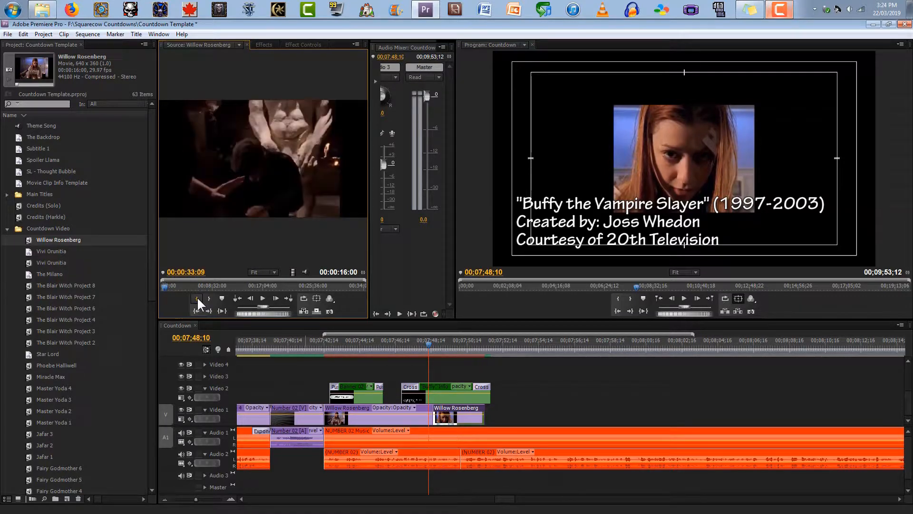
key("shift+Right")
key("shift+Right")
key("shift+Right")
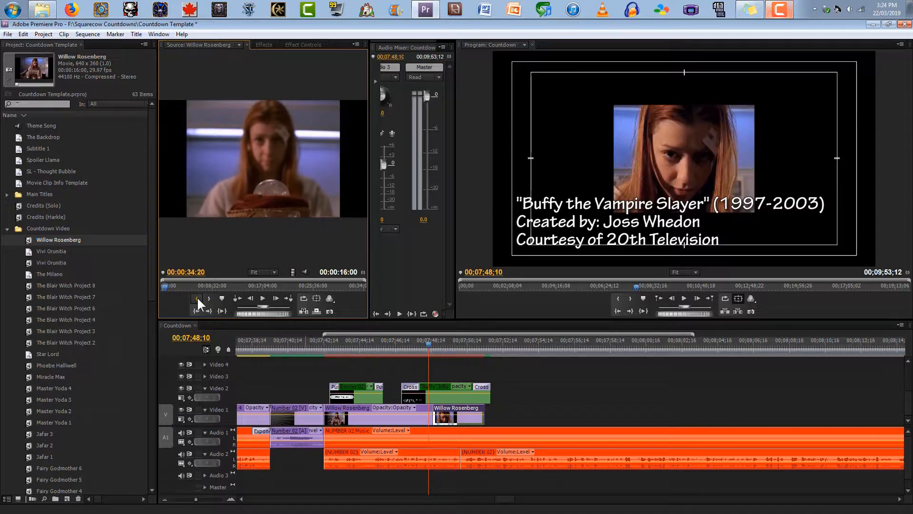
left_click(197, 298)
Set the source out point at 00:00:36:29, before the shot of the woman behind the orb ends.
key("Right")
key("Right")
key("Right")
key("Right")
key("Right")
key("Right")
key("Right")
key("Right")
key("Right")
key("Right")
key("Right")
key("Right")
key("Right")
key("Right")
key("Right")
key("Right")
key("Right")
key("Right")
key("Right")
key("Right")
key("Right")
key("Right")
key("Right")
key("Right")
key("Right")
key("Right")
key("Right")
key("Right")
key("Right")
key("Right")
key("Right")
key("Right")
key("Right")
key("Right")
key("Right")
key("Right")
key("Right")
key("Right")
key("Left")
key("Left")
key("Left")
key("Left")
key("Left")
key("Left")
key("Left")
left_click(208, 297)
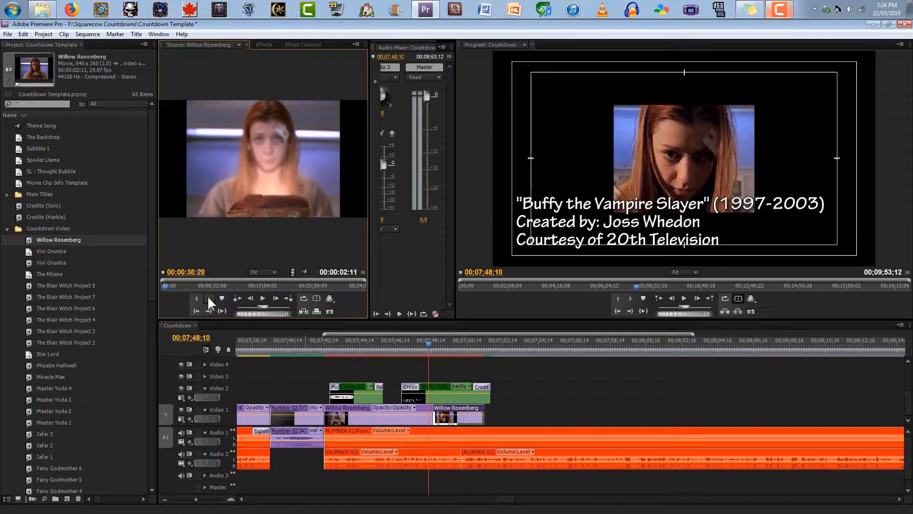
Overwrite the second Willow Rosenberg clip on Video 1 with the marked source video and delete the leftover piece after it.
left_click_drag(292, 272, 442, 417)
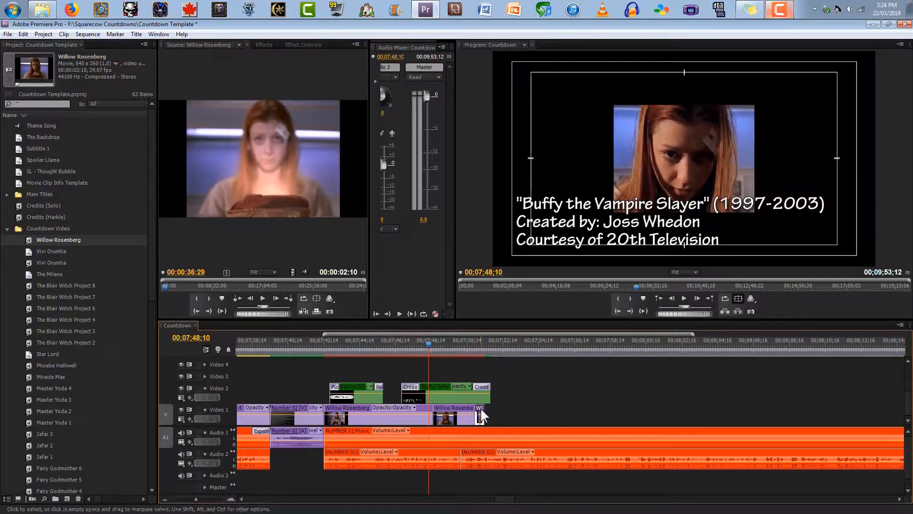
left_click(445, 350)
left_click_drag(444, 352, 474, 349)
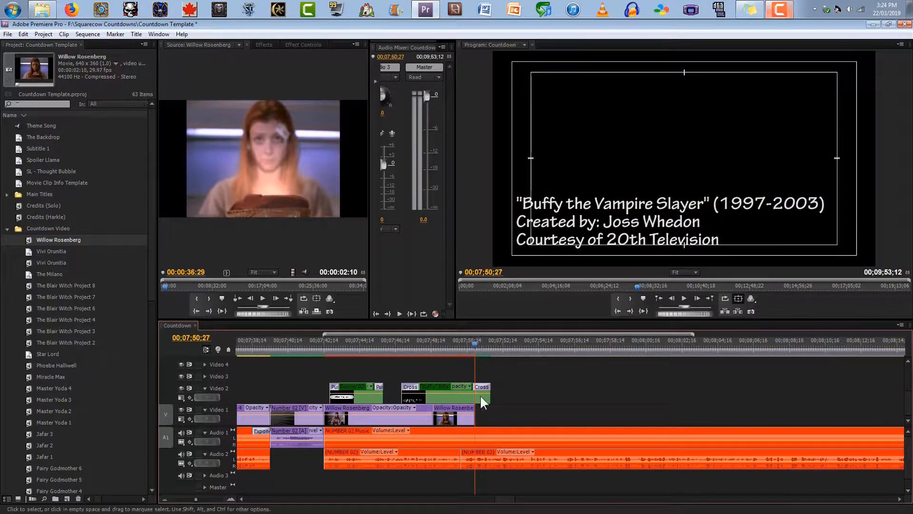
Scale both Willow Rosenberg clips on Video 1 to frame size and check the picture in the sequence.
right_click(395, 418)
left_click(431, 346)
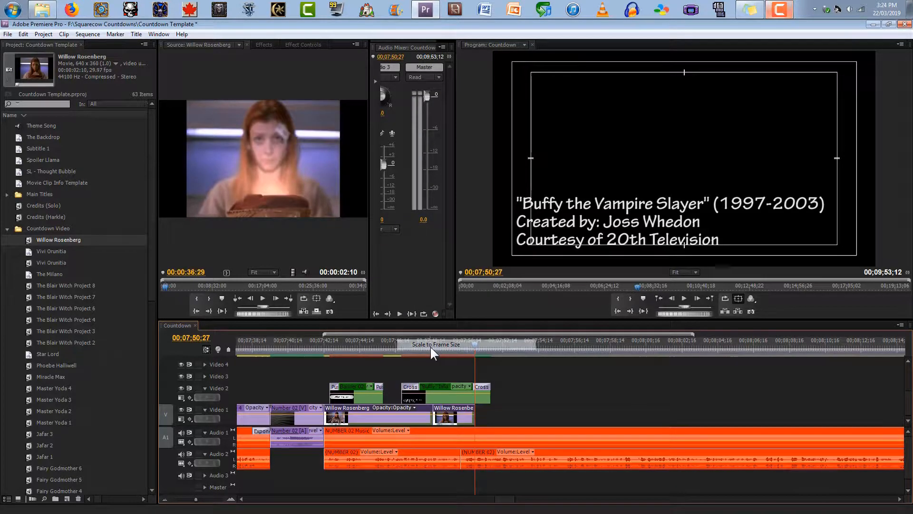
mouse_move(437, 346)
left_mouse_down()
mouse_move(426, 341)
mouse_move(442, 344)
left_mouse_up()
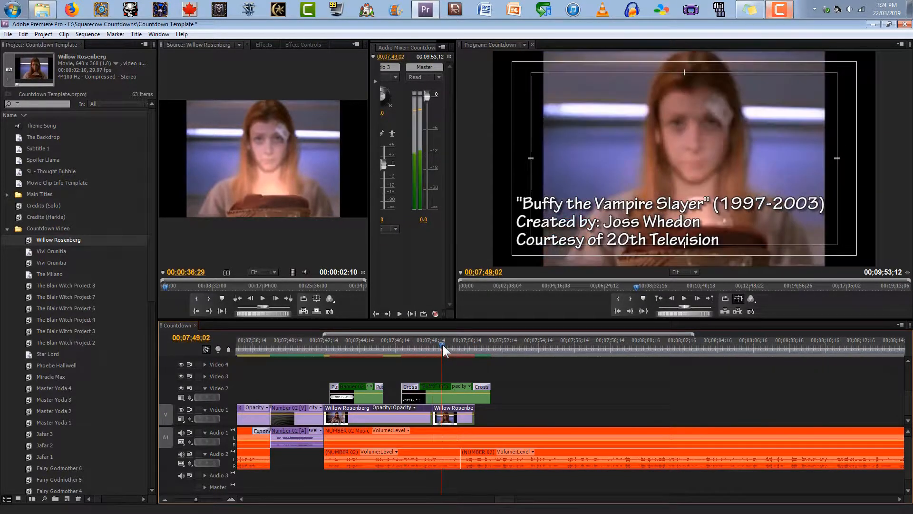
left_click(523, 373)
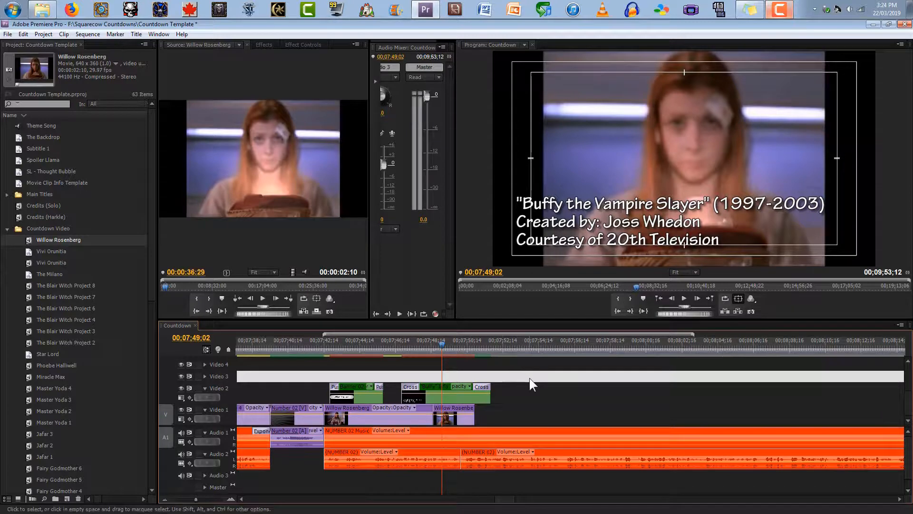
Move the title clips up to Video 3 and the two Willow Rosenberg clips up to Video 2.
left_click_drag(353, 365, 453, 407)
right_click(391, 410)
left_click(361, 406)
left_click_drag(361, 403, 361, 382)
left_click(484, 401)
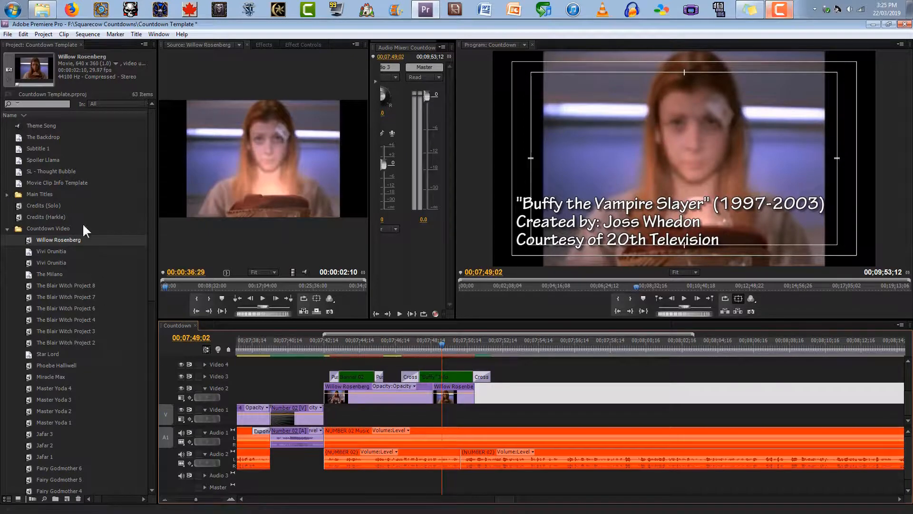
Place The Backdrop on Video 1 beneath the Willow Rosenberg clips and extend it to the end of the NUMBER 02 music.
left_click_drag(21, 132, 329, 417)
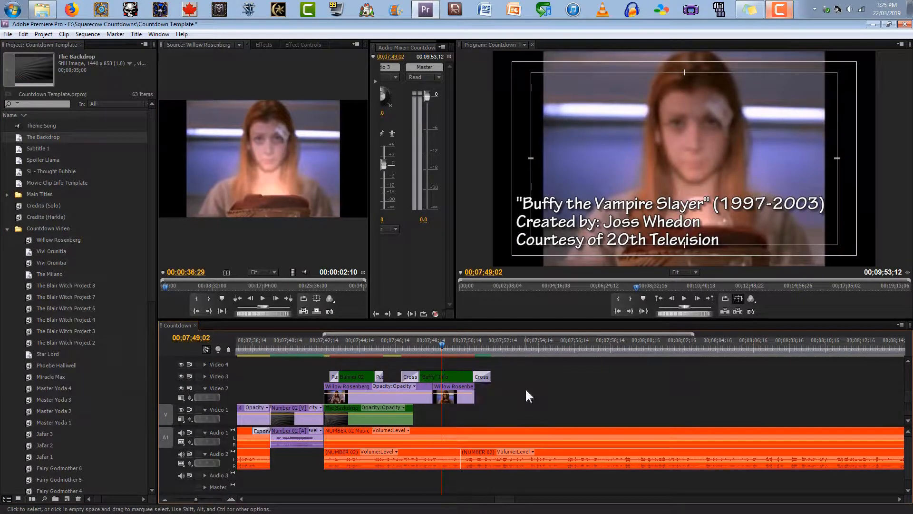
double_click(166, 500)
left_click_drag(532, 418, 709, 419)
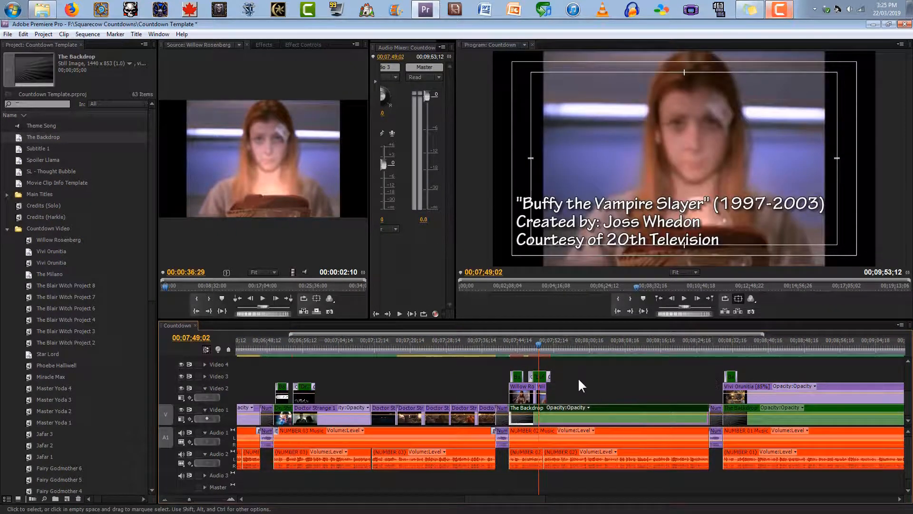
Play the sequence past the last Willow Rosenberg clip, then set the source in point for the next shot at 00:00:40:21.
left_click(231, 500)
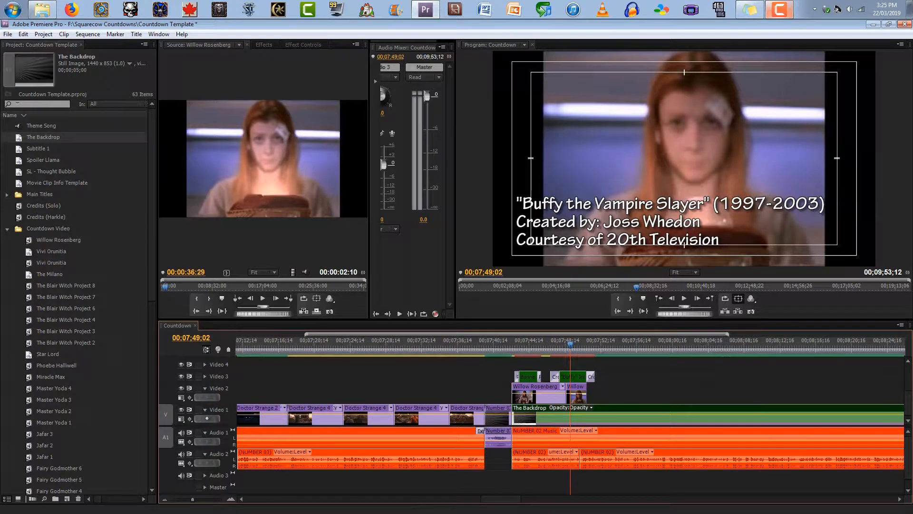
scroll(510, 427, "down", 5)
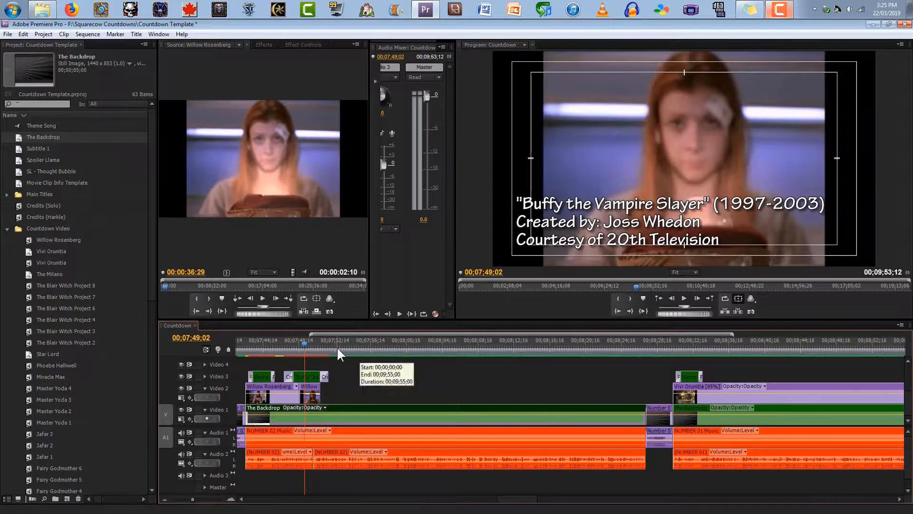
left_click(321, 346)
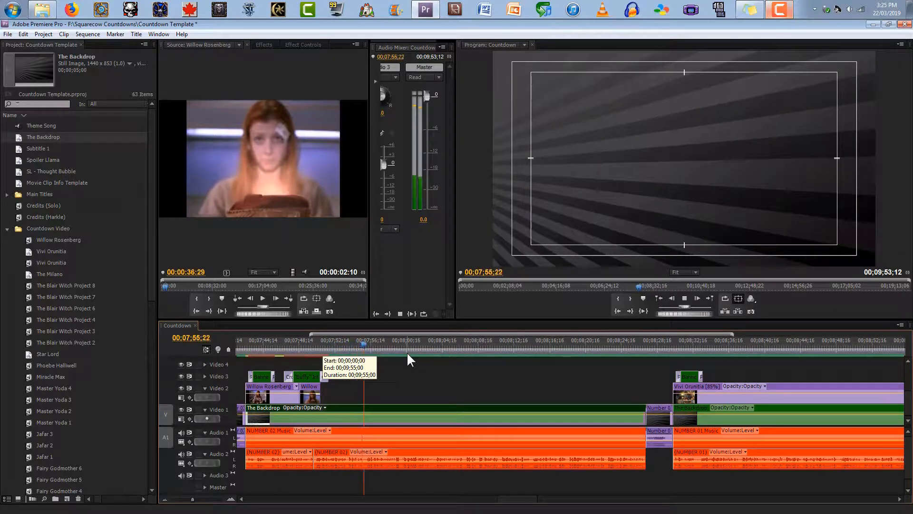
key("space")
left_click(261, 296)
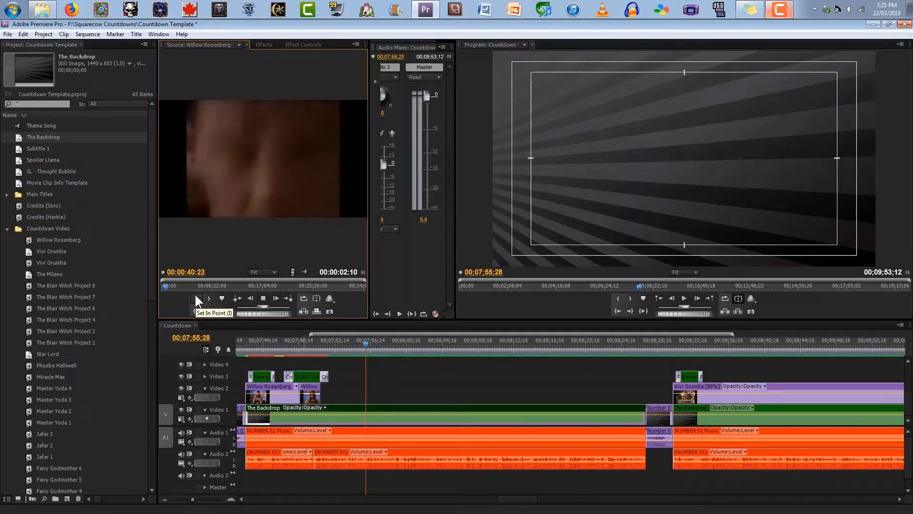
key("space")
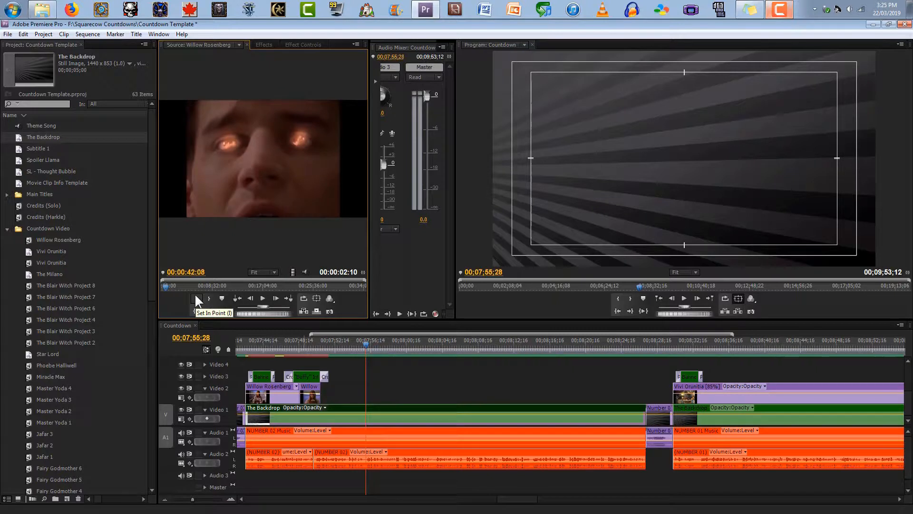
key("Left")
key("Left")
key("Left")
key("Left")
key("Left")
key("Left")
key("Left")
key("Left")
key("Left")
key("Left")
key("Left")
key("Left")
key("Left")
key("Left")
key("Left")
key("Left")
key("Left")
key("Left")
key("Left")
key("Left")
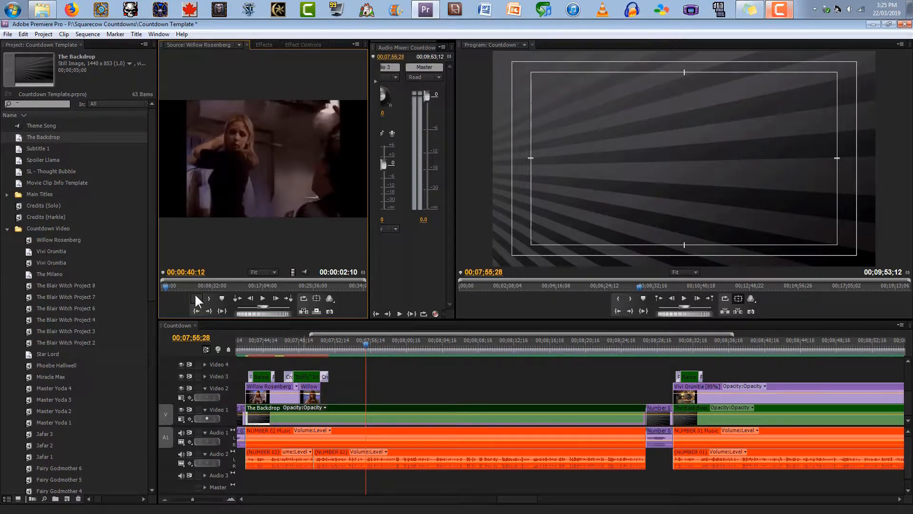
key("Left")
key("Left")
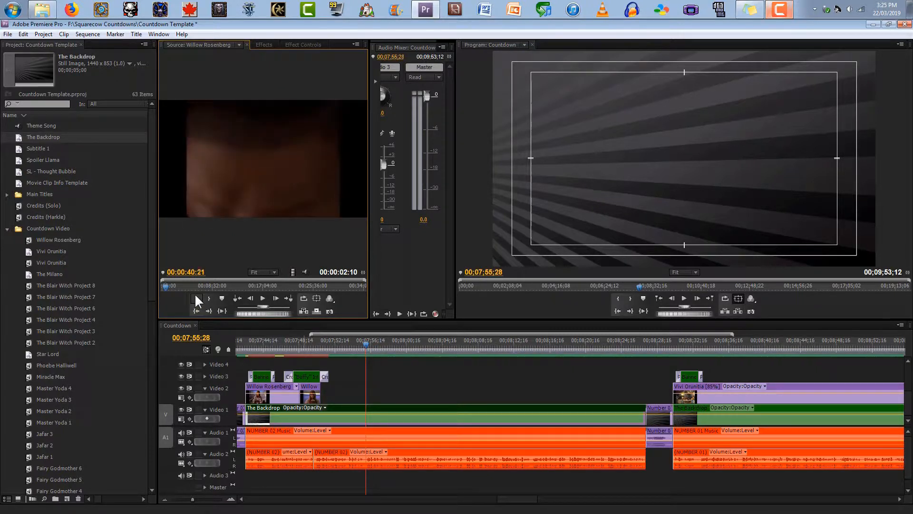
key("Left")
key("Right")
left_click(196, 296)
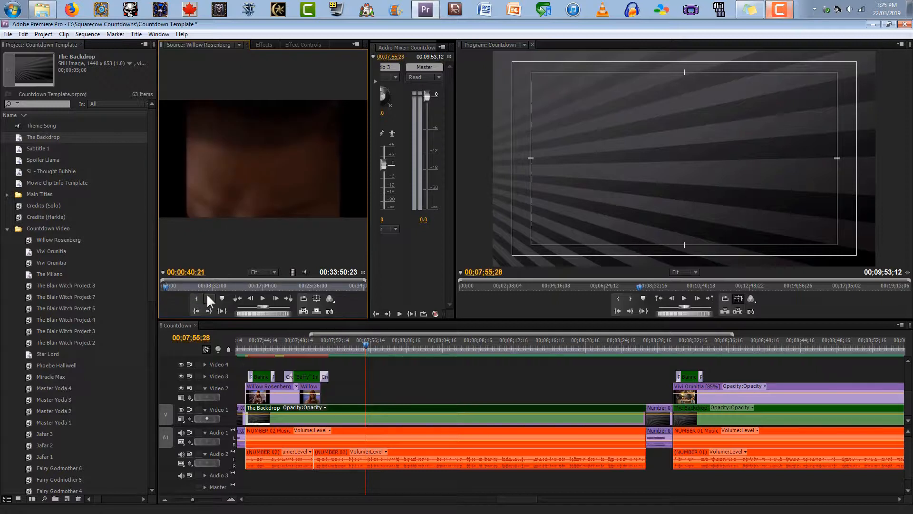
Set the source out point at 00:00:43:21, after the glow leaves the man's eyes.
key("space")
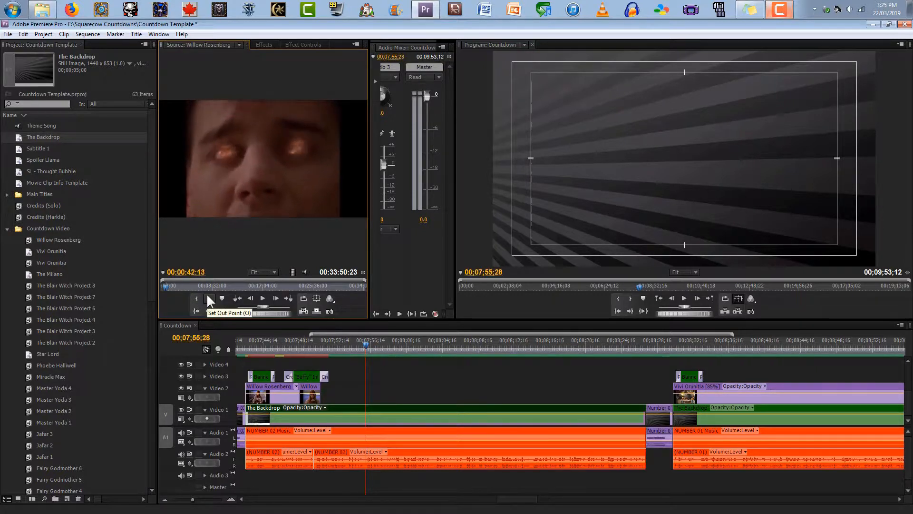
key("space")
key("Right")
key("Right")
key("Left")
key("Left")
left_click(210, 298)
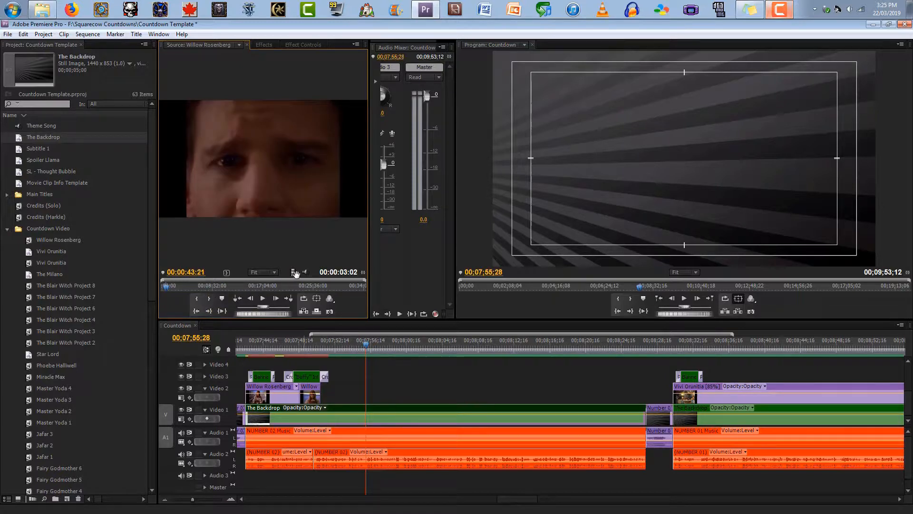
Add the marked source video to Video 2 directly after the second Willow Rosenberg clip and scale it to frame size.
left_click_drag(351, 321, 324, 403)
left_click_drag(365, 348, 348, 350)
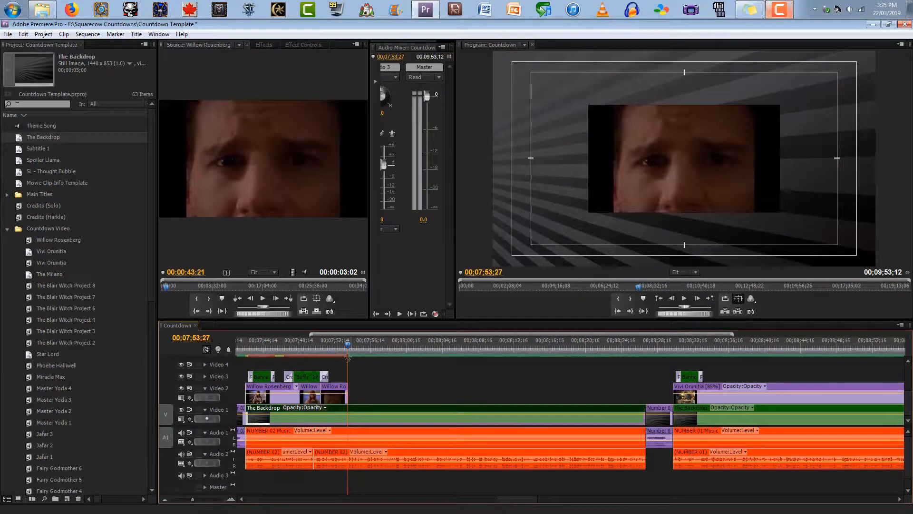
right_click(331, 384)
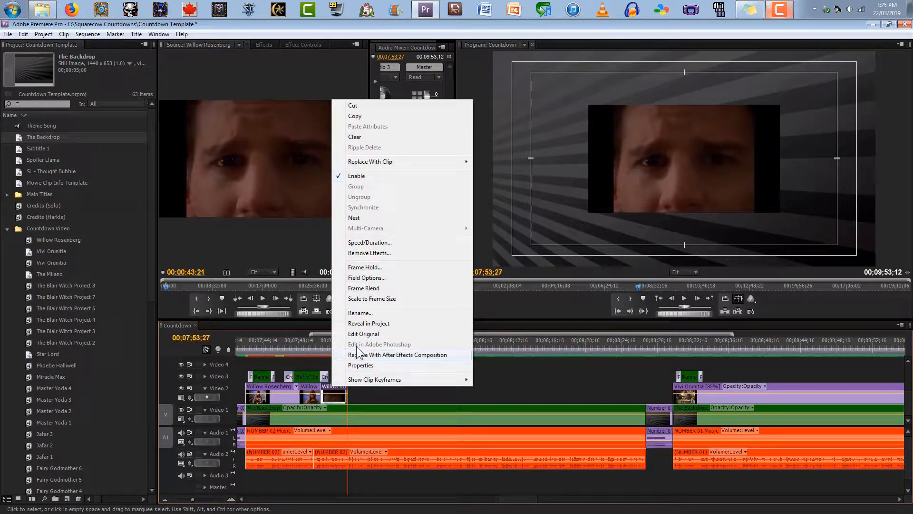
left_click(360, 302)
key("space")
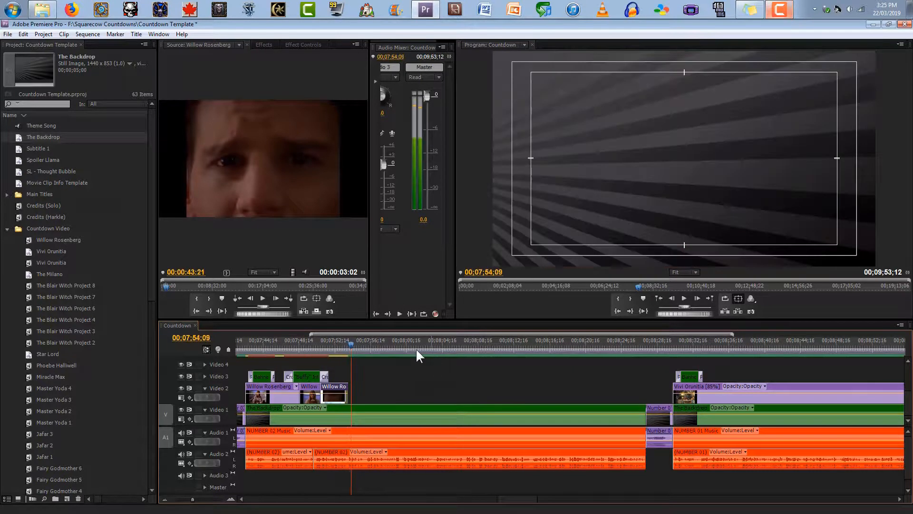
Play the source footage onward and mark an in point at the close-up of the woman in red with the pencil.
left_click(263, 298)
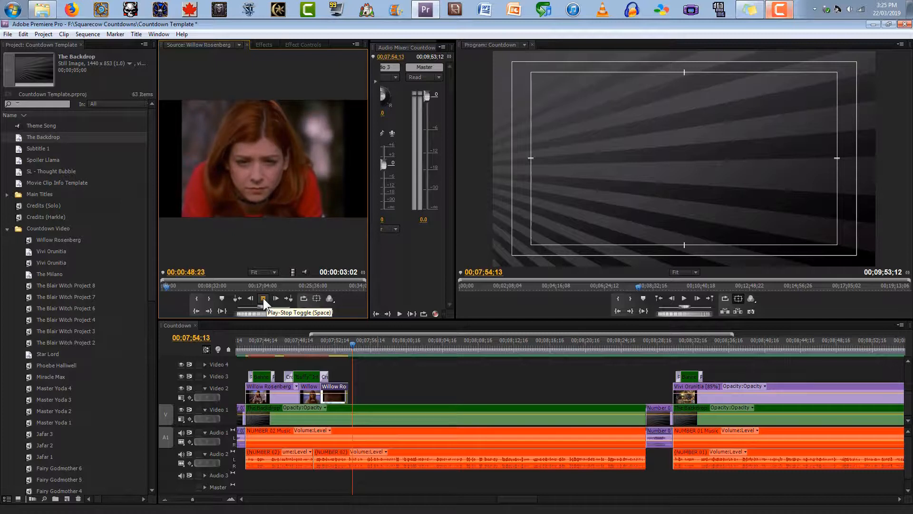
left_click(263, 297)
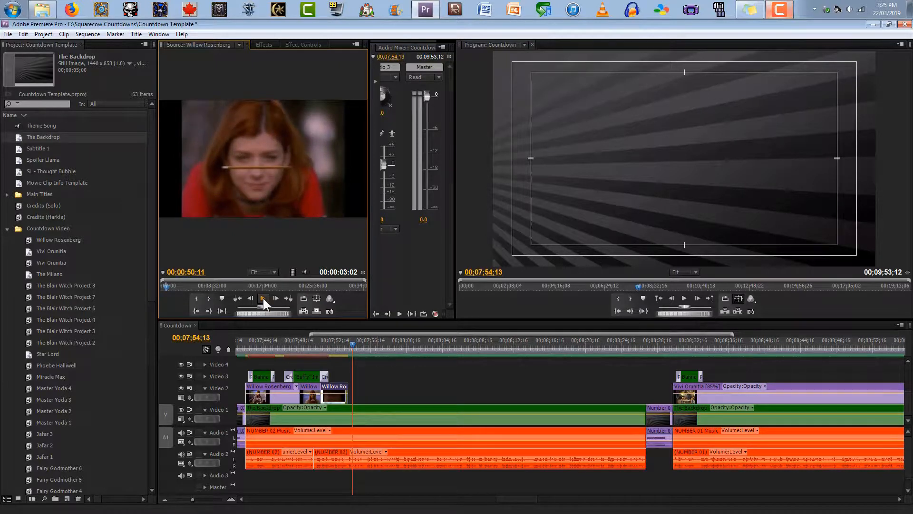
left_click(198, 300)
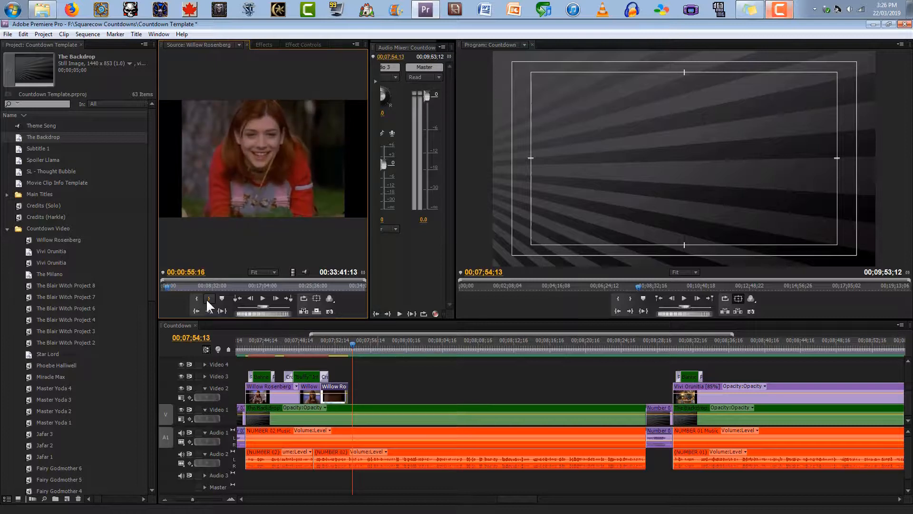
Mark the source range of the woman in red from 00:00:54:26 to 00:01:01:00.
key("Left")
key("Left")
key("Left")
key("Left")
key("Left")
key("Left")
key("Left")
key("Left")
key("Left")
key("Left")
key("Left")
key("Left")
key("Left")
key("Left")
key("Left")
key("Left")
key("Left")
key("Left")
key("Left")
key("Left")
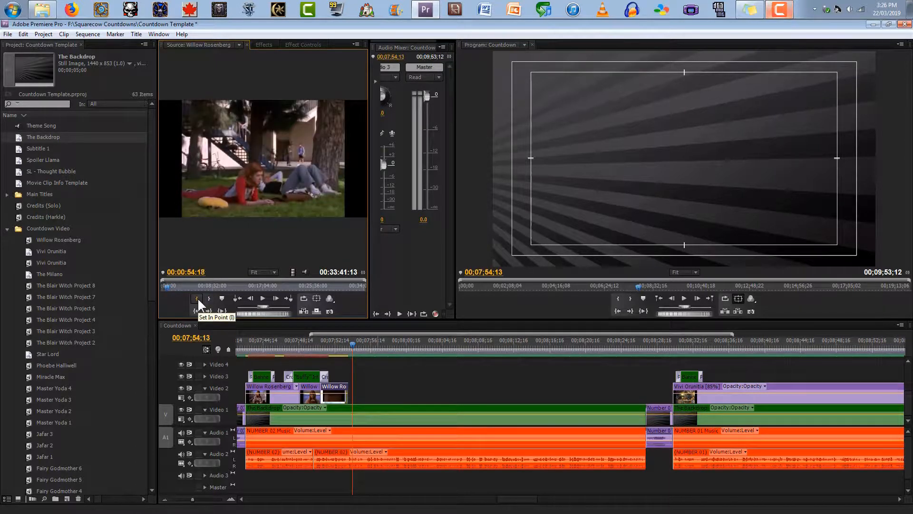
key("Right")
key("Right")
key("Right")
key("Right")
key("Right")
key("Right")
left_click(198, 299)
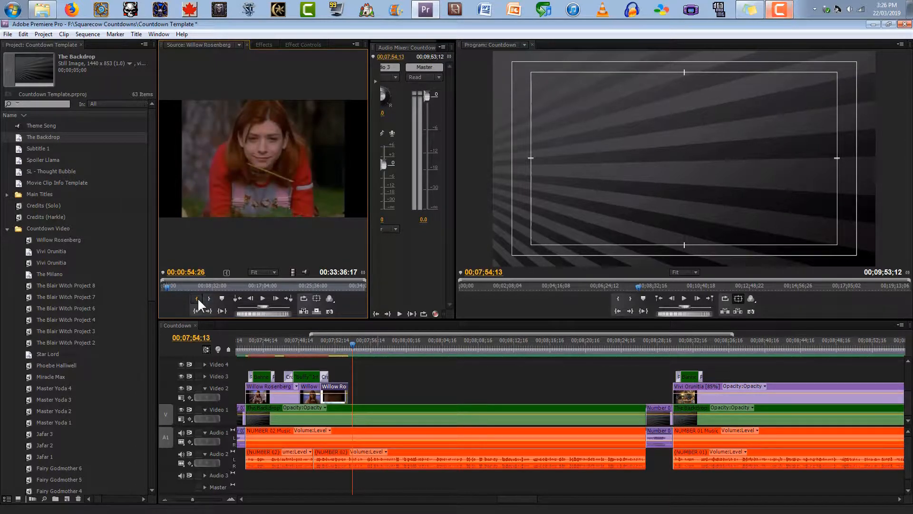
key("space")
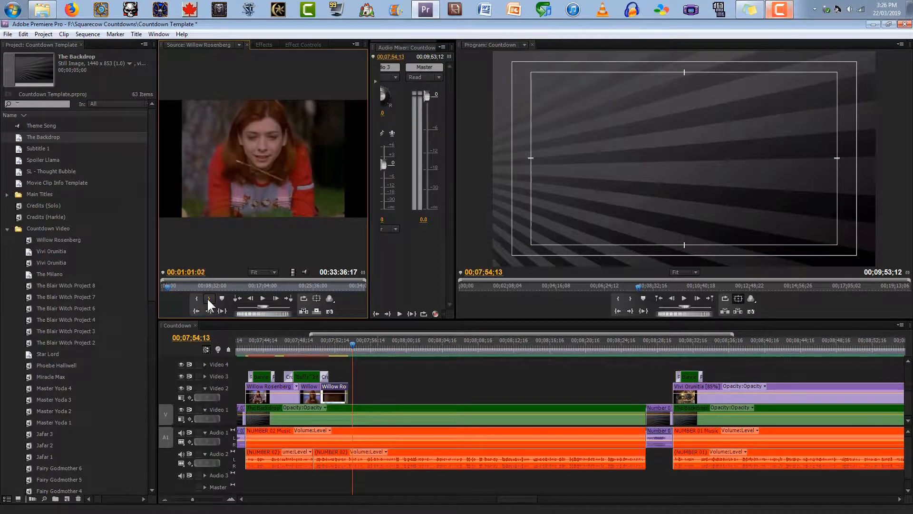
left_click(207, 297)
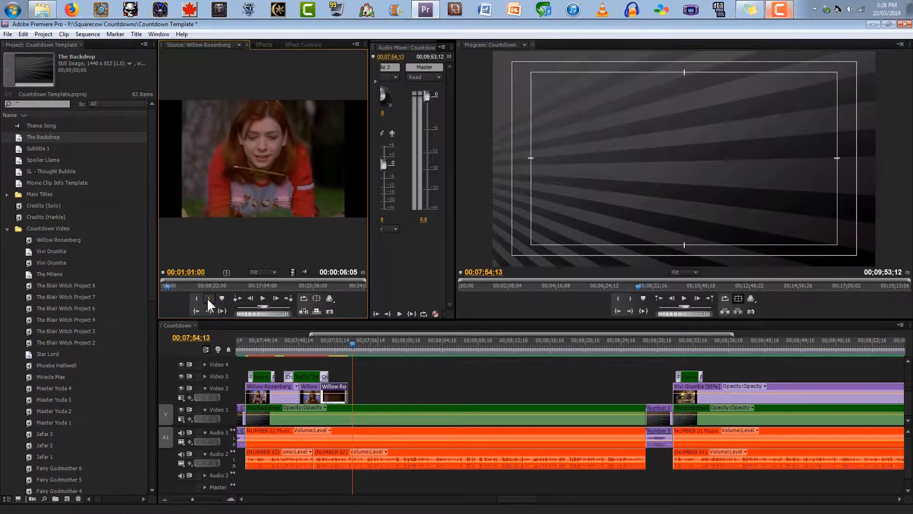
Move the source out point to 00:01:00:25 and add the marked video to Video 2 directly after the third Willow Rosenberg clip.
key("Right")
left_click(208, 298)
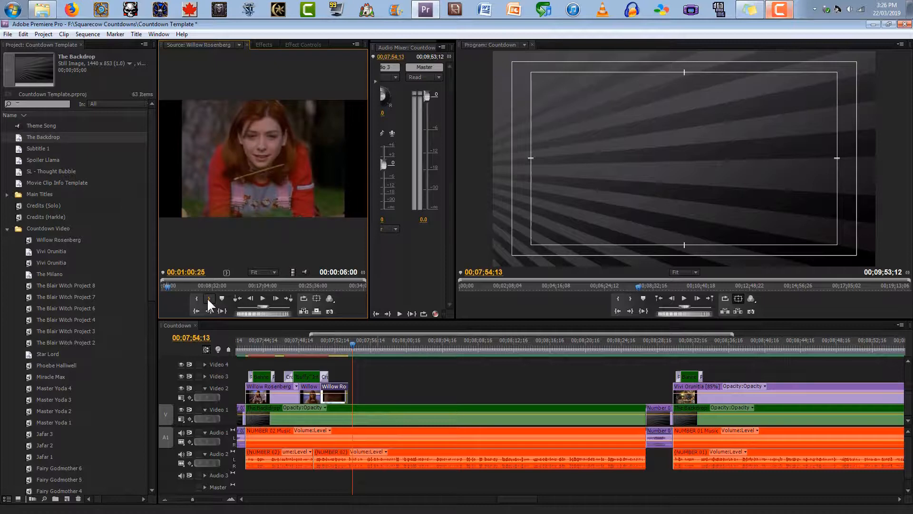
left_click_drag(351, 319, 371, 393)
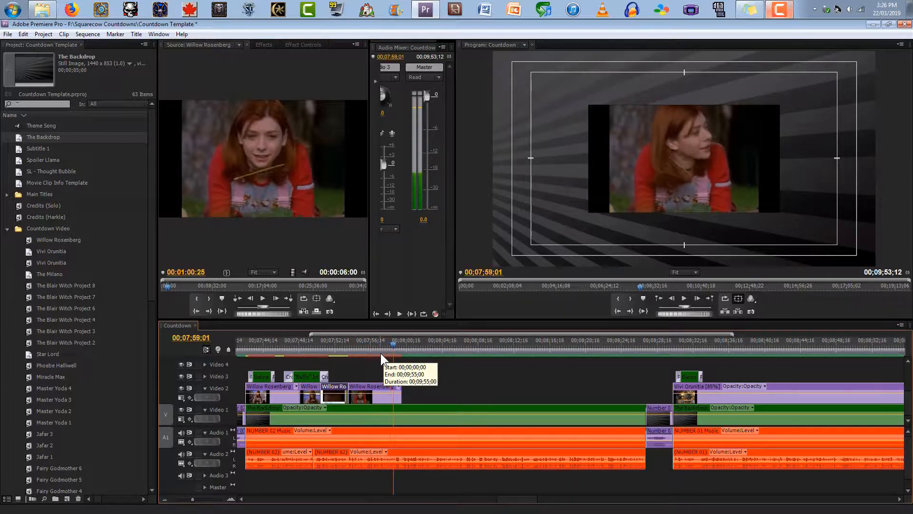
Play the new clip of the woman in red, trim its end to 00:07:59:24 and scale it to frame size.
key("space")
left_click(231, 498)
left_click_drag(576, 402, 570, 401)
right_click(411, 387)
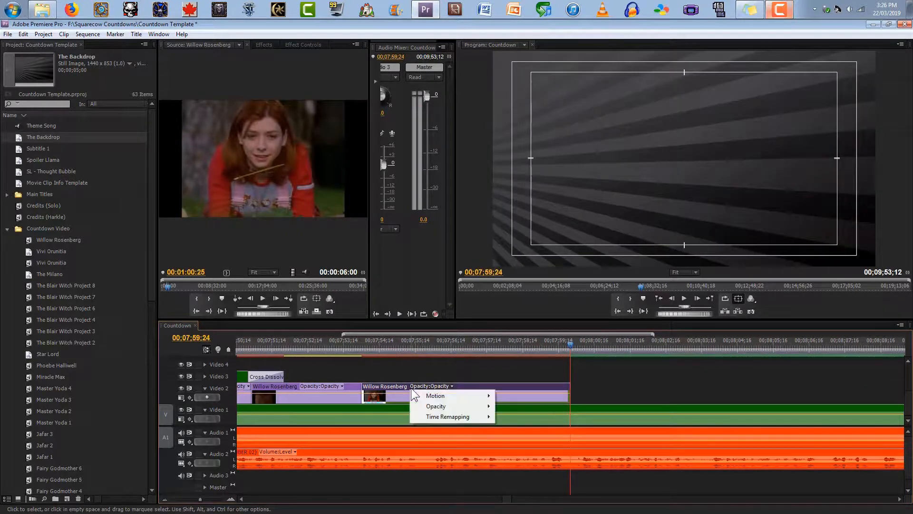
left_click(386, 389)
right_click(385, 389)
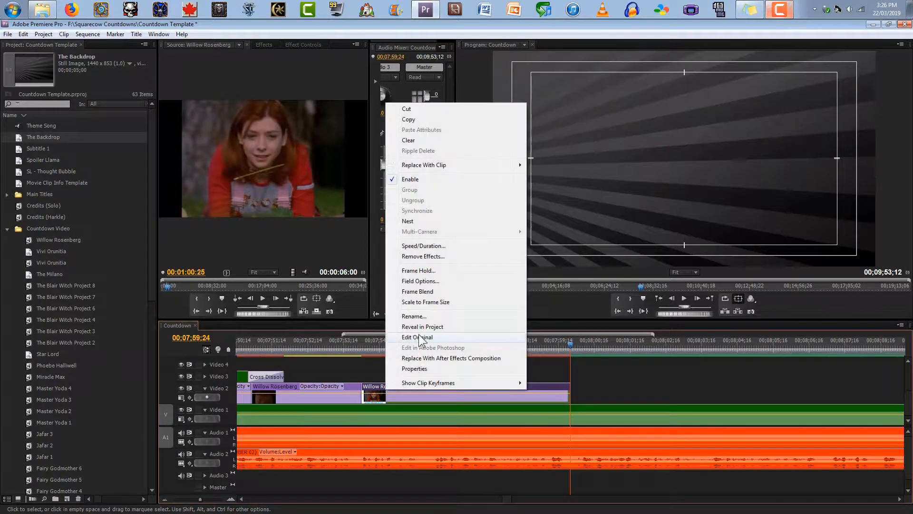
left_click(425, 303)
Play the source footage onward and mark an in point at 00:01:10:10, on the red-haired woman in the dark room.
left_click(262, 298)
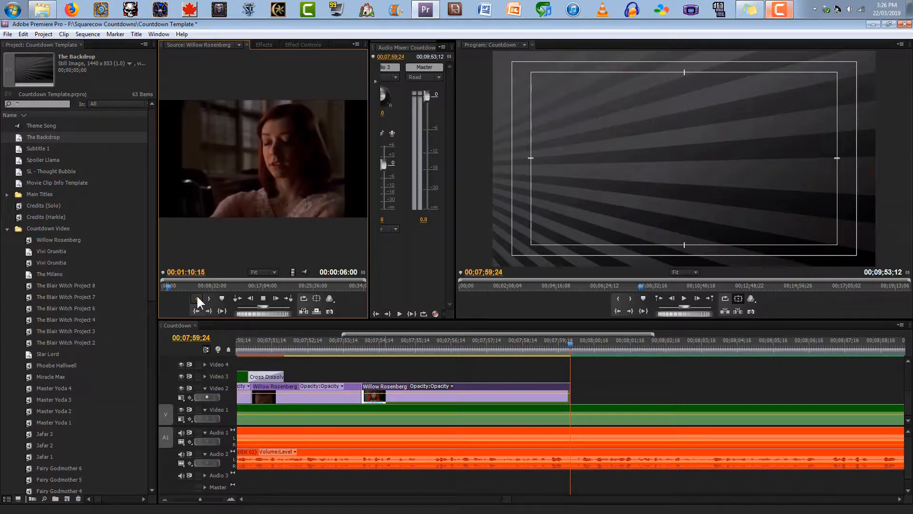
key("j")
key("k")
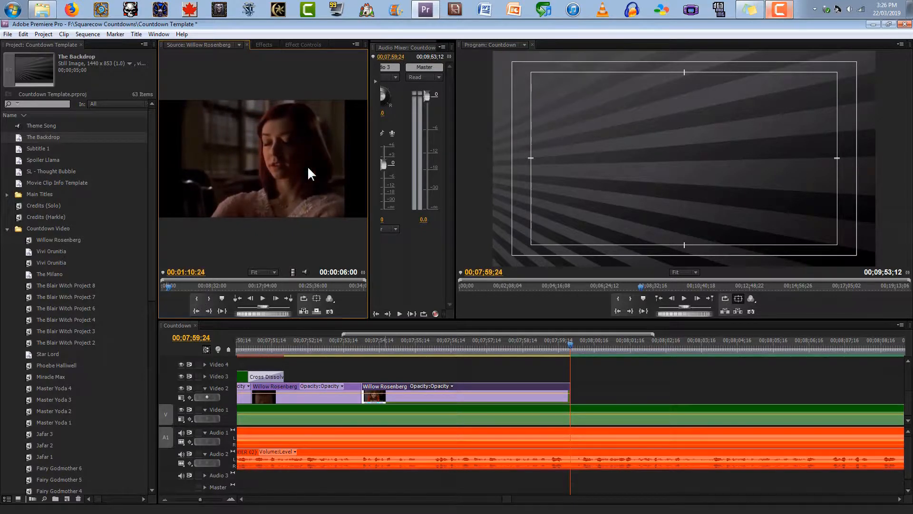
key("Left")
key("Left")
key("Left")
key("Left")
key("Left")
key("Left")
key("Left")
key("Left")
key("Left")
key("Left")
key("Left")
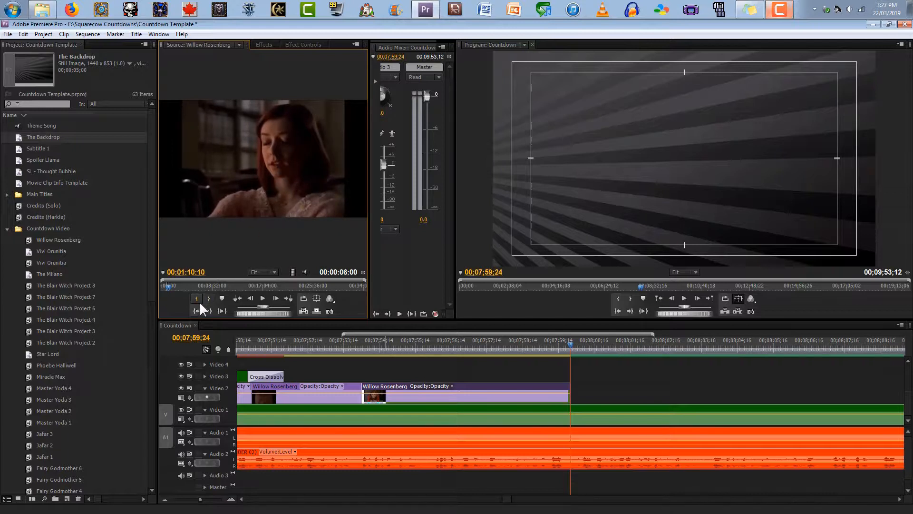
left_click(199, 300)
Set the source out point at 00:01:12:15, just before the shot changes to the other woman in white.
key("l")
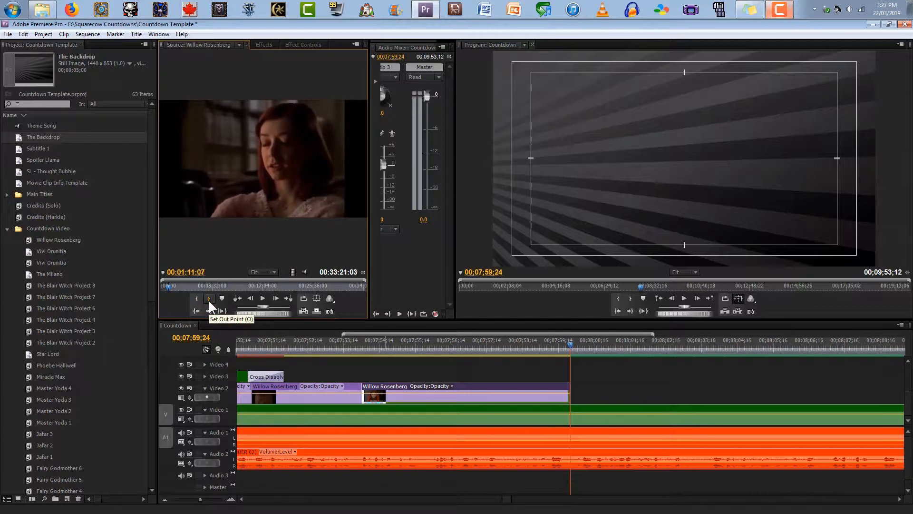
key("Left")
key("Left")
key("Left")
key("Left")
key("Left")
key("Left")
key("Left")
key("Left")
key("Left")
key("Left")
key("Left")
key("Left")
key("Left")
key("Right")
key("Right")
key("Right")
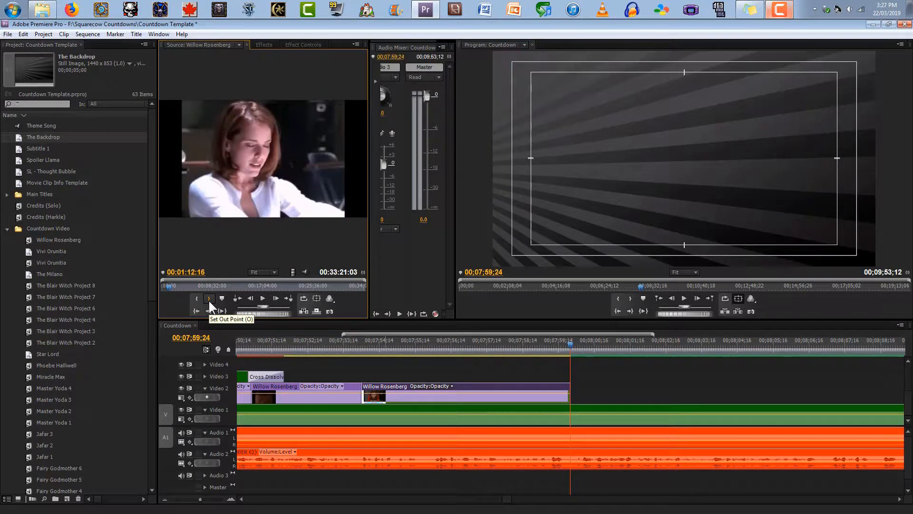
left_click(209, 300)
Add the marked video to Video 2 directly after the woman in red clip and review it up to 00:08:01:29.
left_click_drag(292, 271, 595, 371)
key("space")
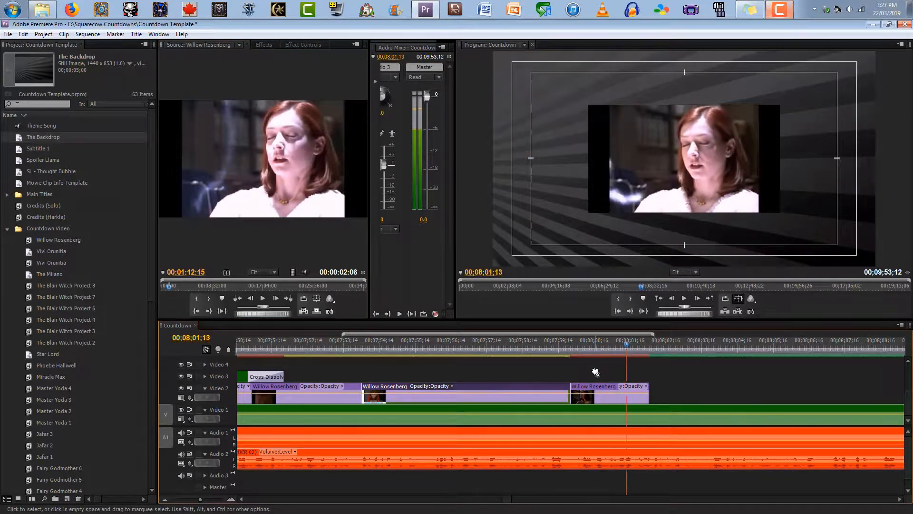
key("Left")
key("Left")
key("Left")
key("Left")
key("Left")
key("Left")
key("Left")
key("Left")
key("Left")
key("Left")
key("Left")
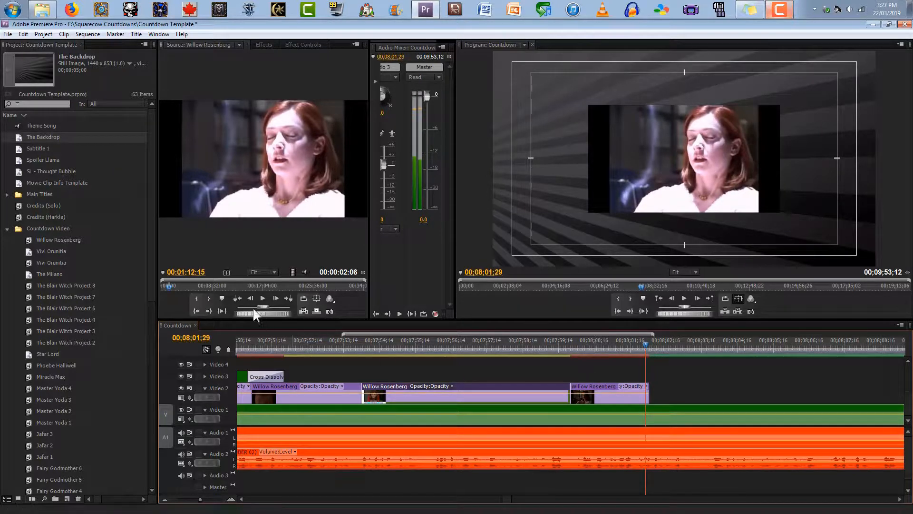
Play the source footage past the second woman in white and mark an in point at the bright close-up of the joined hands.
left_click(260, 300)
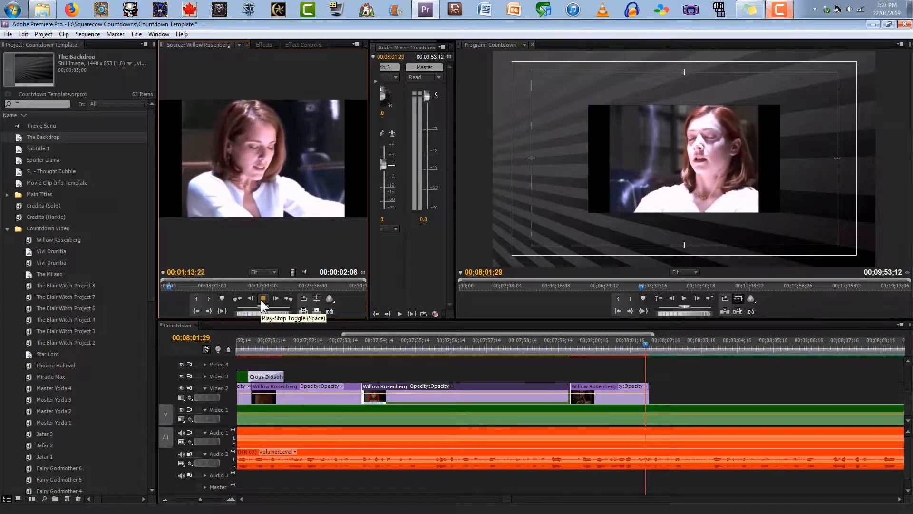
left_click(261, 299)
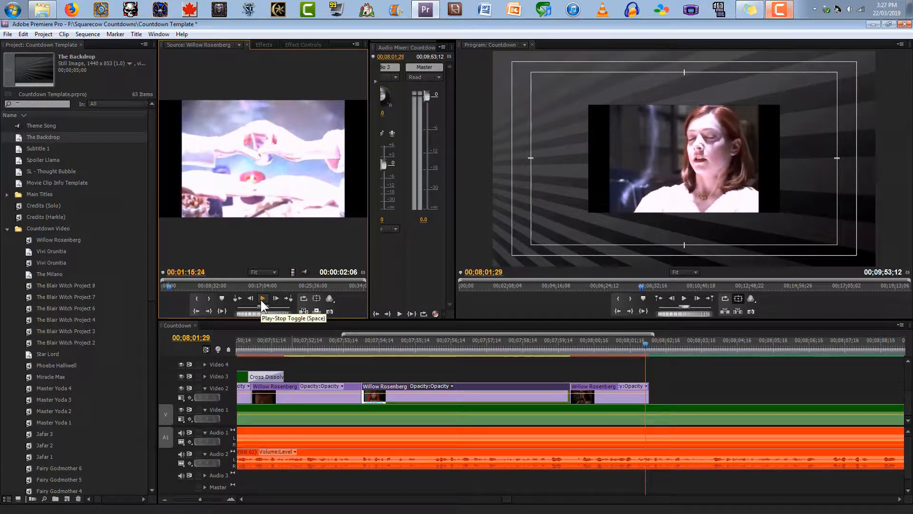
key("Left")
key("Left")
key("Left")
key("Left")
key("Left")
key("Left")
key("Left")
key("Right")
key("Right")
key("Right")
key("Right")
key("Right")
key("Right")
key("Right")
key("Left")
key("Left")
key("Left")
key("Left")
key("Right")
left_click(199, 299)
Step through the source footage past the joined hands and mark an out point at 00:01:17:23, on the white flash after the face close-up.
key("Right")
key("Right")
key("Right")
key("Right")
key("Right")
key("Right")
key("Right")
key("Right")
key("Right")
key("Right")
key("Right")
key("Right")
key("Right")
key("Right")
key("Right")
key("Right")
key("Right")
key("Right")
key("Right")
key("Right")
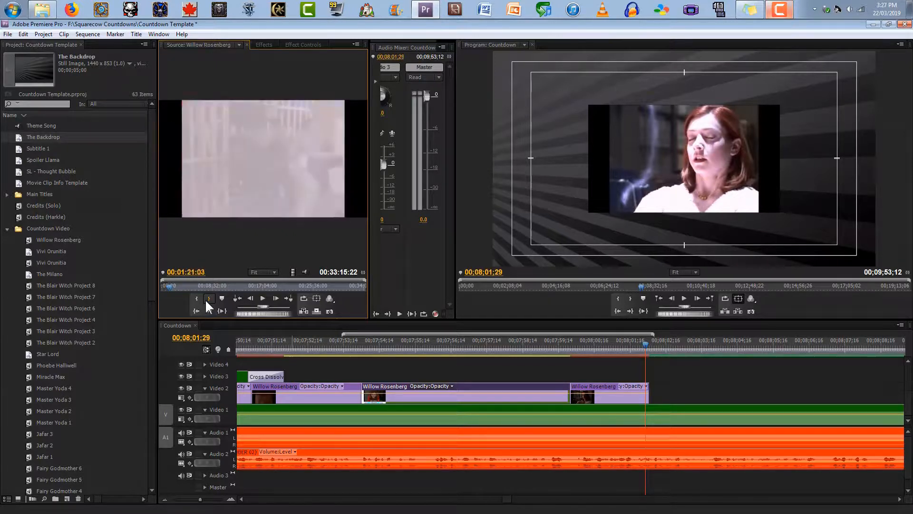
key("Left")
key("Left")
key("Left")
key("Left")
key("Left")
key("Left")
key("Left")
key("Left")
key("Left")
key("Left")
key("Left")
key("Left")
key("Left")
key("Left")
key("Left")
key("Left")
key("Left")
key("Left")
key("Left")
key("Left")
key("Left")
key("Left")
key("Left")
key("Left")
key("Left")
key("Left")
key("Left")
key("Left")
key("Left")
key("Left")
key("Left")
key("Left")
key("Left")
key("Left")
key("Left")
key("Left")
key("Left")
key("Left")
key("Left")
key("Left")
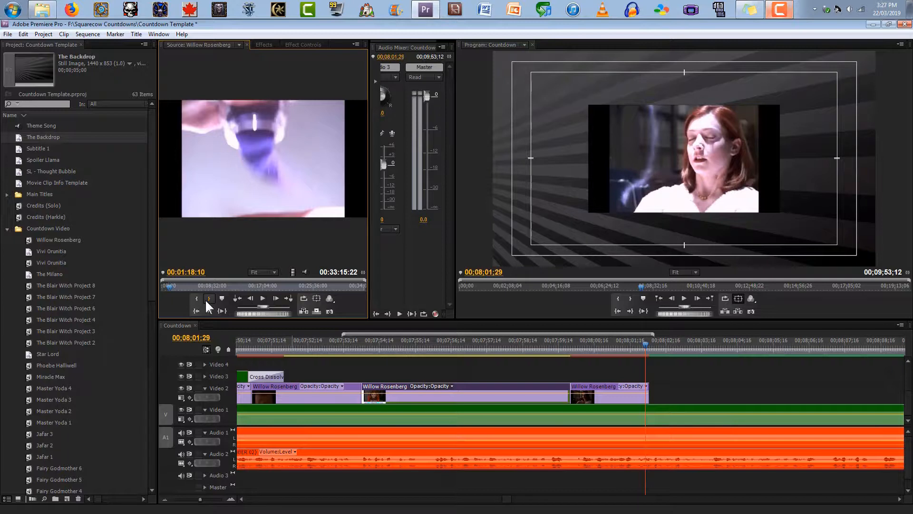
key("Left")
key("Left")
key("Left")
key("Left")
key("Left")
key("Left")
key("Left")
key("Left")
key("Left")
key("Left")
key("Left")
key("Left")
key("Left")
key("Left")
key("Left")
key("Left")
key("Left")
key("Left")
key("Left")
key("Left")
key("Right")
key("Right")
key("Right")
key("Right")
key("Right")
key("Right")
key("Right")
key("Right")
key("Right")
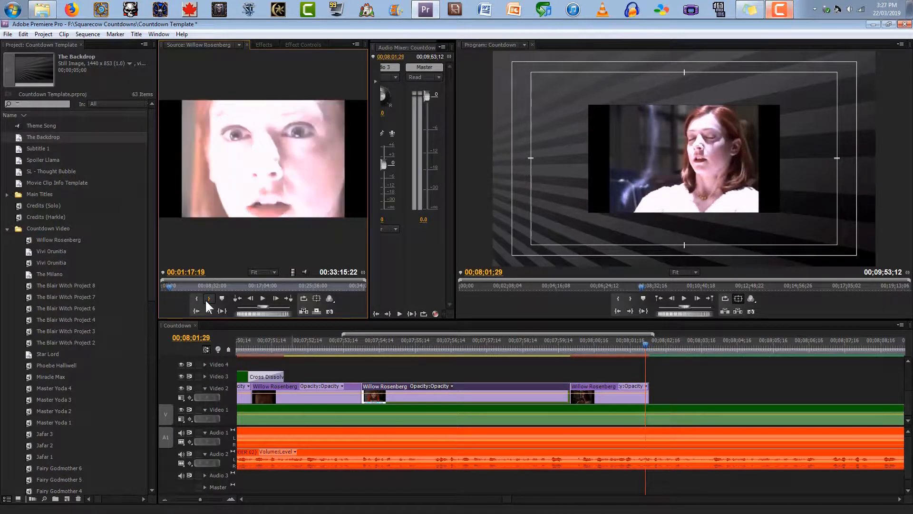
key("Right")
key("Right")
key("Right")
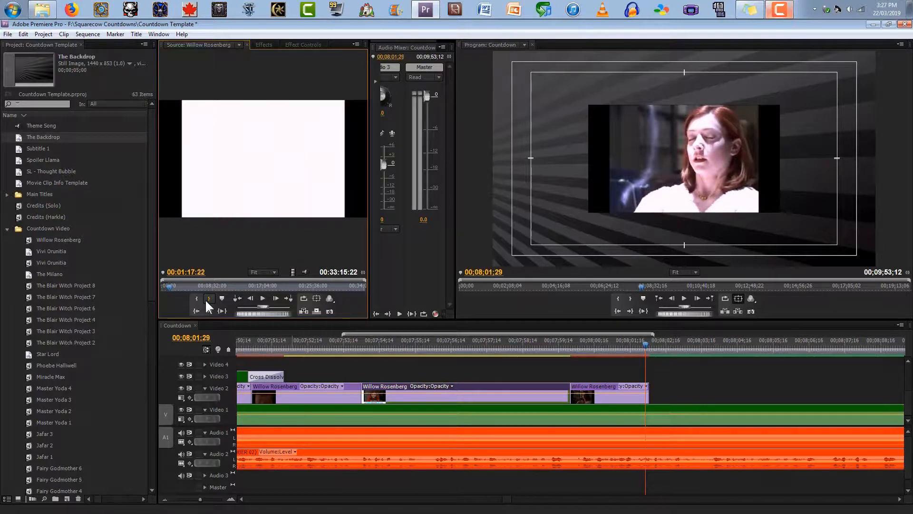
key("Right")
left_click(208, 299)
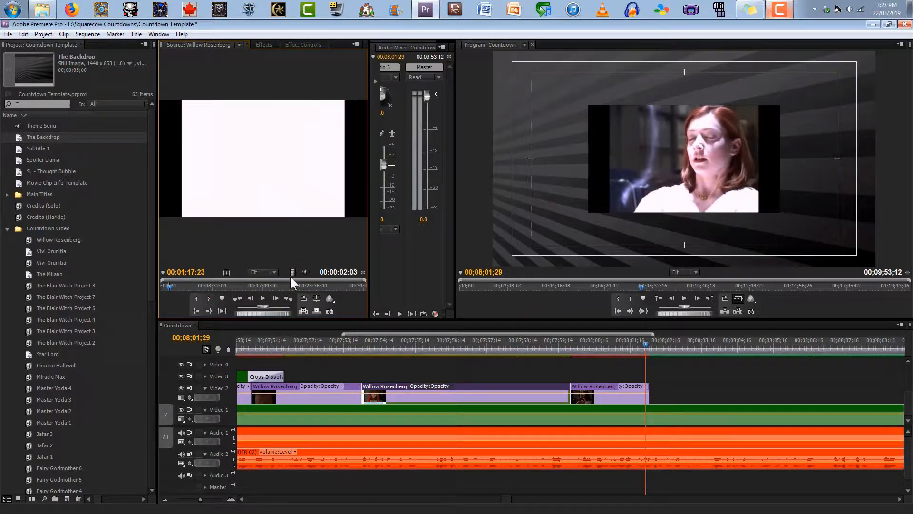
Add the marked video to Video 2 directly after the last Willow Rosenberg clip and play the sequence to about 00:08:03:12.
left_click_drag(360, 281, 661, 399)
key("Right")
key("space")
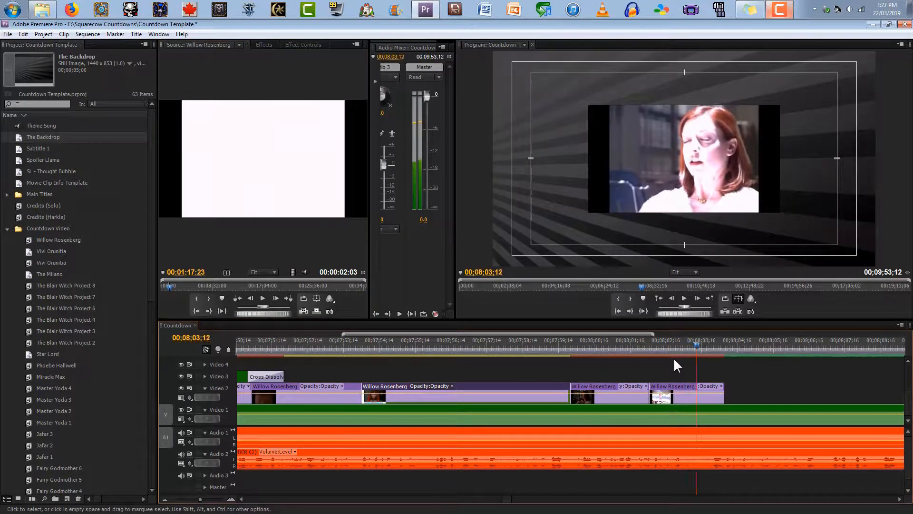
Trim the end of the newly added Video 2 clip back to about 00:08:03:12 and review its ending.
key("Left")
left_click_drag(724, 393, 698, 394)
left_click_drag(638, 345, 689, 333)
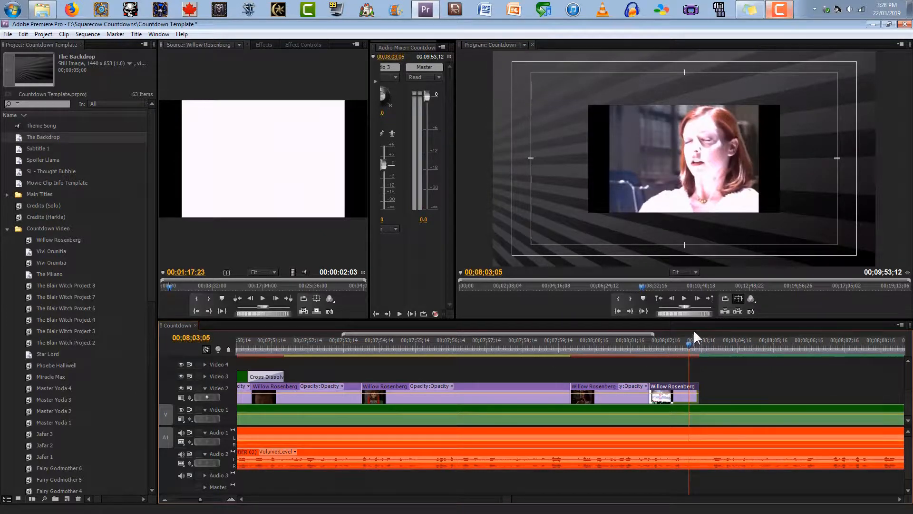
Play and fast-forward the source footage to the dark wide shot of the two women holding hands, at about 00:04:21:25.
left_click(264, 297)
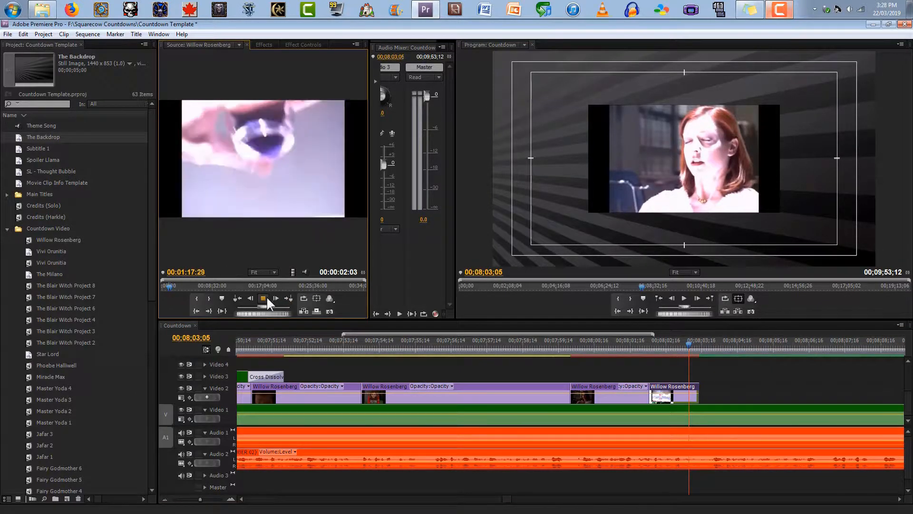
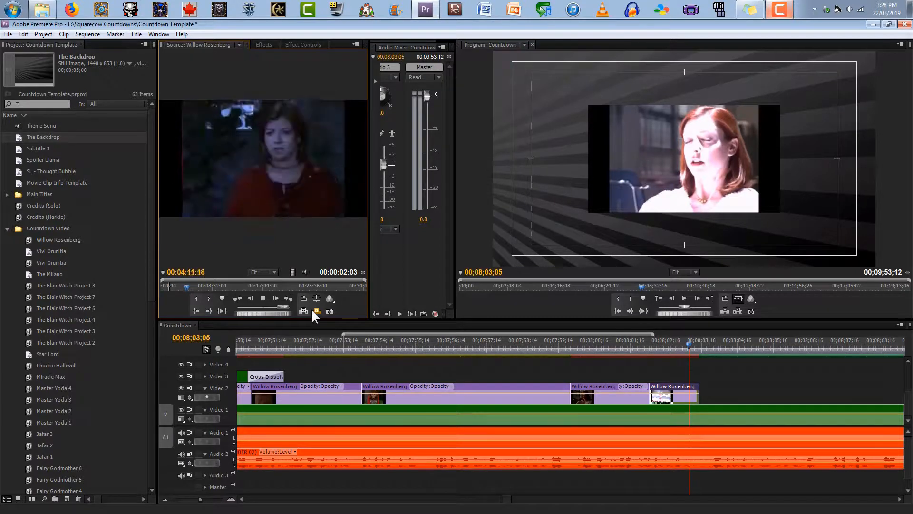
left_click_drag(312, 309, 312, 309)
key("Right")
key("Right")
key("Right")
key("Right")
key("Right")
key("Right")
key("Right")
key("Right")
key("Right")
key("Right")
key("Right")
key("Right")
key("Right")
key("Right")
key("Right")
key("Right")
key("Right")
key("Right")
key("Right")
key("Right")
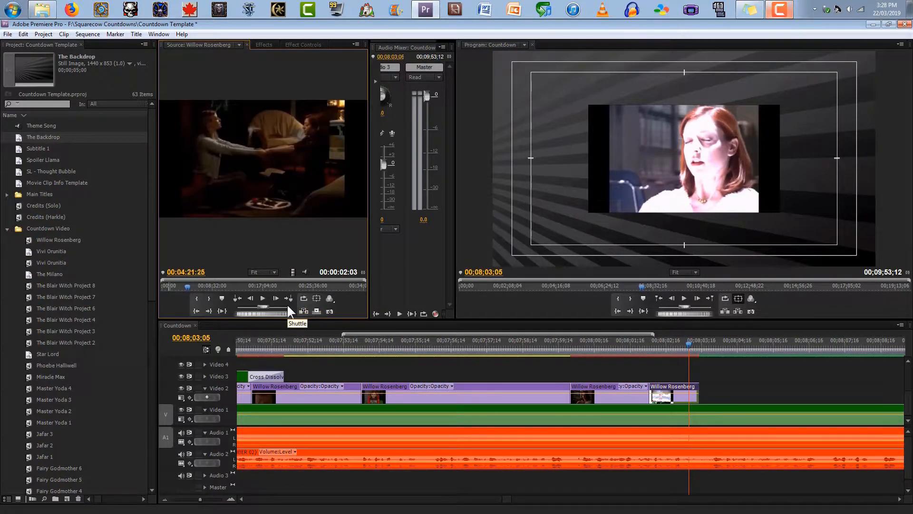
Step forward through the hand-holding shot into the close-up of the red-haired woman to examine the usable stretch.
key("Right")
key("Right")
key("Right")
key("Right")
key("Right")
key("Right")
key("Right")
key("Right")
key("Right")
key("Right")
key("Right")
key("Right")
key("Right")
key("Right")
key("Right")
key("Right")
key("Right")
key("Right")
key("Right")
key("Right")
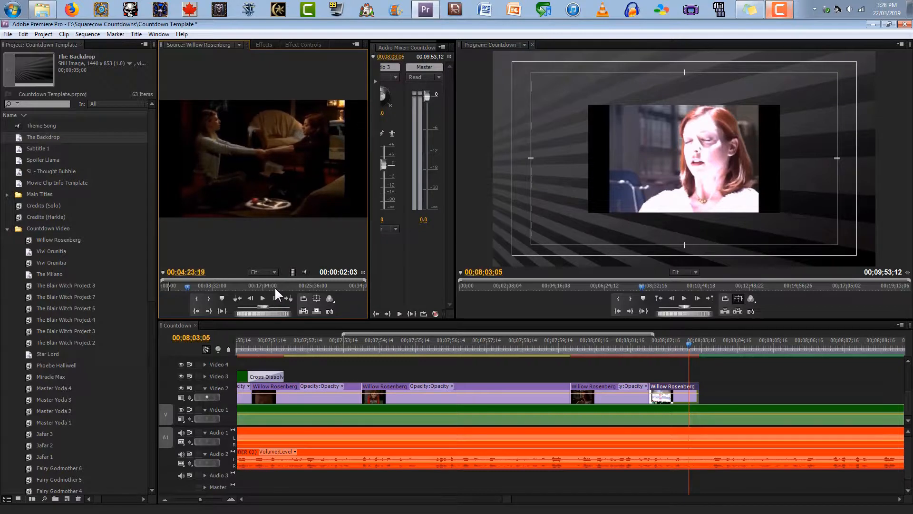
key("Right")
key("Right")
key("Right")
key("Right")
key("Right")
key("Right")
key("Right")
key("Right")
key("Right")
key("Right")
key("Right")
key("Right")
key("Right")
key("Right")
key("Right")
key("Right")
key("Right")
key("Right")
key("Right")
key("Right")
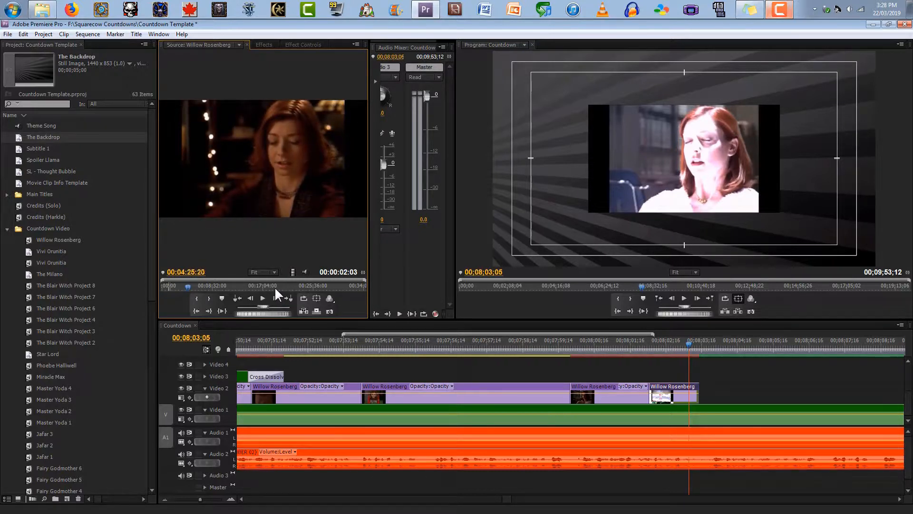
Step the source footage back to the wide shot of the two women holding hands and mark an in point there.
key("Left")
key("Left")
key("Left")
key("Left")
key("Left")
key("Left")
key("Left")
key("Left")
key("Left")
key("Left")
key("Left")
key("Left")
key("Left")
key("Left")
key("Left")
key("Left")
key("Left")
key("Left")
key("Left")
key("Left")
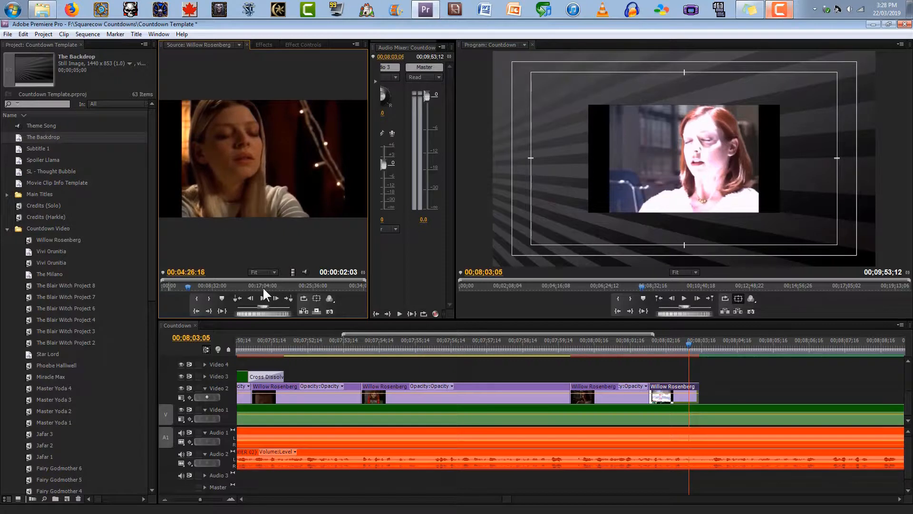
key("Left")
key("Left")
key("Left")
key("Left")
key("Left")
key("Left")
key("Left")
key("Left")
key("Left")
key("Left")
key("Left")
key("Left")
key("Left")
key("Left")
key("Left")
key("Left")
key("Left")
key("Left")
key("Left")
key("Left")
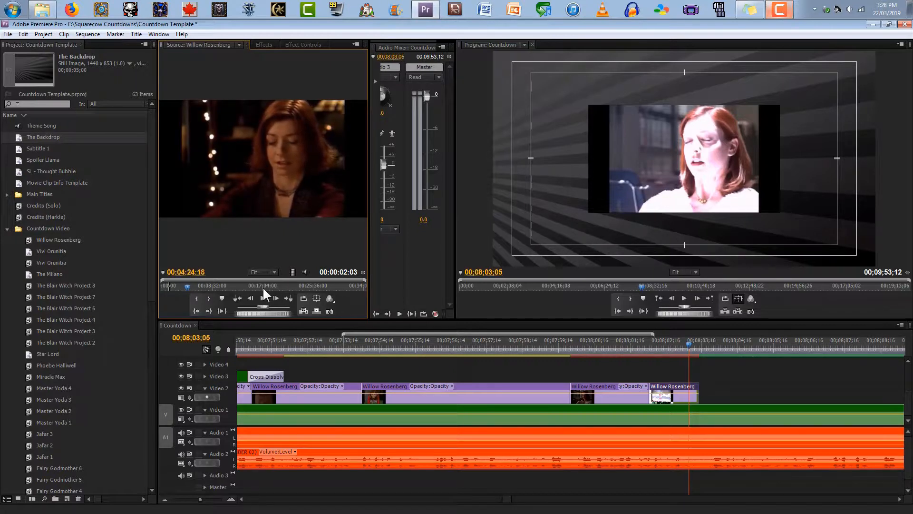
left_click(197, 297)
Step the source footage forward past the close-ups to the wide hand-holding shot at 00:04:32:29 and mark an out point there.
key("Right")
key("Right")
key("Right")
key("Right")
key("Right")
key("Right")
key("Right")
key("Right")
key("Right")
key("Right")
key("Right")
key("Right")
key("Right")
key("Right")
key("Right")
key("Right")
key("Right")
key("Right")
key("Right")
key("Right")
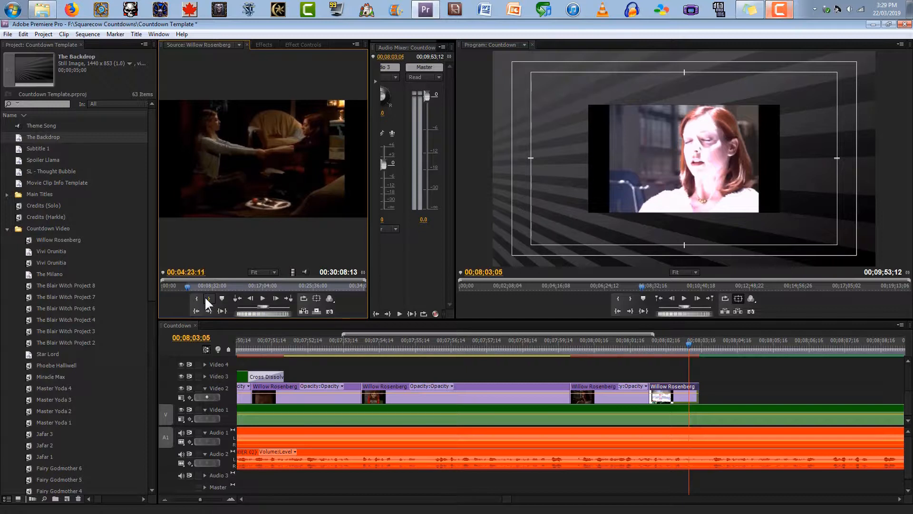
key("Right")
key("Right")
key("Right")
key("Right")
key("Right")
key("Right")
key("Right")
key("Right")
key("Right")
key("Right")
key("Right")
key("Right")
key("Right")
key("Right")
key("Right")
key("Right")
key("Right")
key("Right")
key("Right")
key("Right")
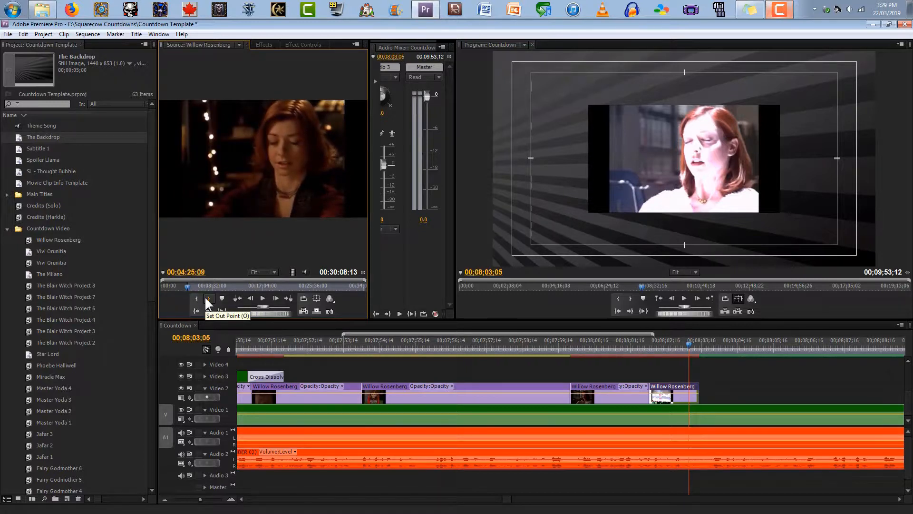
key("Right")
key("Right")
key("Right")
key("Right")
key("Right")
key("Right")
key("Right")
key("Right")
key("Right")
key("Right")
key("Right")
key("Right")
key("Right")
key("Right")
key("Right")
key("Right")
key("Right")
key("Right")
key("Right")
key("Right")
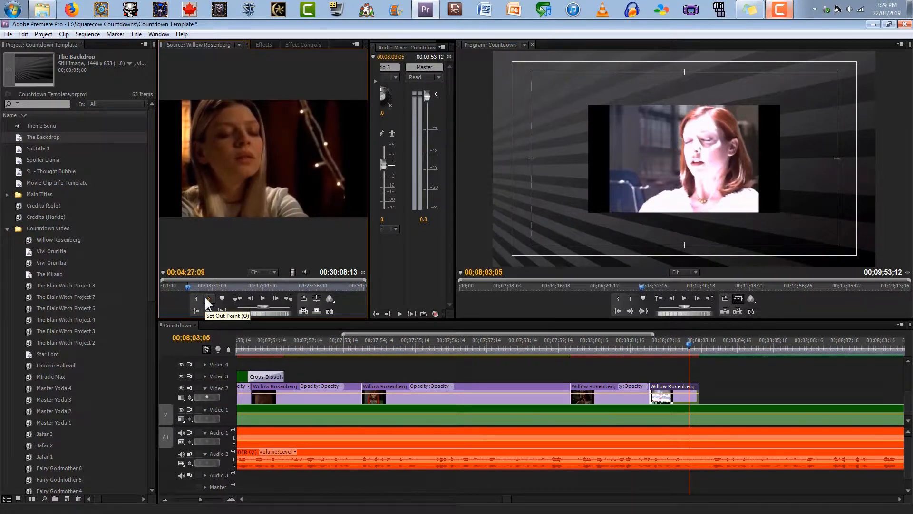
key("Right")
key("Right")
key("Right")
key("Right")
key("Right")
key("Right")
key("Right")
key("Right")
key("Right")
key("Right")
key("Right")
key("Right")
key("Right")
key("Right")
key("Right")
key("Right")
key("Right")
key("Right")
key("Right")
key("Right")
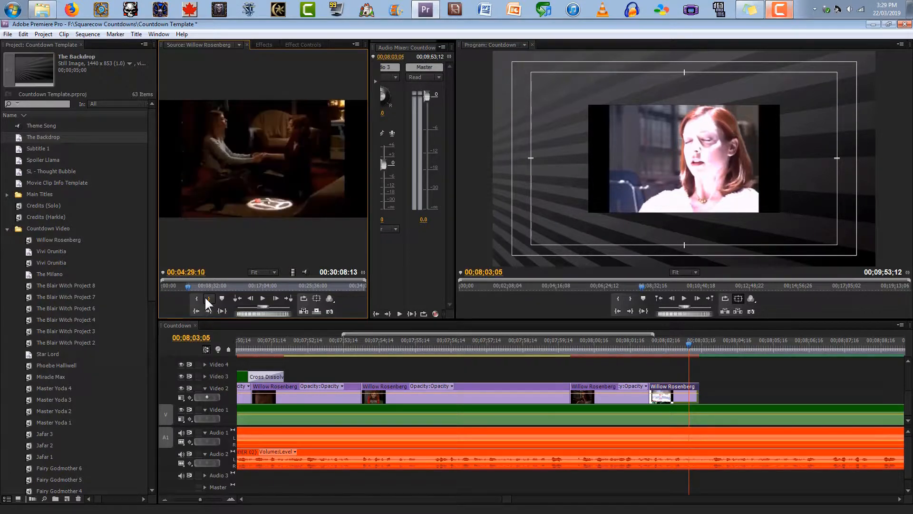
key("Right")
key("Right")
key("Right")
key("Right")
key("Right")
key("Right")
key("Right")
key("Right")
key("Right")
key("Right")
key("Right")
key("Right")
key("Right")
key("Right")
key("Right")
key("Right")
key("Right")
key("Right")
key("Right")
key("Right")
key("Right")
key("Right")
key("Right")
key("Right")
key("Right")
key("Right")
key("Right")
key("Right")
key("Right")
key("Right")
key("Right")
key("Right")
key("Right")
key("Right")
key("Right")
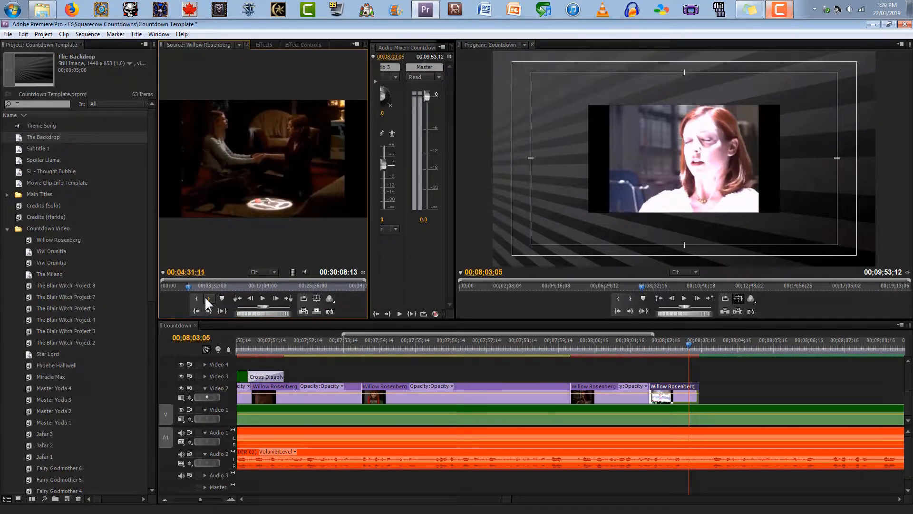
key("Right")
key("Right")
key("Right")
key("Right")
key("Right")
key("Right")
key("Right")
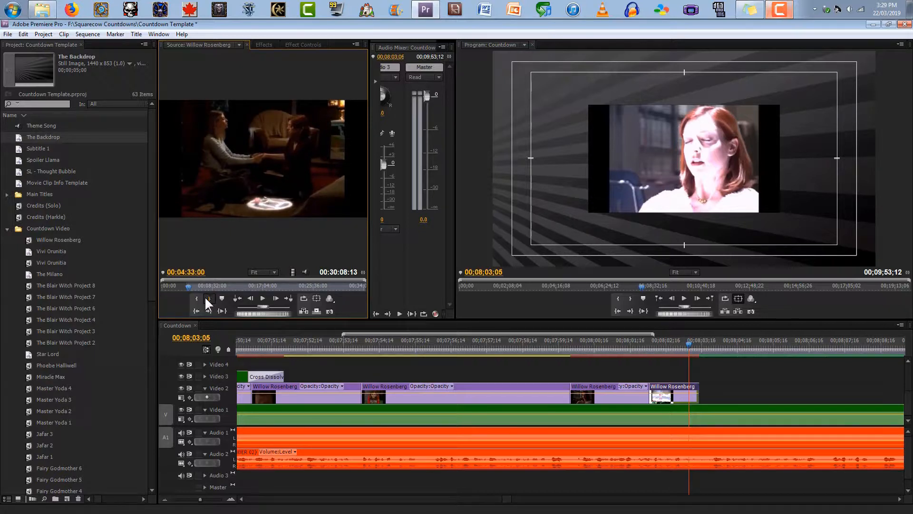
left_click(207, 298)
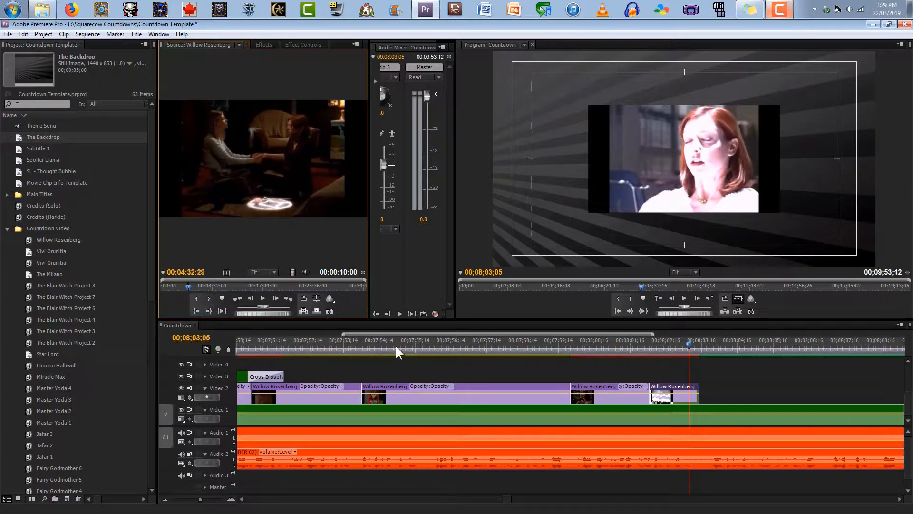
Place the marked source clip, video only, on Video 3 starting at about 00:07:59:24 and play it against the narration.
left_click_drag(587, 349, 690, 328)
left_click_drag(292, 272, 574, 377)
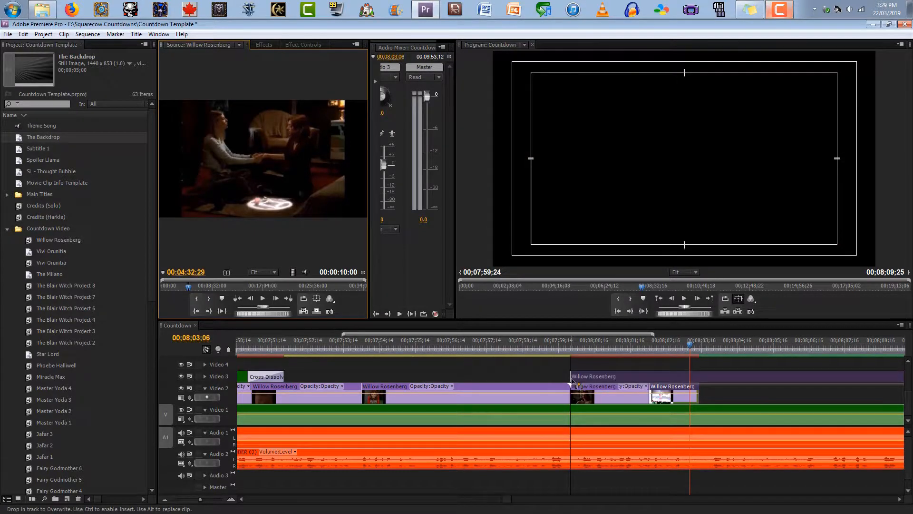
left_click(165, 499)
left_click_drag(583, 345, 571, 344)
key("space")
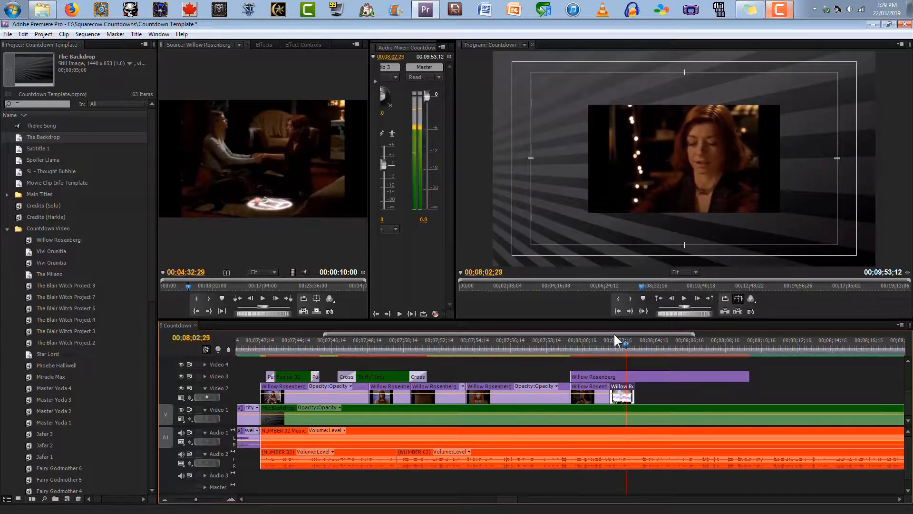
Shift the Video 3 clip slightly earlier, ahead of the last two Video 2 clips, and play back its timing.
left_click_drag(598, 376, 589, 383)
left_click(566, 350)
key("space")
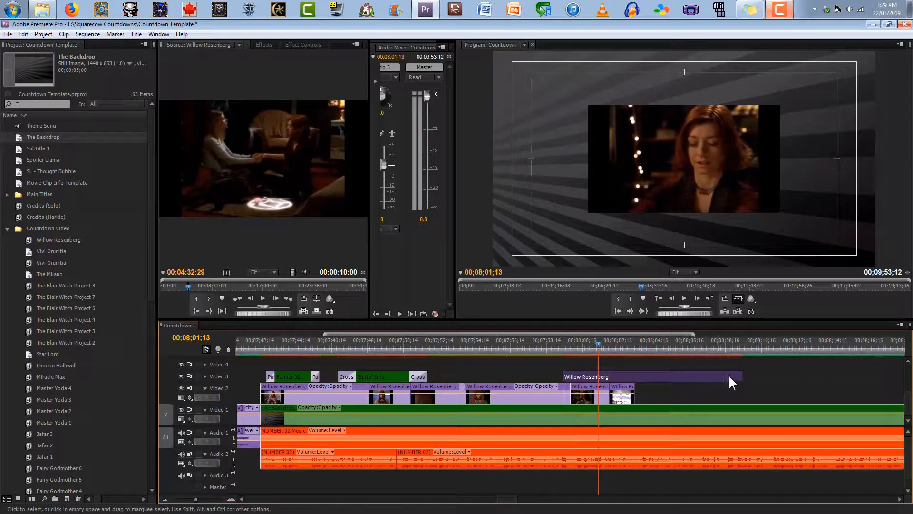
Trim both ends of the Video 3 clip to span the last two Video 2 clips, drop it over them on Video 2, and play it.
left_click_drag(742, 376, 635, 394)
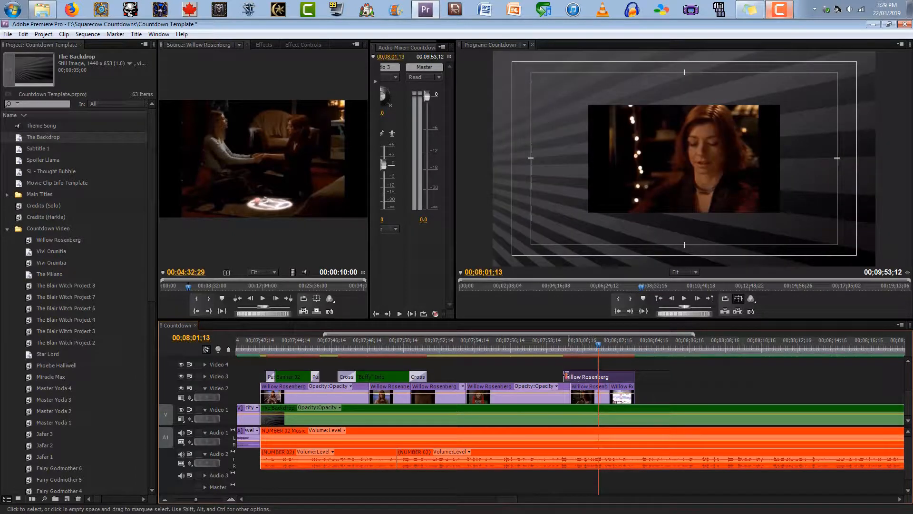
left_click_drag(563, 375, 579, 386)
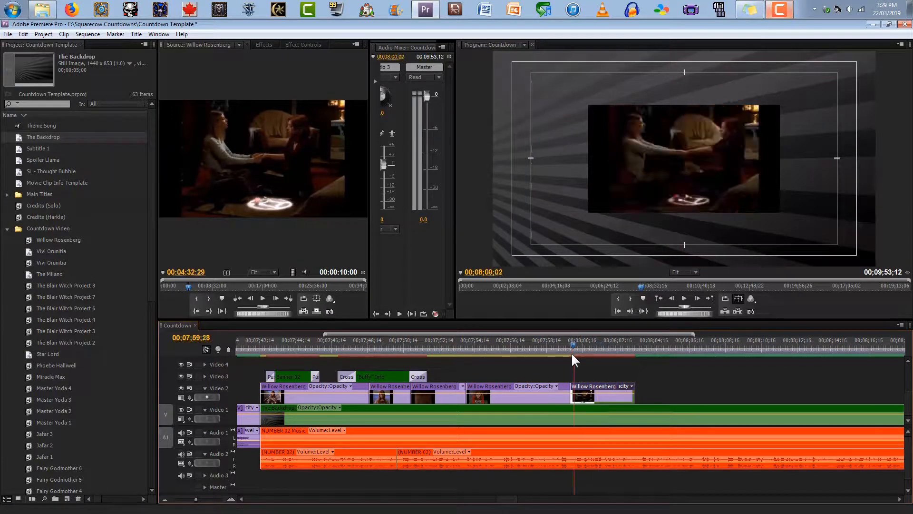
left_click(568, 353)
key("space")
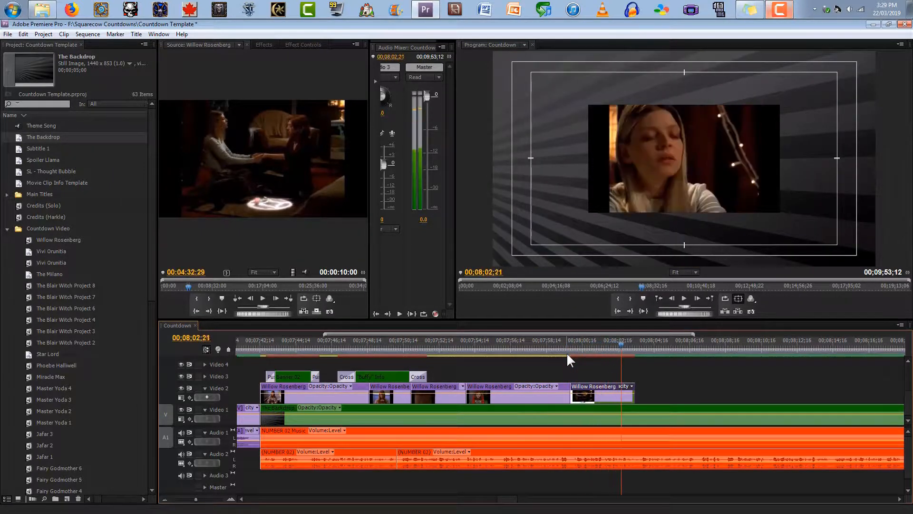
Scale the new hand-holding clip on Video 2 to the frame size and review the sequence up to its end.
left_click(609, 352)
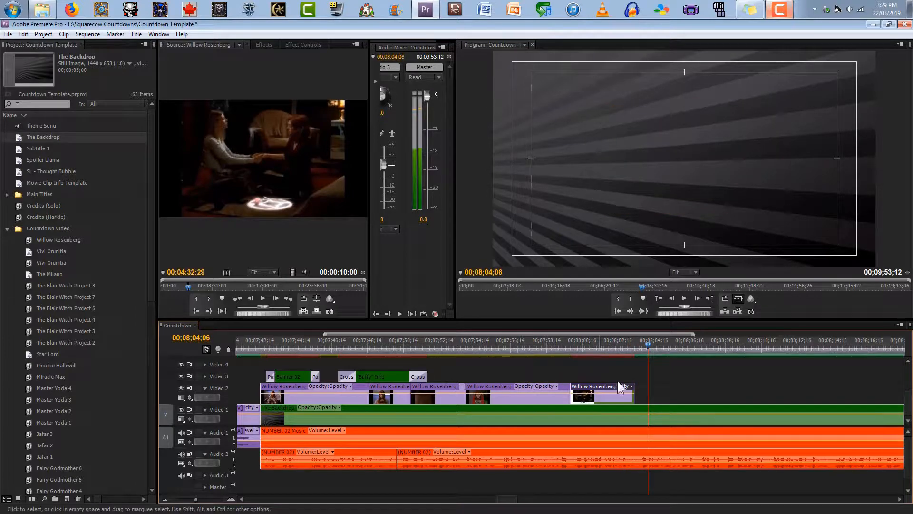
right_click(608, 397)
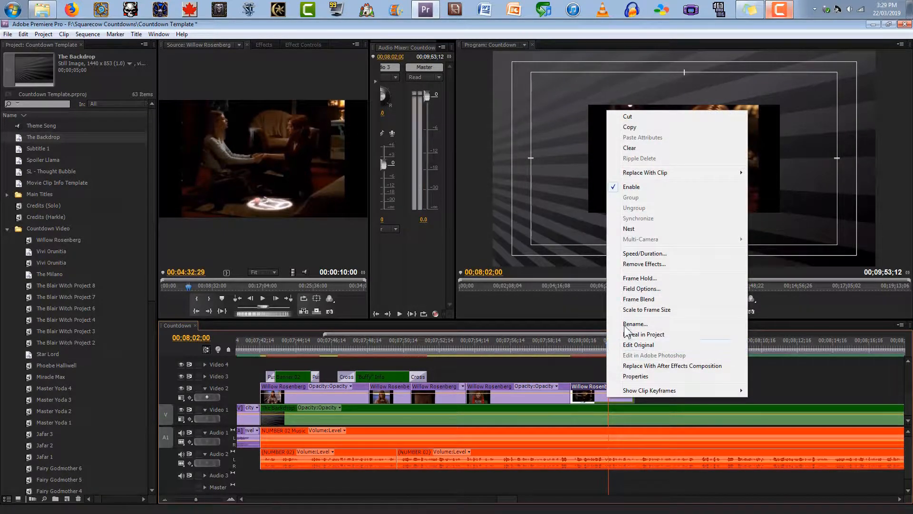
left_click(633, 312)
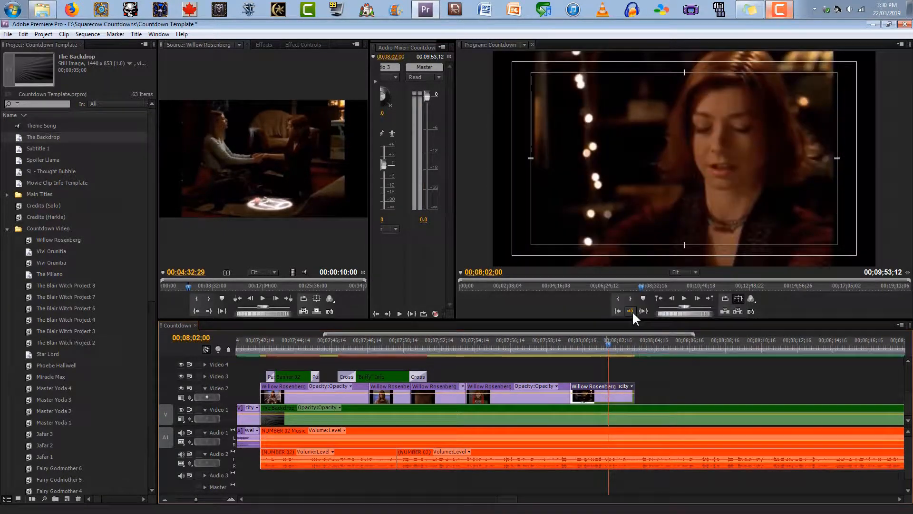
left_click(395, 346)
left_click_drag(395, 342, 635, 317)
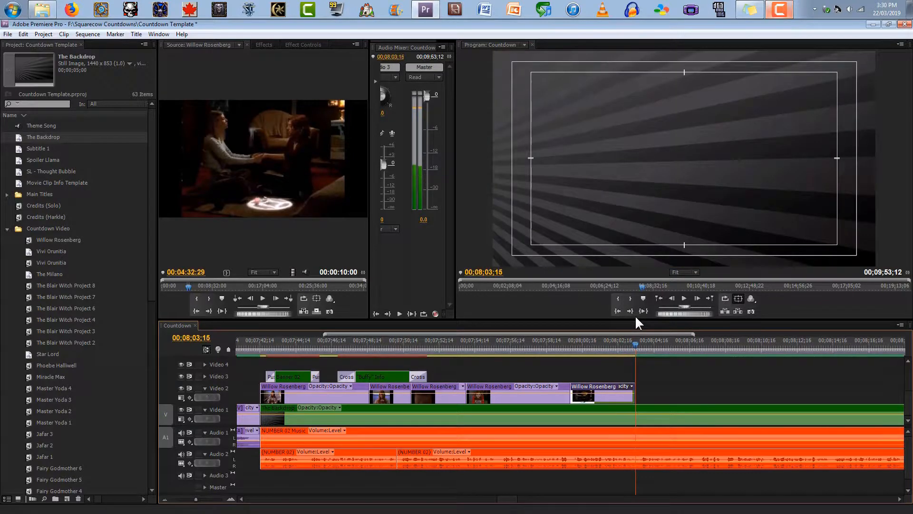
Save the project and extend the end of the last Video 2 clip to 00:08:03:17.
key("ctrl+s")
key("Right")
key("Right")
left_click_drag(634, 389, 638, 389)
Find the overhead scene with the glowing centre in the Willow Rosenberg source and set the In point at about 00:05:49.
left_click(263, 297)
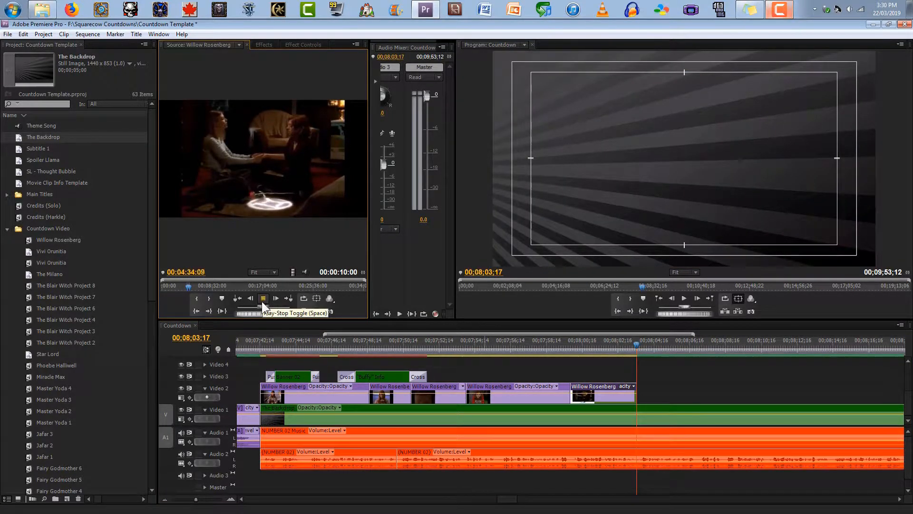
left_click_drag(262, 306, 298, 312)
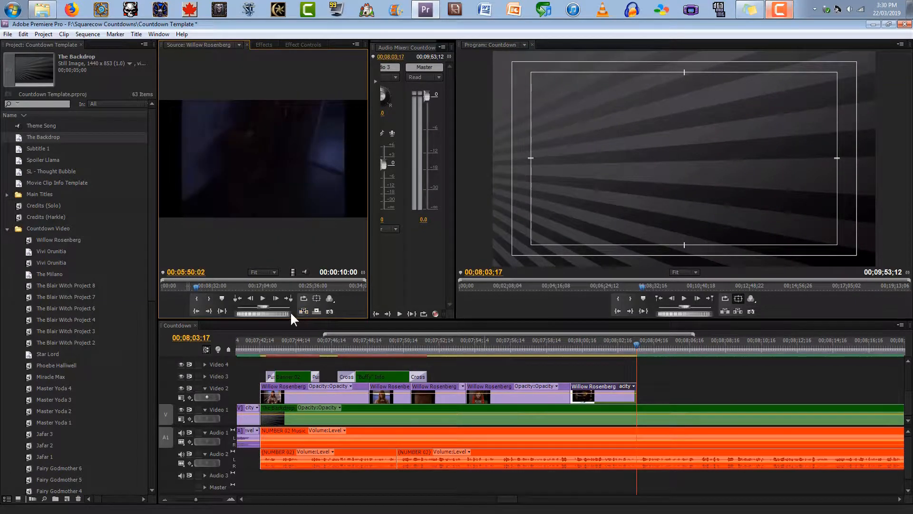
key("Left")
key("Left")
key("Left")
key("Left")
key("Left")
key("Left")
key("Left")
key("Left")
key("Left")
key("Left")
key("Left")
key("Left")
key("Left")
key("Left")
key("Left")
key("Left")
key("Left")
key("Left")
key("Left")
key("Left")
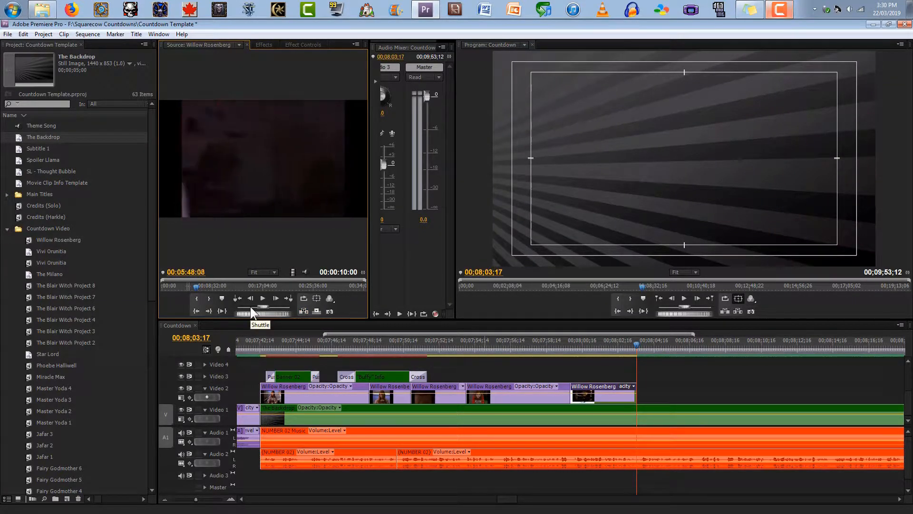
key("Right")
key("Right")
key("Right")
key("Right")
key("Right")
key("Right")
key("Right")
key("Right")
key("Right")
key("Right")
key("Right")
key("Right")
key("Right")
key("Right")
key("Right")
key("Right")
key("Right")
key("Right")
key("Right")
key("Right")
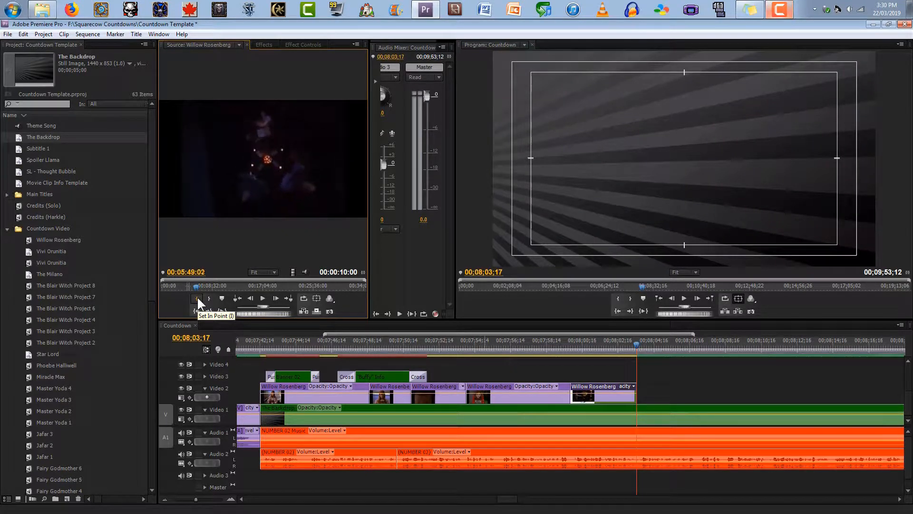
left_click(198, 298)
Play the source through the floating scene and set the Out point at 00:05:54:29.
key("Right")
key("Right")
key("Right")
key("Right")
key("Right")
key("Right")
key("Right")
key("Right")
key("Right")
key("Right")
key("Right")
key("Right")
key("Right")
key("Right")
key("Right")
key("Right")
key("Right")
key("Right")
key("Right")
key("Right")
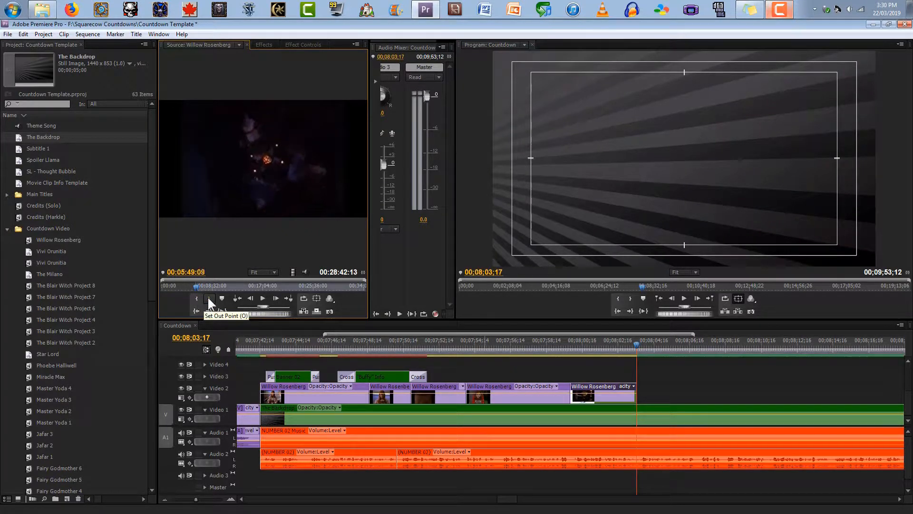
key("space")
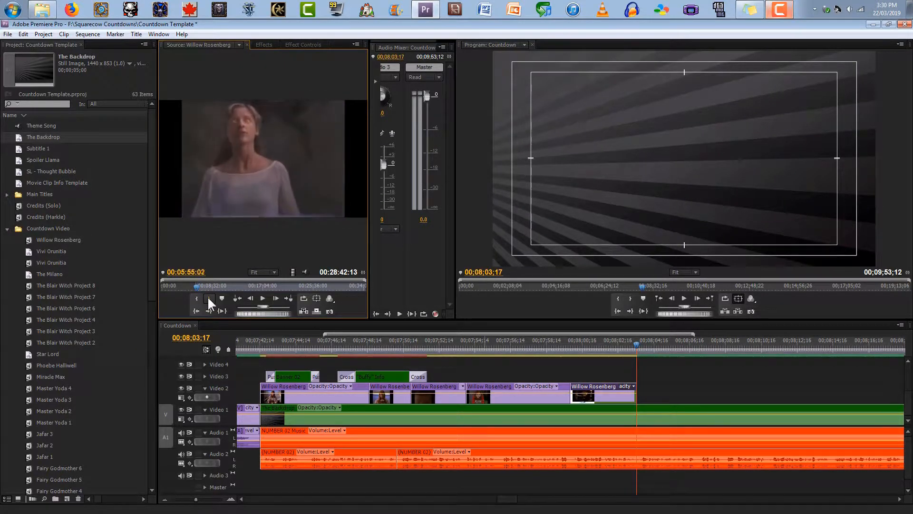
left_click(208, 298)
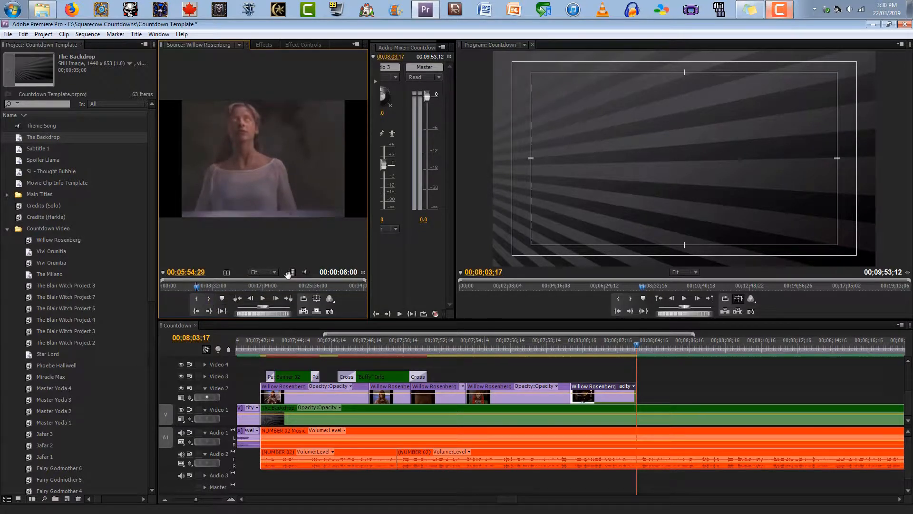
Place the video-only excerpt on Video 2 at 00:08:03:17 and trim its dark opening, keeping it against the previous clip.
left_click_drag(293, 272, 659, 390)
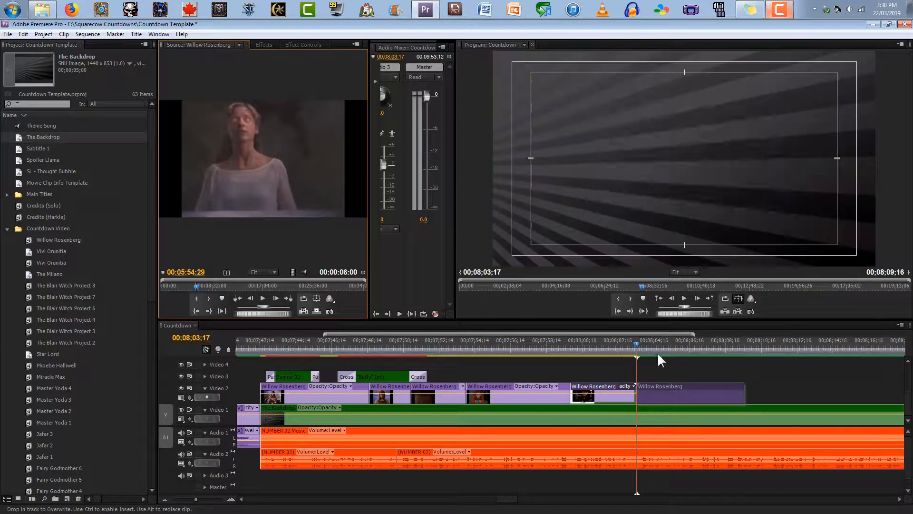
key("space")
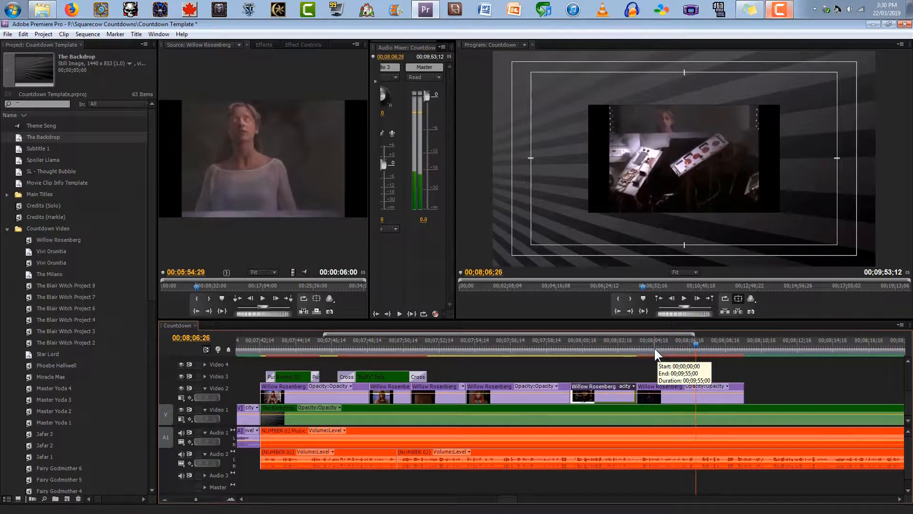
left_click_drag(640, 350, 650, 350)
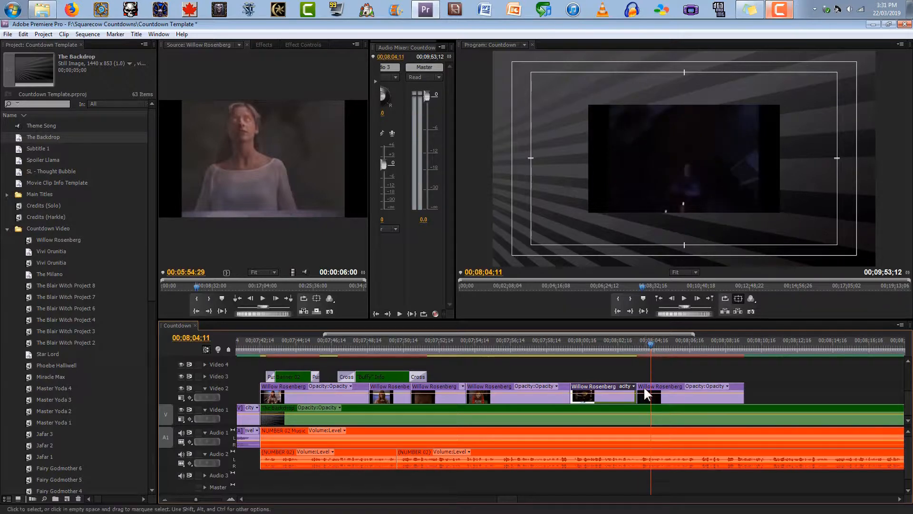
left_click_drag(641, 386, 644, 333)
key("space")
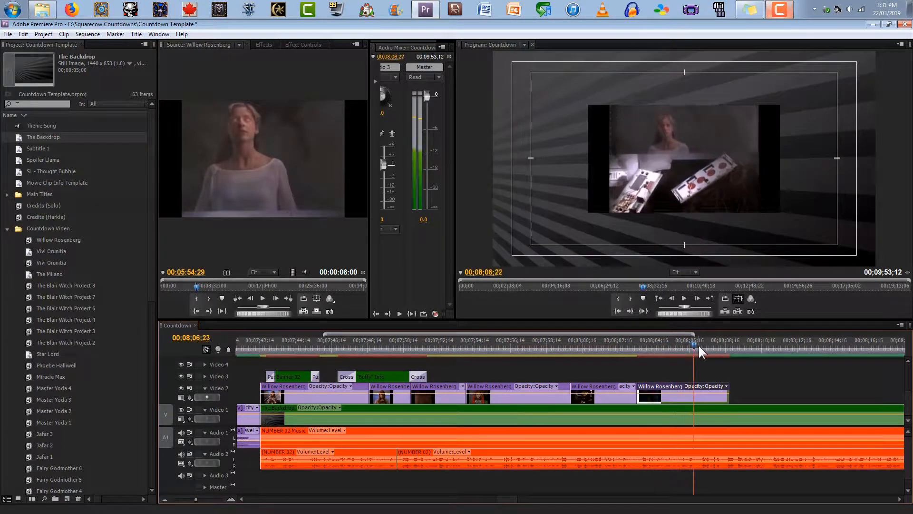
Trim the new Video 2 clip's end to 00:08:06:29, scale it to the frame size, and play the narration on to 00:08:08:14.
left_click_drag(728, 399, 696, 403)
right_click(657, 388)
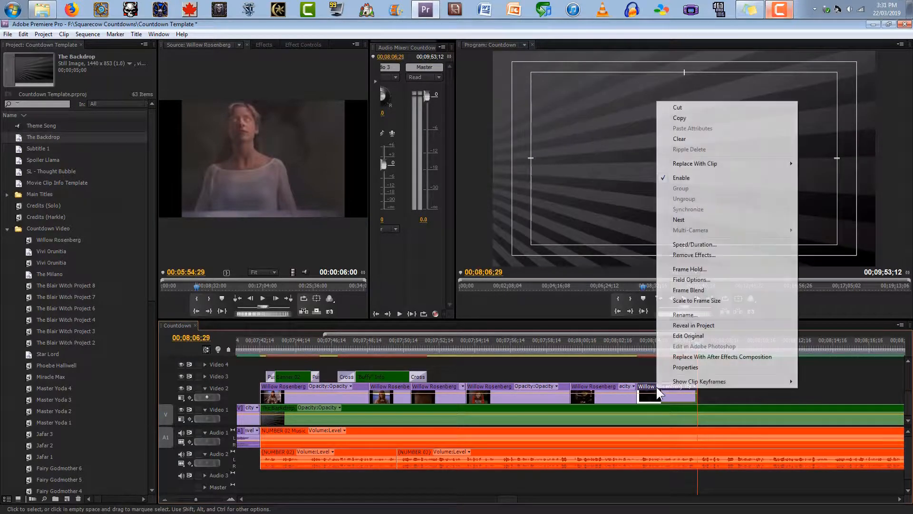
left_click(681, 300)
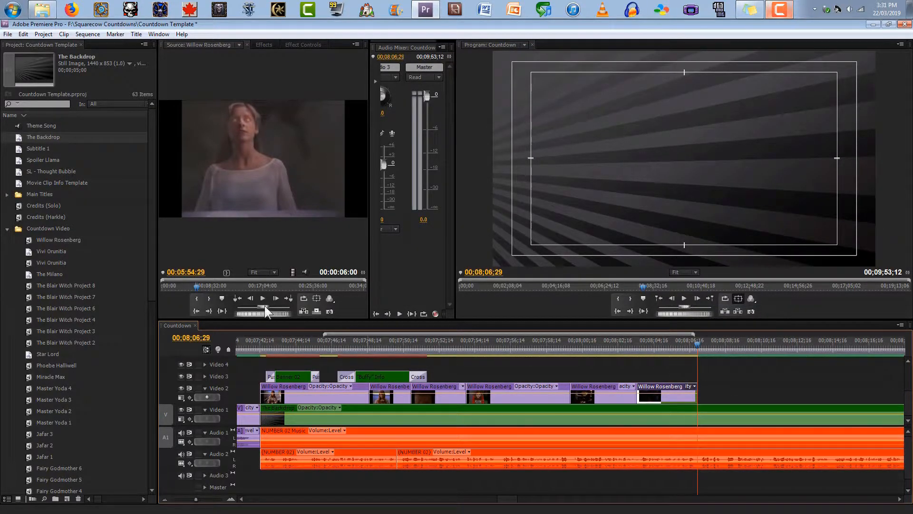
left_click(688, 300)
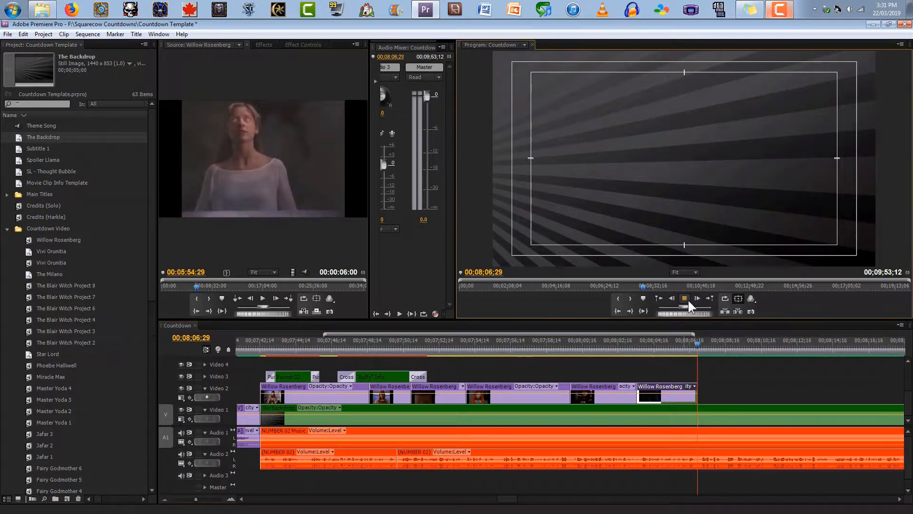
left_click(688, 298)
Find the fiery red magic scene further into the Willow Rosenberg source and set the In point at about 00:12:24.
left_click_drag(196, 287, 229, 286)
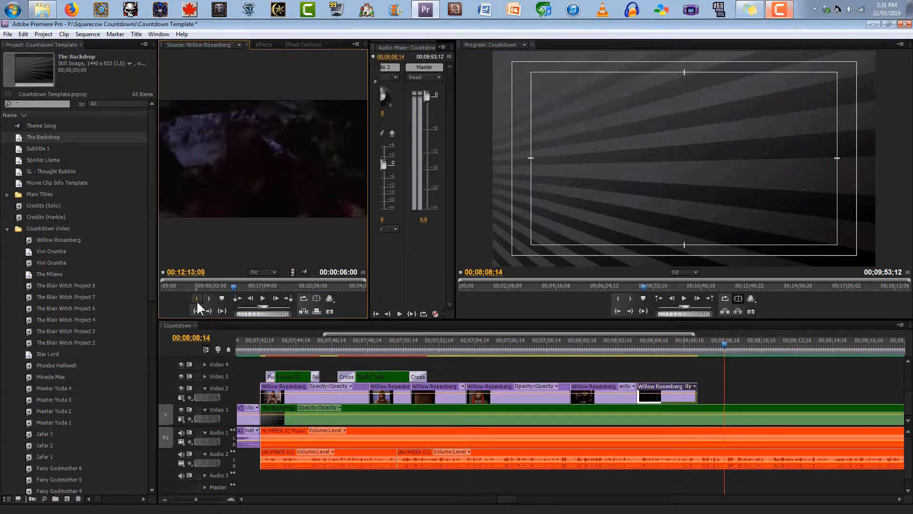
left_click(262, 300)
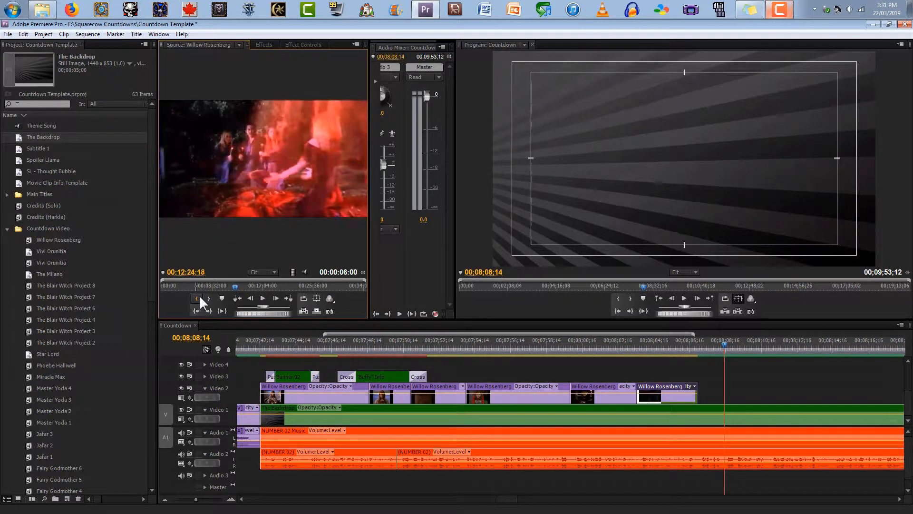
left_click(197, 298)
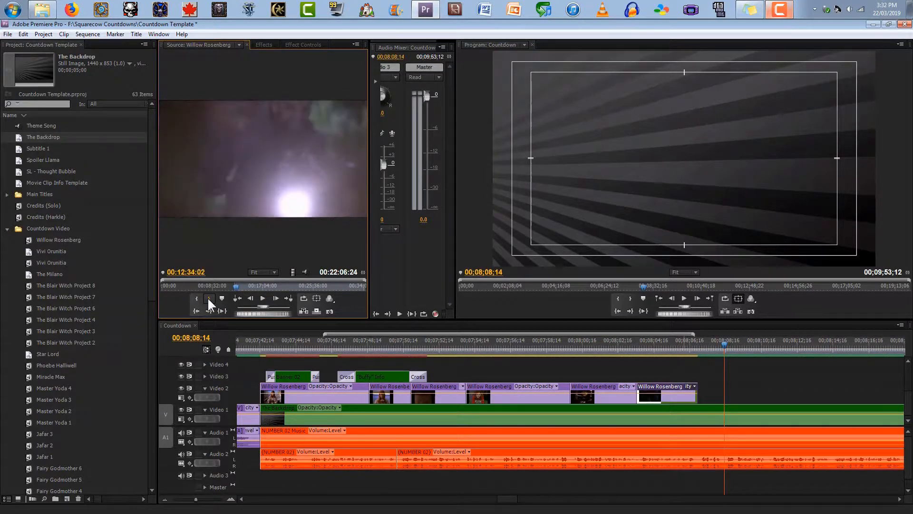
Step back from the white flash in the source and set the Out point at 00:12:33:00.
key("Left")
key("Left")
key("Left")
key("Left")
key("Left")
key("Left")
key("Left")
key("Left")
key("Left")
key("Left")
key("Left")
key("Left")
key("Left")
key("Left")
key("Left")
key("Left")
key("Left")
key("Left")
key("Left")
key("Left")
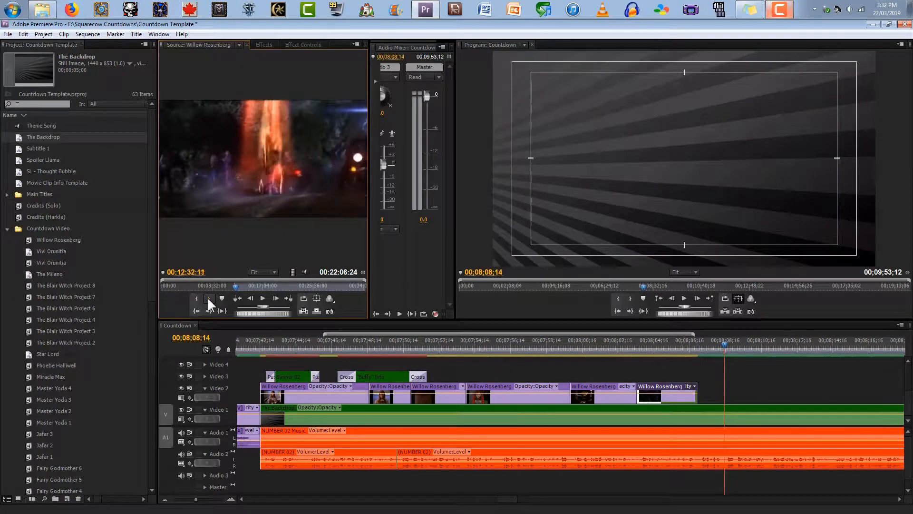
key("Right")
key("Right")
key("Right")
key("Right")
key("Right")
key("Right")
key("Right")
key("Right")
key("Right")
key("Right")
key("Right")
key("Right")
key("Right")
key("Right")
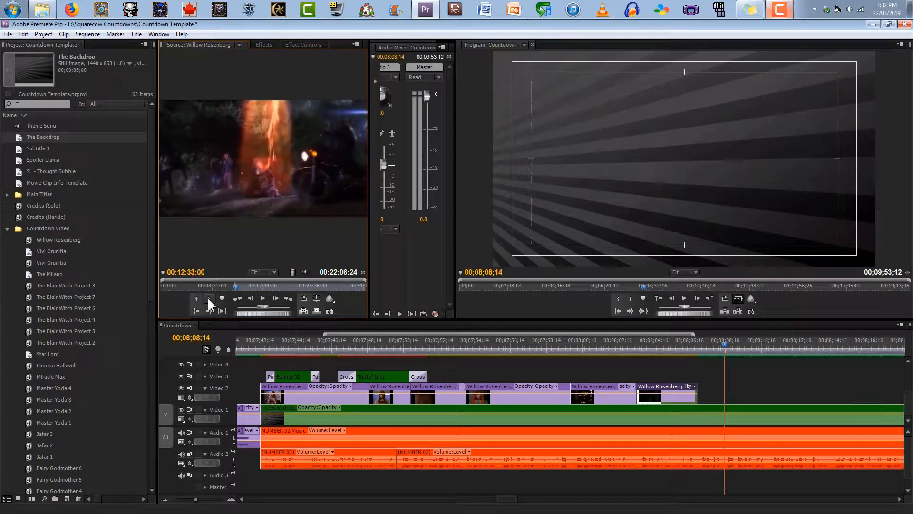
left_click(208, 297)
key("Right")
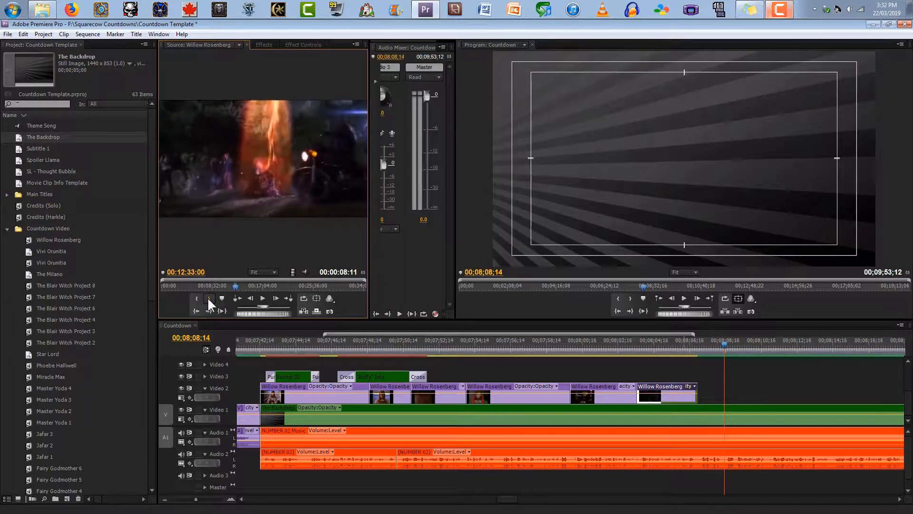
Place the video-only fire excerpt on Video 2 at 00:08:06:29 and play it against the narration.
left_click_drag(293, 271, 699, 382)
left_click_drag(704, 351, 698, 351)
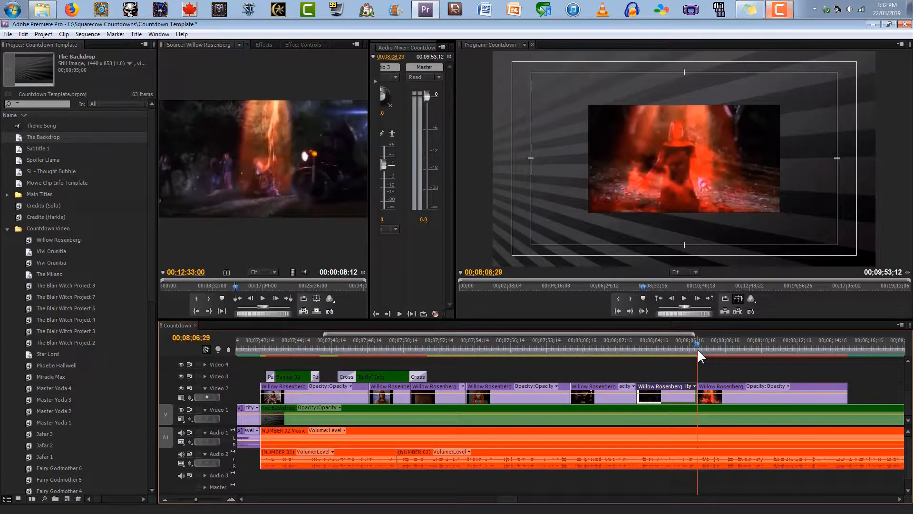
key("space")
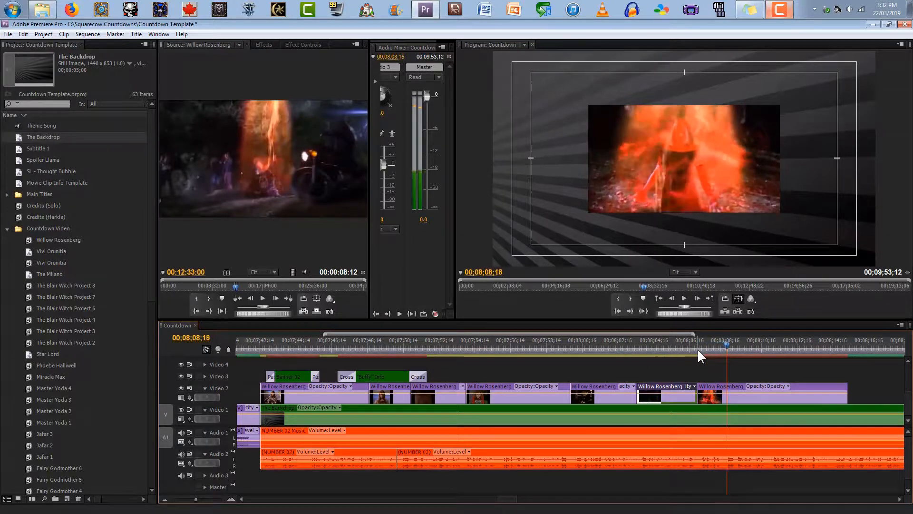
Trim the end of the fire clip on Video 2 to 00:08:08:14 and scale it to the frame size.
key("Left")
key("Left")
key("Left")
key("Left")
key("Left")
key("Left")
key("Left")
key("Left")
key("Left")
key("Left")
key("Left")
key("Left")
key("Left")
key("Left")
key("Left")
key("Left")
key("Left")
key("Left")
key("Left")
key("Left")
key("Right")
key("Right")
left_click_drag(847, 395, 724, 415)
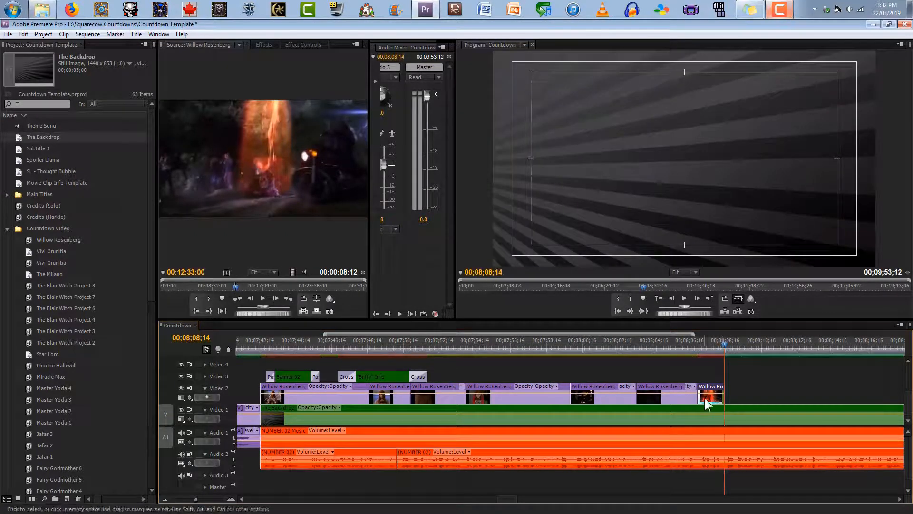
right_click(704, 395)
left_click(735, 313)
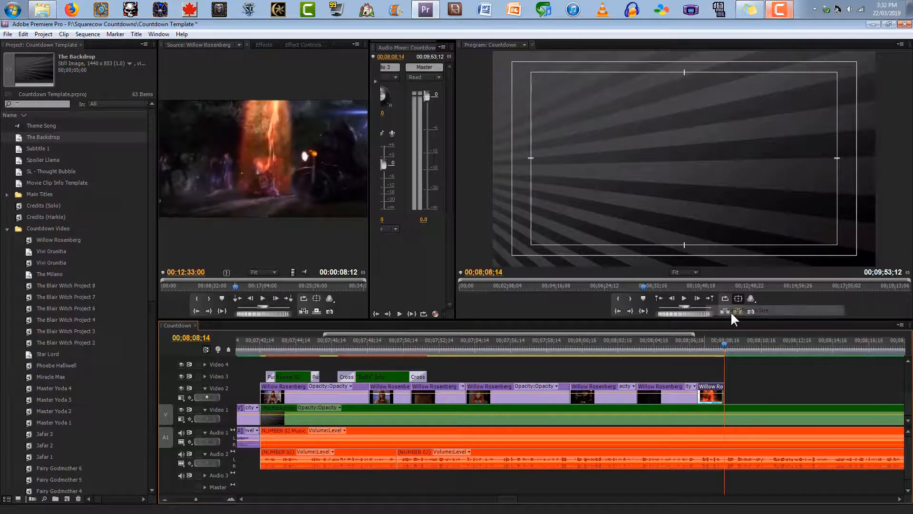
Advance the Willow Rosenberg source to the scene of text crawling over her skin and set the In point near 00:17:23.
left_click(262, 297)
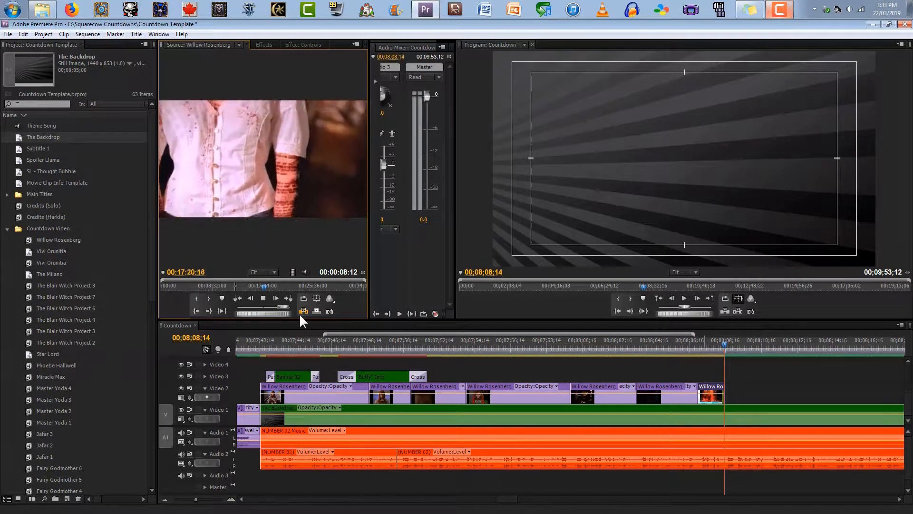
left_click_drag(284, 307, 265, 308)
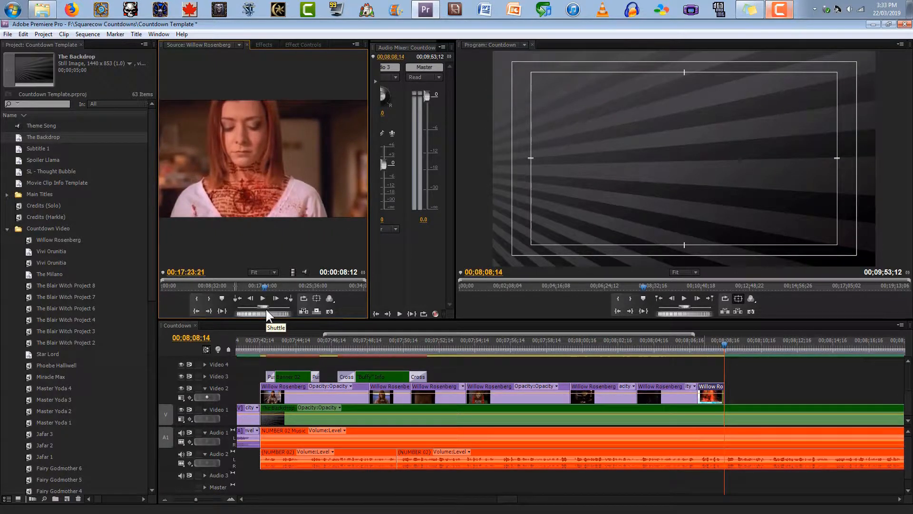
left_click(197, 297)
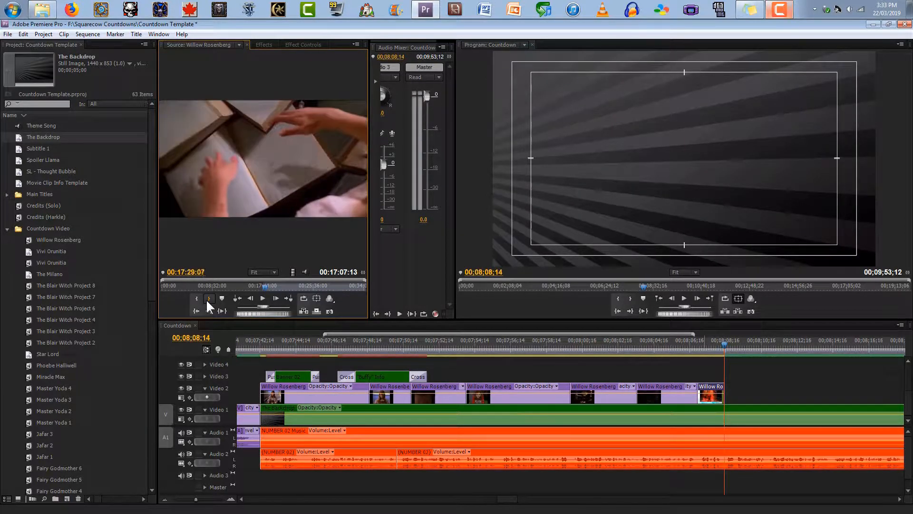
Step back in the Willow Rosenberg source to her front-facing close-up and set the Out point at 00:17:28:17.
key("Left")
key("Left")
key("Left")
key("Left")
key("Left")
key("Left")
key("Left")
key("Left")
key("Left")
key("Left")
key("Left")
key("Left")
key("Left")
key("Left")
key("Left")
key("Left")
key("Left")
key("Left")
key("Left")
key("Left")
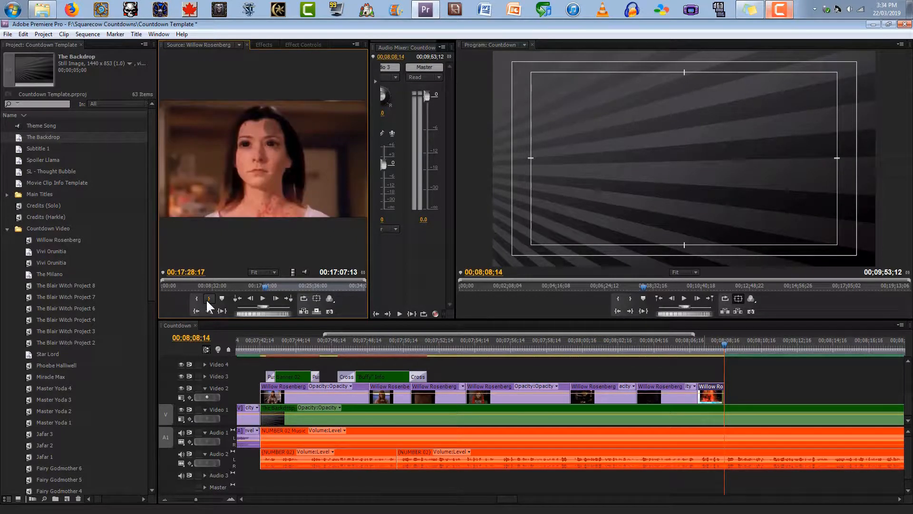
left_click(207, 298)
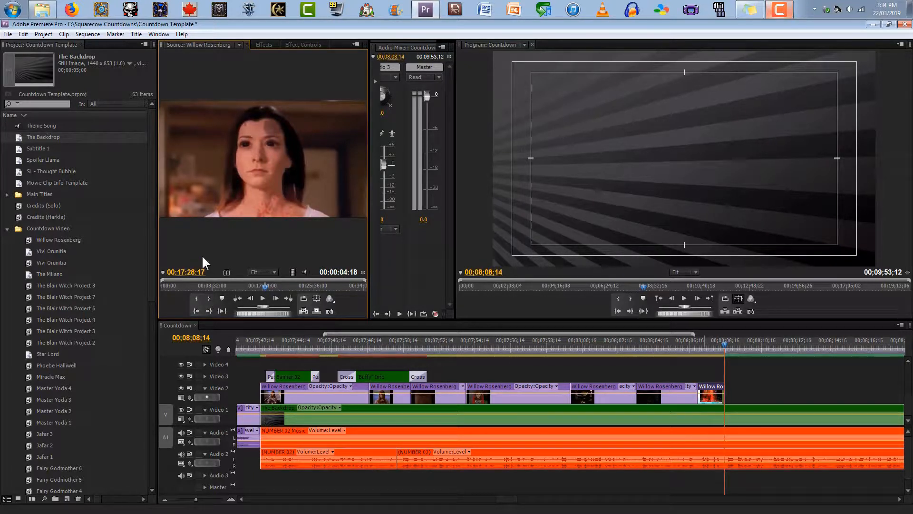
Extend the source excerpt to the hands over the open book by setting the Out point at 00:17:28:29.
key("Right")
key("Right")
key("Right")
key("Right")
key("Right")
key("Right")
key("Right")
key("Right")
key("Right")
key("Right")
key("Right")
key("Right")
key("Right")
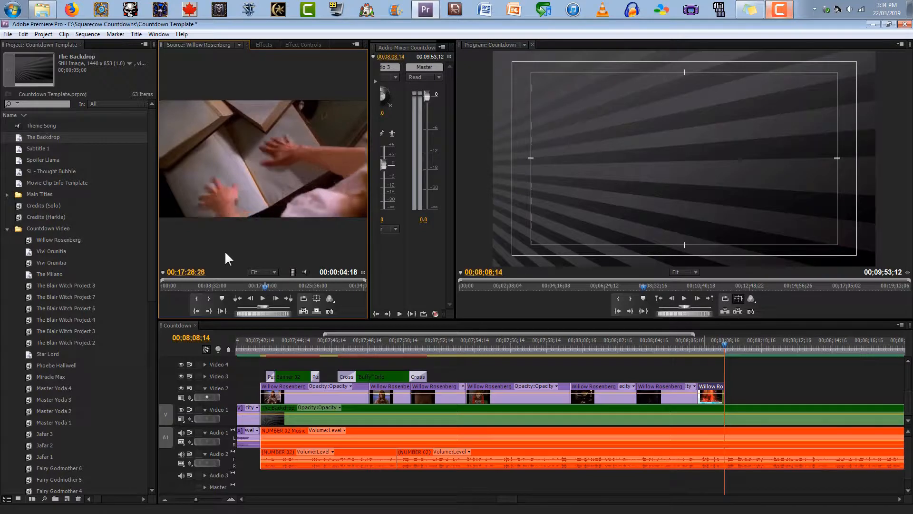
key("Left")
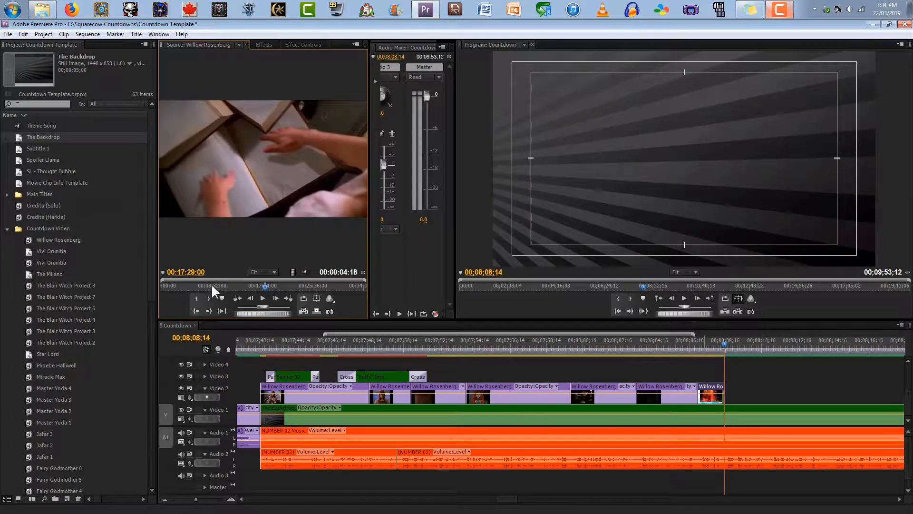
key("Left")
left_click(210, 298)
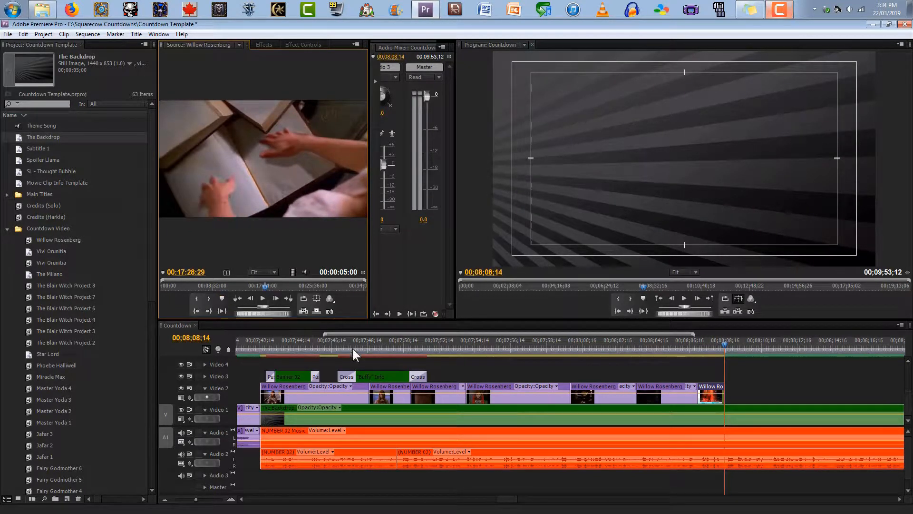
Play the narration past the fire clip and place the video-only excerpt on Video 2 at 00:08:11:20.
left_click(895, 500)
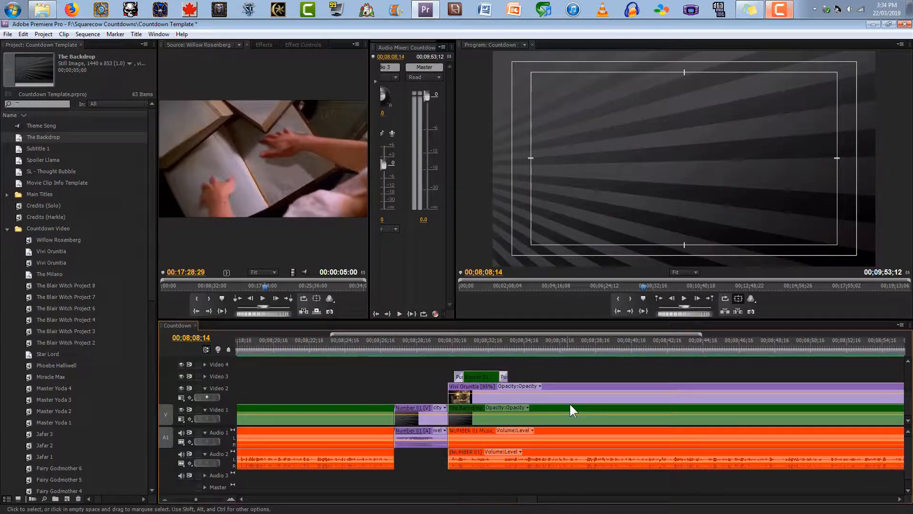
left_click_drag(529, 498, 518, 498)
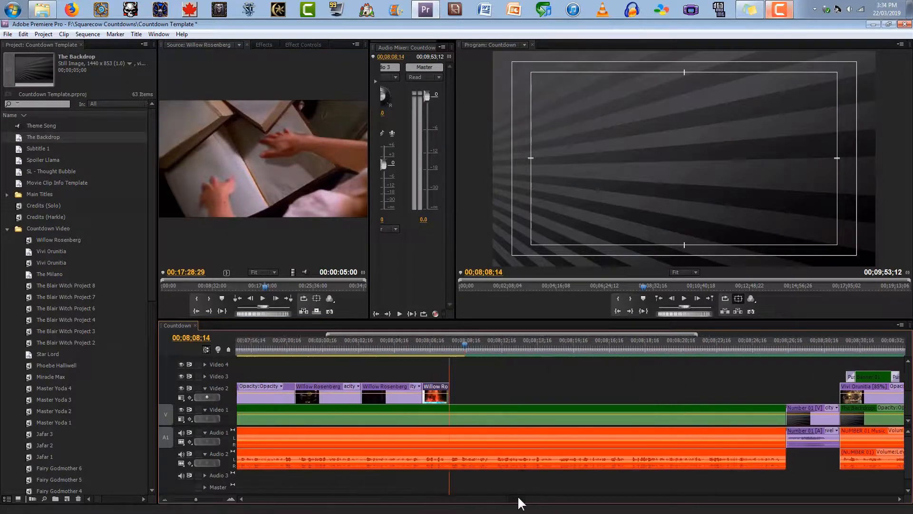
key("space")
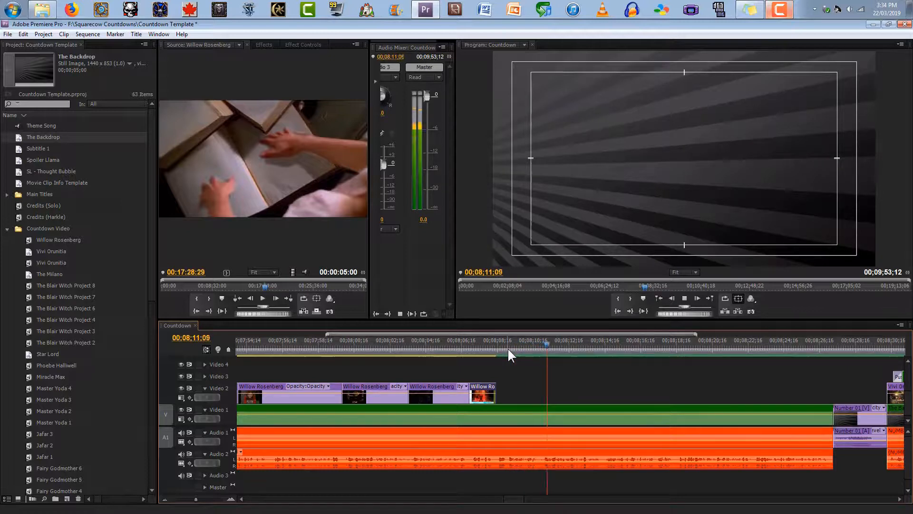
key("space")
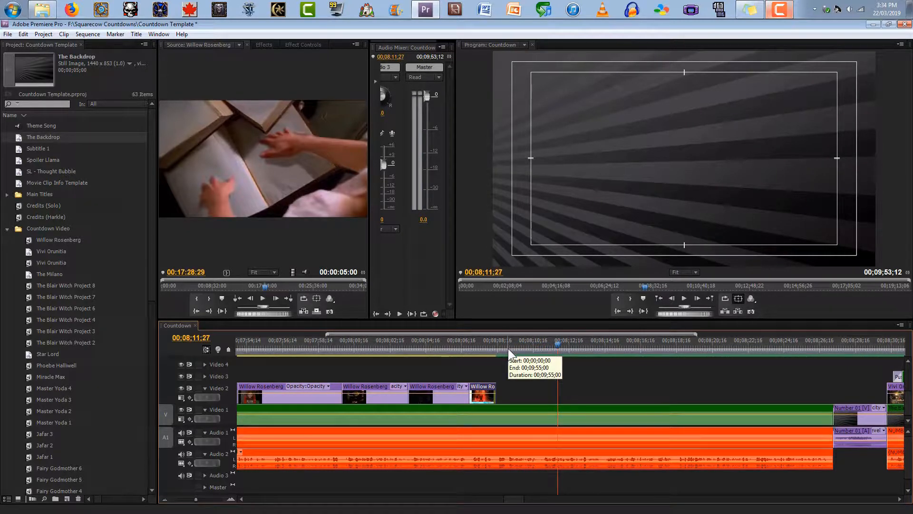
key("Left")
key("Left")
key("Left")
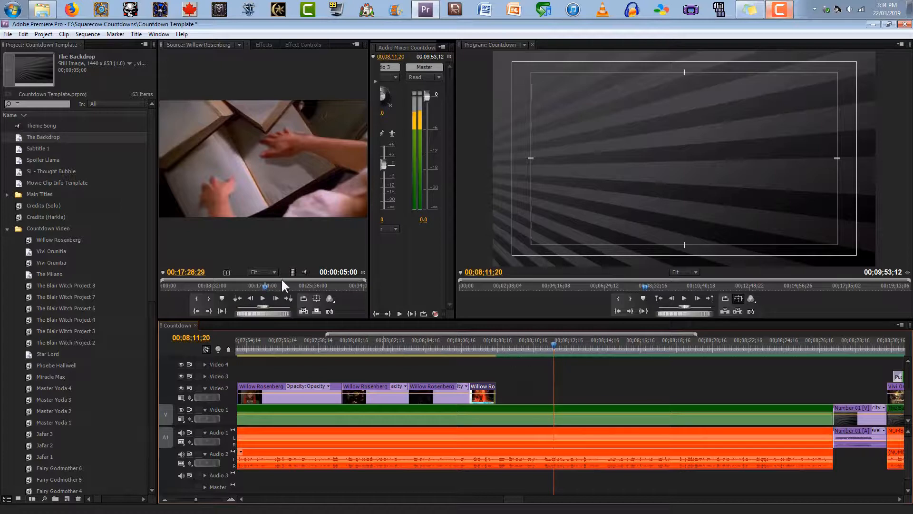
left_click_drag(293, 272, 557, 388)
key("space")
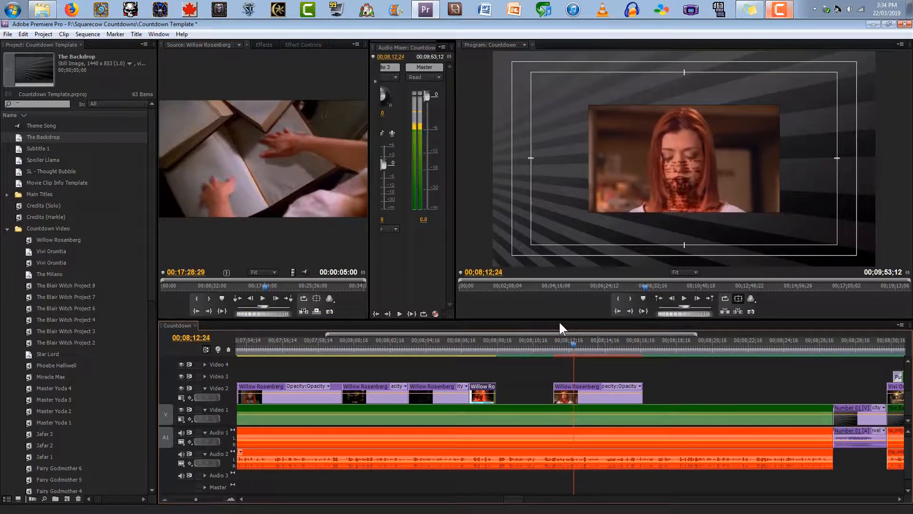
Shift the new Video 2 excerpt to start at 00:08:11:00 and trim its end to 00:08:14:12 to match the narration.
left_click(542, 346)
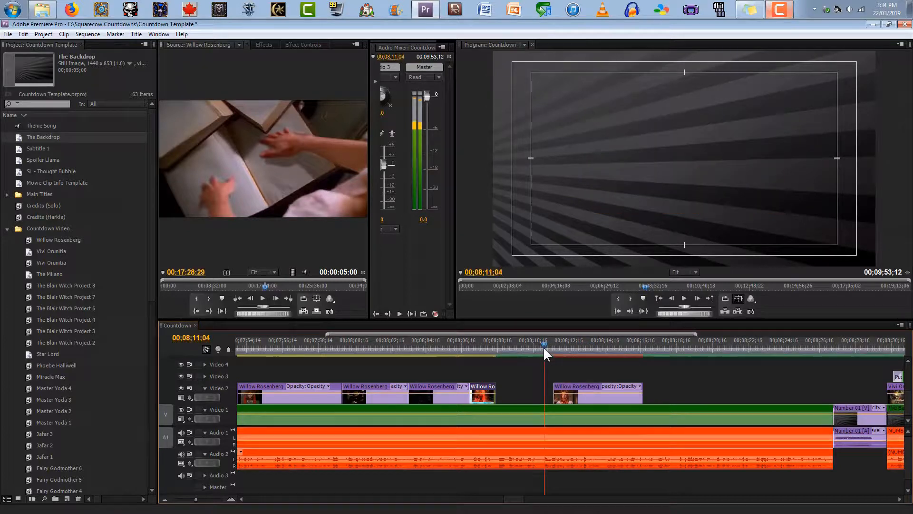
left_click(541, 346)
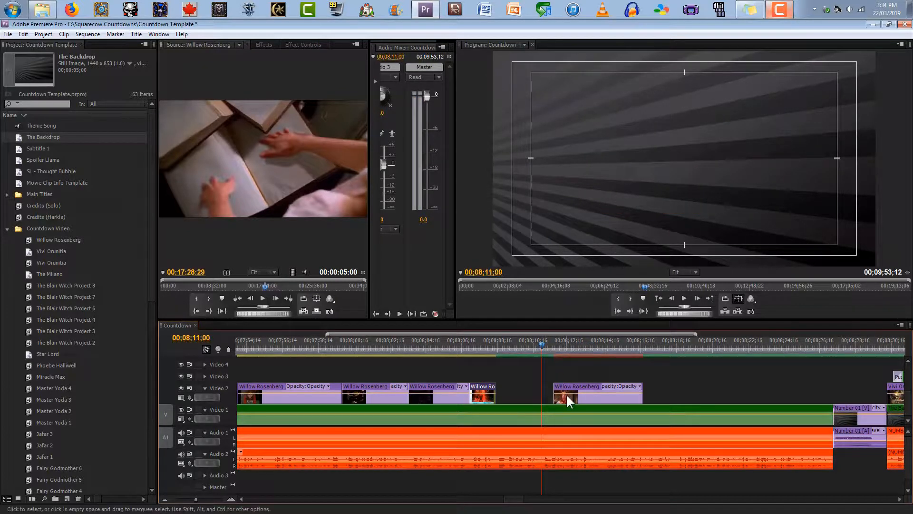
left_click_drag(566, 395, 554, 395)
key("space")
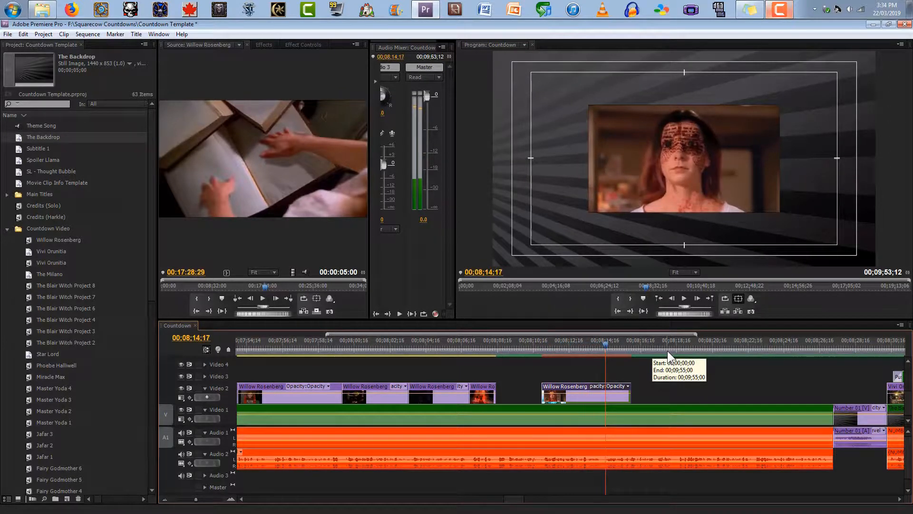
left_click_drag(628, 396, 610, 402)
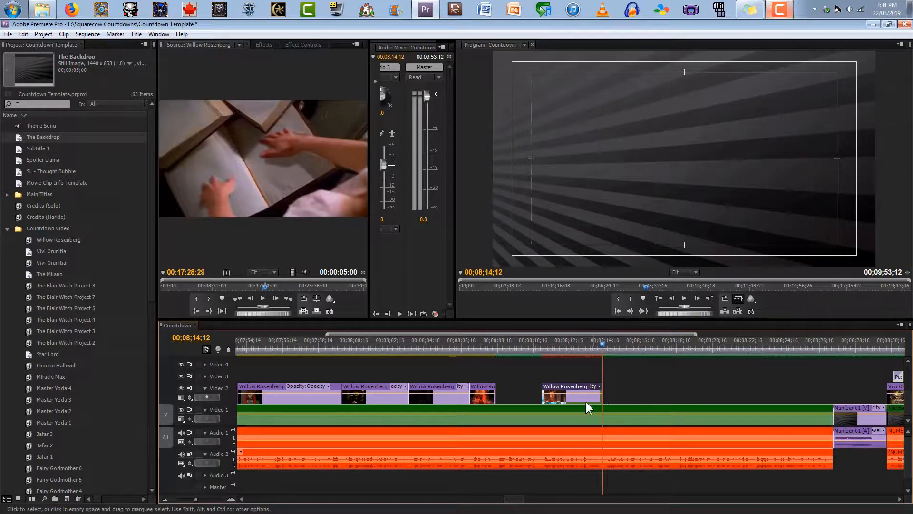
Play the source on to the night forest scene and review the footage between about 00:20:40 and 00:20:47 for a usable excerpt.
left_click(263, 299)
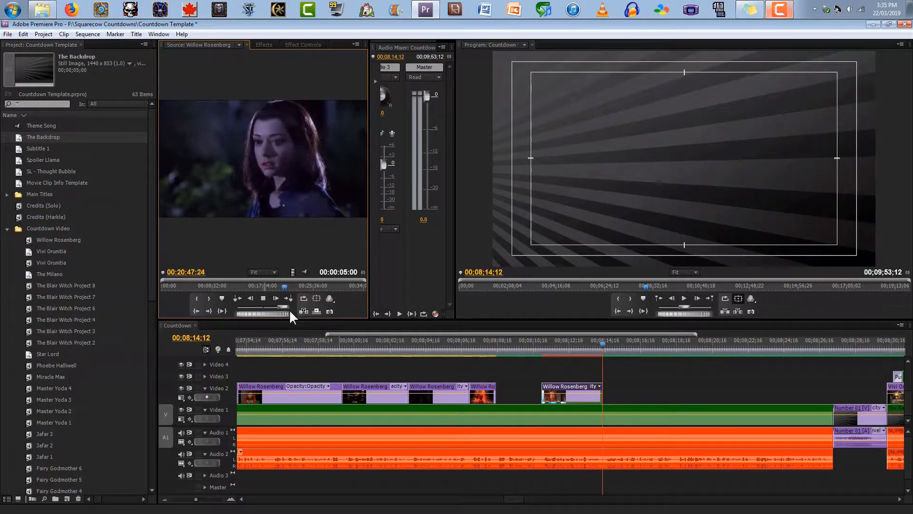
key("j")
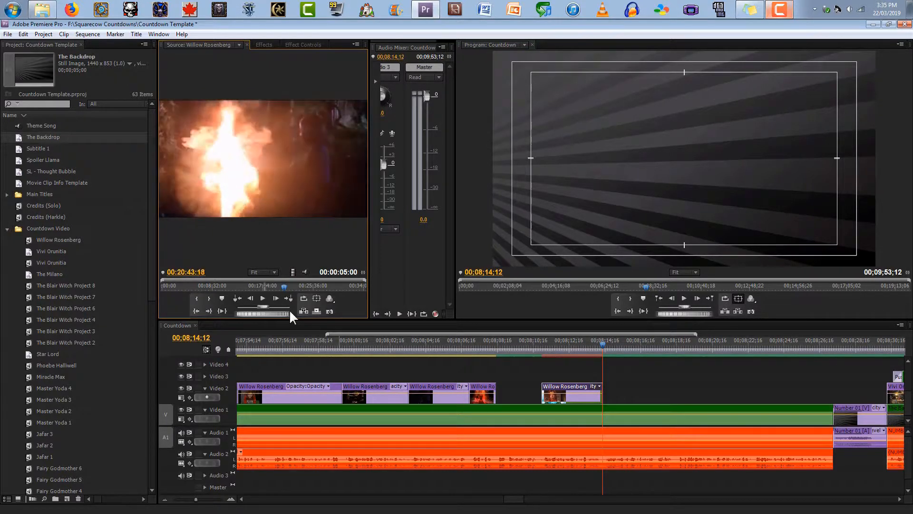
key("Left")
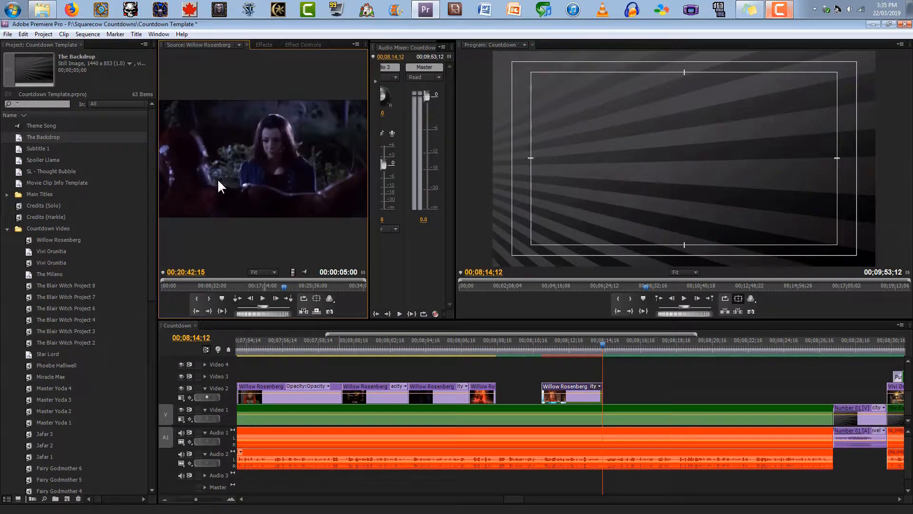
key("Right")
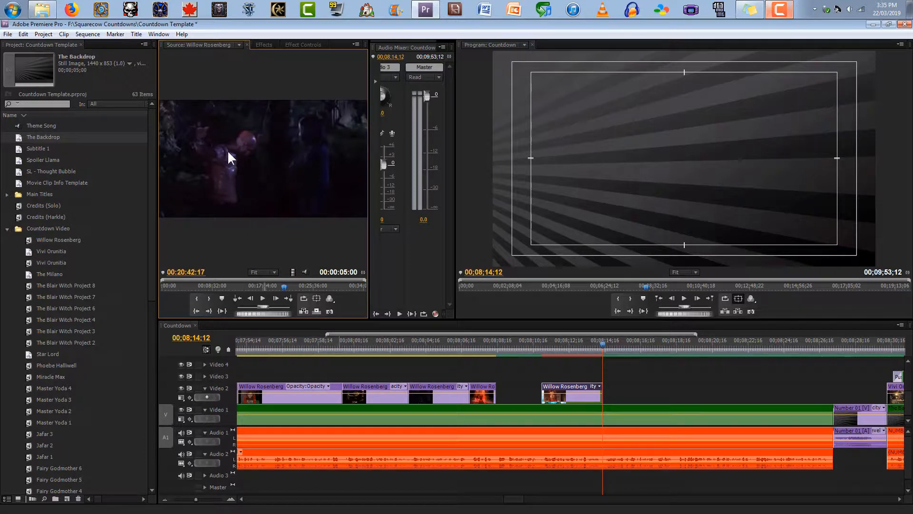
key("space")
key("space")
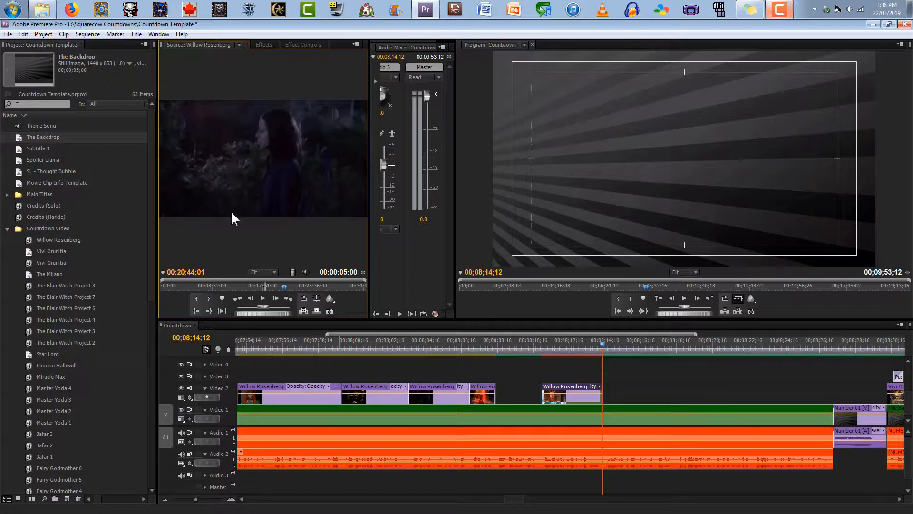
left_click(264, 300)
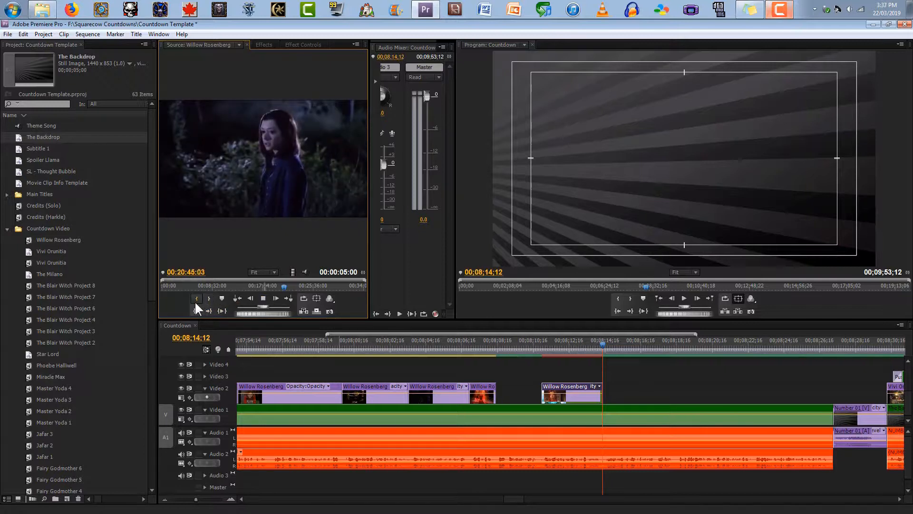
key("space")
key("j")
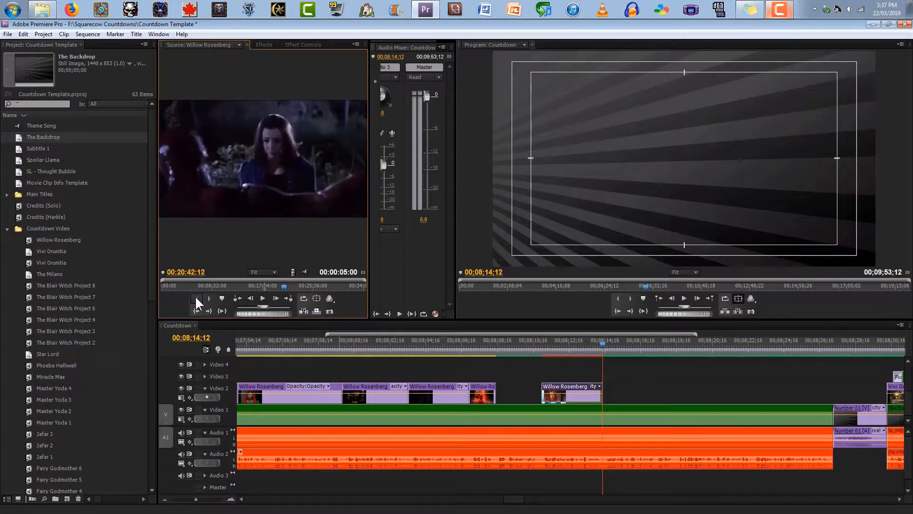
key("ctrl+s")
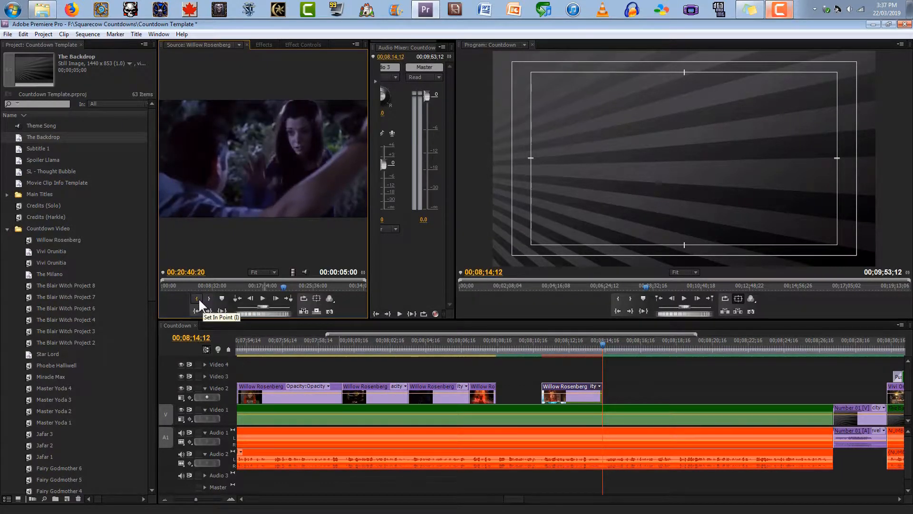
Fast-forward the source past the police car footage to the indoor confrontation near 00:25:01:19.
left_click(264, 297)
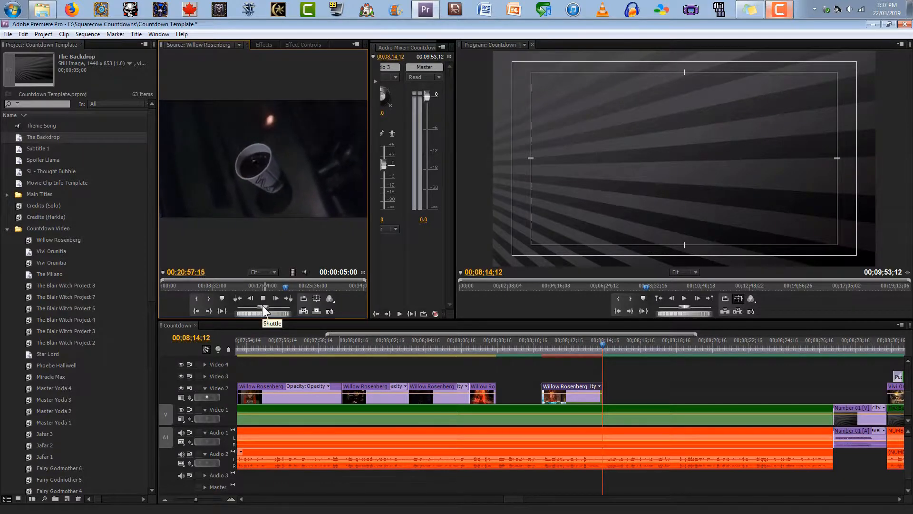
left_click_drag(266, 307, 300, 312)
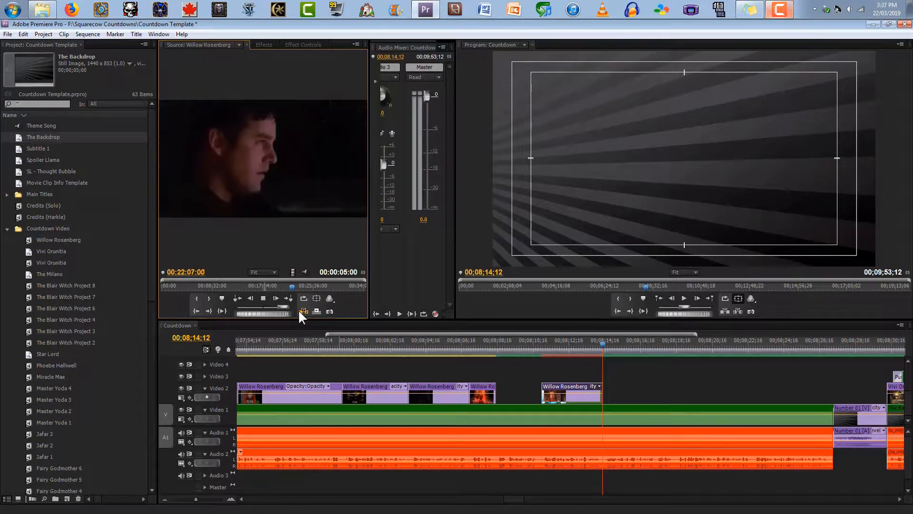
left_click_drag(300, 312, 299, 312)
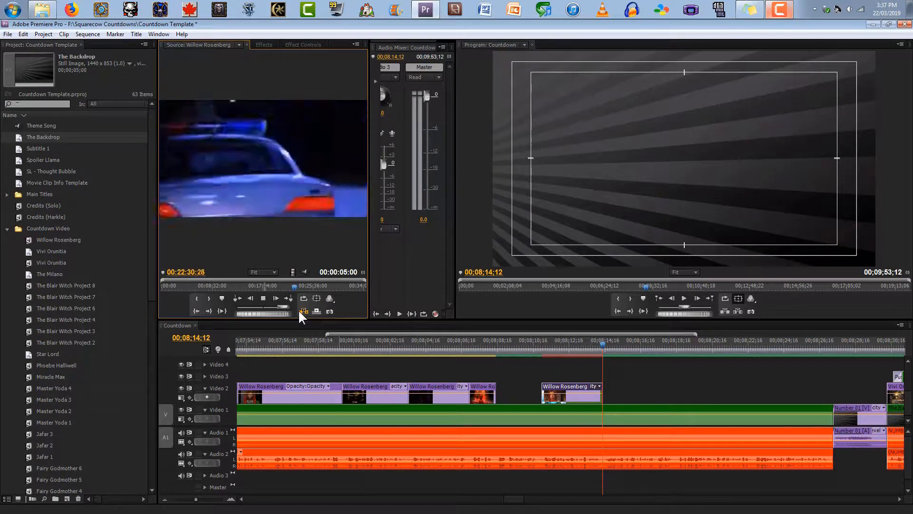
left_click_drag(299, 313, 299, 317)
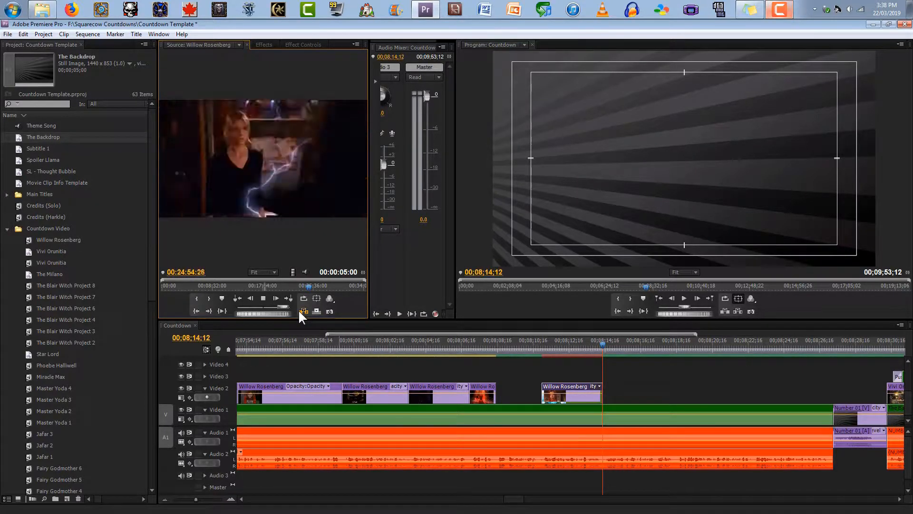
left_click(265, 298)
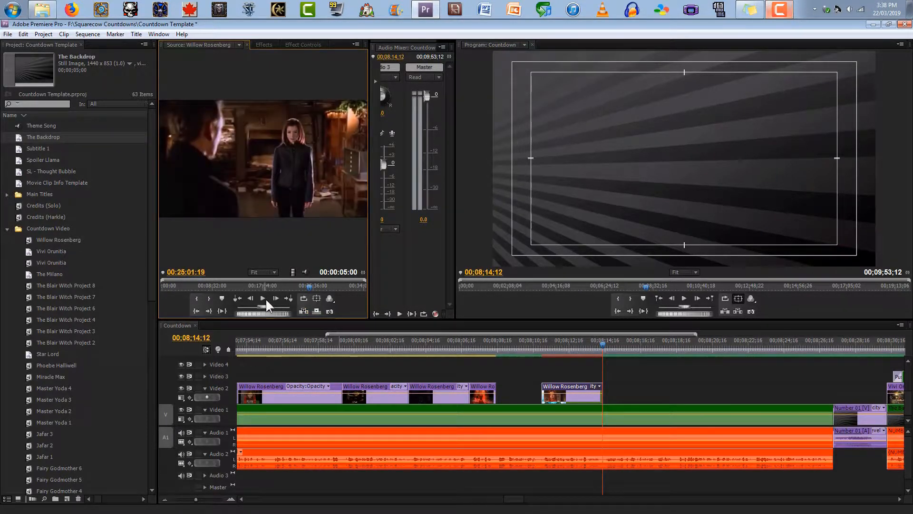
Step the source back to 00:24:56:05 and replay the indoor confrontation to examine it.
key("Left")
key("Left")
key("Left")
key("Left")
key("Left")
key("Left")
key("Left")
key("Left")
key("Left")
key("Left")
key("Left")
key("Left")
key("Left")
key("Left")
key("Left")
key("Left")
key("Left")
key("Left")
key("Left")
key("Left")
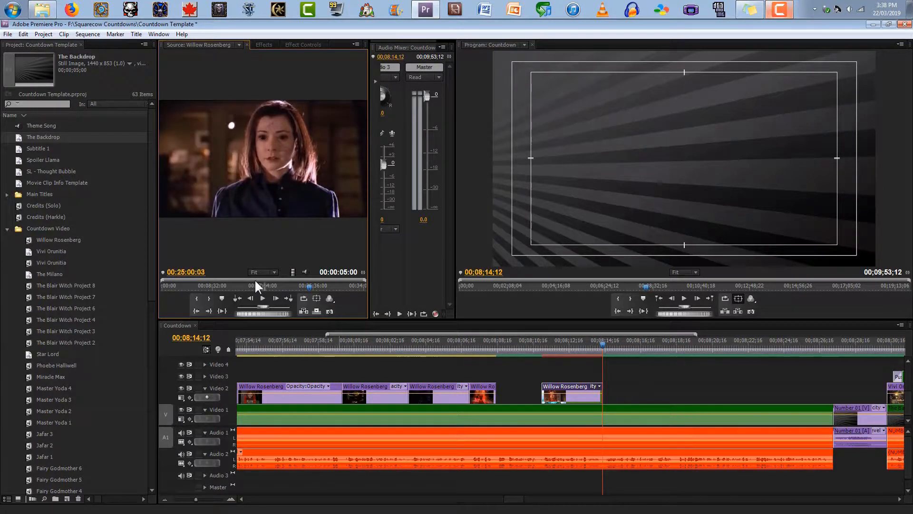
key("Left")
key("Left")
key("Left")
key("Left")
key("Left")
key("Left")
key("Left")
key("Left")
key("Left")
key("Left")
key("Left")
key("Left")
key("Left")
key("Left")
key("Left")
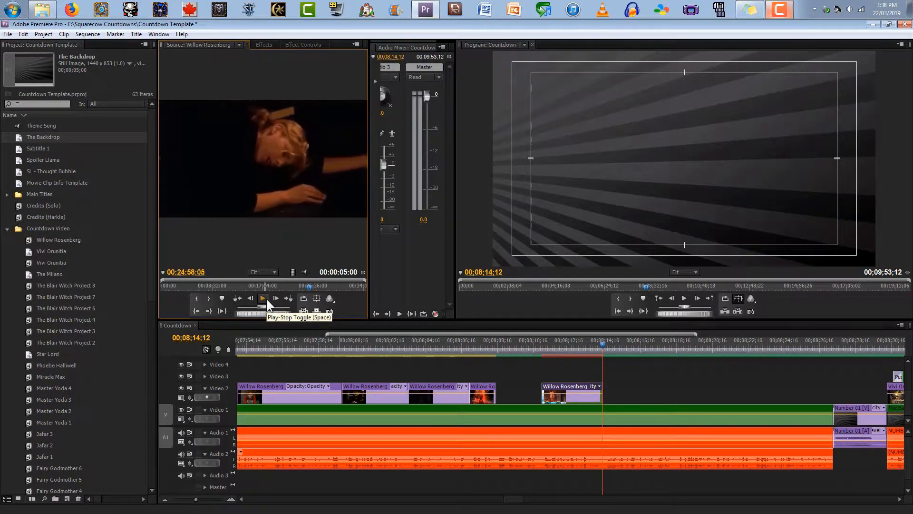
key("Left")
key("Left")
key("Left")
key("Left")
key("Left")
key("Left")
key("Left")
key("Left")
key("Left")
key("Left")
key("Left")
key("Left")
key("Left")
key("Left")
key("Left")
key("Left")
key("Left")
key("Left")
key("Left")
key("Left")
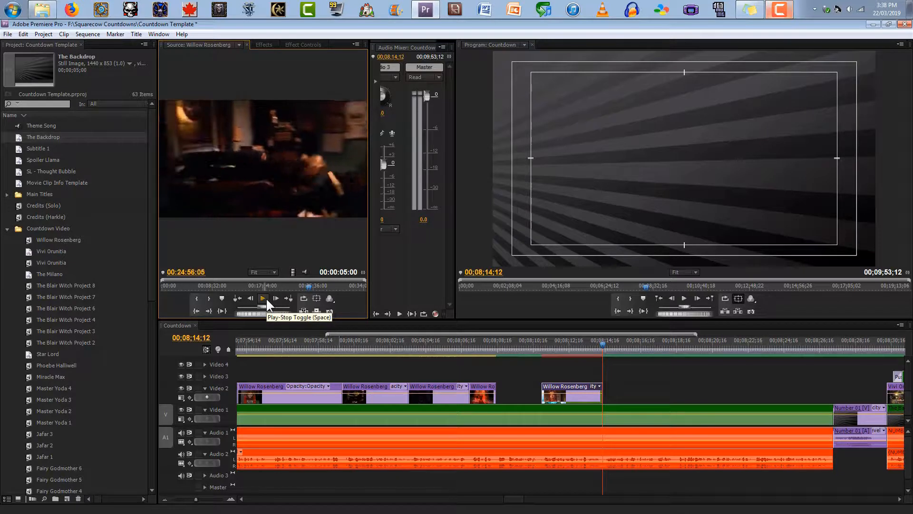
left_click(266, 299)
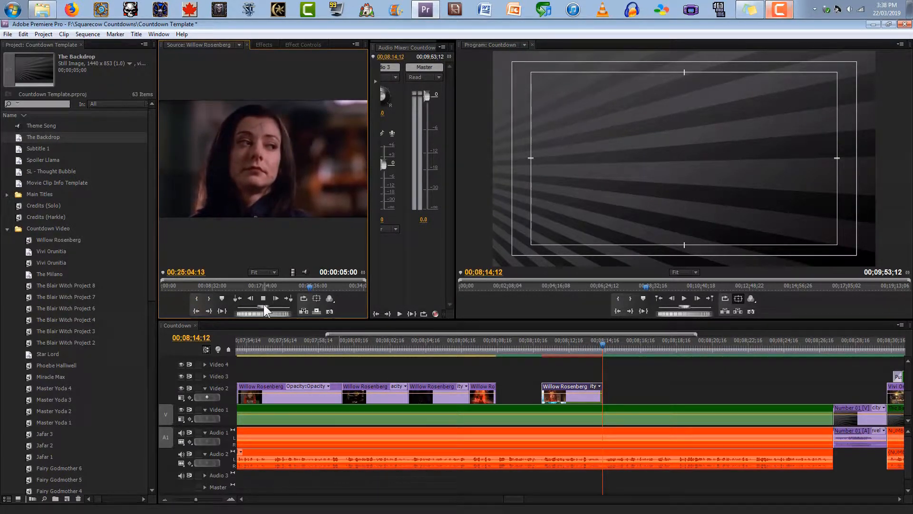
Fast-forward the source to the desert magic battle and mark an excerpt from about 00:27:42 to 00:27:45:29.
left_click_drag(261, 306, 295, 314)
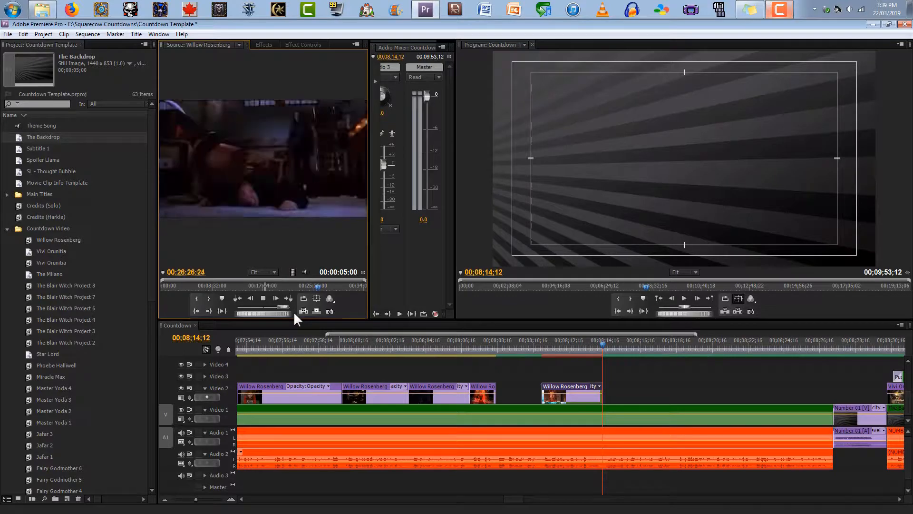
left_click_drag(295, 314, 295, 314)
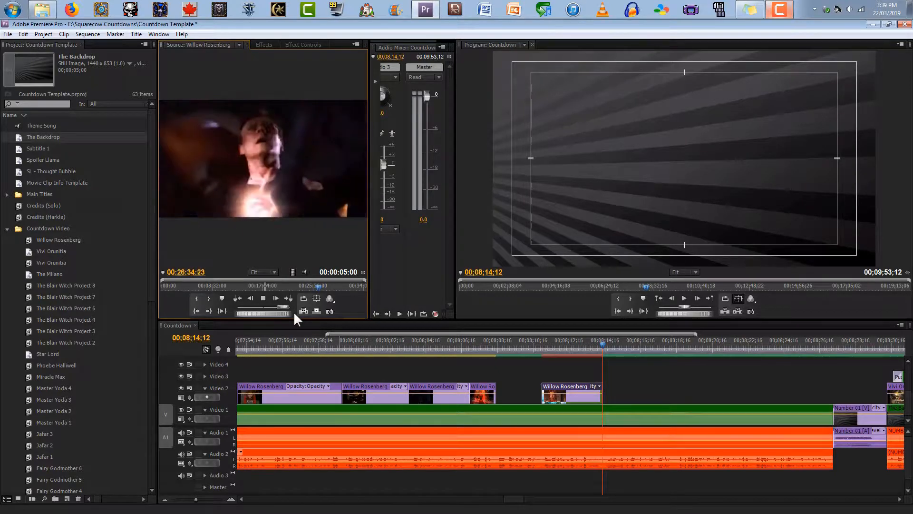
left_click_drag(295, 314, 294, 314)
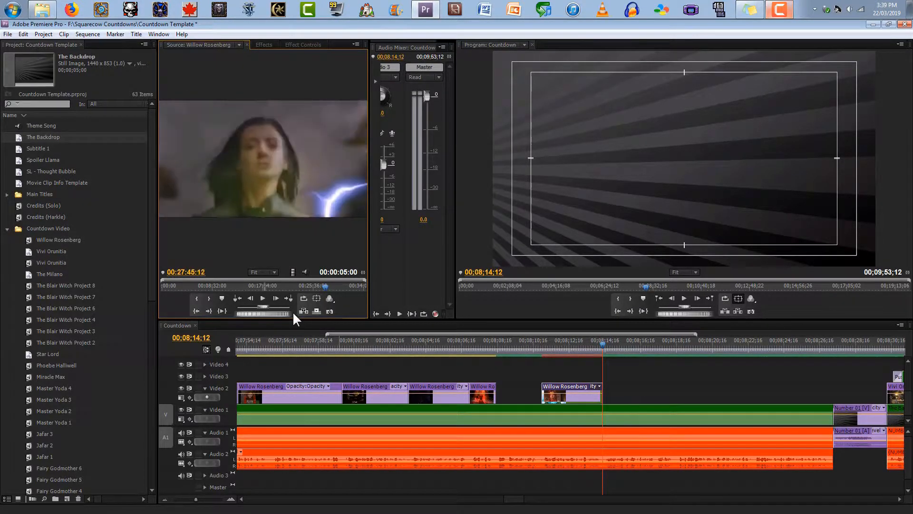
left_click(208, 311)
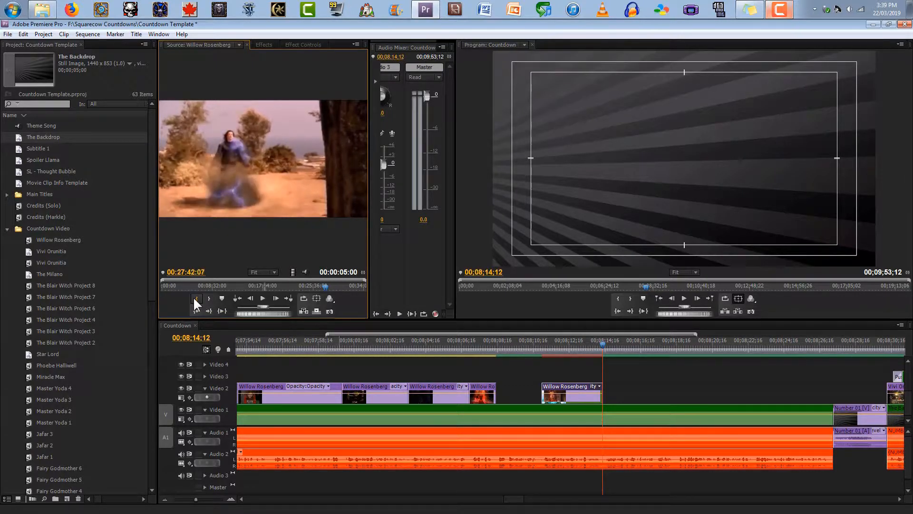
left_click(196, 299)
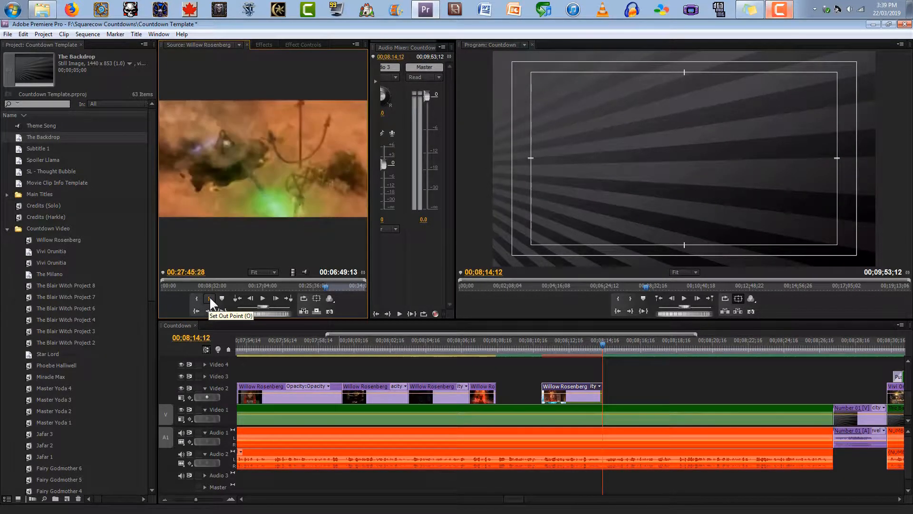
left_click(210, 296)
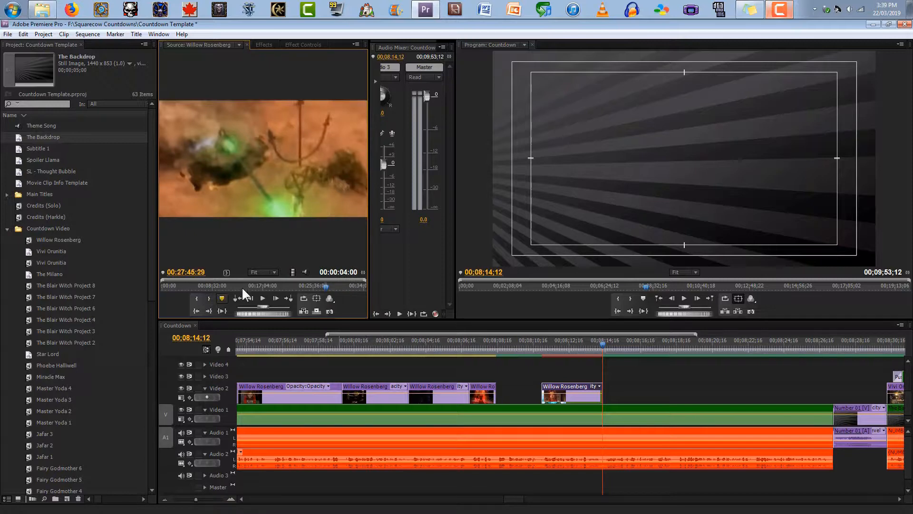
Place the marked desert excerpt on Video 3 at 00:08:08:12 and play it against the narration.
left_click_drag(294, 274, 493, 380)
left_click(496, 343)
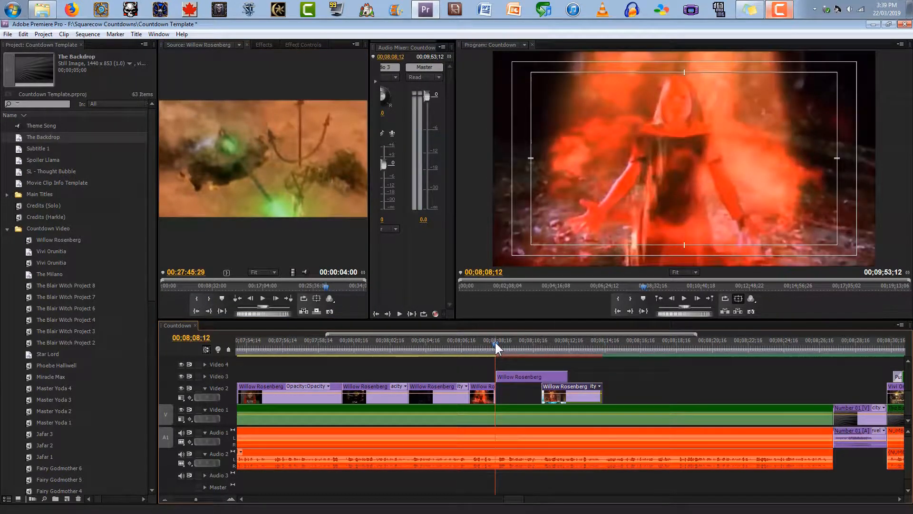
key("Right")
key("space")
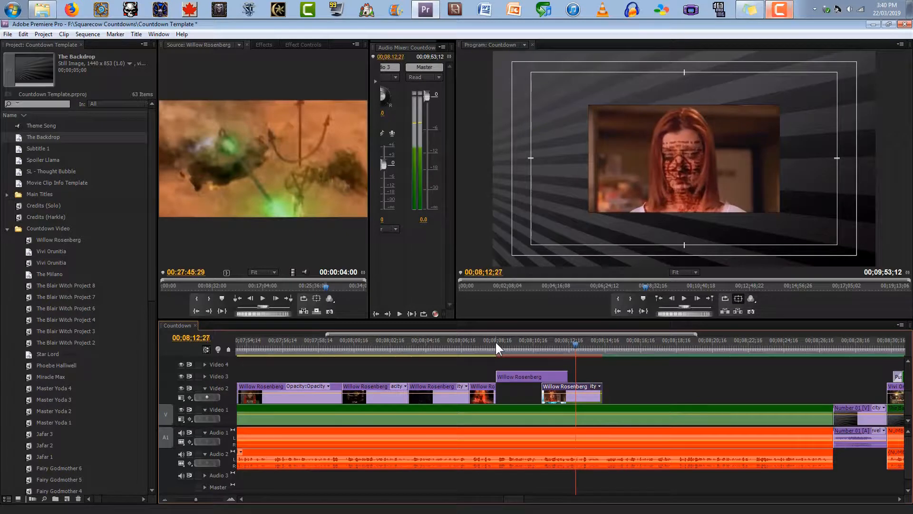
Try to extend the end of the Video 3 excerpt by about 00:00:01:19, then undo the trim.
key("Left")
key("Left")
key("Left")
key("Left")
key("Left")
key("Left")
key("Left")
key("Left")
key("Left")
key("Left")
key("Left")
key("Left")
key("Left")
key("Left")
key("Left")
key("Left")
key("Left")
key("Left")
key("Left")
key("Left")
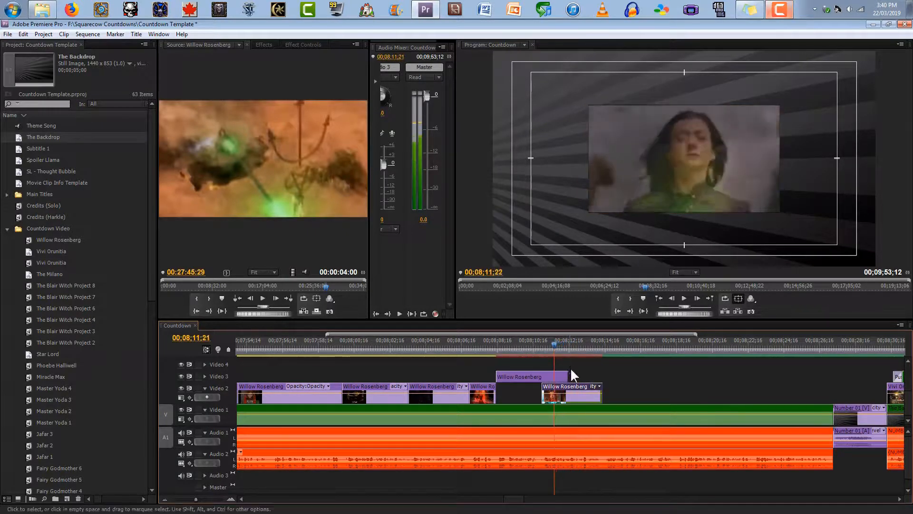
left_click_drag(572, 371, 600, 372)
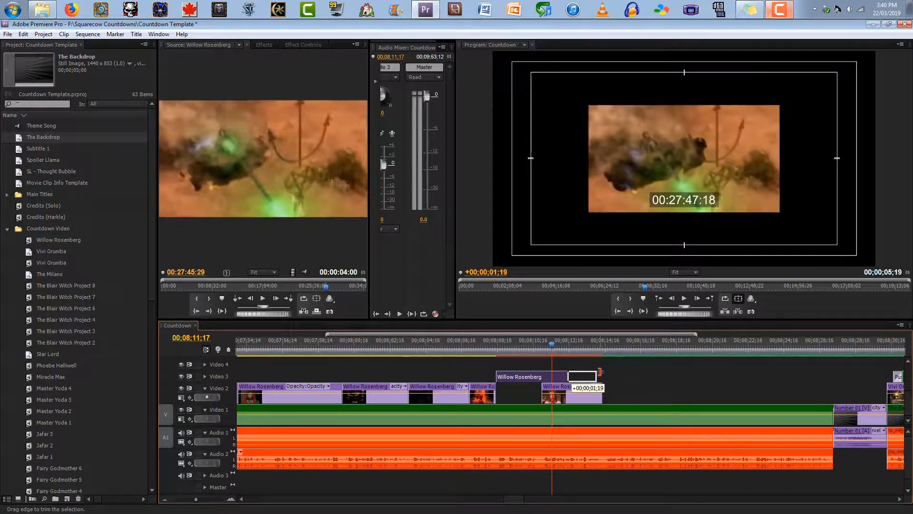
left_click_drag(600, 372, 601, 372)
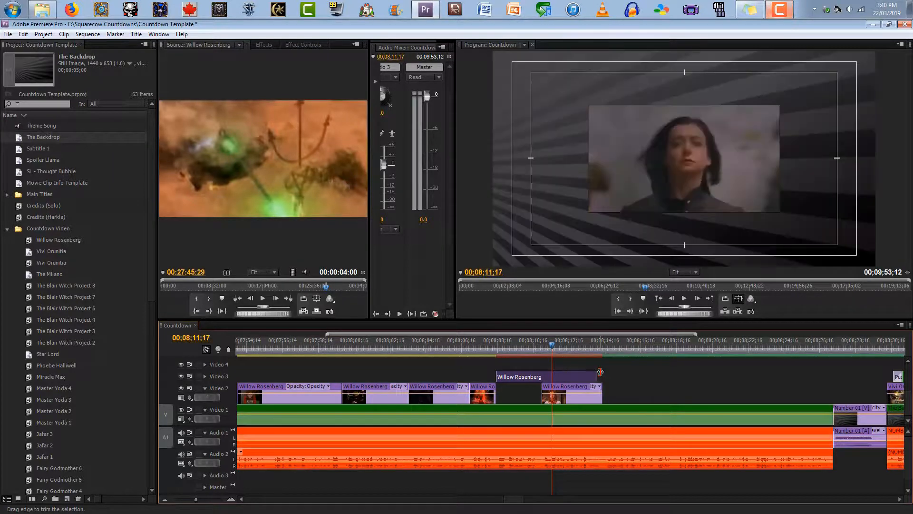
key("ctrl+z")
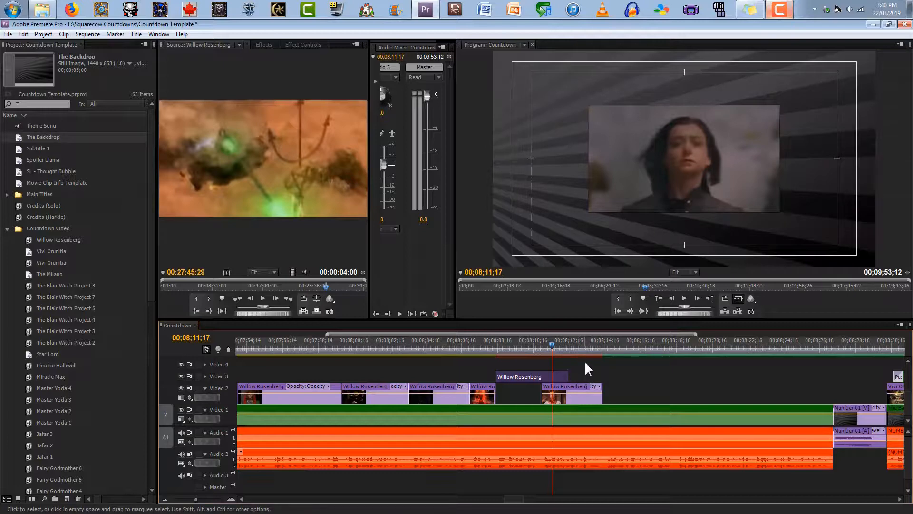
Replay the Video 3 excerpt from 00:08:08:13 and remove it from the track.
left_click_drag(521, 352, 496, 353)
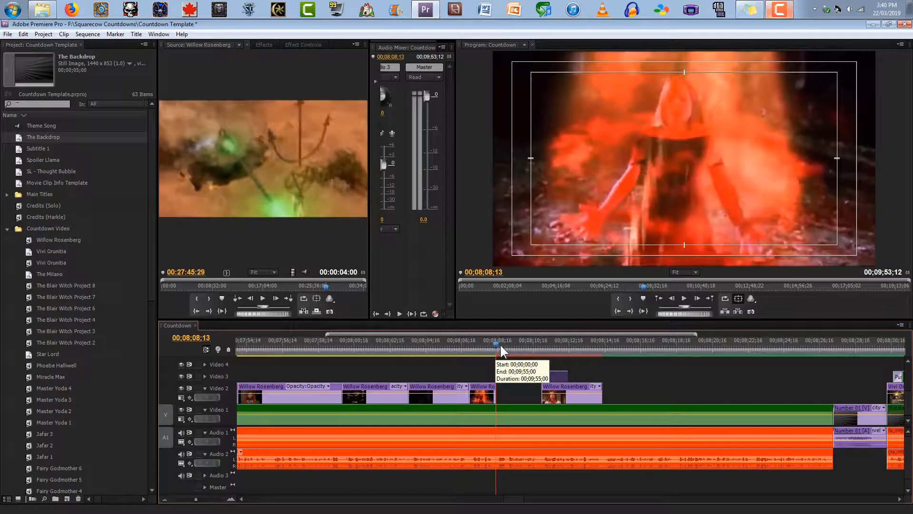
key("space")
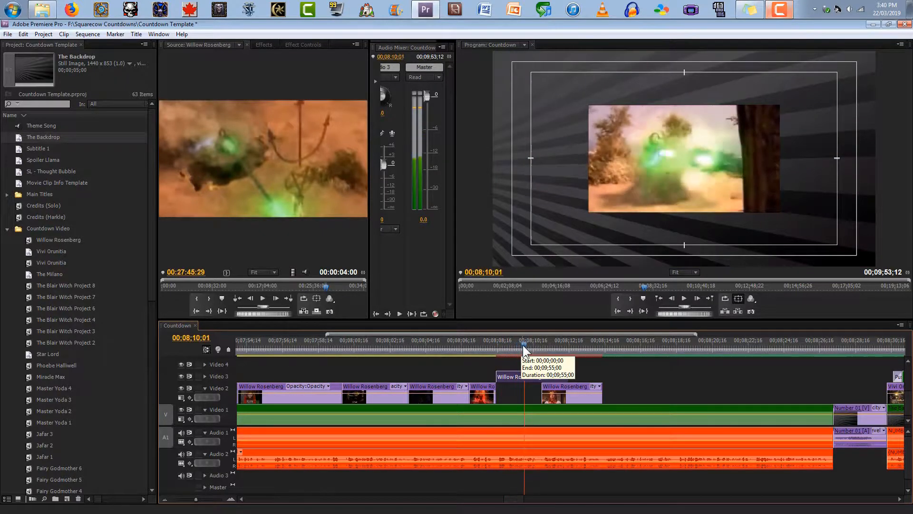
key("space")
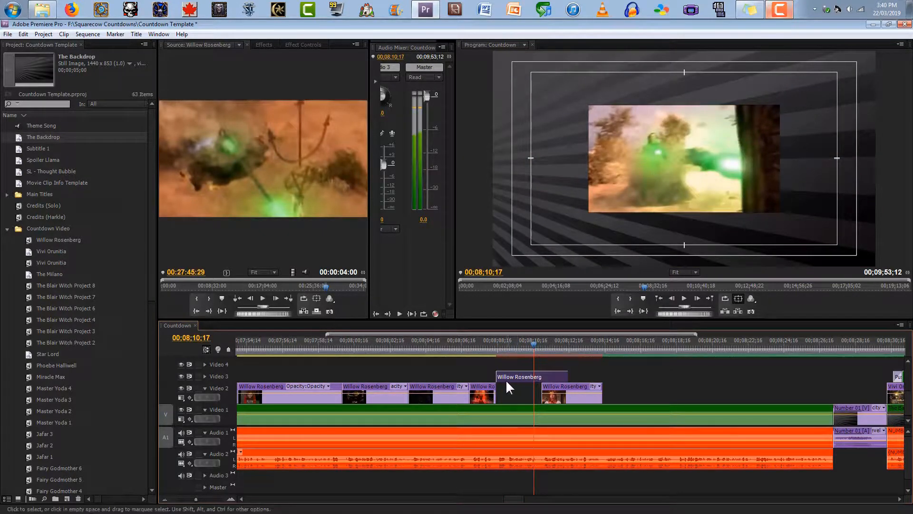
mouse_move(512, 378)
left_mouse_down()
mouse_move(535, 377)
mouse_move(505, 376)
mouse_move(539, 370)
mouse_move(517, 371)
left_mouse_up()
Review the source's desert footage up to about 00:27:51, place the marked excerpt on Video 3 at 00:08:08:12 and play it with the narration.
left_click(262, 298)
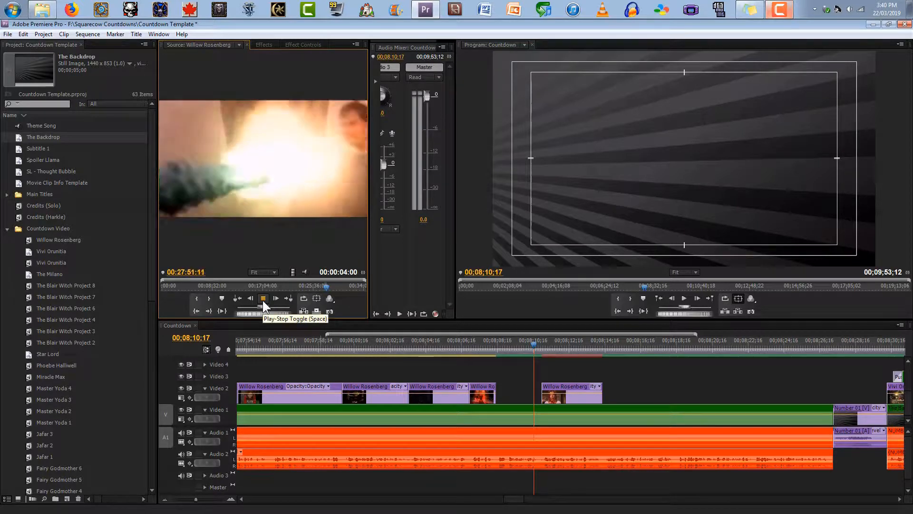
left_click(263, 299)
key("j")
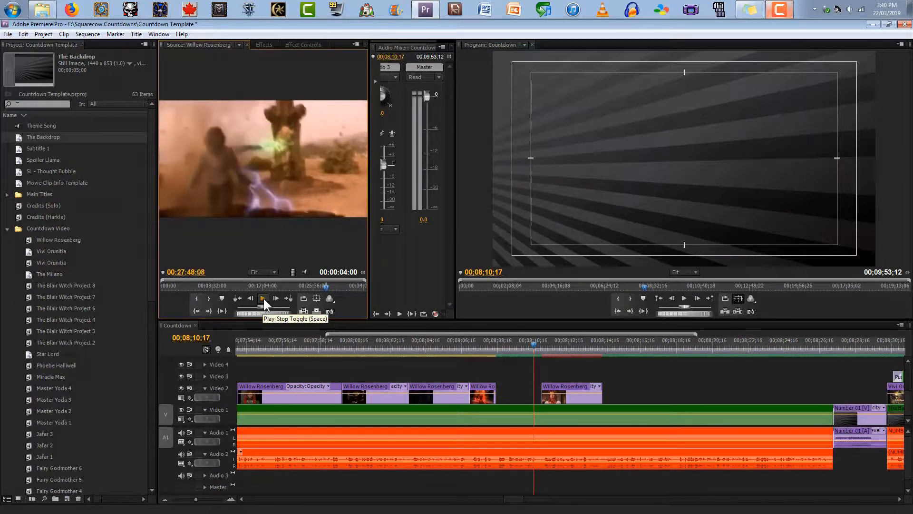
left_click(263, 298)
left_click_drag(290, 270, 496, 376)
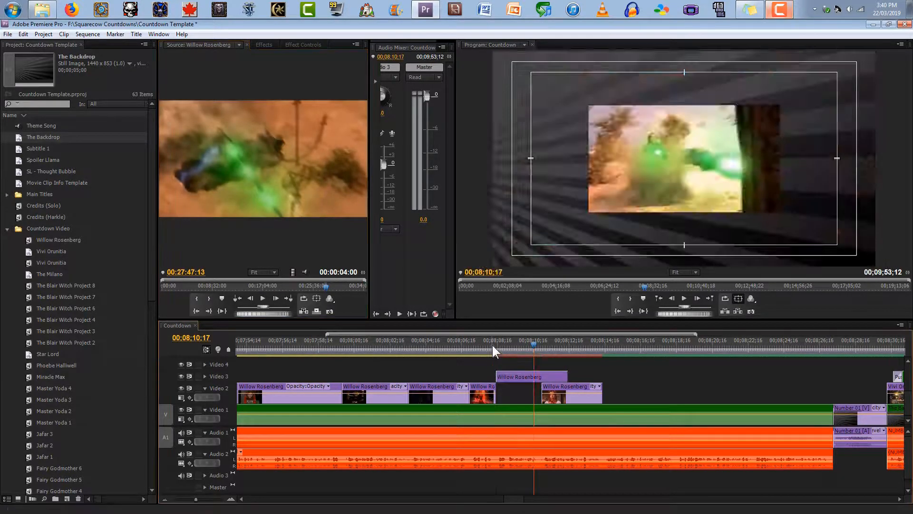
left_click(493, 345)
key("space")
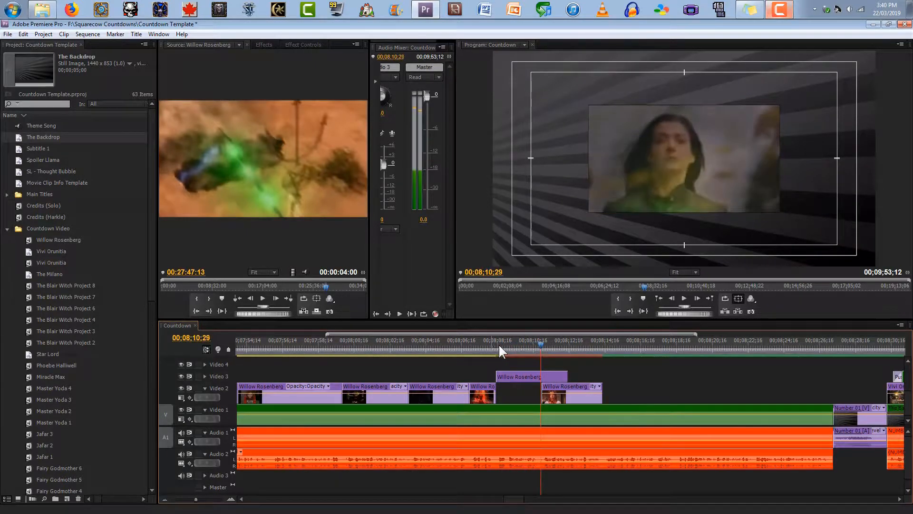
Trim the end of the Video 3 excerpt to the start of the following clip and move it into the gap on Video 2.
key("Left")
key("Left")
key("Left")
left_click_drag(566, 377, 521, 375)
left_click(497, 375)
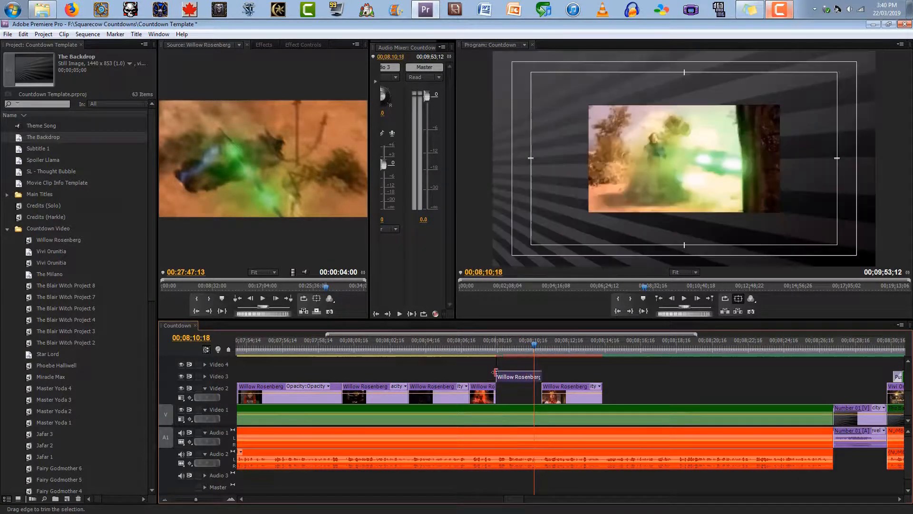
left_click_drag(511, 372, 521, 378)
Scale the desert excerpt on Video 2 to frame size.
left_click_drag(548, 349, 467, 355)
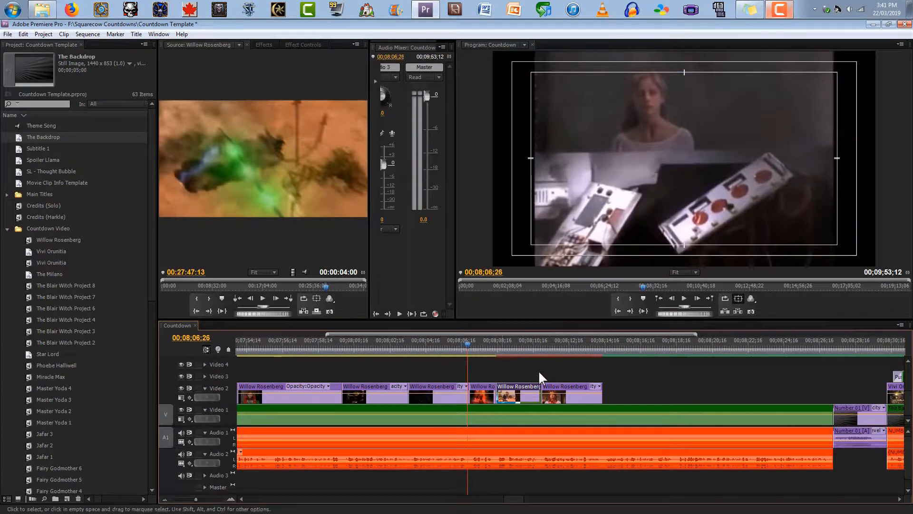
right_click(526, 386)
left_click(551, 315)
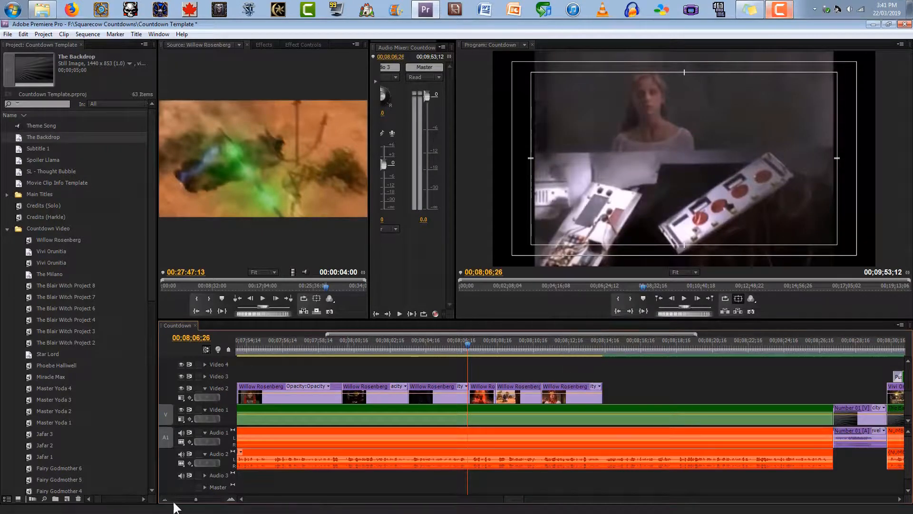
left_click(165, 498)
left_click_drag(559, 346, 506, 340)
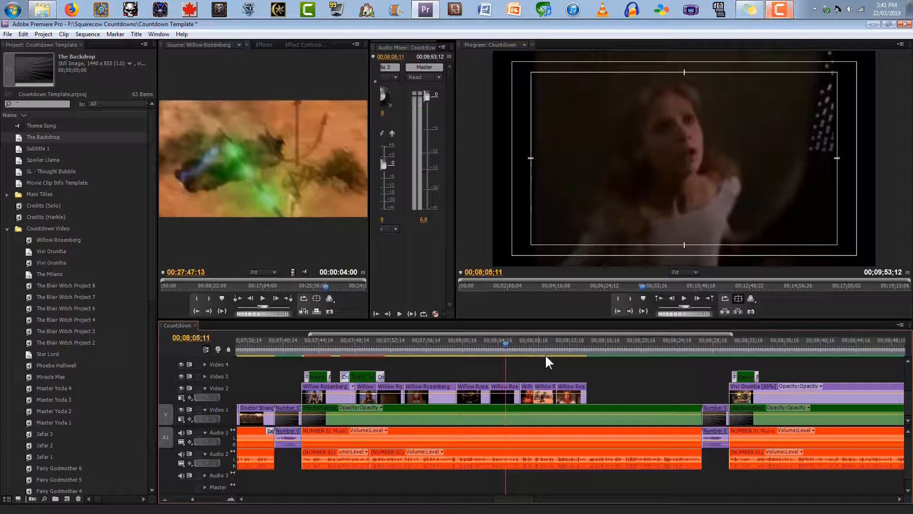
Advance the source to the outdoor grass scene and mark an excerpt from about 00:28:48 to 00:28:53:00.
left_click(266, 297)
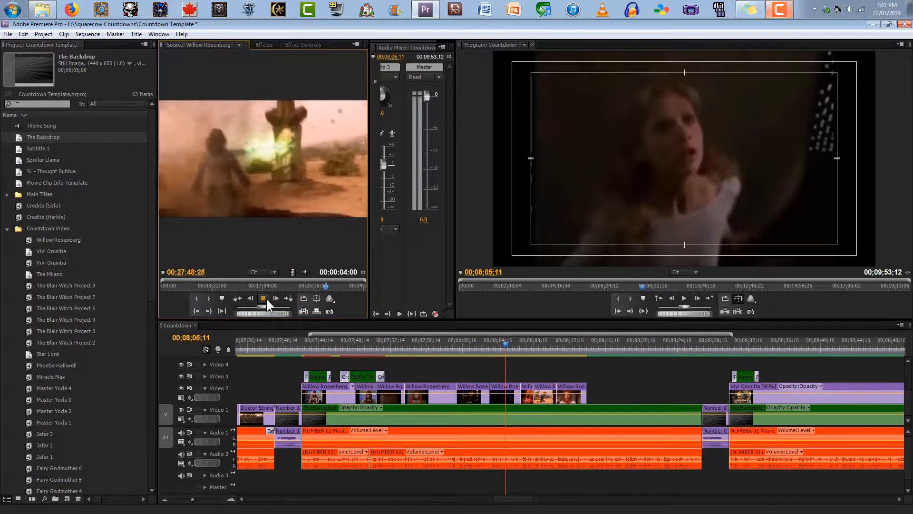
left_click(266, 297)
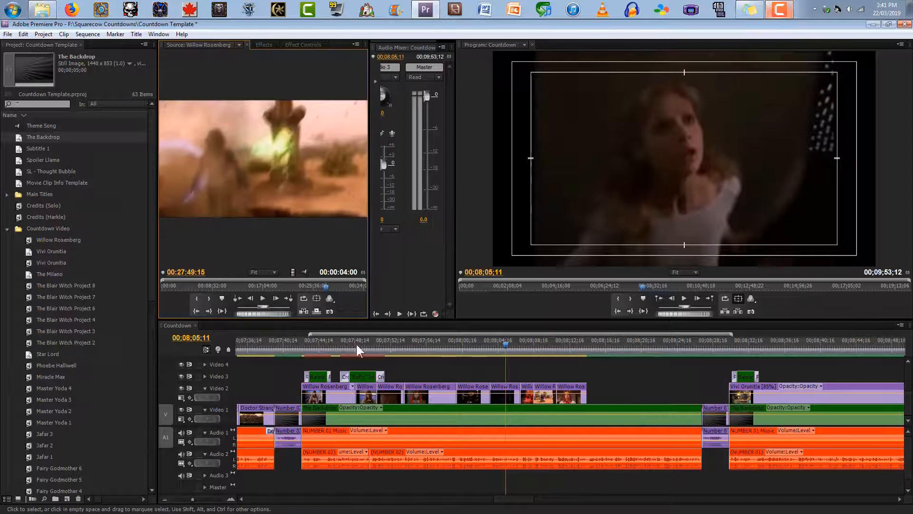
left_click(263, 299)
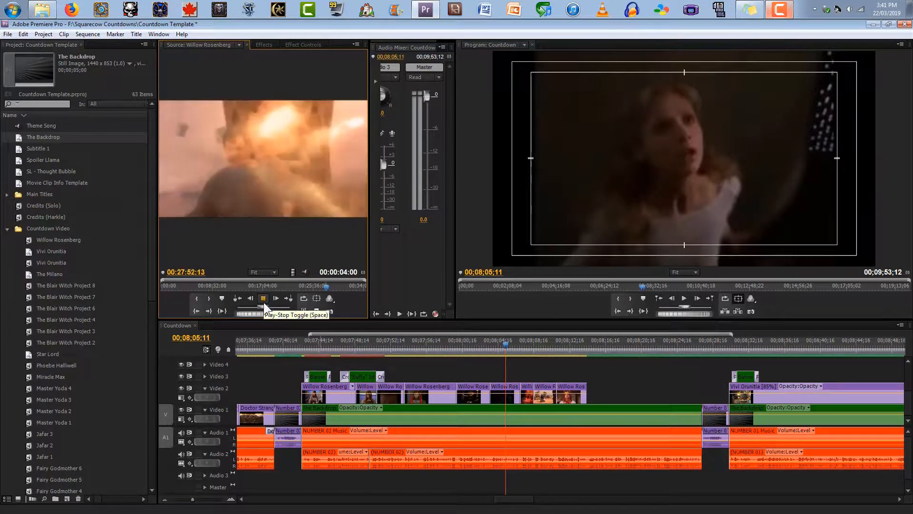
left_click_drag(260, 307, 287, 303)
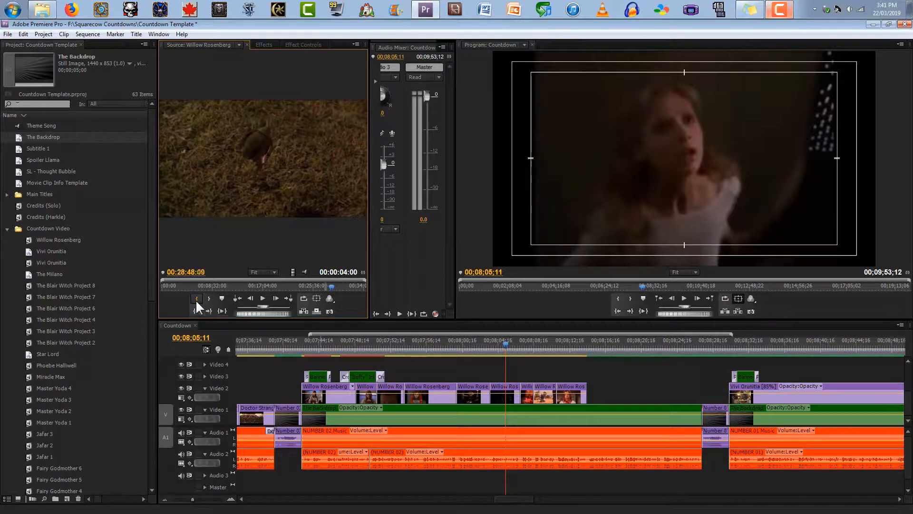
left_click(210, 296)
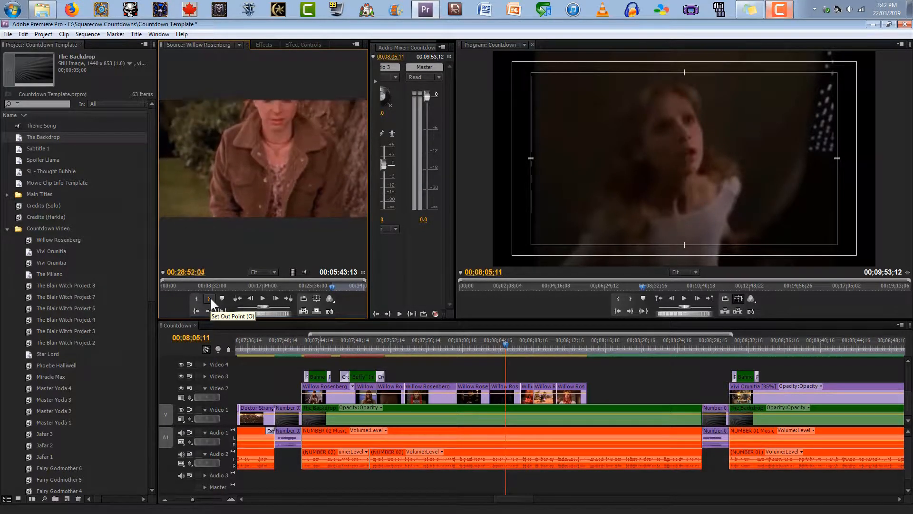
key("space")
key("Left")
key("Left")
key("Left")
key("Left")
key("Left")
key("Left")
key("Left")
key("Left")
key("Left")
key("Left")
key("Left")
key("Left")
key("Left")
key("Left")
key("Left")
key("Left")
key("Left")
key("Left")
key("Left")
key("Left")
key("Left")
key("Left")
key("Left")
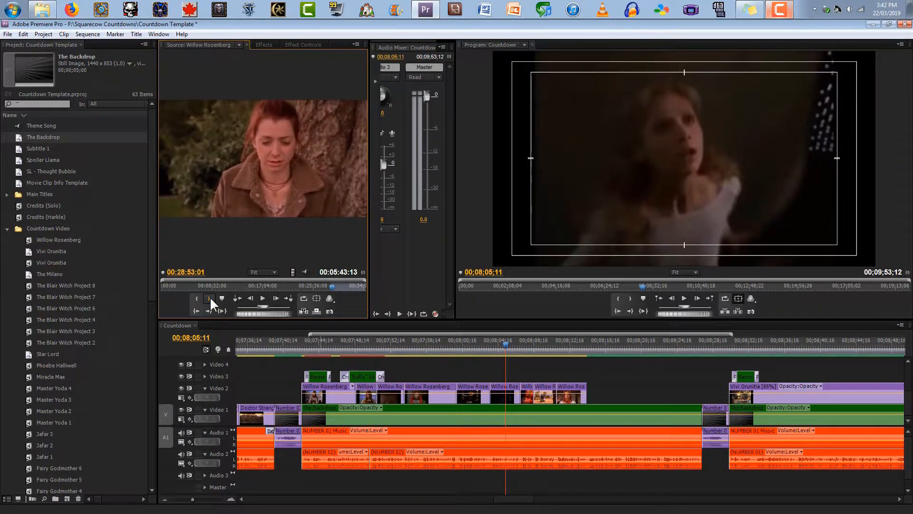
left_click(210, 297)
Place the grass scene excerpt on Video 2 directly after the last clip and play it against the narration up to 00:08:18:16.
left_click_drag(305, 274, 293, 203)
left_click_drag(293, 273, 592, 391)
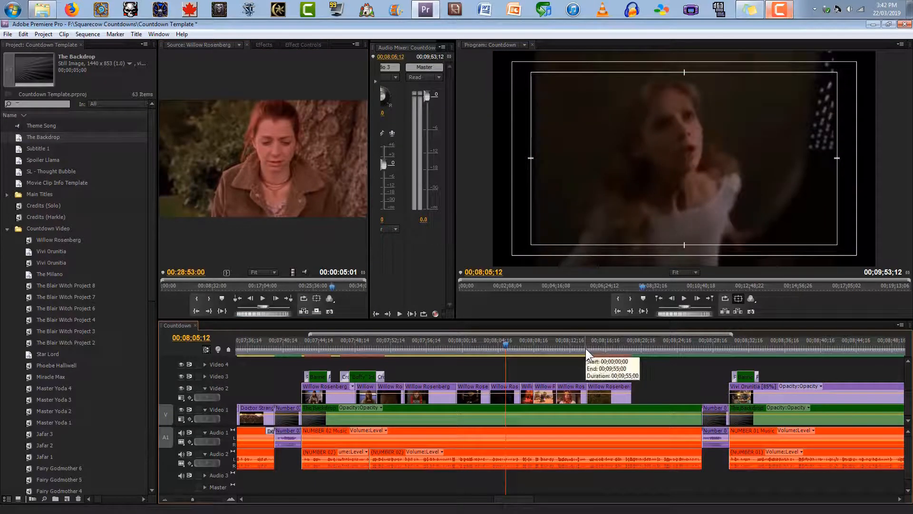
left_click(586, 348)
key("space")
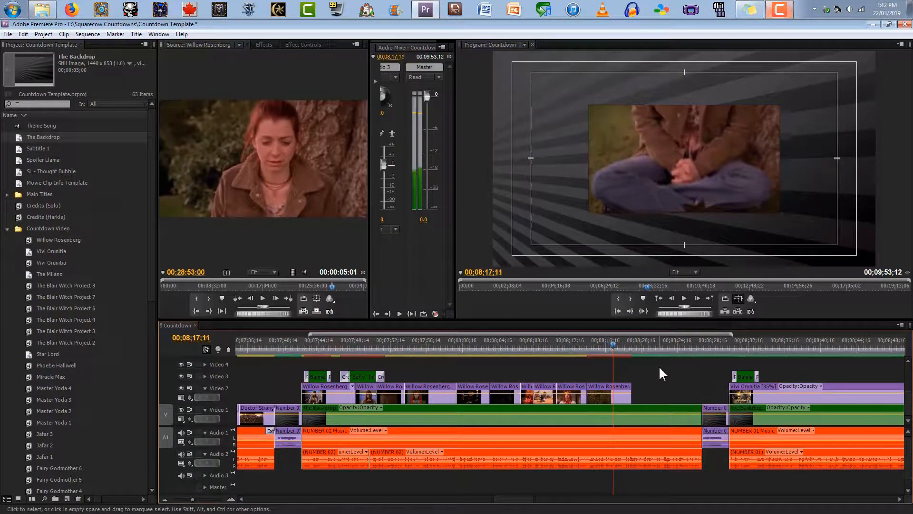
key("space")
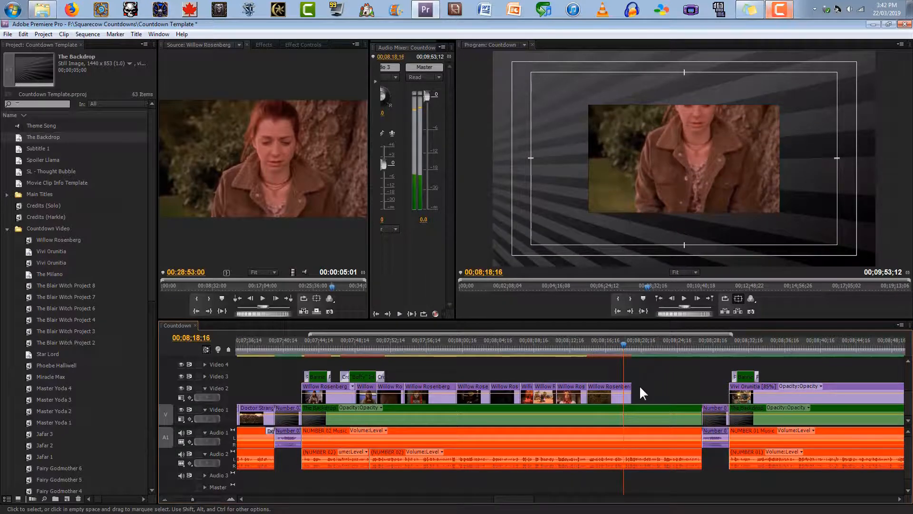
Move the grass scene excerpt to start at 00:08:18:16 on Video 2 and scale it to frame size.
left_click_drag(593, 400, 639, 399)
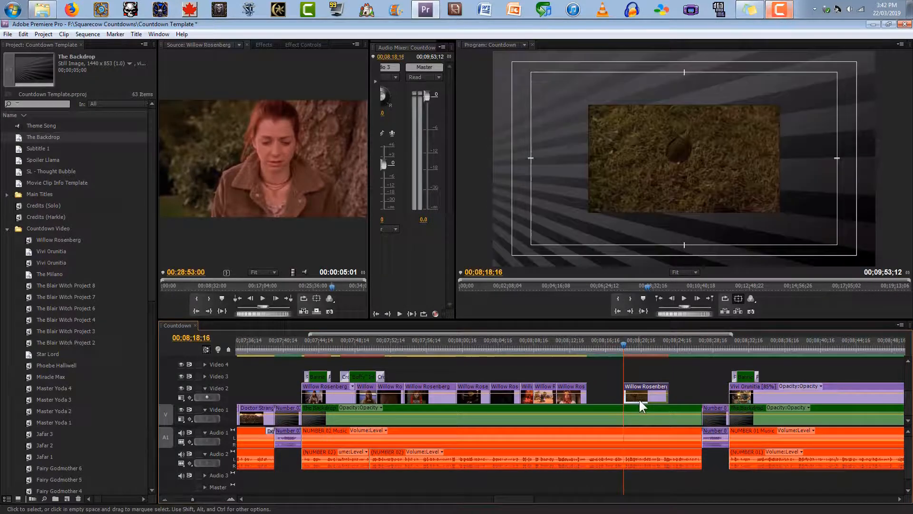
right_click(638, 398)
left_click(661, 320)
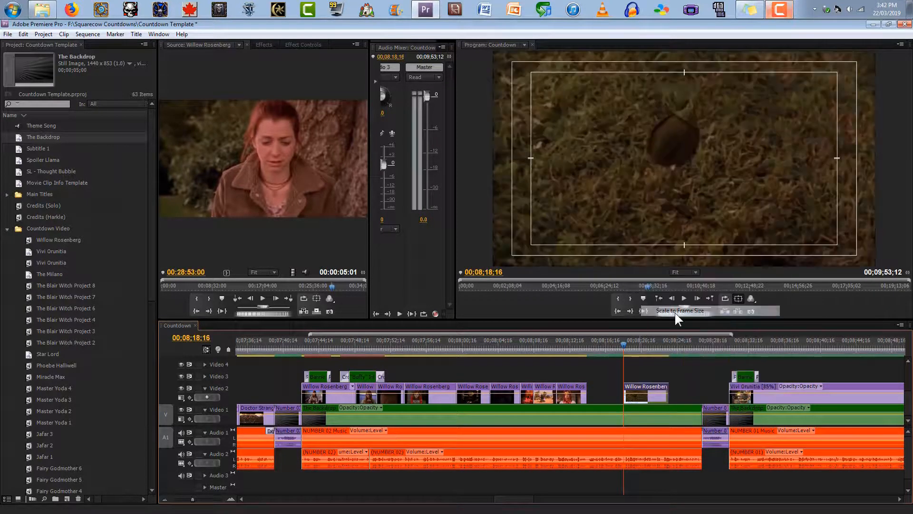
Play the Willow Rosenberg source onward from 00:28:53:00 to about 00:33:54 to look for the next excerpt.
left_click(263, 298)
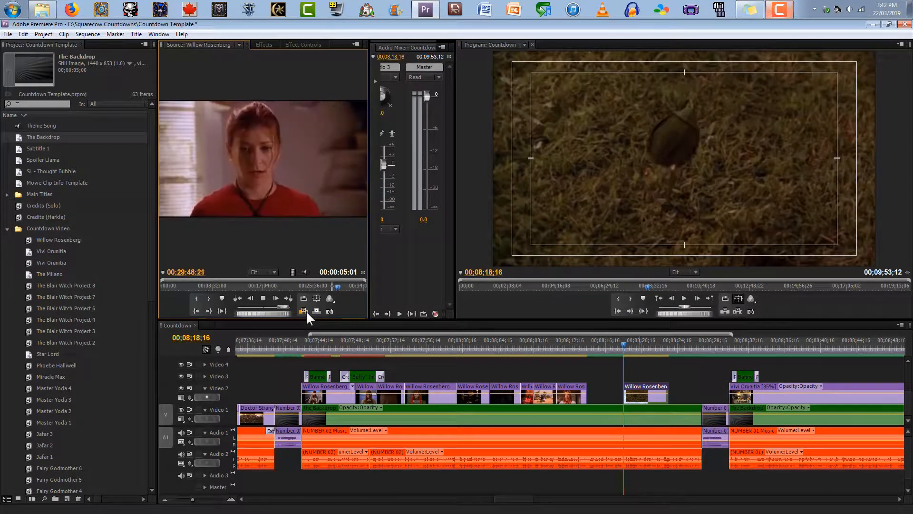
key("space")
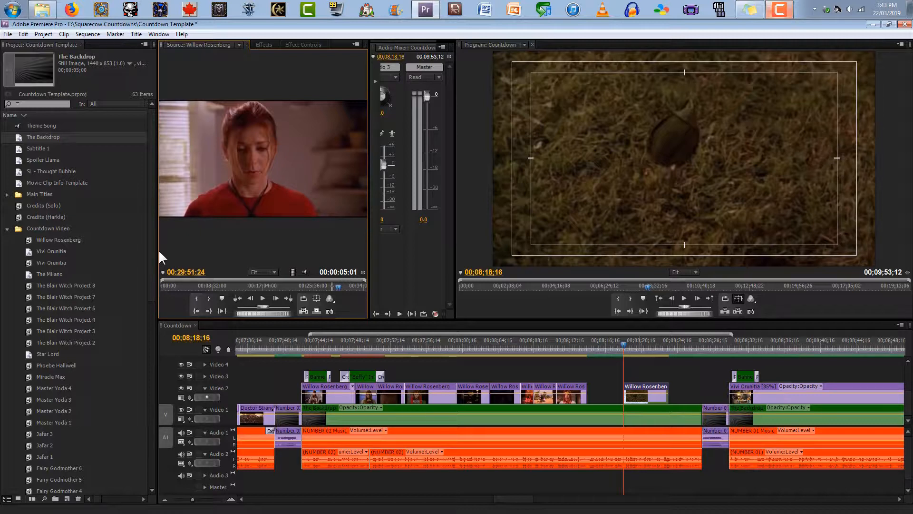
left_click(258, 303)
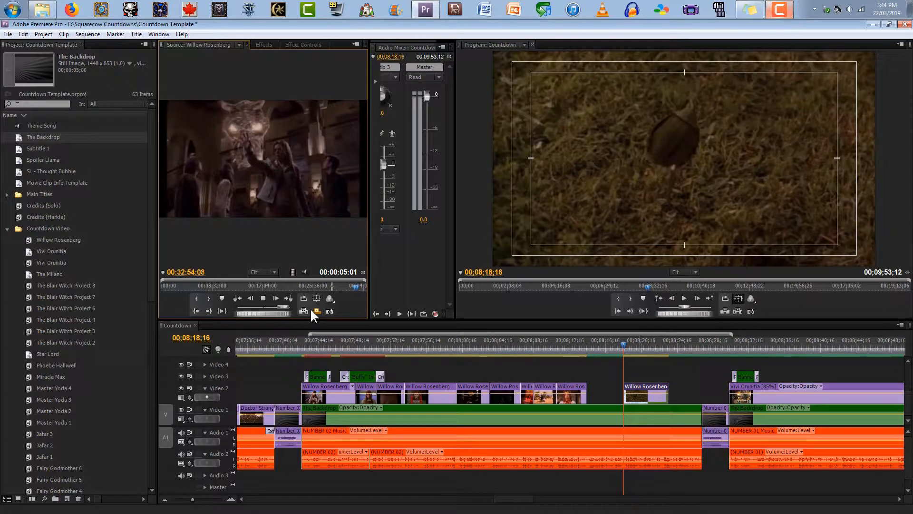
key("j")
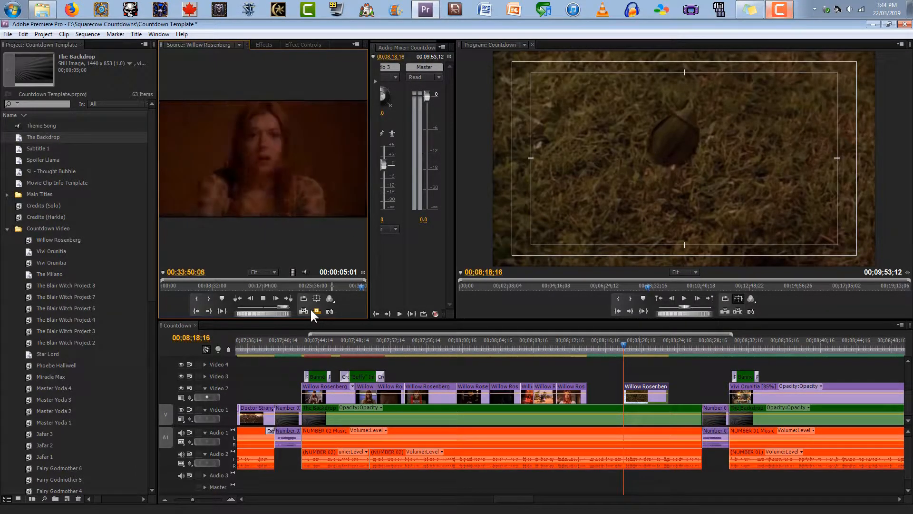
key("space")
Step the source back to the dimly lit shot of Willow and mark the excerpt's In point at about 00:33:48:25.
key("Left")
key("Left")
key("Left")
key("Left")
key("Left")
key("Left")
key("Left")
key("Left")
key("Left")
key("Left")
key("Left")
key("Left")
key("Left")
key("Left")
key("Left")
key("Left")
key("Left")
key("Left")
key("Left")
key("Left")
key("Left")
key("Left")
key("Left")
key("Left")
key("Left")
key("Left")
key("Left")
key("Left")
key("Left")
key("Left")
key("Left")
key("Left")
key("Left")
key("Left")
key("Left")
key("Left")
key("Left")
key("Left")
key("Left")
key("Left")
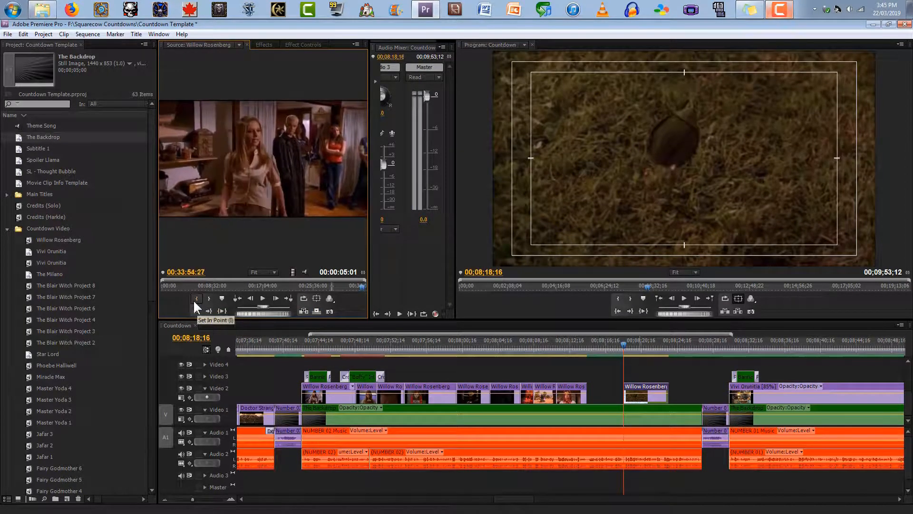
key("Left")
key("Left")
key("Left")
key("Left")
key("Left")
key("Left")
key("Left")
key("Left")
key("Left")
key("Left")
key("Left")
key("Left")
key("Left")
key("Left")
key("Left")
key("Left")
key("Left")
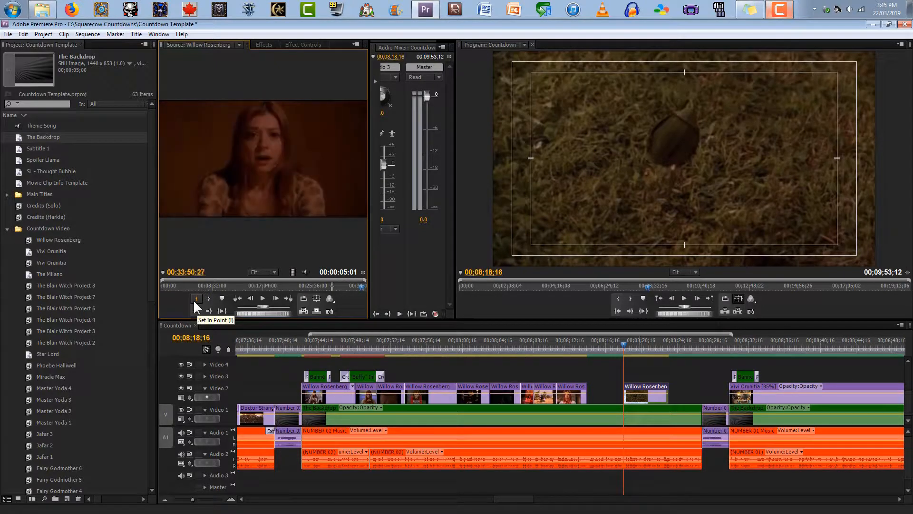
key("Left")
key("Left")
key("Left")
key("Left")
key("Left")
key("Left")
key("Left")
key("Left")
key("Left")
key("Left")
key("Left")
key("Left")
key("Left")
key("Left")
key("Left")
key("Left")
key("Left")
key("Left")
key("Left")
key("Left")
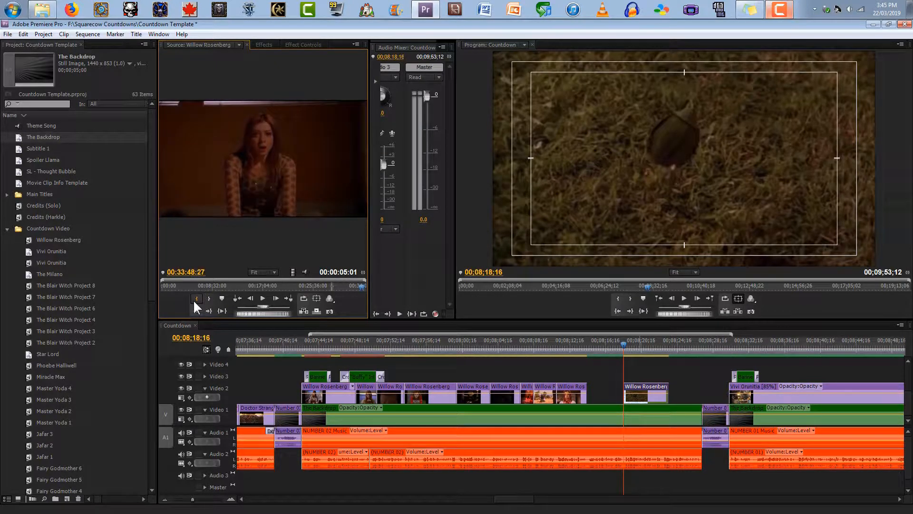
key("Left")
key("Left")
key("Left")
key("Left")
key("Left")
key("Left")
key("Left")
key("Left")
key("Left")
key("Left")
key("Left")
key("Left")
key("Left")
key("Left")
key("Left")
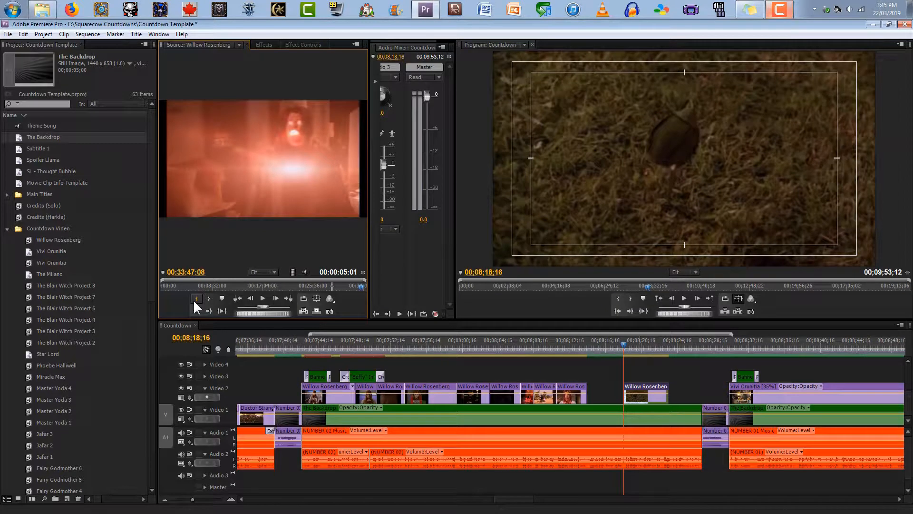
key("Right")
key("Right")
key("Right")
key("Right")
key("Right")
key("Right")
key("Right")
key("Right")
key("Right")
key("Right")
key("Right")
key("Right")
key("Right")
key("Right")
key("Right")
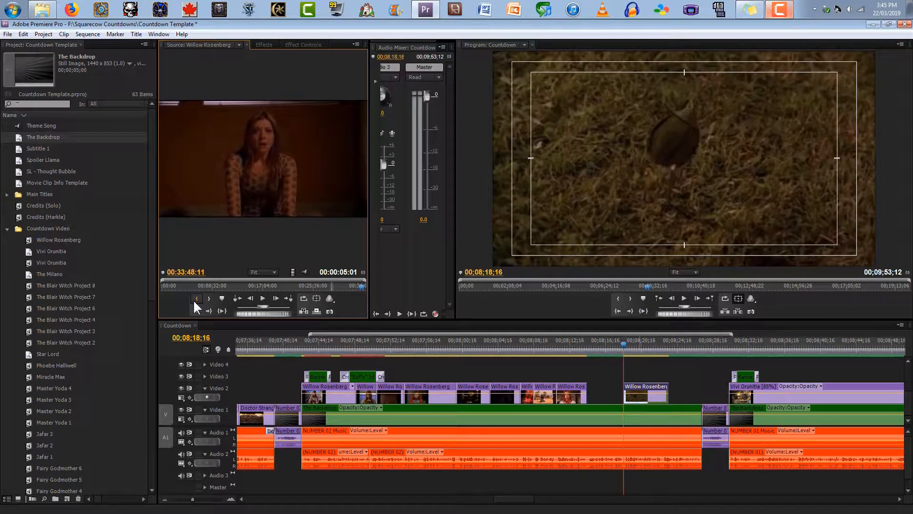
key("Right")
key("Right")
key("Right")
key("Right")
key("Right")
key("Right")
key("Right")
key("Right")
key("Right")
key("Right")
key("Right")
key("Right")
key("Right")
key("Right")
key("Right")
key("Right")
key("Right")
key("Right")
key("Right")
key("Right")
key("Right")
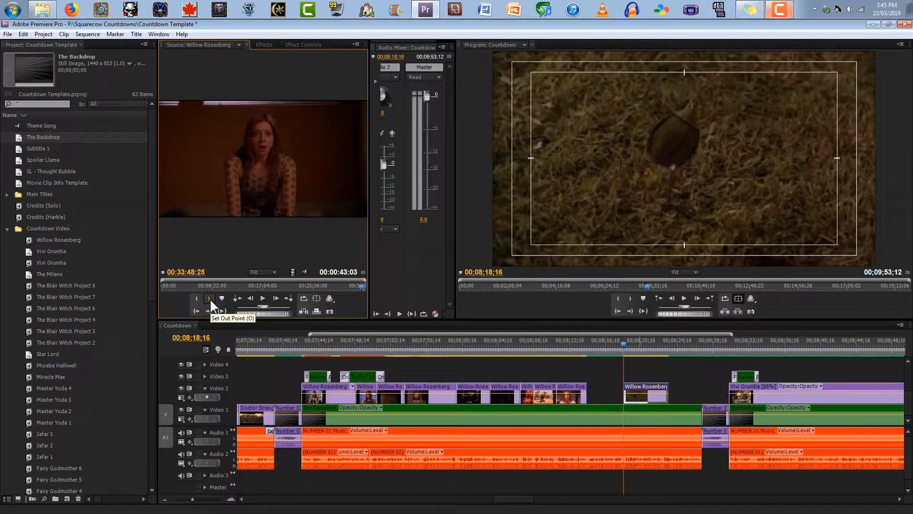
Step the Willow Rosenberg source to the end of the shot and mark the excerpt's Out point at about 00:33:54:17.
key("Right")
key("Right")
key("Right")
key("Right")
key("Right")
key("Right")
key("Right")
key("Right")
key("Right")
key("Right")
key("Right")
key("Right")
key("Right")
key("Right")
key("Right")
key("Right")
key("Right")
key("Right")
key("Right")
key("Right")
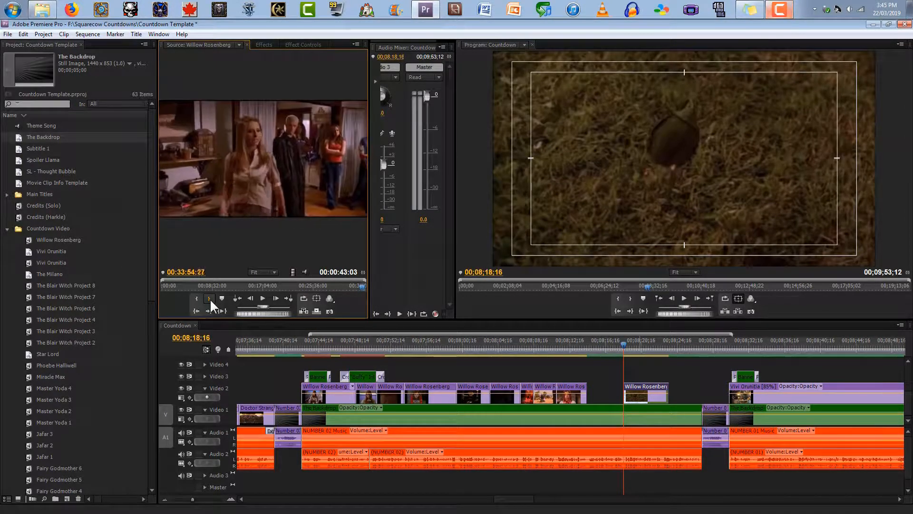
key("Left")
key("Left")
key("Left")
key("Left")
key("Left")
key("Left")
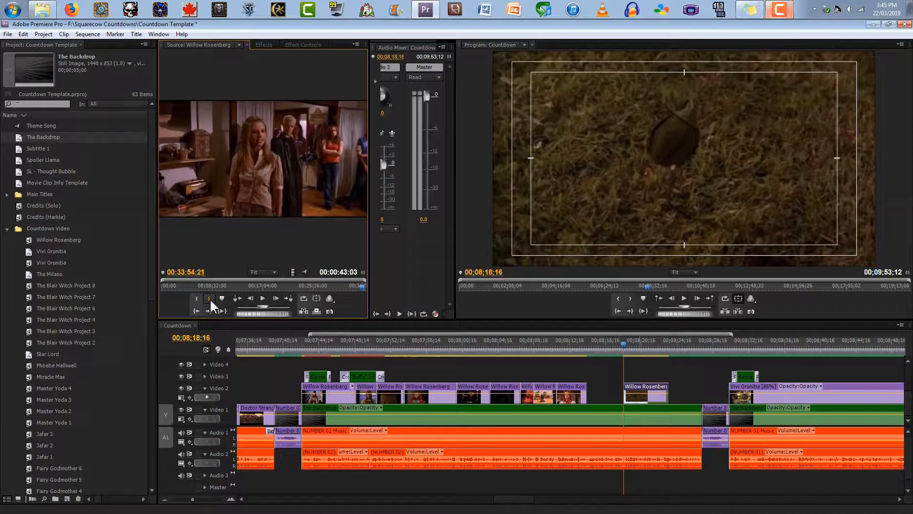
left_click(209, 298)
Place the new excerpt on Video 2 directly after the last clip and fit the grass scene clip between it and the segment's end.
left_click_drag(294, 271, 589, 384)
left_click_drag(589, 346, 656, 347)
left_click_drag(643, 390, 676, 390)
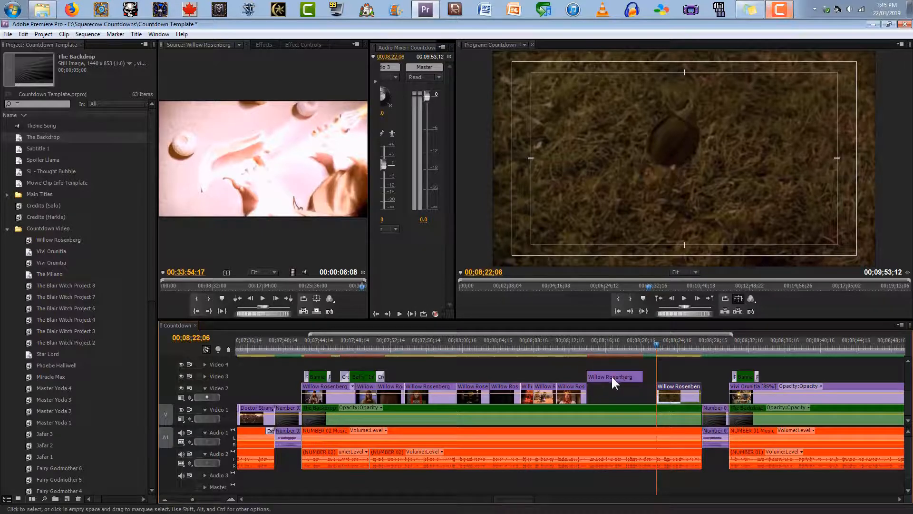
left_click_drag(612, 378, 644, 388)
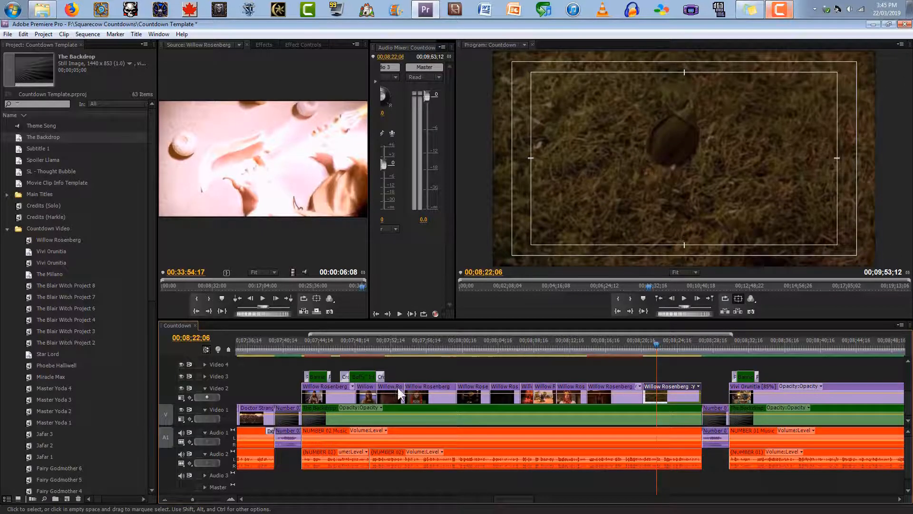
Scale the newly placed Willow Rosenberg excerpt before the grass scene to frame size.
left_click(597, 384)
right_click(597, 384)
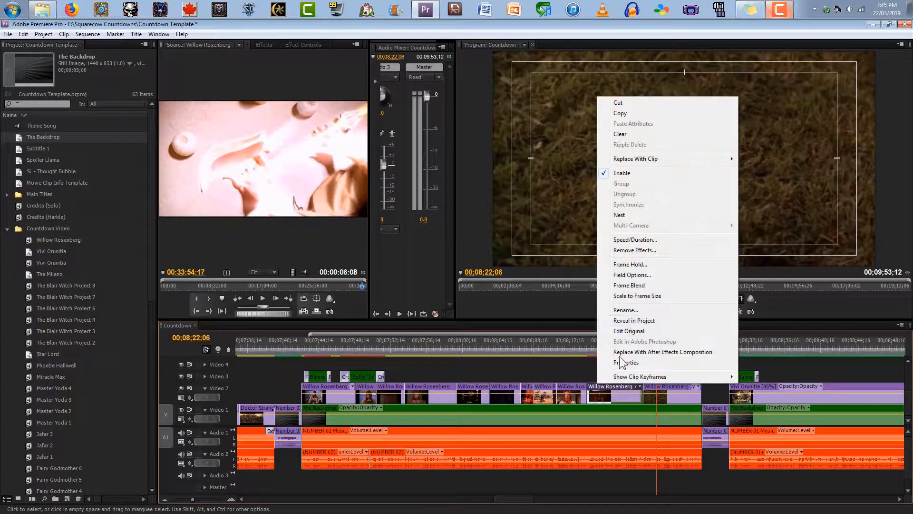
left_click(635, 299)
left_click(667, 388)
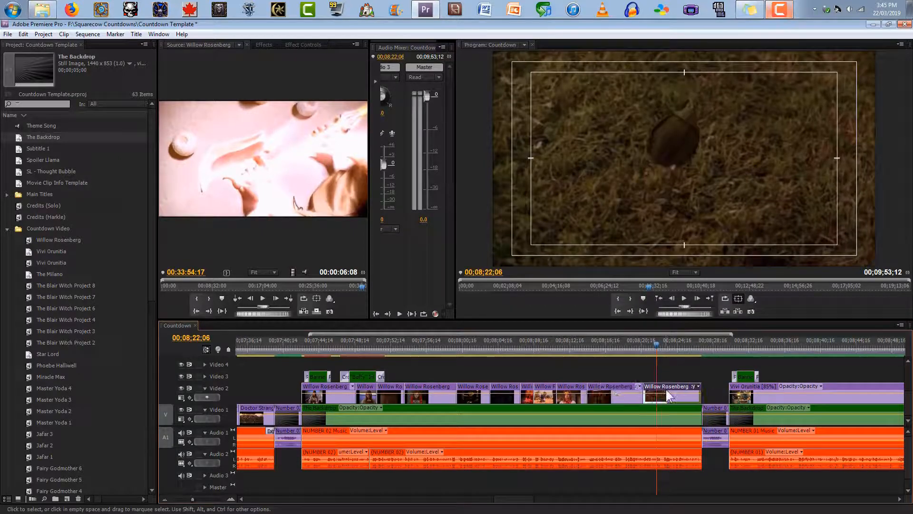
Move the last five Willow Rosenberg clips of the number 2 segment from Video 2 down to Video 1, overwriting the backdrop there.
left_click_drag(656, 346, 515, 345)
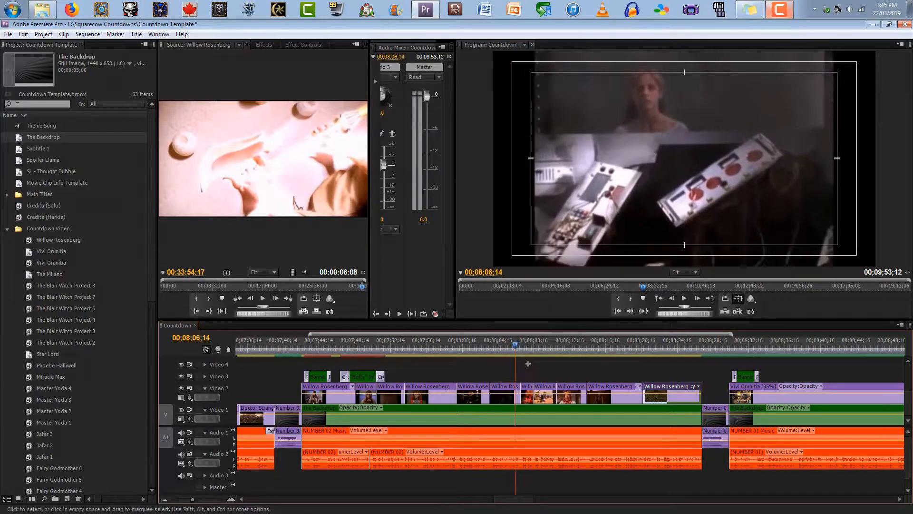
left_click_drag(647, 401, 647, 409)
left_click(608, 379)
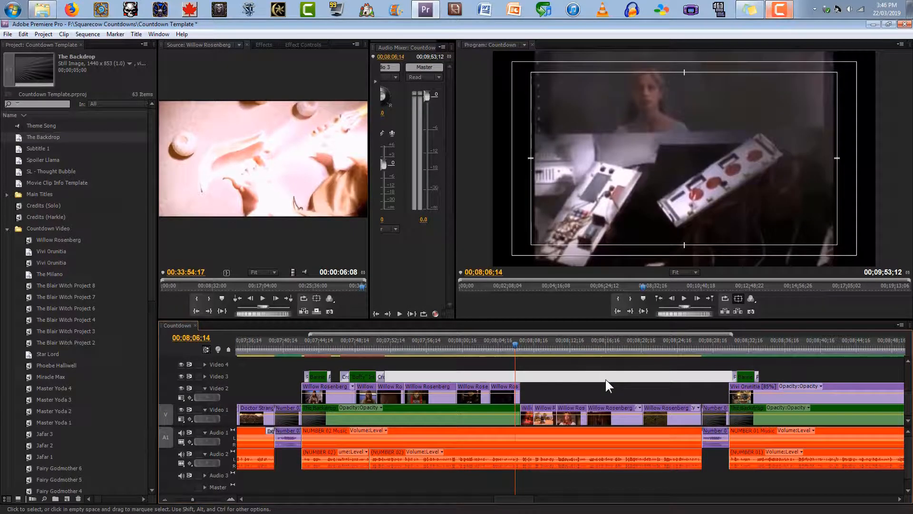
left_click(577, 370)
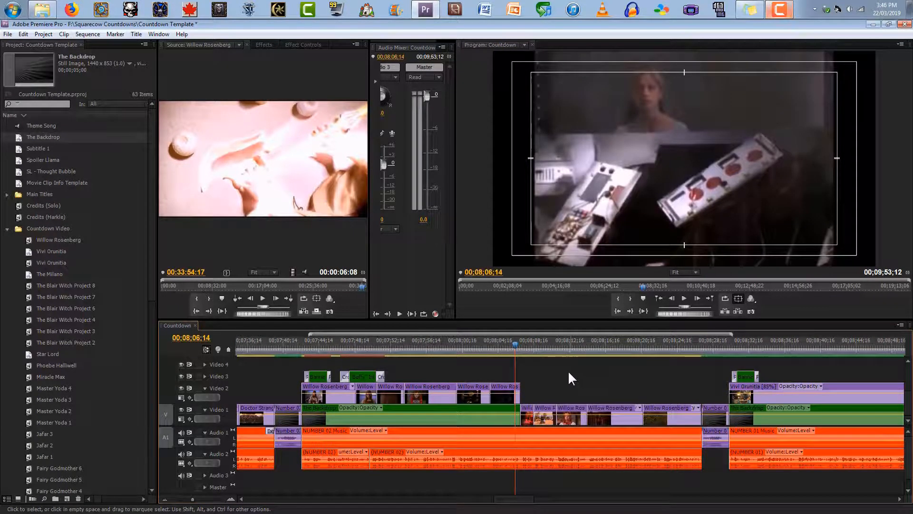
Apply the Countdown Glow preset to the six Willow Rosenberg clips on Video 2 in the number 2 segment.
left_click_drag(554, 341, 664, 356)
left_click(408, 355)
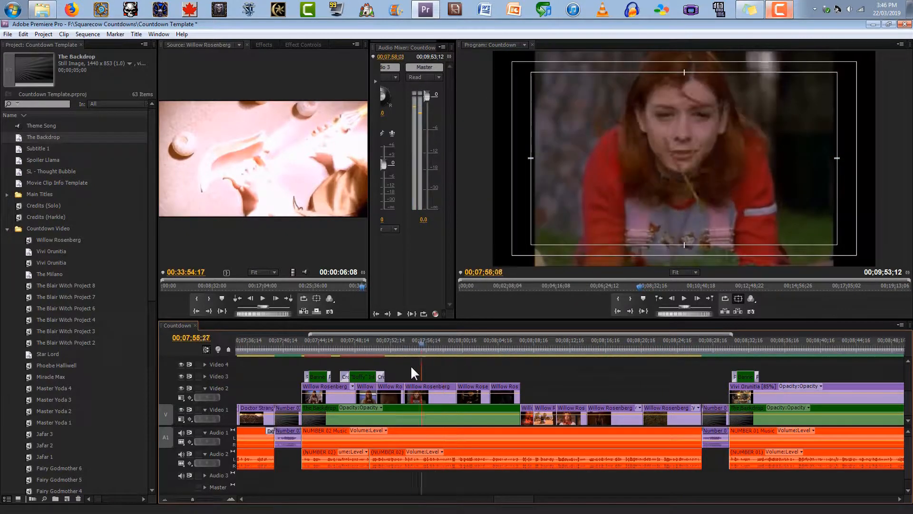
left_click(263, 45)
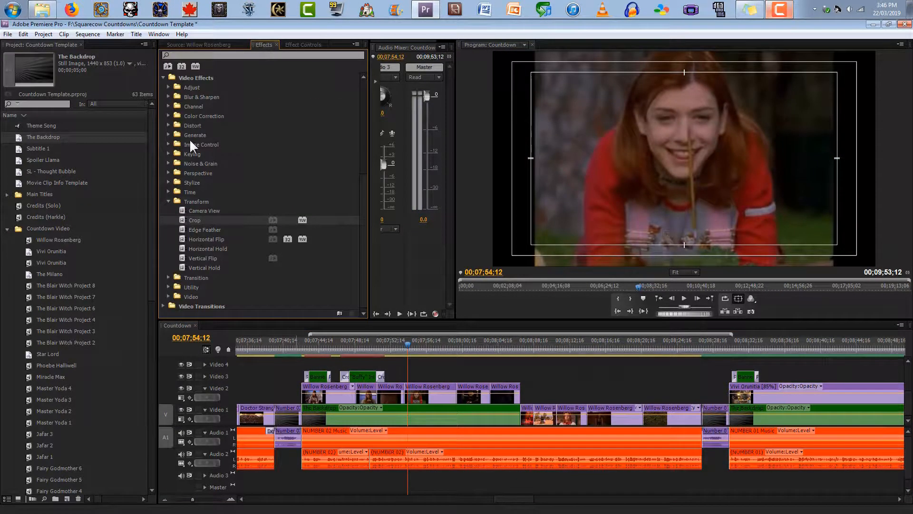
scroll(186, 167, "up", 4)
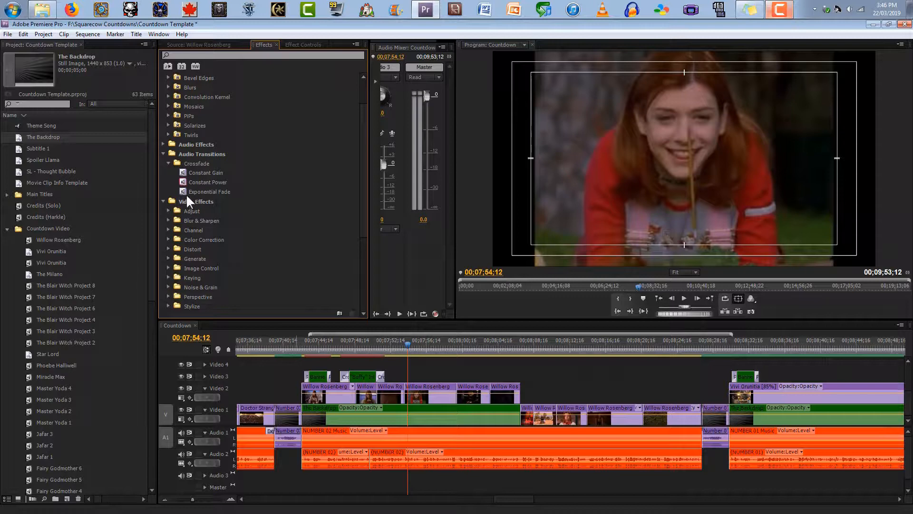
scroll(187, 190, "up", 2)
left_click(180, 106)
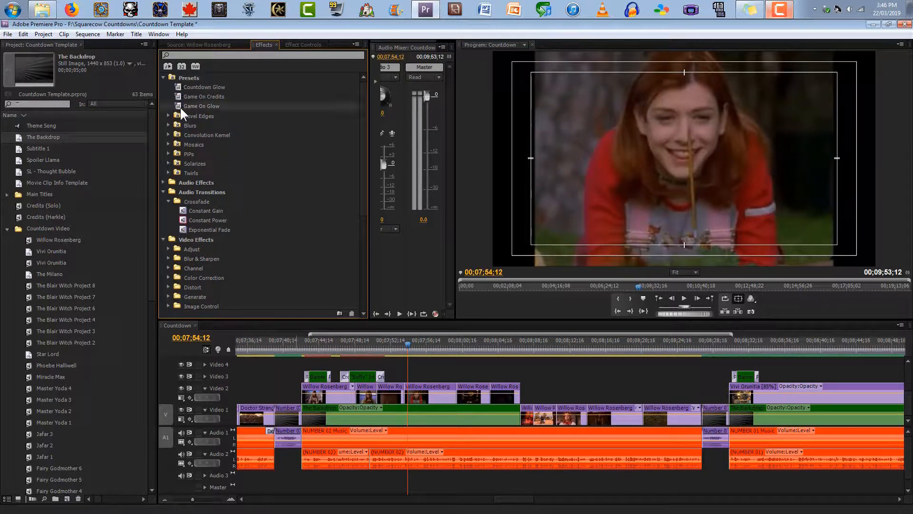
left_click(178, 86)
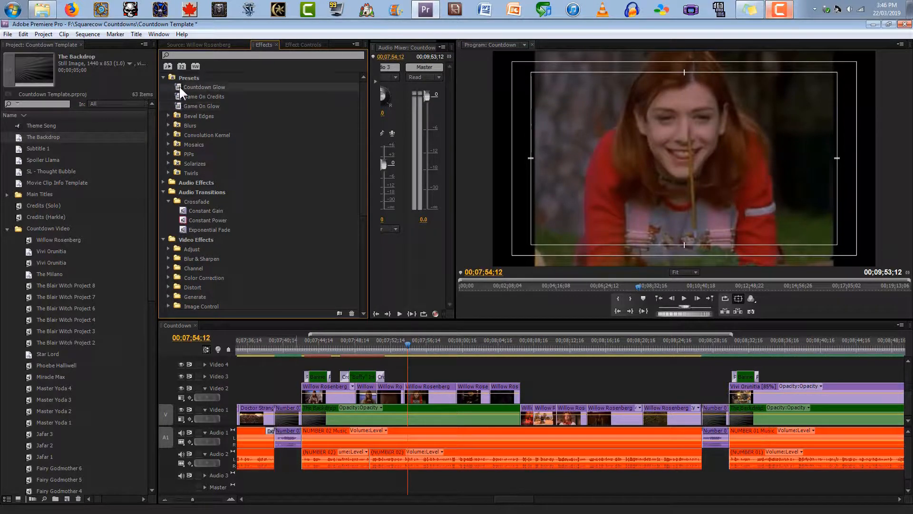
left_click(217, 87)
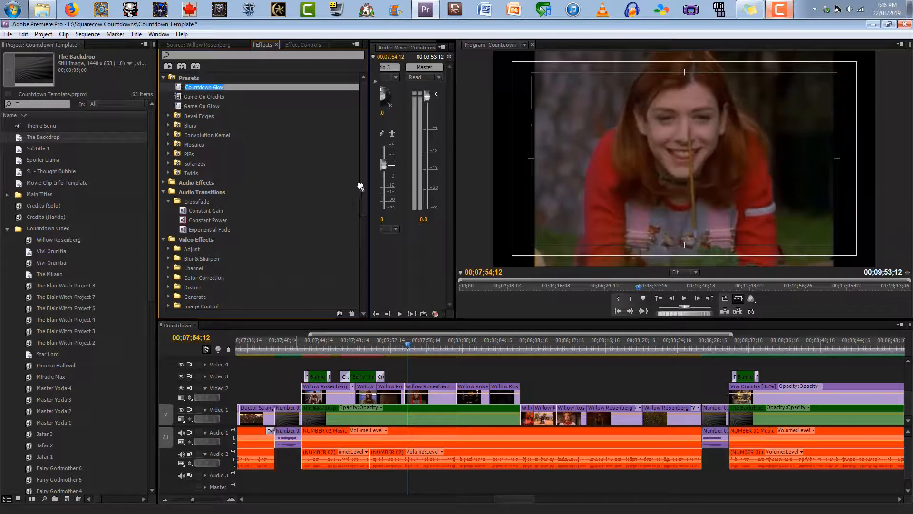
left_click_drag(177, 85, 316, 383)
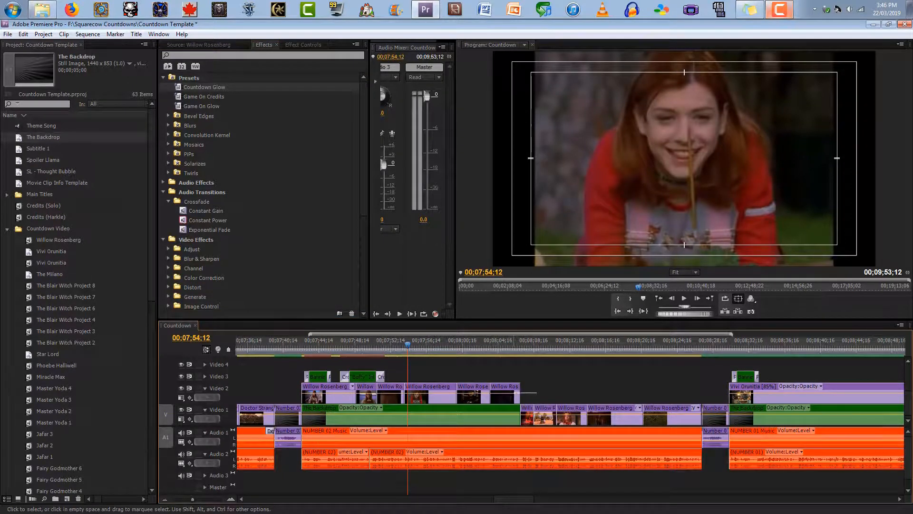
left_click_drag(178, 86, 330, 390)
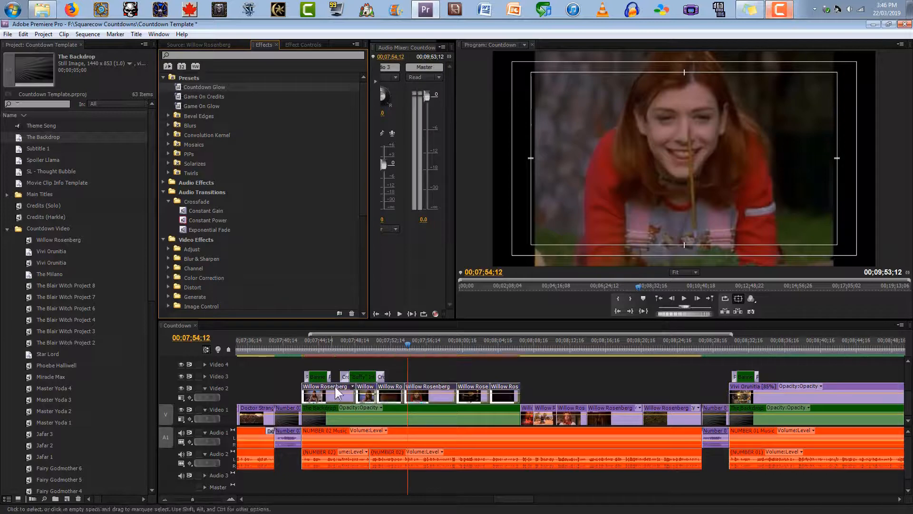
Render the sequence previews, return the playhead to the start of the sequence and save the project.
left_click_drag(322, 343, 285, 355)
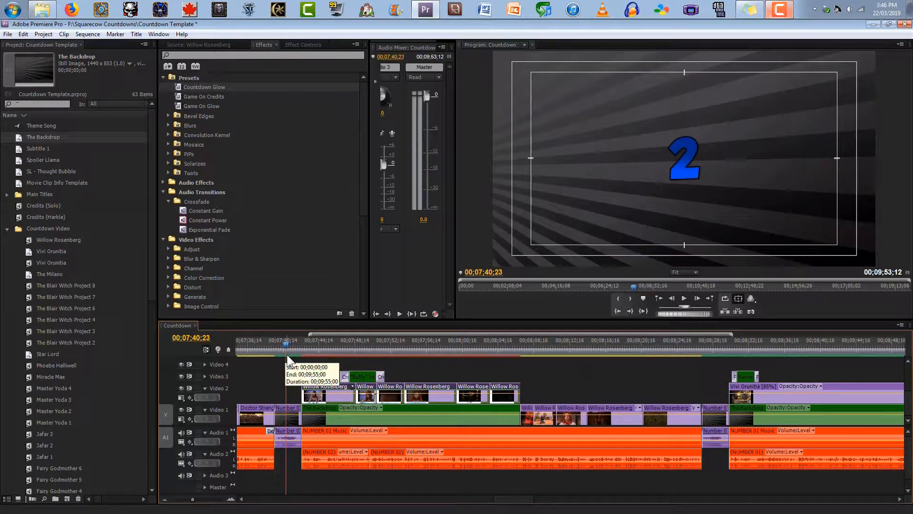
key("Return")
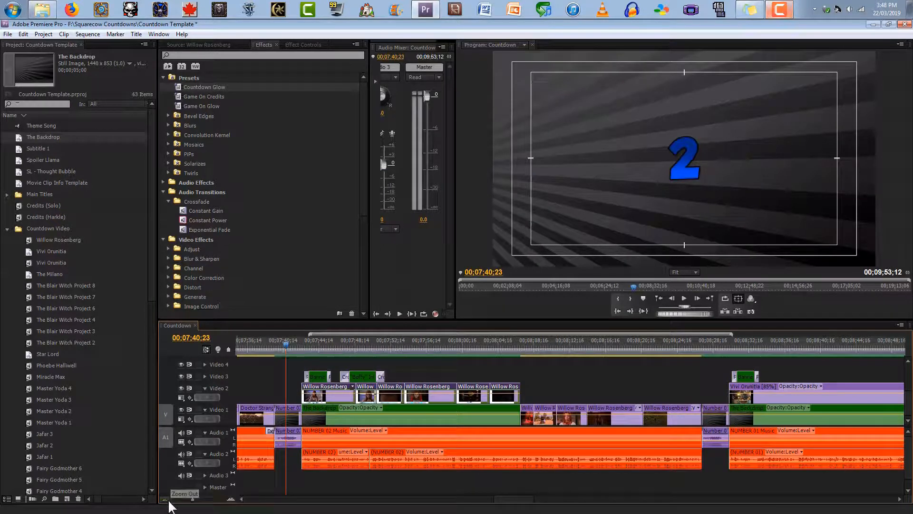
left_click_drag(193, 498, 173, 499)
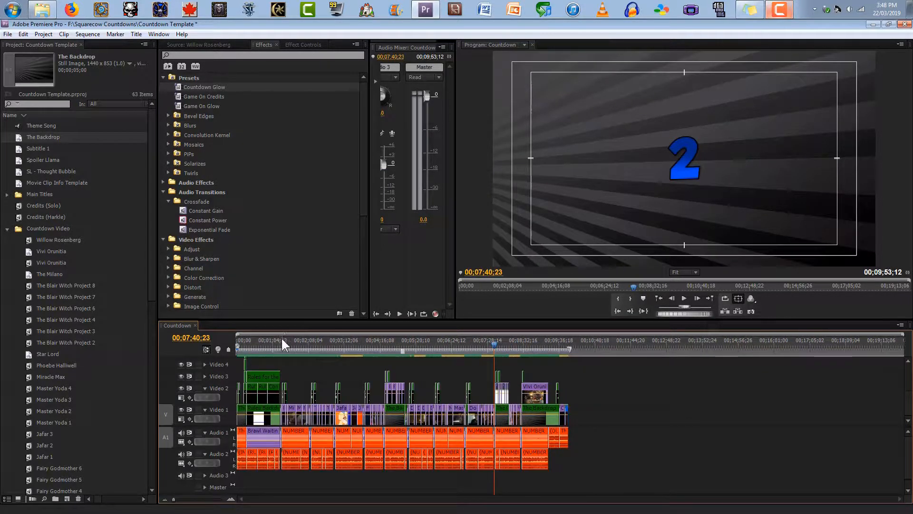
key("Home")
key("ctrl+s")
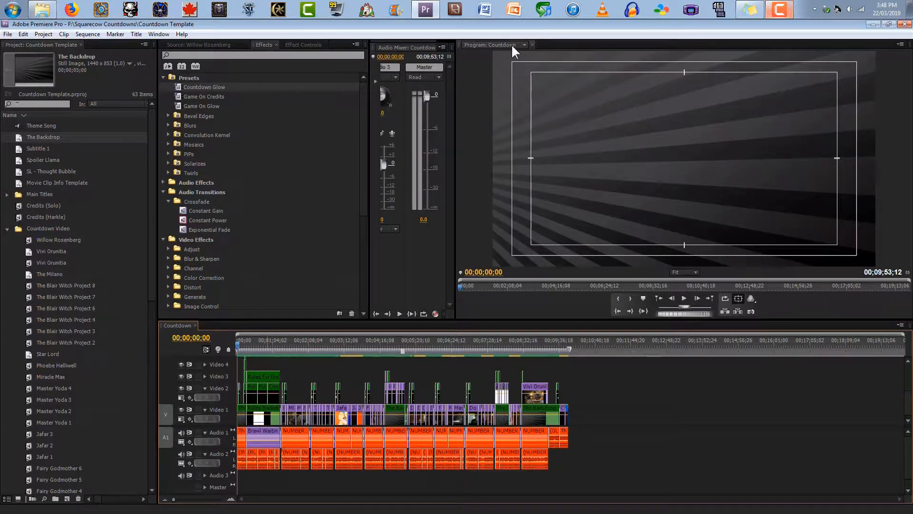
Play the countdown from the beginning in a maximized Program monitor up to 00:02:27:26, and restore the frame size.
left_click(524, 45)
left_click(538, 94)
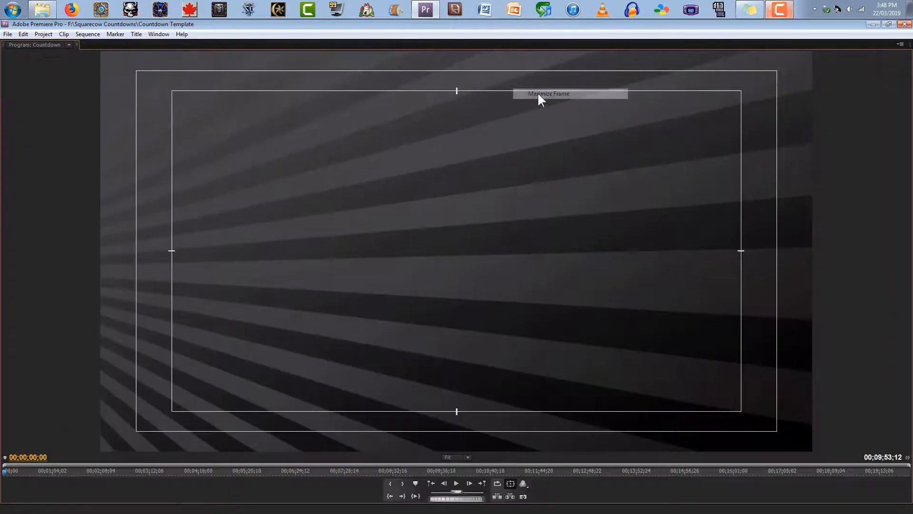
left_click(451, 483)
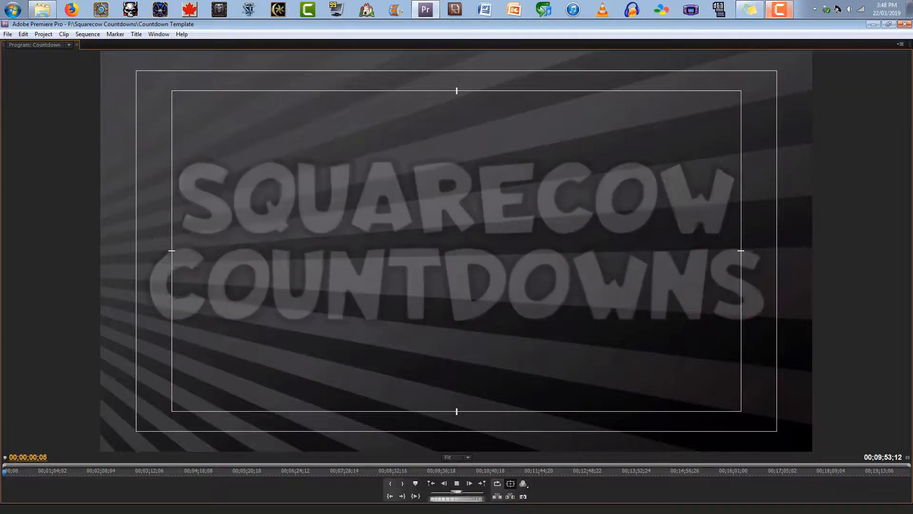
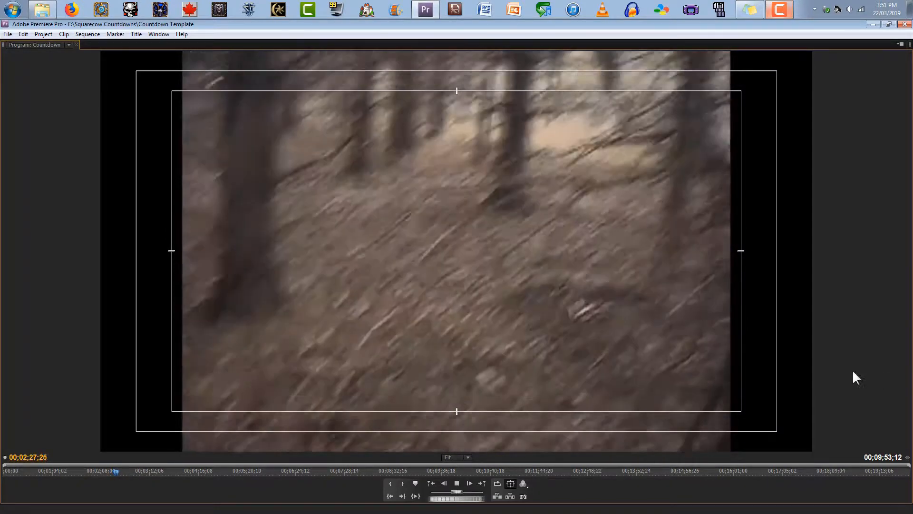
key("space")
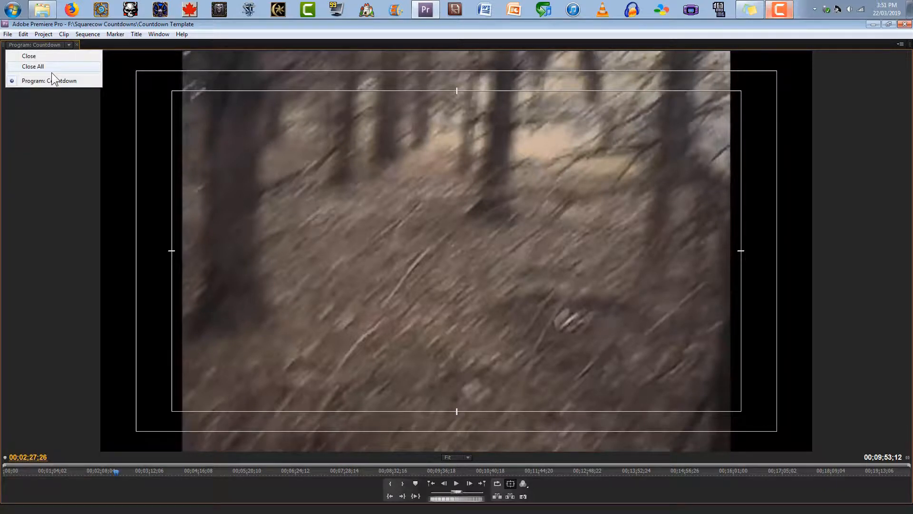
right_click(51, 45)
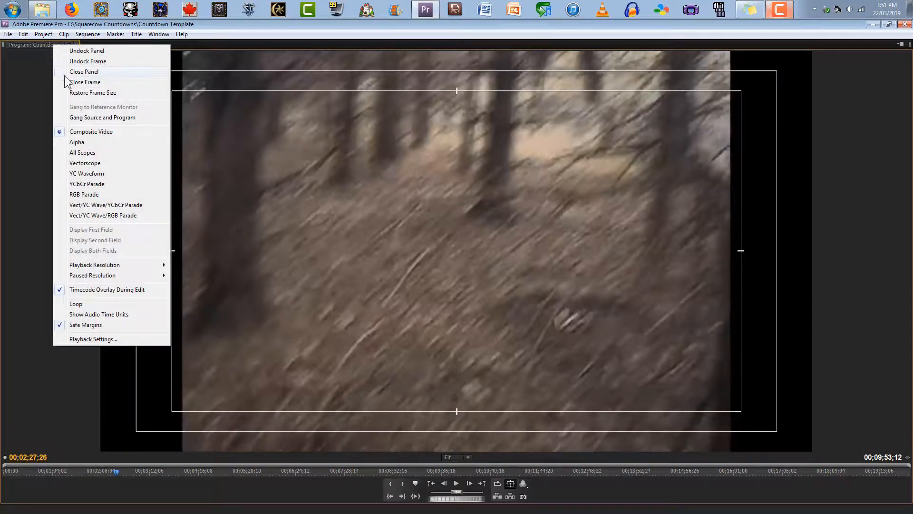
left_click(72, 93)
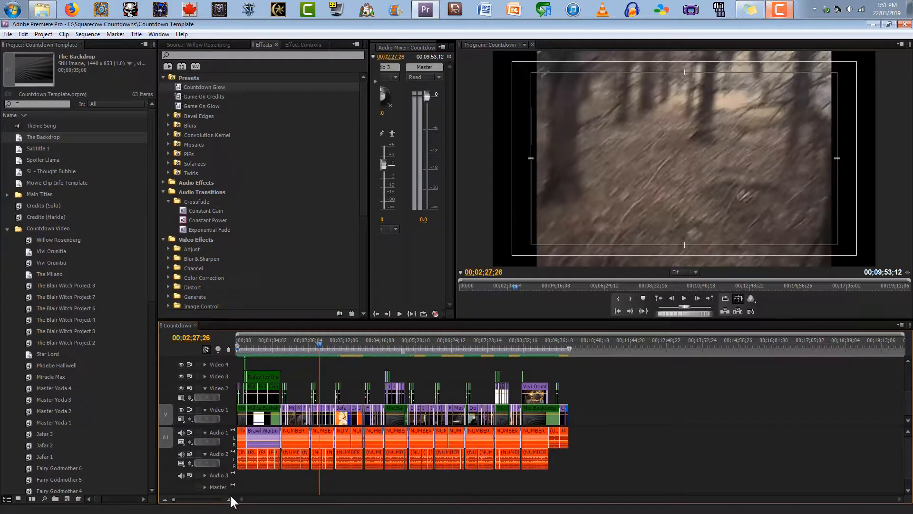
Zoom the timeline in around the Blair Witch Project clips and replay the passage from 00:02:23:00 to 00:02:27:07 to check the cuts.
left_click(231, 498)
left_click(231, 498)
left_click(231, 498)
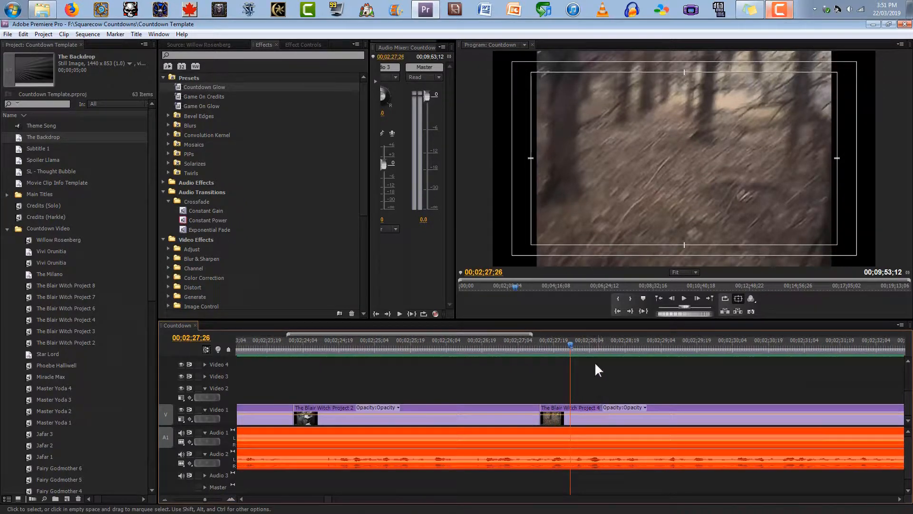
left_click_drag(567, 347, 273, 366)
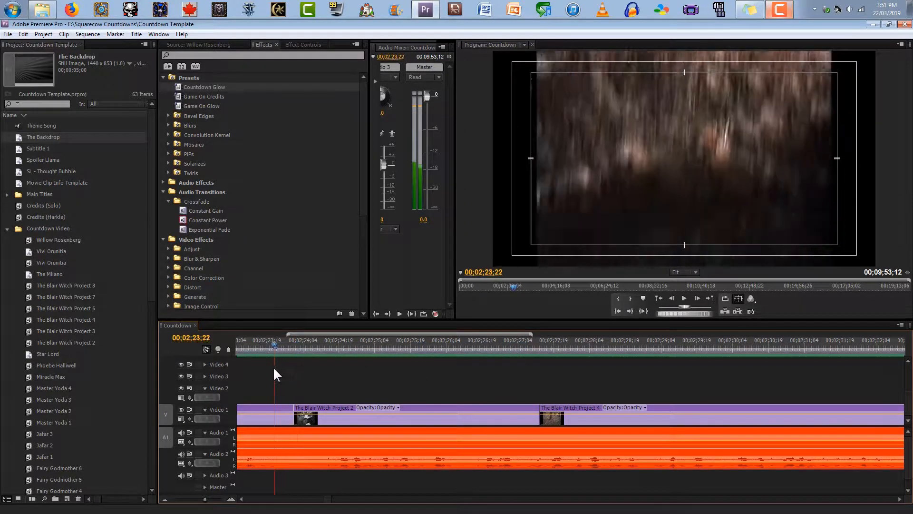
key("space")
key("Left")
key("Left")
key("Left")
key("Left")
key("Left")
key("Left")
key("Left")
key("Left")
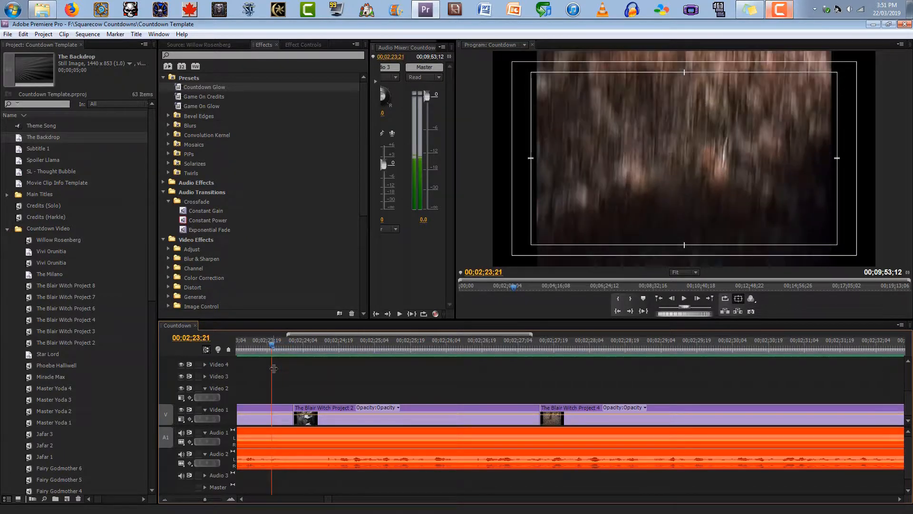
key("Left")
key("Left")
key("Left")
key("Left")
key("Left")
key("Left")
key("Left")
key("Left")
key("Left")
key("Left")
key("Left")
key("Left")
key("Left")
key("Left")
key("Left")
key("Left")
key("Left")
key("Left")
key("Left")
key("Left")
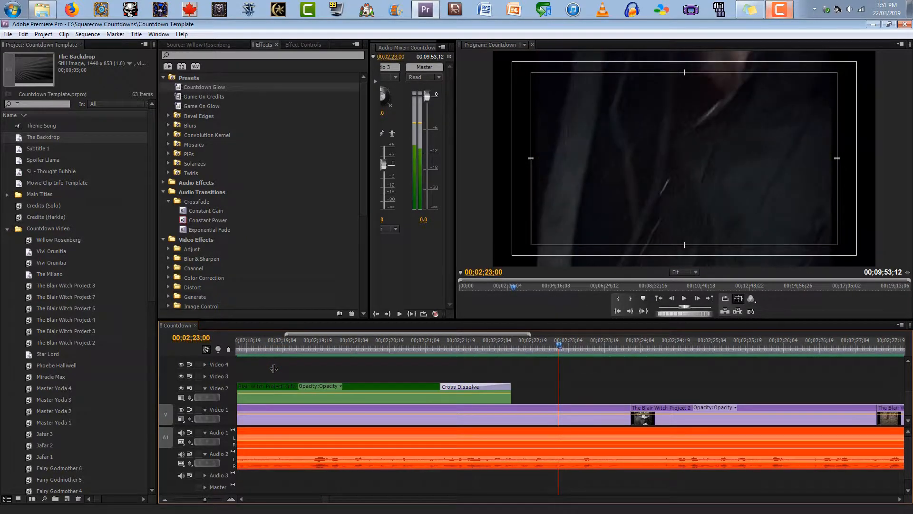
key("space")
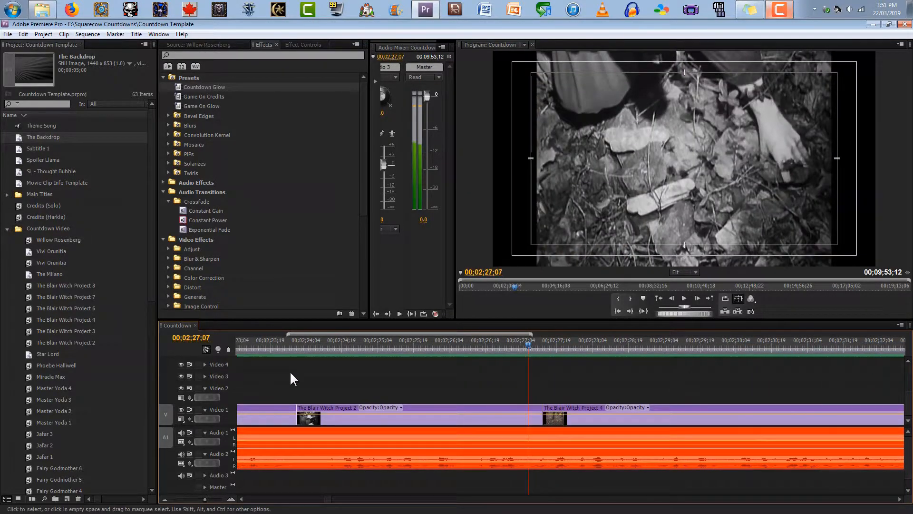
Maximize the Program monitor and play the countdown from 00:02:23:11 through at least 00:04:46:03 to review it.
left_click(256, 347)
left_click_drag(254, 350, 251, 350)
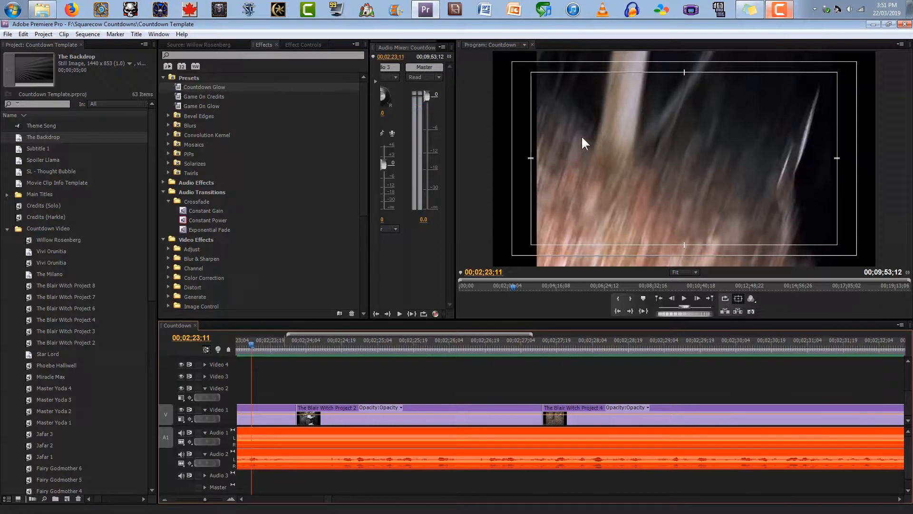
right_click(498, 43)
left_click(537, 90)
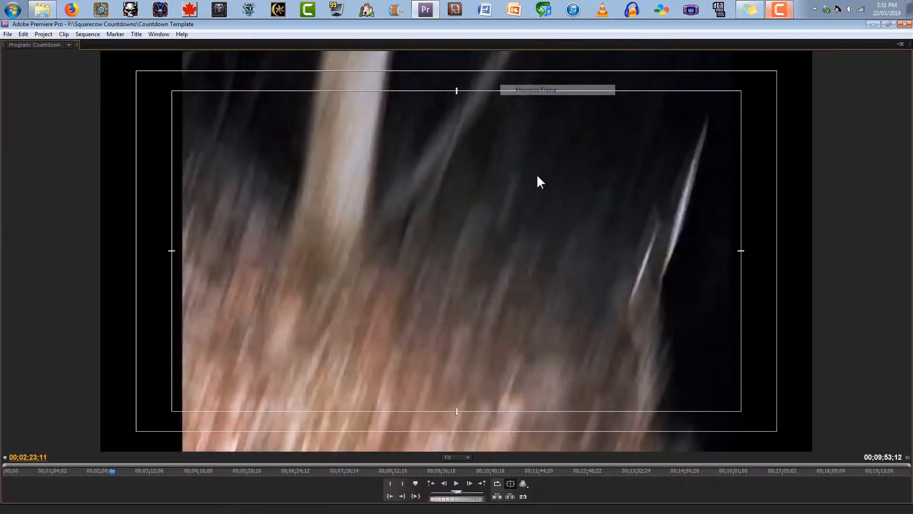
left_click(458, 483)
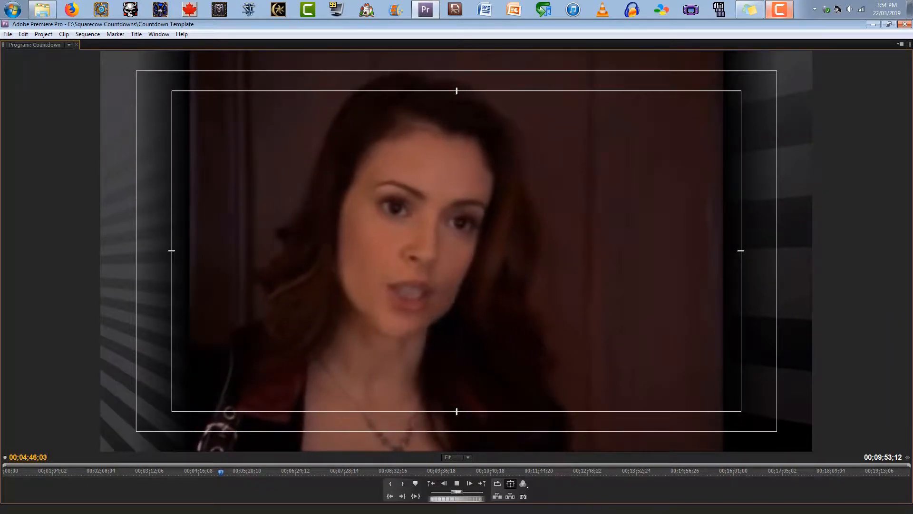
Stop the playback and step back frame by frame to the Phoebe Halliwell cut at 00:04:45:01.
key("space")
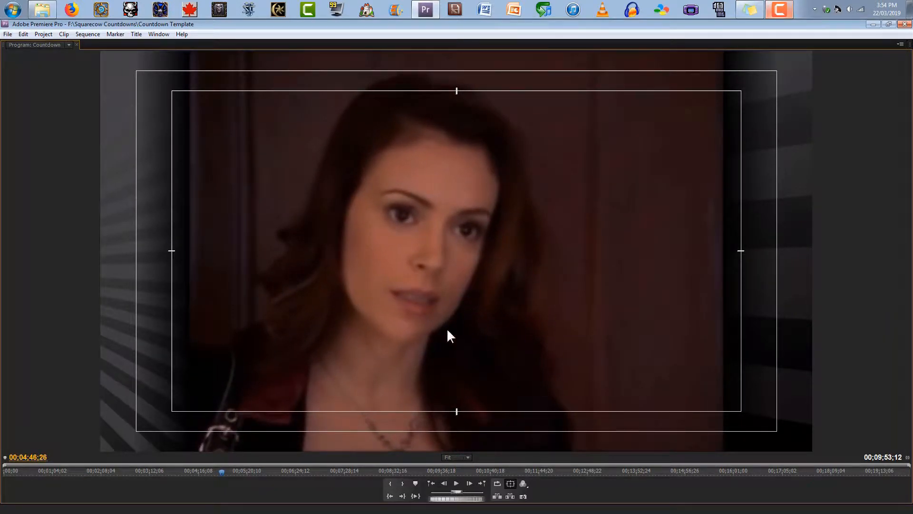
key("Left")
key("Left")
key("Left")
key("Left")
key("Left")
key("Left")
key("Left")
key("Left")
key("Left")
key("Left")
key("Left")
key("Left")
key("Left")
key("Left")
key("Left")
key("Left")
key("Left")
key("Left")
key("Left")
key("Left")
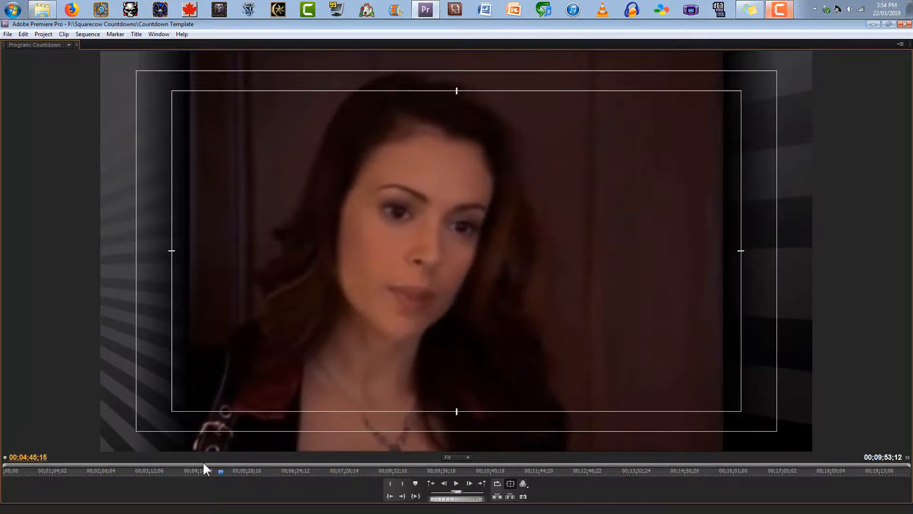
key("Left")
key("Left")
key("Left")
key("Left")
key("Left")
key("Left")
key("Left")
key("Left")
key("Left")
key("Left")
key("Left")
key("Left")
key("Left")
key("Left")
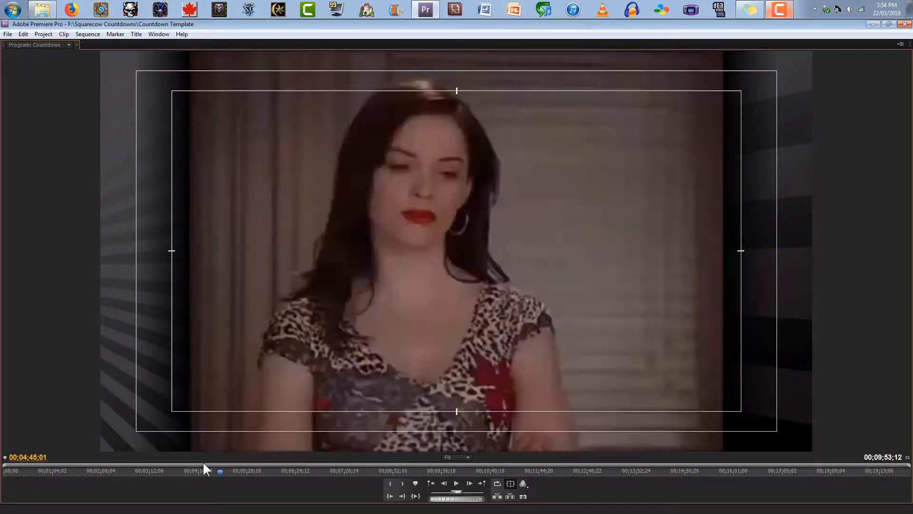
Restore the frame size and zoom the timeline in on the Phoebe Halliwell cut at 00:04:45:01.
right_click(44, 46)
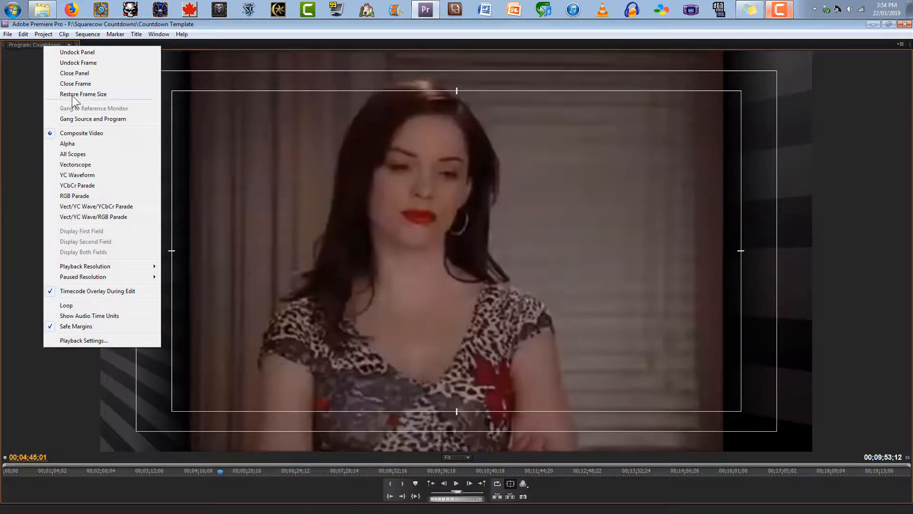
left_click(64, 94)
left_click(230, 499)
left_click(231, 499)
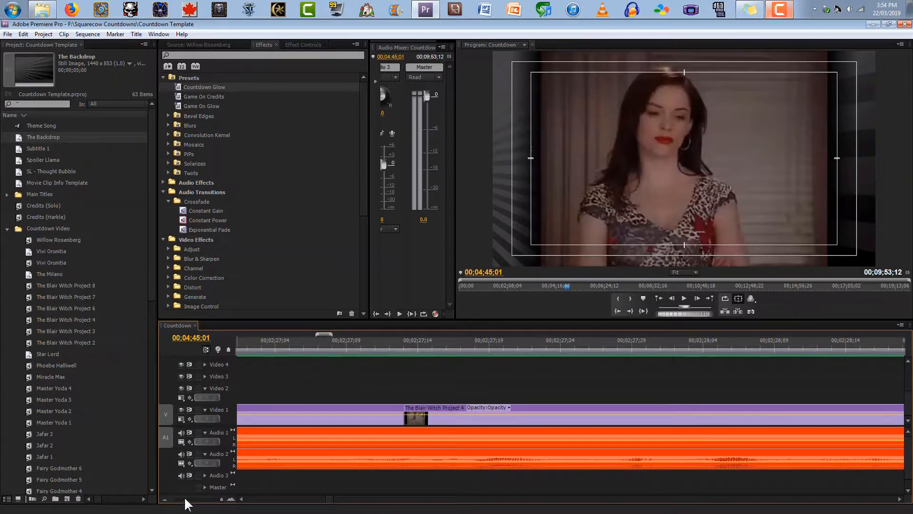
left_click_drag(327, 499, 379, 500)
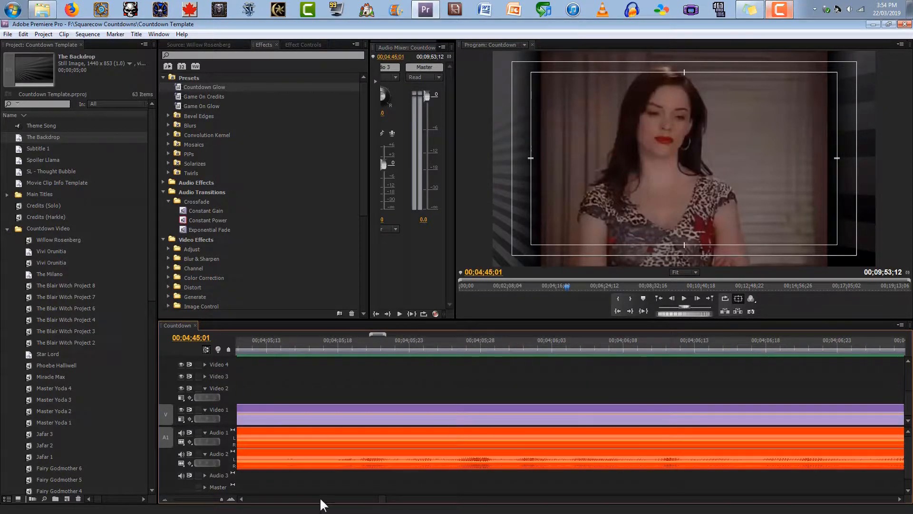
left_click(167, 498)
left_click(166, 498)
left_click(166, 498)
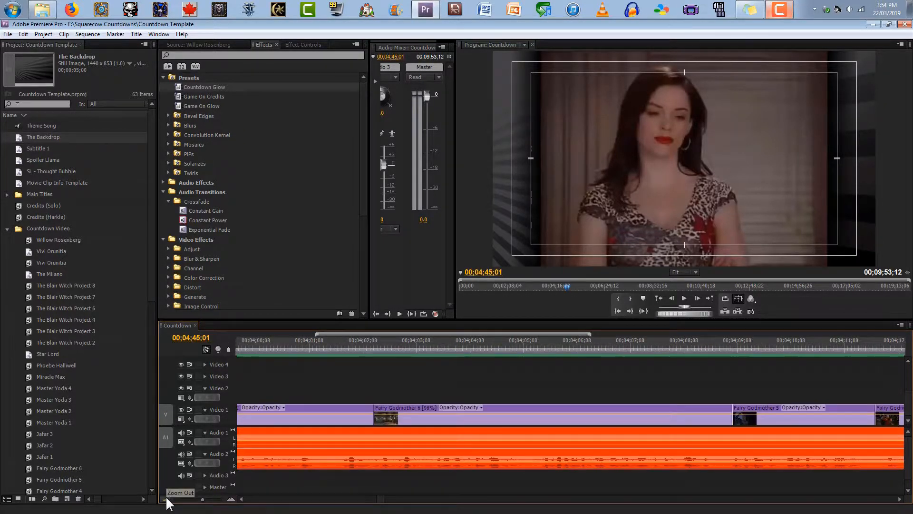
left_click(166, 498)
left_click_drag(899, 498, 900, 500)
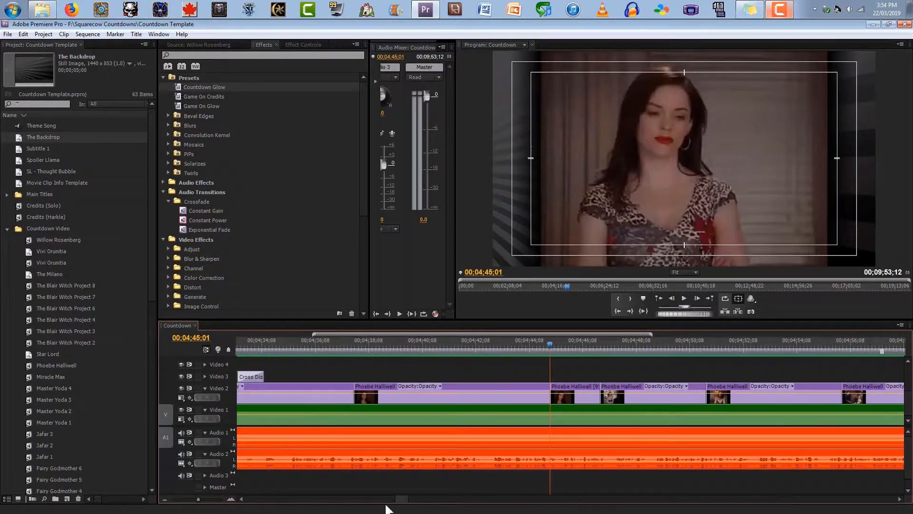
left_click(232, 500)
left_click(231, 499)
left_click(231, 499)
left_click(231, 500)
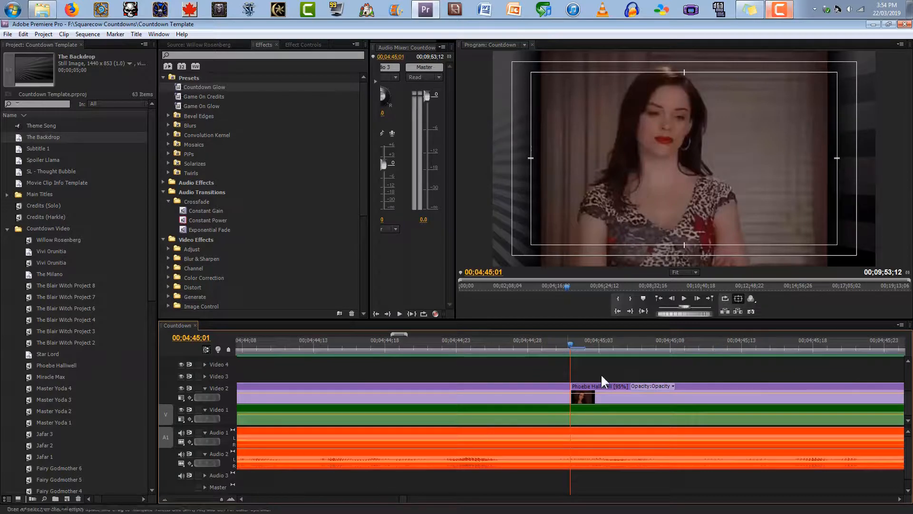
Try trimming the end of the Phoebe Halliwell clip before the cut back one frame to 00:04:45:00.
key("Left")
mouse_move(571, 390)
left_mouse_down()
mouse_move(559, 390)
mouse_move(570, 391)
left_mouse_up()
key("Left")
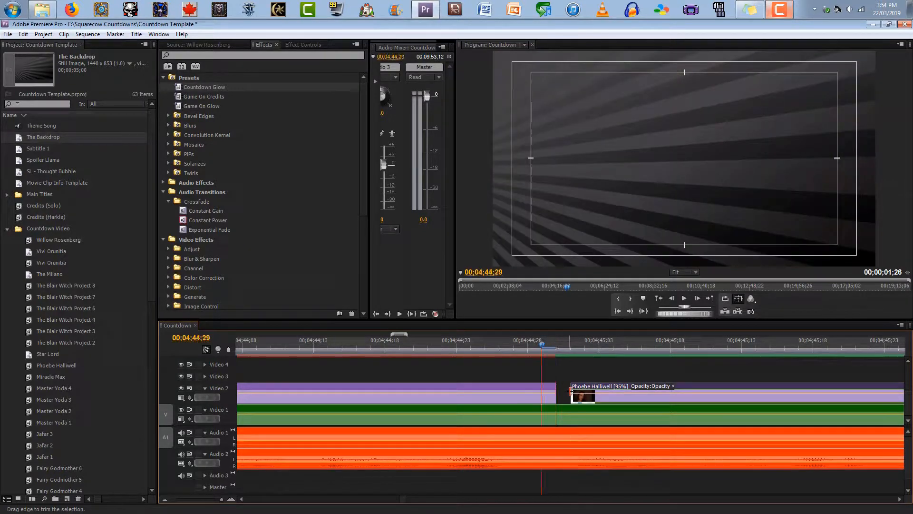
key("Right")
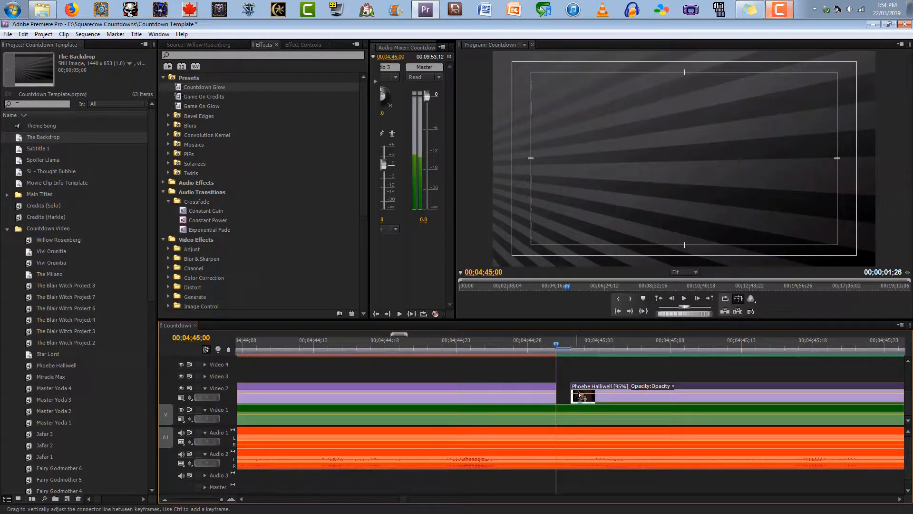
key("Left")
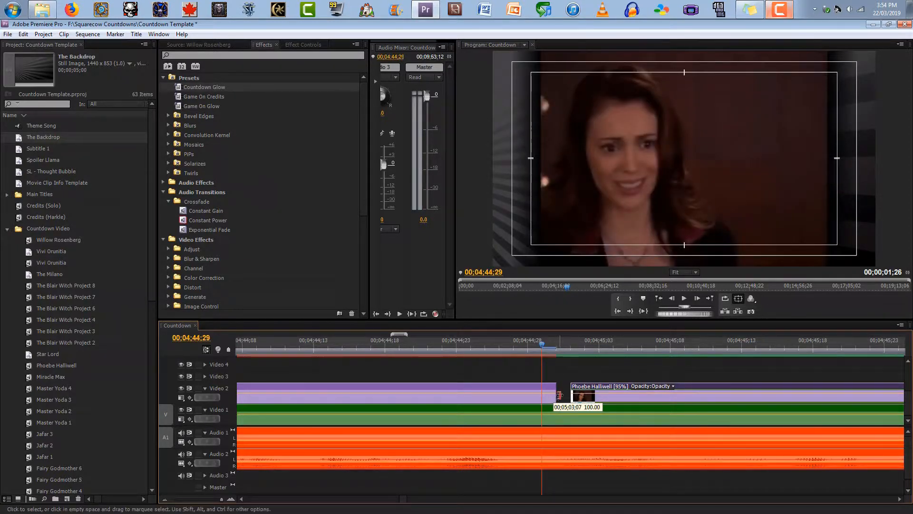
Try splitting the Phoebe Halliwell clip at 00:04:44:29 and slowing its last one-frame piece to 50% speed.
key("ctrl+k")
right_click(545, 388)
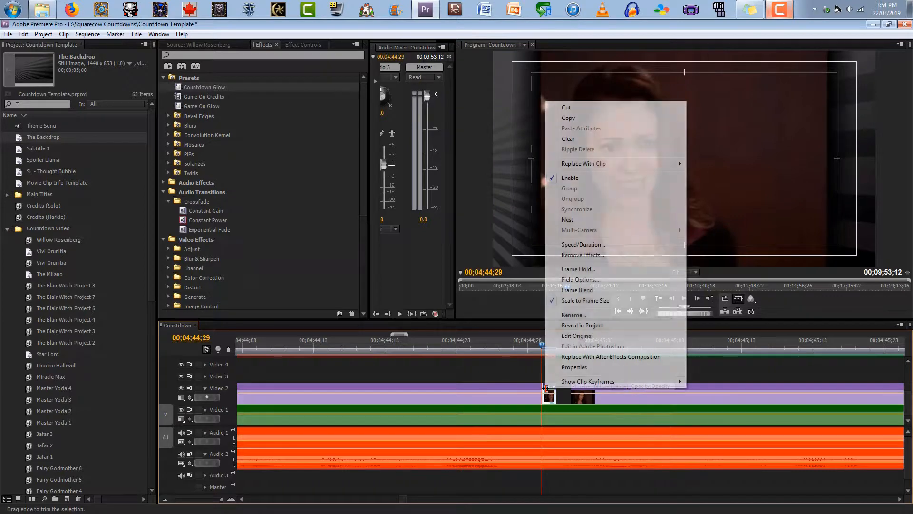
left_click(594, 243)
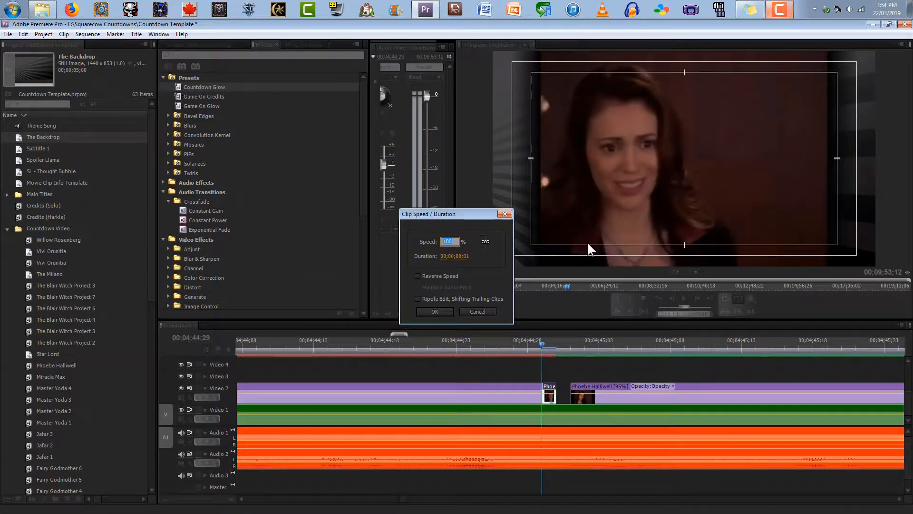
type("50")
key("Return")
left_click_drag(543, 346, 581, 344)
key("ctrl+z")
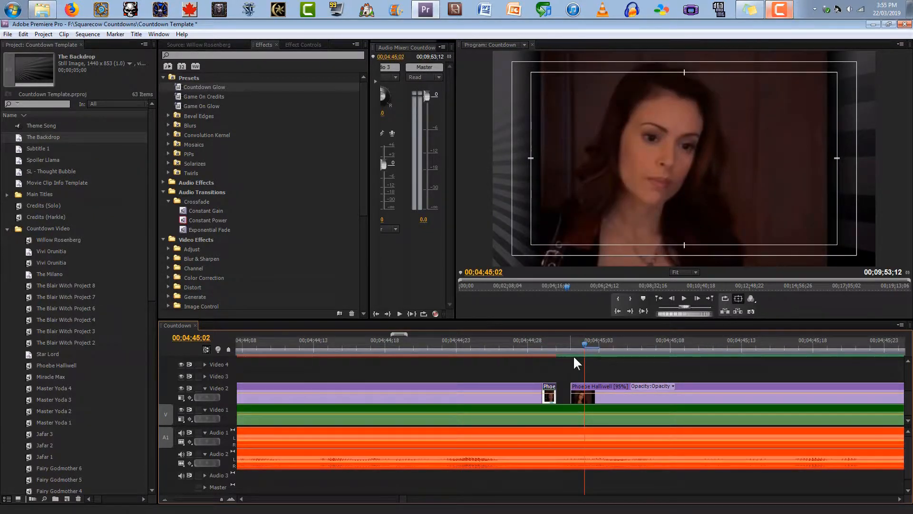
Trim the start of the 95% Phoebe Halliwell clip to 00:04:45:02 and extend the preceding clip to 00:04:45:01.
key("Left")
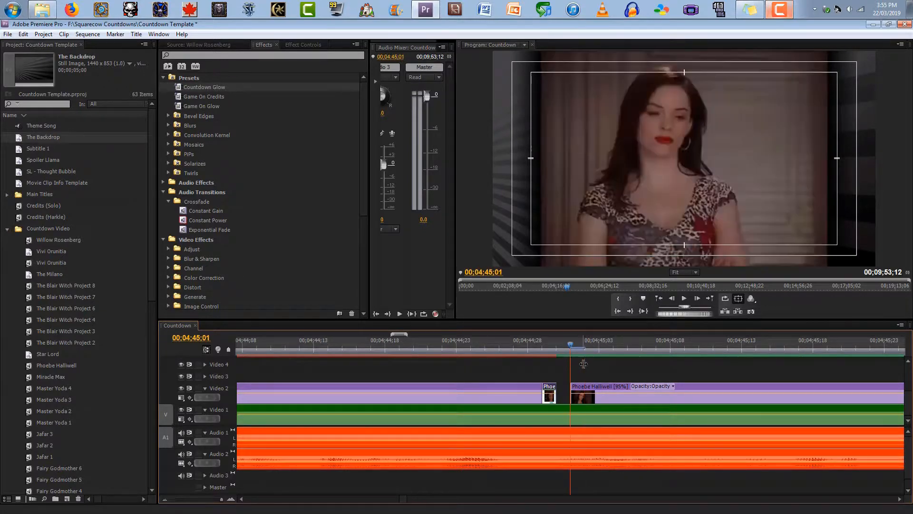
key("Right")
left_click_drag(574, 387, 588, 388)
left_click_drag(584, 351, 542, 350)
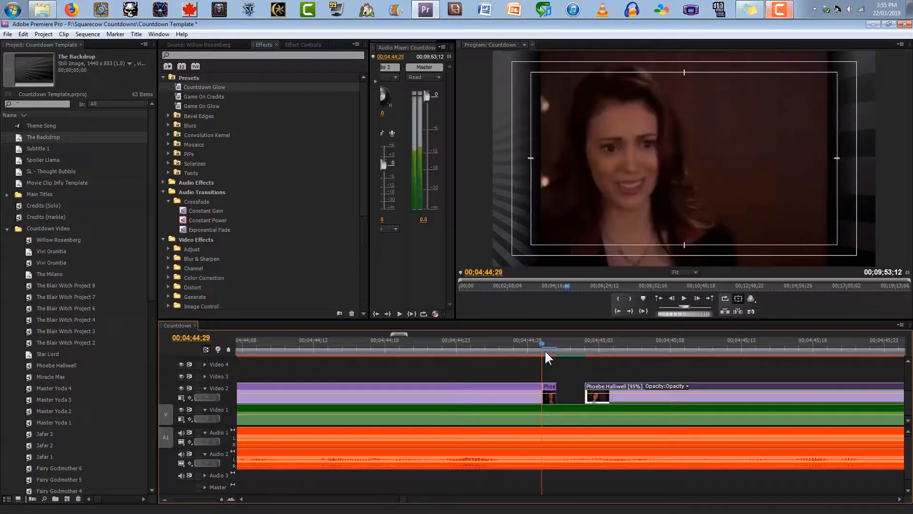
left_click_drag(556, 387, 585, 385)
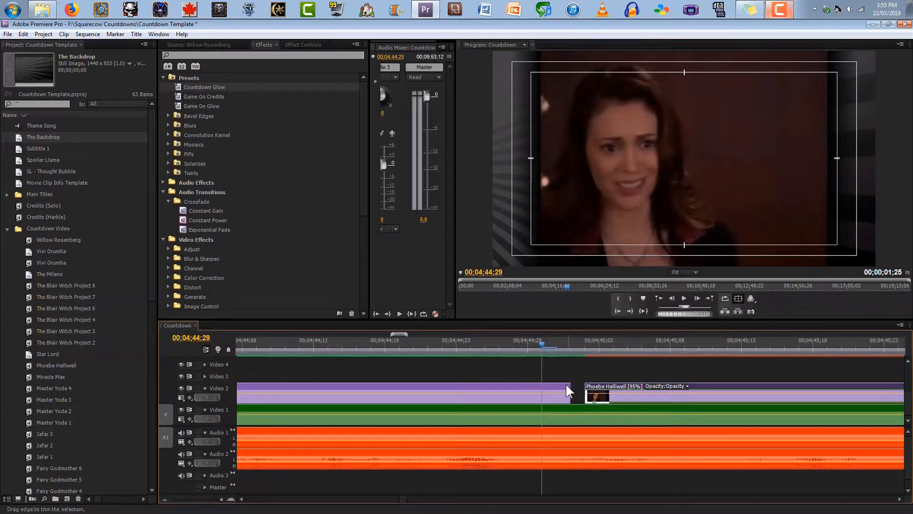
Split the preceding Phoebe Halliwell clip at 00:04:45:00 and set its last one-frame piece to 50% speed.
left_click(564, 384)
left_click(563, 354)
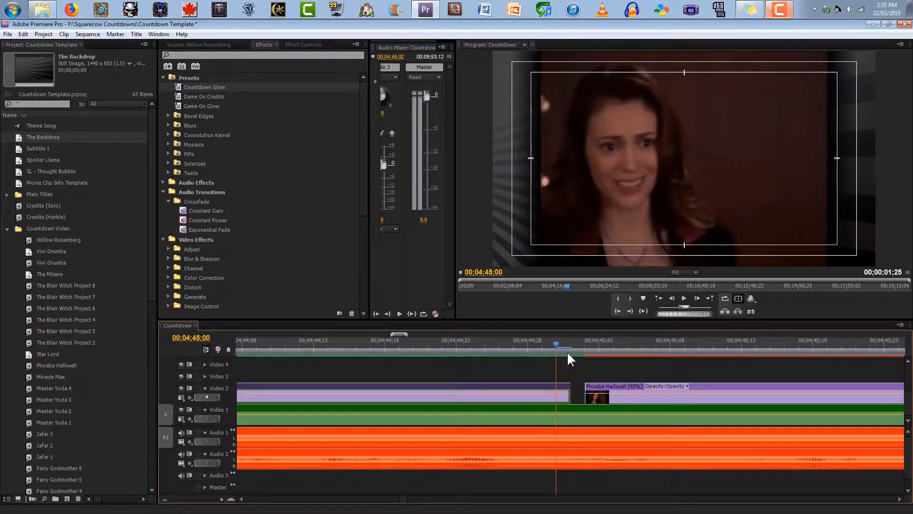
key("c")
left_click(558, 389)
key("v")
left_click(563, 394)
right_click(564, 394)
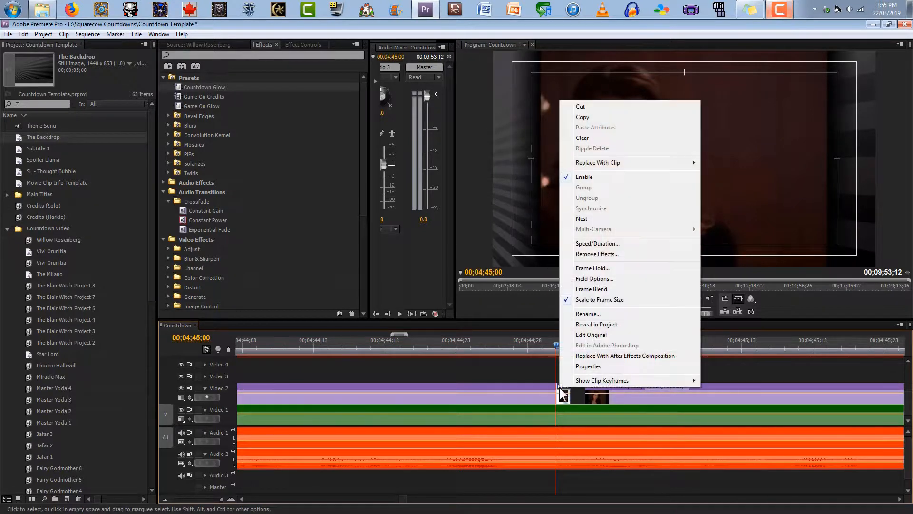
left_click(595, 243)
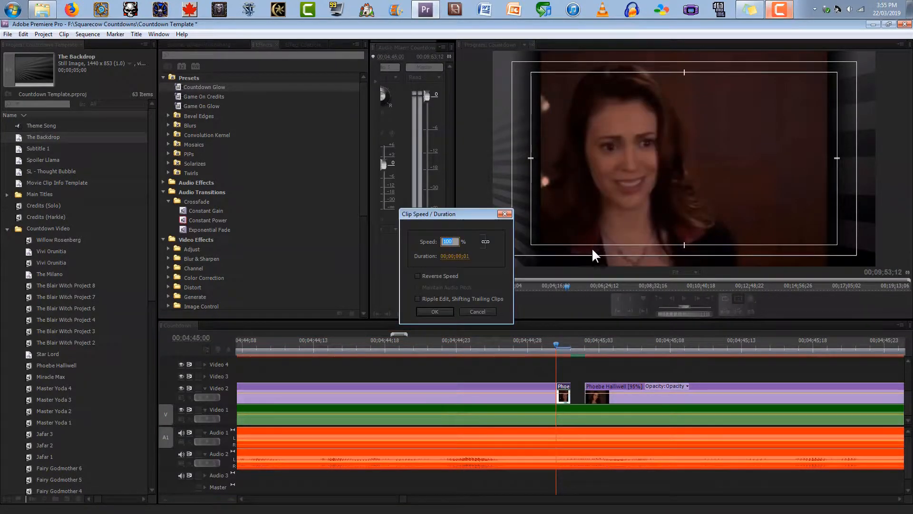
type("50")
key("Return")
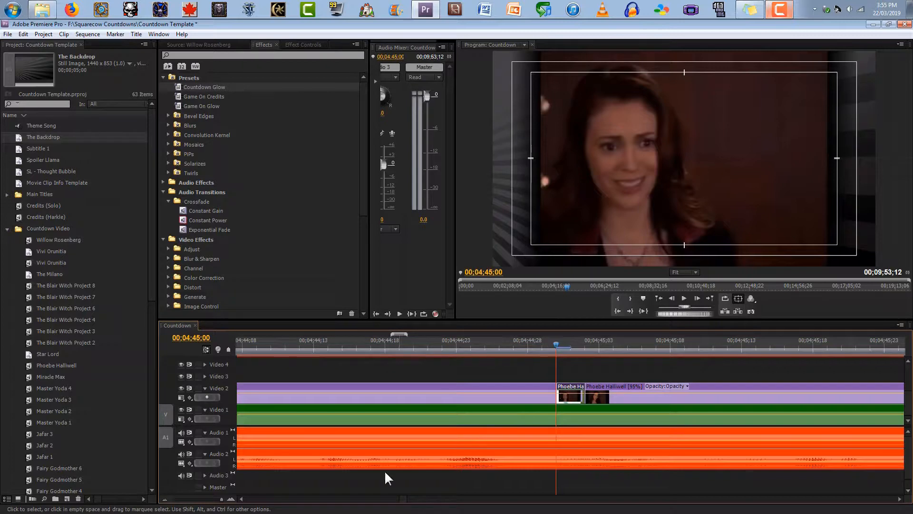
Render the previews for the edited Phoebe Halliwell section with the timeline zoomed out.
left_click(164, 499)
left_click(164, 499)
left_click(164, 498)
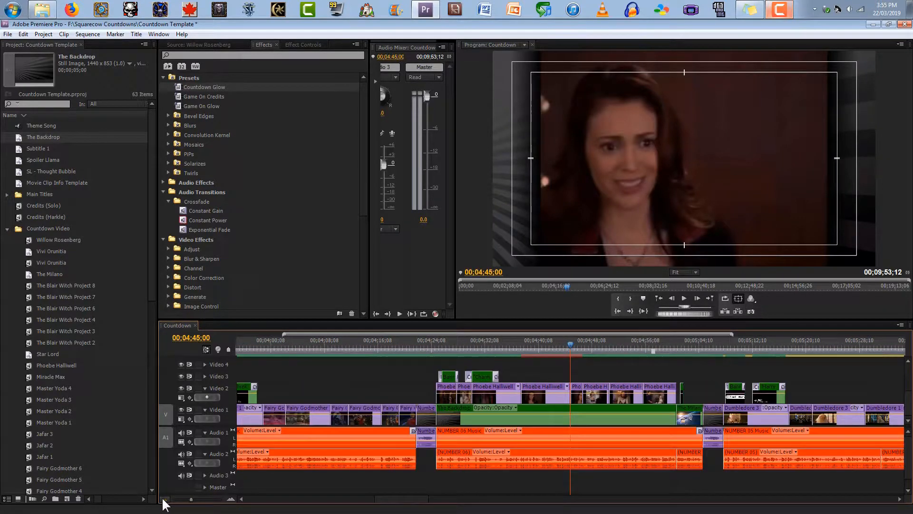
key("Return")
Play the countdown from 00:04:35:12 to 00:06:55:22 to review it.
left_click(531, 348)
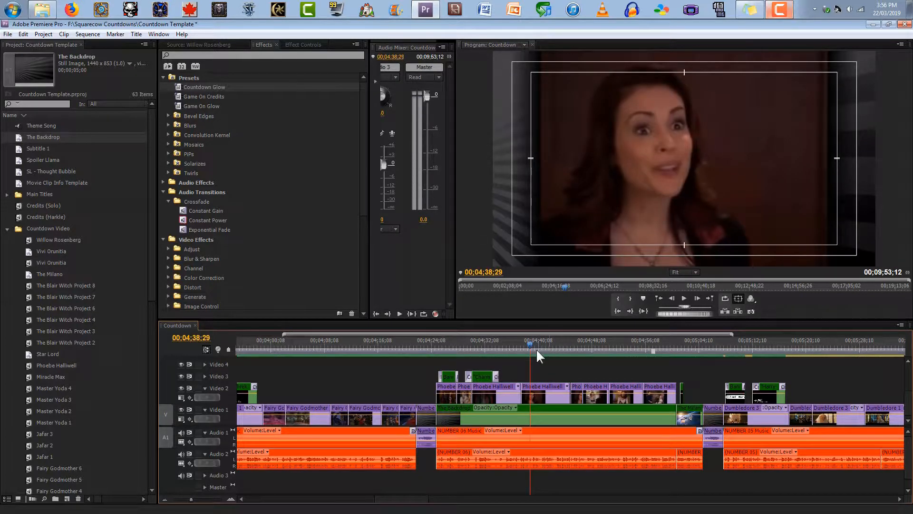
left_click(507, 347)
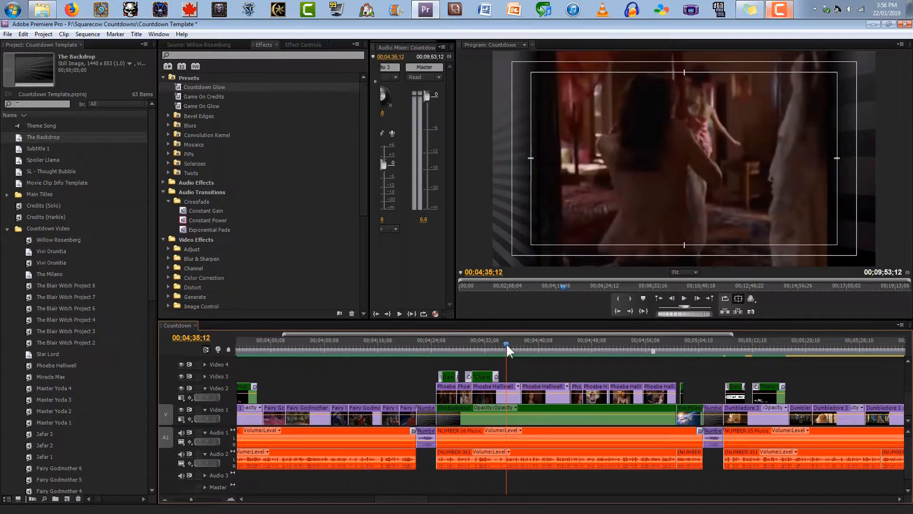
key("space")
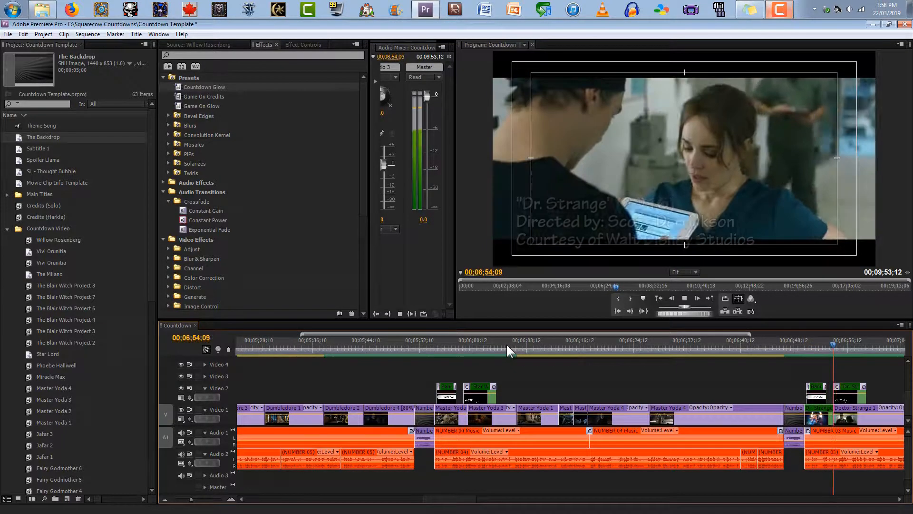
key("space")
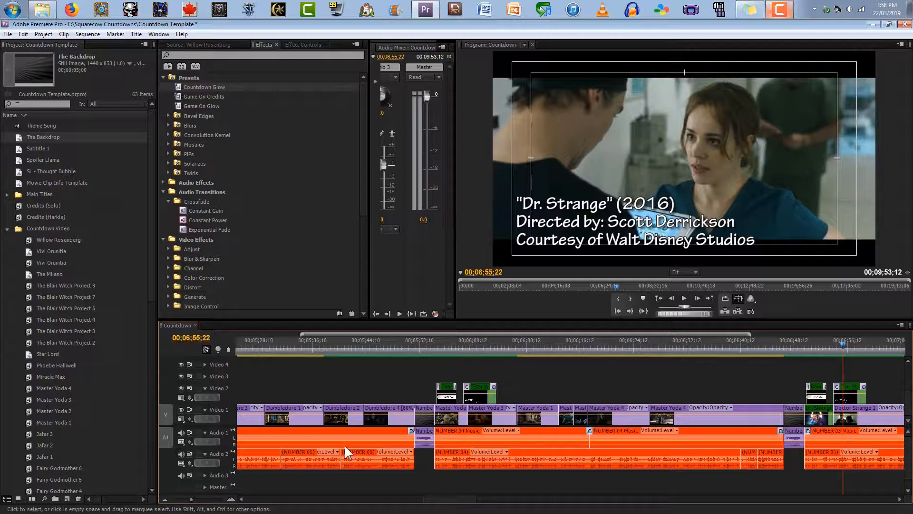
Move the cut between the Dr. Strange clip and the Doctor Strange 1 clip to 00:06:54:08.
left_click(232, 499)
left_click(232, 498)
left_click_drag(415, 344, 409, 344)
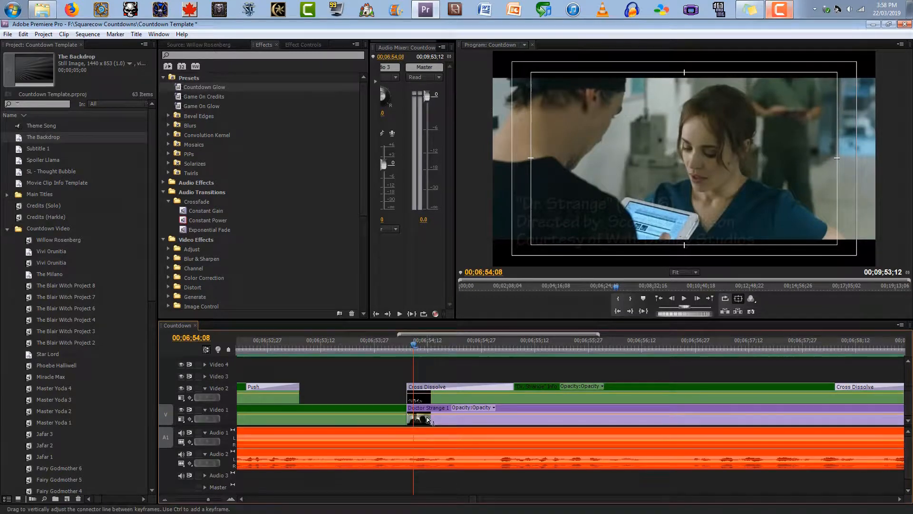
left_click(410, 410)
left_click_drag(410, 410, 411, 410)
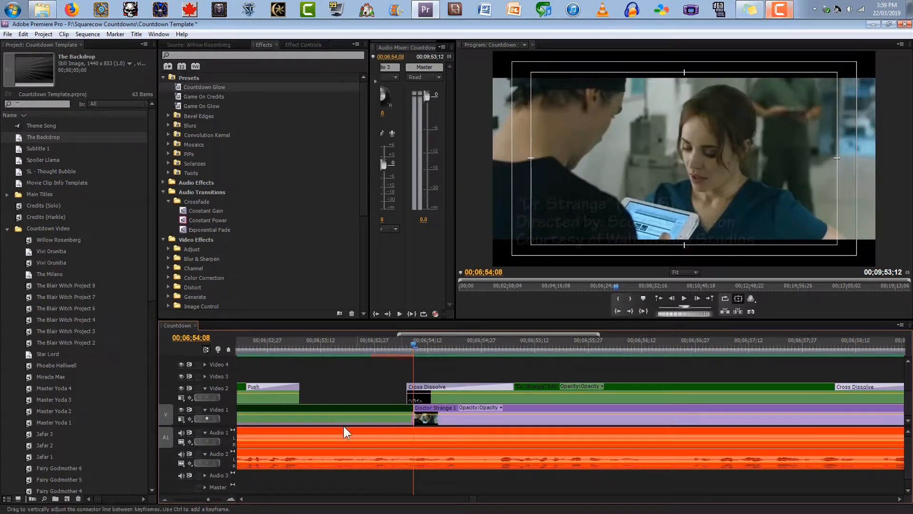
Render the previews for the changed Doctor Strange cut and review the countdown up to 00:07:40:20.
left_click(165, 500)
left_click(165, 499)
left_click(544, 344)
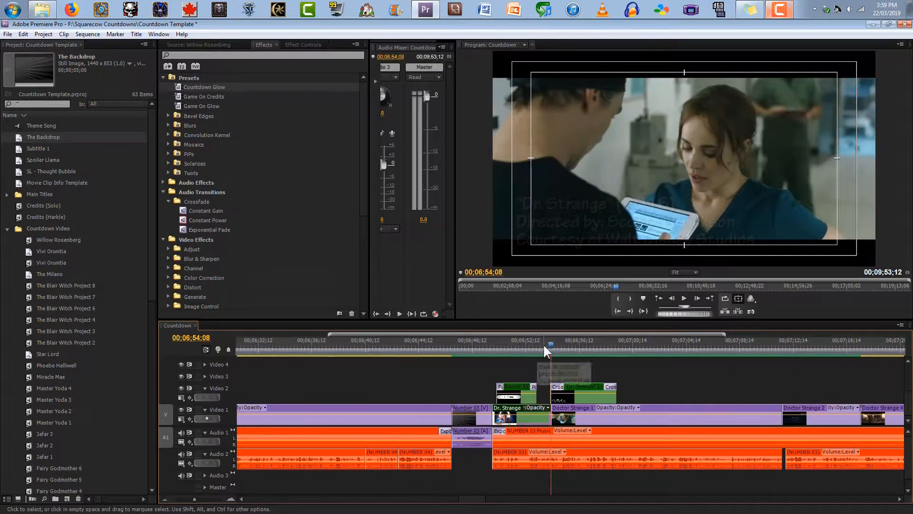
key("Return")
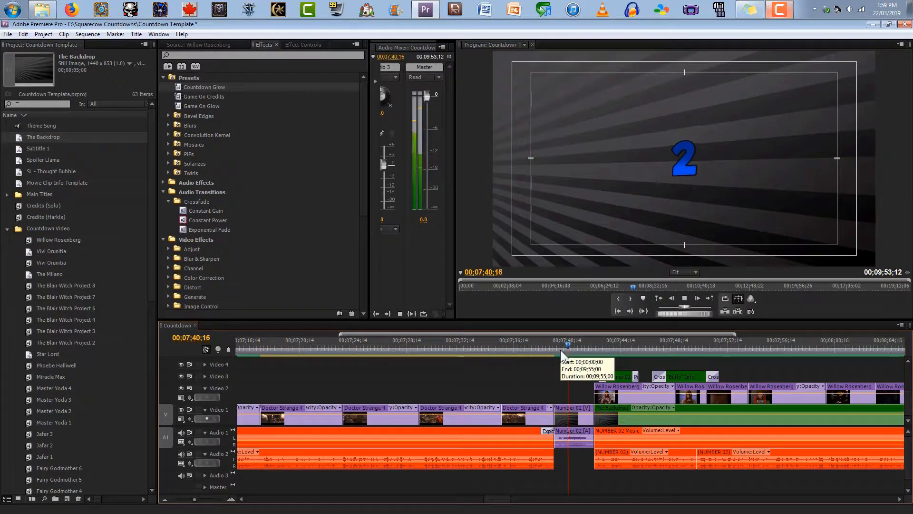
key("space")
Trim the stray frames off the end of the last Doctor Strange 4 clip before the Number 02 clip.
left_click(231, 498)
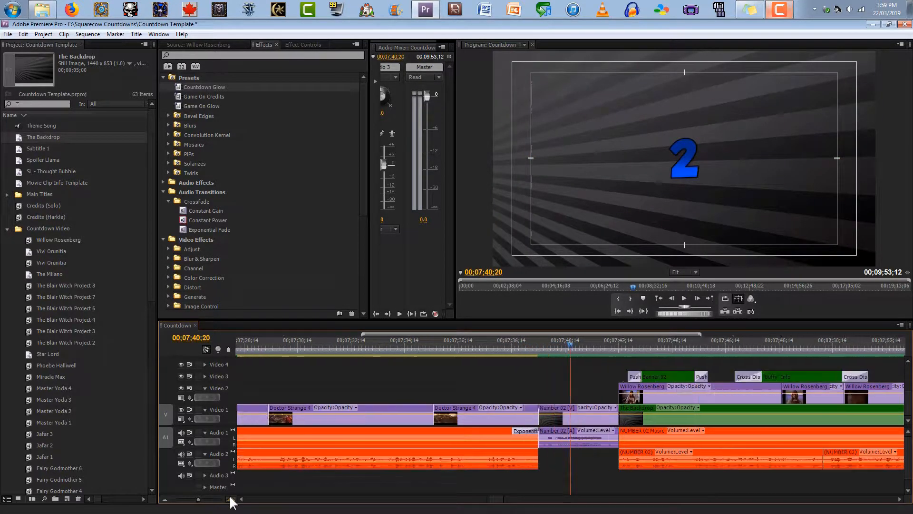
left_click_drag(549, 345, 508, 354)
key("Left")
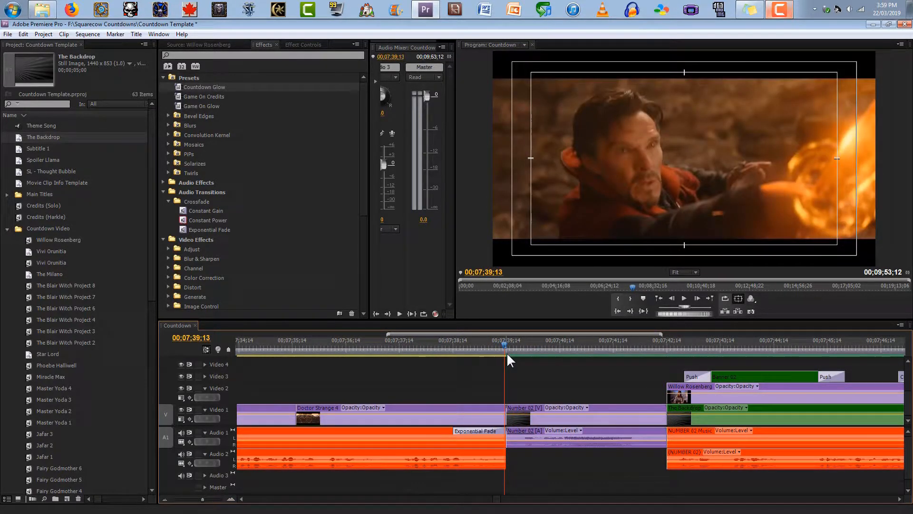
key("Left")
left_click_drag(502, 418, 487, 418)
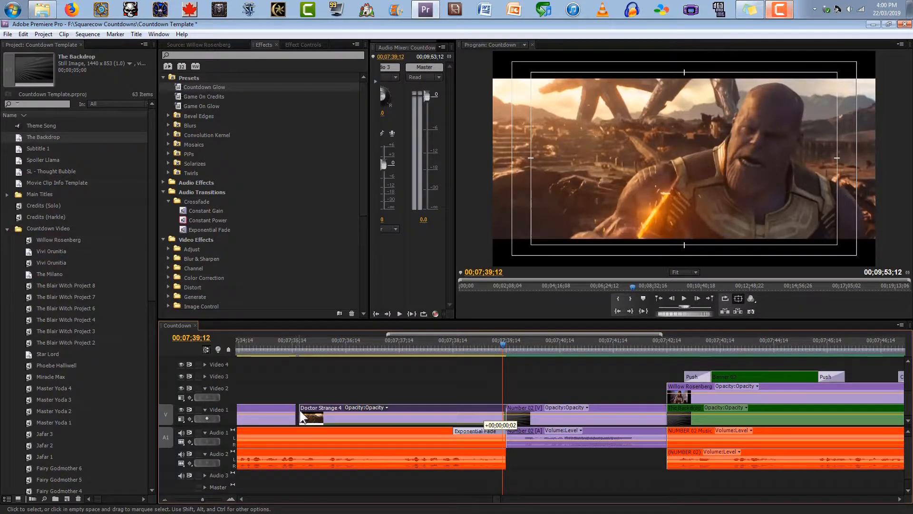
left_click_drag(300, 410, 305, 410)
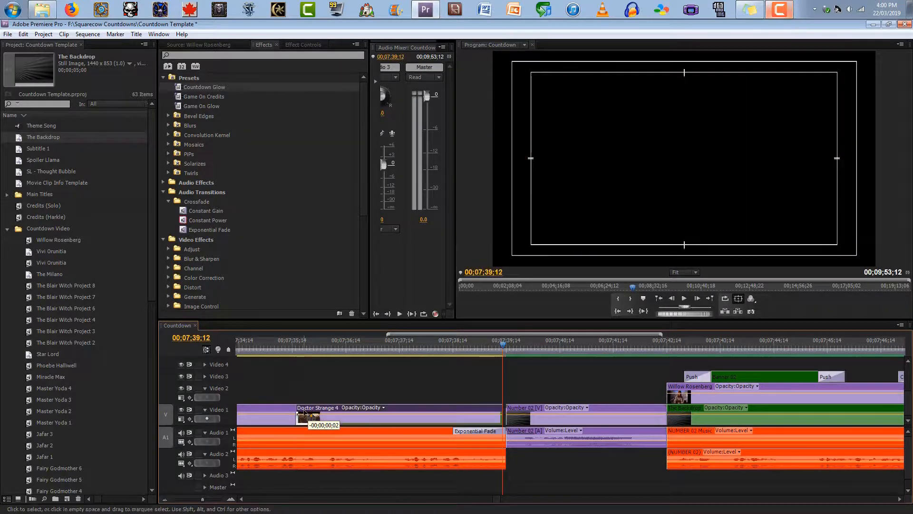
Shift the trimmed Doctor Strange 4 clip two frames later so that it meets the Number 02 clip.
right_click(305, 410)
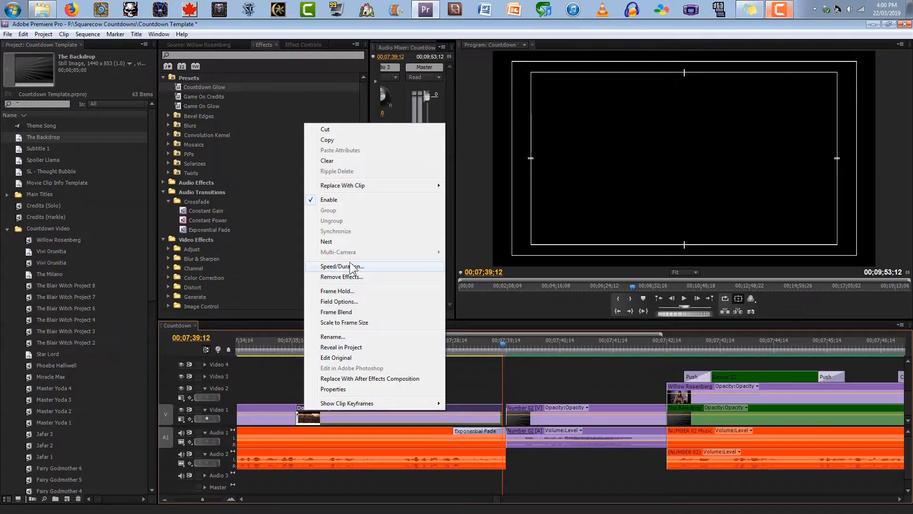
mouse_move(363, 189)
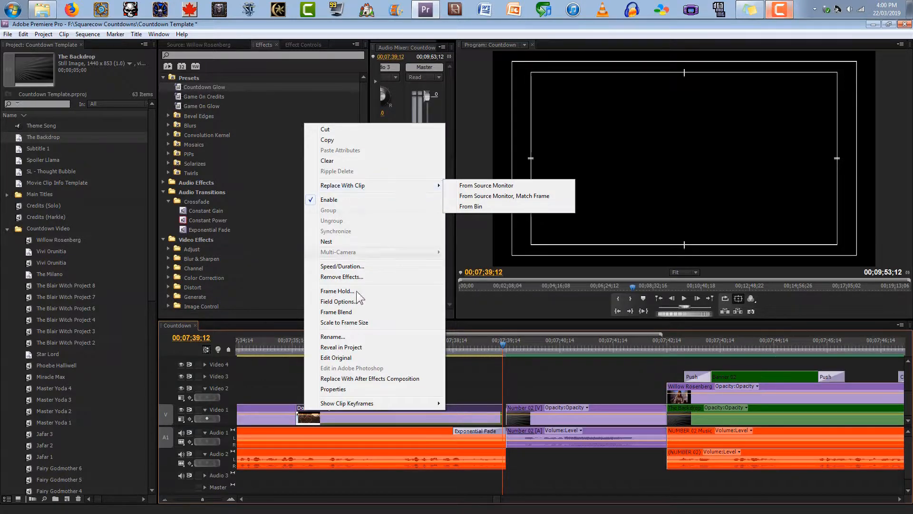
left_click(308, 415)
left_click_drag(307, 411, 310, 412)
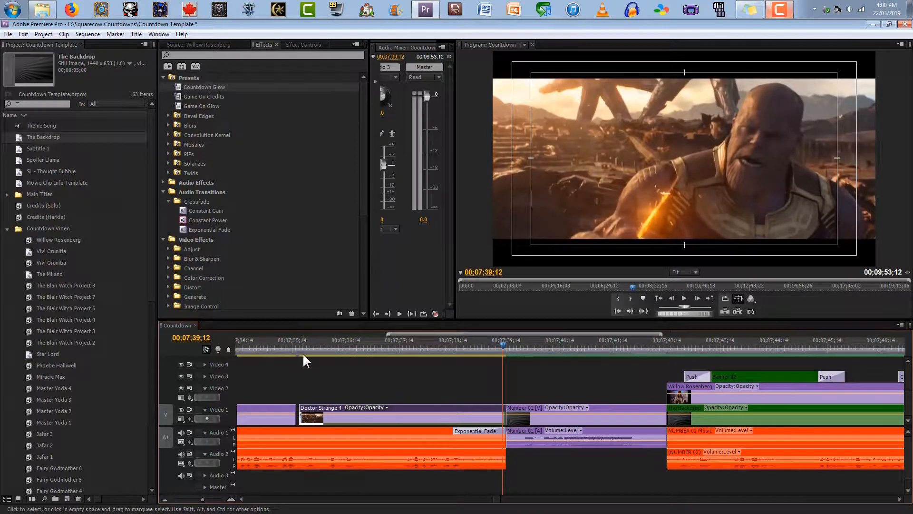
left_click(287, 351)
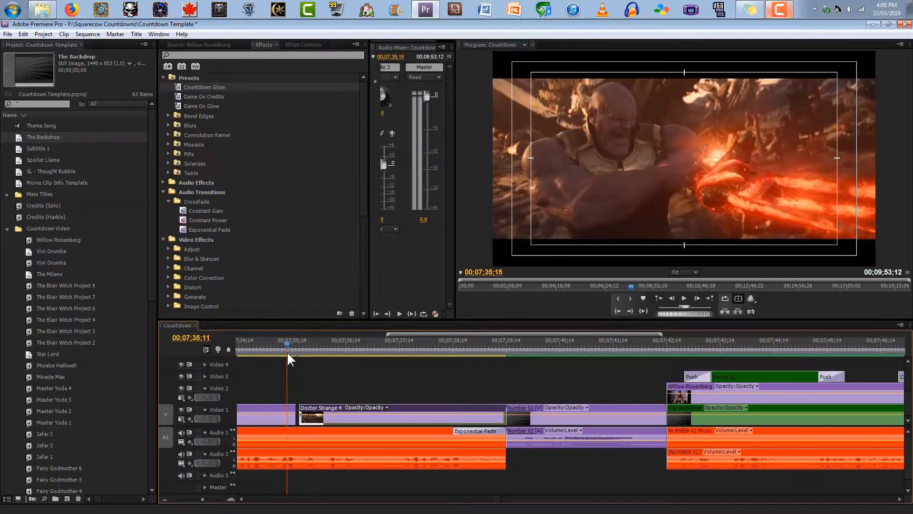
right_click(283, 422)
left_click(337, 279)
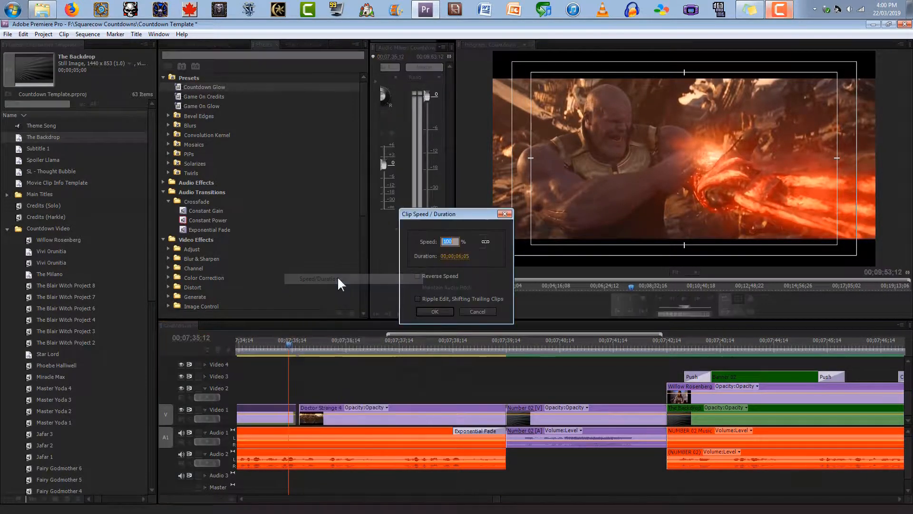
left_click(474, 310)
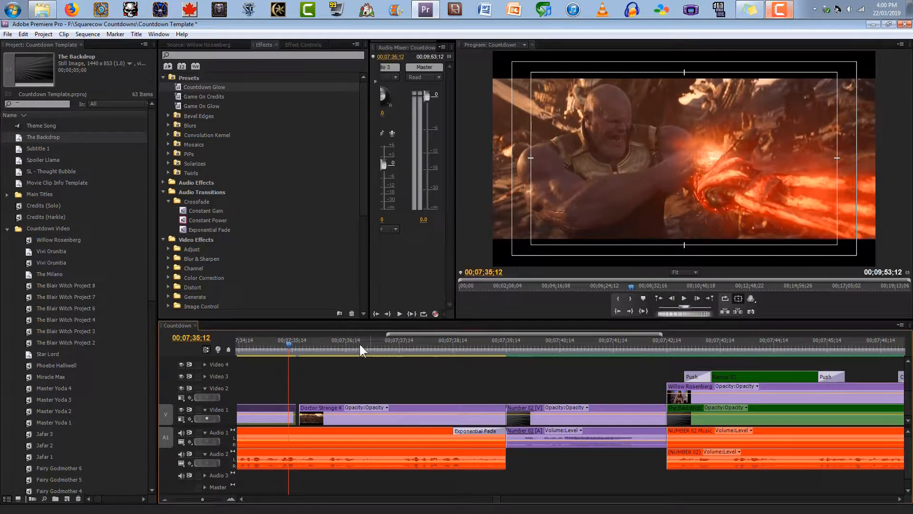
Split off the preceding Doctor Strange clip's last frame at 00:07:35:15 and slow it down to fill the gap before the final Doctor Strange 4 clip.
left_click(231, 499)
mouse_move(628, 345)
left_mouse_down()
mouse_move(615, 347)
mouse_move(627, 347)
mouse_move(620, 351)
left_mouse_up()
key("c")
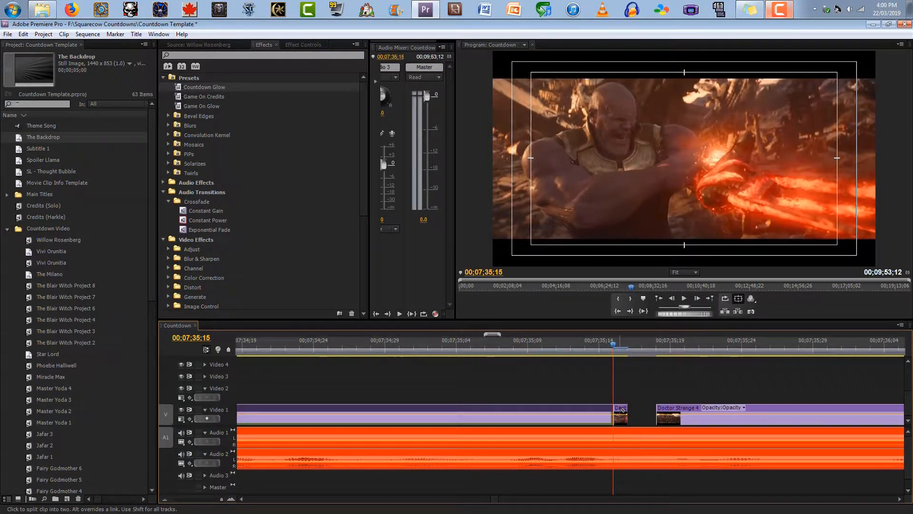
key("v")
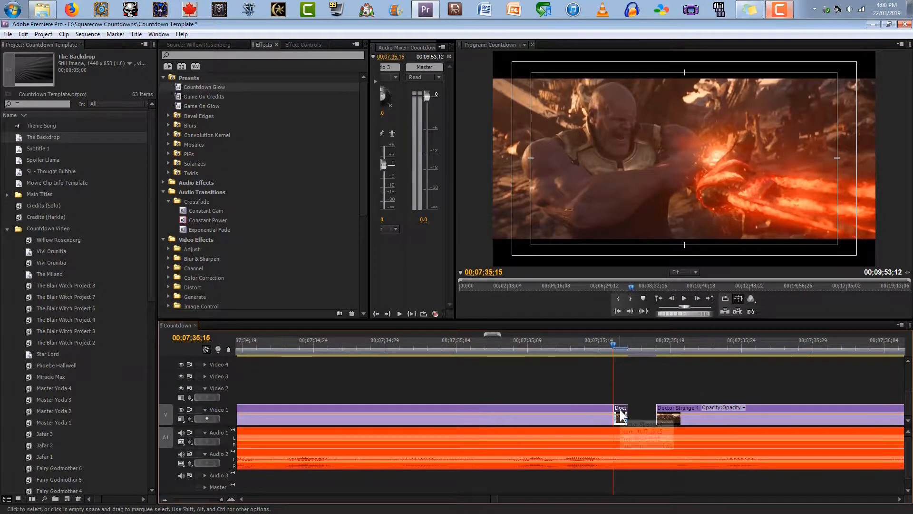
right_click(620, 408)
left_click(646, 266)
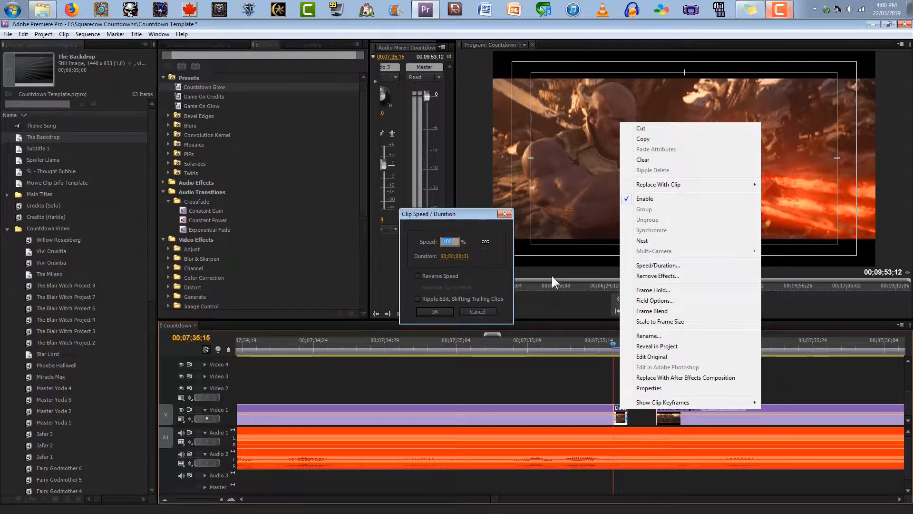
left_click(441, 315)
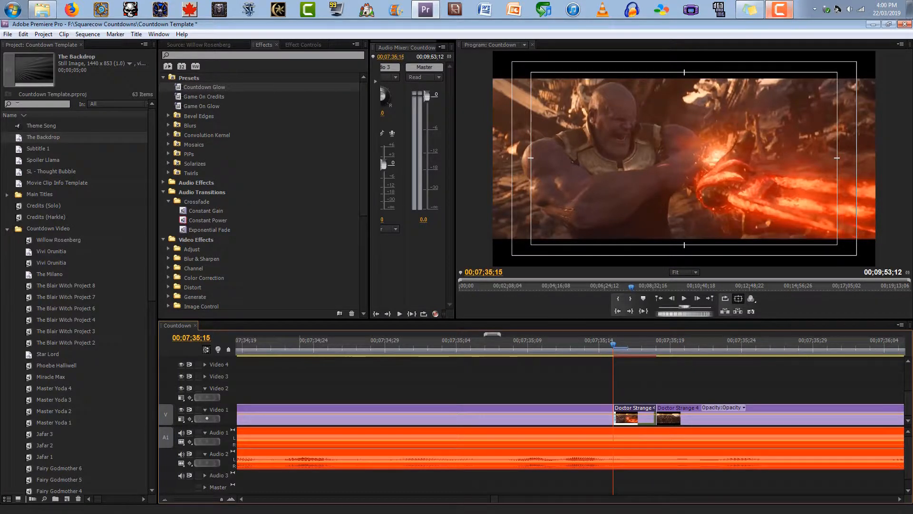
Save the project and render the previews for the stretched Doctor Strange frame.
key("ctrl+s")
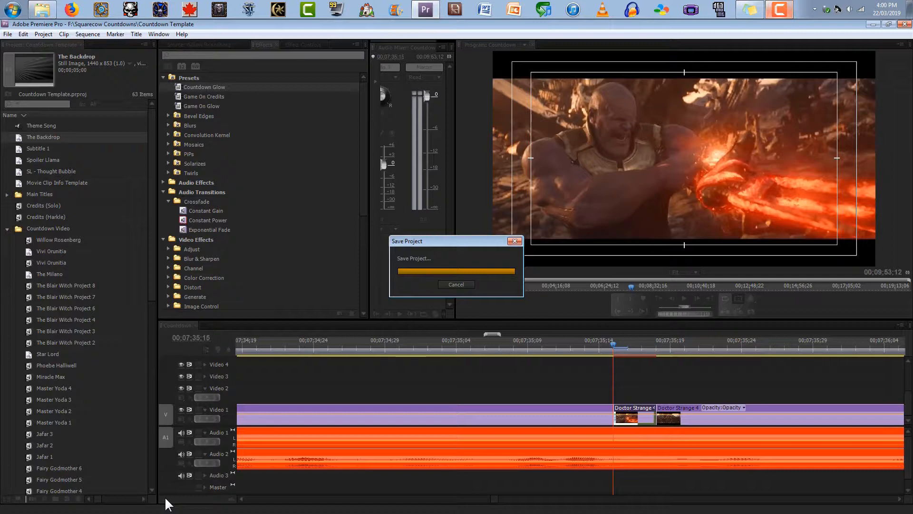
left_click(165, 497)
key("Return")
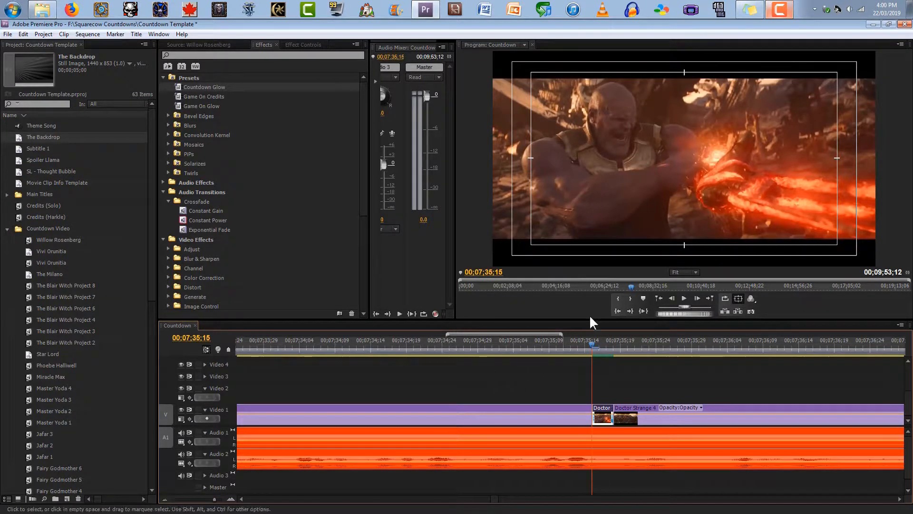
Play the countdown from before the repaired Doctor Strange gap to 00:08:28:14 to review it.
left_click(450, 348)
left_click(684, 298)
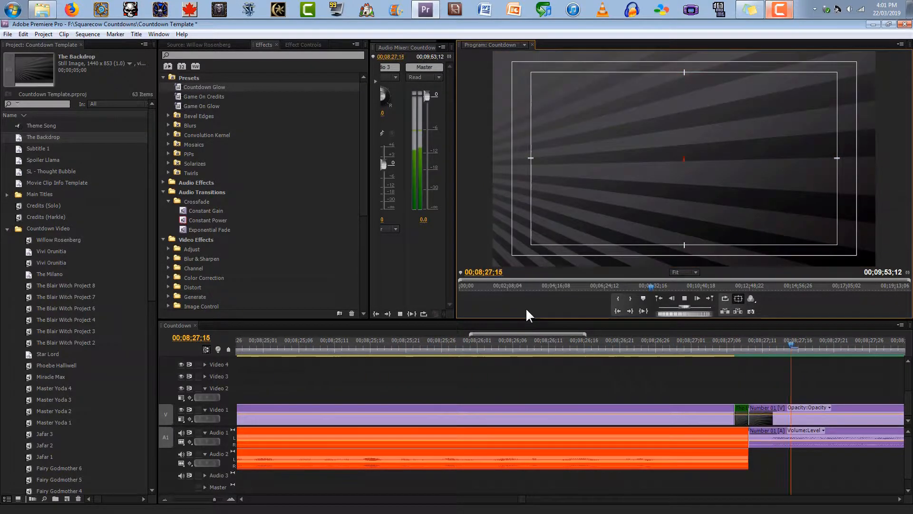
key("space")
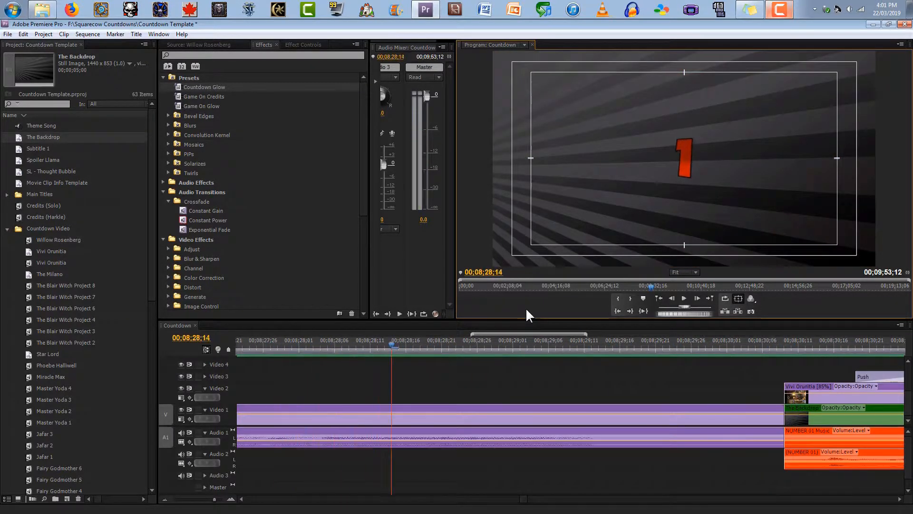
Cover the stray backdrop sliver just before the Number 01 clip with the end of the last Willow Rosenberg clip.
left_click(165, 498)
mouse_move(338, 347)
left_mouse_down()
mouse_move(374, 350)
mouse_move(353, 350)
left_mouse_up()
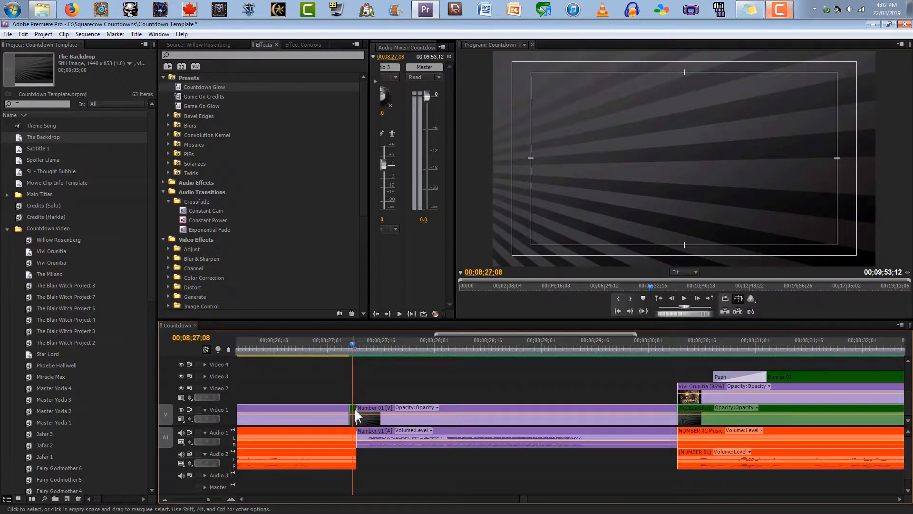
mouse_move(354, 409)
left_mouse_down()
mouse_move(348, 408)
mouse_move(356, 408)
left_mouse_up()
Play from just before the Number 01 clip to 00:09:39:25 to review the rest of the countdown.
left_click_drag(347, 349, 325, 350)
key("space")
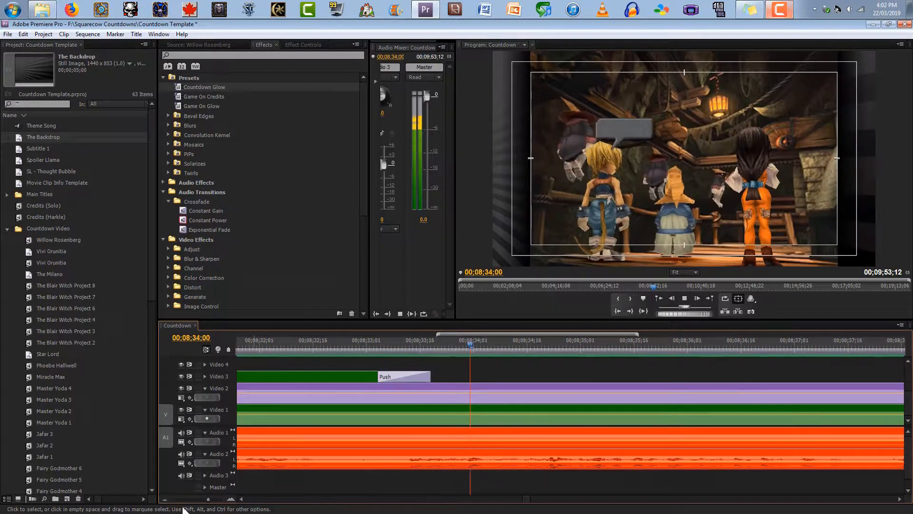
left_click(167, 499)
left_click(170, 497)
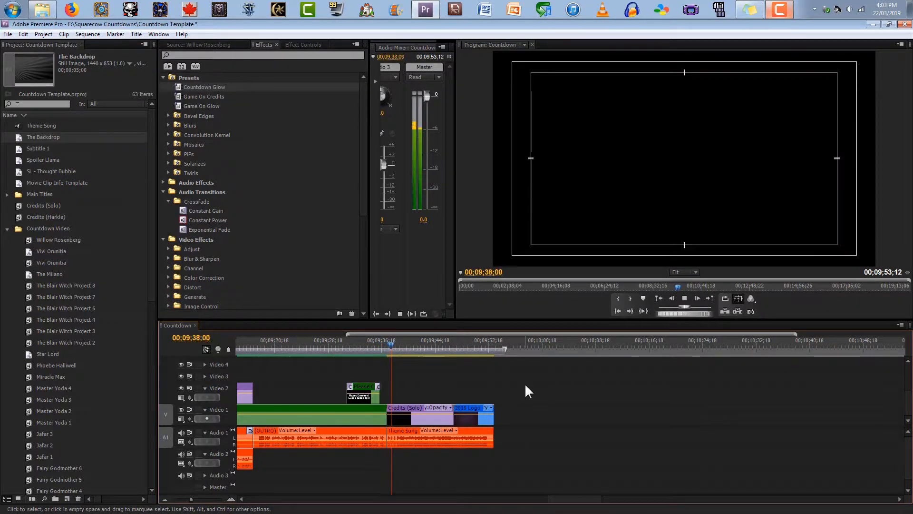
key("space")
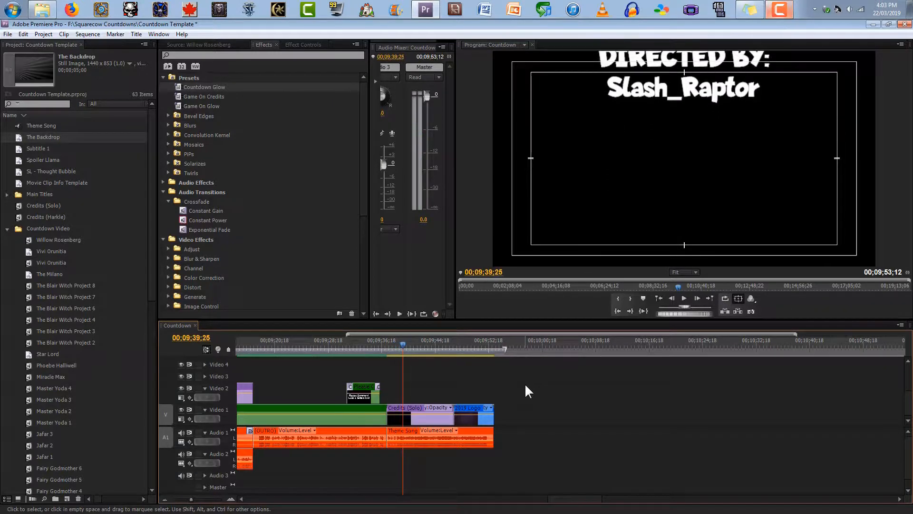
Apply the Crop effect to all the Willow Rosenberg clips on Video 2.
left_click_drag(551, 498, 486, 498)
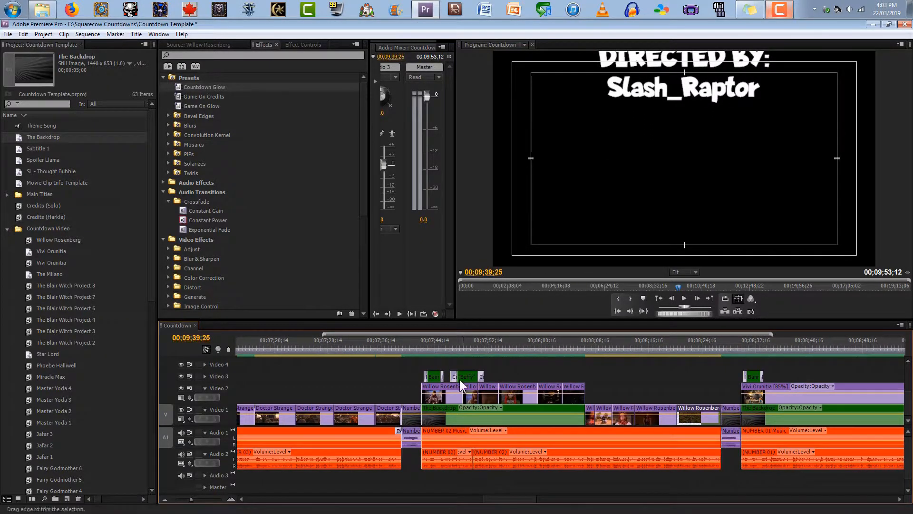
left_click(429, 343)
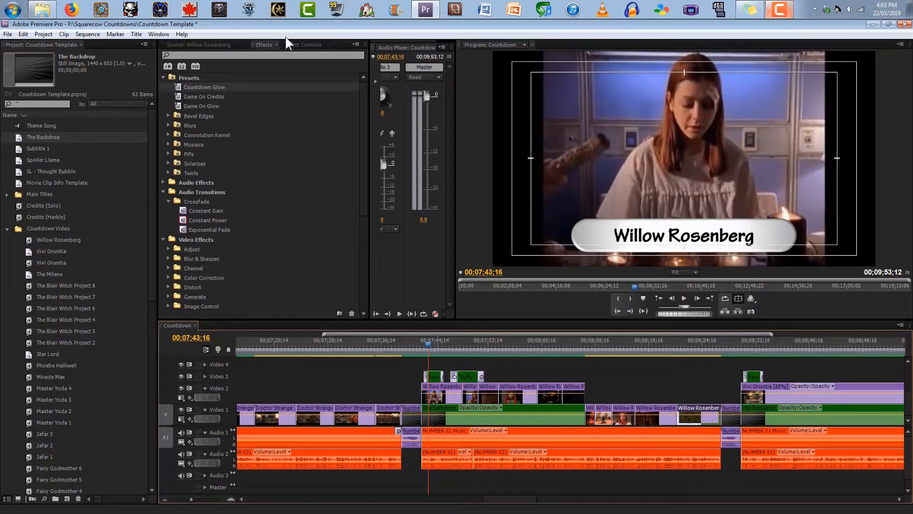
left_click_drag(405, 386, 577, 387)
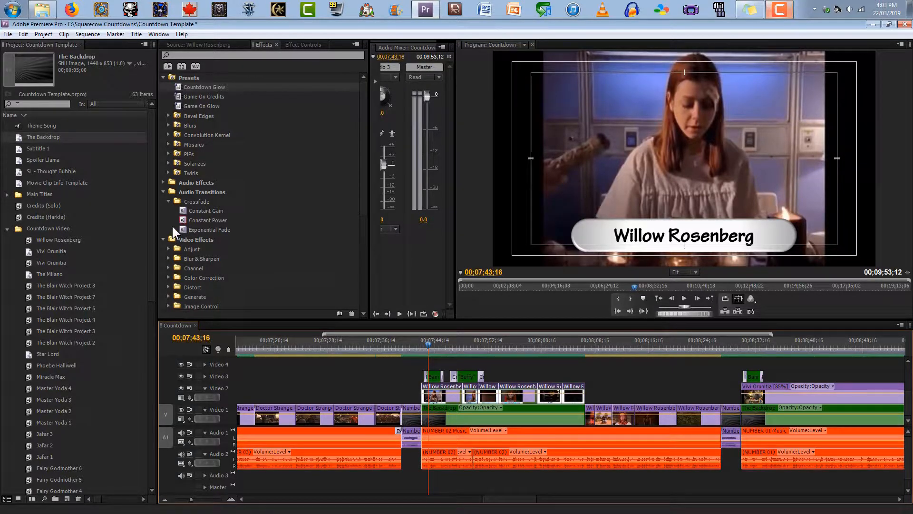
scroll(172, 226, "down", 5)
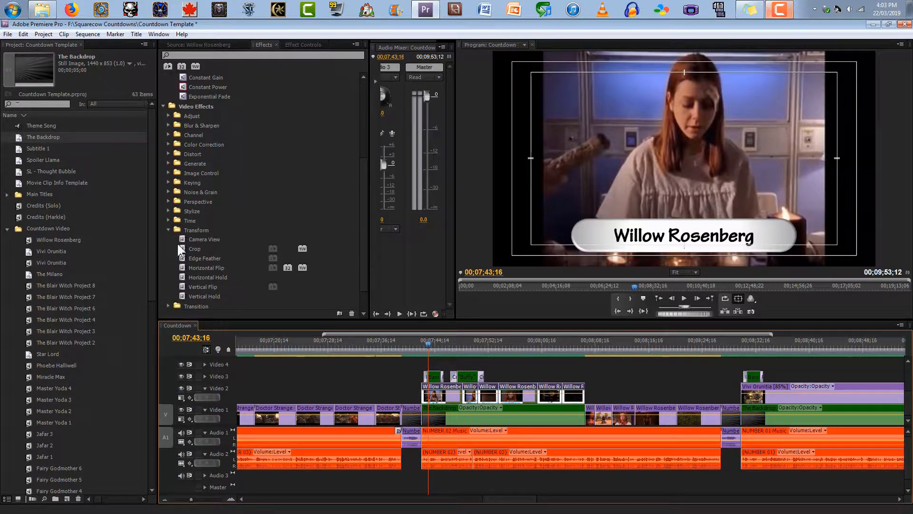
left_click_drag(183, 247, 435, 389)
Set the left crop of the first Willow Rosenberg clip on Video 2 to 10% and turn off its Alpha Glow.
left_click(286, 41)
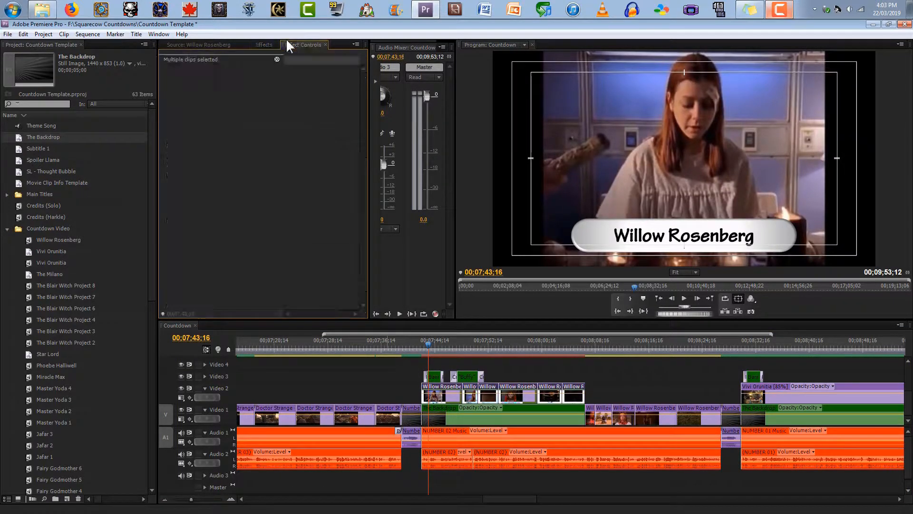
left_click(413, 389)
left_click(438, 391)
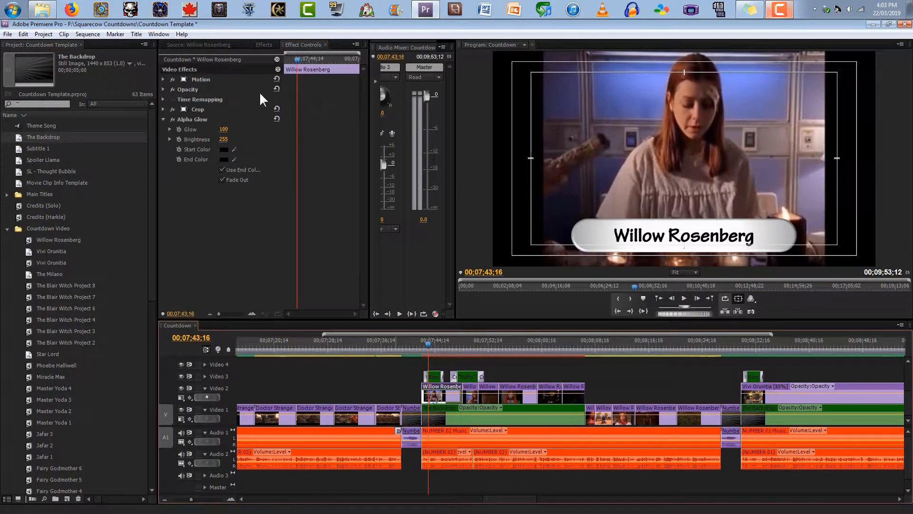
left_click(163, 109)
left_click(224, 120)
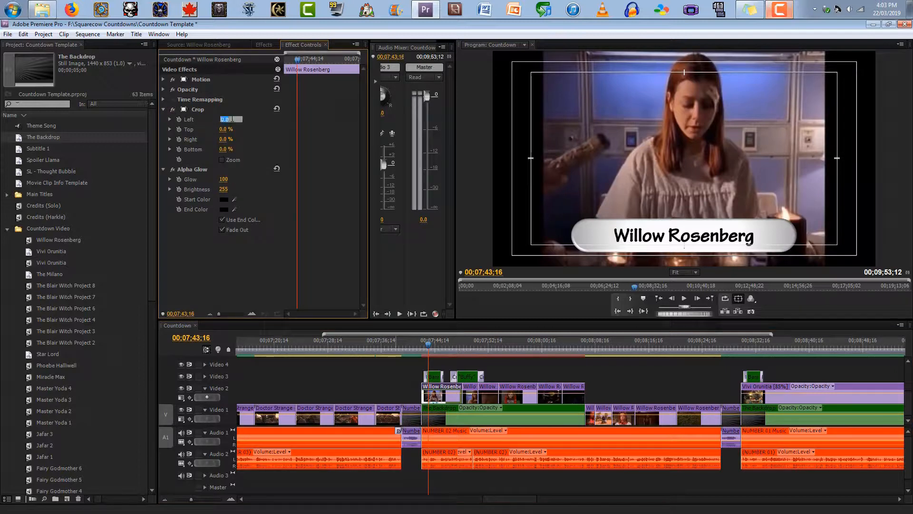
type("10")
key("Return")
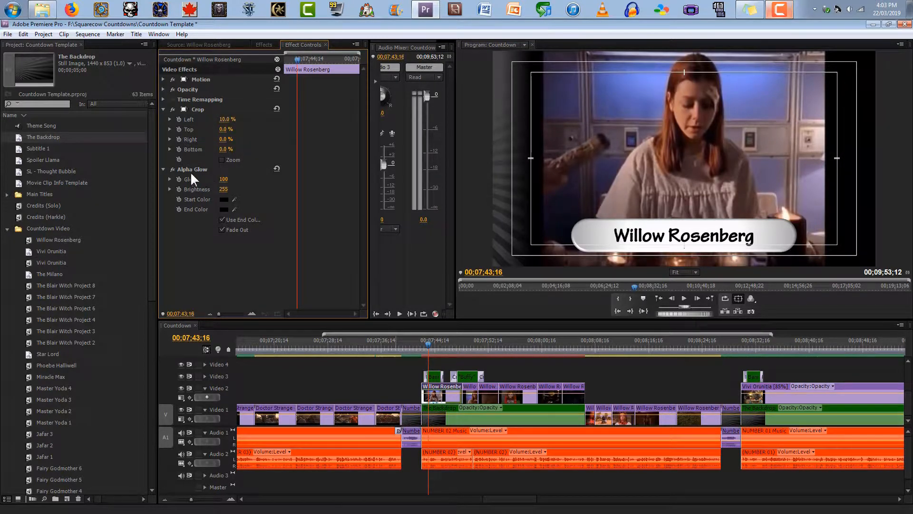
left_click(172, 170)
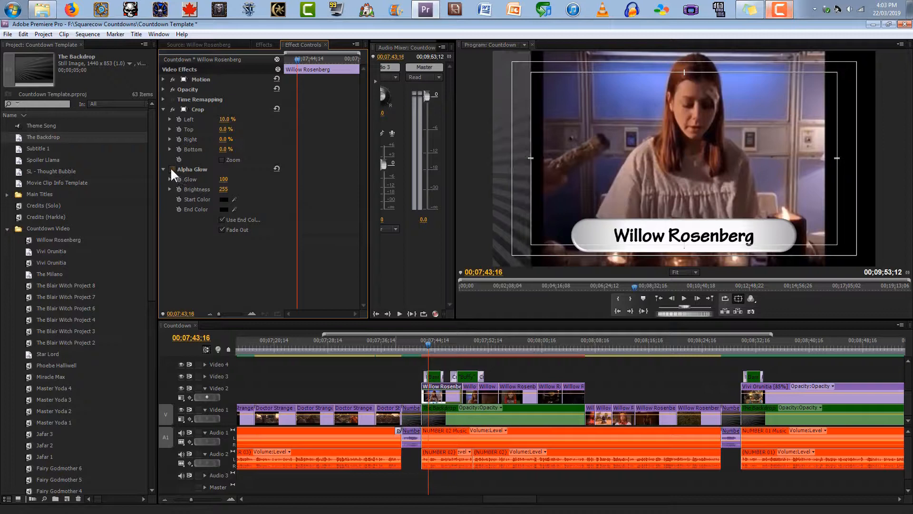
Set both the left and right crop of the first Willow Rosenberg clip on Video 2 to 13.2%.
left_click(223, 119)
type("12")
key("Return")
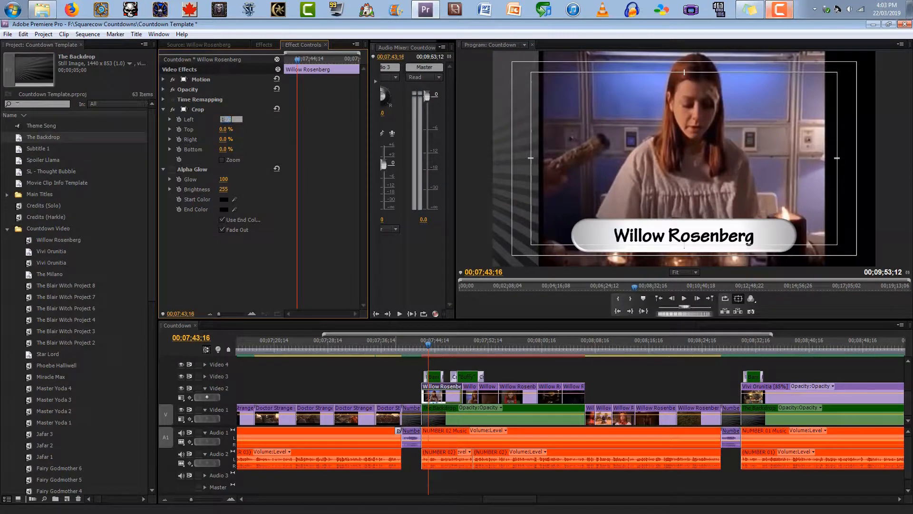
key("Return")
left_click(232, 119)
type("13")
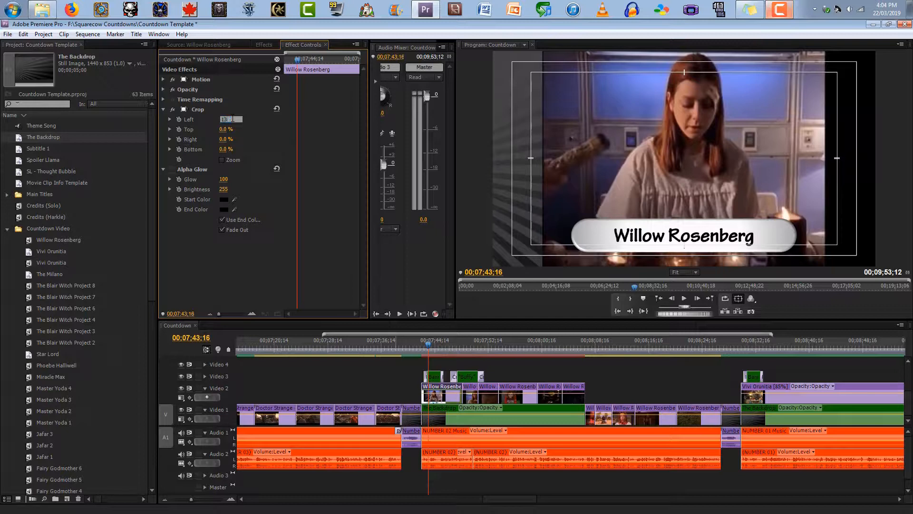
type(".2")
key("Return")
left_click(225, 139)
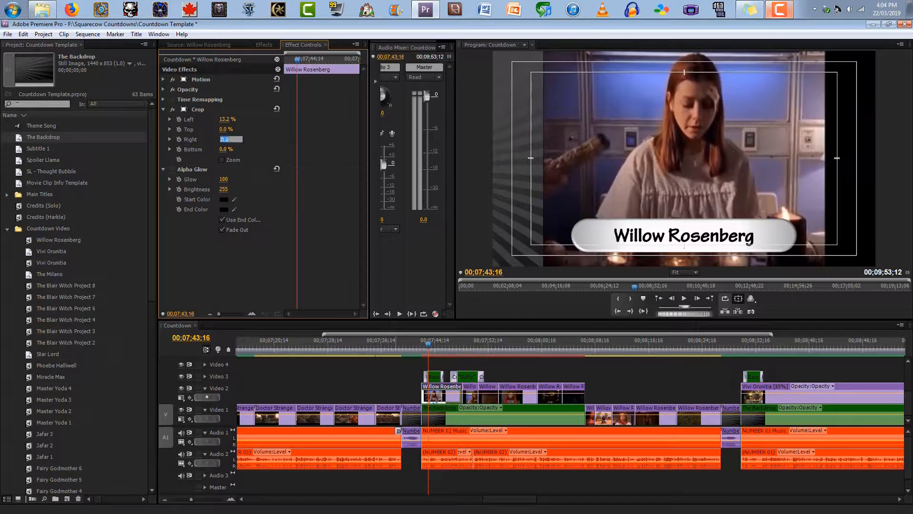
type("14")
key("Return")
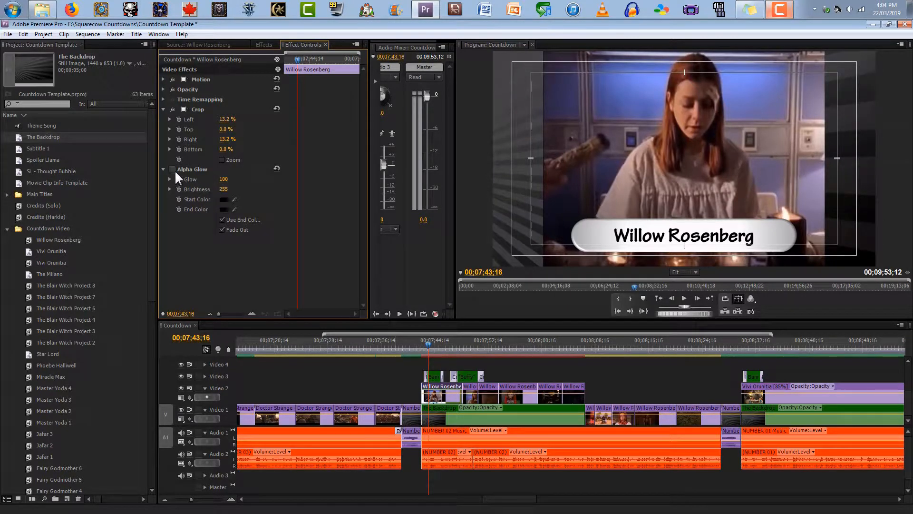
Copy the first Willow Rosenberg clip's right crop value and set the second Video 2 clip's left and right crop to 13.2%.
left_click(225, 139)
key("ctrl+c")
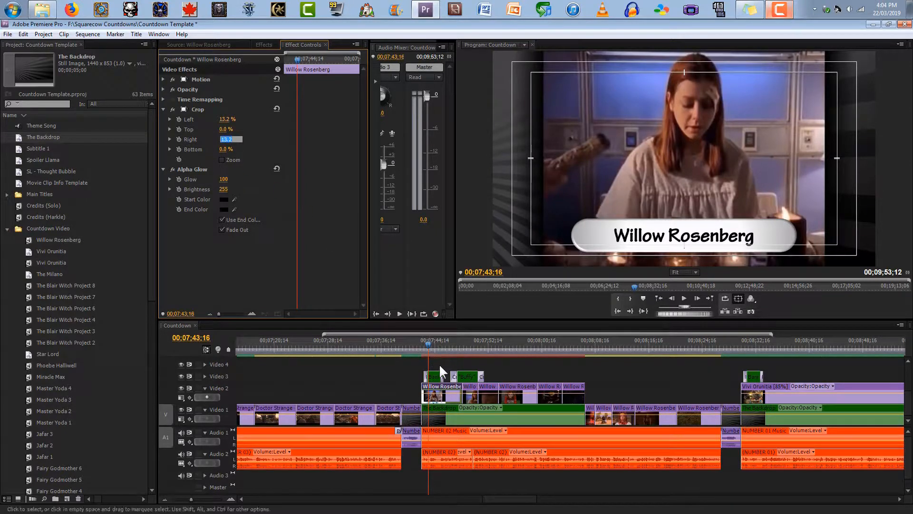
left_click(474, 395)
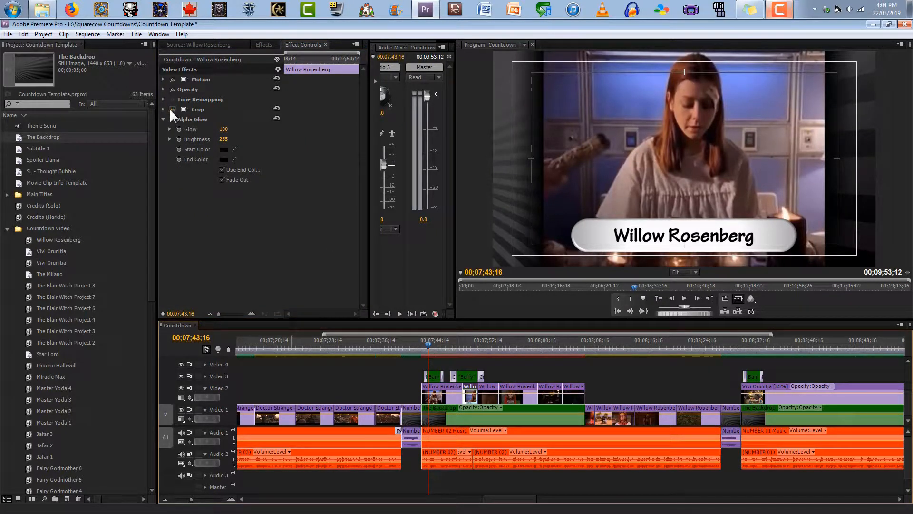
left_click(163, 110)
left_click(226, 119)
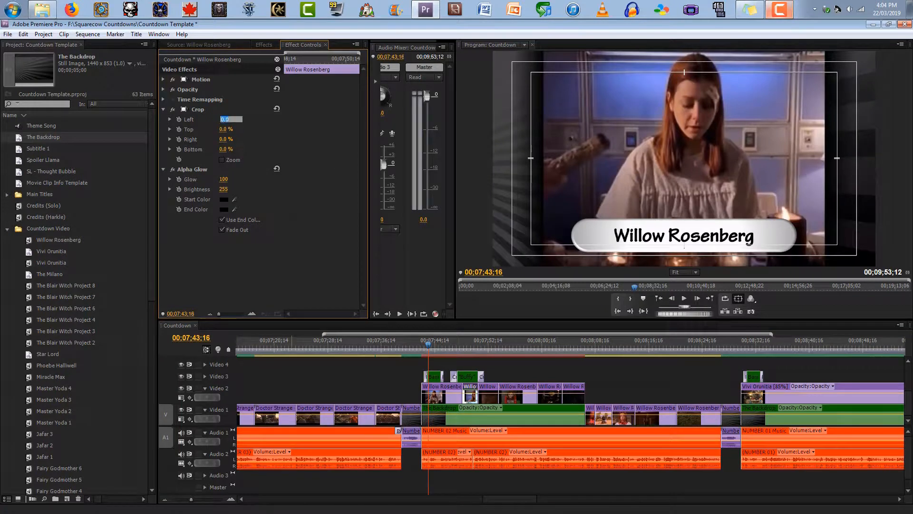
type("13.2")
left_click(225, 139)
type("13.2")
Set the right and left crop of the third Willow Rosenberg clip on Video 2 to the copied 13.2%.
left_click(492, 396)
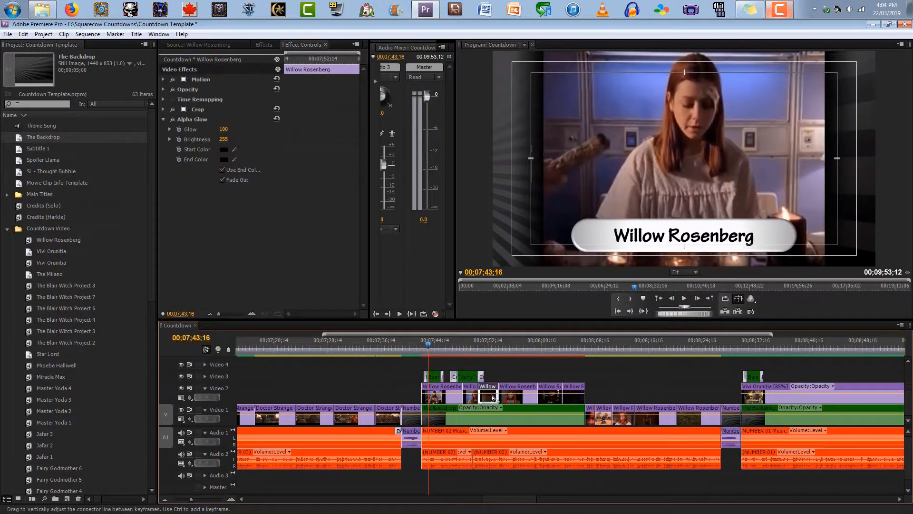
left_click(163, 108)
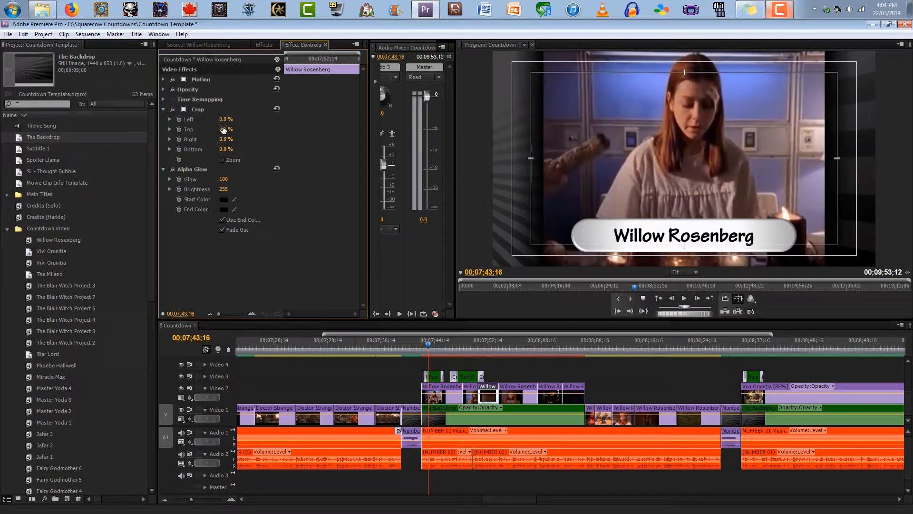
left_click(228, 140)
key("ctrl+v")
left_click(229, 120)
key("ctrl+v")
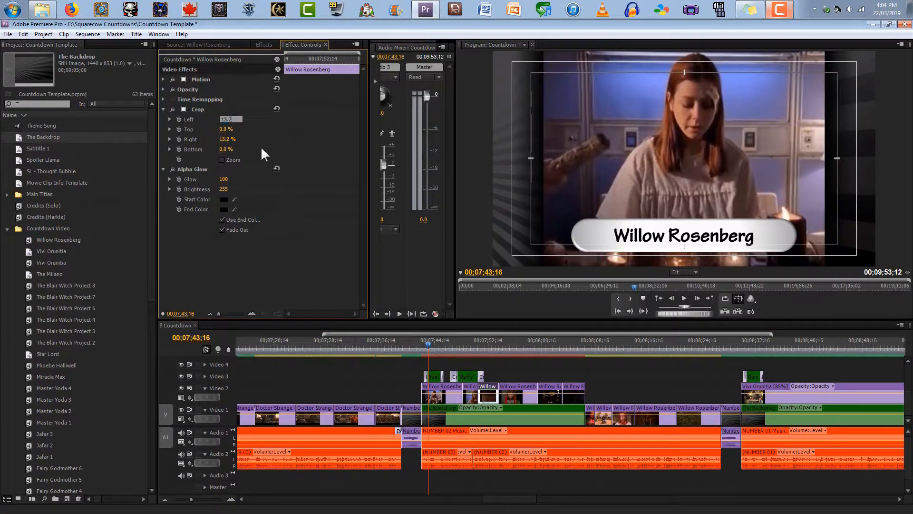
Set the left and right crop of the fourth Willow Rosenberg clip on Video 2 to the copied 13.2%.
left_click(509, 397)
left_click(164, 109)
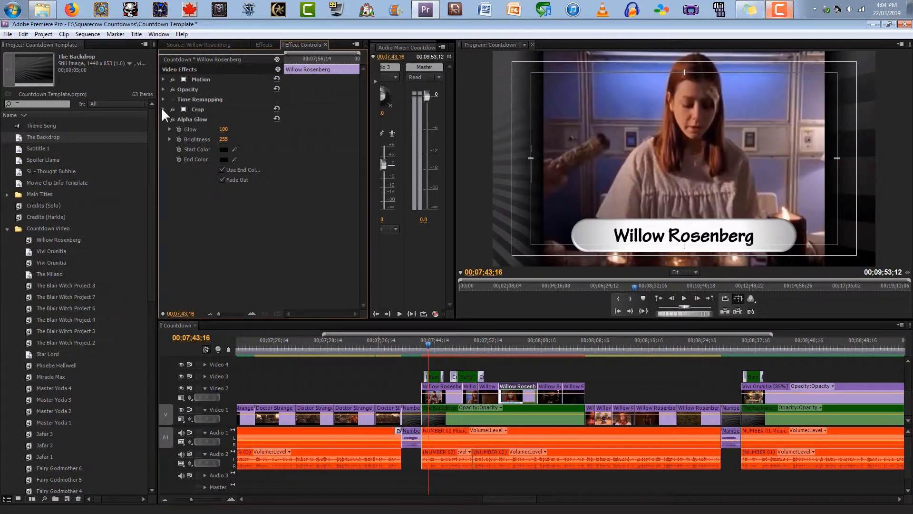
left_click(227, 120)
key("ctrl+v")
left_click(226, 140)
key("ctrl+v")
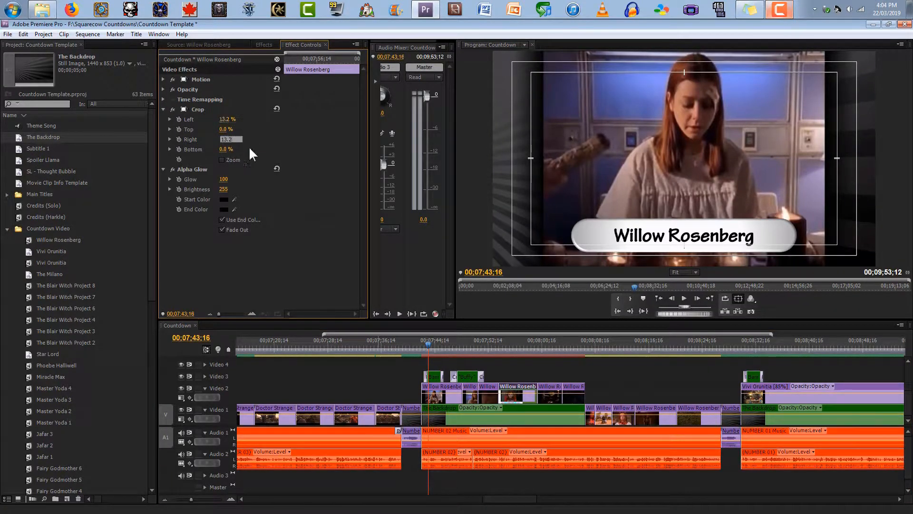
Set the right and left crop of the fifth Willow Rosenberg clip on Video 2 to the copied 13.2%.
left_click(549, 384)
left_click(164, 109)
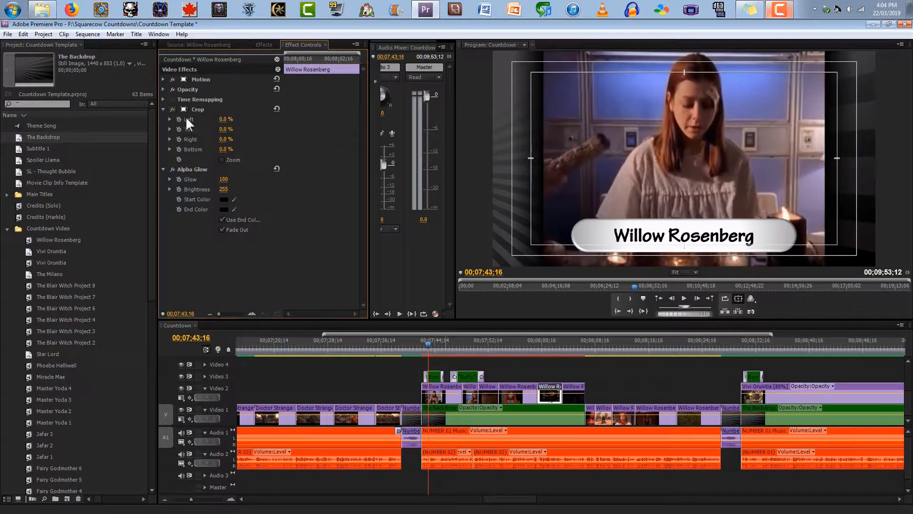
left_click(232, 139)
key("ctrl+v")
key("shift+Tab")
key("shift+Tab")
key("ctrl+v")
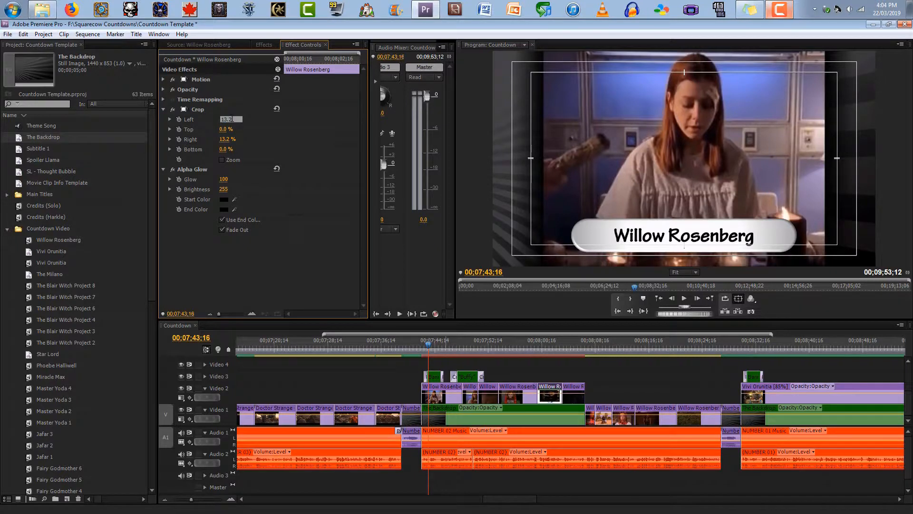
Set the right and left crop of the last Willow Rosenberg clip on Video 2 to 13.2%.
left_click(575, 393)
left_click(163, 109)
left_click(225, 139)
type("13.2")
left_click(224, 119)
type("13.2")
left_click(210, 278)
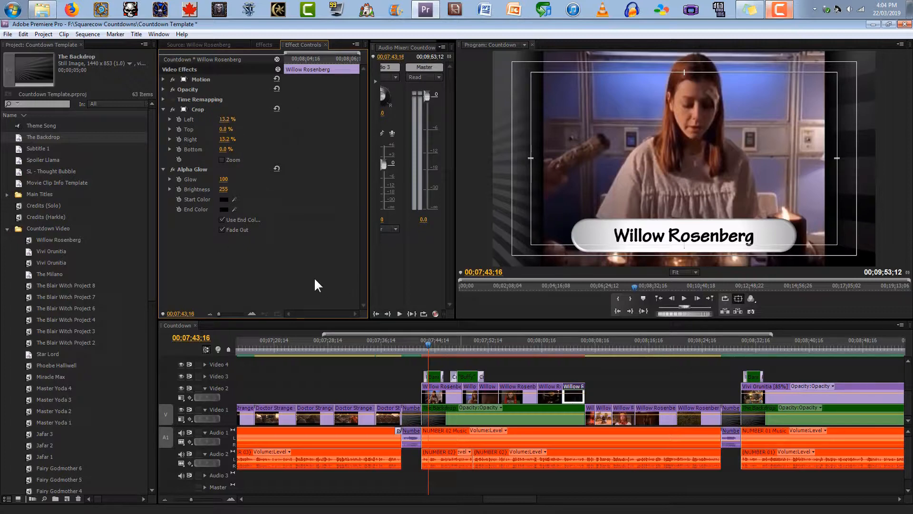
Move the playhead to 00:07:42:08, just before the Willow Rosenberg clips, and render the work area.
left_click(420, 349)
key("Return")
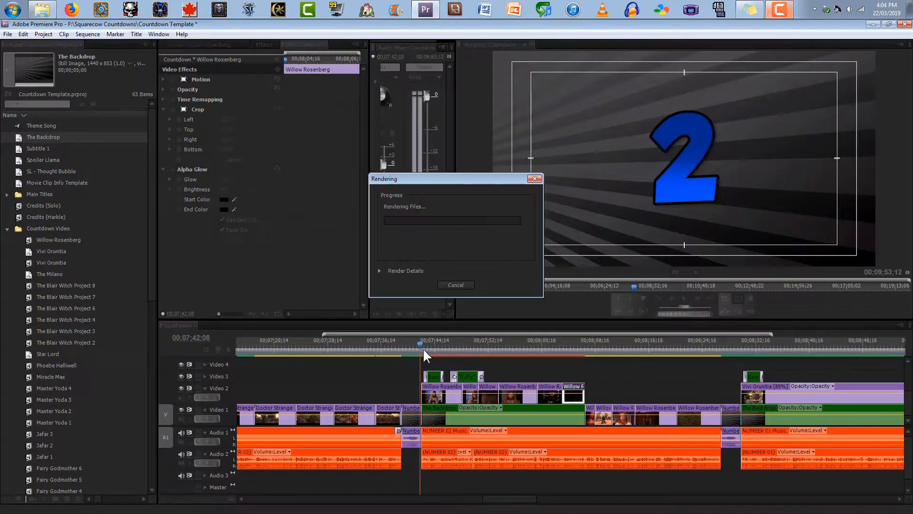